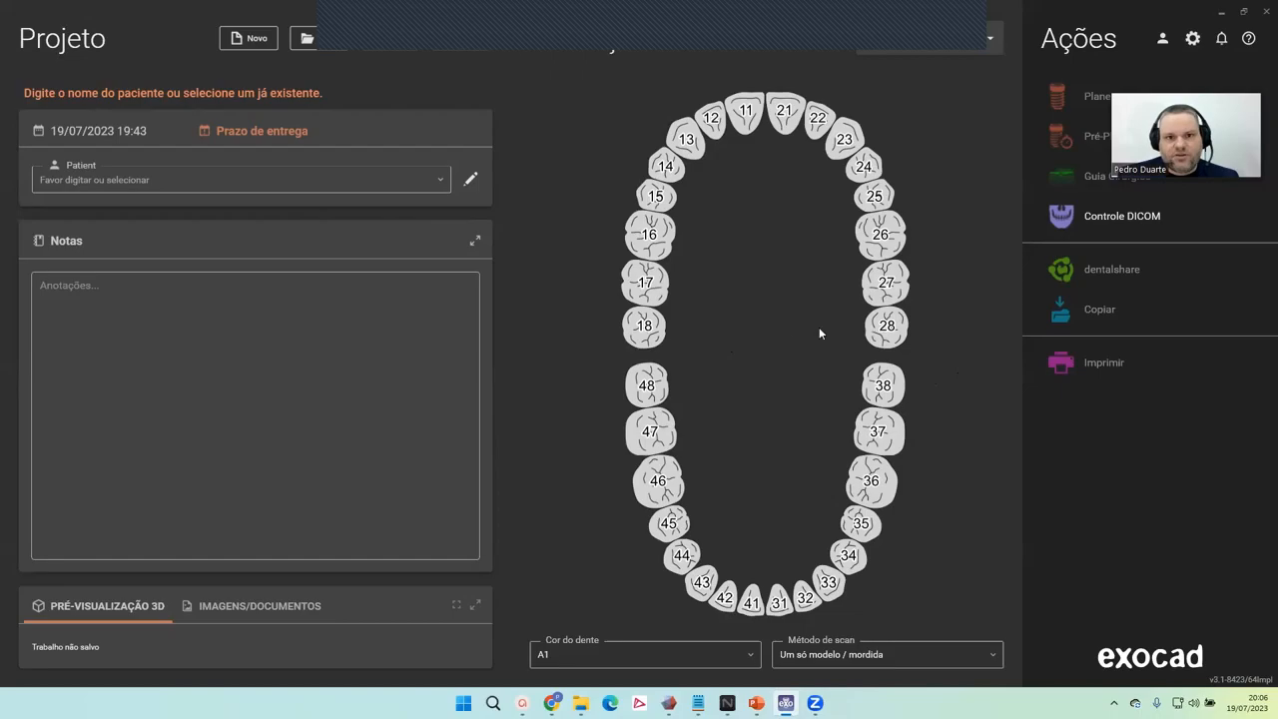
left_click(181, 188)
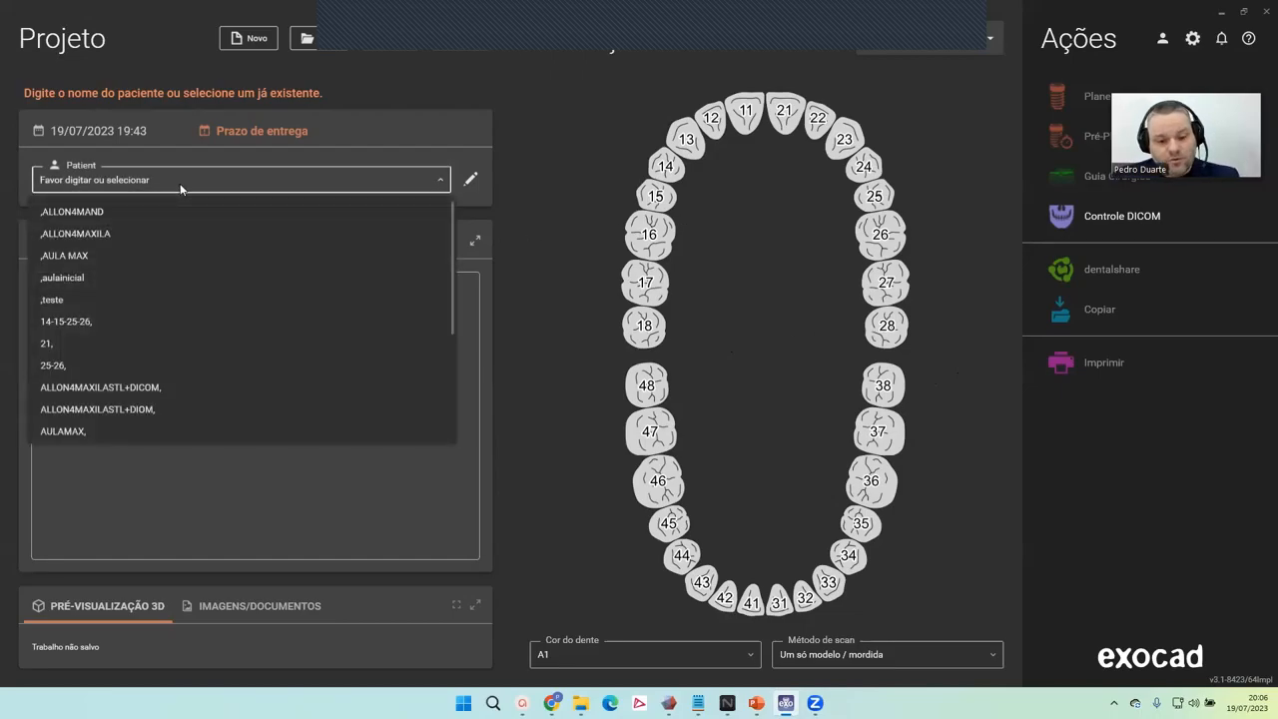
type("TESTE")
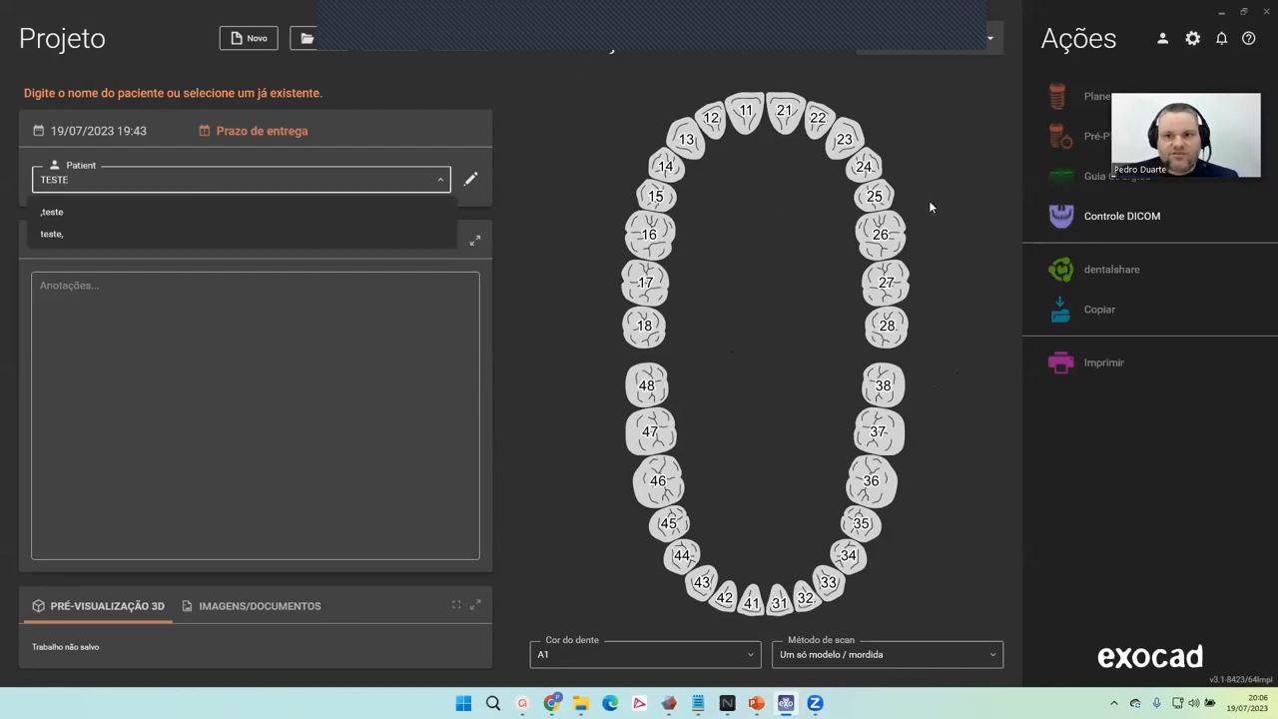
left_click(937, 197)
key("BackSpace")
key("BackSpace")
key("BackSpace")
key("BackSpace")
key("BackSpace")
Enter AULA EXOPLAN as the project's patient entry.
type("AUAL")
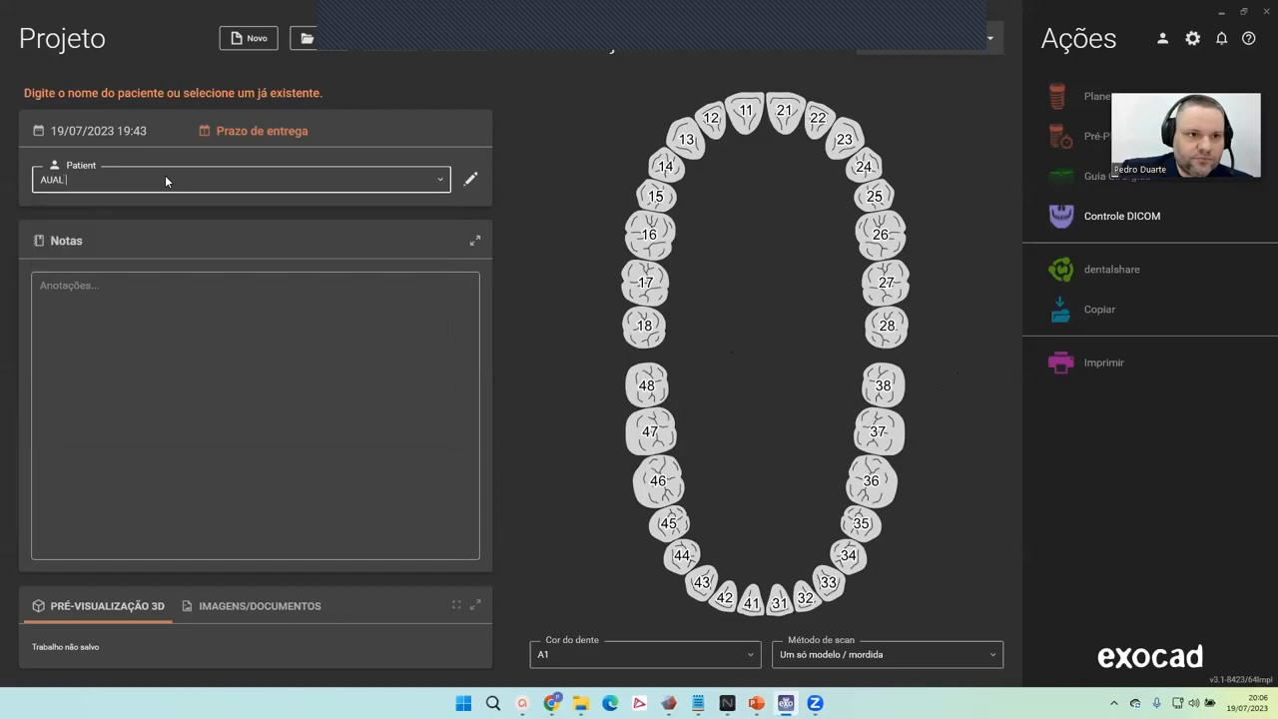
key("BackSpace")
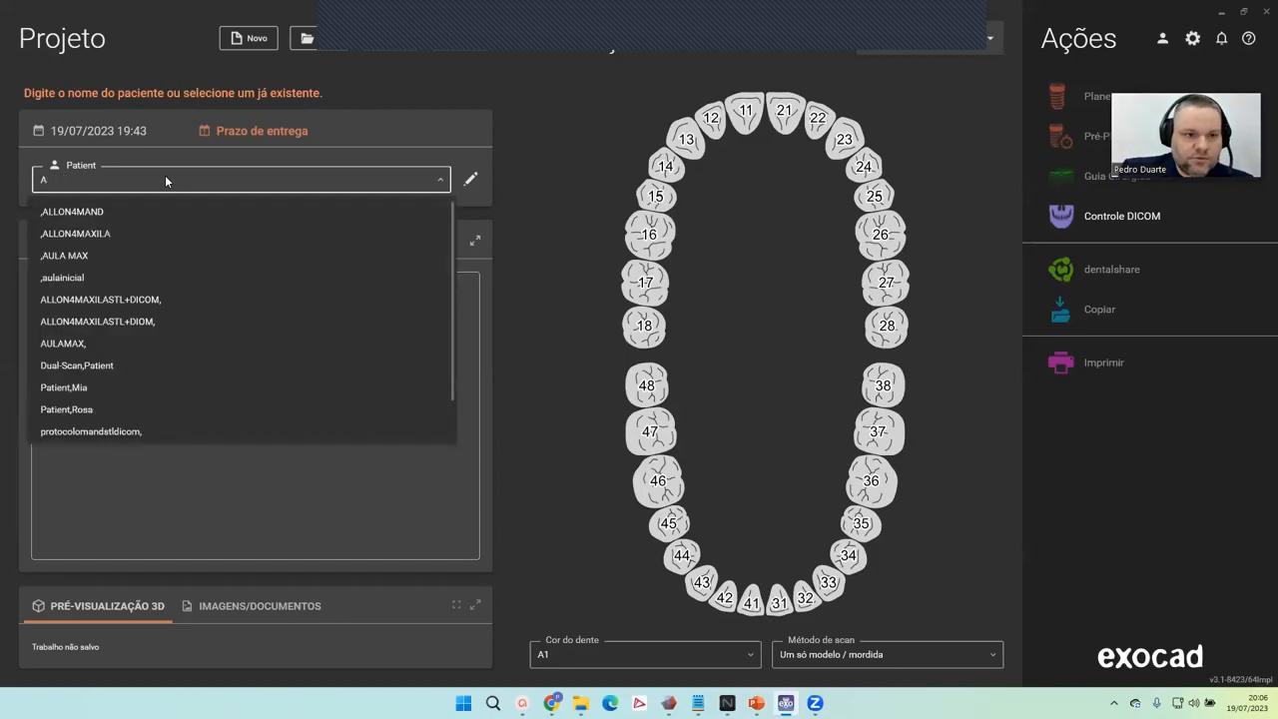
type("ULA EXOPLAN")
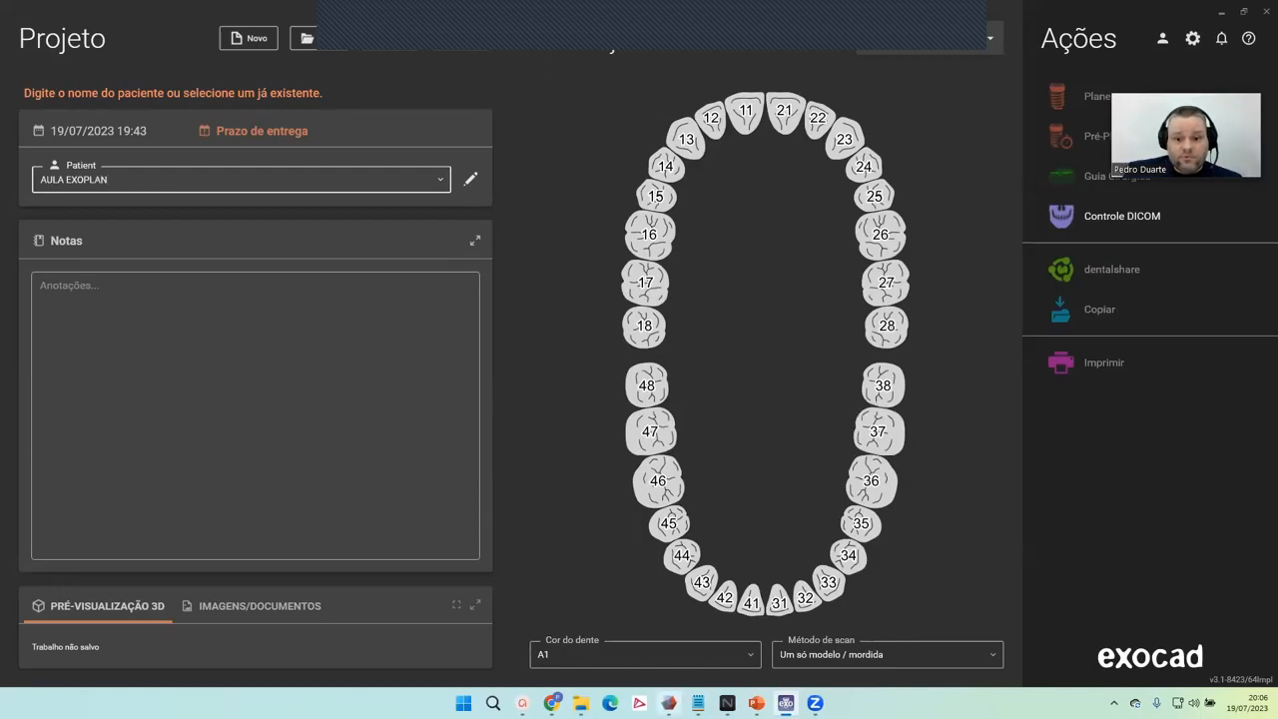
Switch to File Explorer and open the mandíbula, maxila encerada and maxila scans from the case's STL folder in 3Shape 3D Viewer.
left_click(580, 703)
double_click(713, 351)
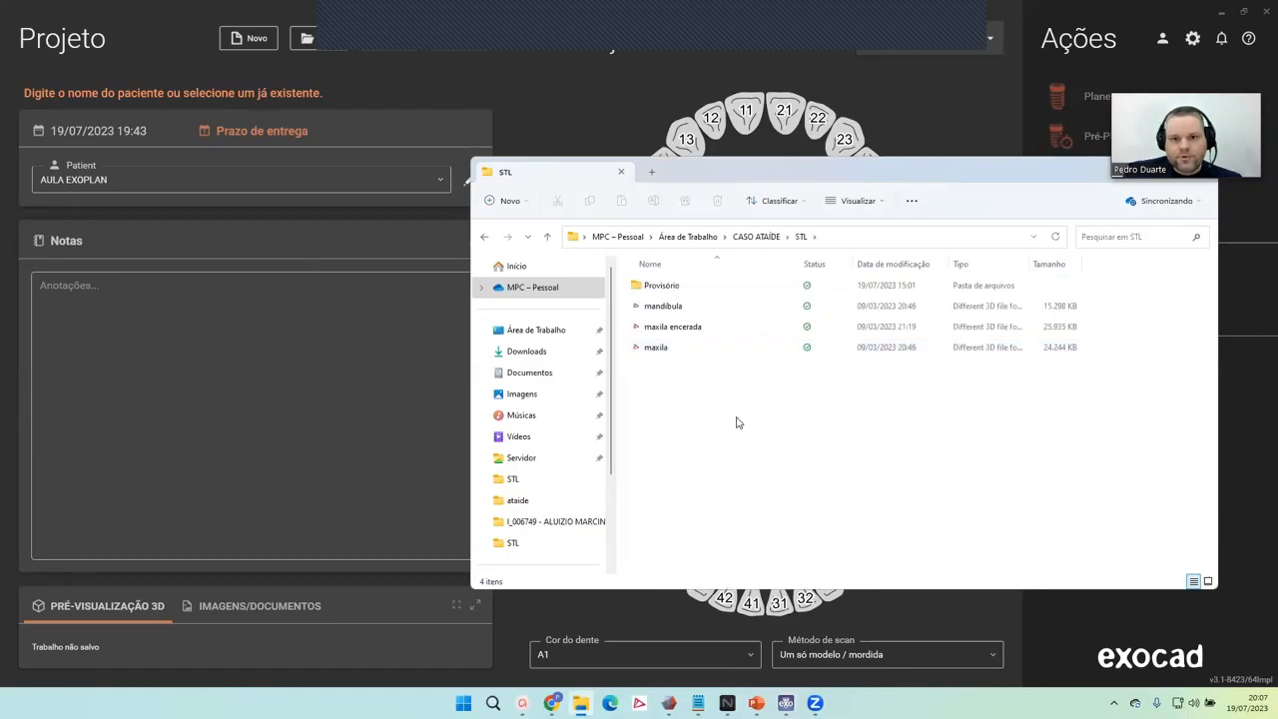
left_click_drag(683, 458, 693, 316)
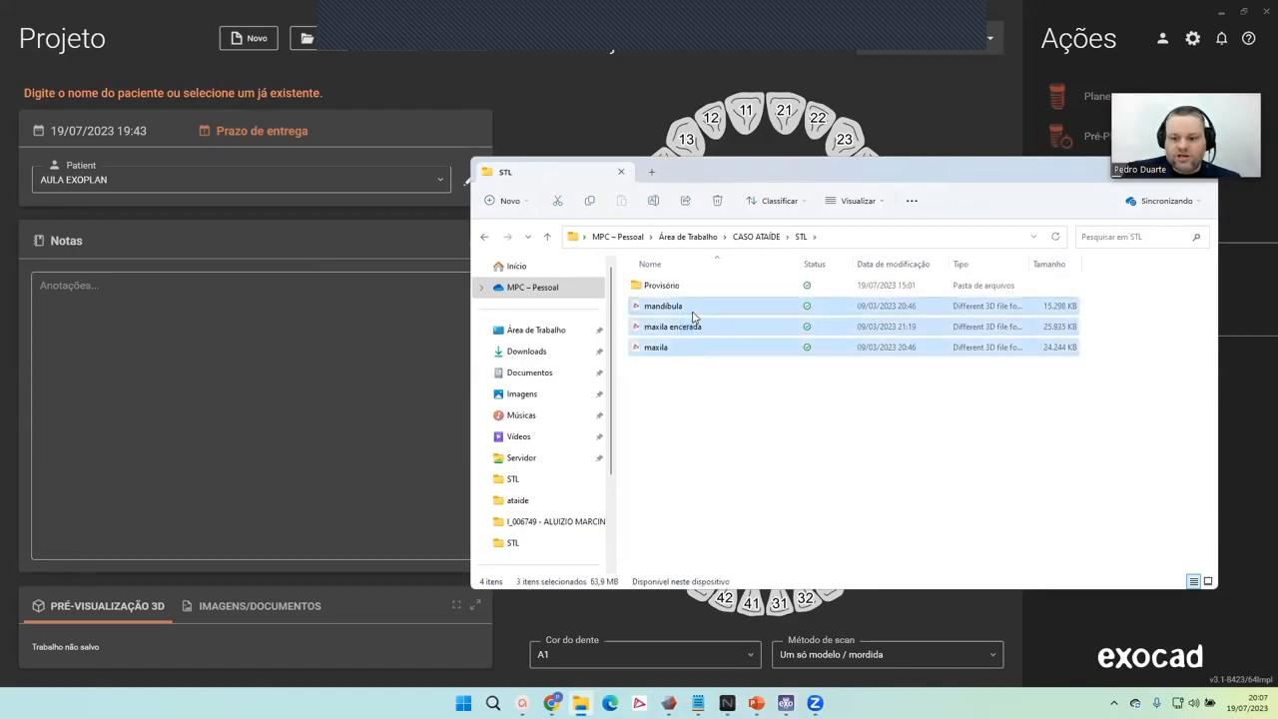
double_click(642, 306)
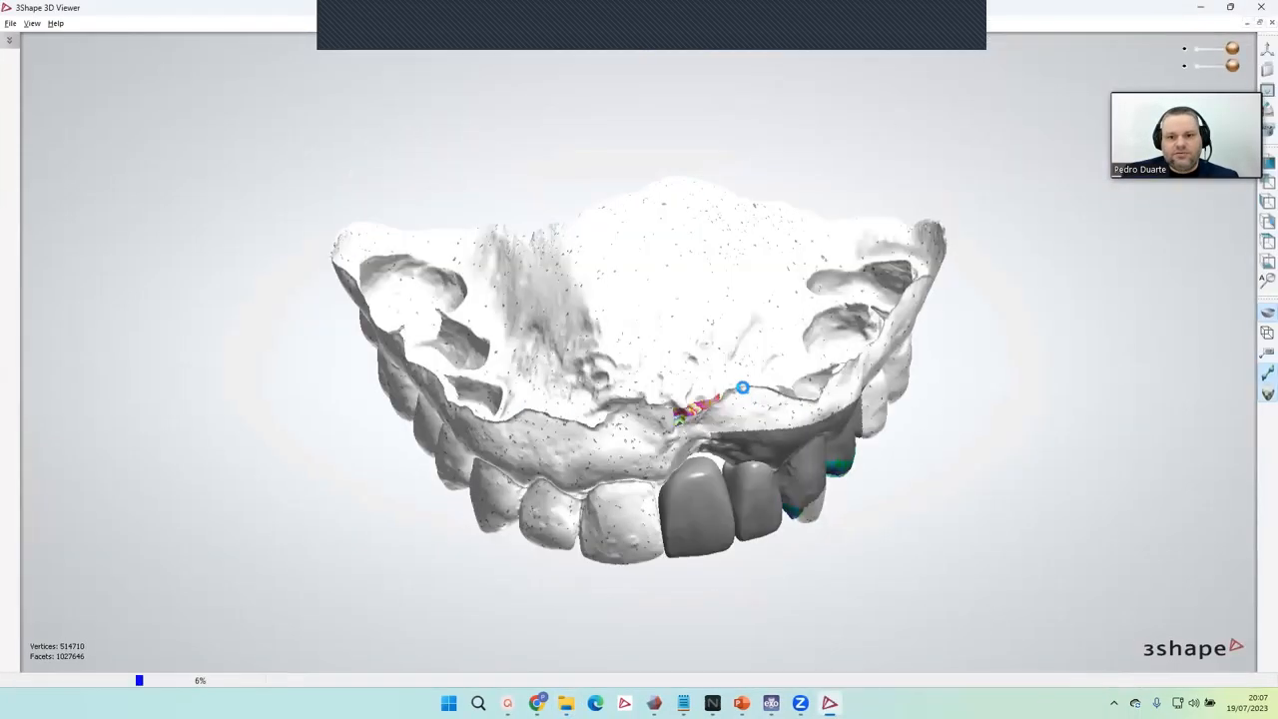
Show the upper and lower arch scans together without the waxed-up maxilla and examine the bite and the missing front tooth area.
left_click(1184, 48)
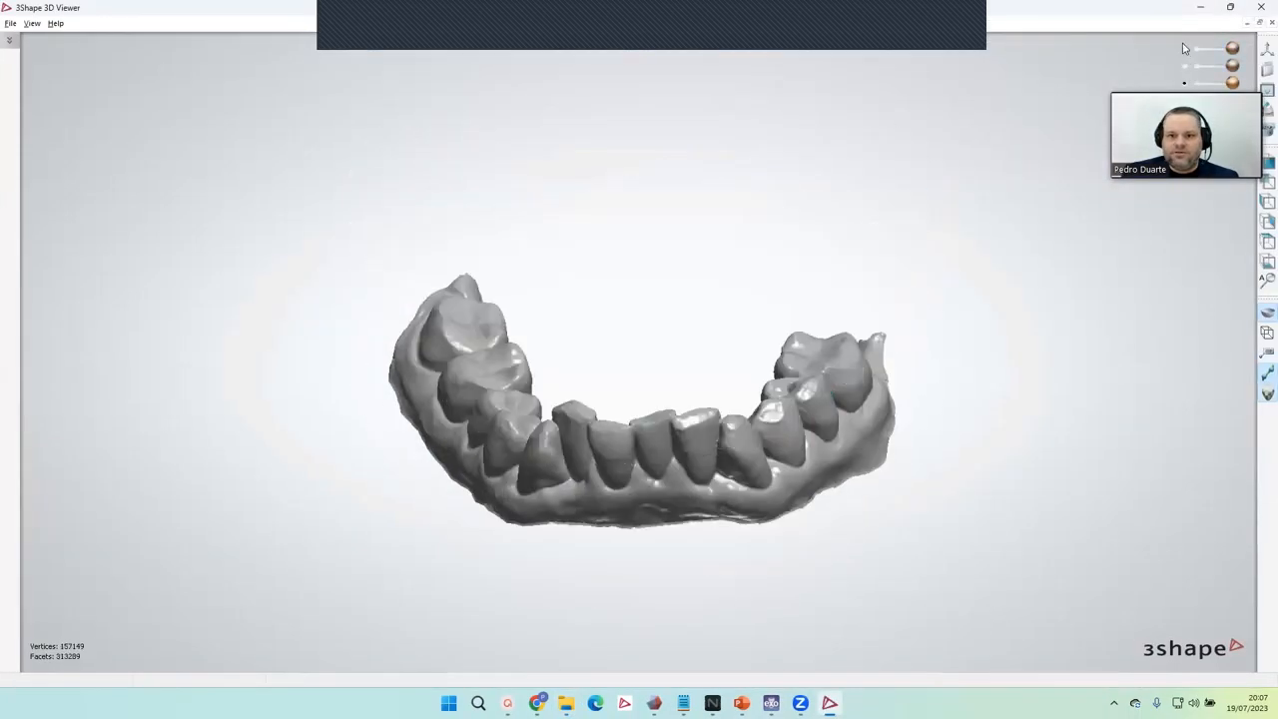
left_click(1185, 66)
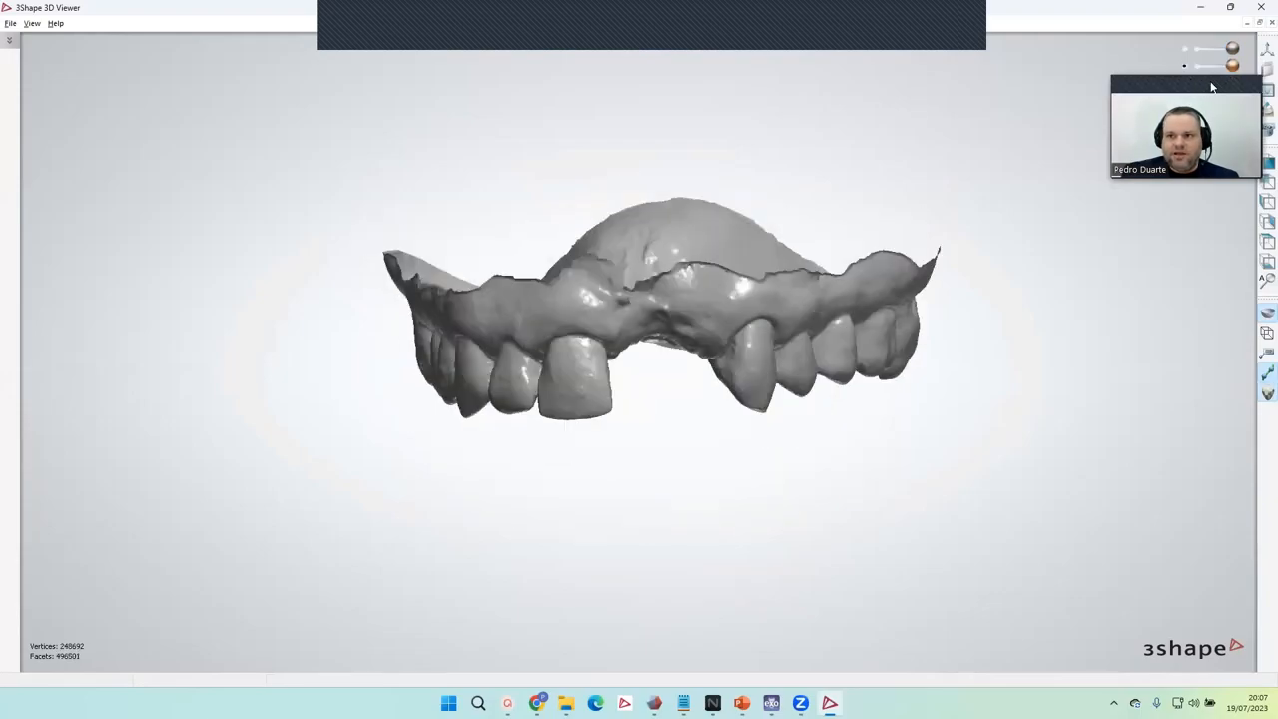
left_click_drag(1209, 88, 1213, 140)
left_click(1185, 84)
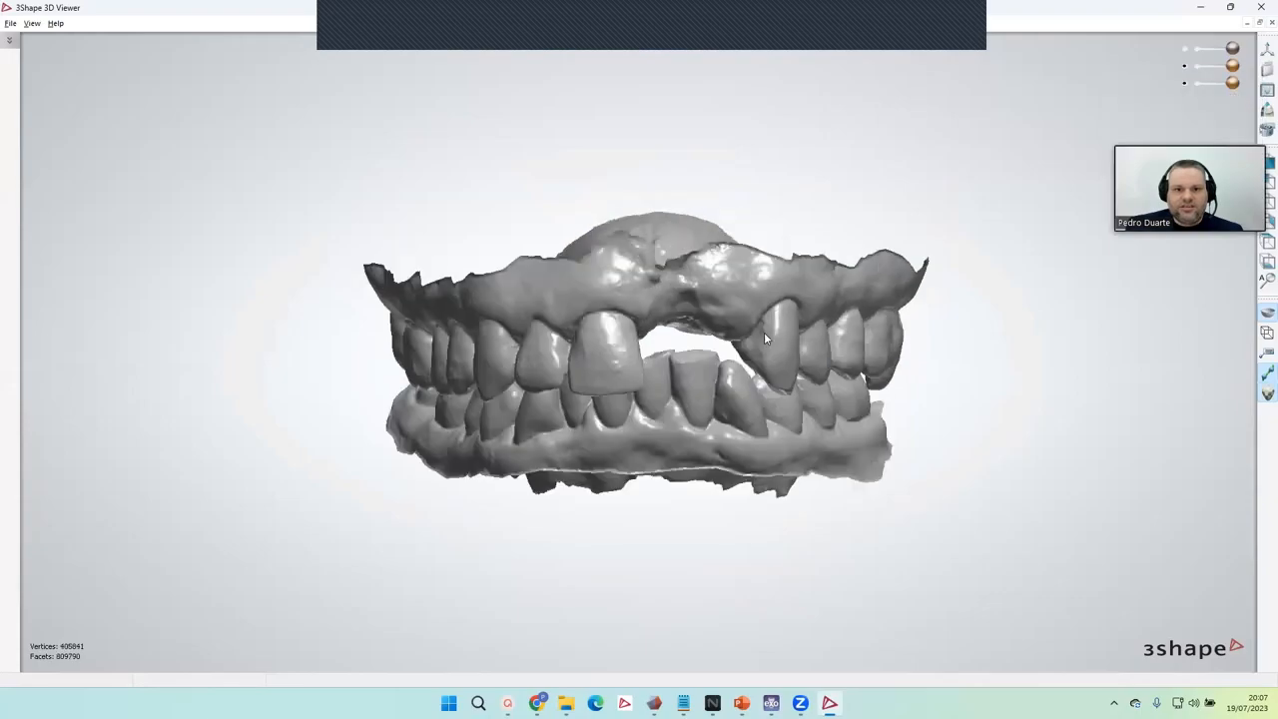
right_click_drag(760, 375, 815, 391)
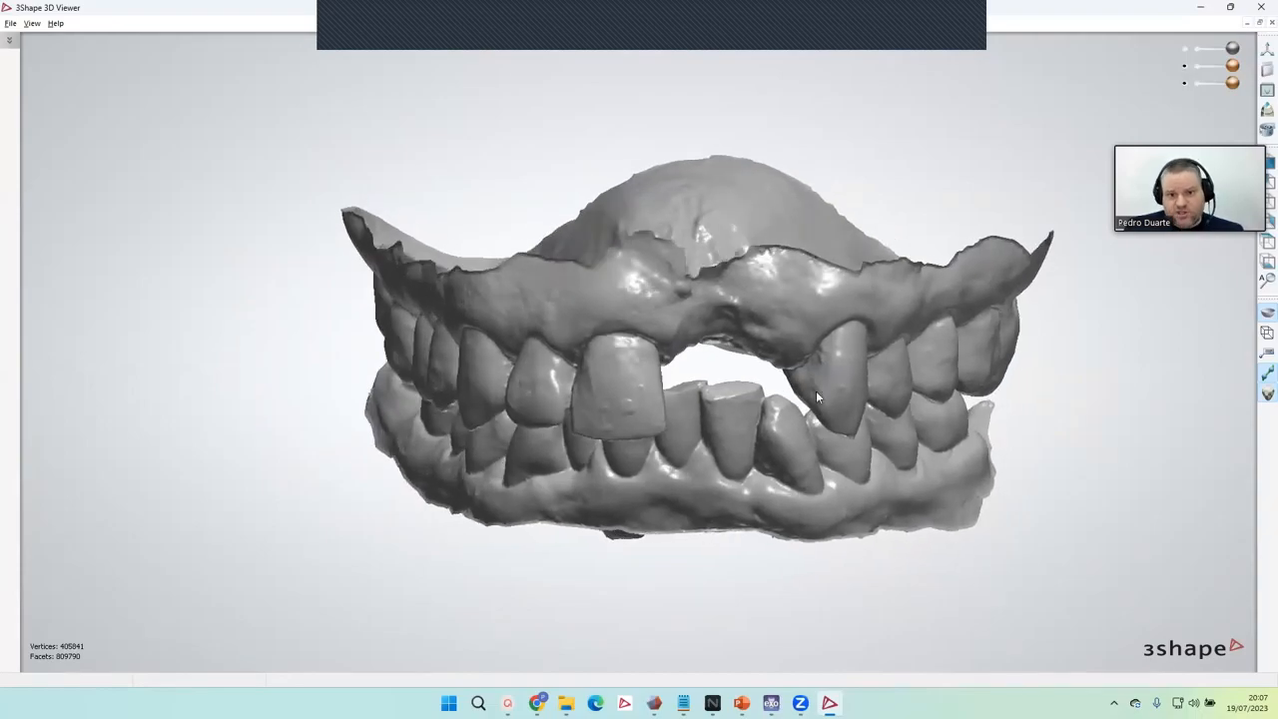
middle_click_drag(816, 392, 792, 369)
scroll(792, 370, "down", 3)
right_click_drag(792, 369, 820, 312)
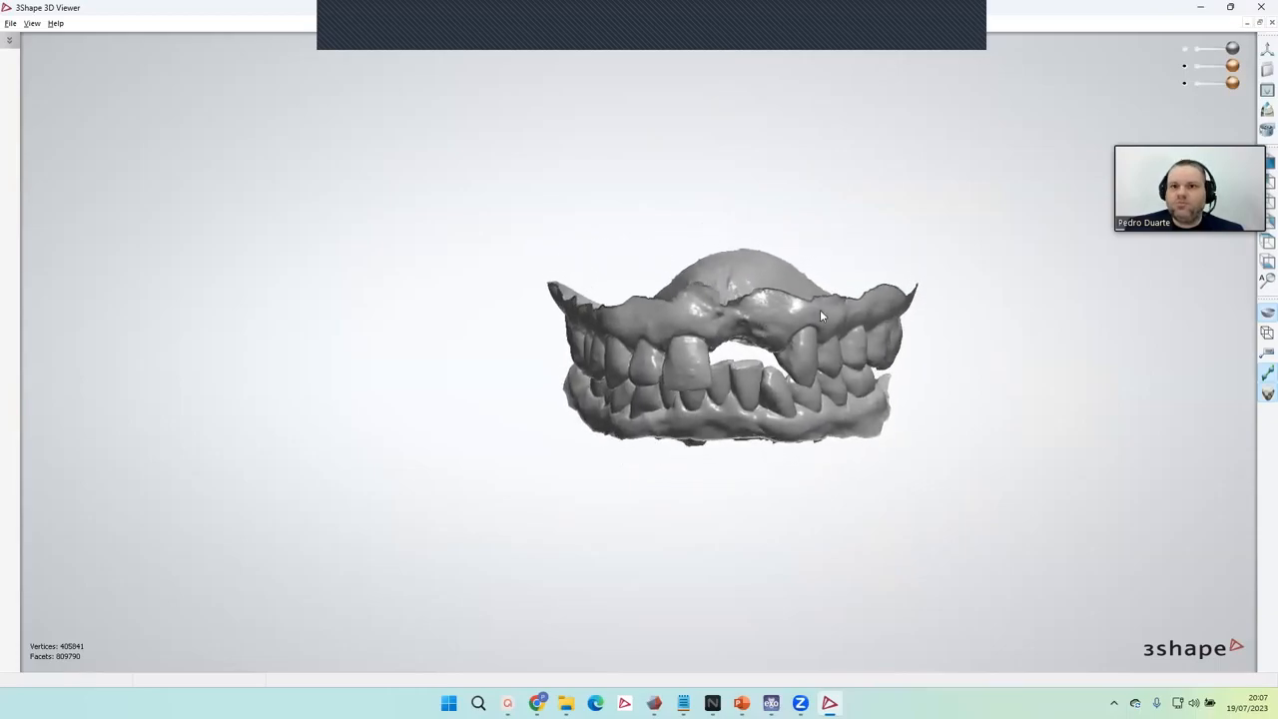
middle_click_drag(821, 310, 821, 318)
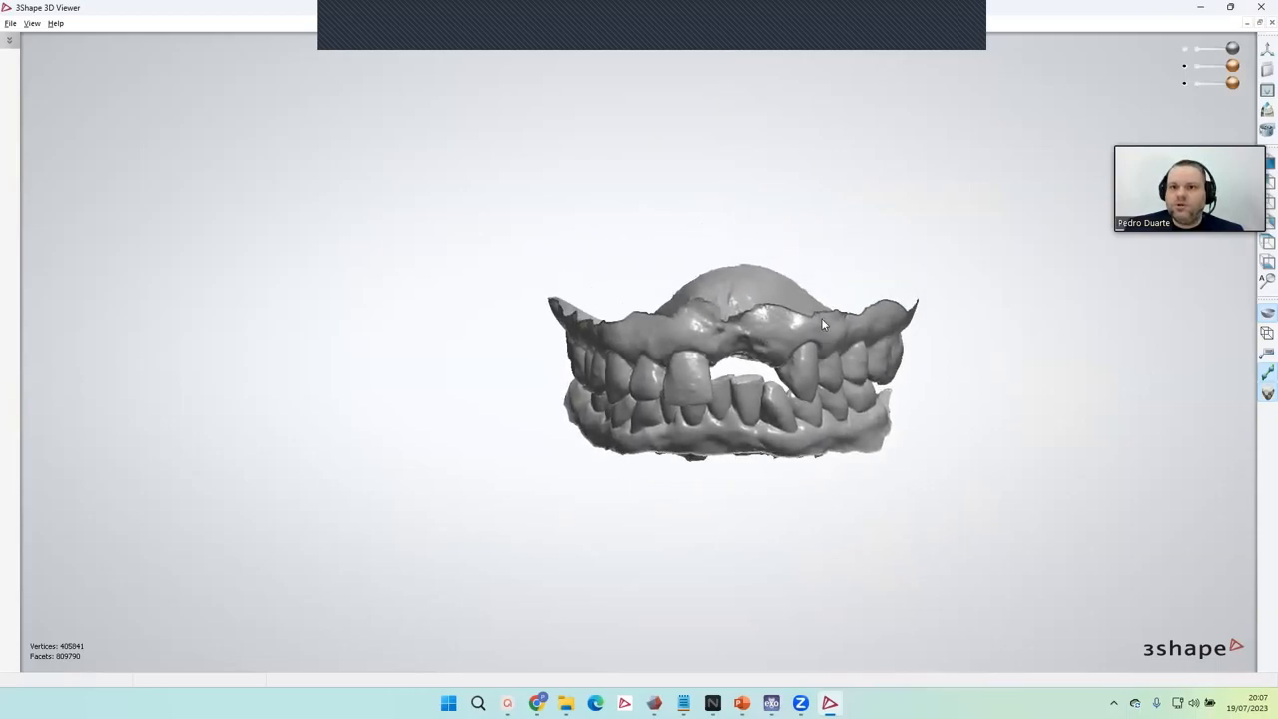
Close the scan viewer, copy the STL folder's path in File Explorer and return to the exocad project.
left_click(1260, 8)
left_click(933, 403)
left_click(838, 237)
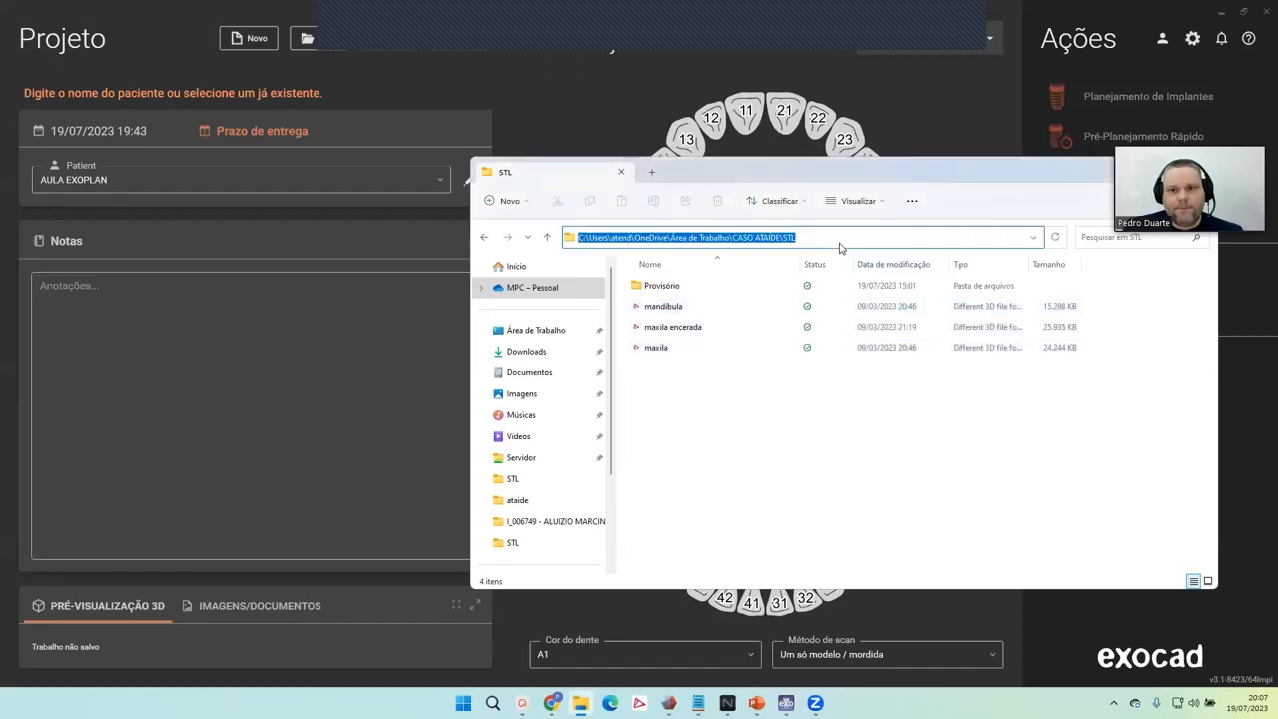
left_click(921, 118)
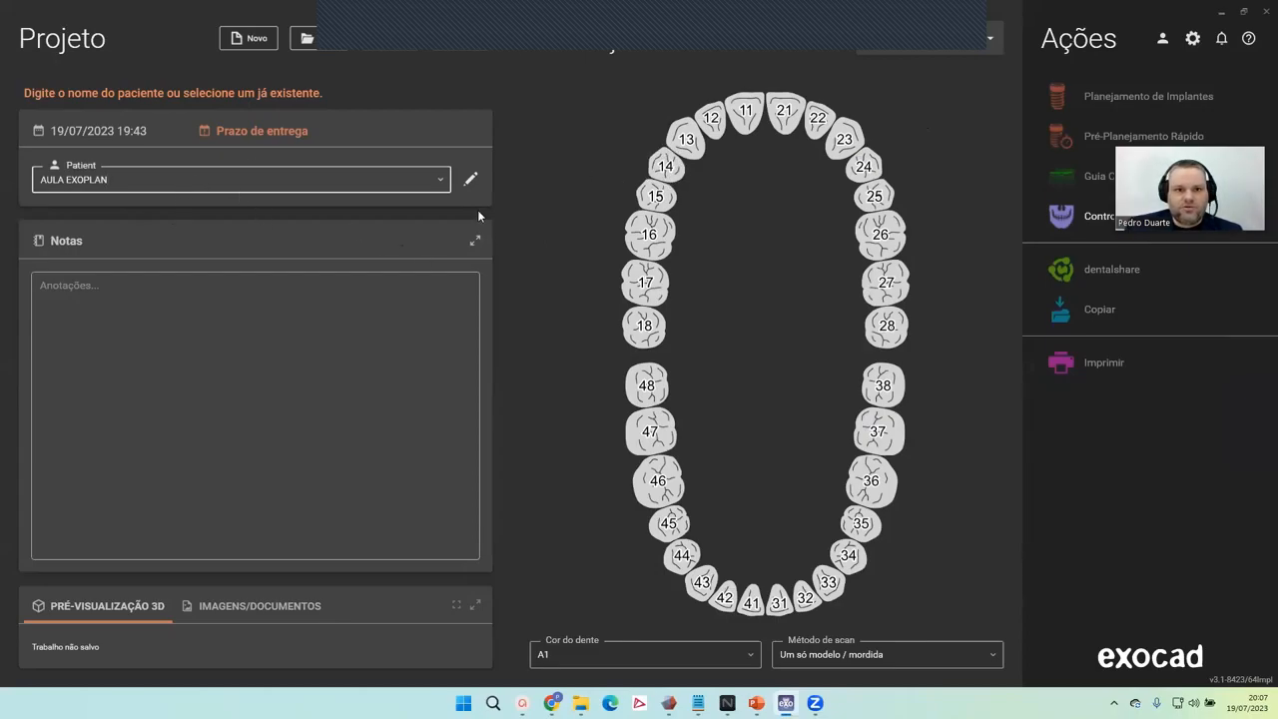
left_click(160, 349)
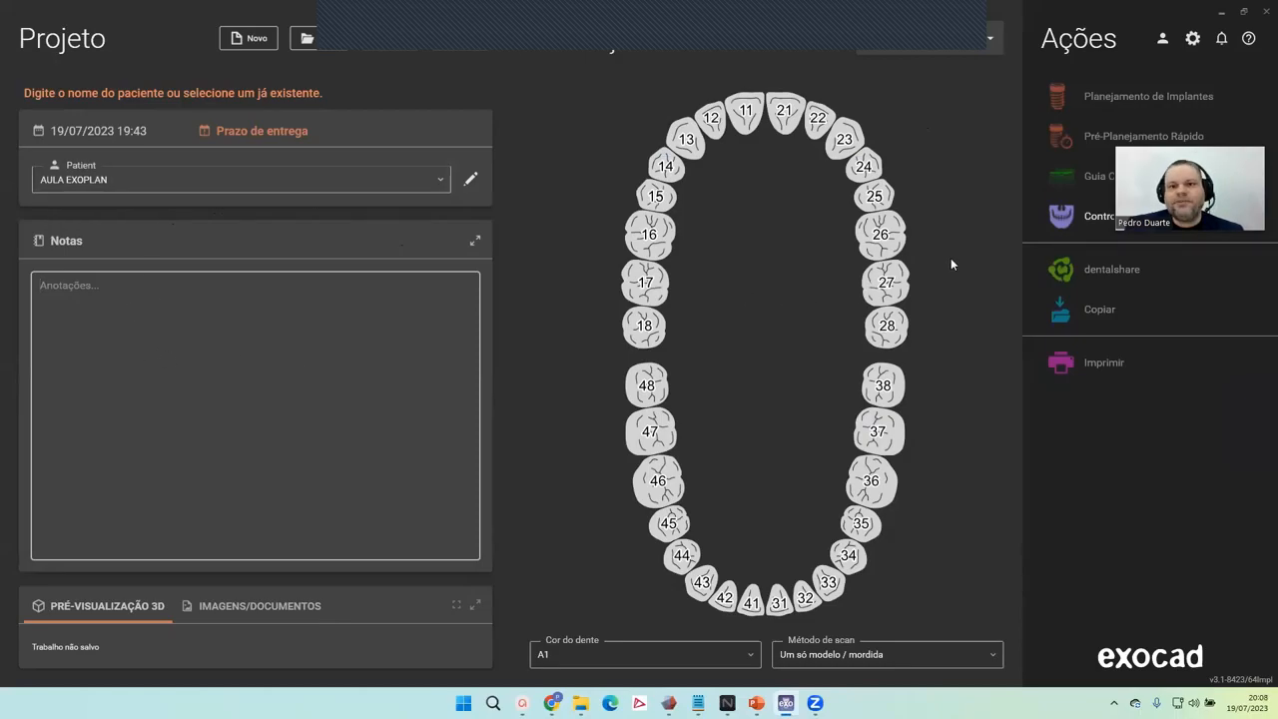
Define tooth 21 as a Pôntico anatômico in Compósito, review its configuration and save the project.
left_click(788, 114)
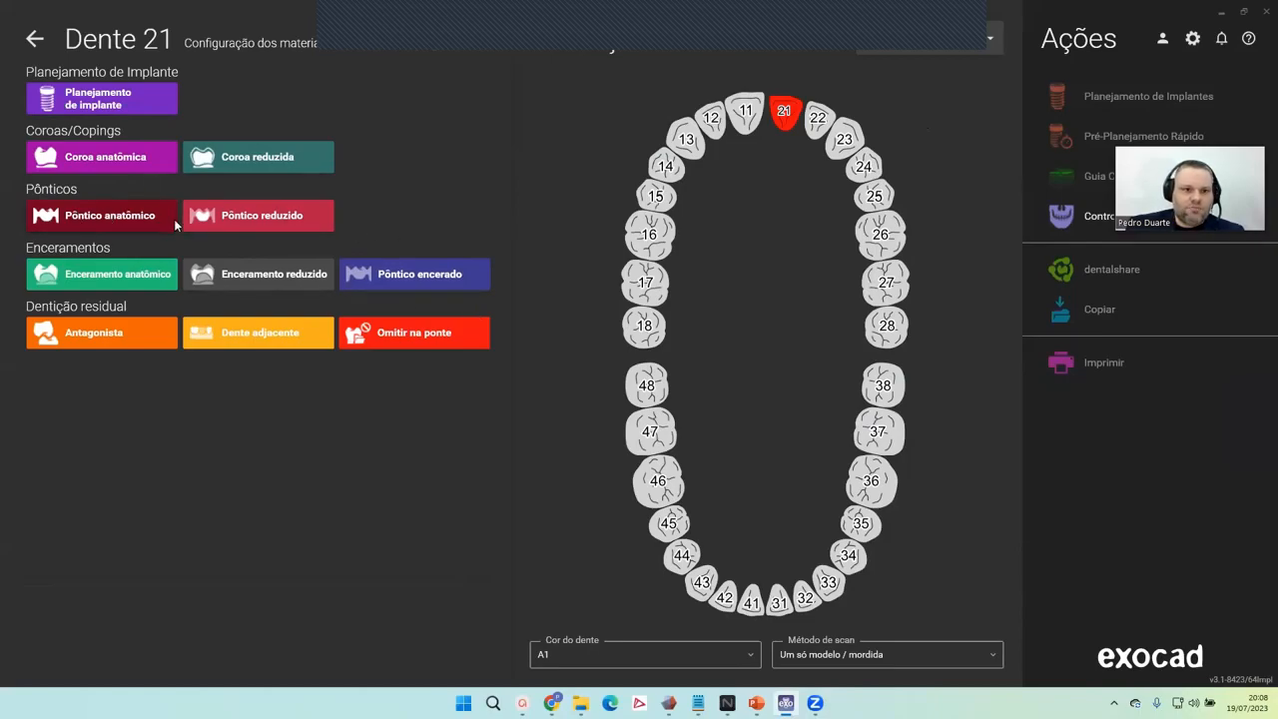
left_click(109, 219)
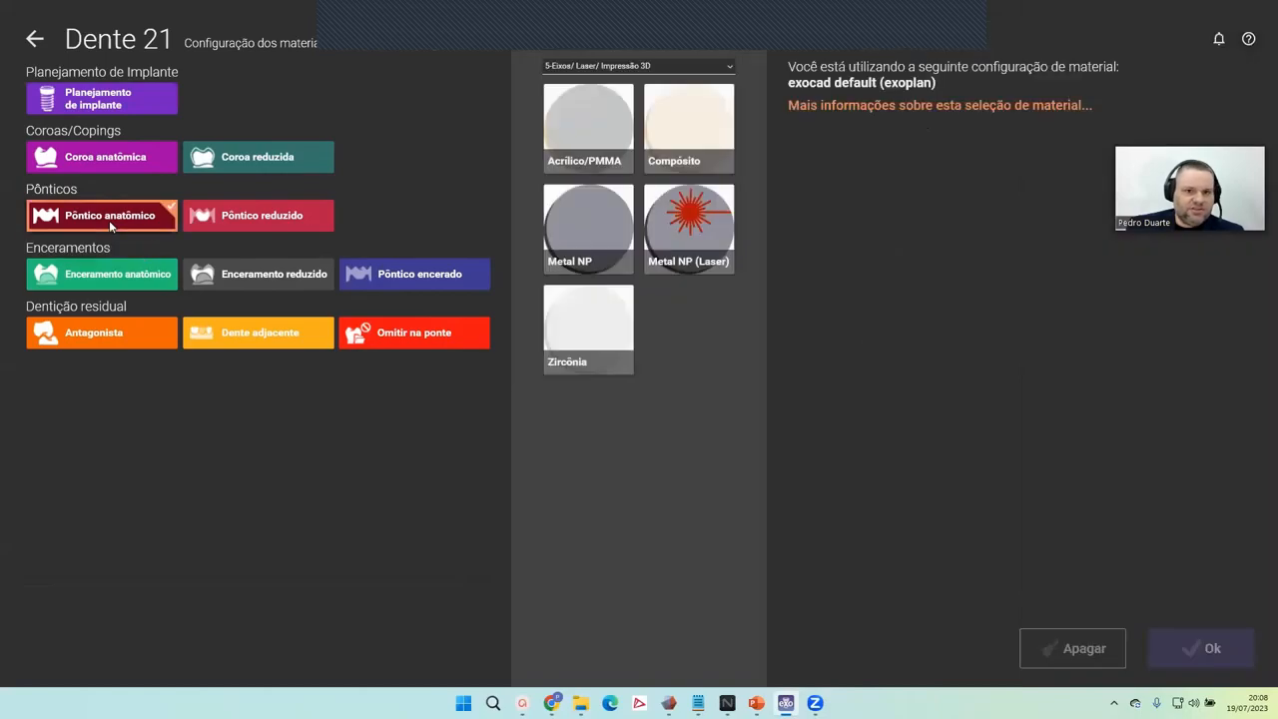
left_click(681, 163)
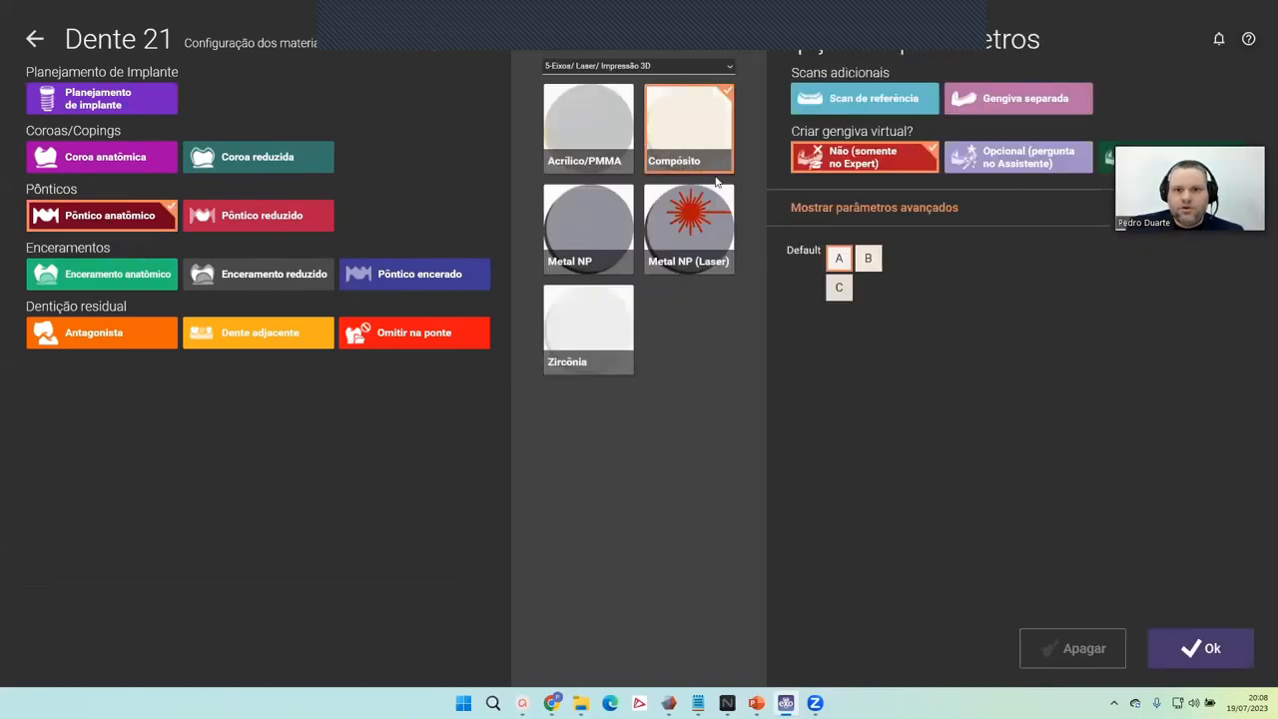
left_click(1180, 631)
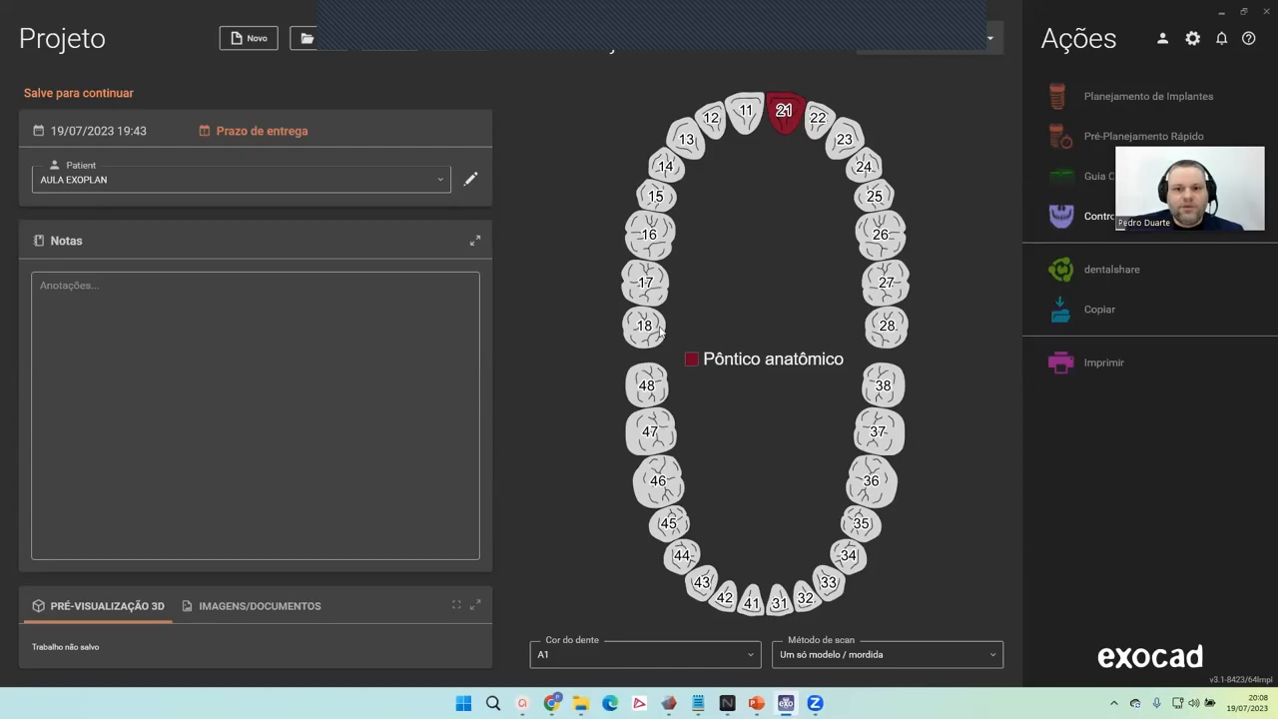
left_click(784, 112)
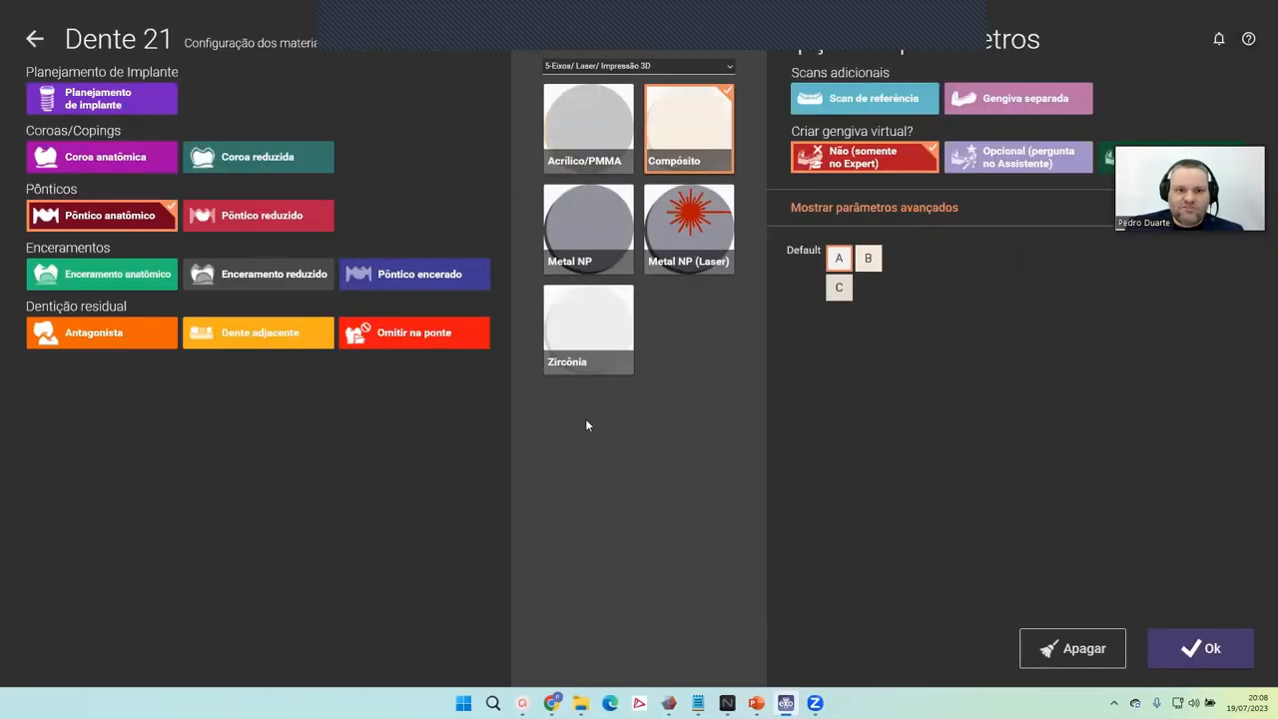
left_click(1177, 648)
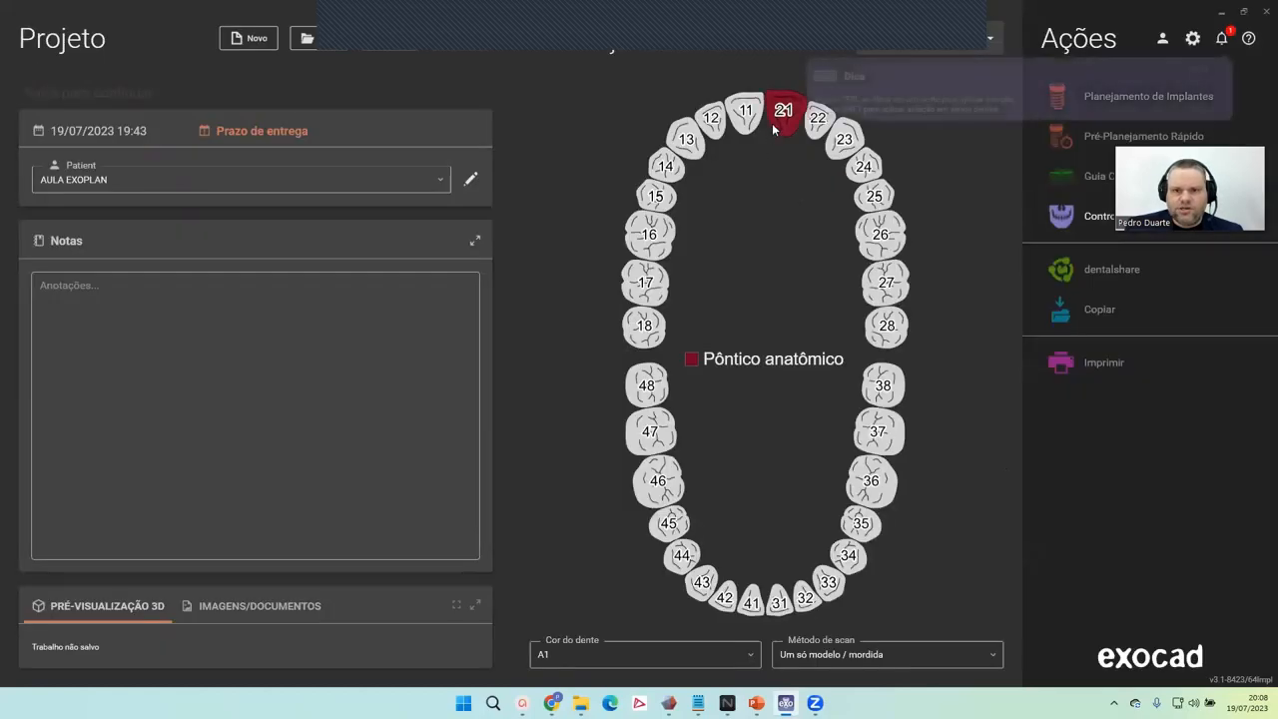
left_click(372, 49)
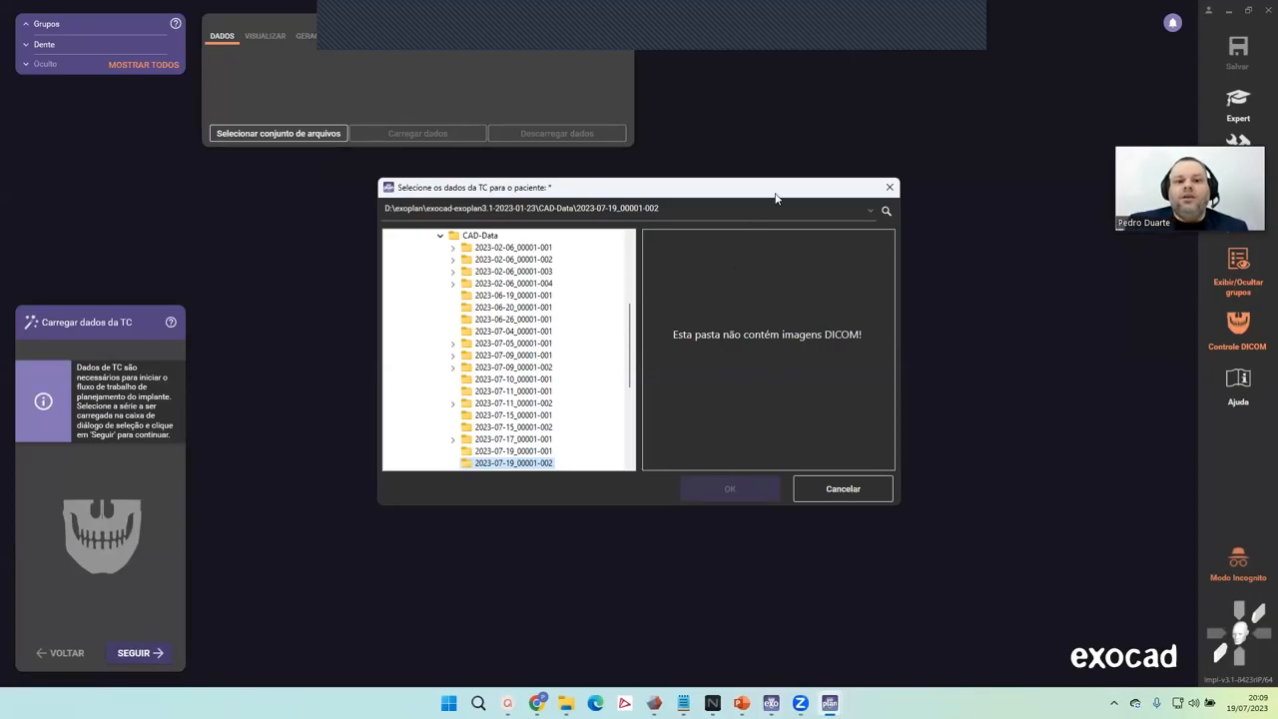
Set the CT data selection dialog's location to the copied path of the case's STL folder.
left_click_drag(776, 185, 766, 201)
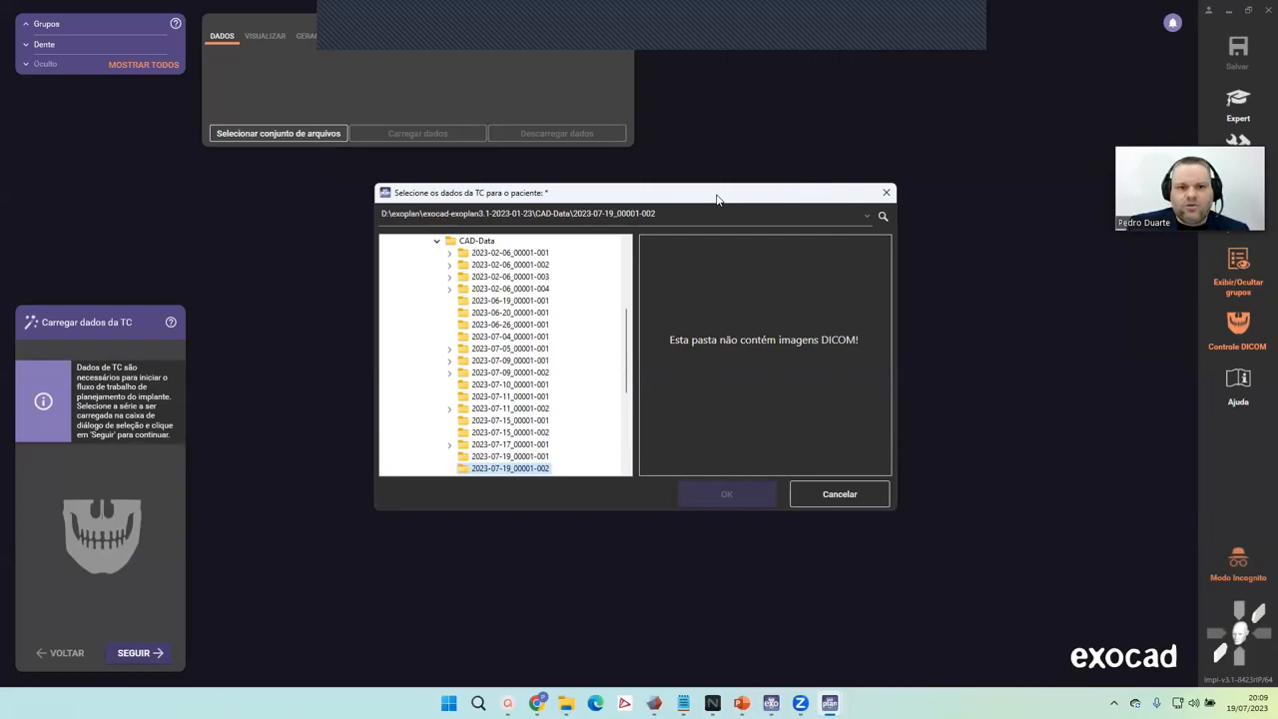
left_click_drag(716, 198, 721, 199)
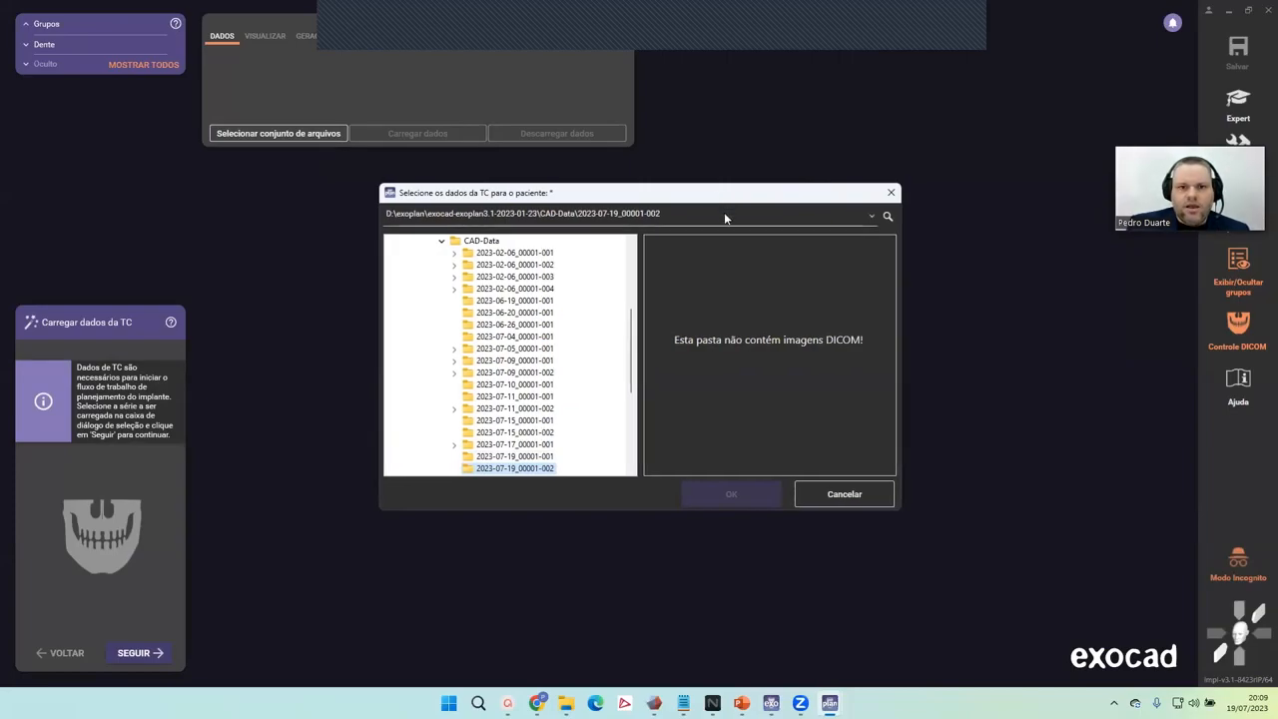
left_click(724, 214)
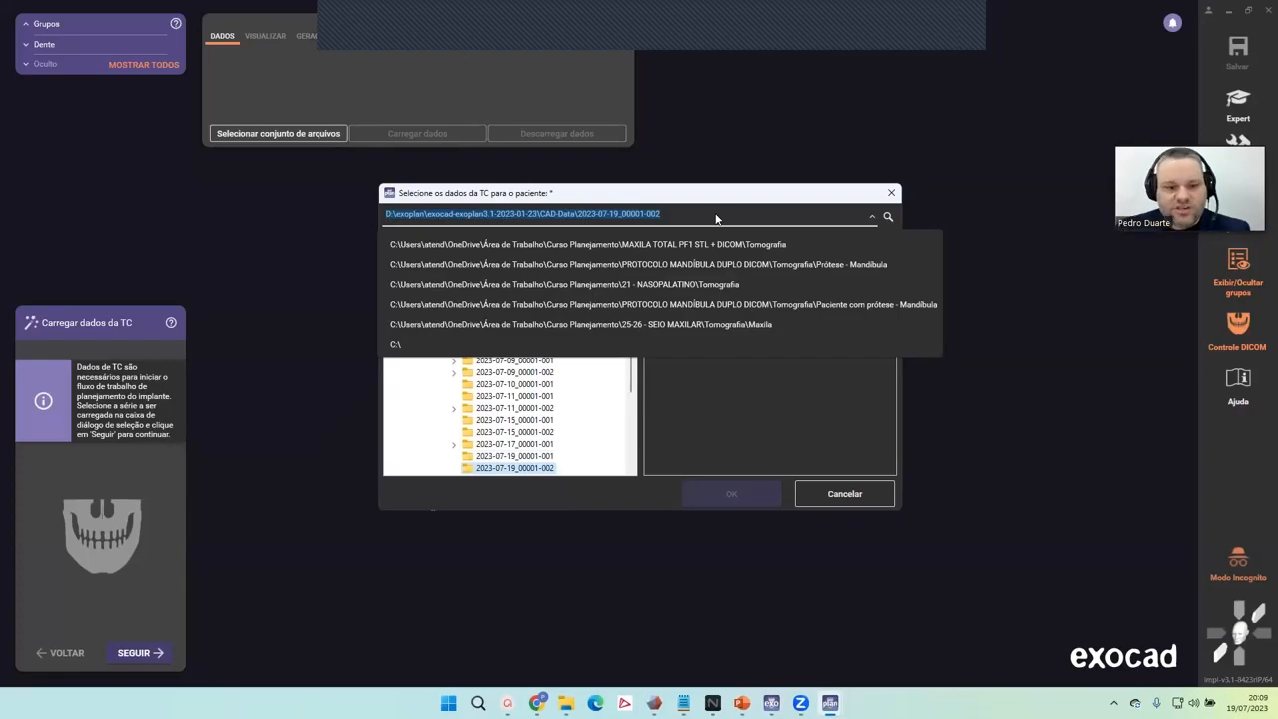
type("C:\\Users\\atend\\OneDrive\\Área de Trabalho\\CASO ATAÍDE\\STL")
key("Return")
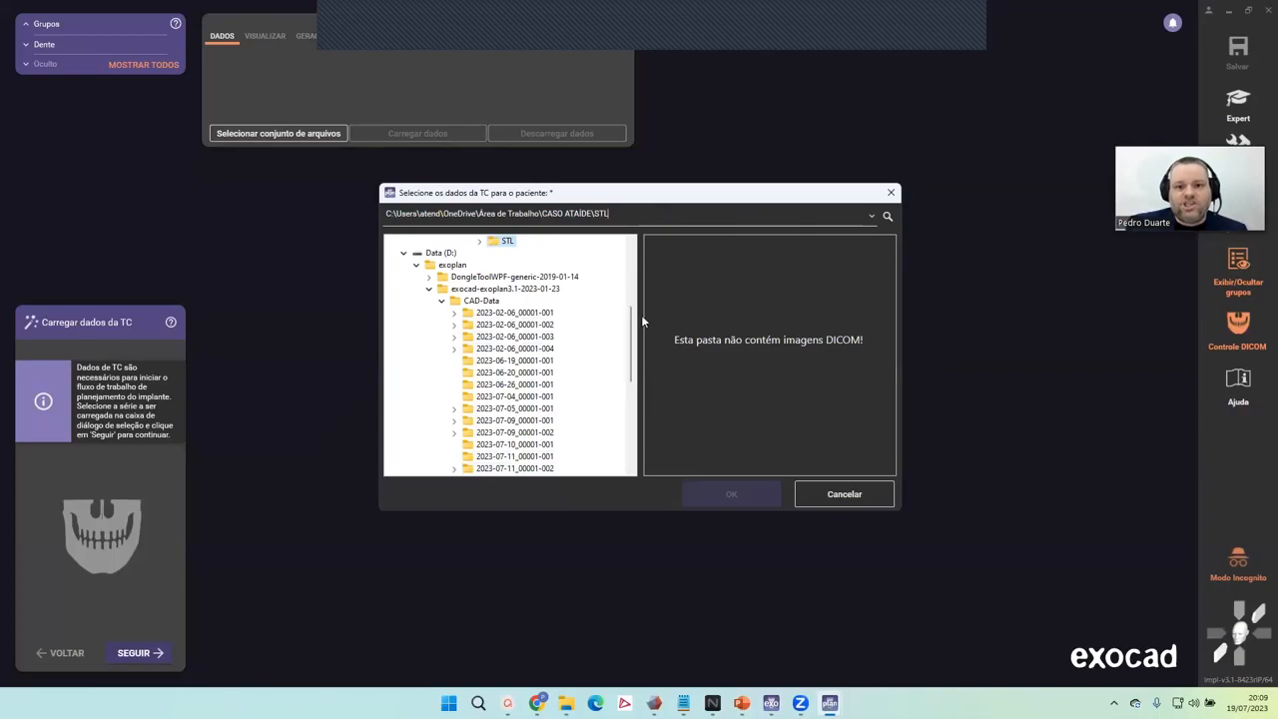
Select the patient's scan folder inside the case's DICOM folder and load its CT series.
scroll(631, 322, "up", 3)
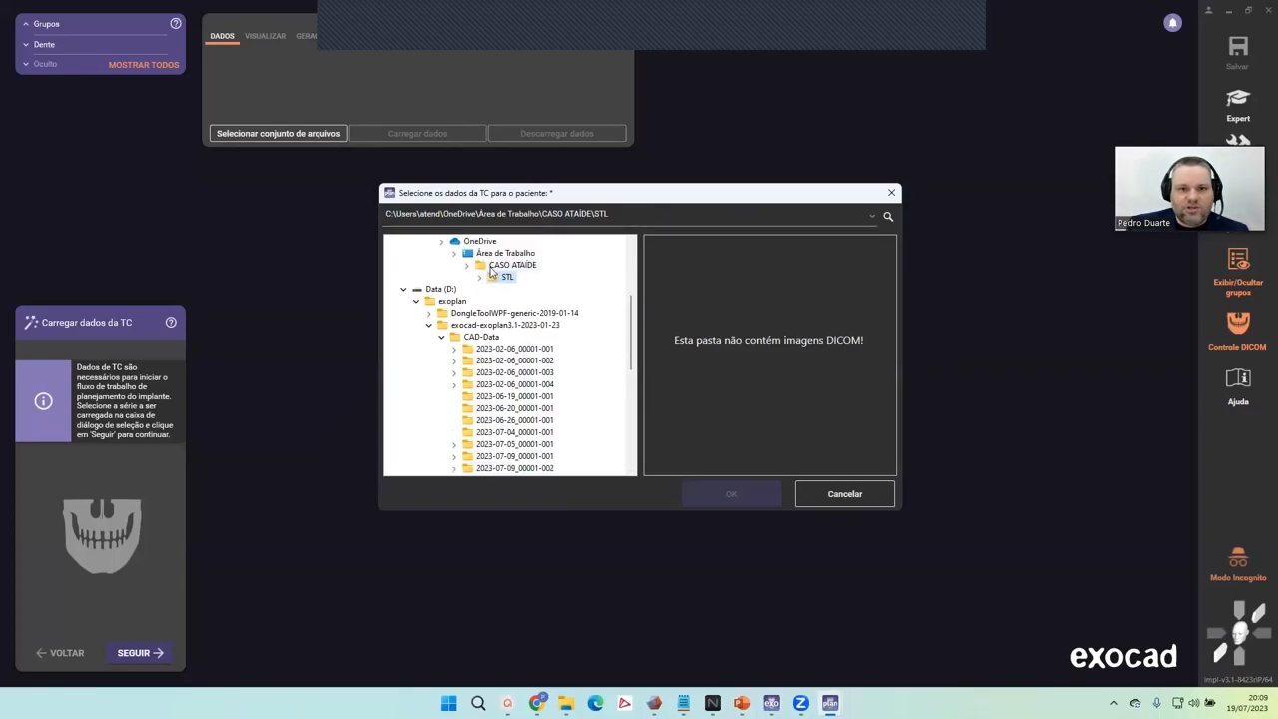
left_click(494, 266)
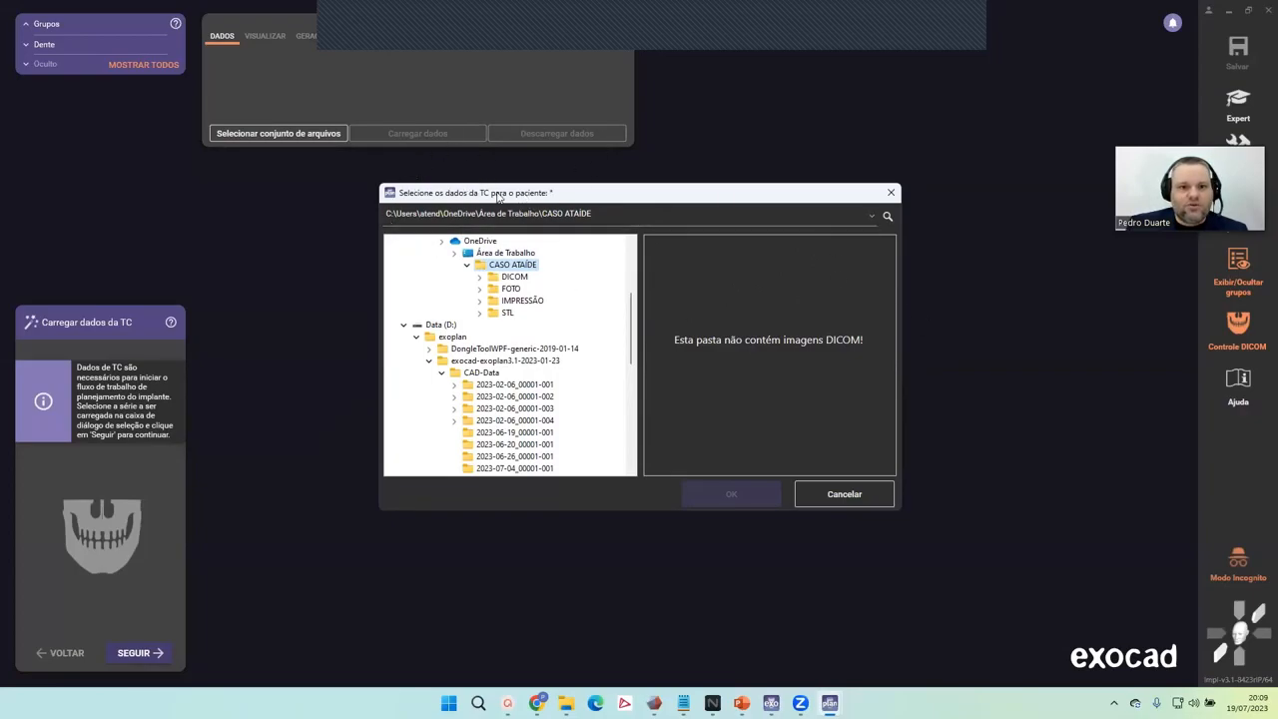
double_click(515, 278)
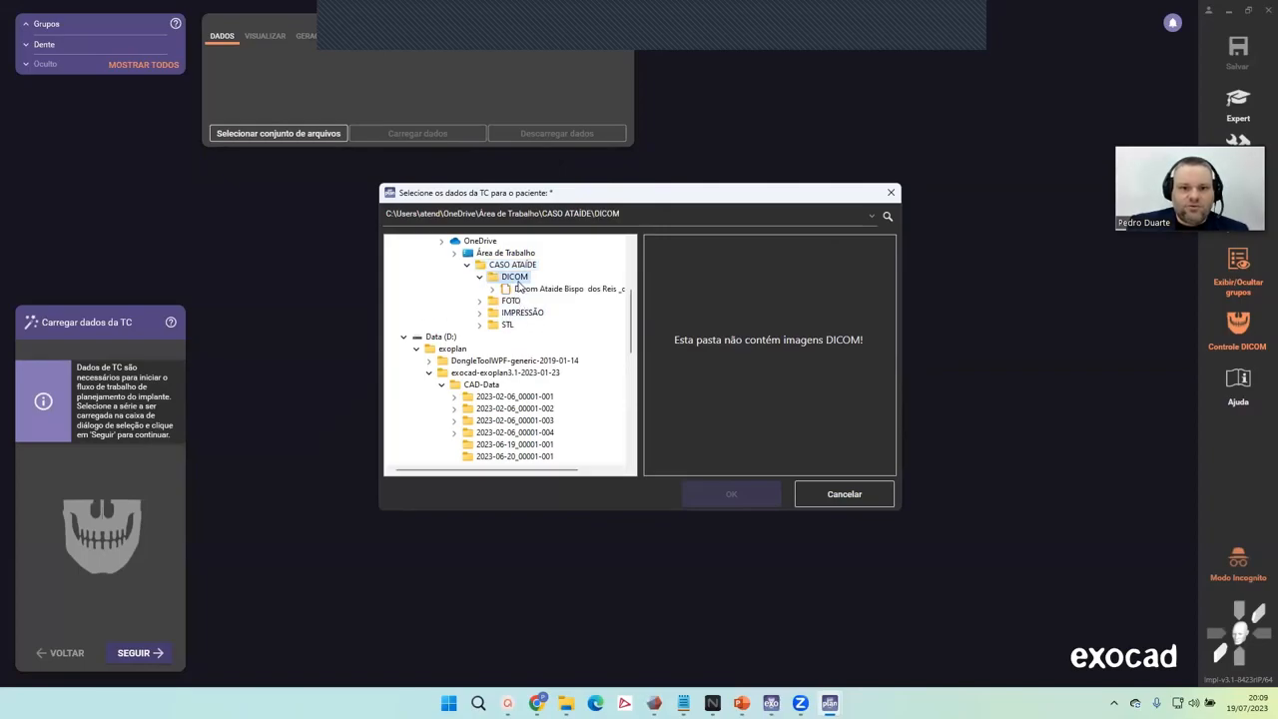
left_click(551, 288)
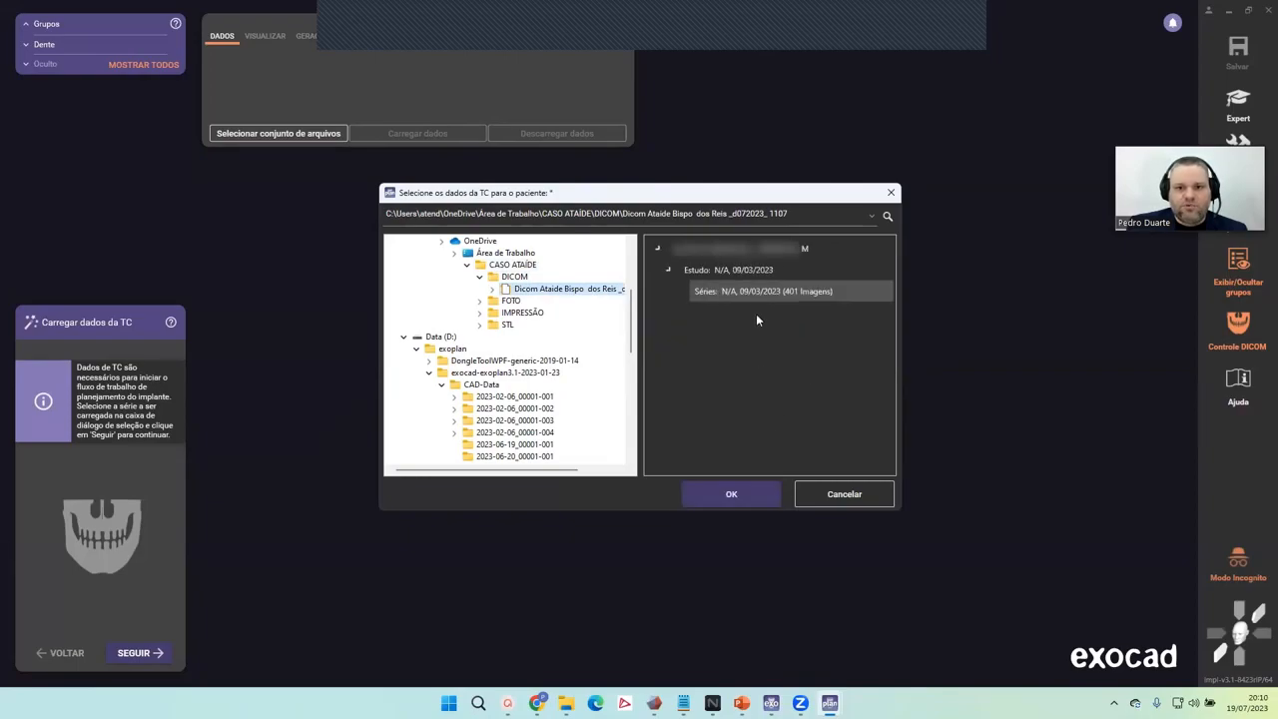
left_click(757, 494)
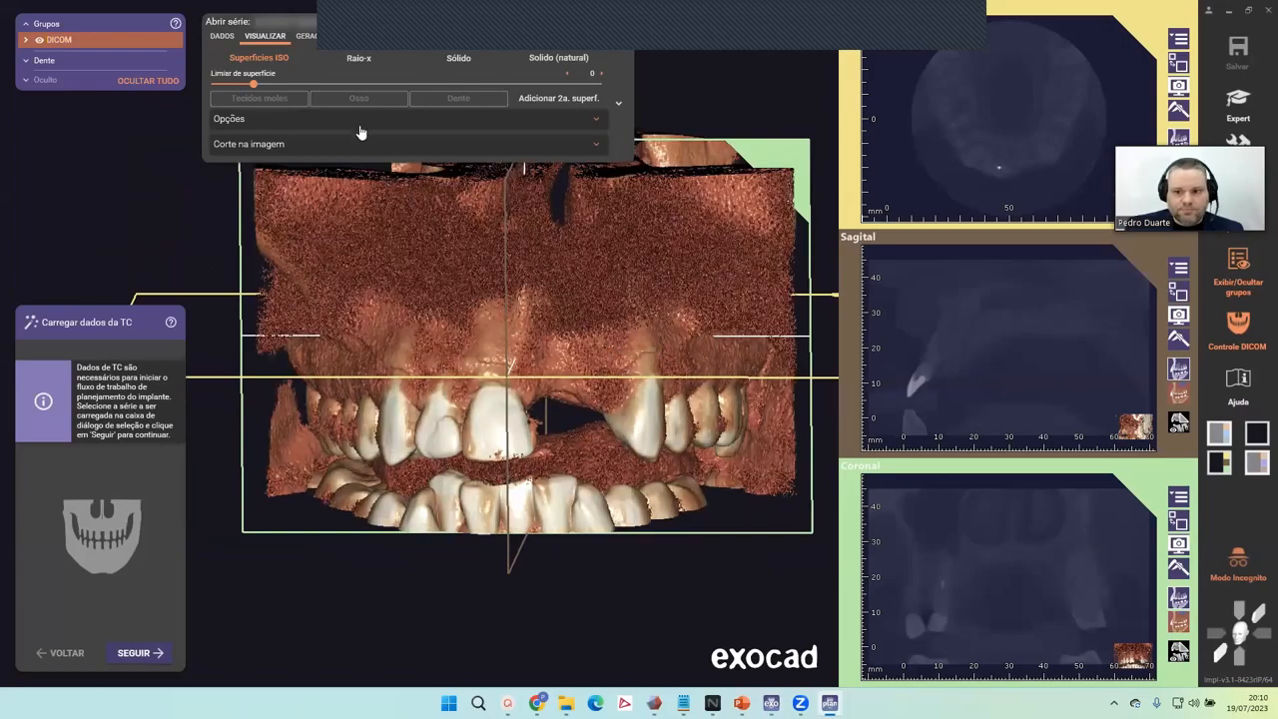
Lower the surface threshold of the CT volume's ISO surface display to -630.
left_click_drag(251, 85, 243, 88)
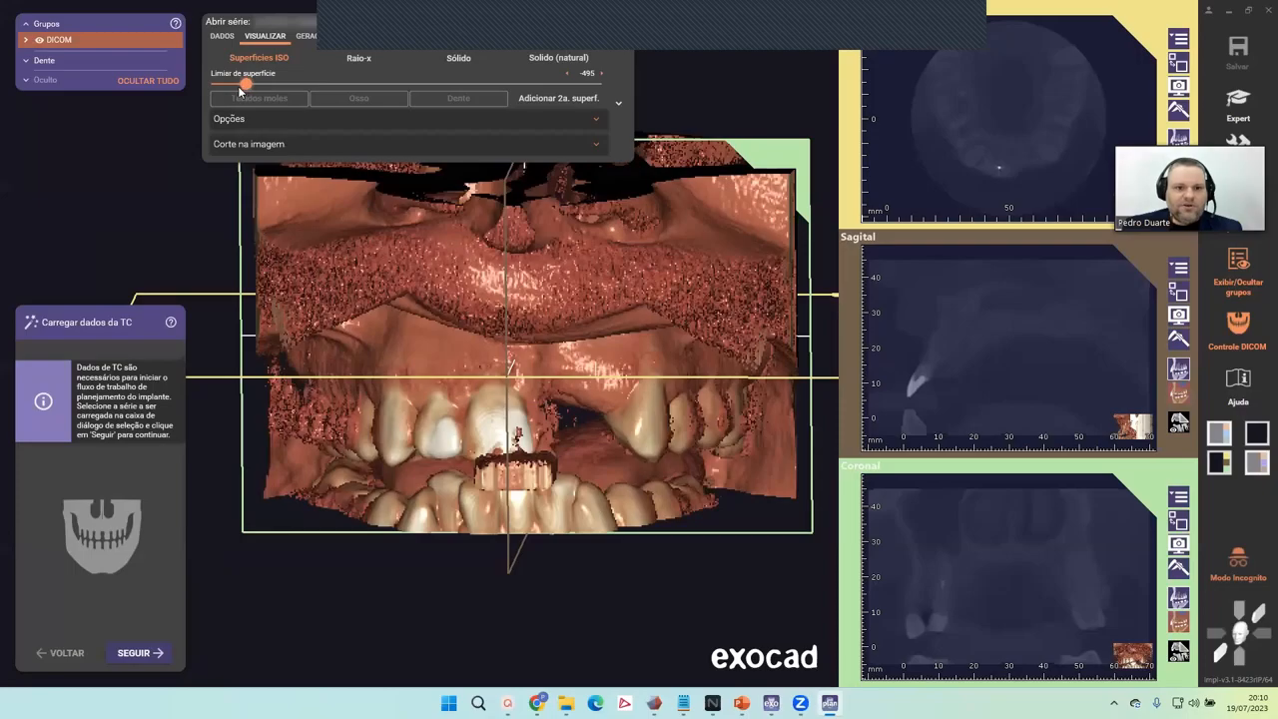
right_click_drag(418, 245, 459, 330)
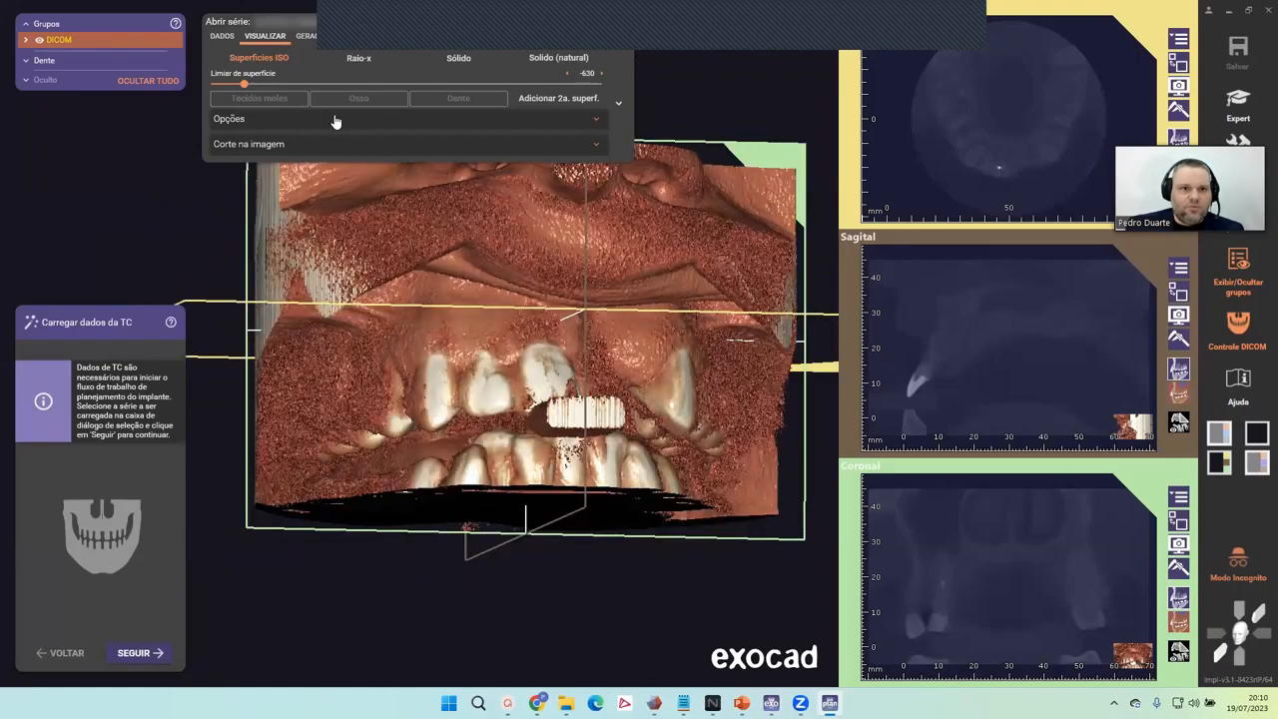
Raise the surface threshold of the CT volume's ISO surface display to 675.
mouse_move(249, 89)
left_mouse_down()
mouse_move(230, 85)
mouse_move(243, 86)
left_mouse_up()
right_click_drag(506, 379, 592, 422)
left_click_drag(247, 86, 266, 86)
right_click_drag(589, 385, 395, 404)
scroll(633, 411, "up", 3)
scroll(628, 398, "down", 2)
right_click_drag(509, 372, 554, 297)
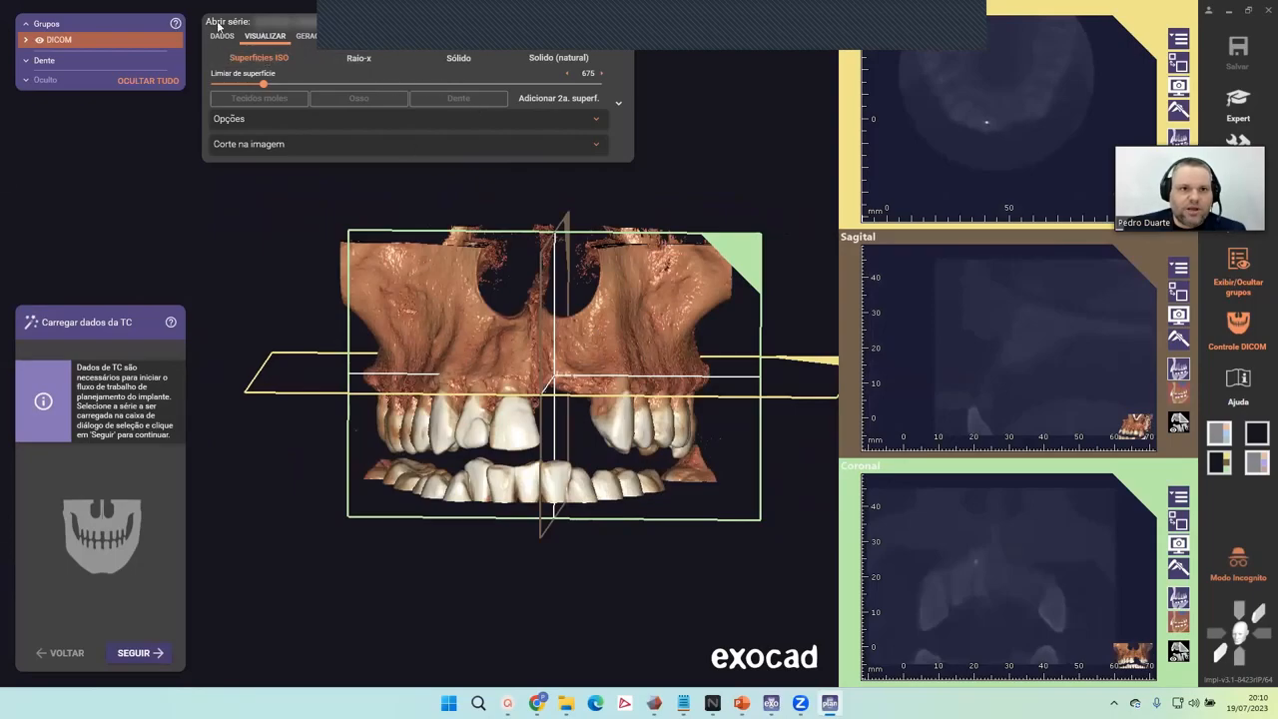
Crop the CT volume from the Topo end of Eixo 3 by 5,9 mm using Corte na imagem.
left_click(588, 146)
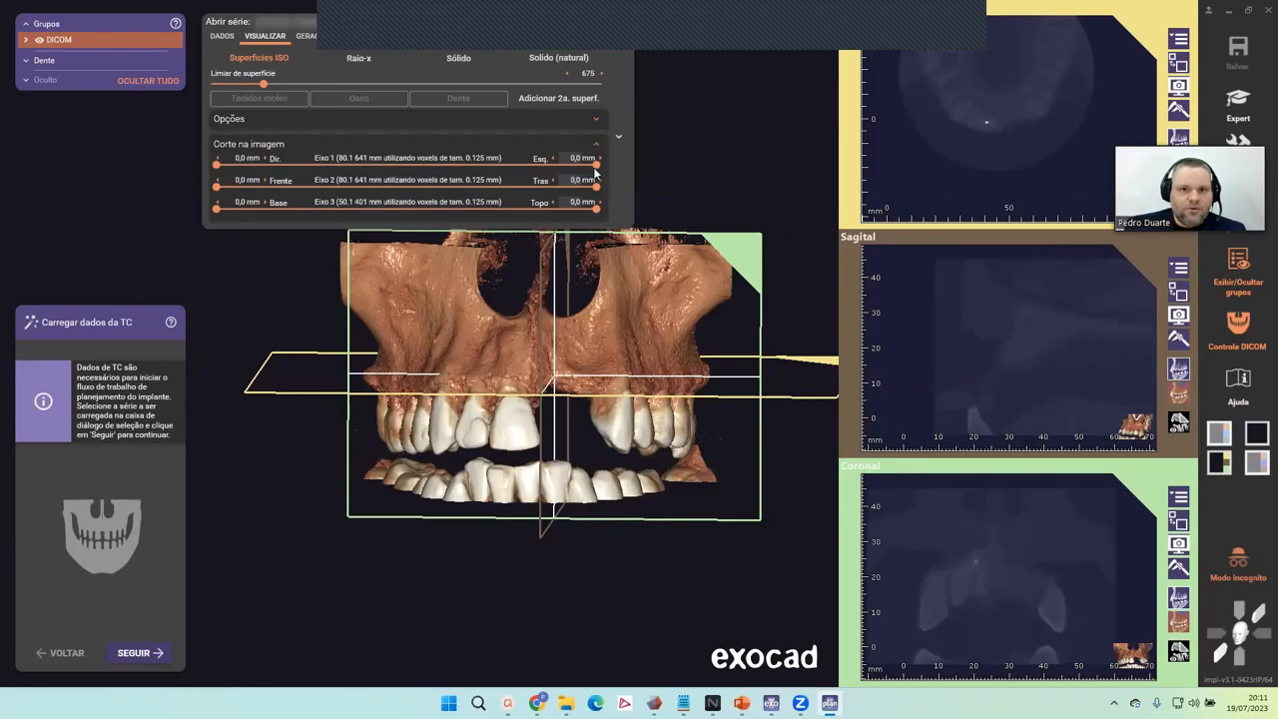
mouse_move(504, 356)
right_mouse_down()
mouse_move(589, 372)
mouse_move(597, 350)
mouse_move(502, 357)
mouse_move(521, 376)
right_mouse_up()
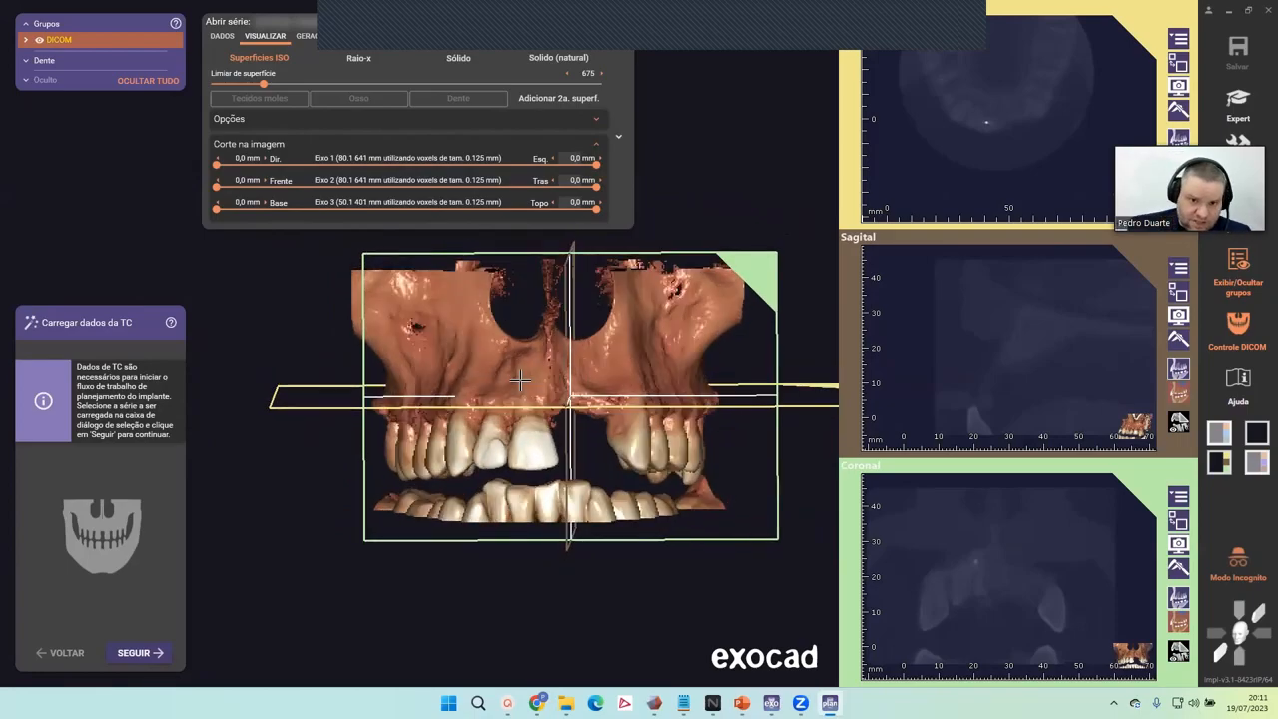
right_click_drag(532, 382, 496, 382)
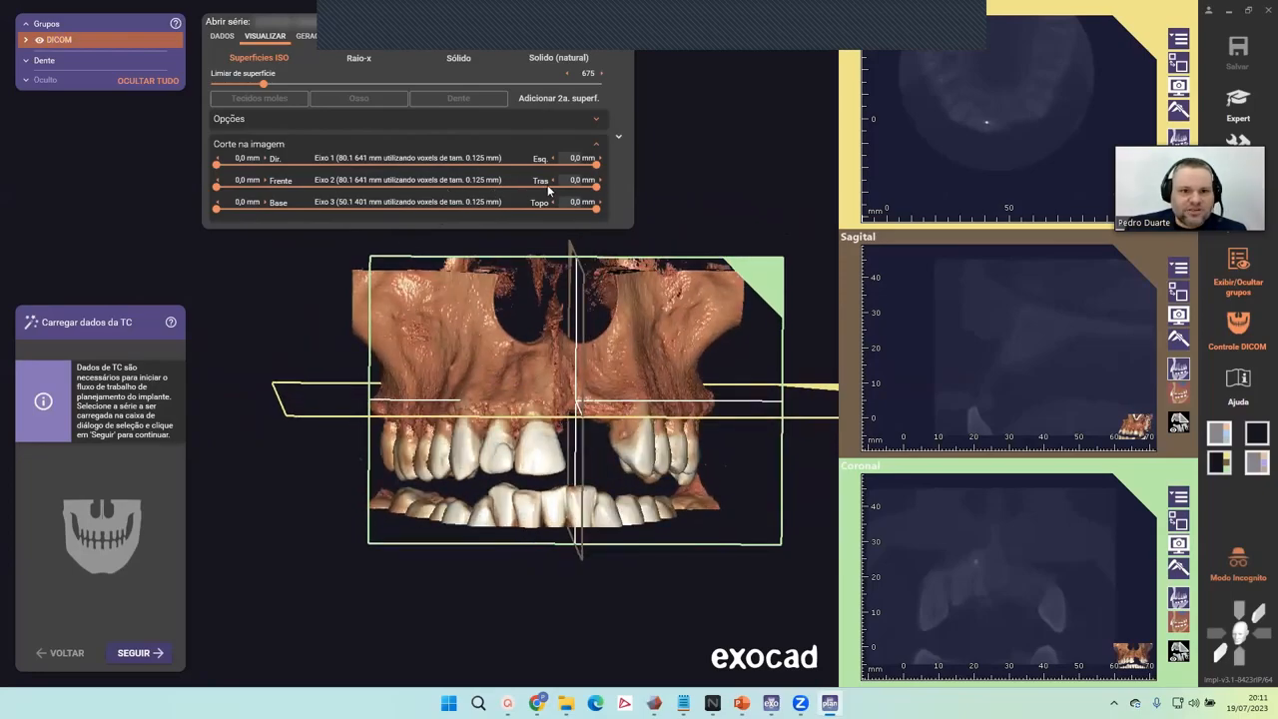
left_click_drag(597, 209, 551, 215)
right_click_drag(529, 350, 492, 299)
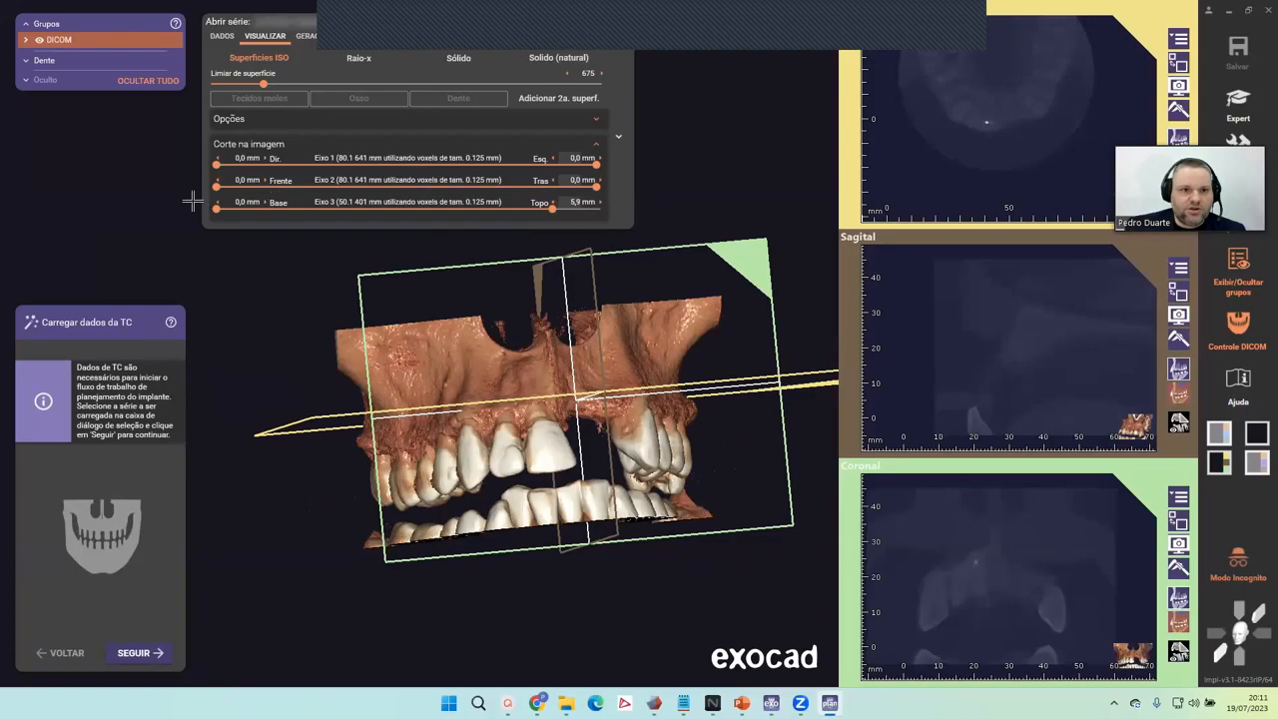
Crop the CT volume from the Base end of Eixo 3 by 4,5 mm and hide the DICOM controls.
left_click_drag(216, 214, 243, 208)
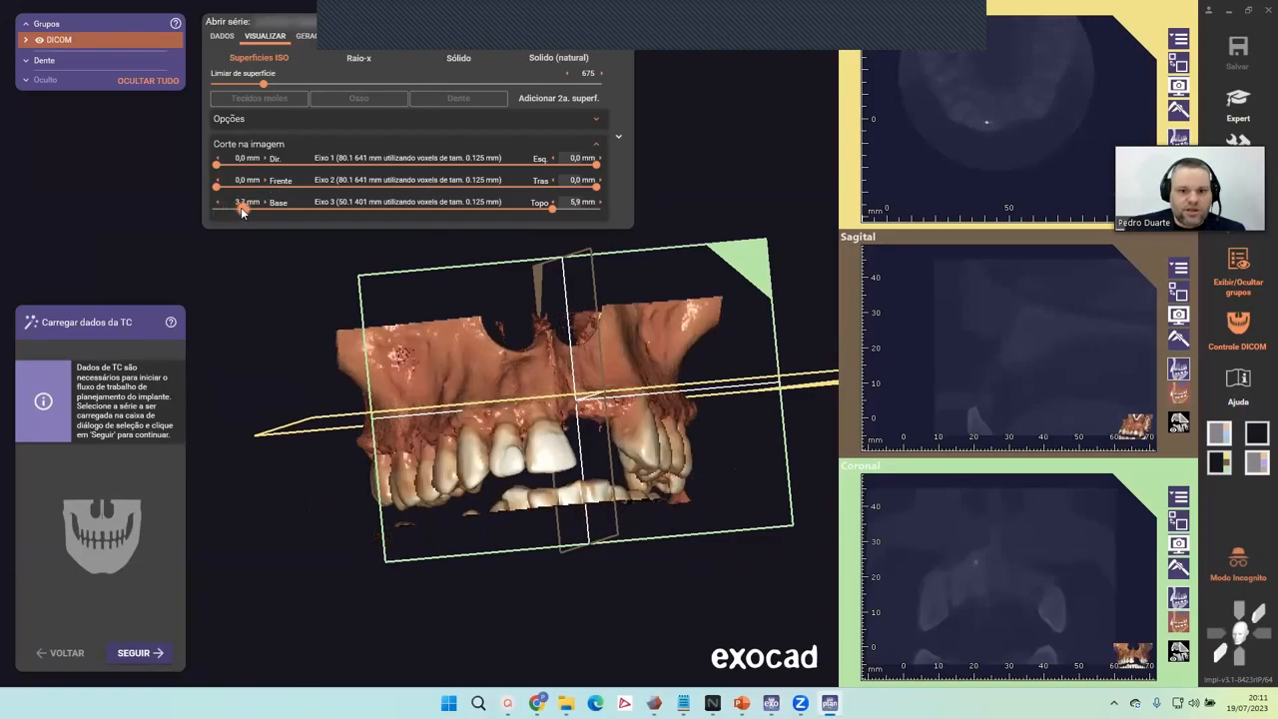
right_click_drag(596, 434, 399, 266)
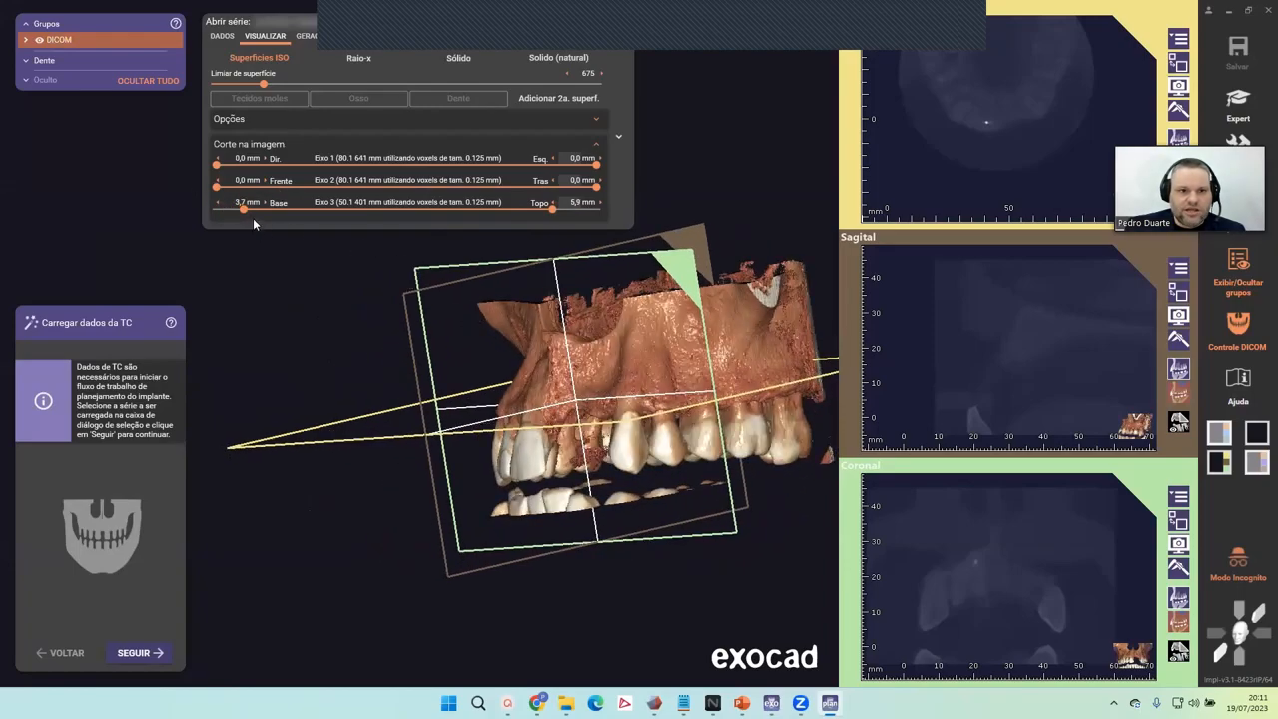
left_click_drag(245, 214, 250, 209)
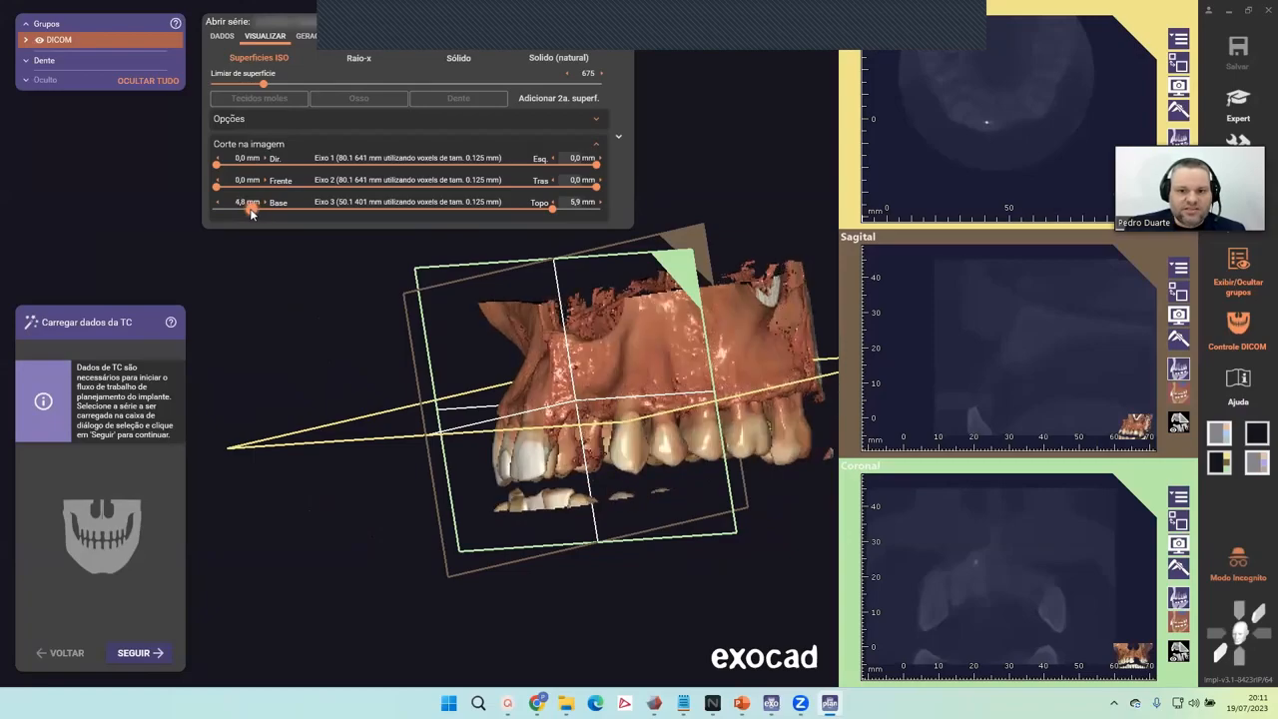
right_click_drag(529, 461, 497, 276)
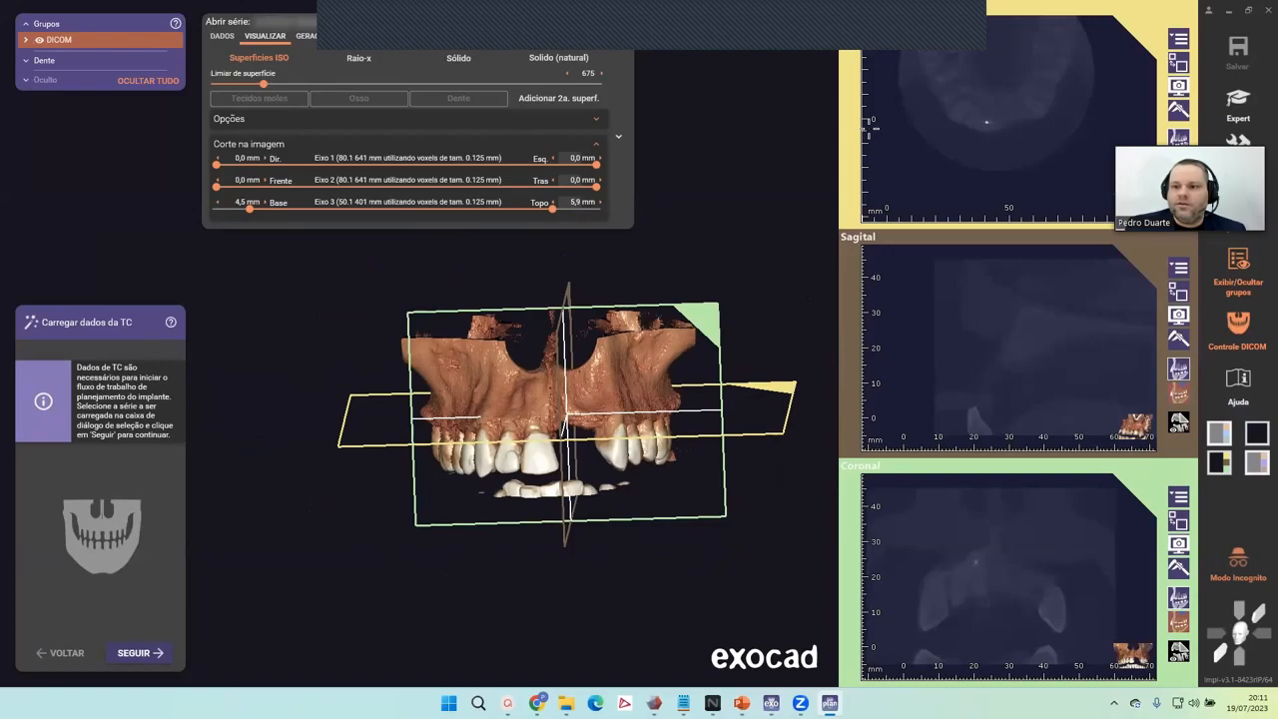
left_click(1240, 325)
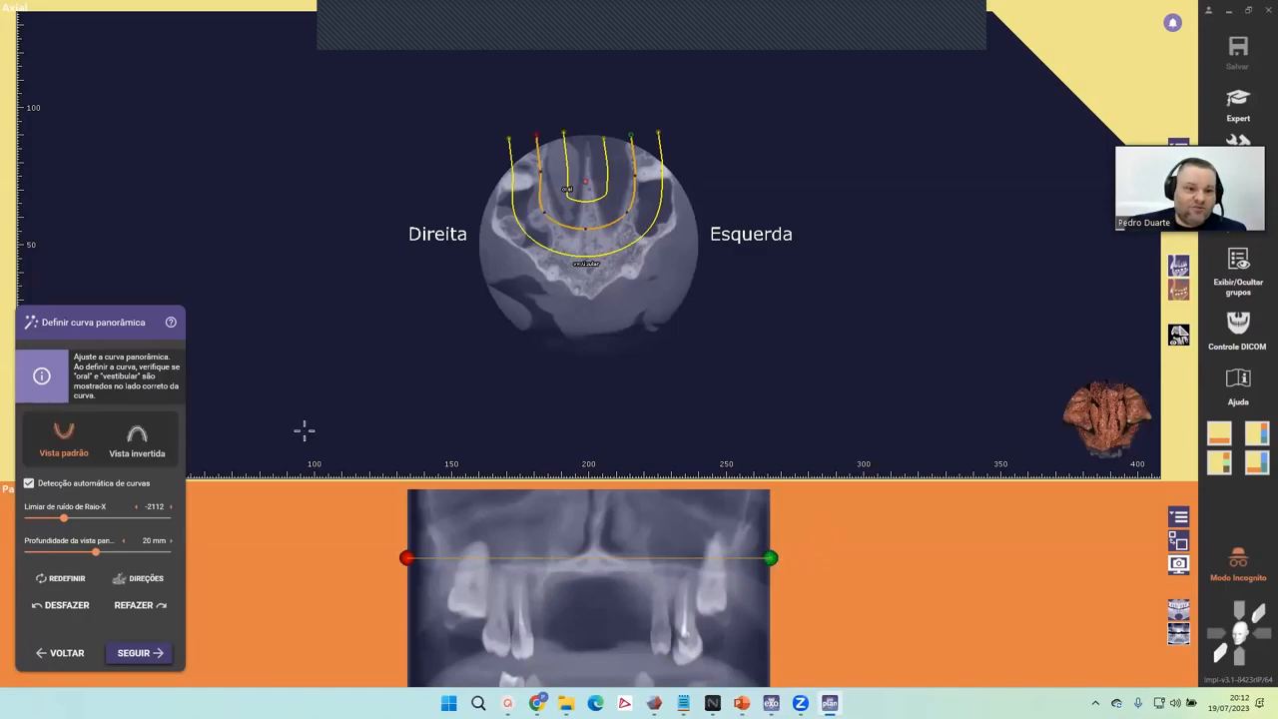
Lower the axial slice to the upper teeth and extend both ends of the panoramic curve past the molars.
left_click_drag(772, 559, 758, 611)
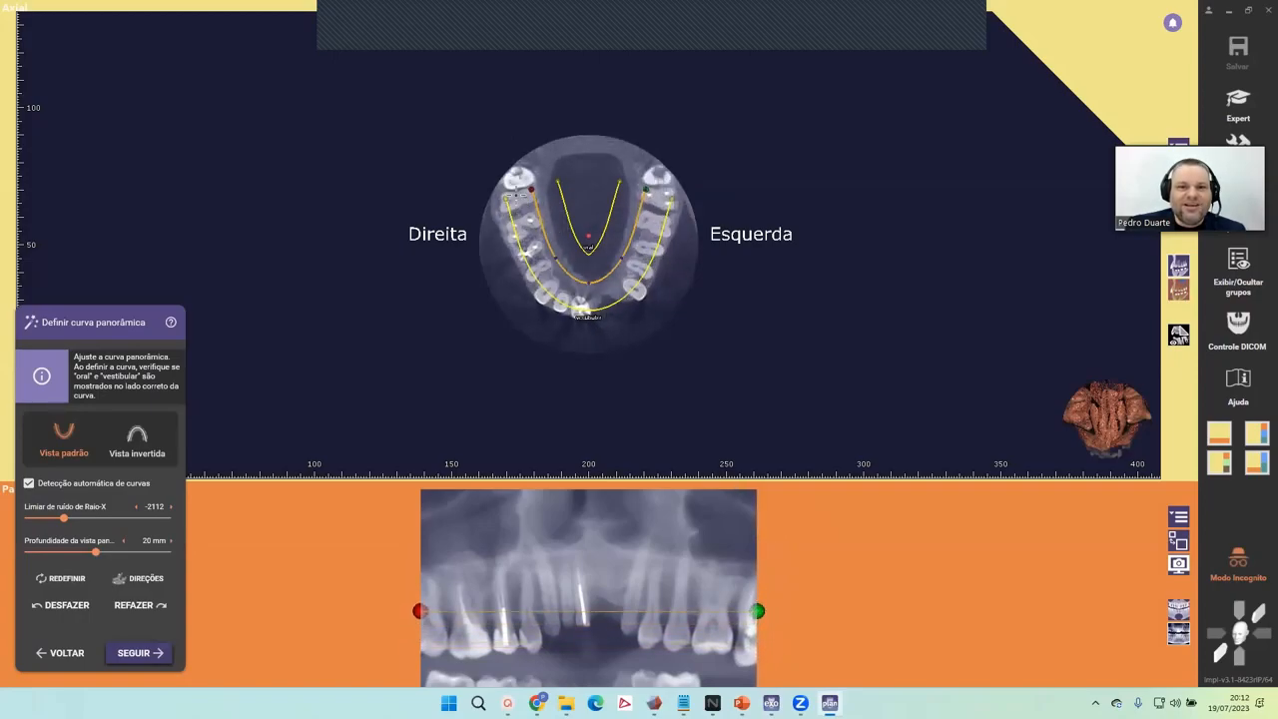
left_click_drag(537, 186, 492, 146)
left_click_drag(646, 190, 687, 132)
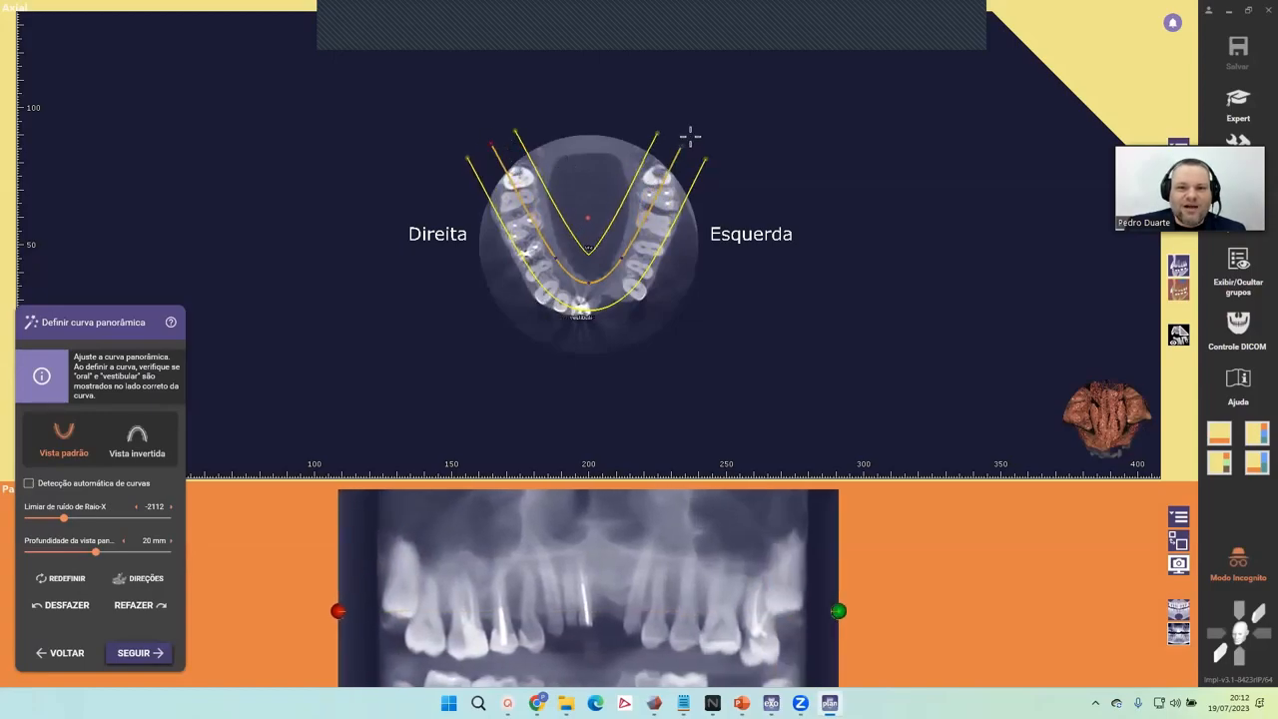
left_click_drag(851, 610, 852, 596)
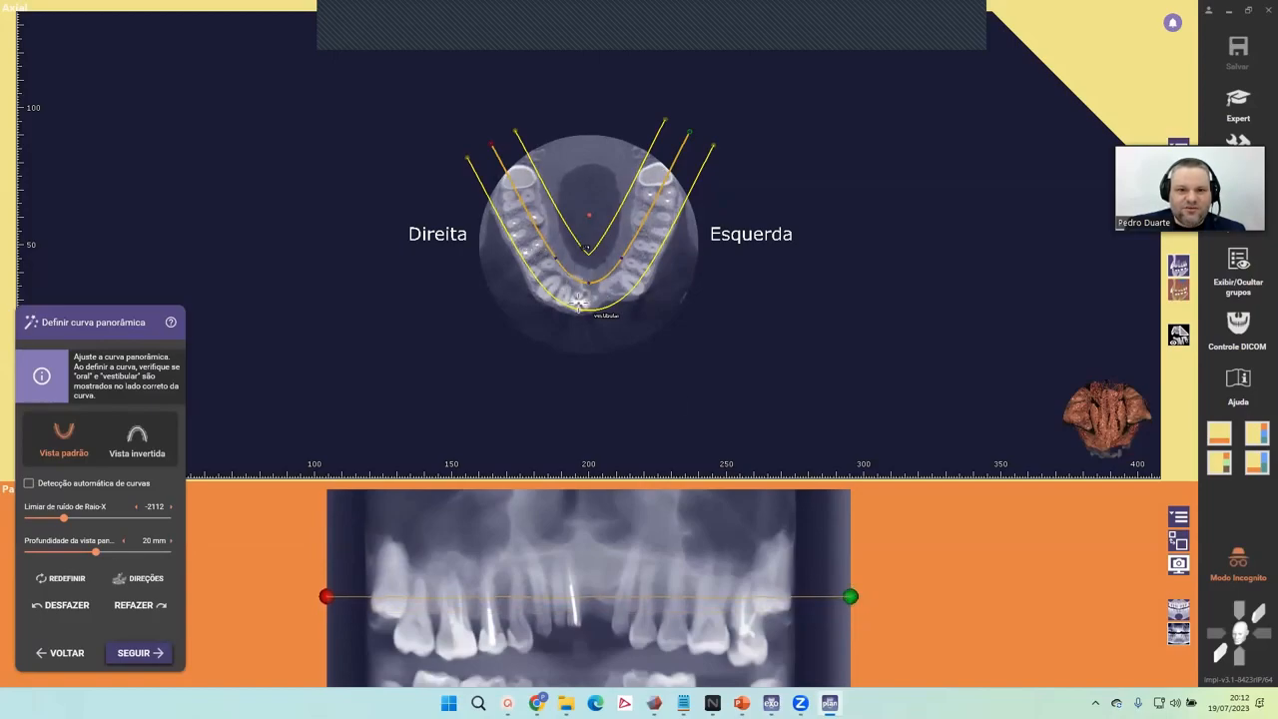
Reshape the panoramic curve to run along the middle of the upper dental arch and continue to the CT alignment workflow selection.
left_click_drag(552, 259, 633, 263)
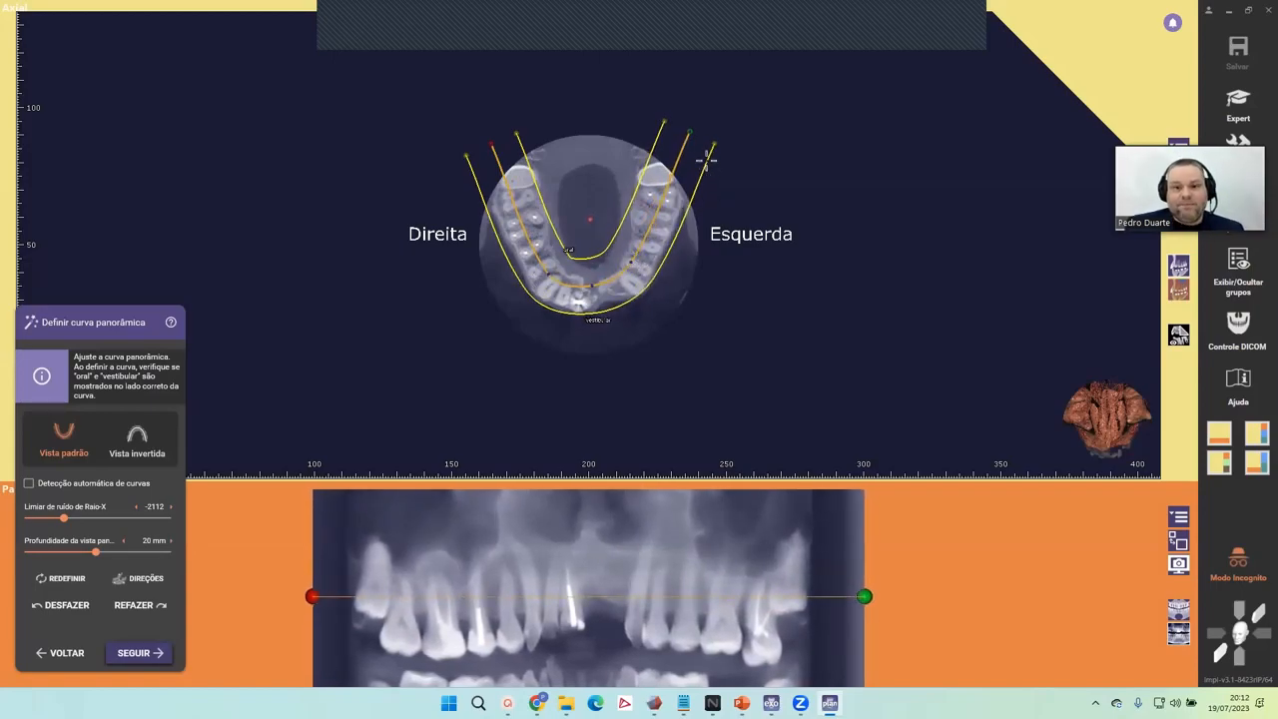
left_click_drag(694, 134, 696, 133)
mouse_move(668, 191)
left_mouse_down()
mouse_move(692, 191)
mouse_move(670, 187)
left_mouse_up()
left_click_drag(517, 209, 507, 211)
left_click_drag(476, 131, 467, 123)
left_click_drag(589, 286, 542, 277)
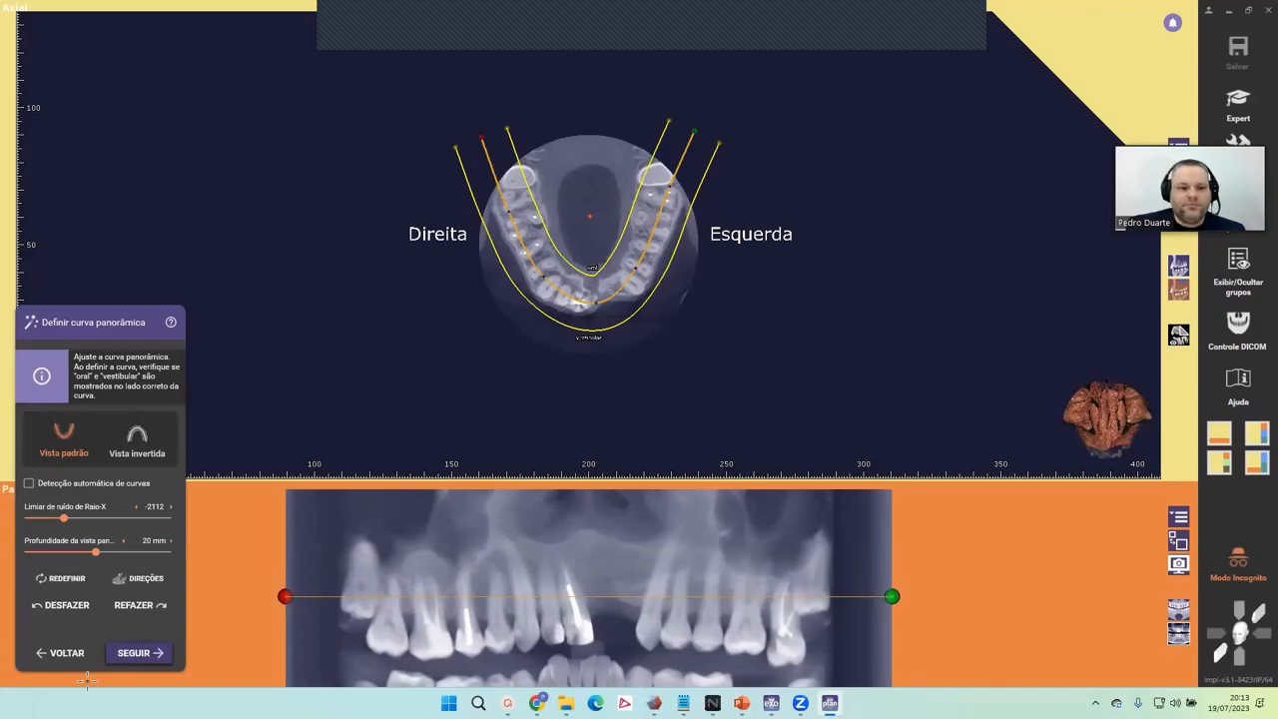
left_click(133, 654)
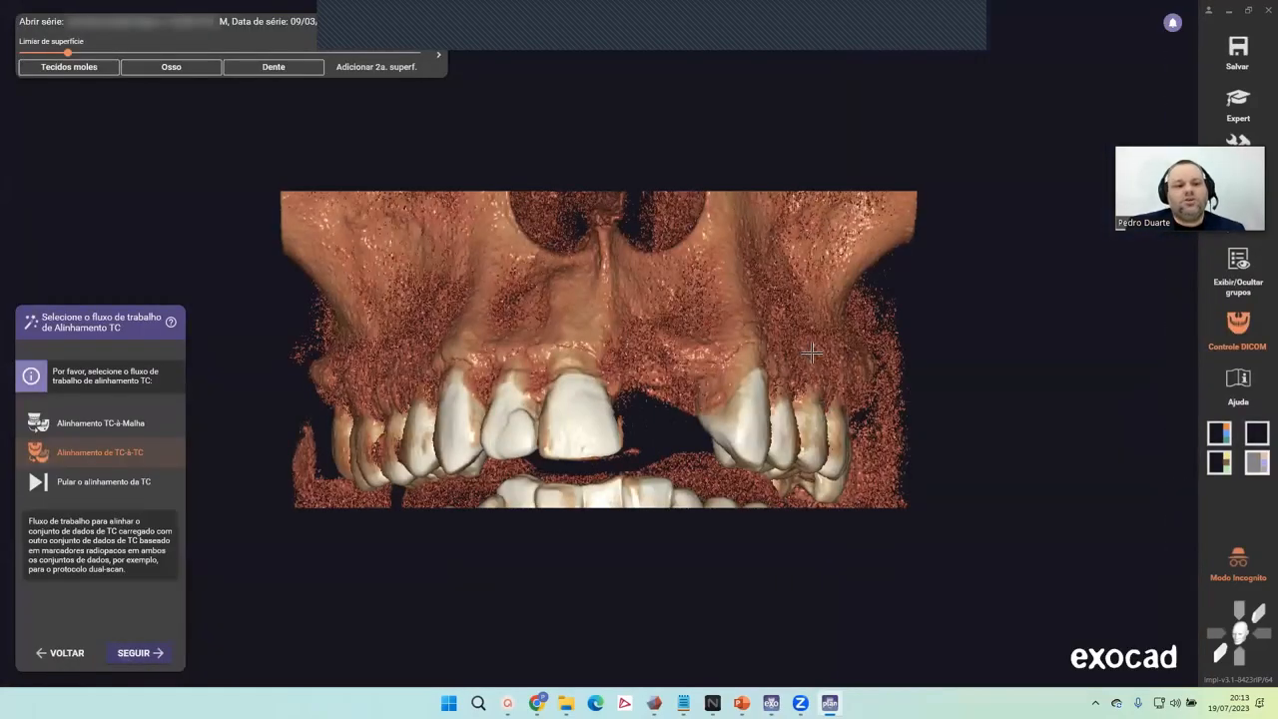
Raise the CT surface threshold slightly to clear the soft-tissue noise around the maxilla.
mouse_move(720, 340)
right_mouse_down()
mouse_move(721, 355)
mouse_move(723, 343)
right_mouse_up()
right_click_drag(604, 329, 599, 335)
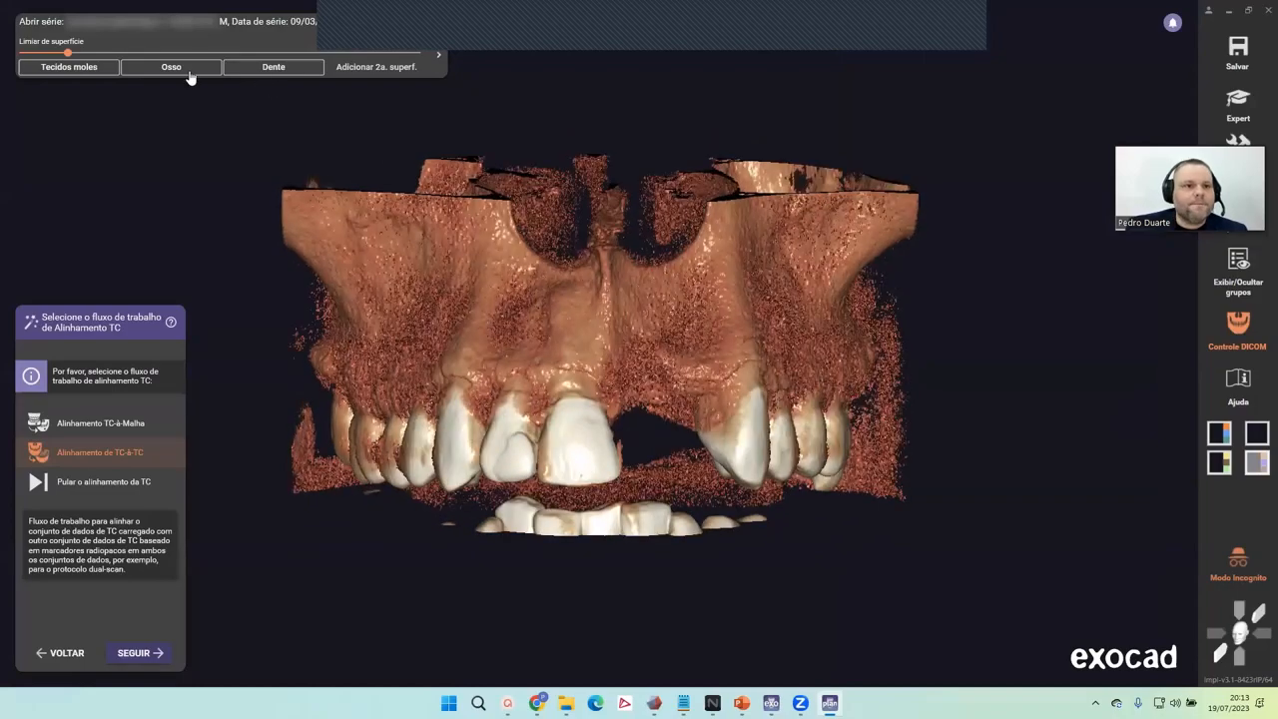
left_click_drag(68, 55, 72, 54)
right_click_drag(702, 321, 702, 336)
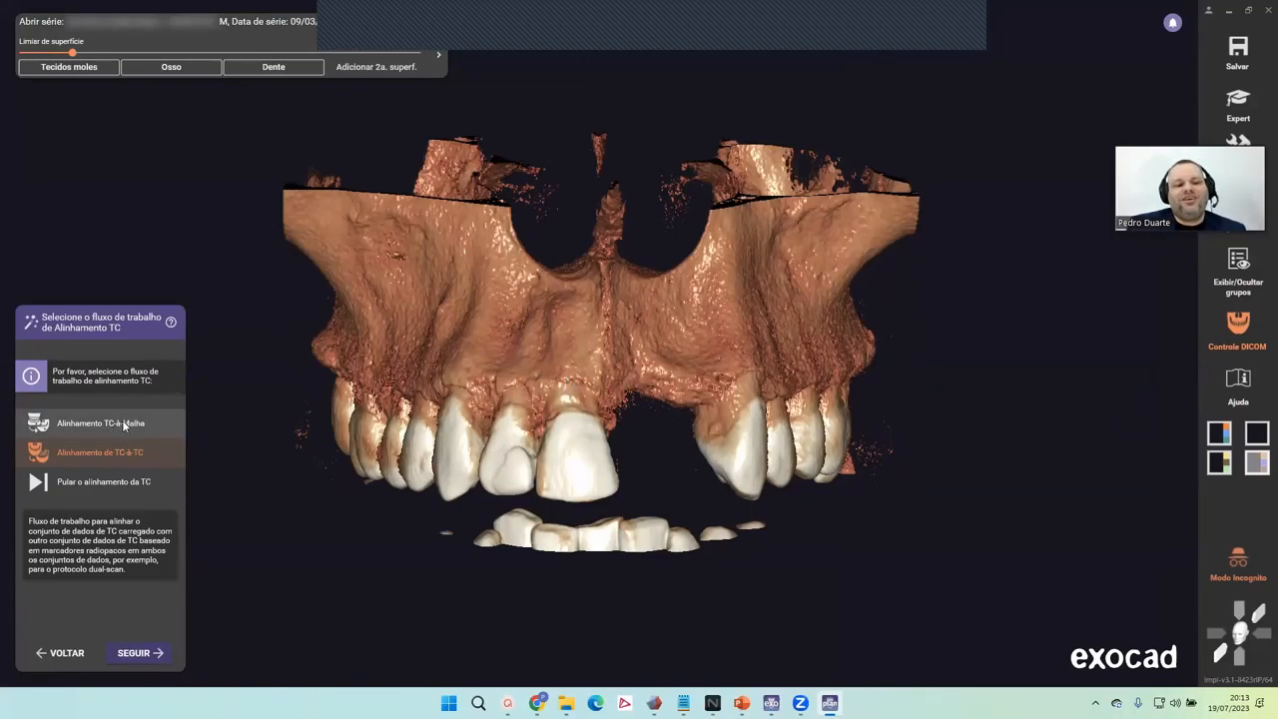
Choose the Alinhamento TC-à-Malha workflow and continue to loading the upper full-arch scan.
mouse_move(534, 407)
right_mouse_down()
mouse_move(537, 394)
mouse_move(532, 407)
right_mouse_up()
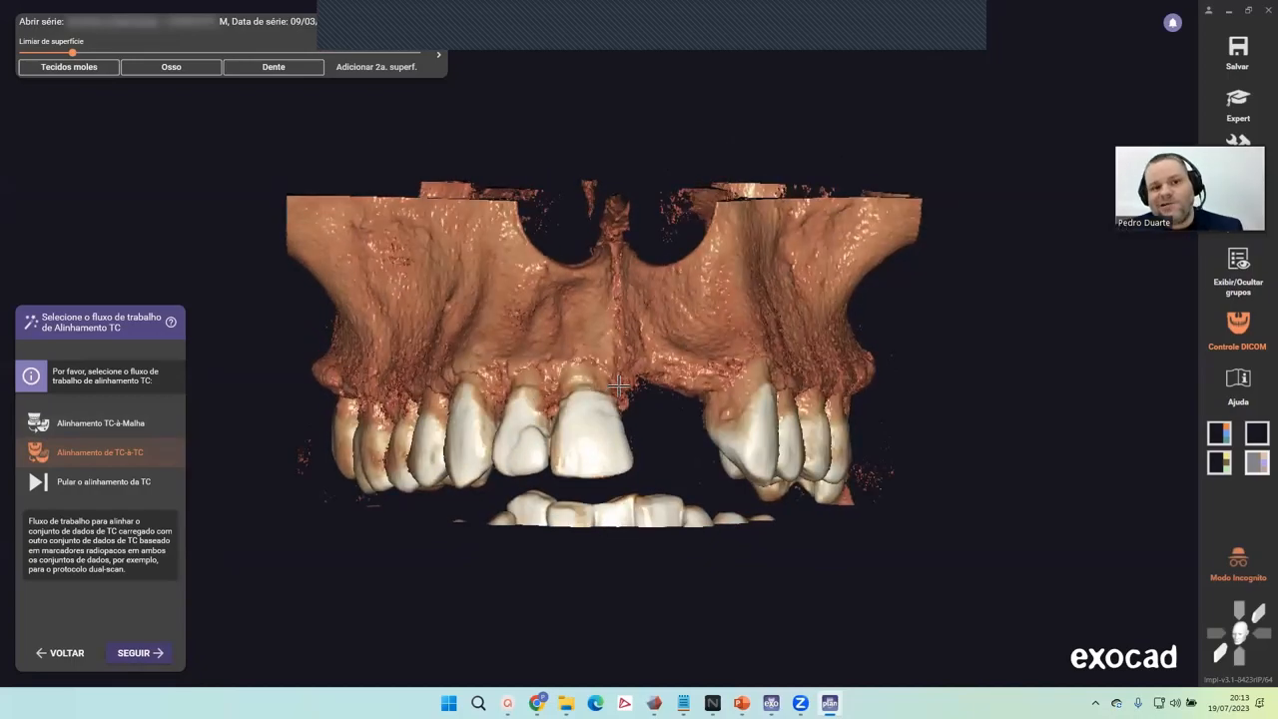
right_click_drag(620, 386, 619, 393)
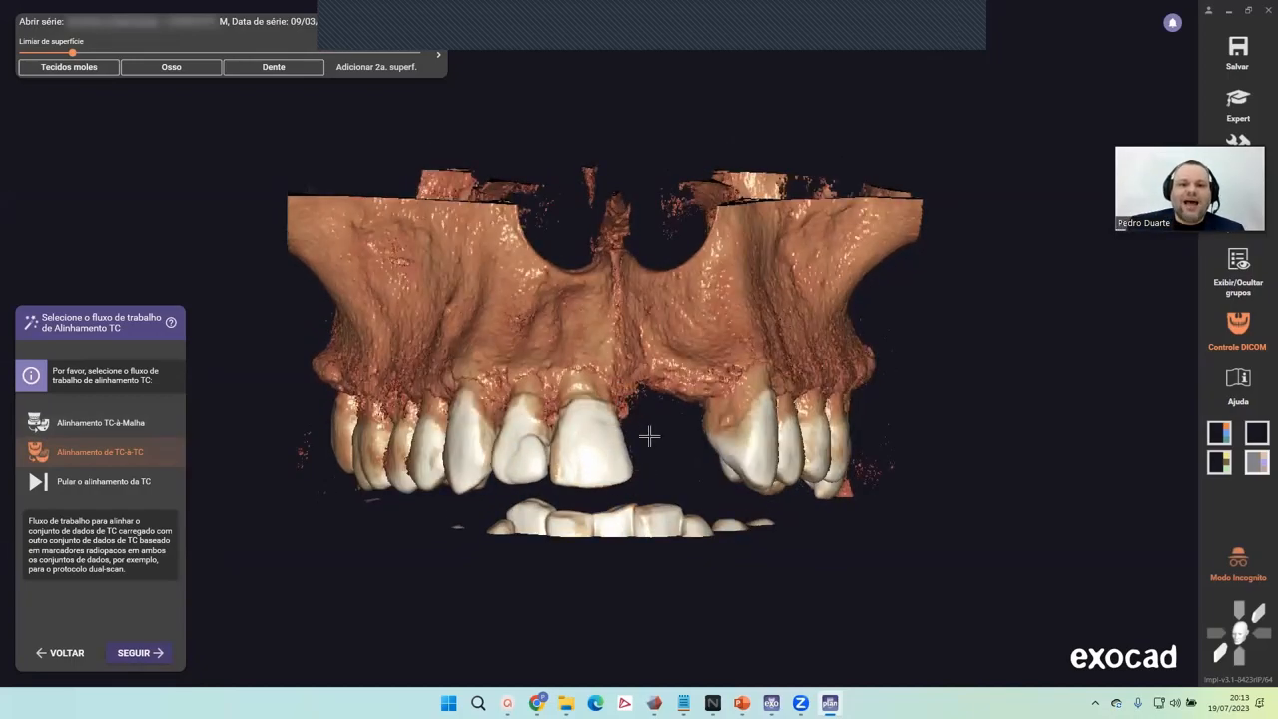
right_click_drag(679, 413, 670, 422)
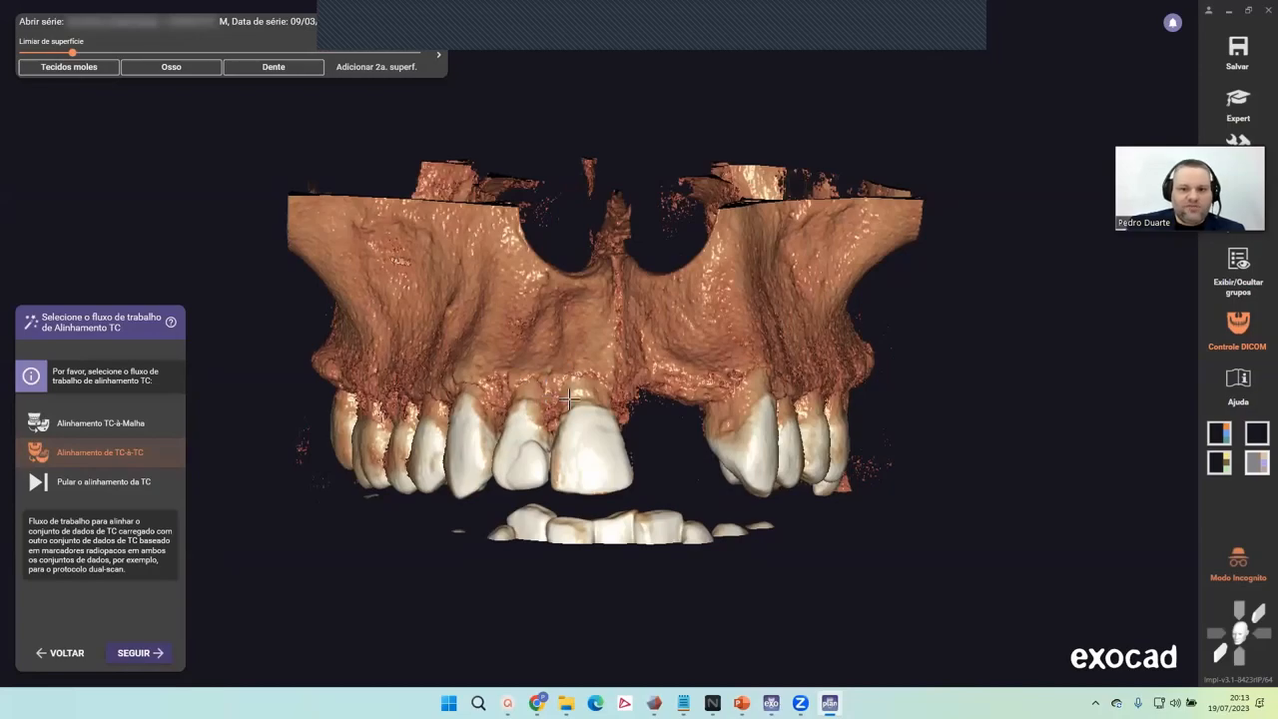
right_click_drag(644, 344, 662, 377)
mouse_move(648, 422)
right_mouse_down()
mouse_move(638, 407)
mouse_move(654, 397)
right_mouse_up()
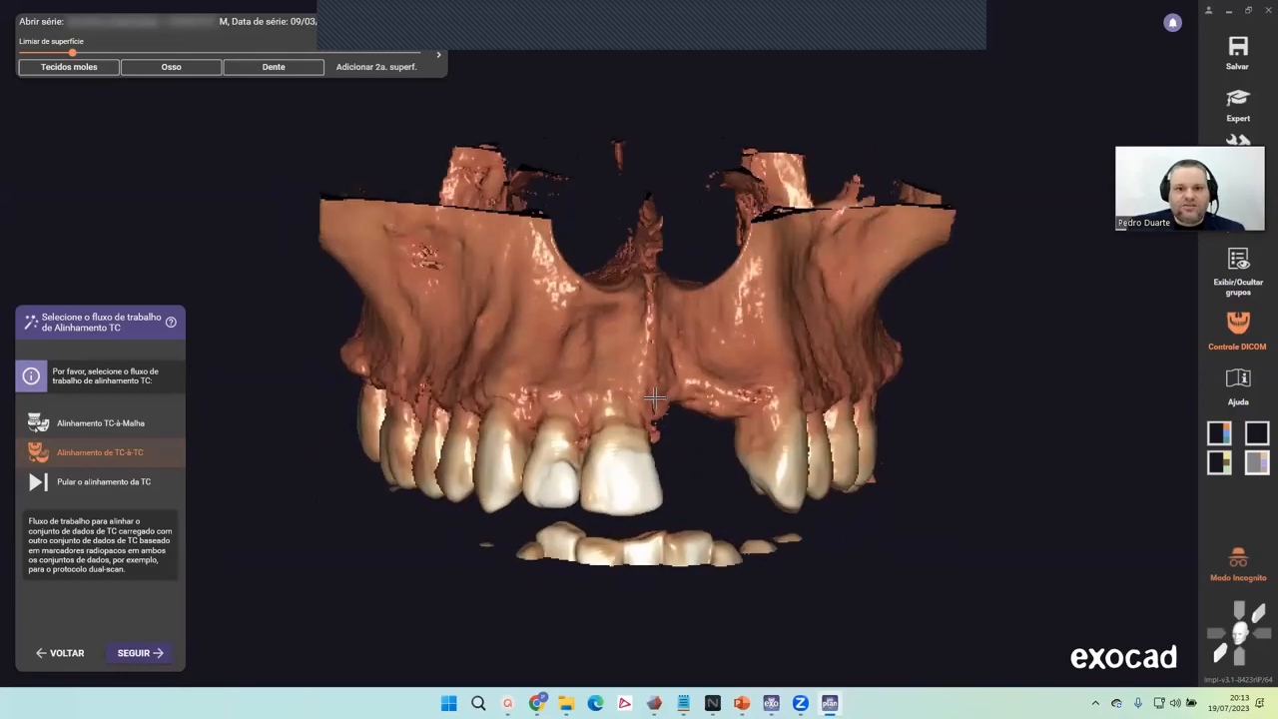
left_click(112, 429)
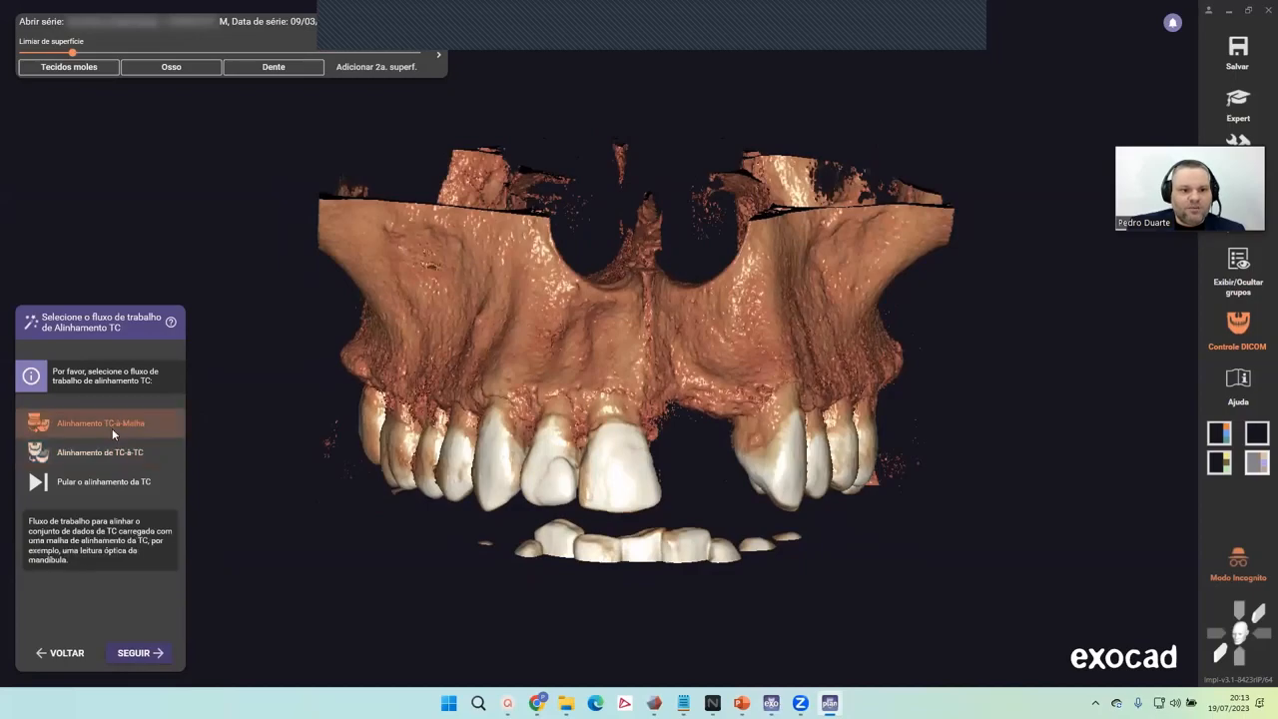
left_click(140, 654)
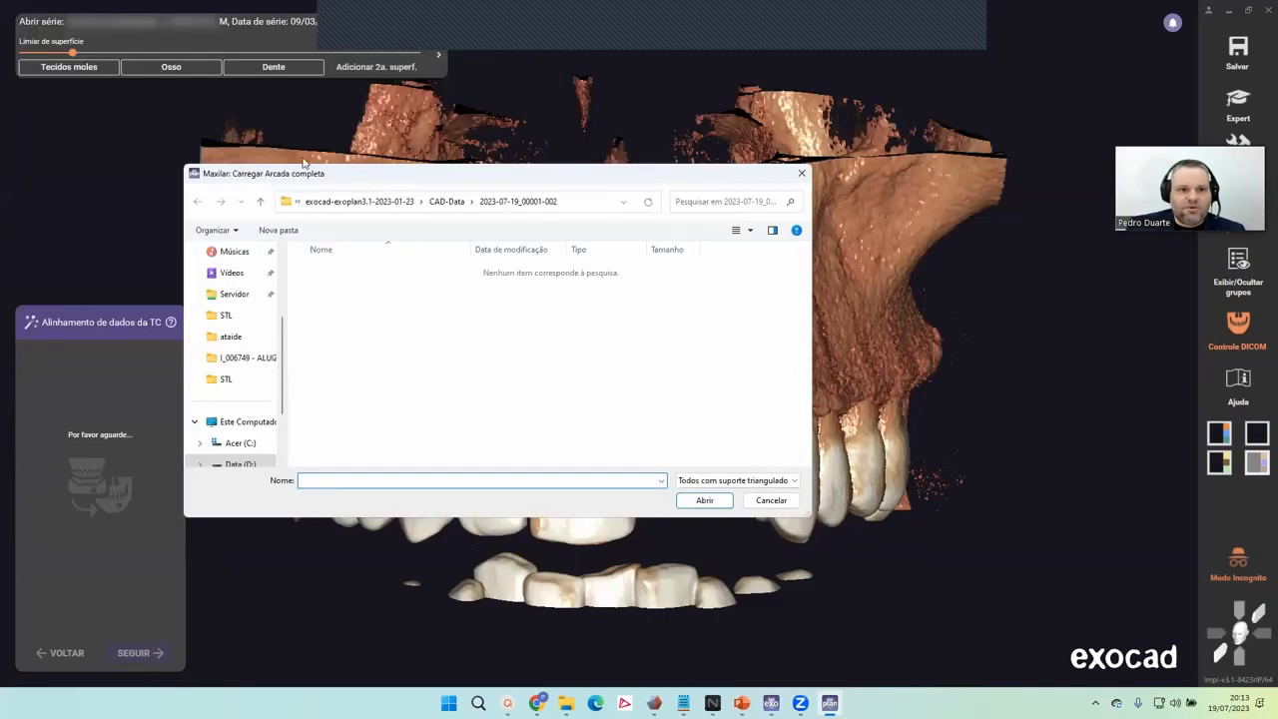
Load the maxila scan from the case's STL folder as the upper full-arch alignment object.
left_click(601, 202)
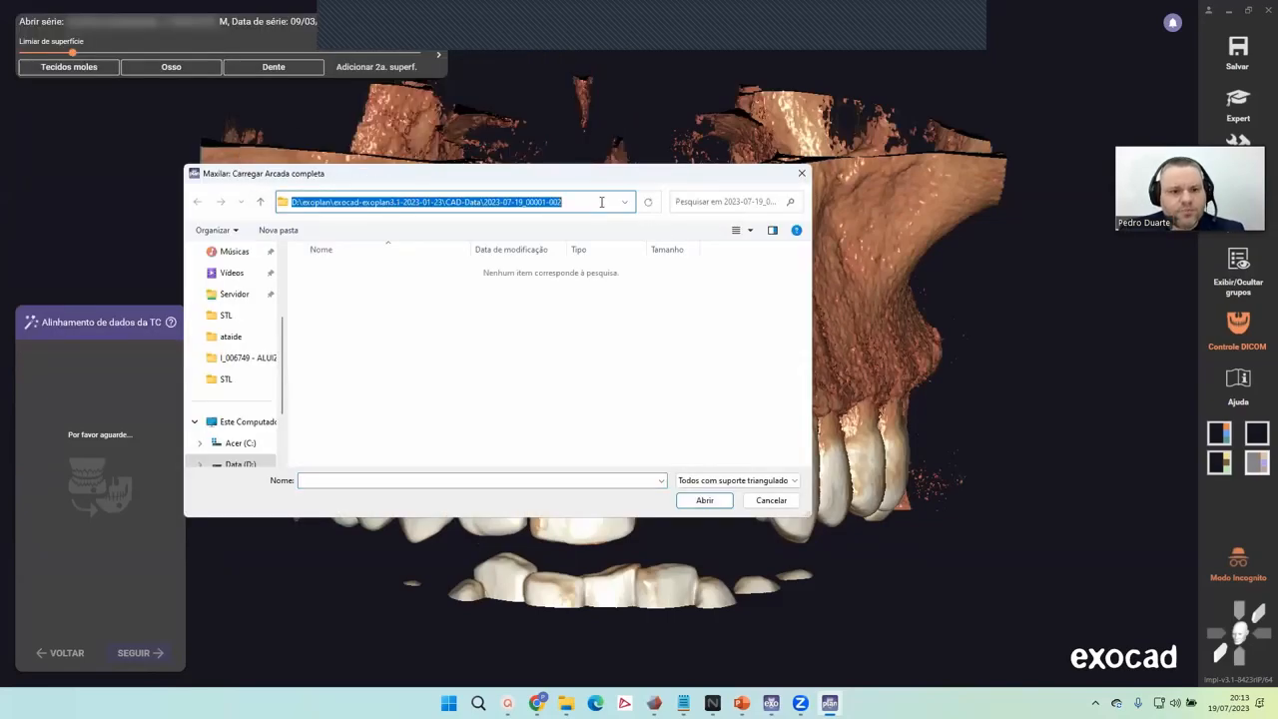
type("C:\\Users\\atend\\OneDrive\\Área de Trabalho\\CASO ATAÍDE\\STL")
key("Return")
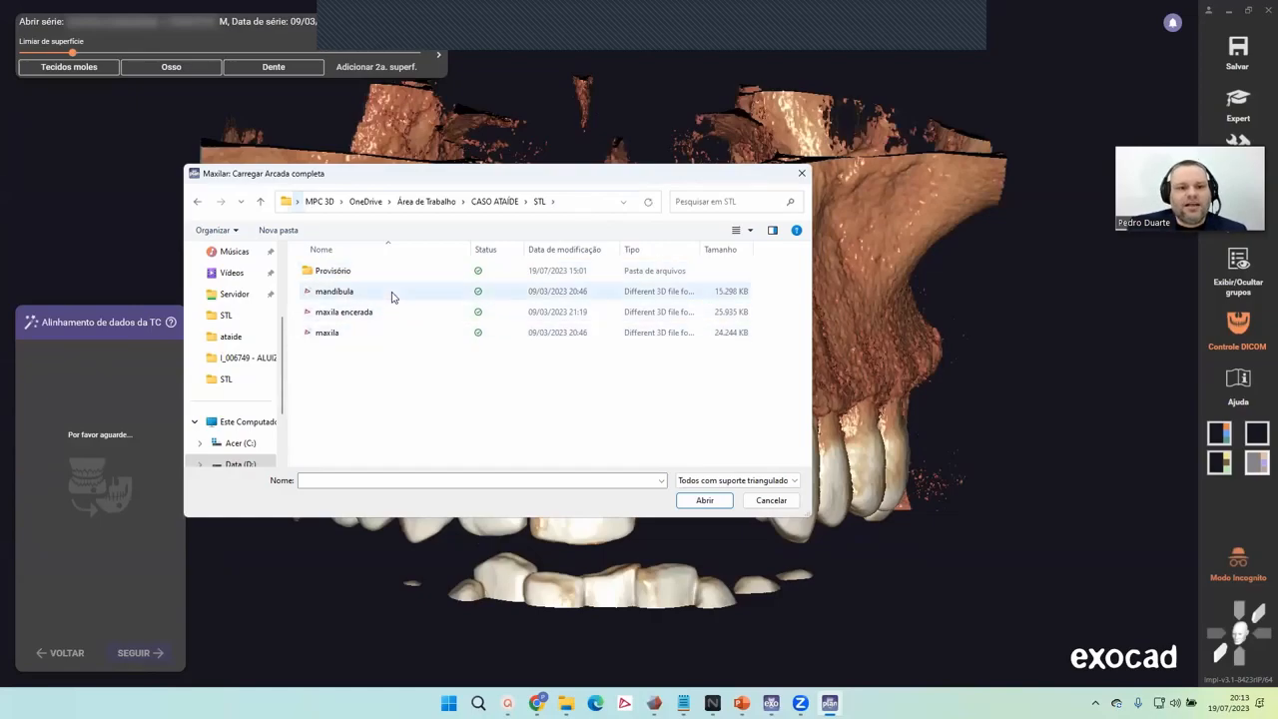
left_click(371, 339)
double_click(370, 339)
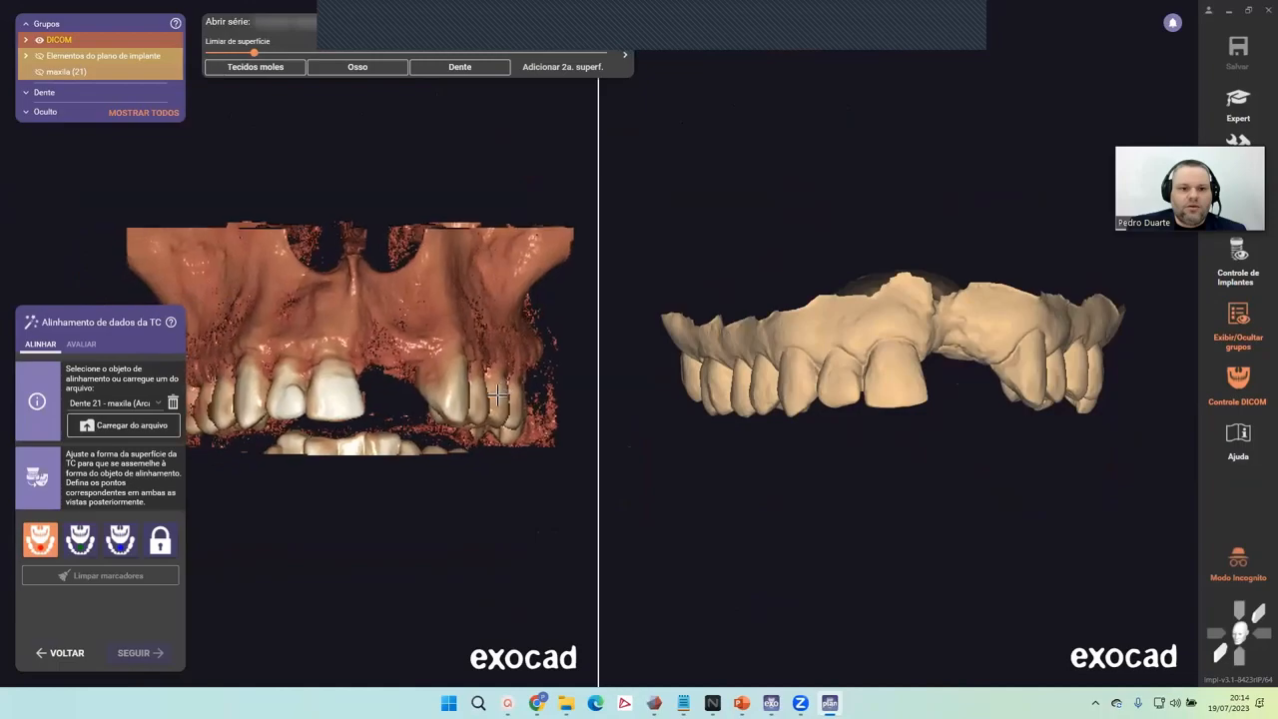
Raise the surface threshold in the alignment view until the CT shows clean bone and teeth matching the scan's shape.
left_click_drag(255, 54, 260, 52)
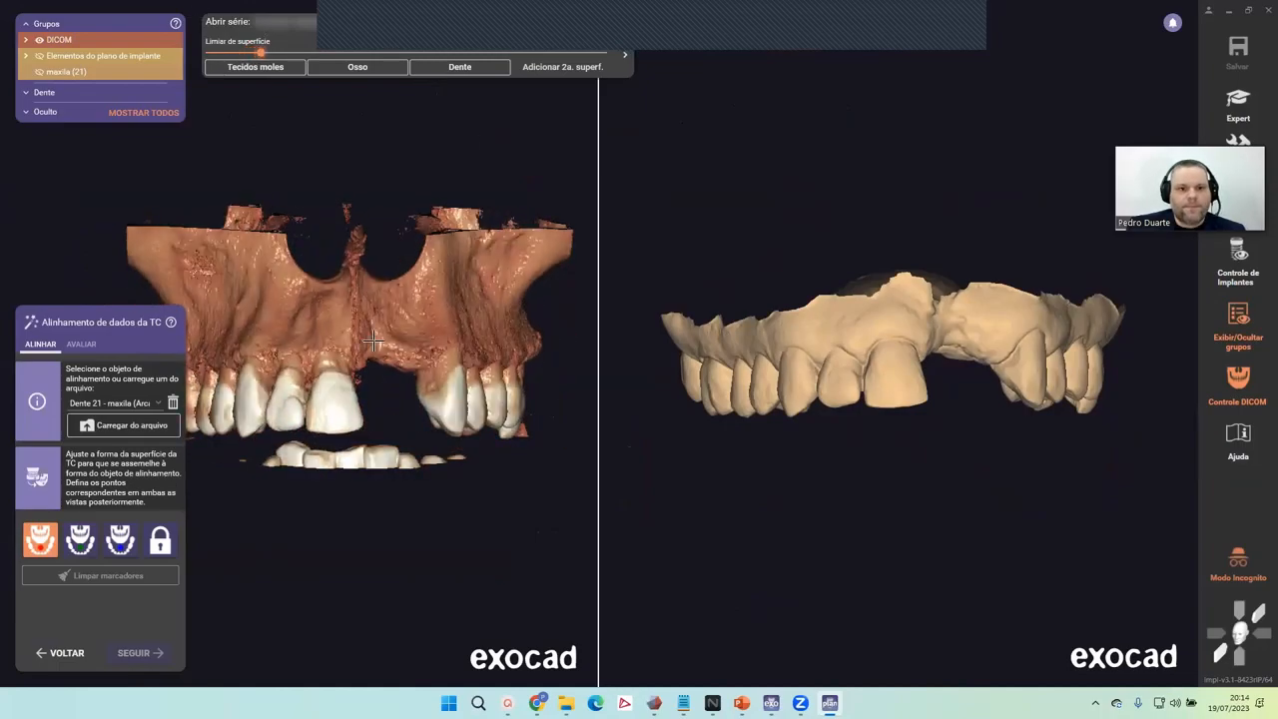
middle_click_drag(390, 390, 445, 402)
right_click_drag(446, 402, 436, 398)
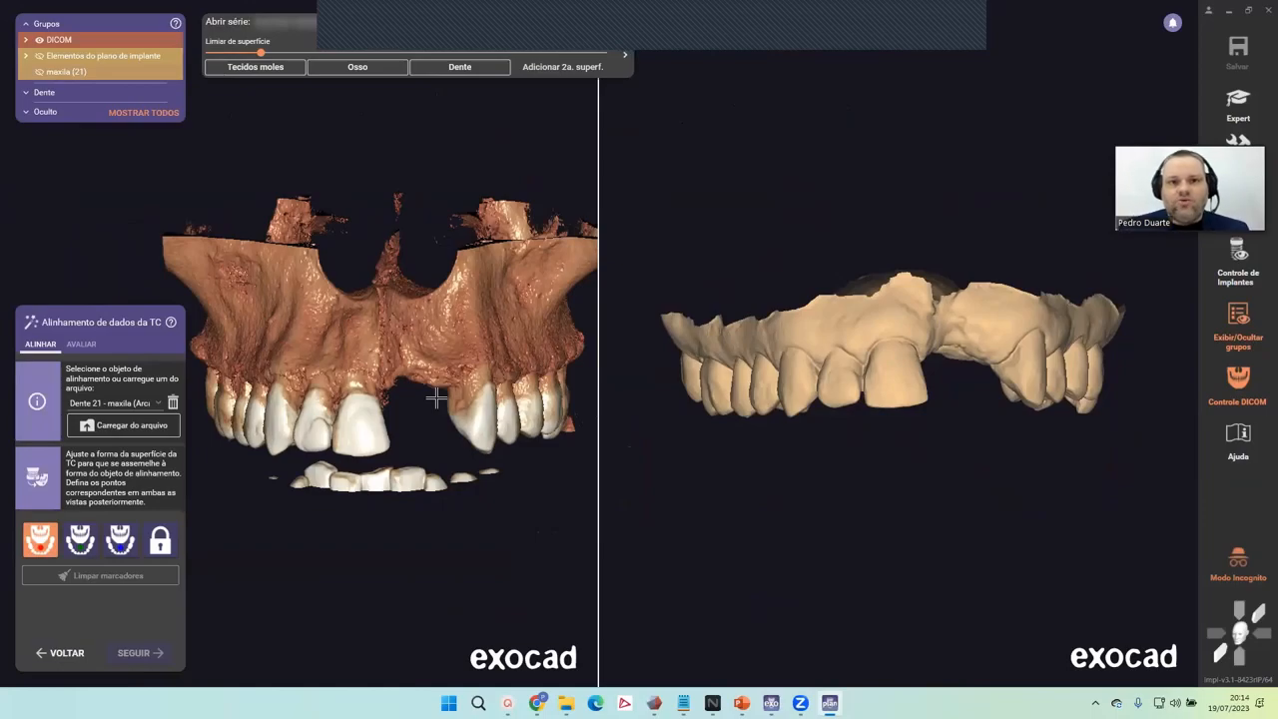
Examine the teeth on the CT surface and the maxila scan from several angles for matching alignment landmarks.
right_click_drag(907, 251, 930, 267)
right_click_drag(933, 354, 819, 377)
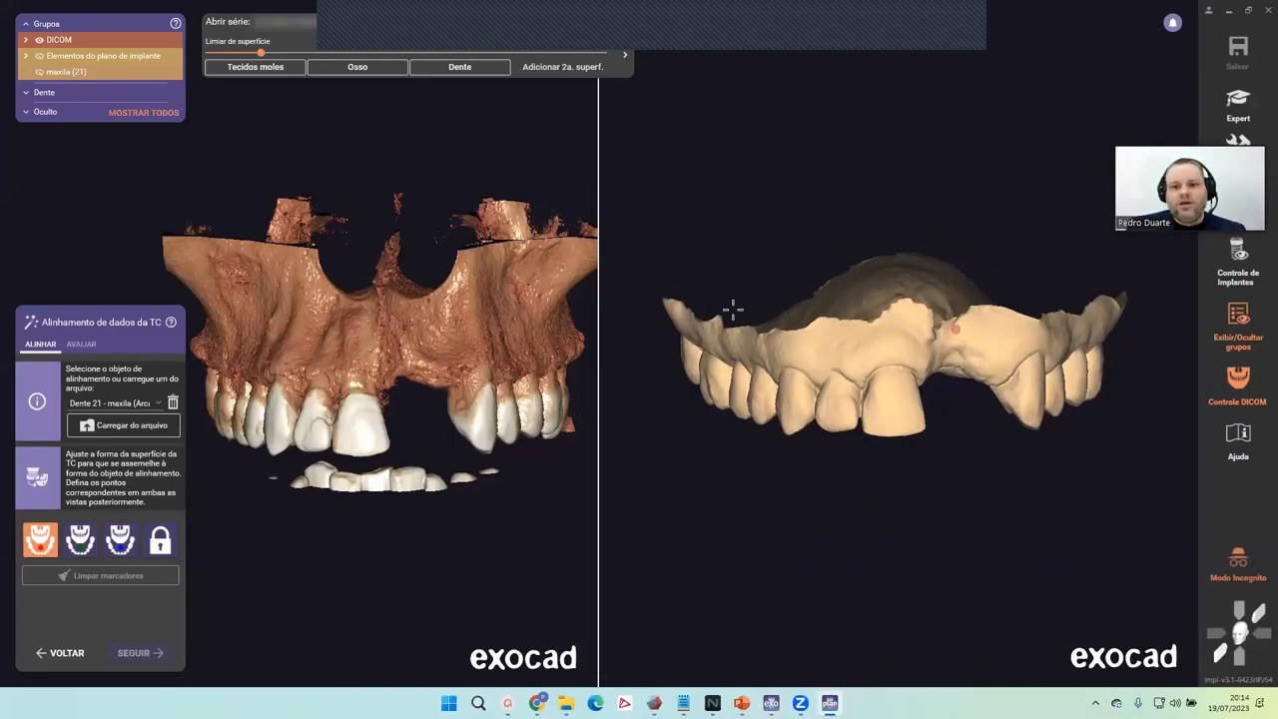
mouse_move(802, 484)
right_mouse_down()
mouse_move(933, 433)
mouse_move(859, 329)
mouse_move(908, 275)
mouse_move(918, 325)
mouse_move(805, 551)
mouse_move(954, 460)
mouse_move(902, 530)
mouse_move(908, 295)
mouse_move(884, 305)
mouse_move(909, 315)
mouse_move(881, 449)
right_mouse_up()
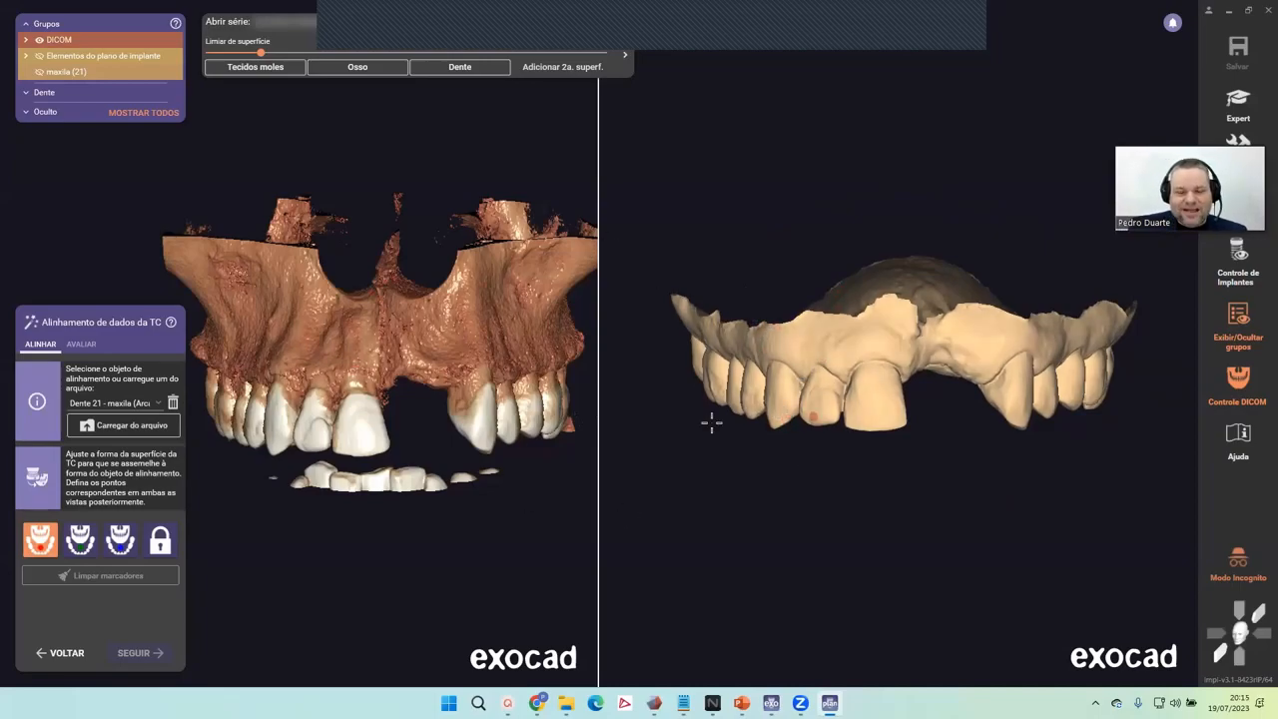
scroll(394, 459, "down", 3)
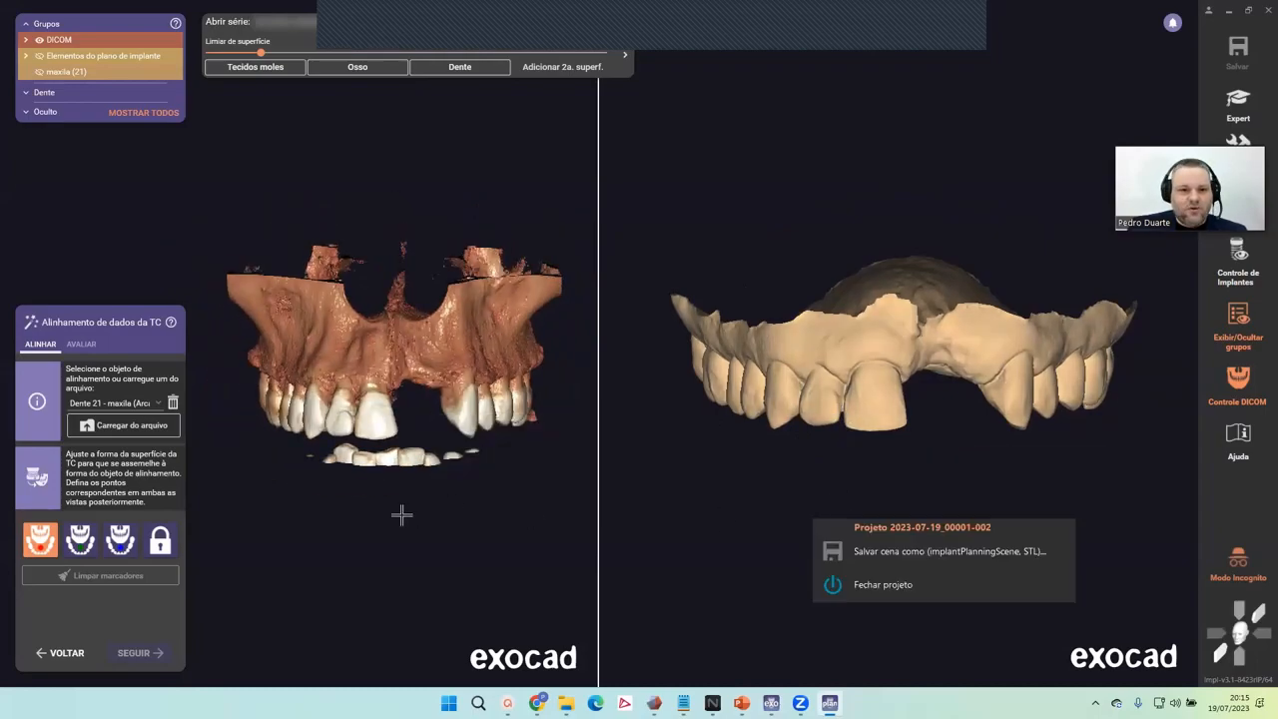
right_click_drag(329, 534, 335, 534)
right_click_drag(766, 456, 759, 517)
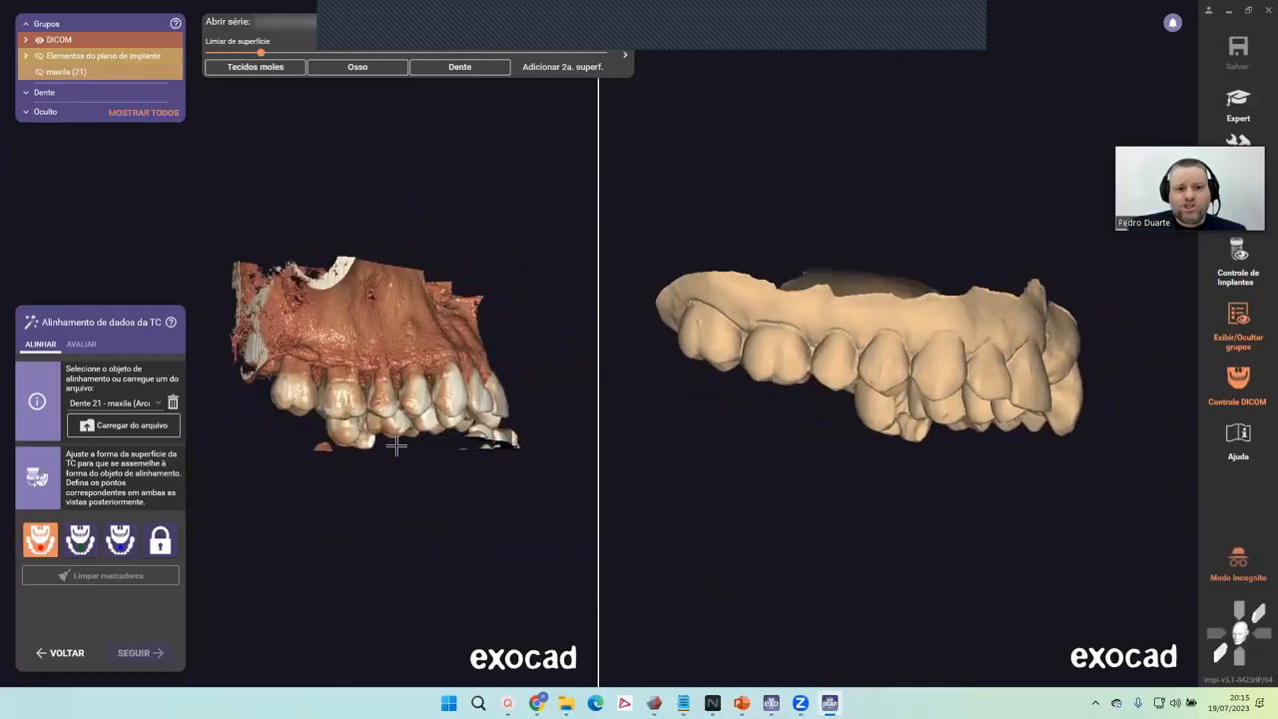
right_click_drag(397, 446, 396, 450)
middle_click_drag(397, 451, 420, 433)
scroll(368, 414, "up", 1)
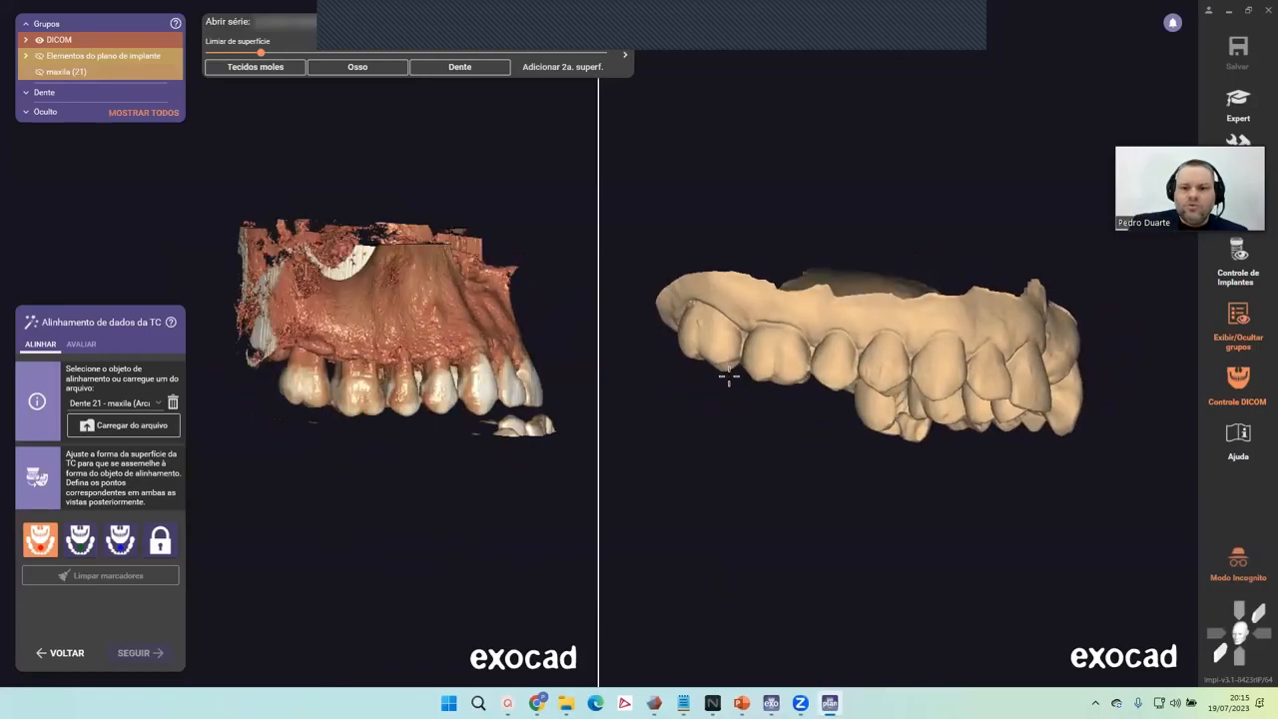
right_click_drag(728, 375, 732, 397)
scroll(359, 396, "up", 6)
scroll(365, 394, "down", 6)
right_click_drag(365, 393, 416, 381)
scroll(504, 474, "down", 2)
middle_click_drag(499, 474, 457, 455)
right_click_drag(458, 454, 451, 467)
right_click_drag(848, 445, 911, 418)
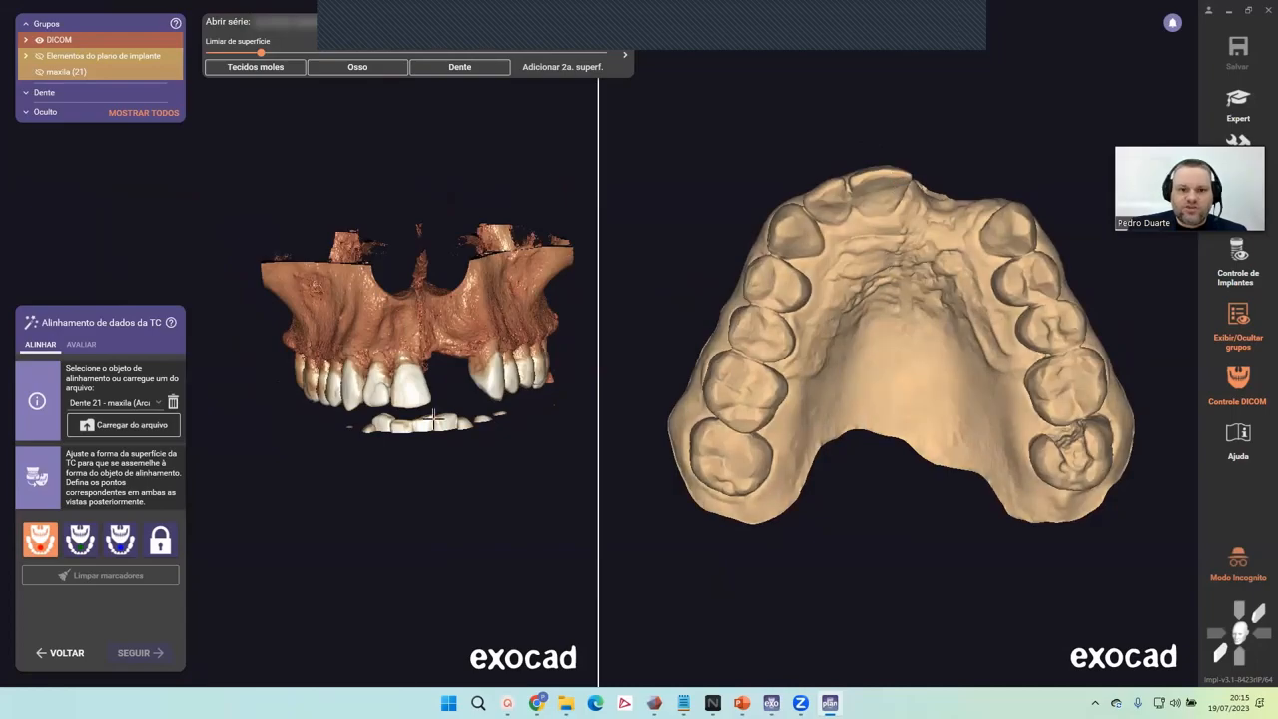
Place the red marker pair on the buccal cusp of the rearmost upper right molar, on both the CT surface and the maxila scan.
right_click_drag(430, 494, 415, 450)
scroll(325, 372, "up", 5)
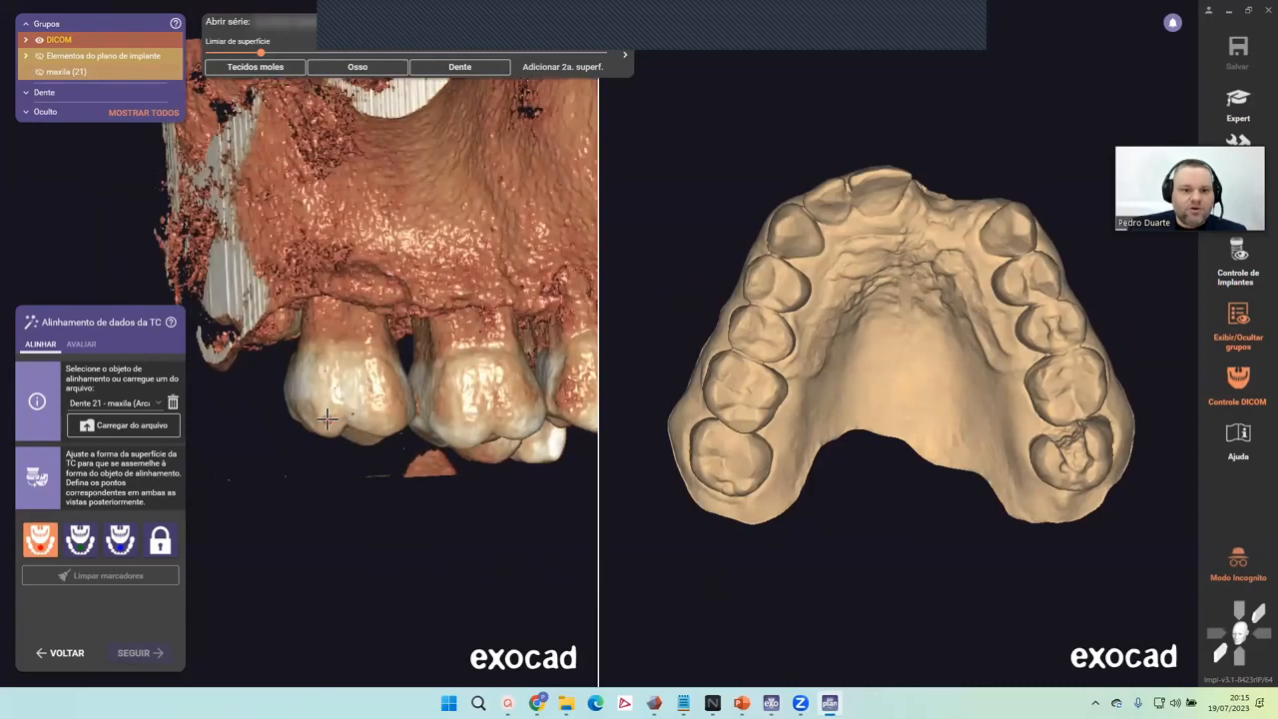
left_click(324, 421)
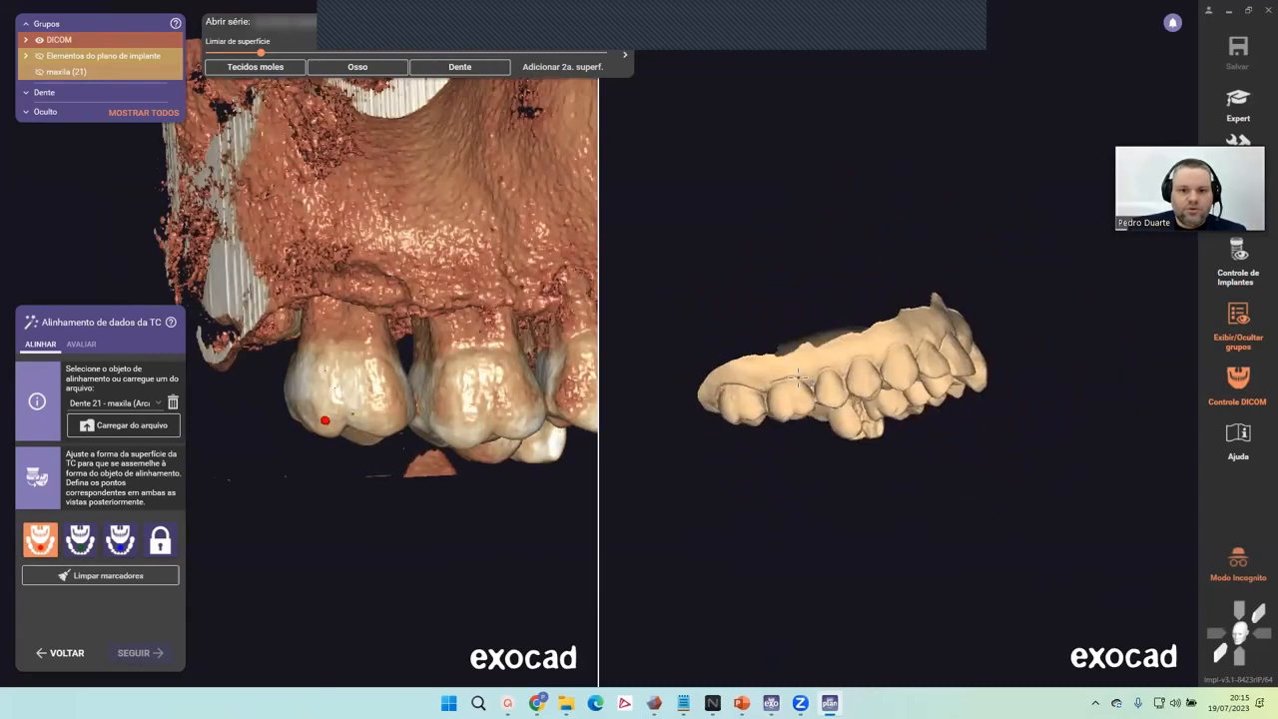
scroll(796, 376, "up", 6)
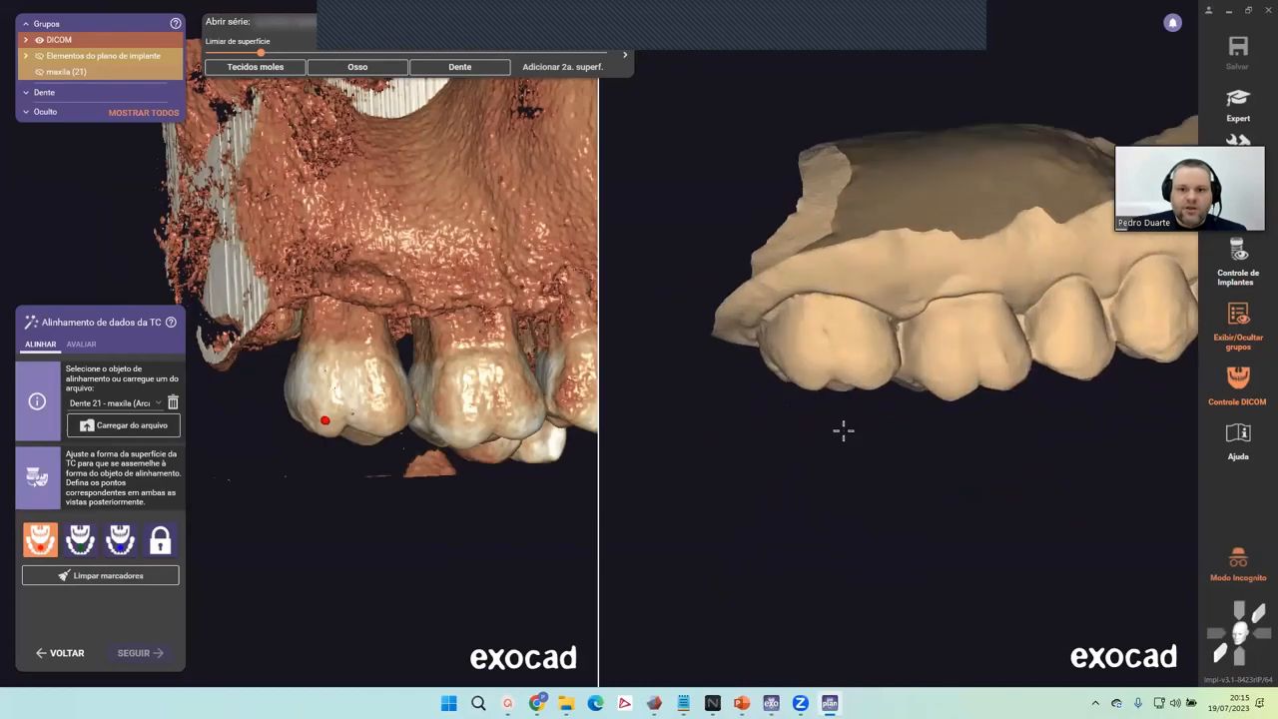
left_click(794, 368)
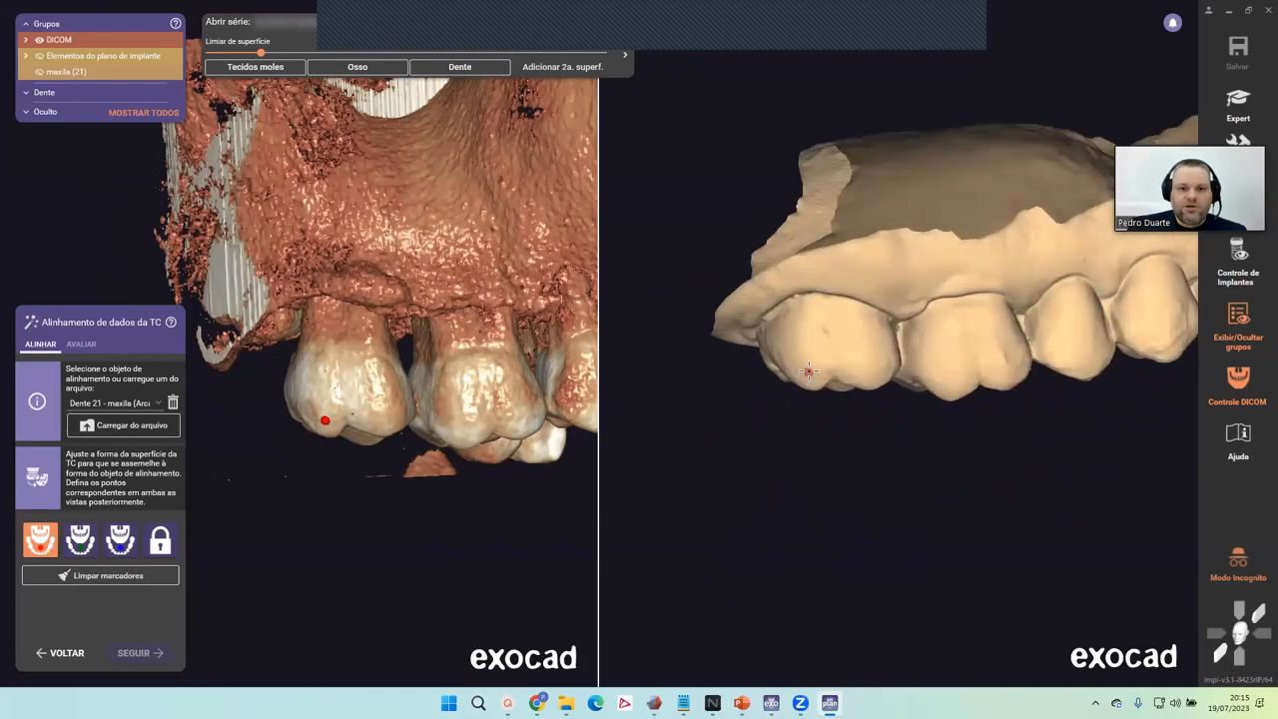
left_click(809, 372)
Place the green marker pair near the mesial incisal corner of tooth 11 on the CT surface and the maxila scan.
scroll(493, 427, "down", 6)
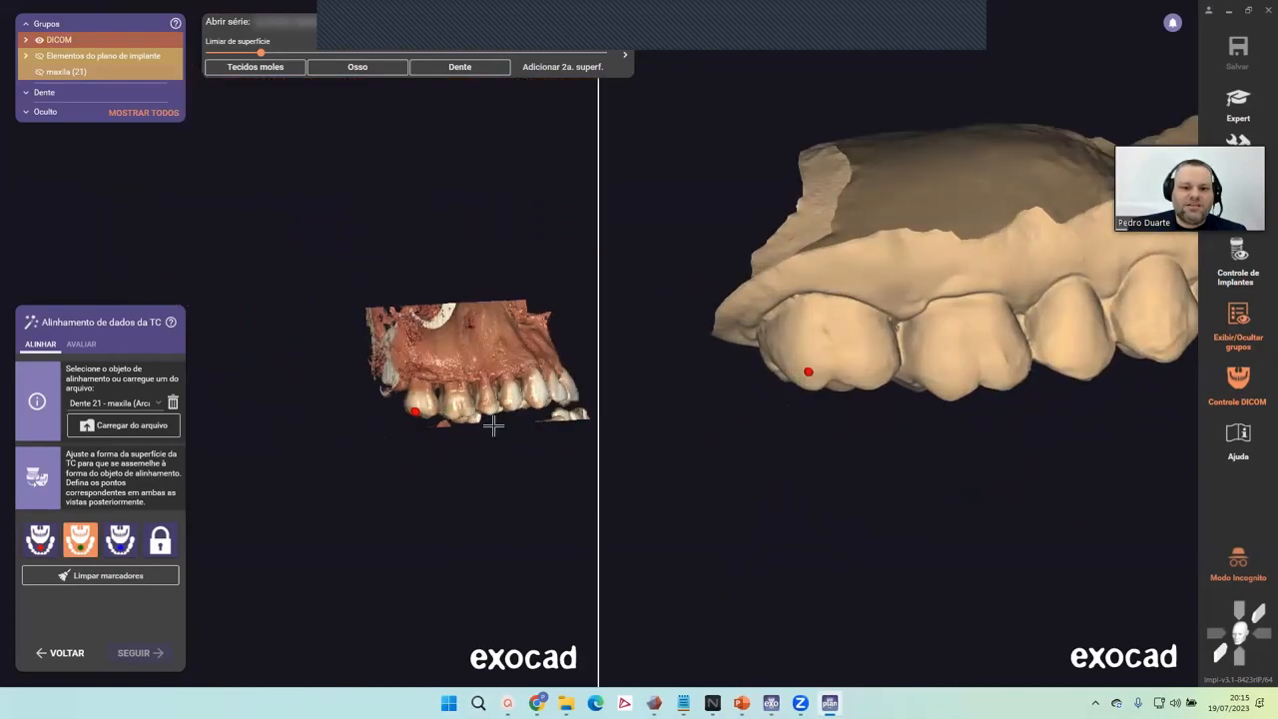
scroll(806, 379, "down", 6)
right_click_drag(970, 379, 970, 380)
right_click_drag(498, 411, 494, 442)
scroll(493, 442, "up", 8)
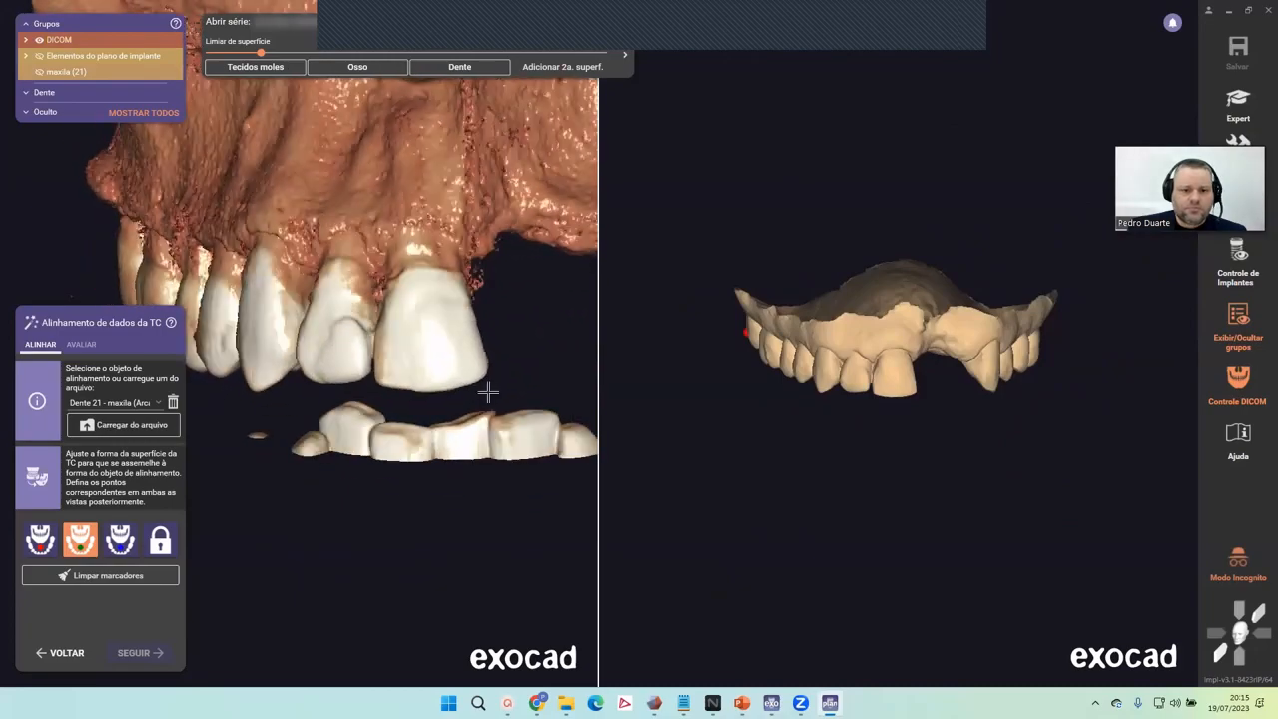
left_click(469, 361)
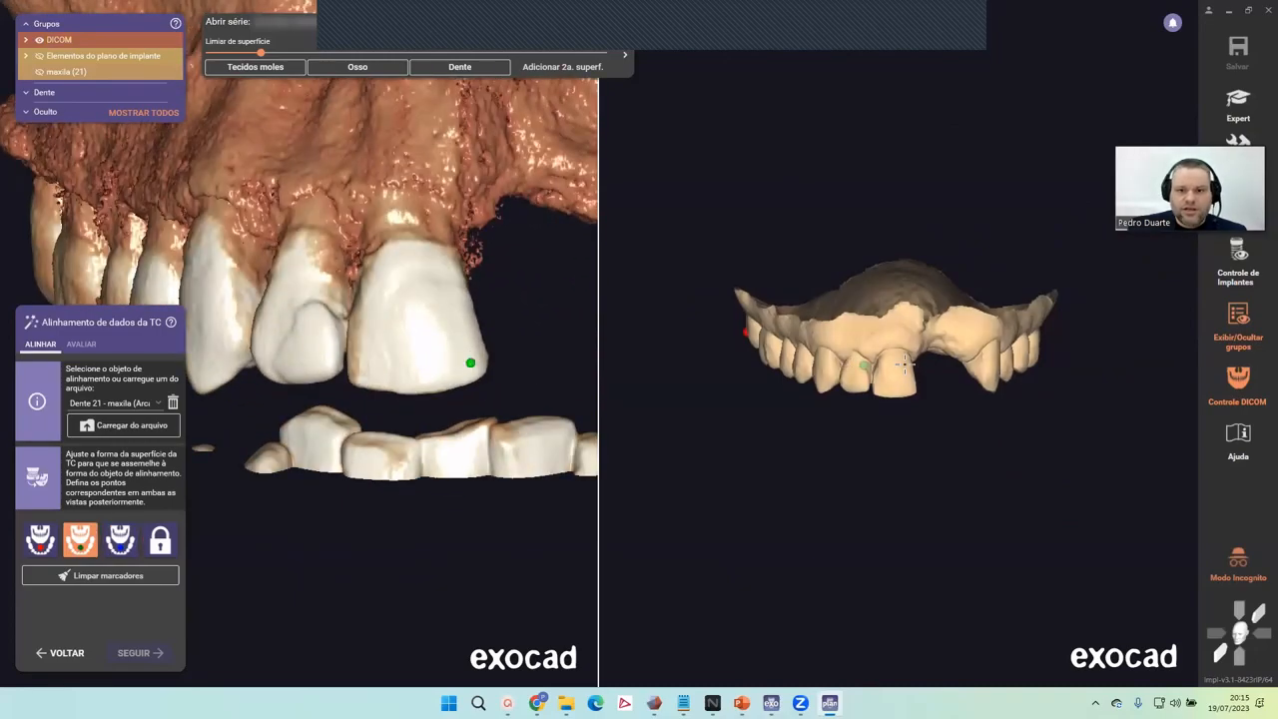
scroll(910, 419, "up", 6)
left_click(909, 346)
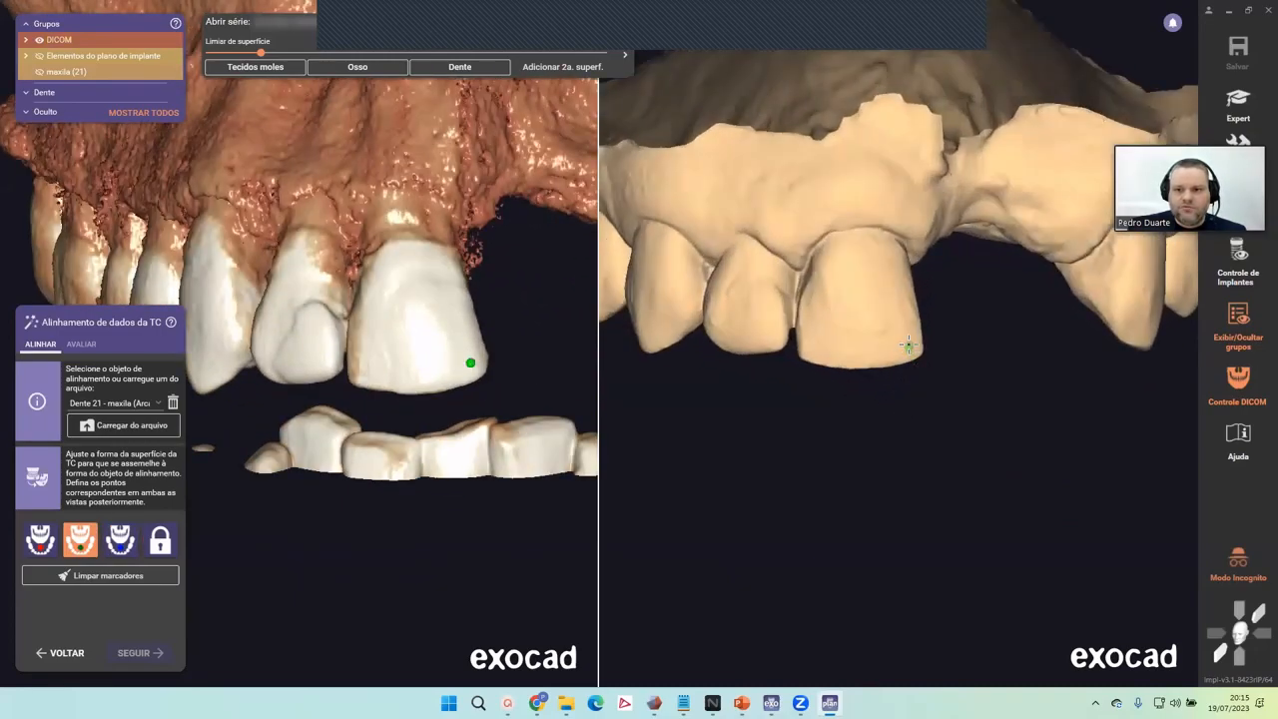
Place the blue marker pair on the rearmost upper left molar's mesial cusp on CT and scan, and continue to the best-fit alignment.
scroll(896, 382, "down", 6)
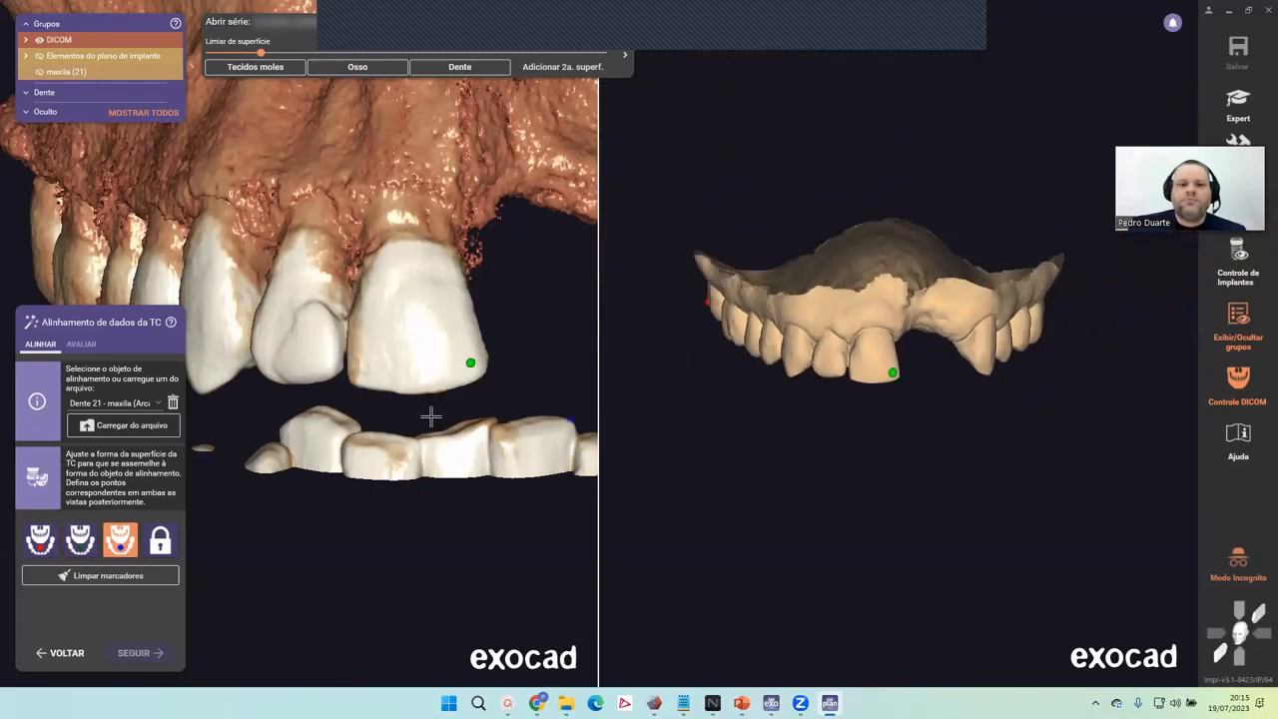
scroll(429, 417, "down", 8)
right_click_drag(484, 388, 518, 304)
scroll(519, 304, "up", 5)
right_click_drag(1038, 359, 759, 378)
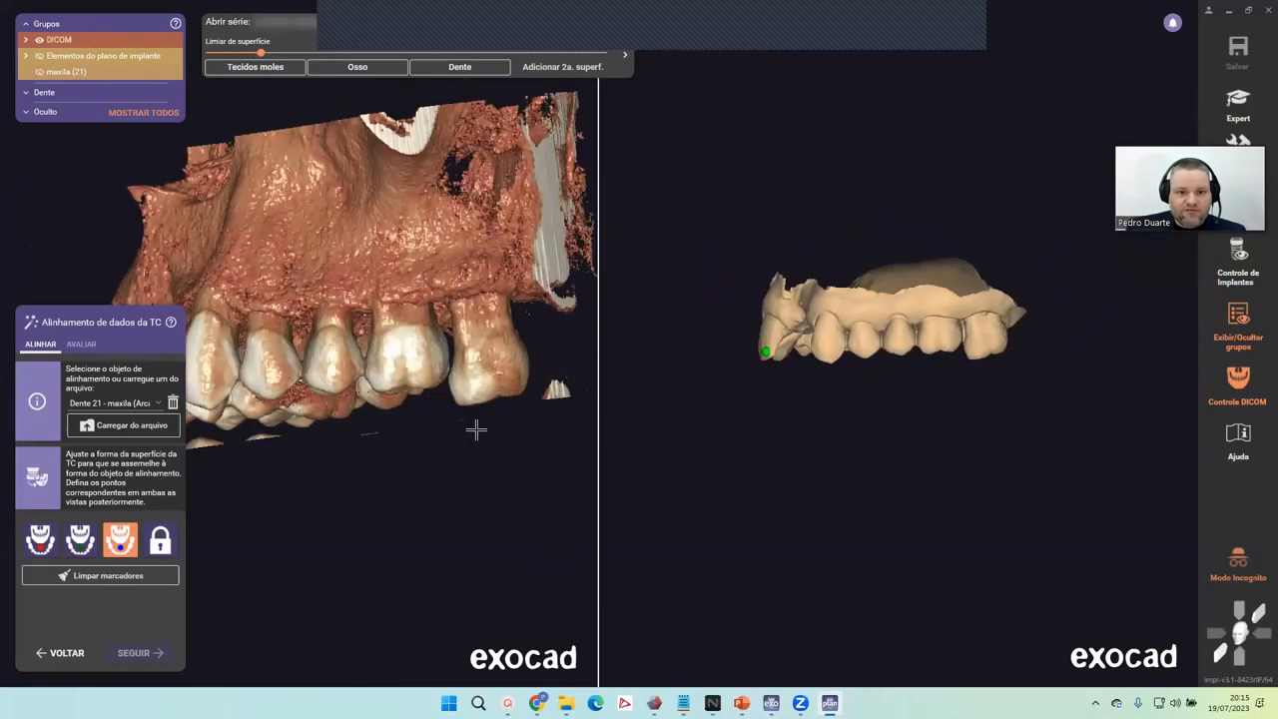
scroll(469, 419, "up", 5)
left_click(460, 367)
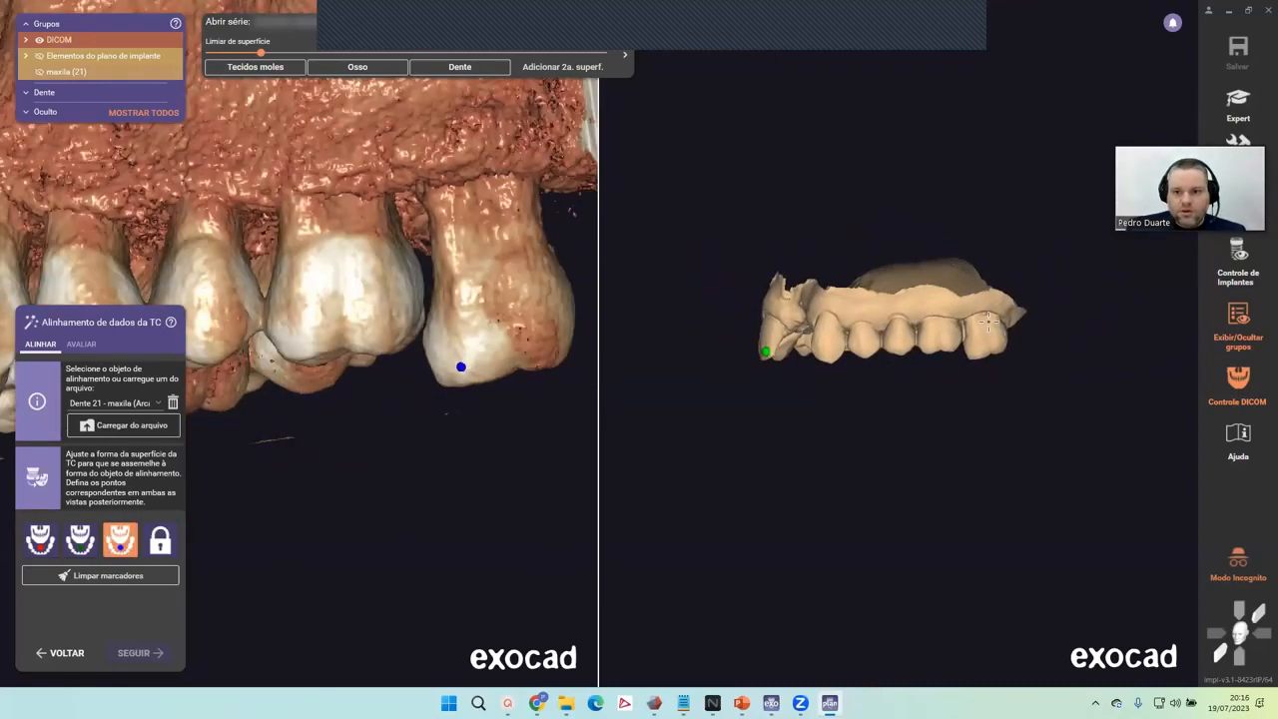
scroll(969, 340, "up", 5)
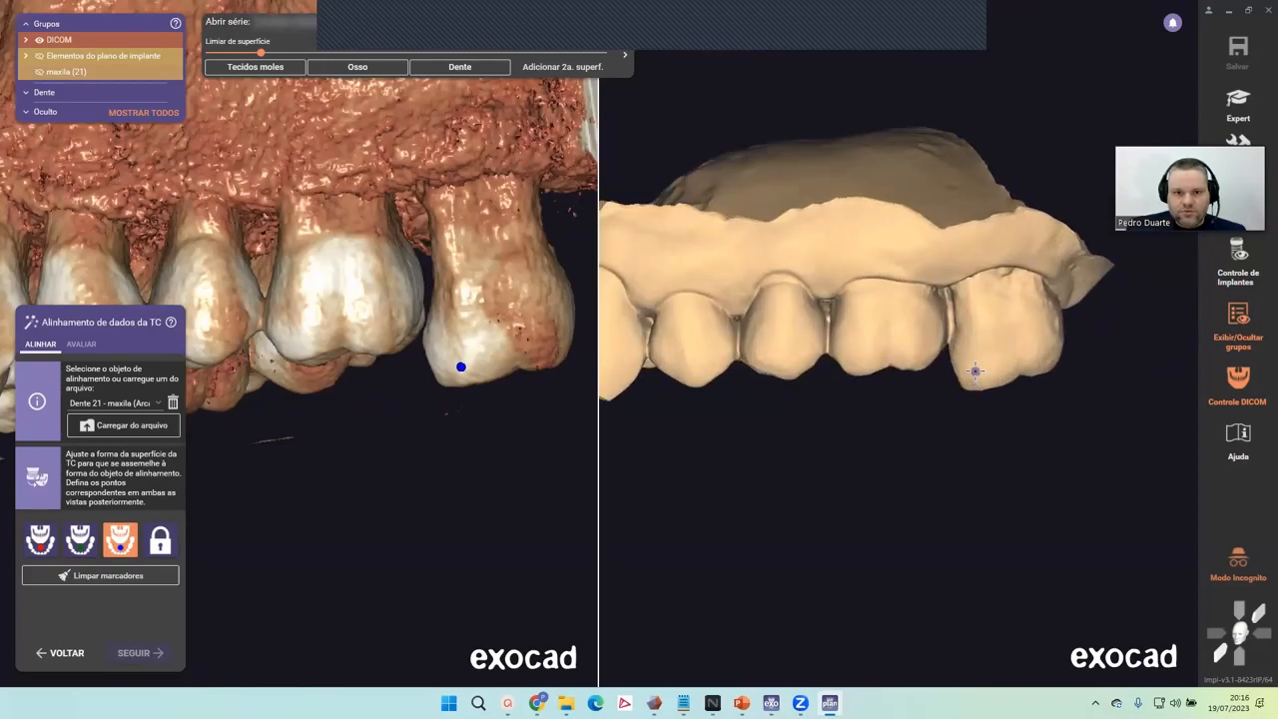
left_click(975, 371)
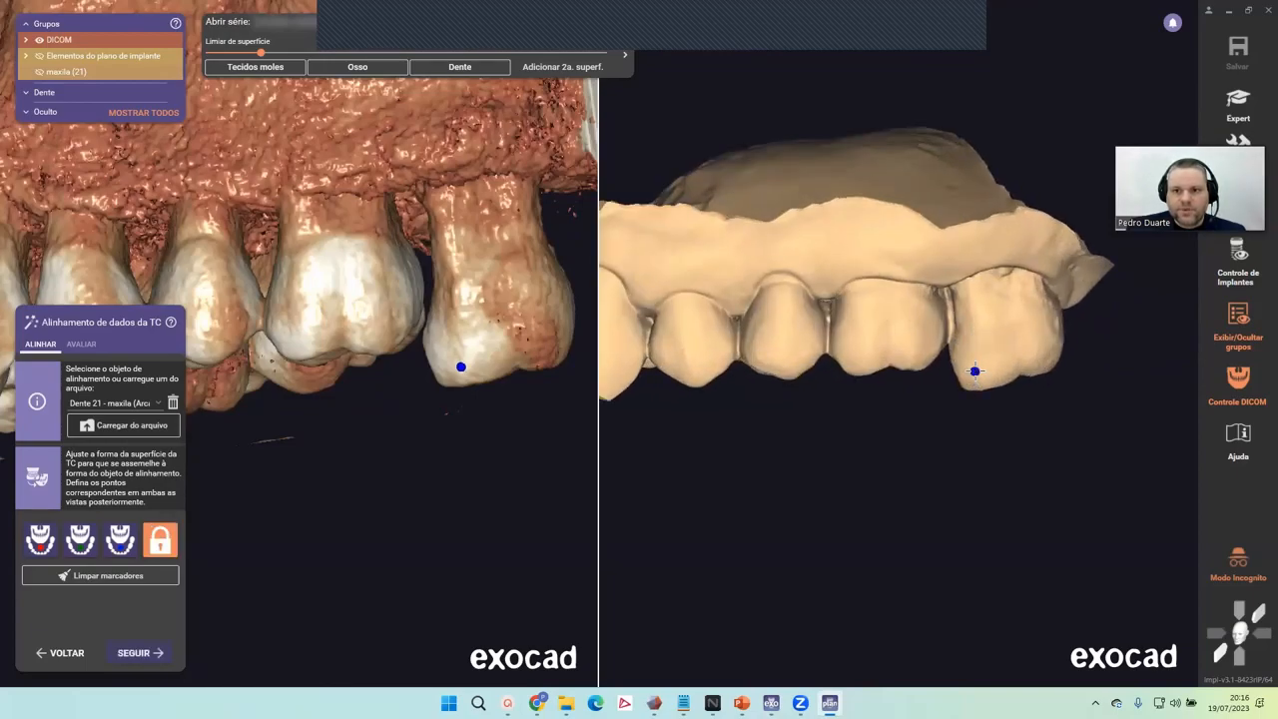
scroll(974, 371, "down", 5)
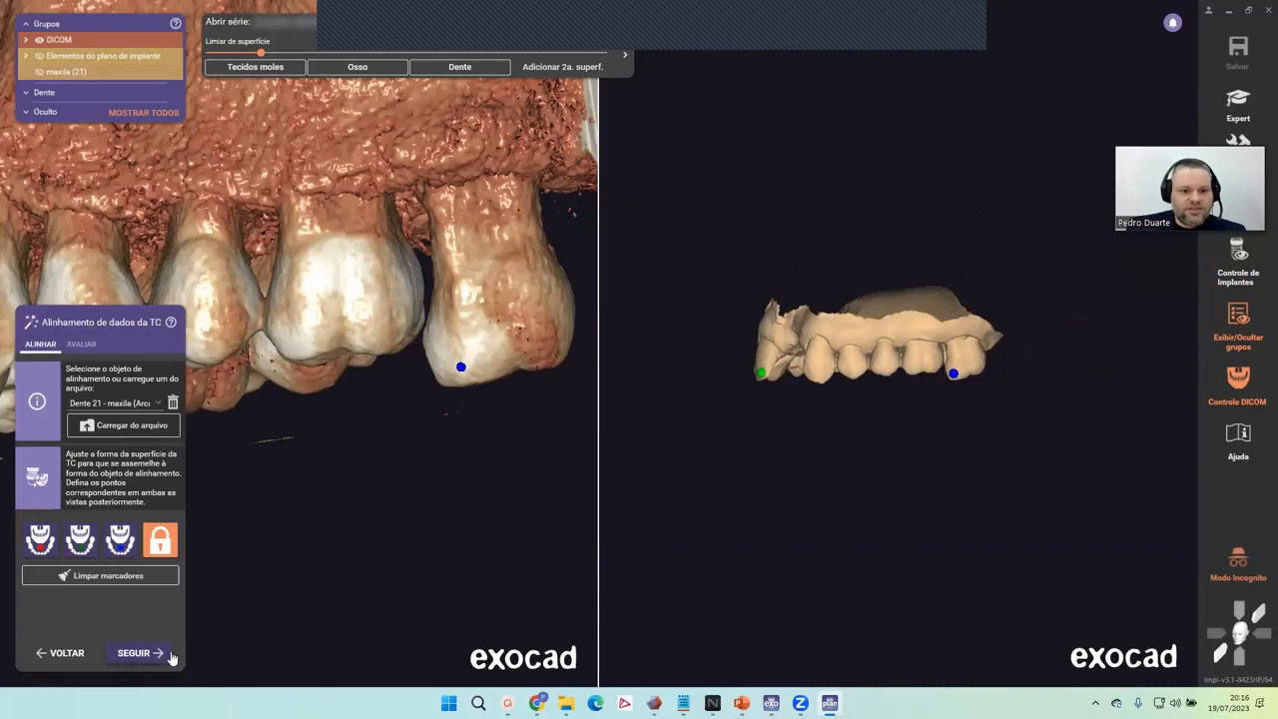
left_click(168, 655)
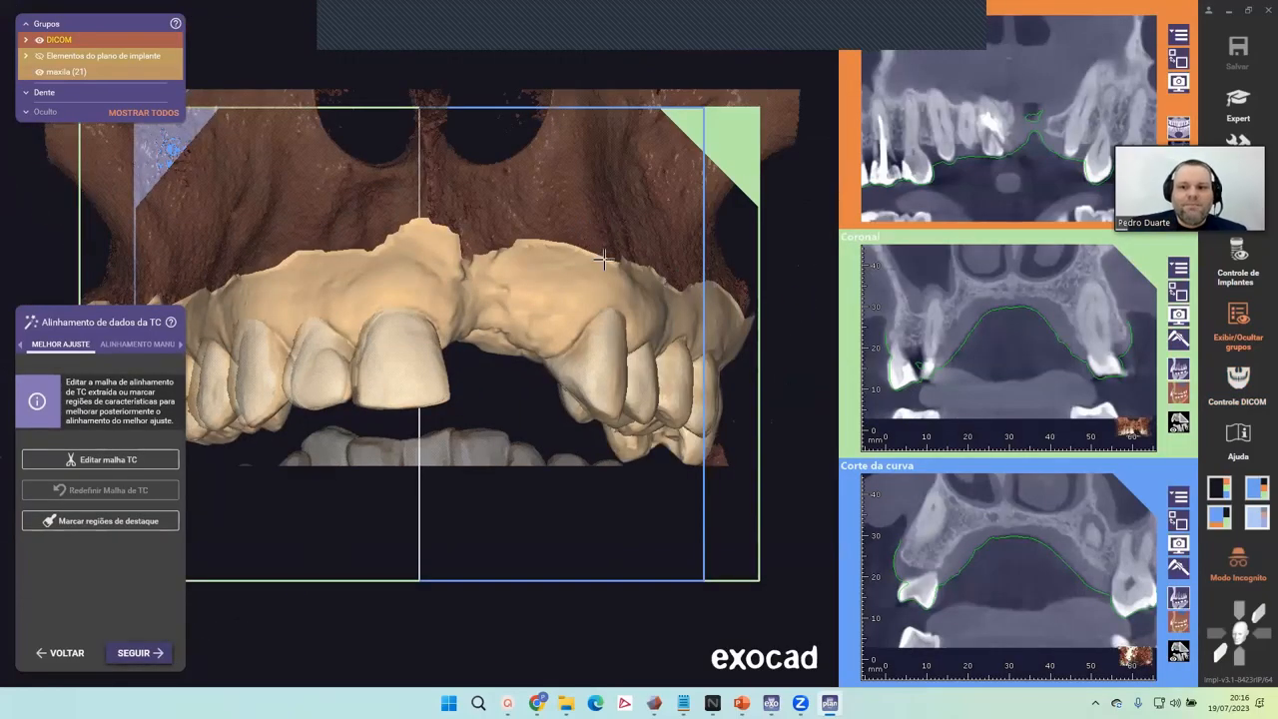
Compare the aligned maxila scan with the CT teeth from several angles, switching the DICOM group's visibility off and on.
right_click_drag(558, 299, 775, 309)
right_click_drag(395, 350, 608, 335)
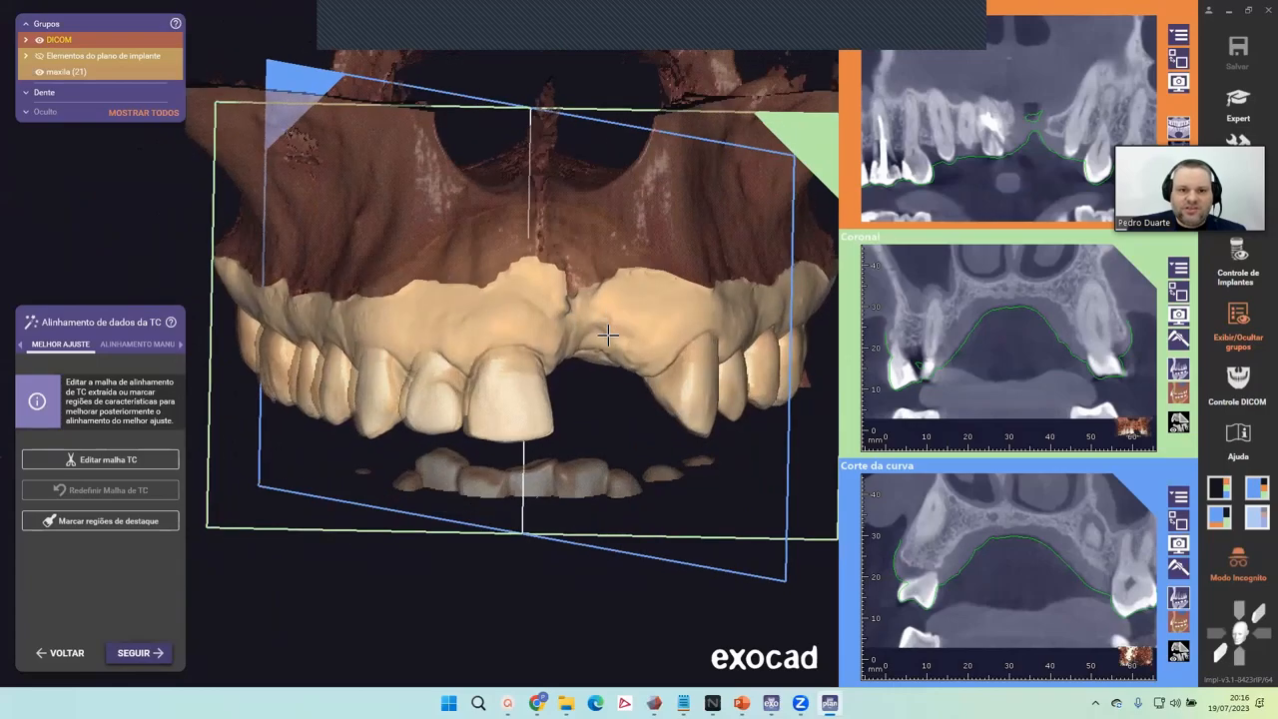
right_click_drag(575, 269, 559, 229)
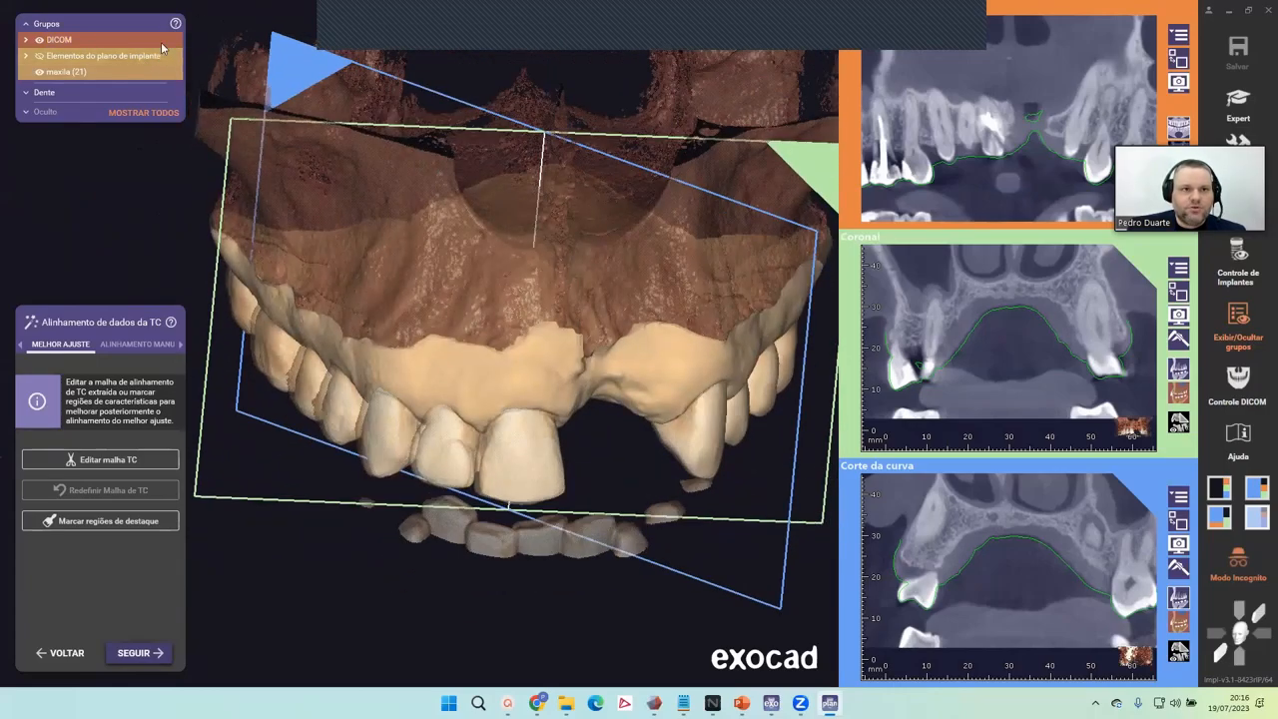
left_click(39, 39)
right_click_drag(659, 293, 659, 285)
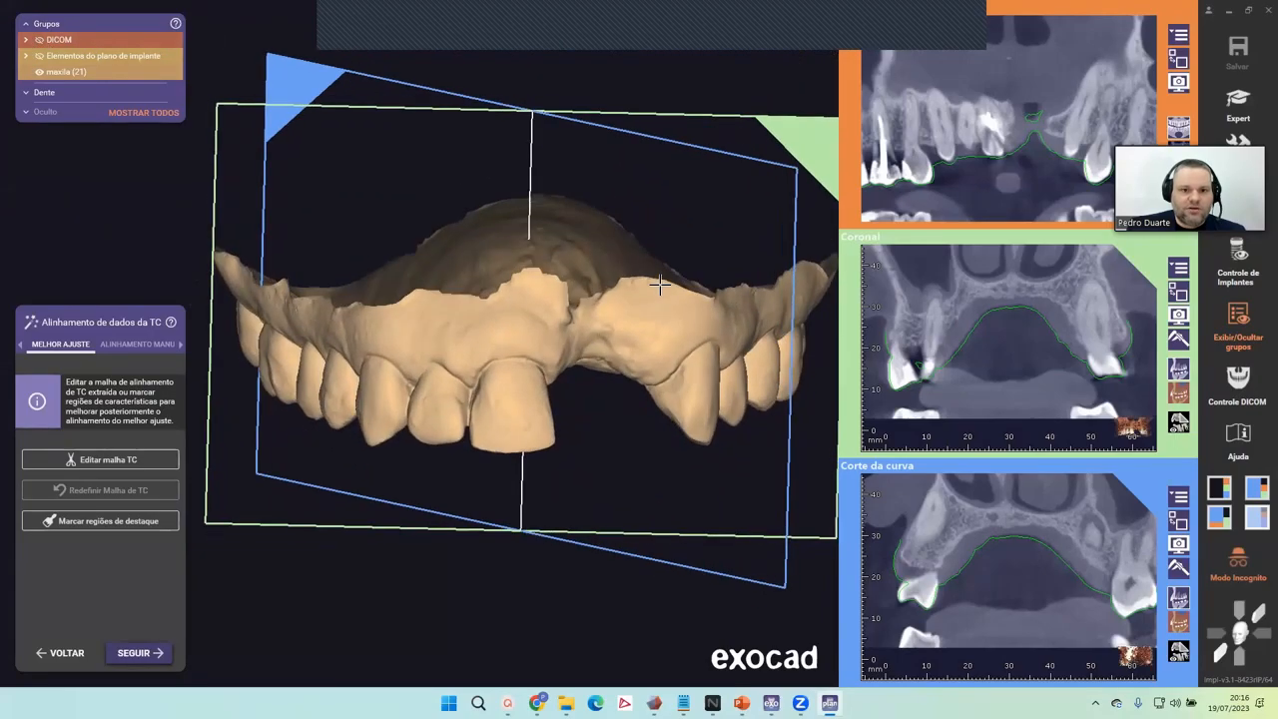
left_click(39, 40)
left_click(39, 39)
left_click(39, 40)
left_click(39, 40)
left_click(39, 40)
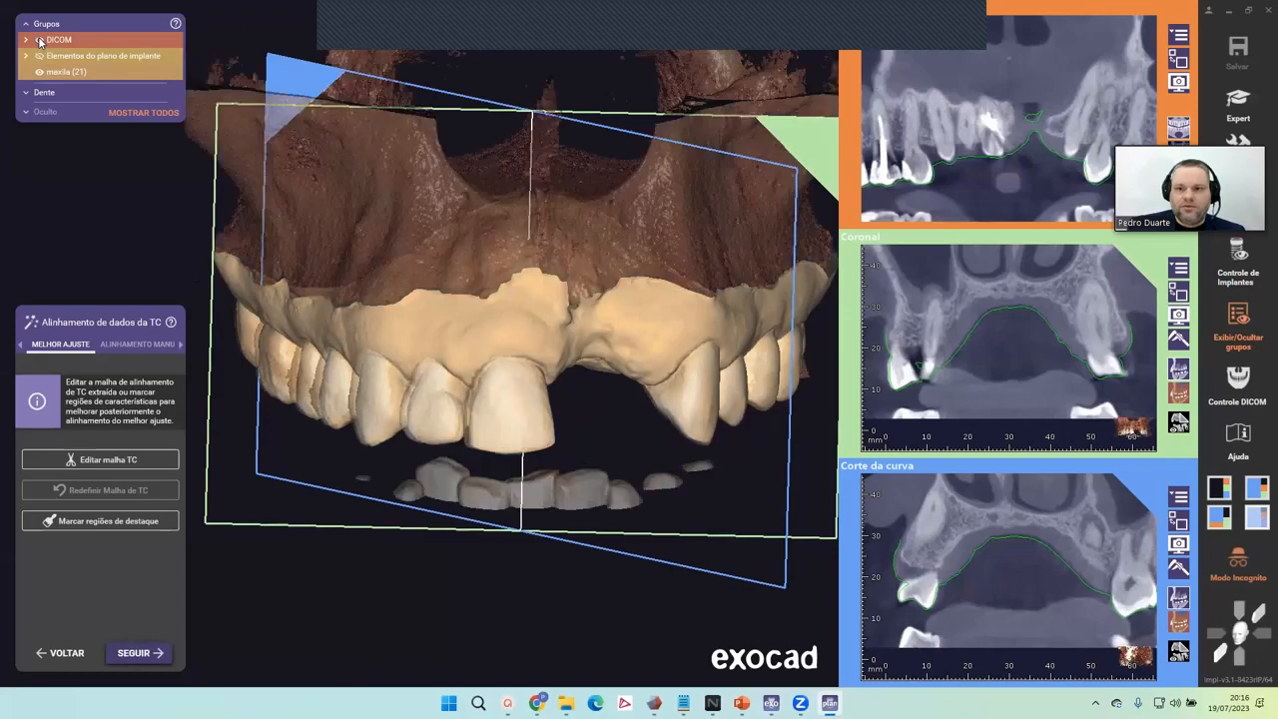
Enlarge the coronal slice and examine how closely the scan's outline follows the teeth and gingiva across the slices.
left_click(1179, 291)
right_click_drag(341, 389, 362, 348)
scroll(362, 348, "up", 6)
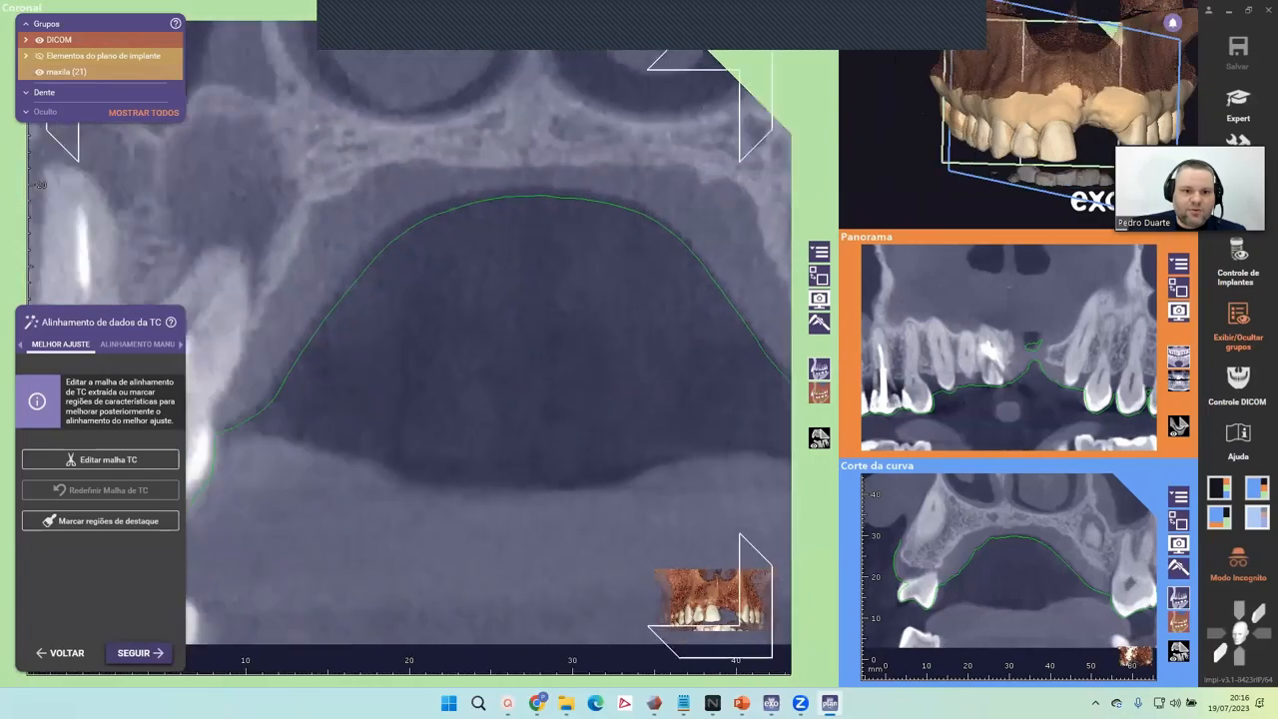
middle_click_drag(363, 349, 539, 399)
right_click_drag(539, 400, 539, 349)
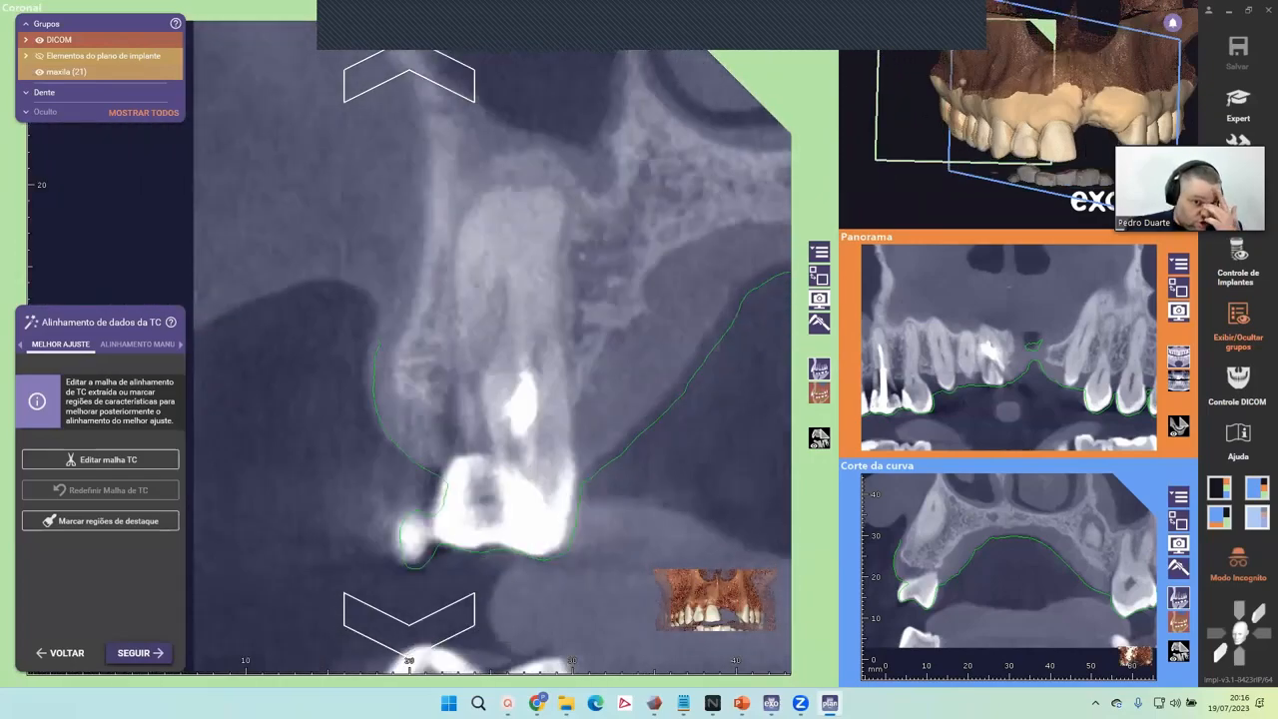
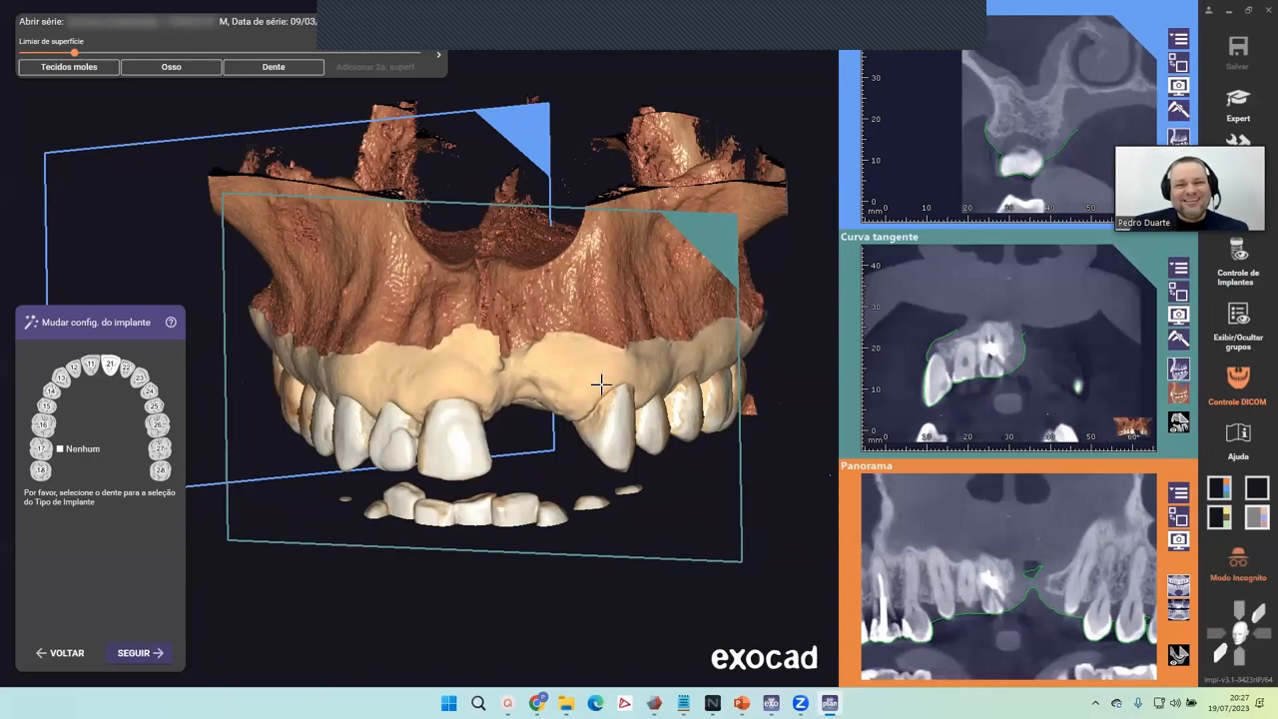
Move the cross-section and tangential slice planes to the gap at missing tooth 21.
right_click_drag(601, 382, 542, 373)
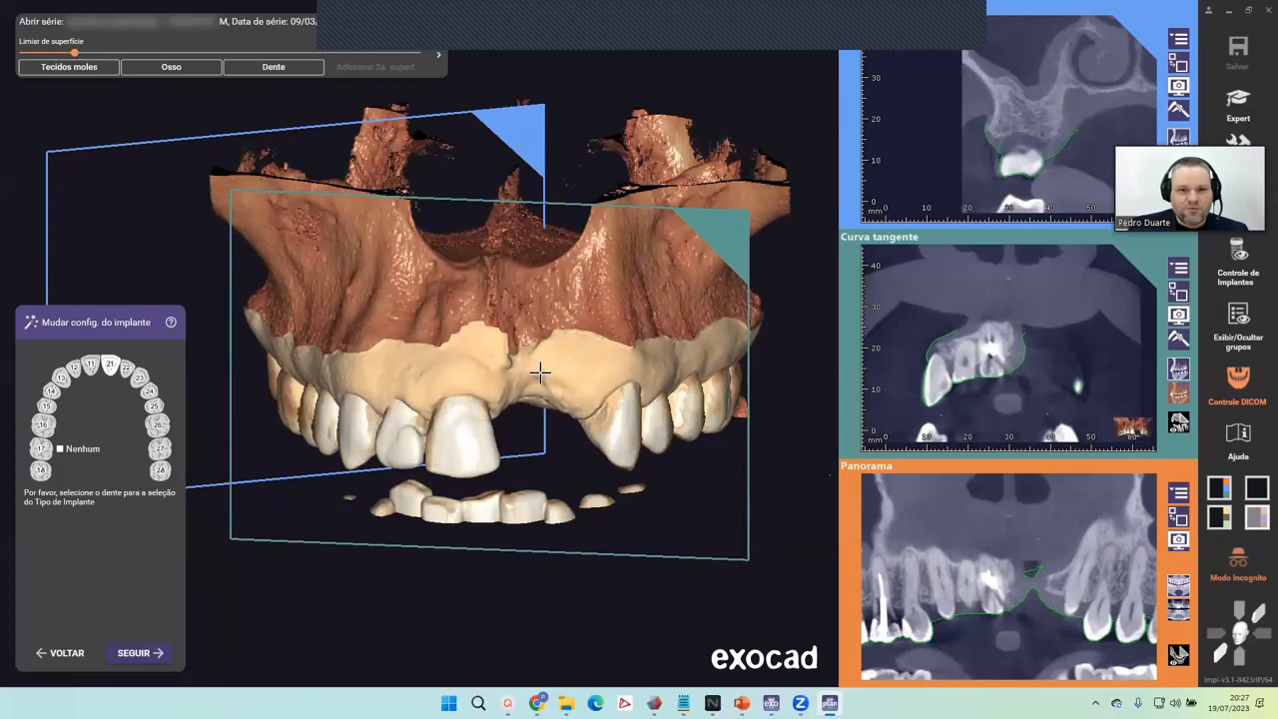
middle_click(542, 371)
middle_click(483, 362)
left_click_drag(480, 361, 338, 323)
middle_click(333, 321)
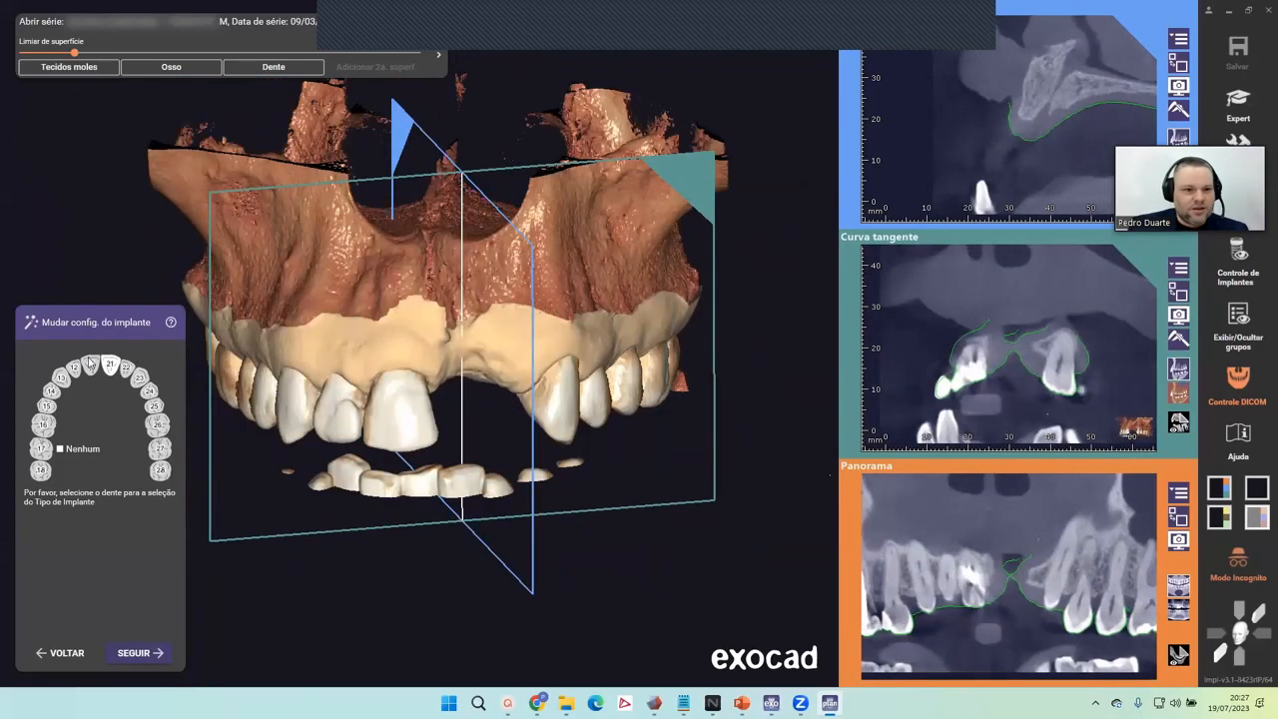
Select tooth 21 in the implant configuration and choose its connection element type.
left_click(111, 365)
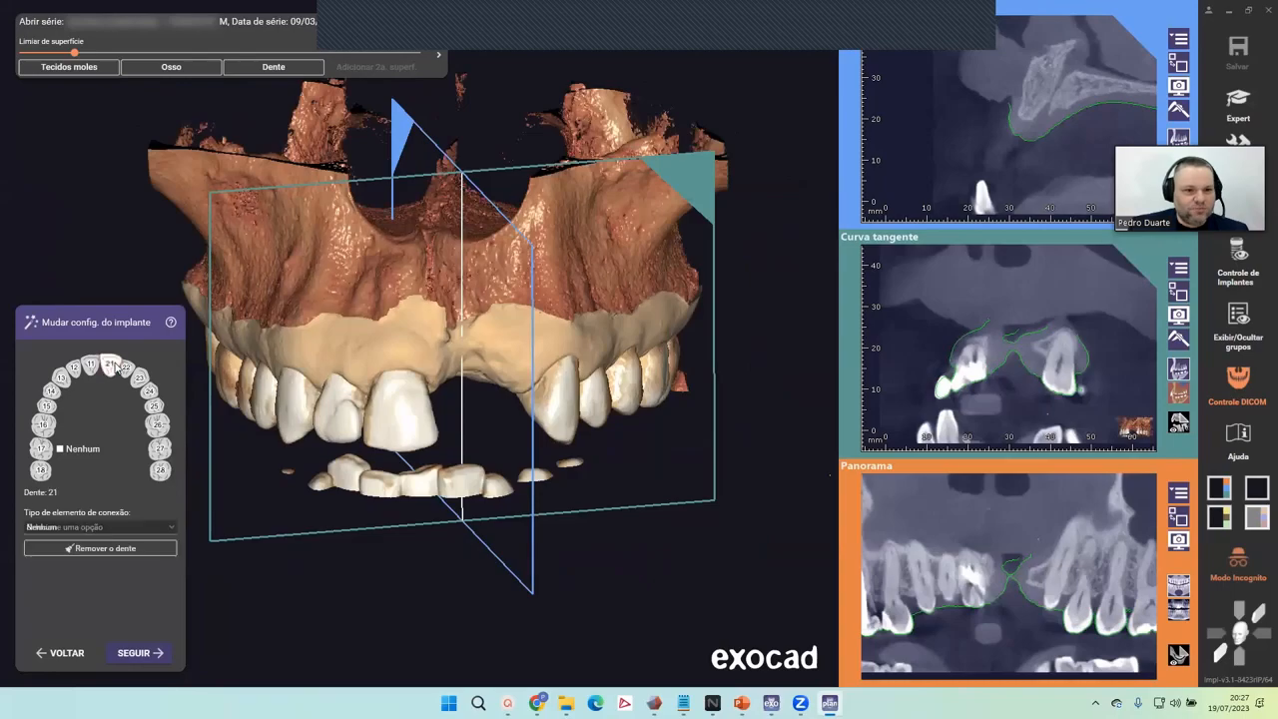
left_click(100, 527)
left_click(97, 631)
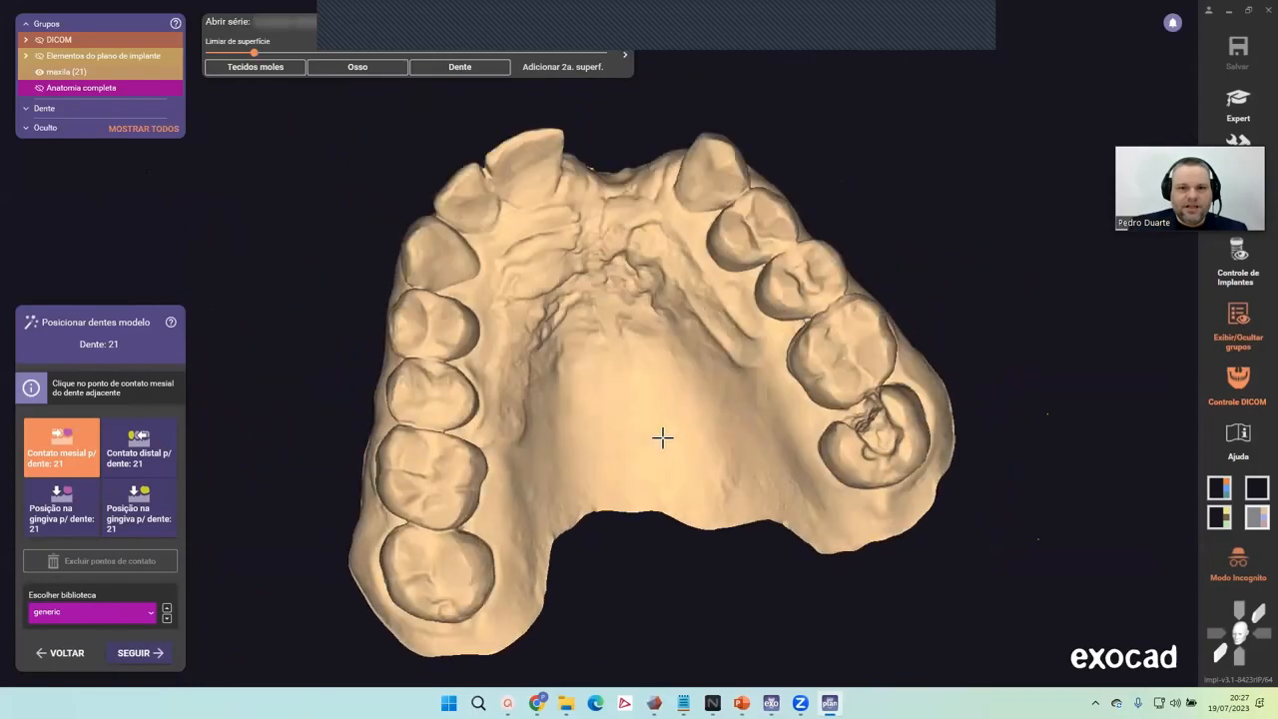
Set tooth 21's mesial contact point on tooth 11's mesial side and its distal contact point across the gap, using the generic library.
mouse_move(662, 438)
right_mouse_down()
mouse_move(622, 445)
mouse_move(679, 420)
mouse_move(676, 408)
mouse_move(682, 425)
right_mouse_up()
middle_click_drag(682, 425, 710, 359)
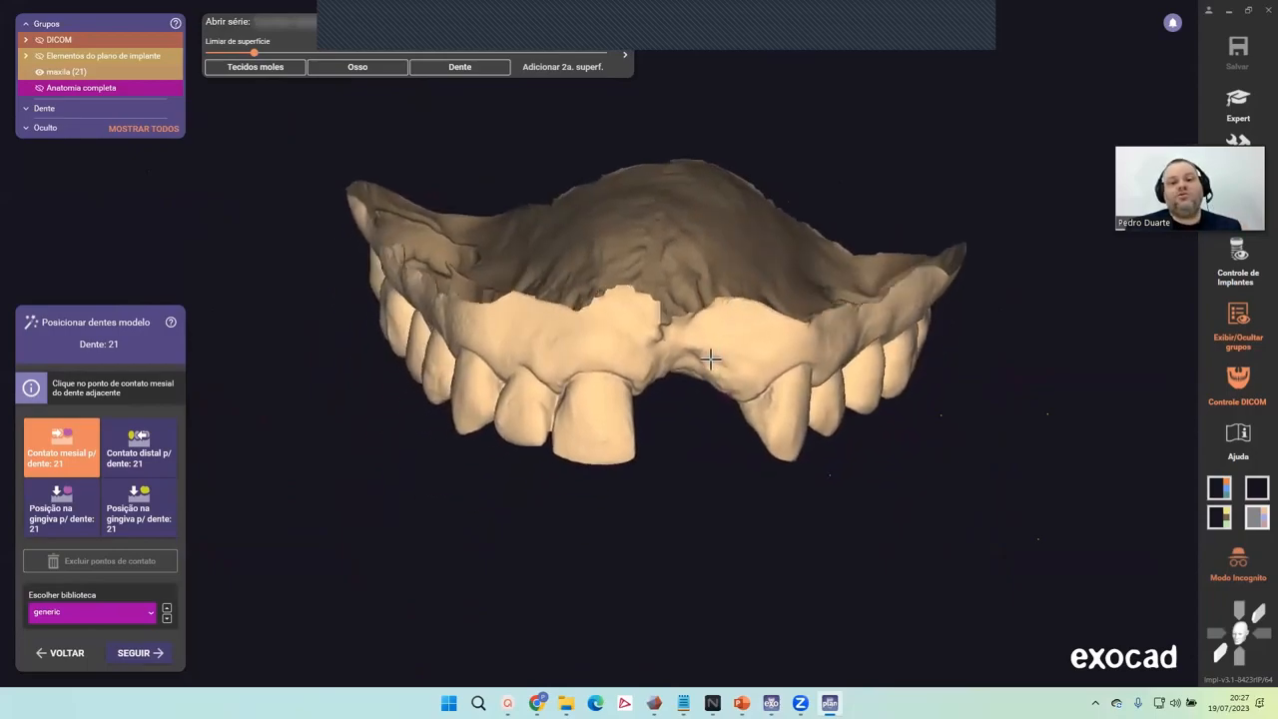
right_click_drag(710, 359, 710, 357)
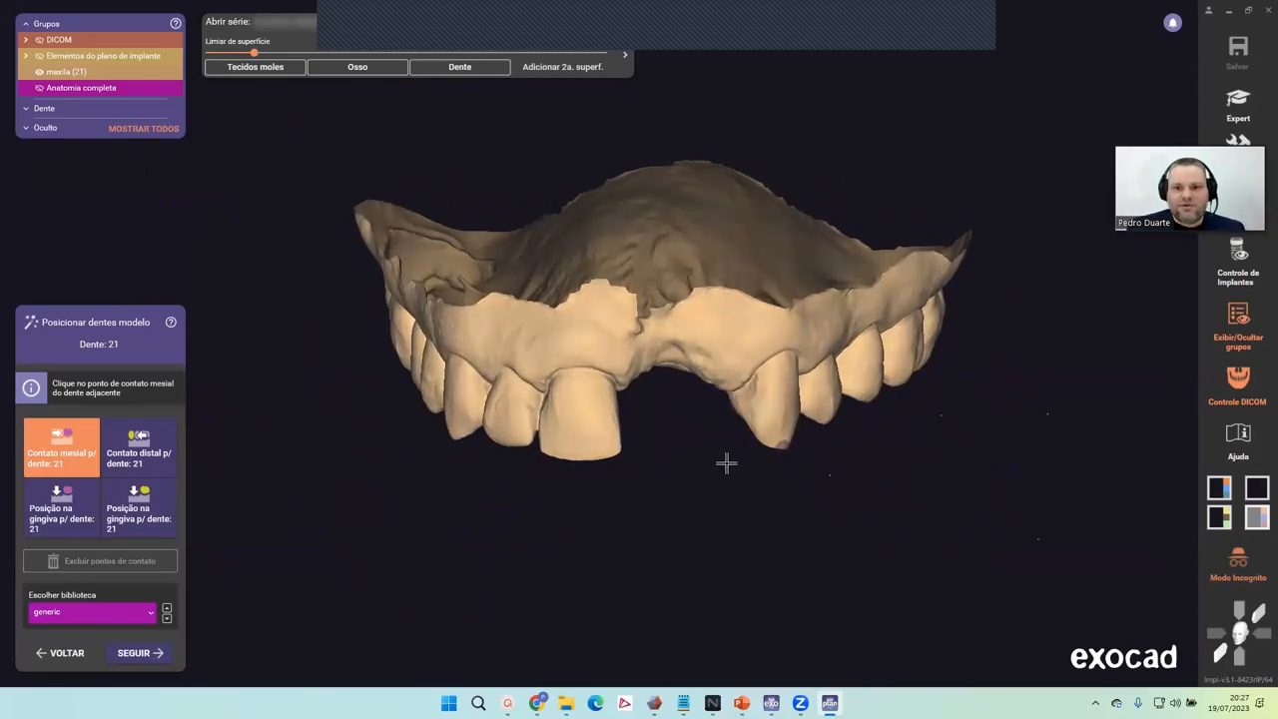
right_click_drag(724, 480, 728, 471)
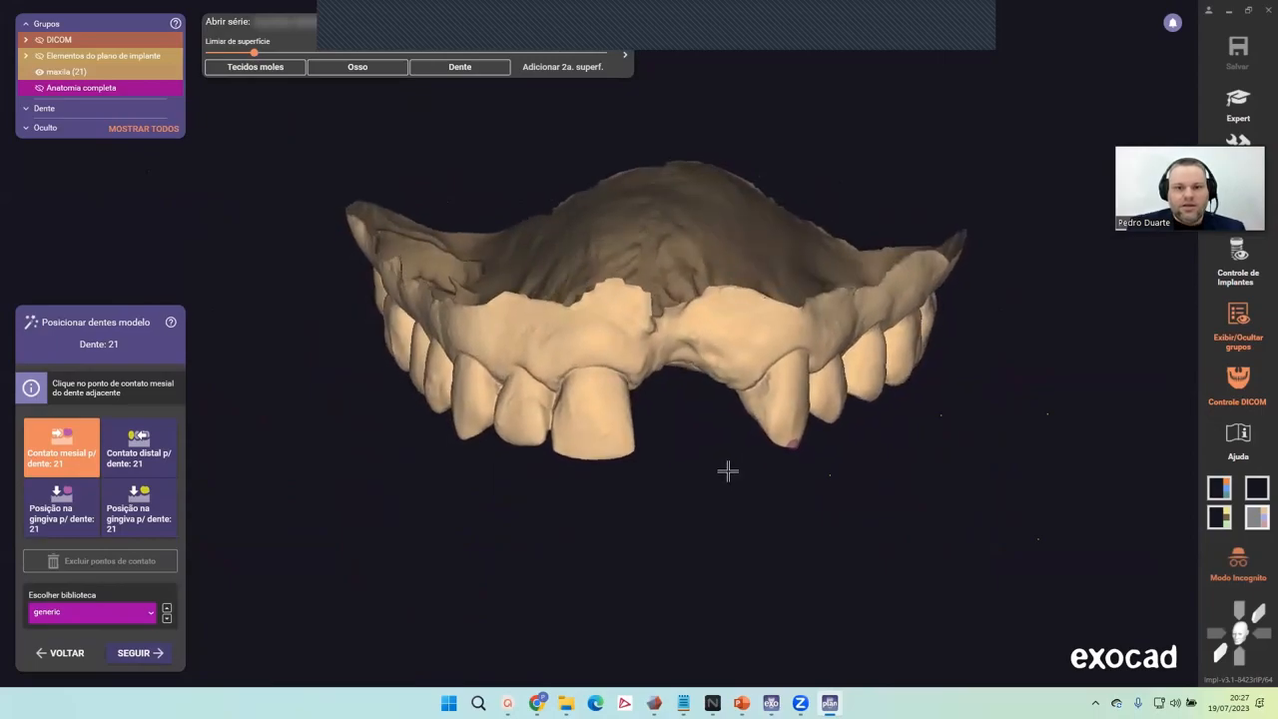
scroll(629, 415, "up", 3)
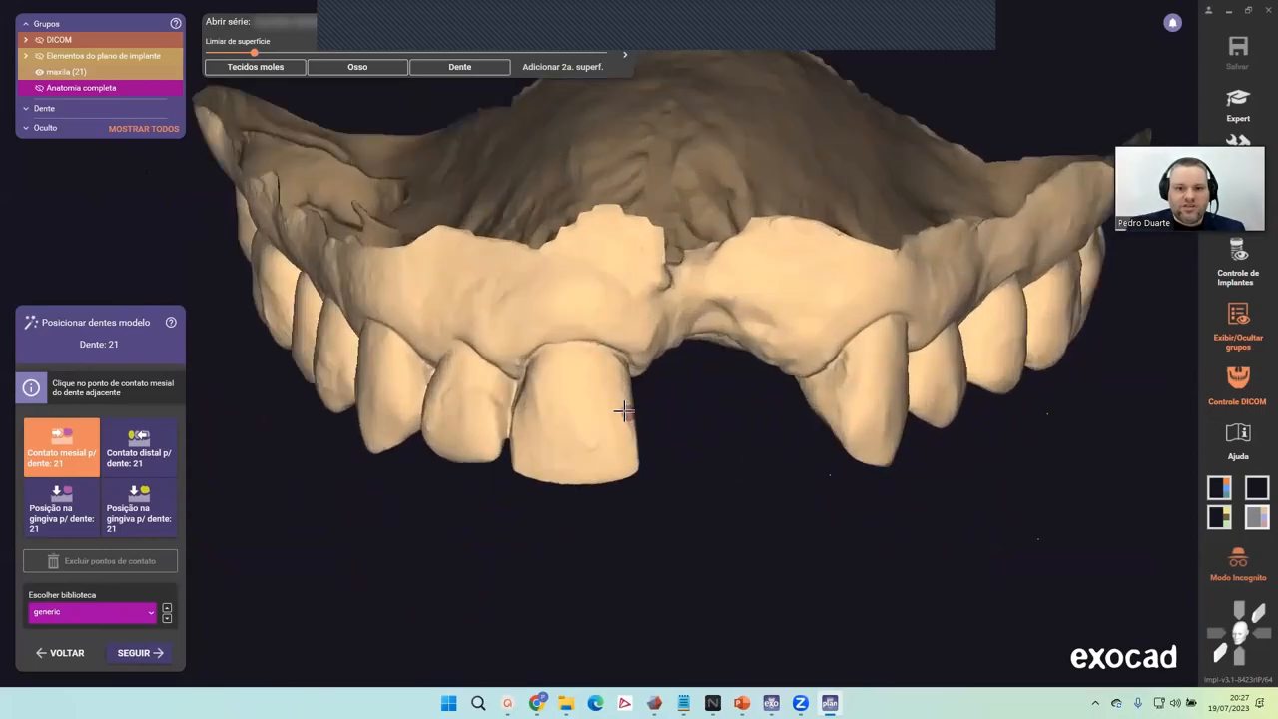
right_click_drag(624, 412, 609, 358)
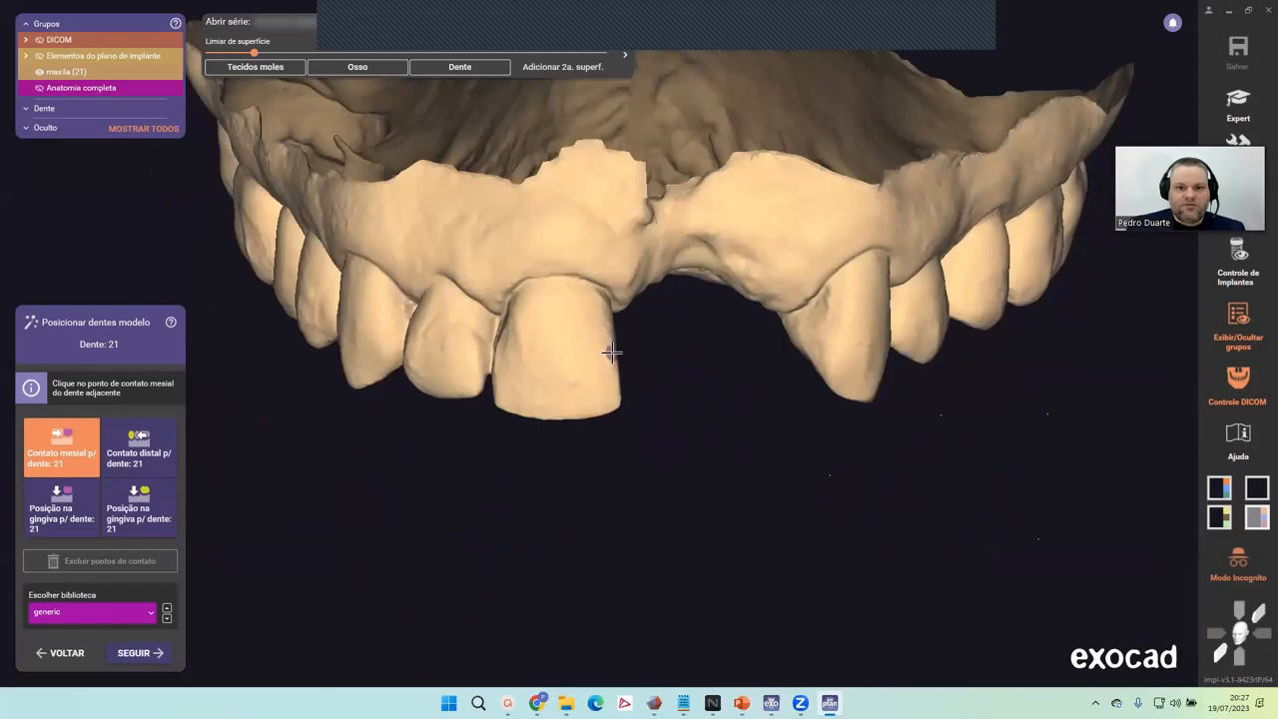
left_click(612, 351)
left_click(788, 332)
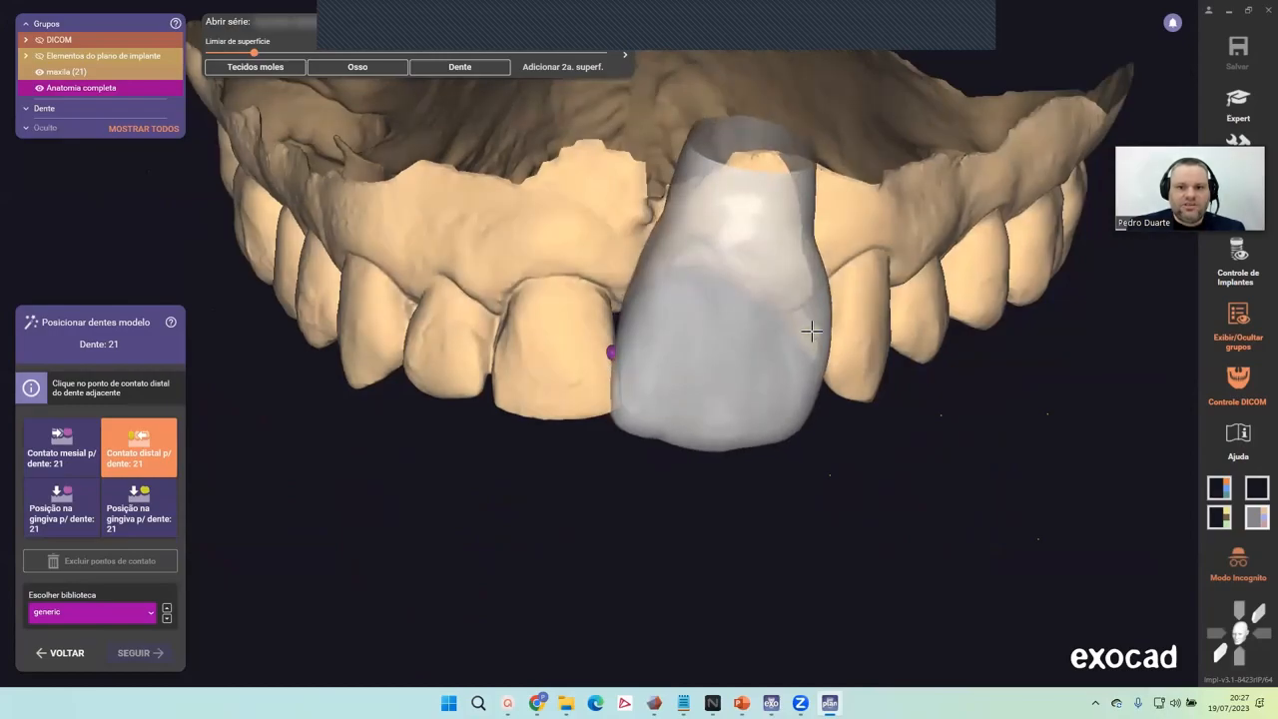
left_click(812, 333)
Shift tooth 21's distal contact point toward tooth 11 to narrow the model tooth to about its neighbour's width.
right_click_drag(825, 348, 712, 343)
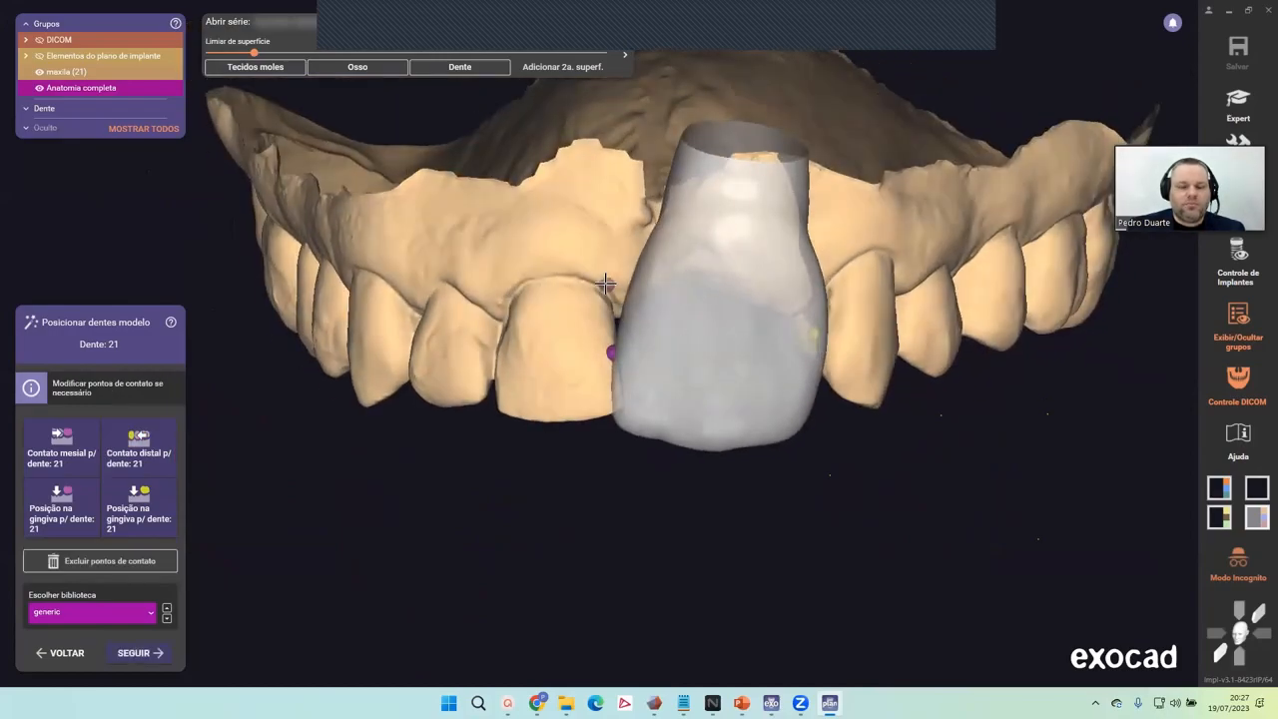
mouse_move(607, 291)
right_mouse_down()
mouse_move(707, 348)
mouse_move(685, 325)
mouse_move(858, 343)
right_mouse_up()
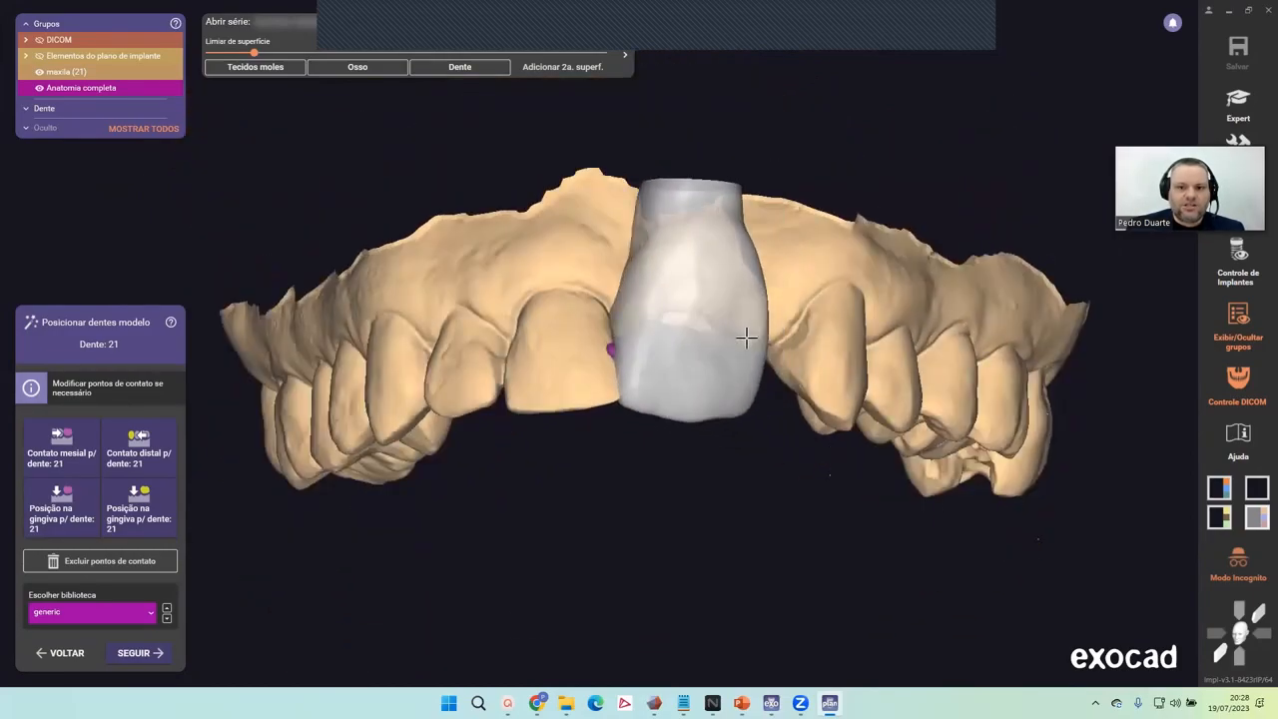
left_click_drag(747, 337, 694, 325)
mouse_move(694, 325)
right_mouse_down()
mouse_move(690, 357)
mouse_move(685, 322)
right_mouse_up()
scroll(693, 366, "down", 3)
right_click_drag(560, 440, 493, 452)
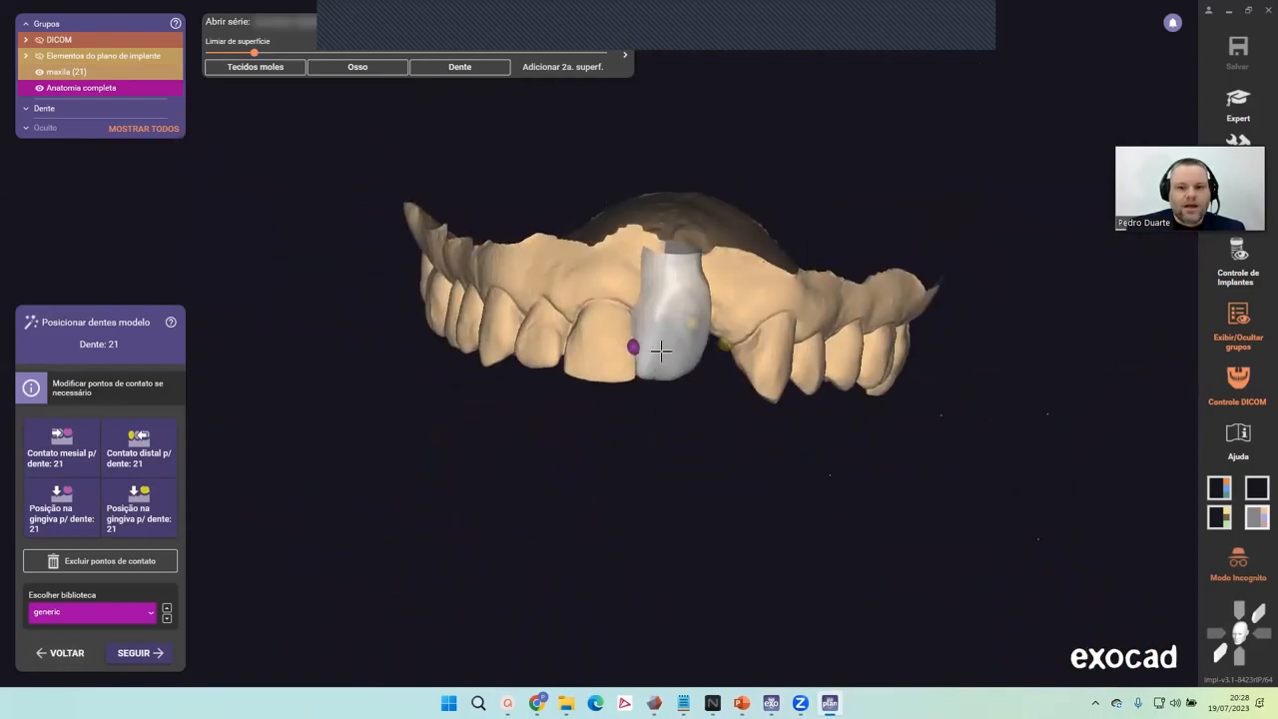
Switch to expert mode and hide the full-anatomy model tooth.
right_click_drag(662, 351, 920, 288)
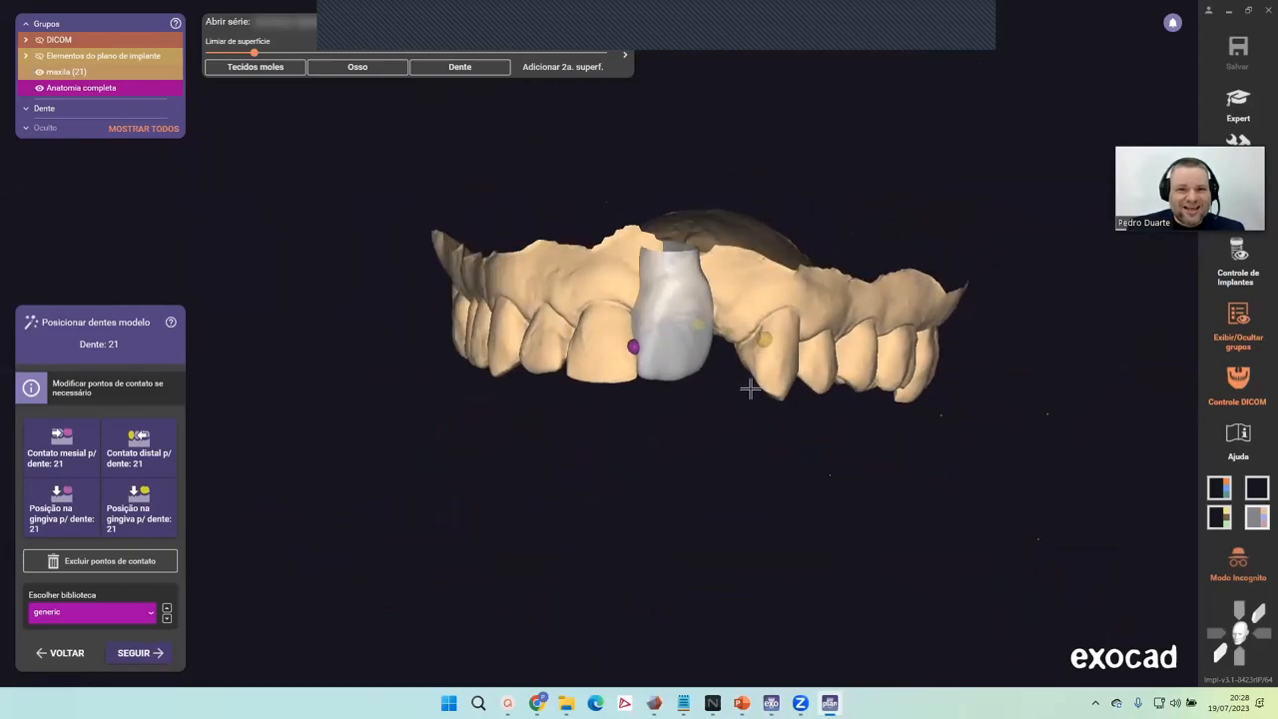
left_click(1237, 106)
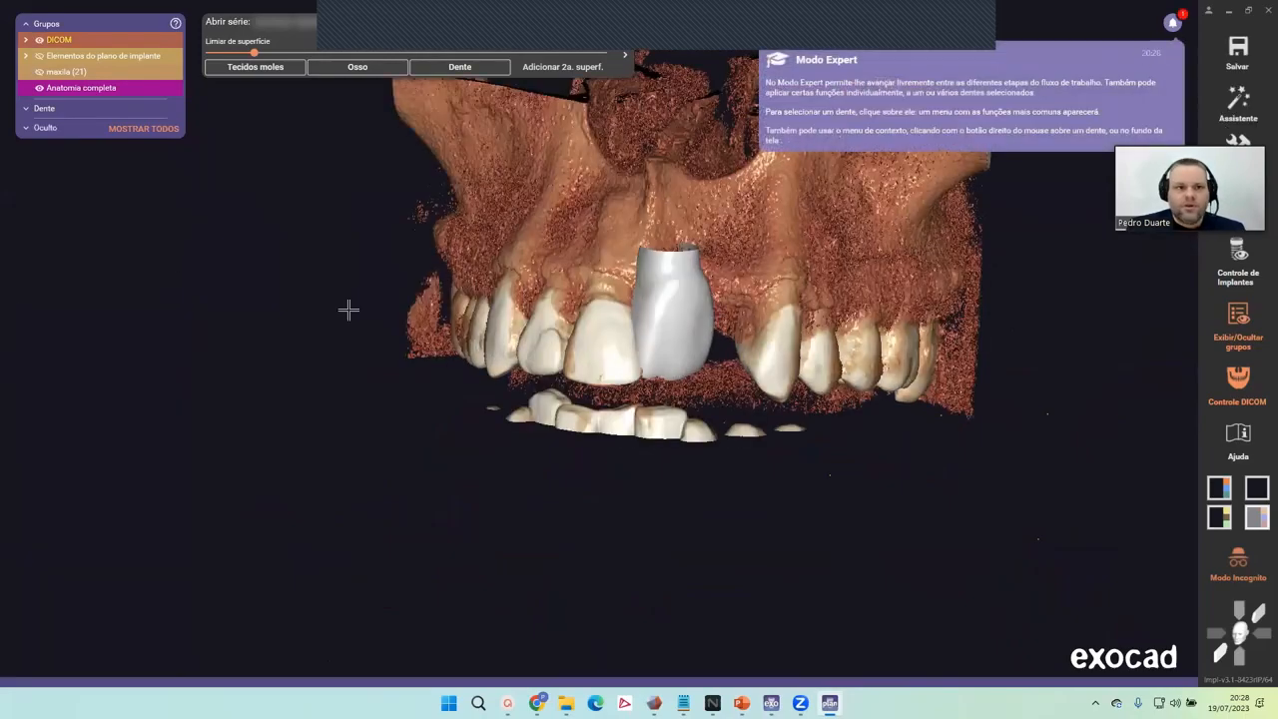
left_click(40, 89)
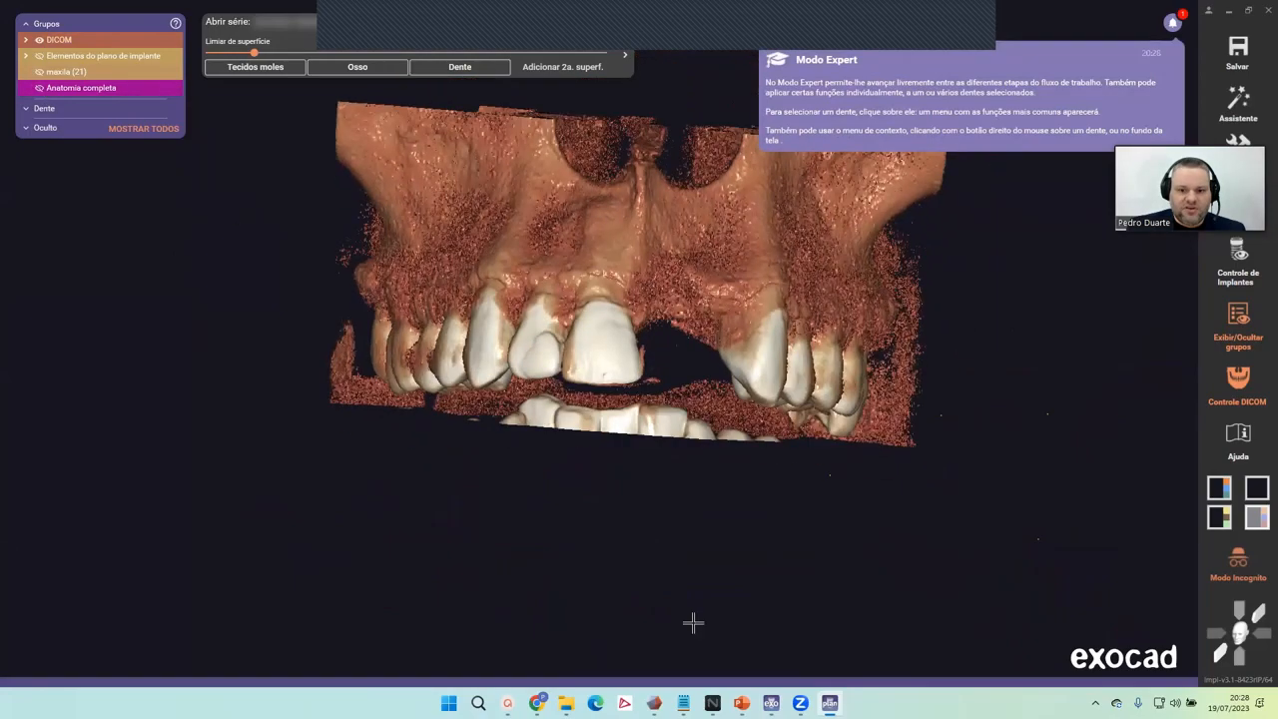
Import maxila encerada.stl from the STL folder into the current scene as a generic mesh visualization, keeping its position.
left_click(566, 703)
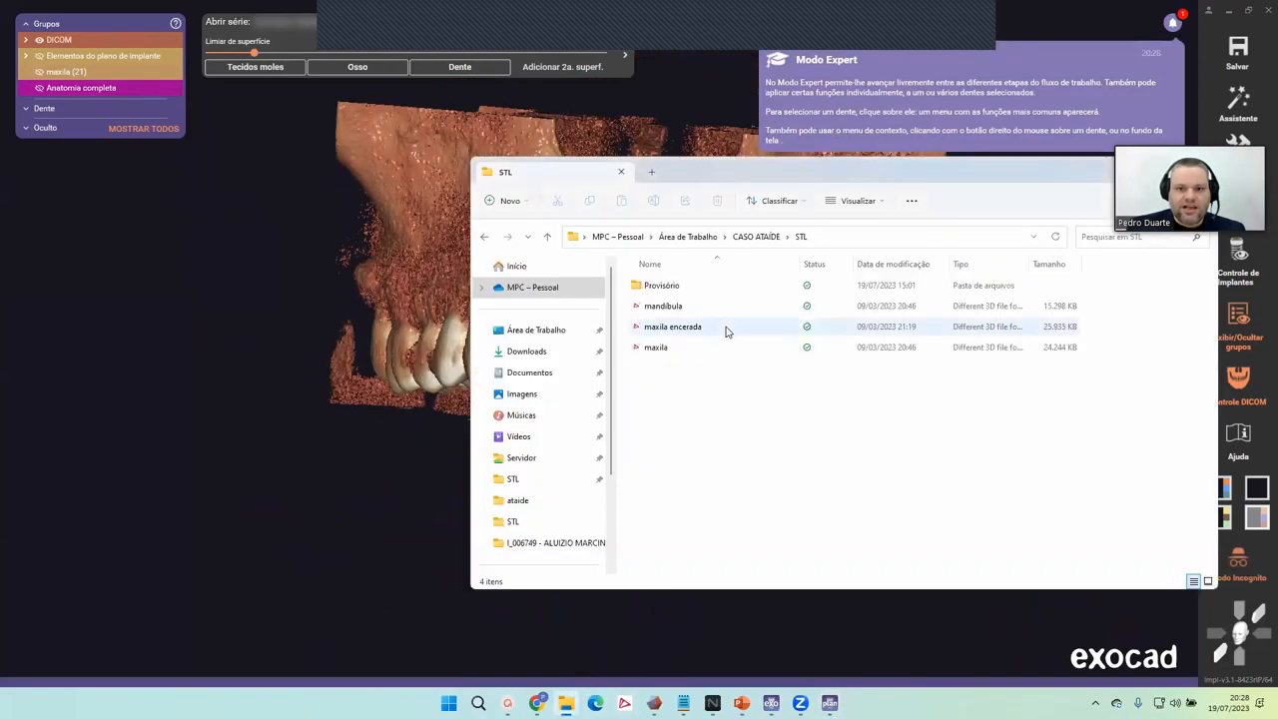
left_click_drag(726, 337, 414, 432)
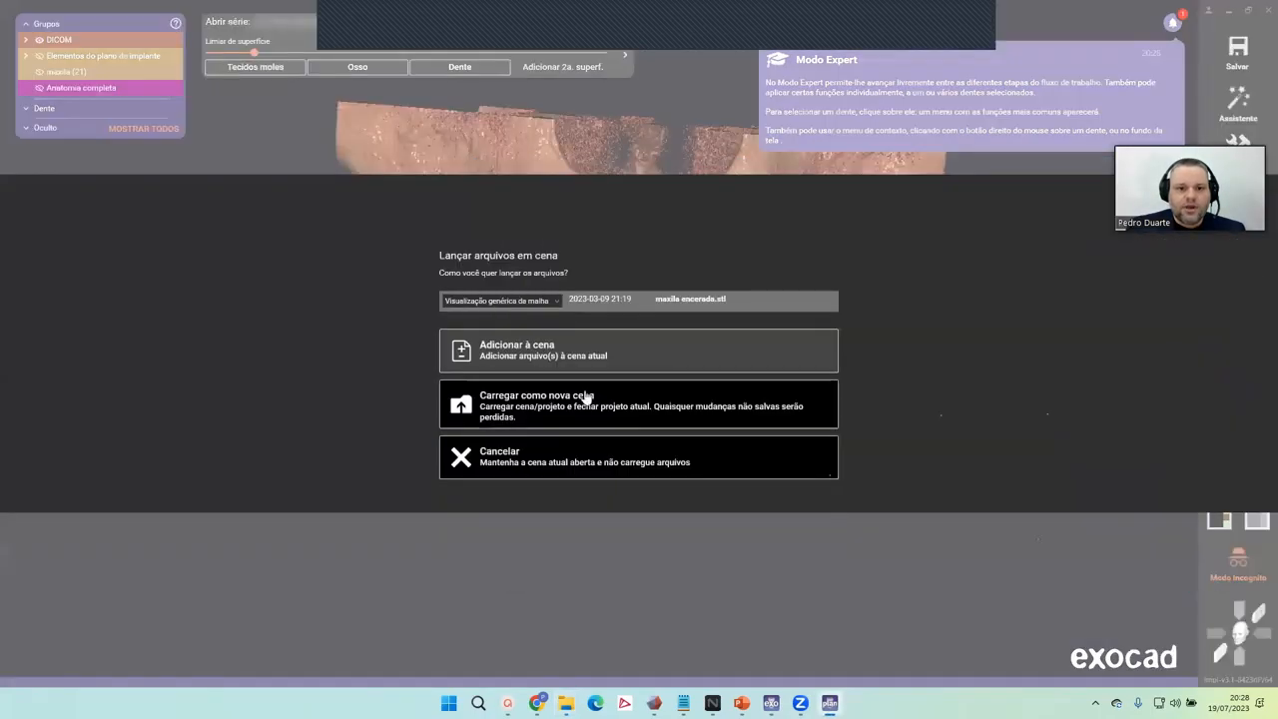
left_click(543, 305)
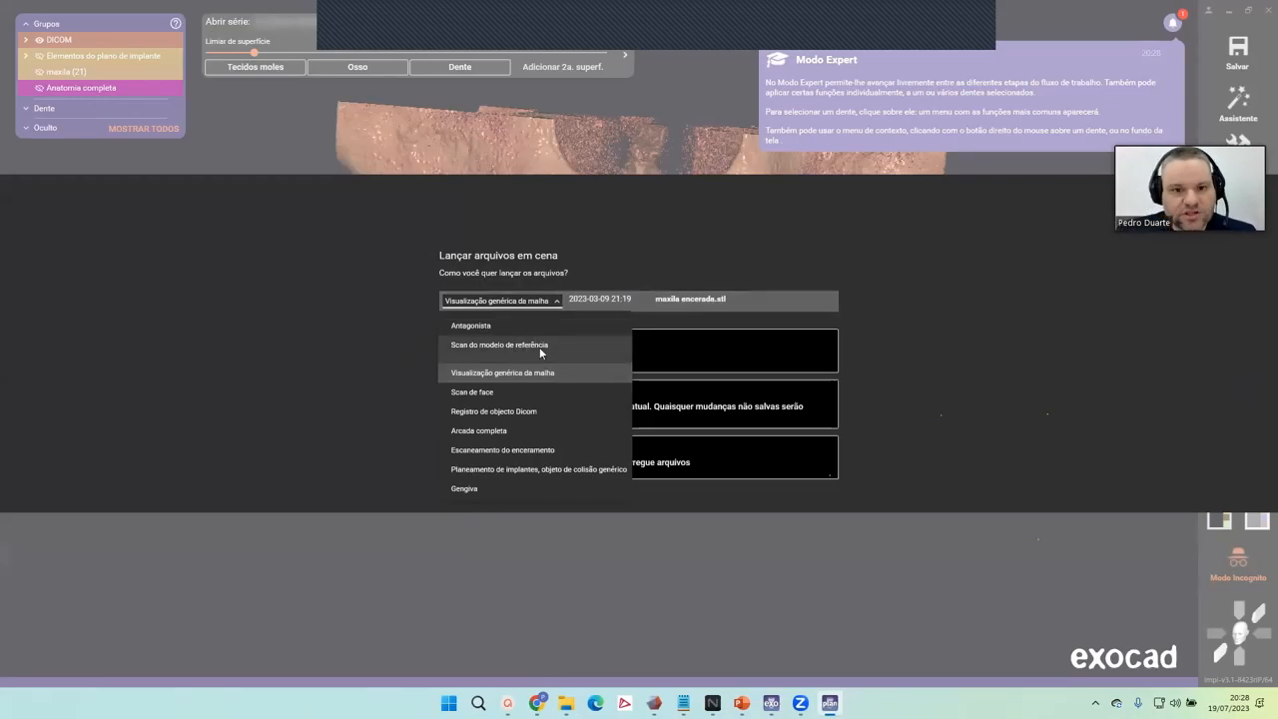
left_click(517, 372)
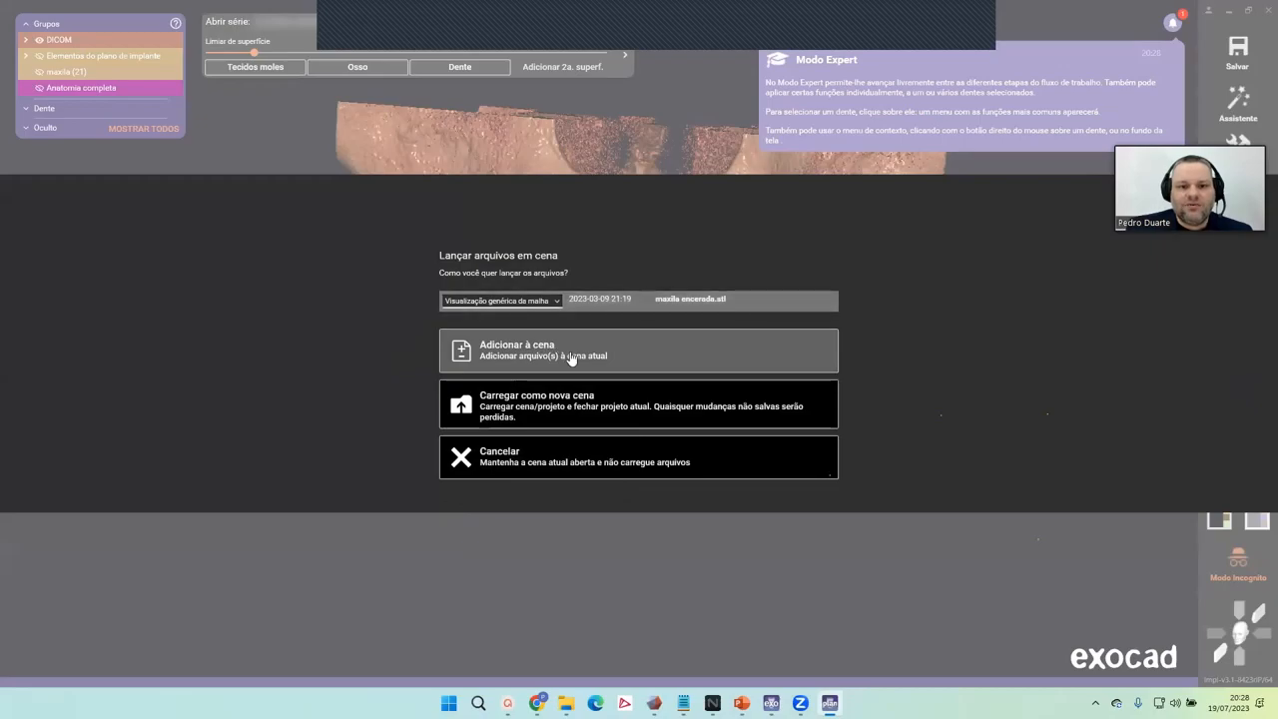
left_click(570, 357)
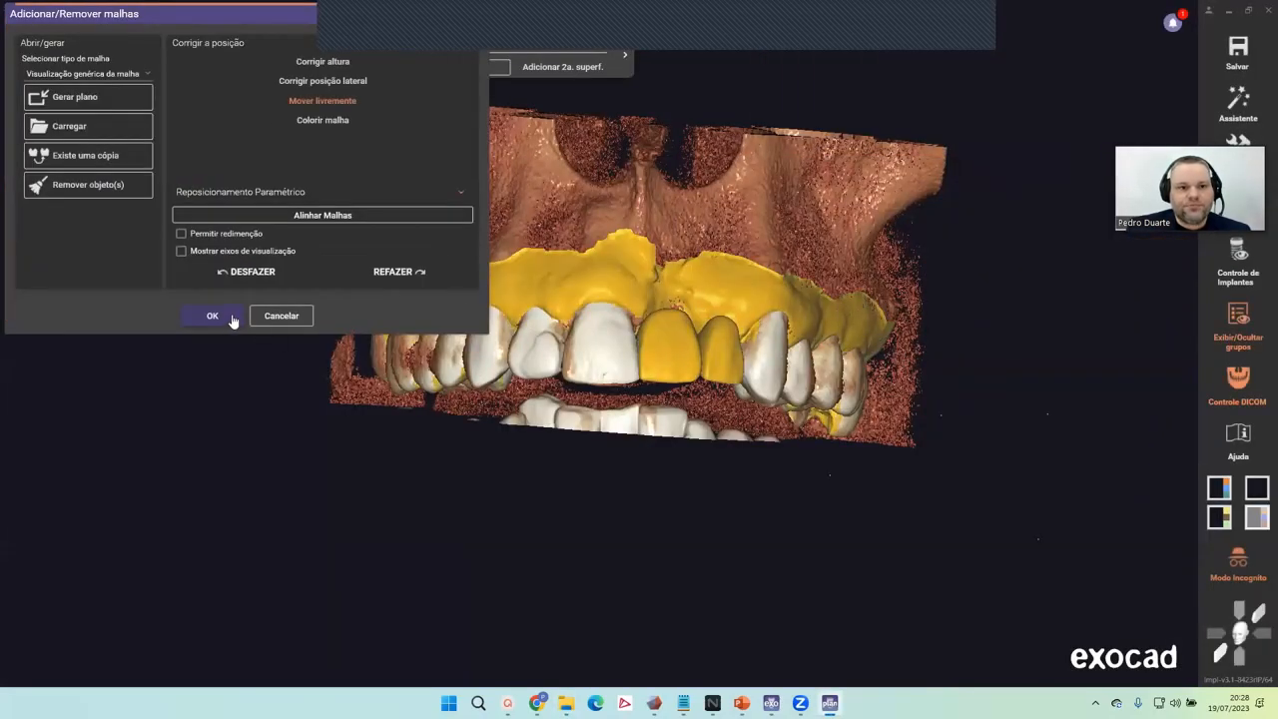
left_click(216, 318)
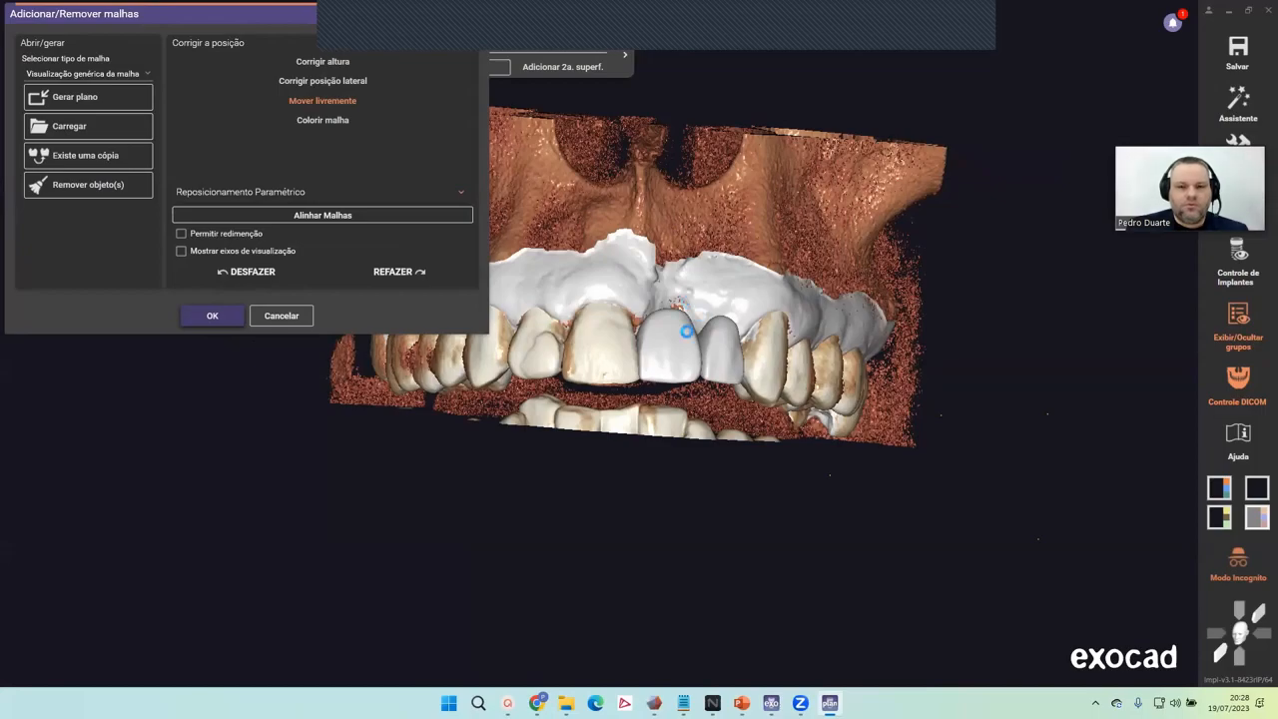
Hide the DICOM volume and display the maxila scan together with the maxila encerada wax-up.
right_click_drag(722, 329, 708, 376)
left_click(39, 40)
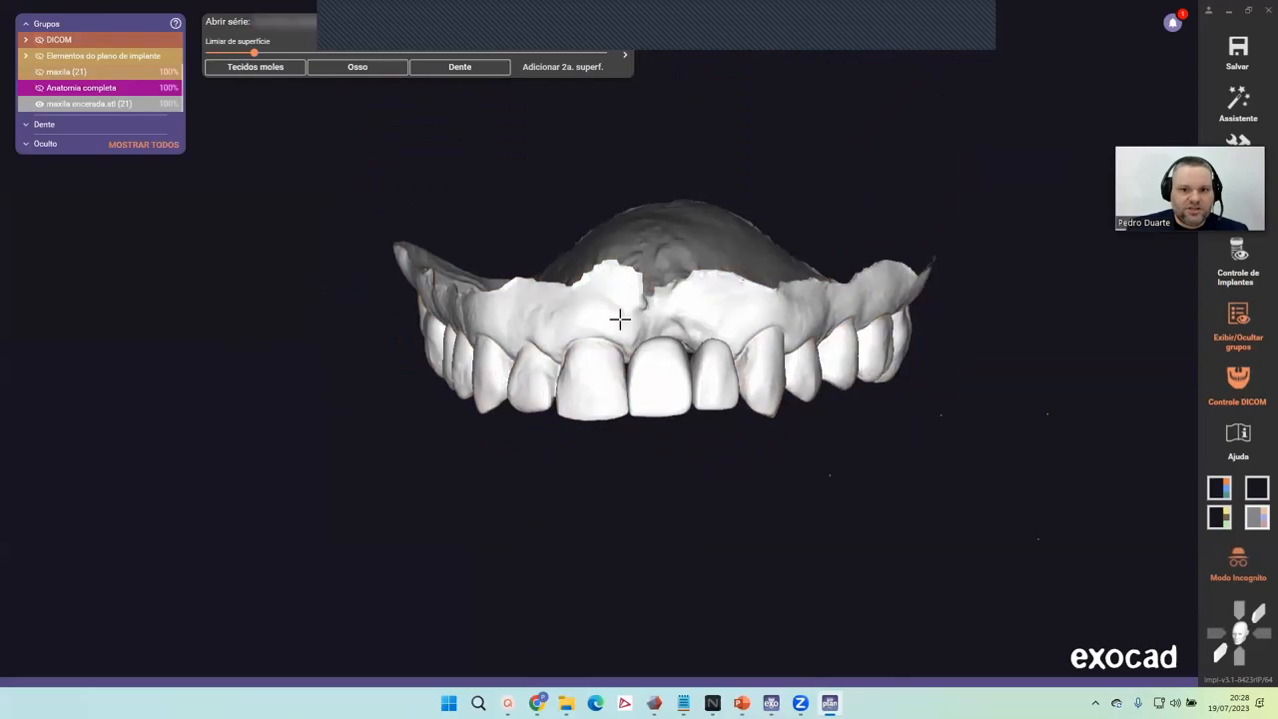
right_click_drag(619, 320, 429, 213)
left_click(117, 71)
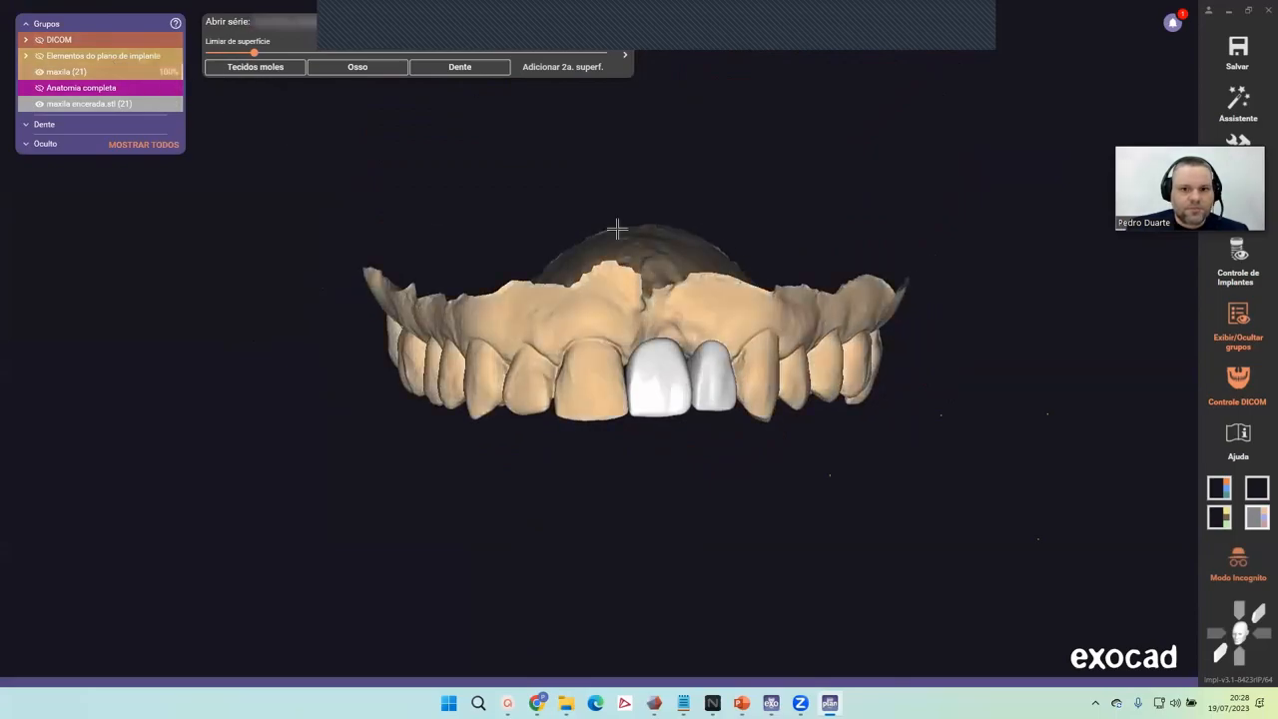
Examine the waxed teeth in the gap up close against the gingiva and neighbouring teeth of the maxila scan.
right_click_drag(618, 229, 679, 419)
scroll(682, 333, "up", 3)
scroll(645, 345, "up", 3)
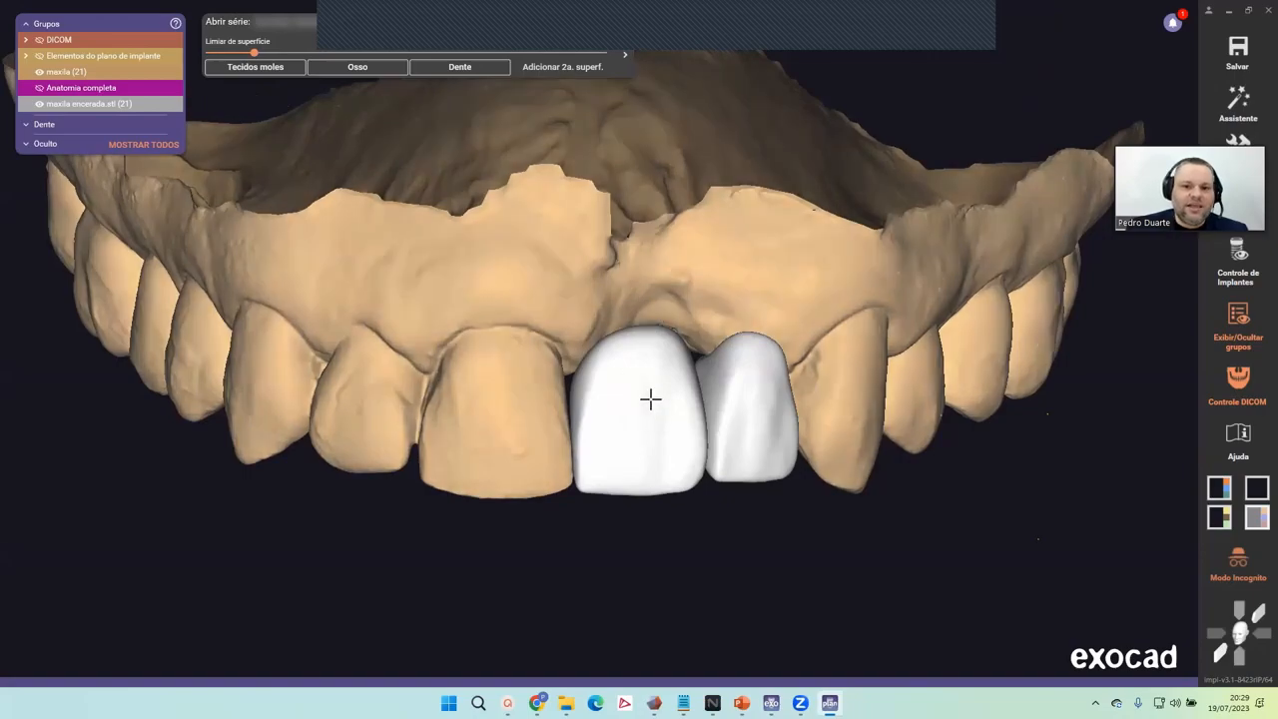
scroll(482, 325, "up", 2)
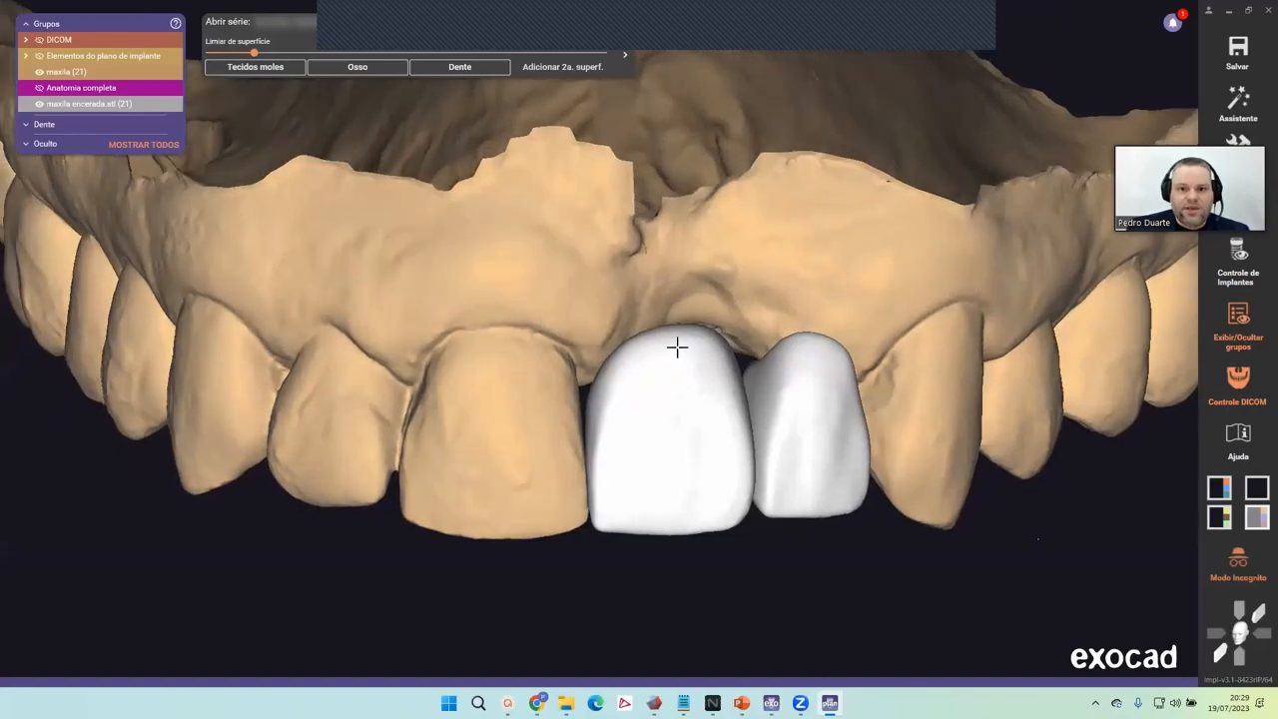
scroll(676, 346, "up", 3)
scroll(648, 320, "down", 4)
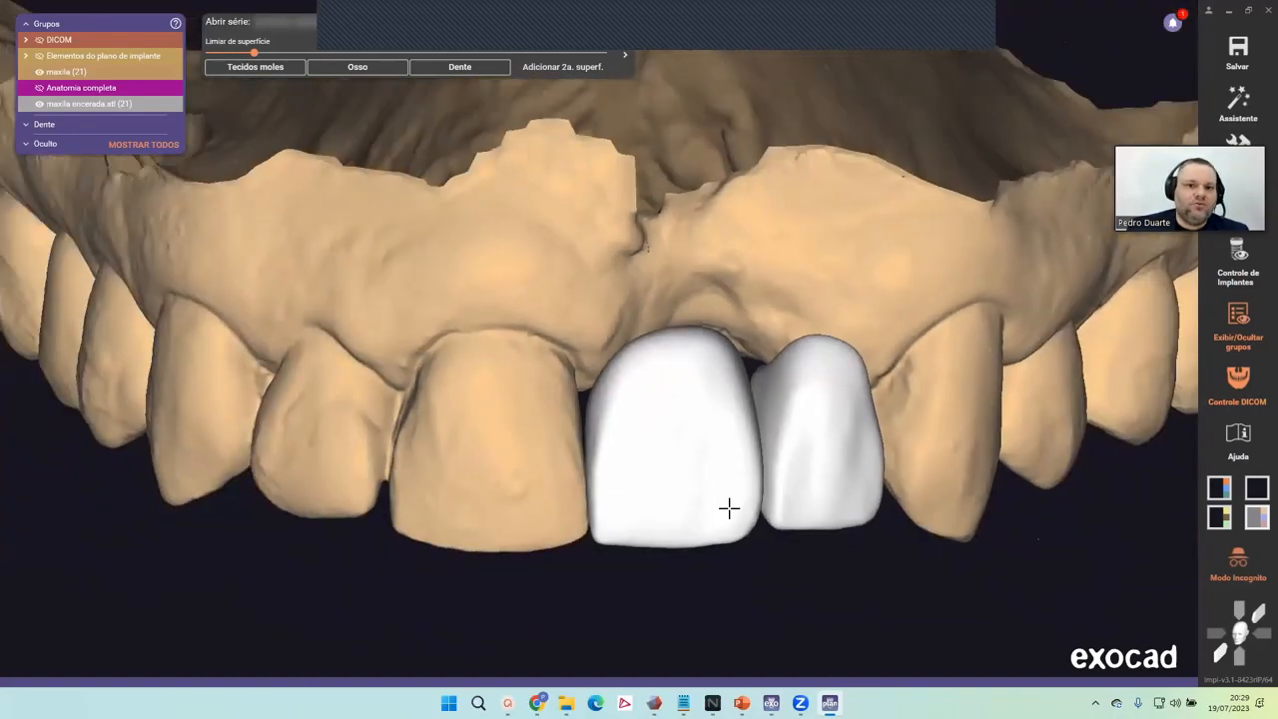
middle_click_drag(729, 509, 577, 257)
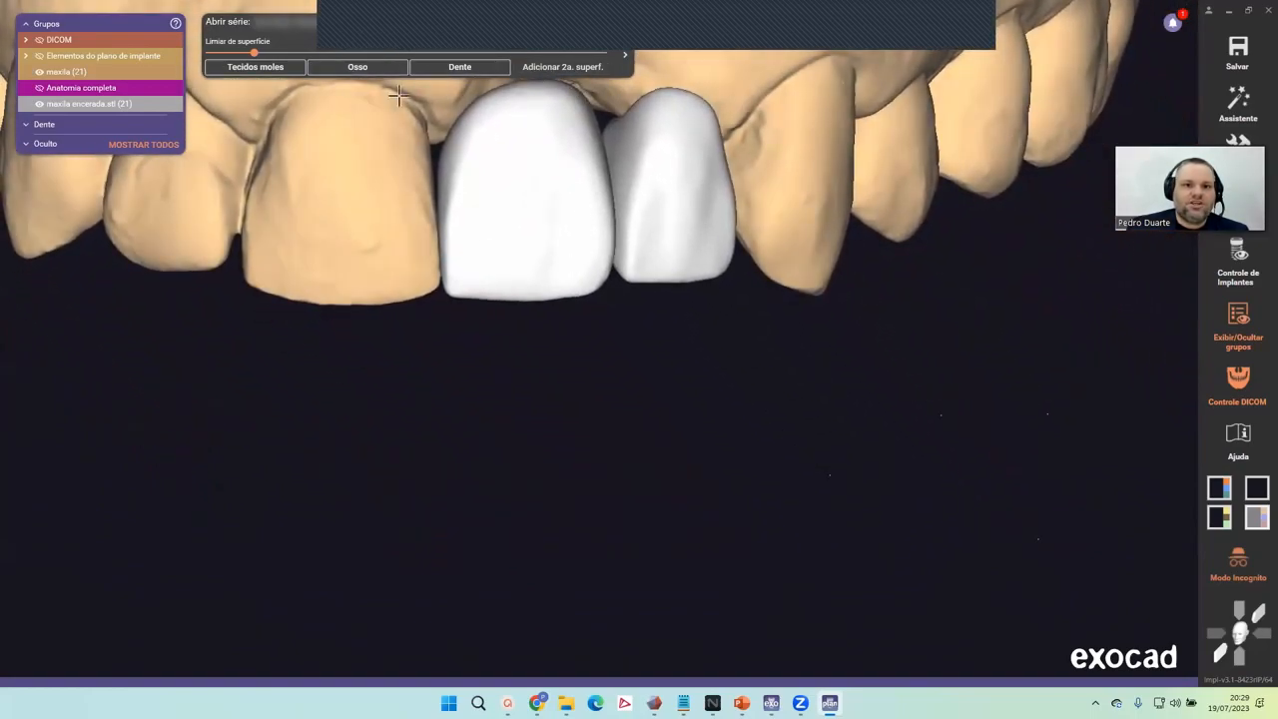
middle_click_drag(475, 212, 698, 460)
right_click_drag(749, 354, 753, 351)
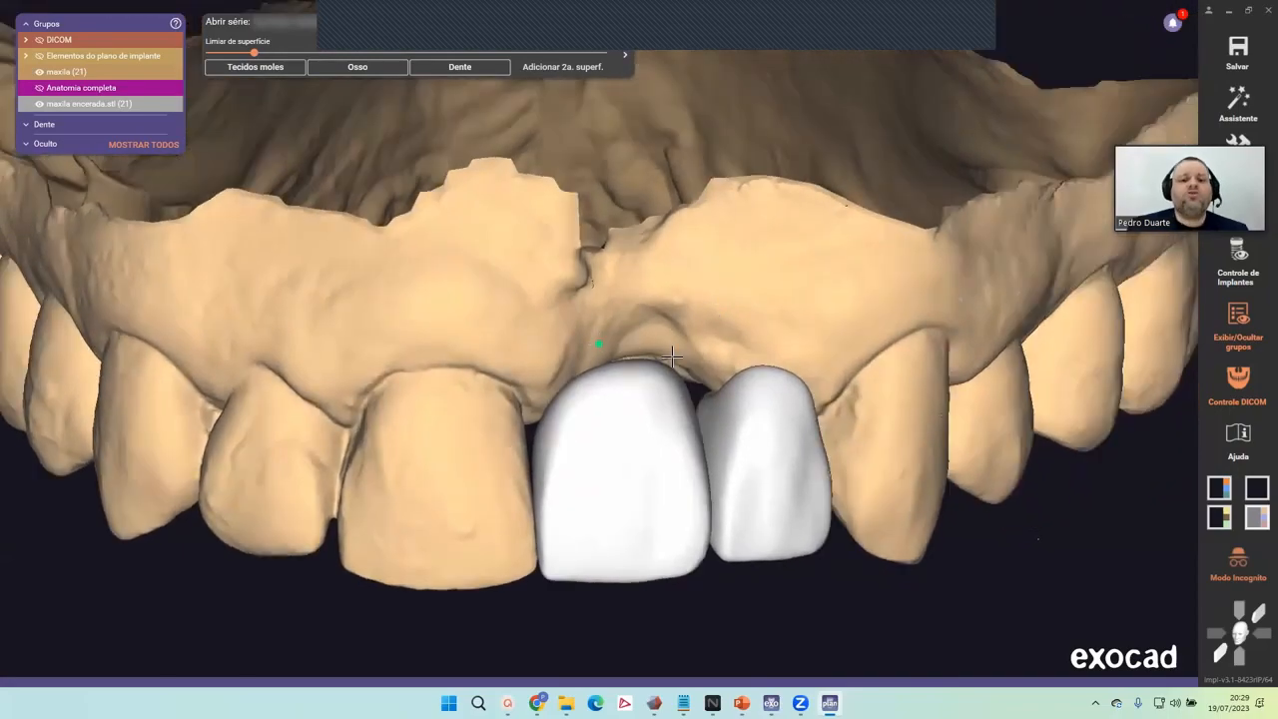
mouse_move(726, 303)
right_mouse_down()
mouse_move(728, 334)
mouse_move(754, 336)
mouse_move(744, 311)
right_mouse_up()
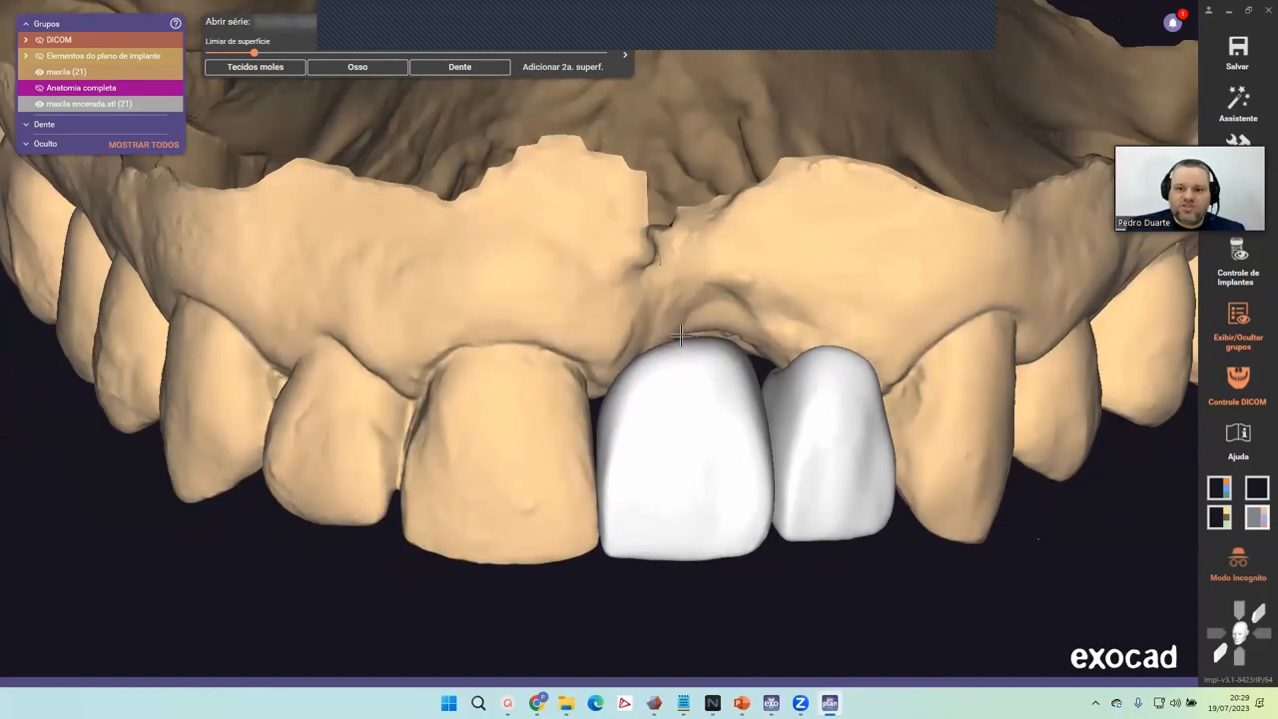
right_click_drag(679, 336, 640, 348)
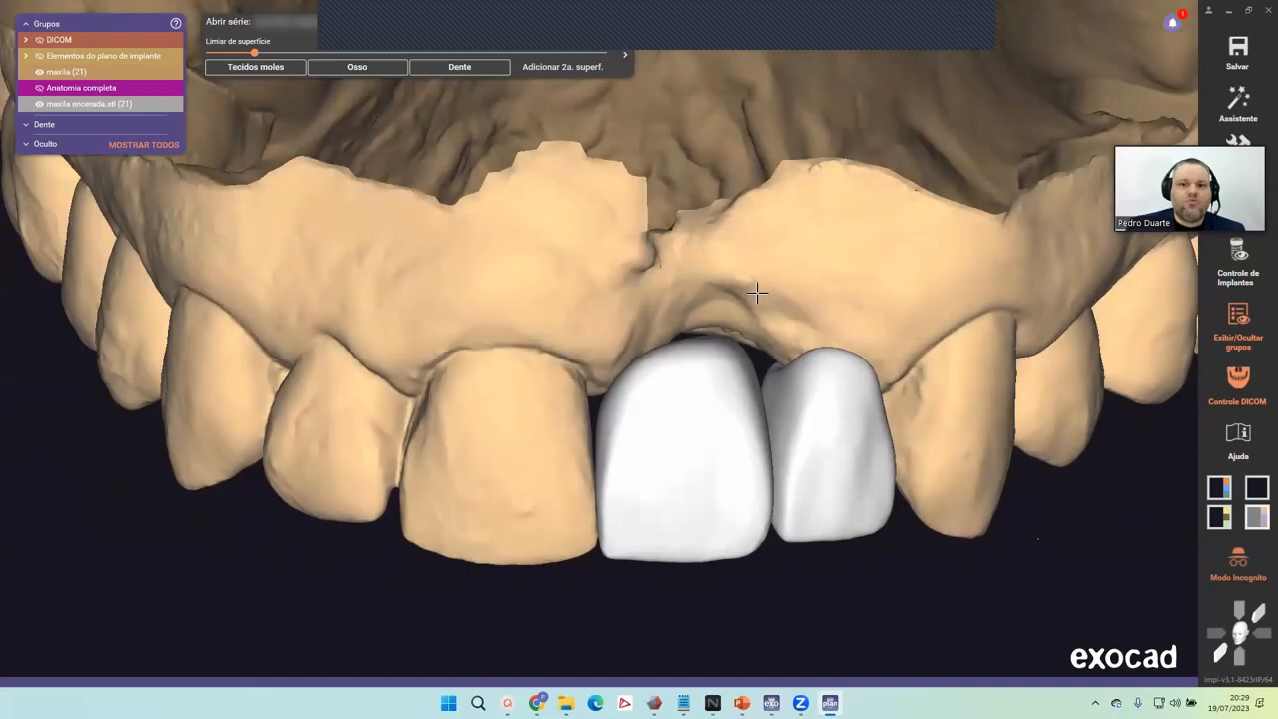
right_click_drag(759, 289, 756, 332)
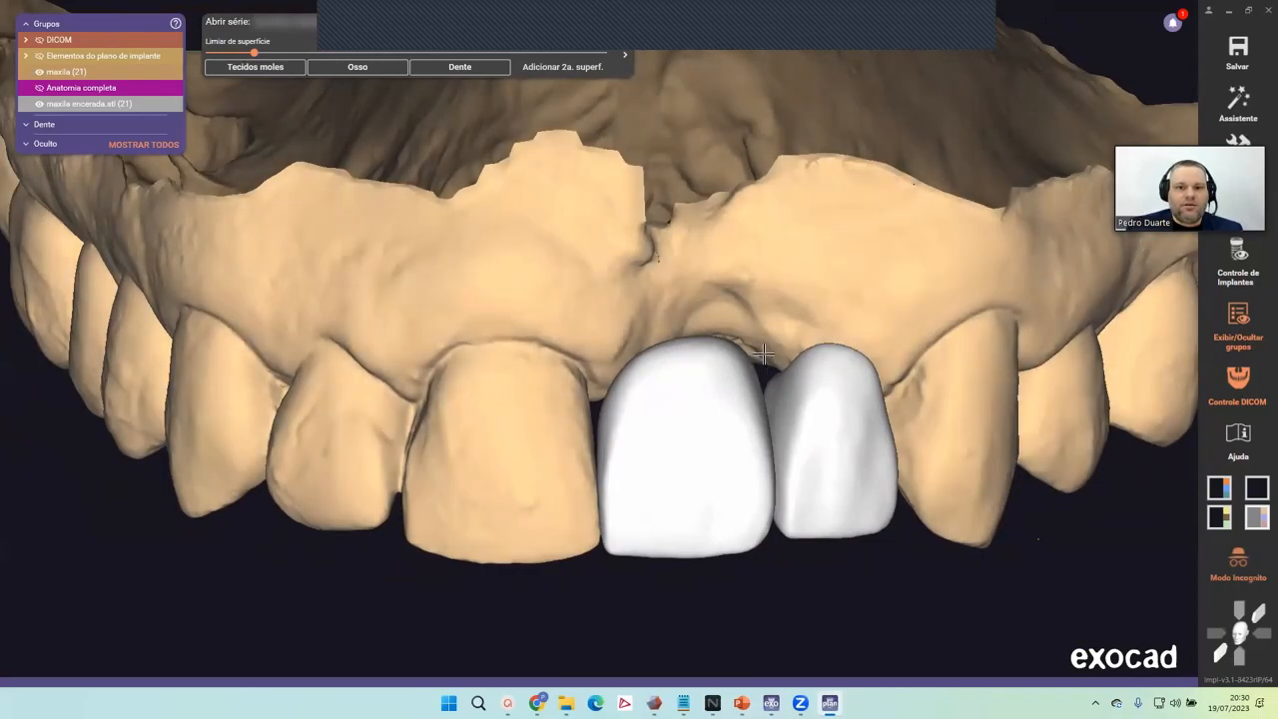
scroll(762, 352, "down", 3)
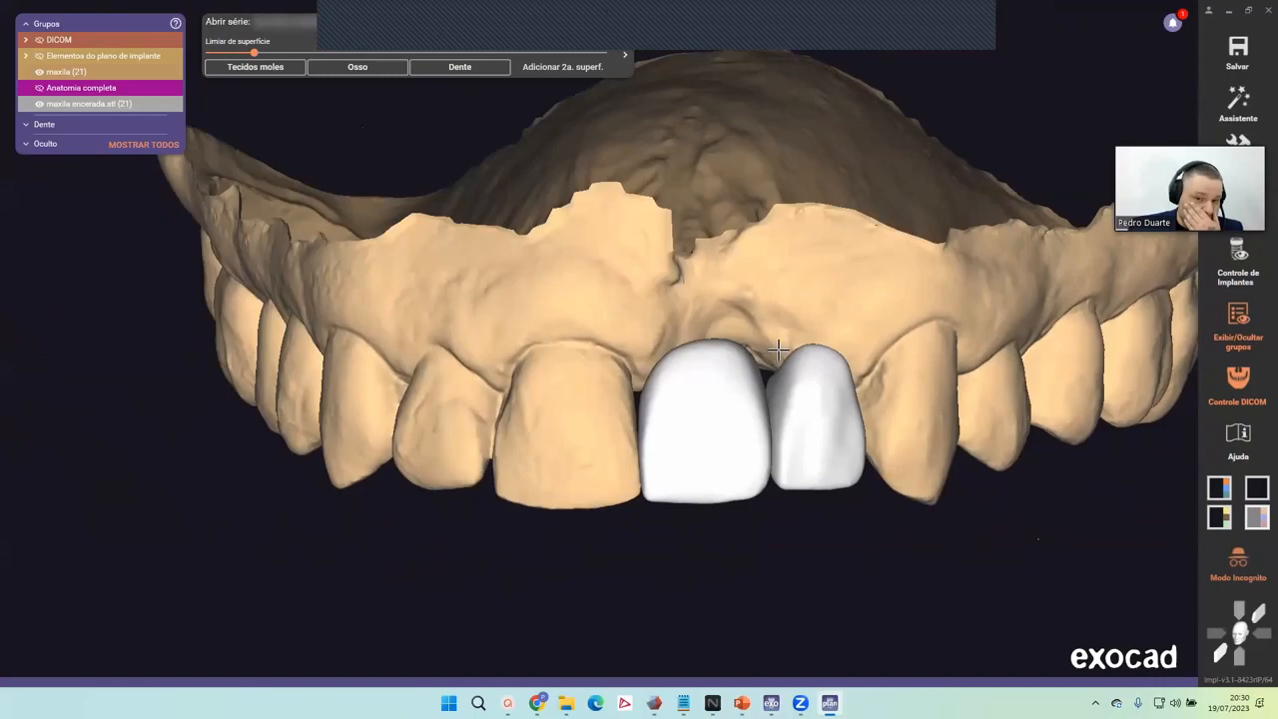
right_click_drag(778, 350, 719, 356)
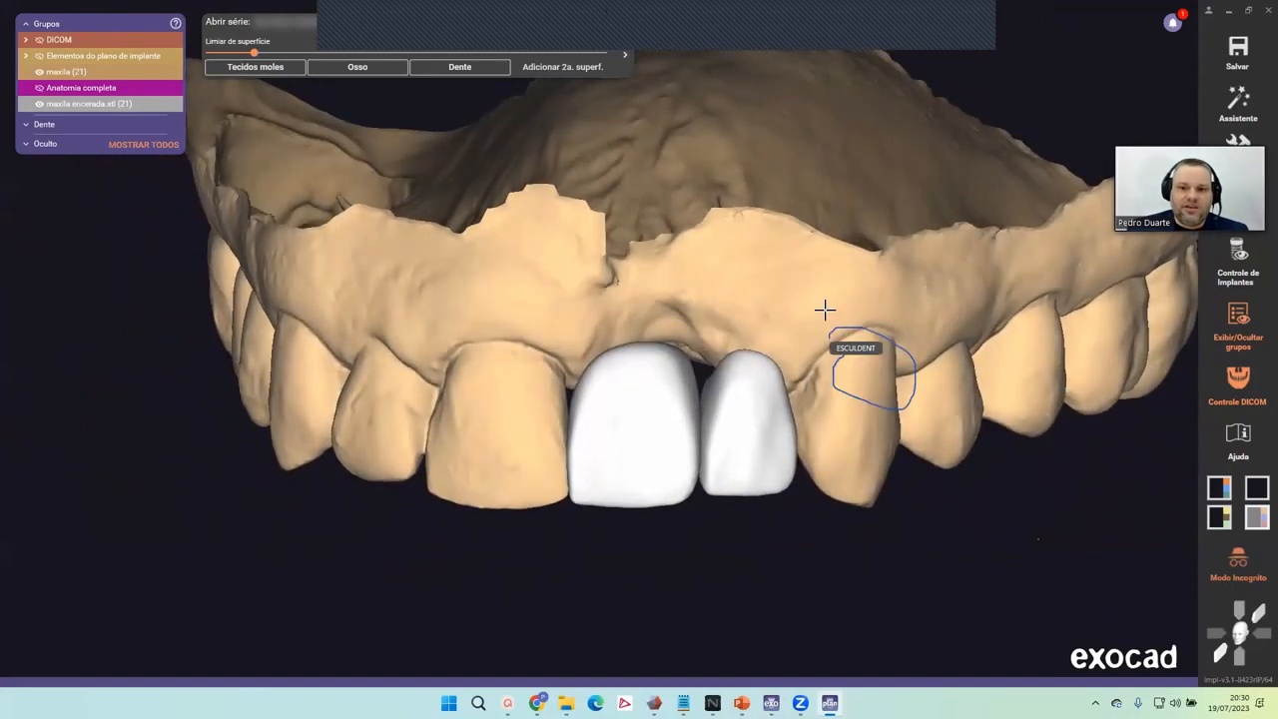
right_click_drag(825, 310, 799, 297)
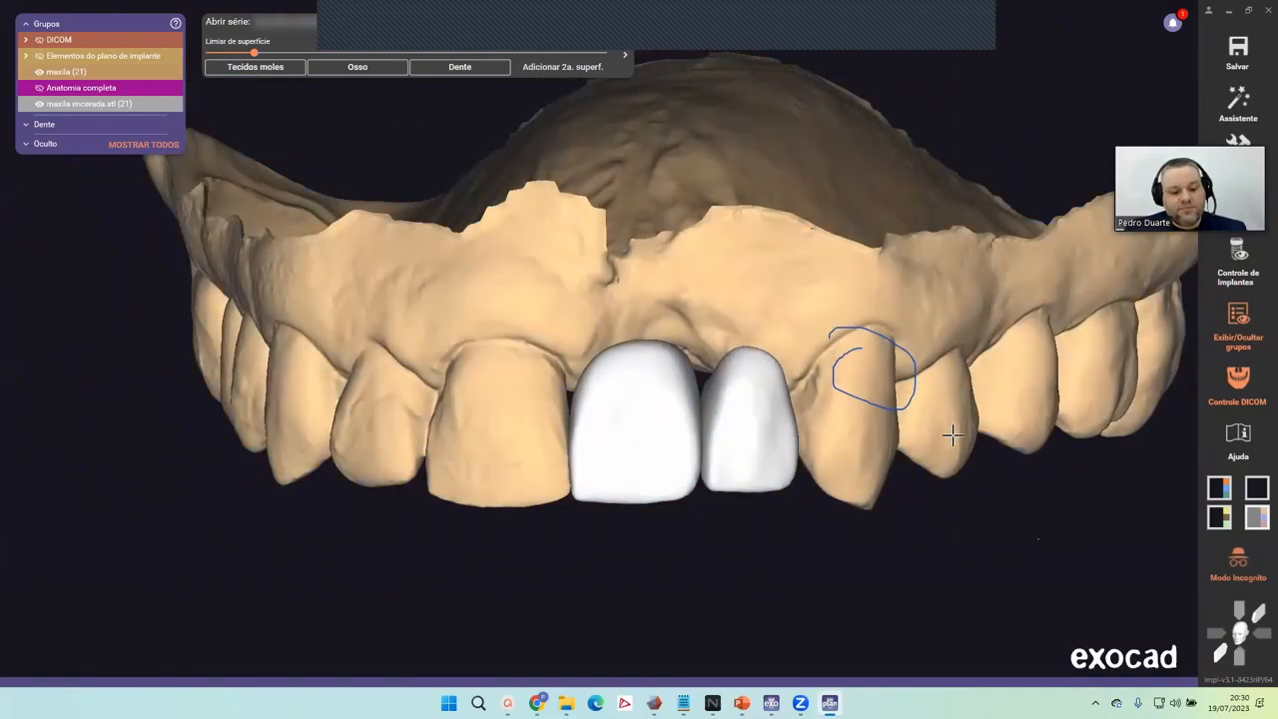
mouse_move(909, 457)
right_mouse_down()
mouse_move(913, 431)
mouse_move(892, 408)
right_mouse_up()
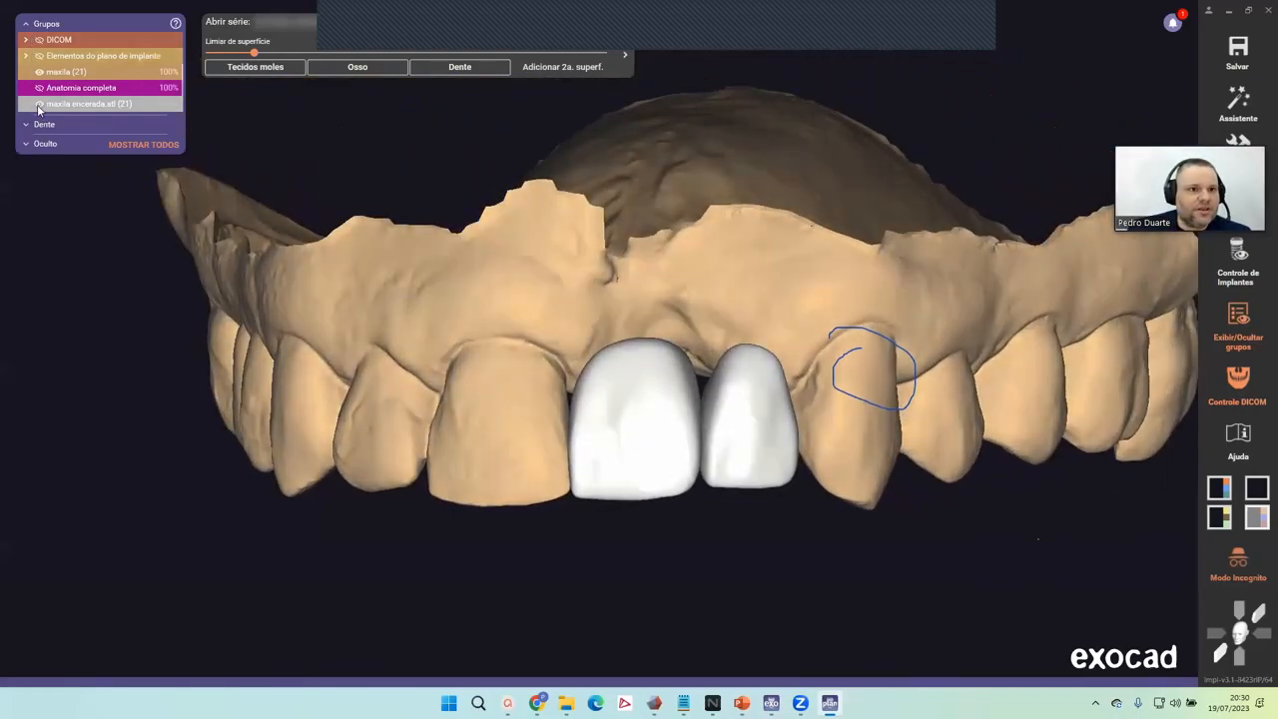
Hide the maxila encerada wax-up and view the generic model tooth against the maxila scan for comparison.
left_click(40, 72)
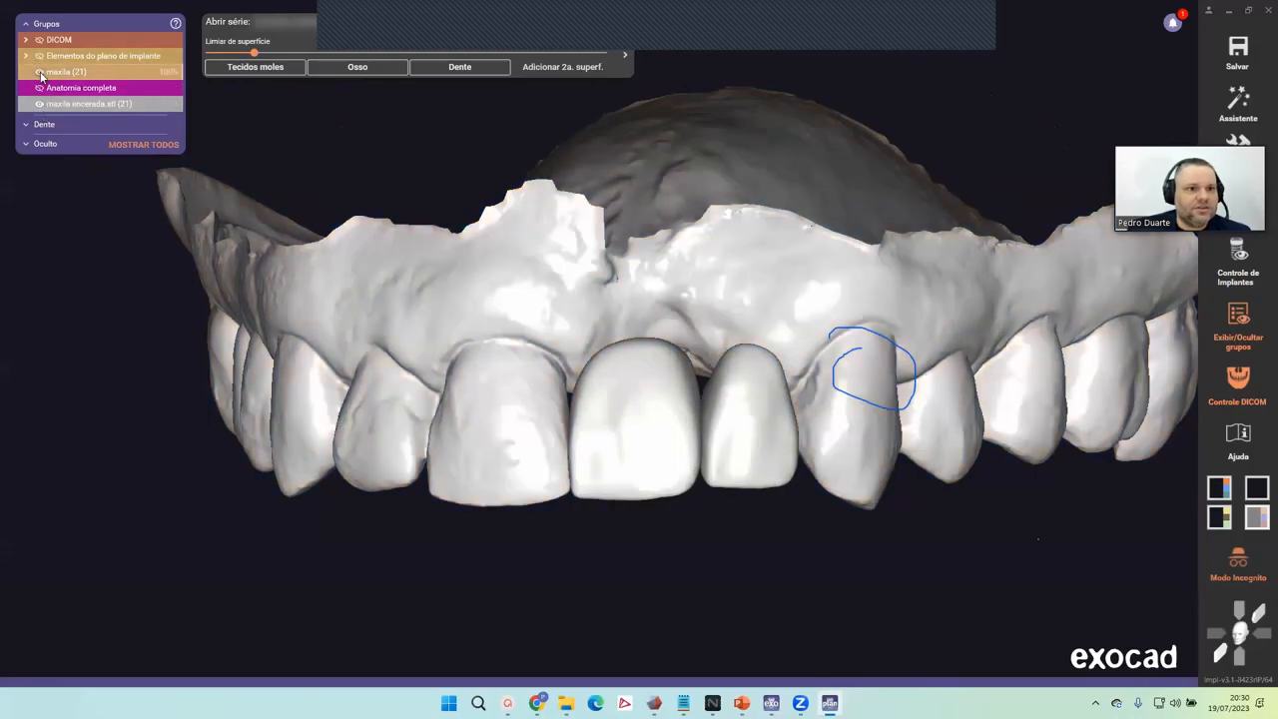
left_click(40, 103)
left_click(40, 88)
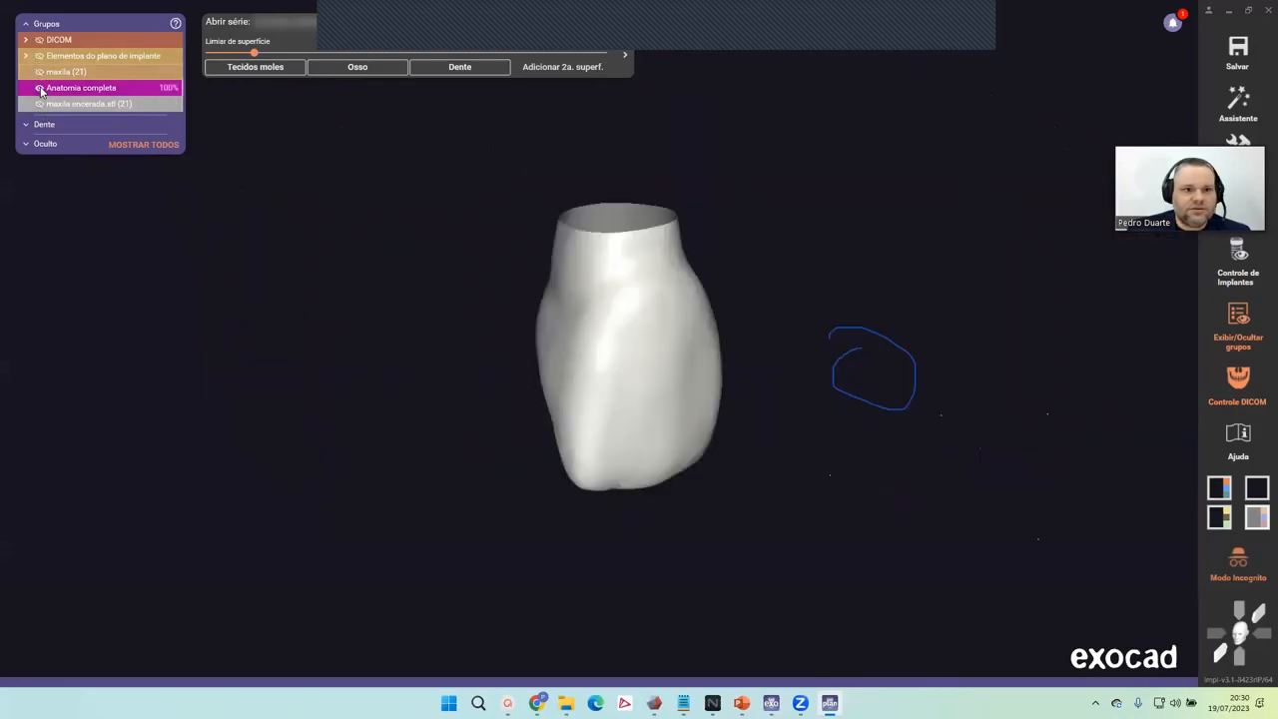
left_click(40, 72)
right_click_drag(753, 359, 852, 374)
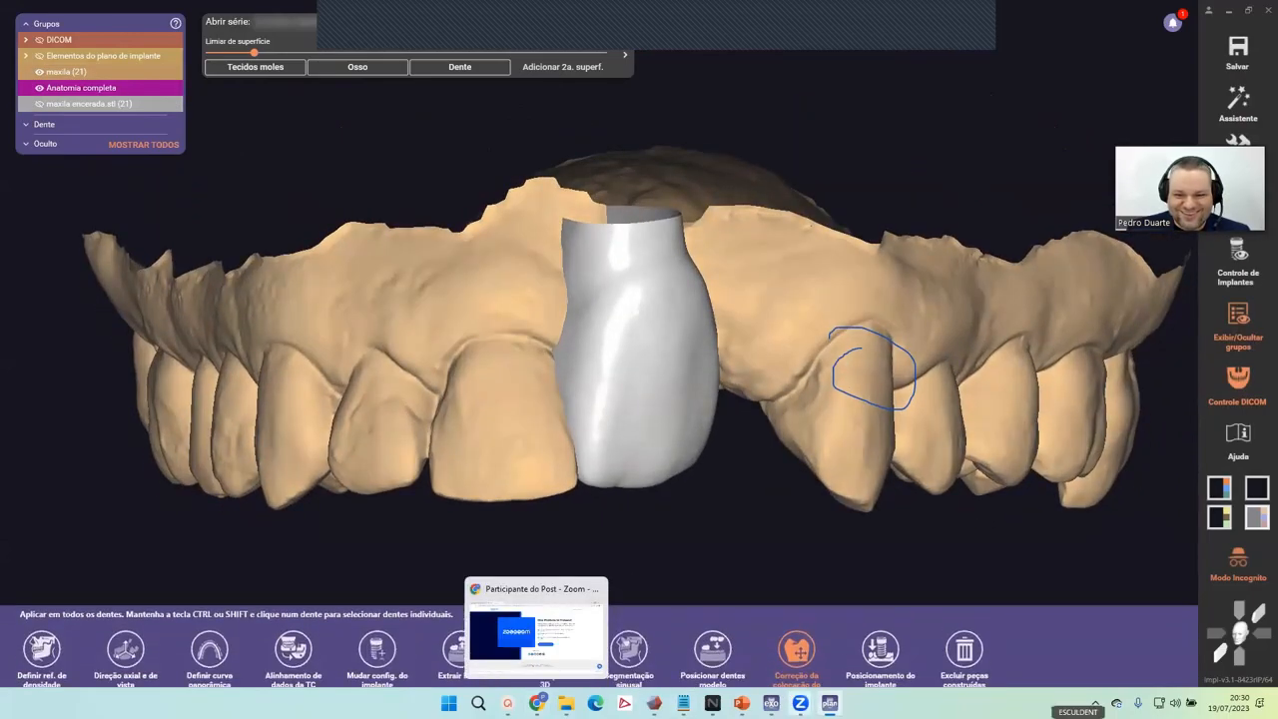
mouse_move(800, 703)
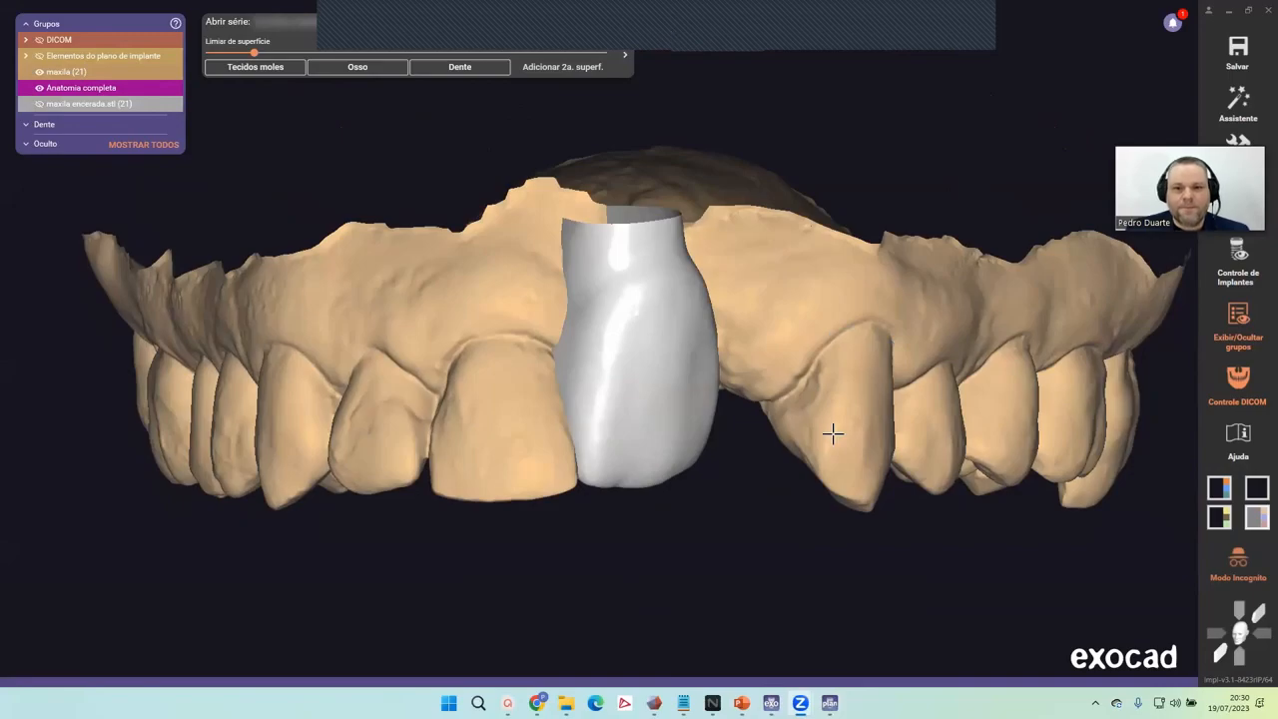
right_click_drag(833, 434, 829, 430)
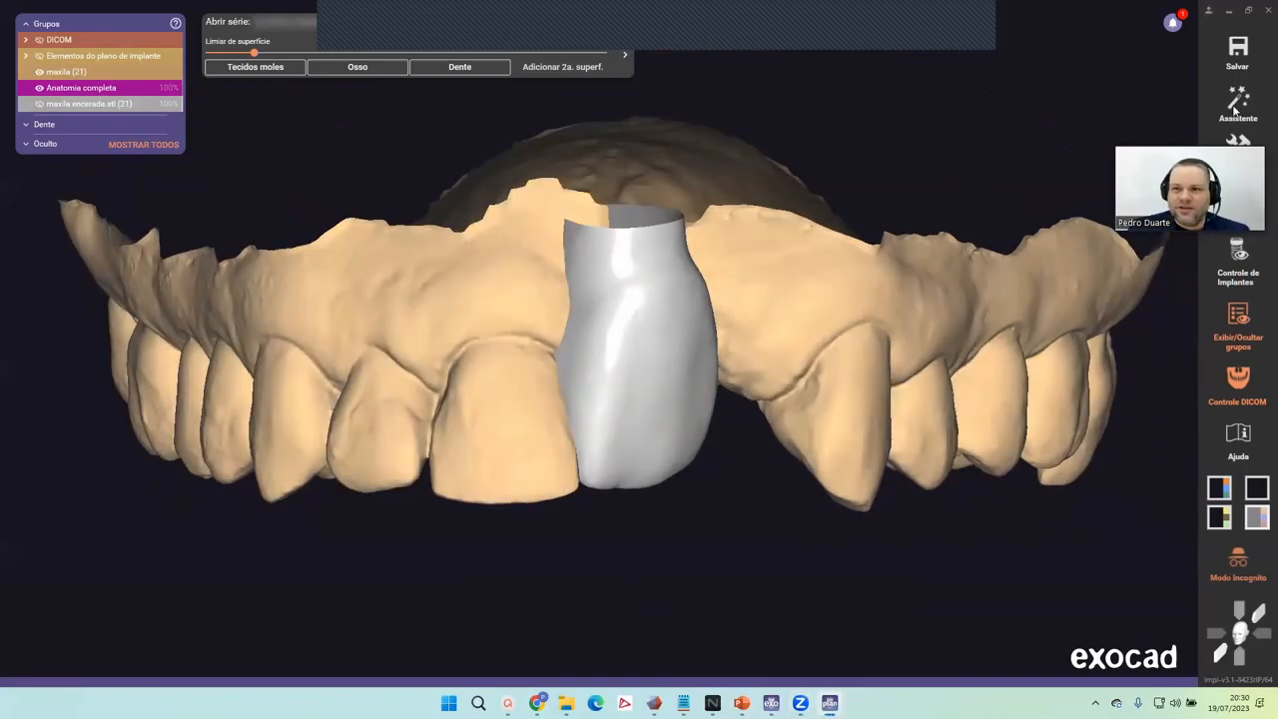
Return to the assistant and advance past tooth 21's model positioning and placement correction stages.
left_click(1238, 111)
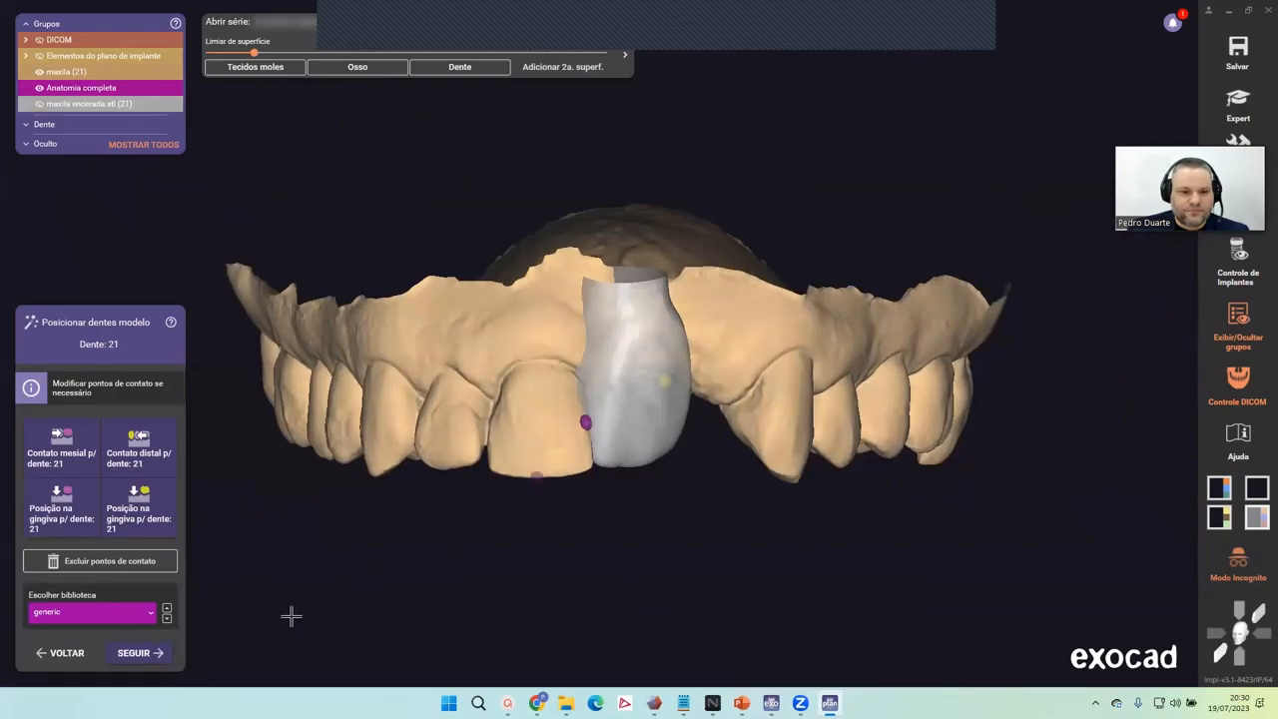
left_click(160, 653)
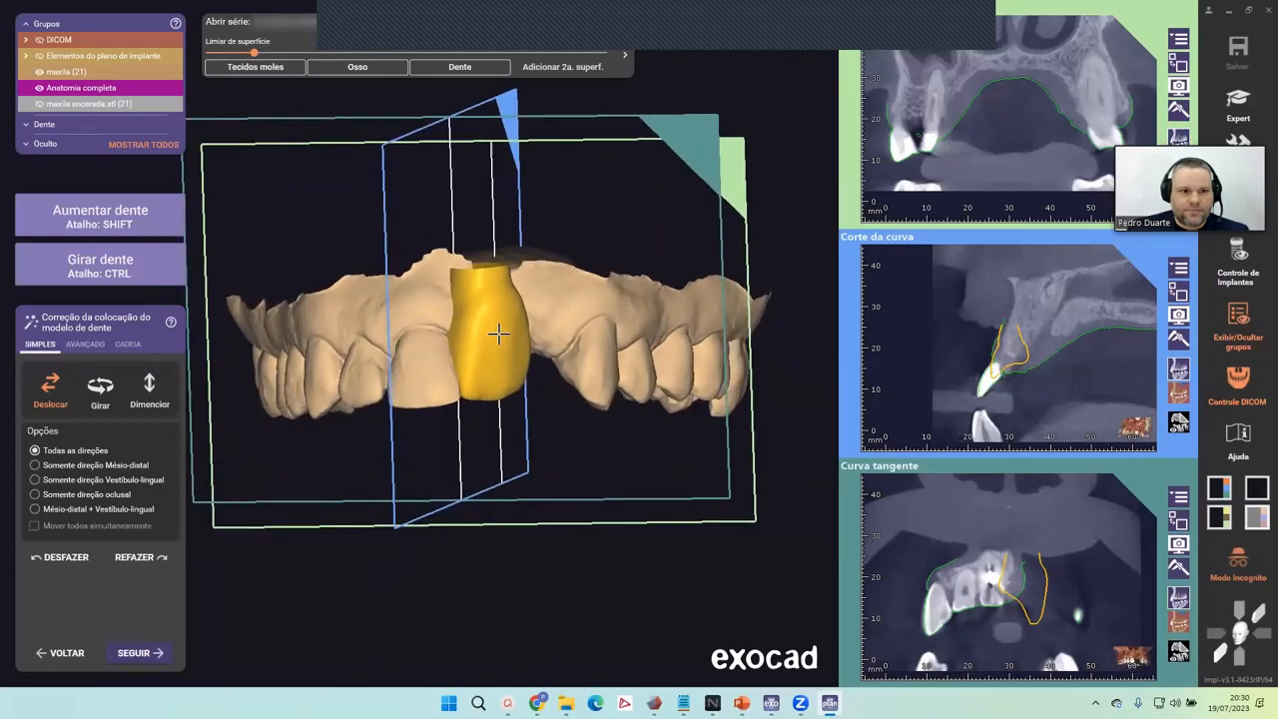
left_click(141, 653)
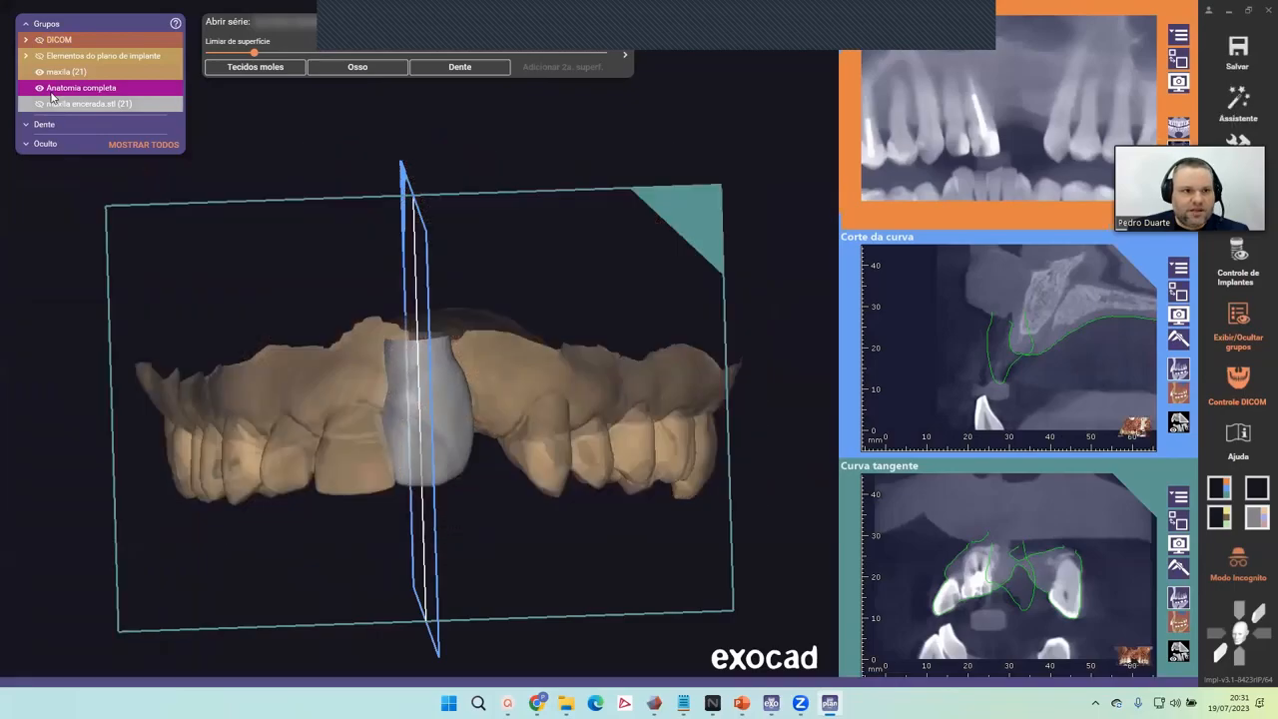
Replace the displayed full-anatomy tooth with the maxila encerada wax-up and make the maxila scan fully opaque.
left_click(55, 88)
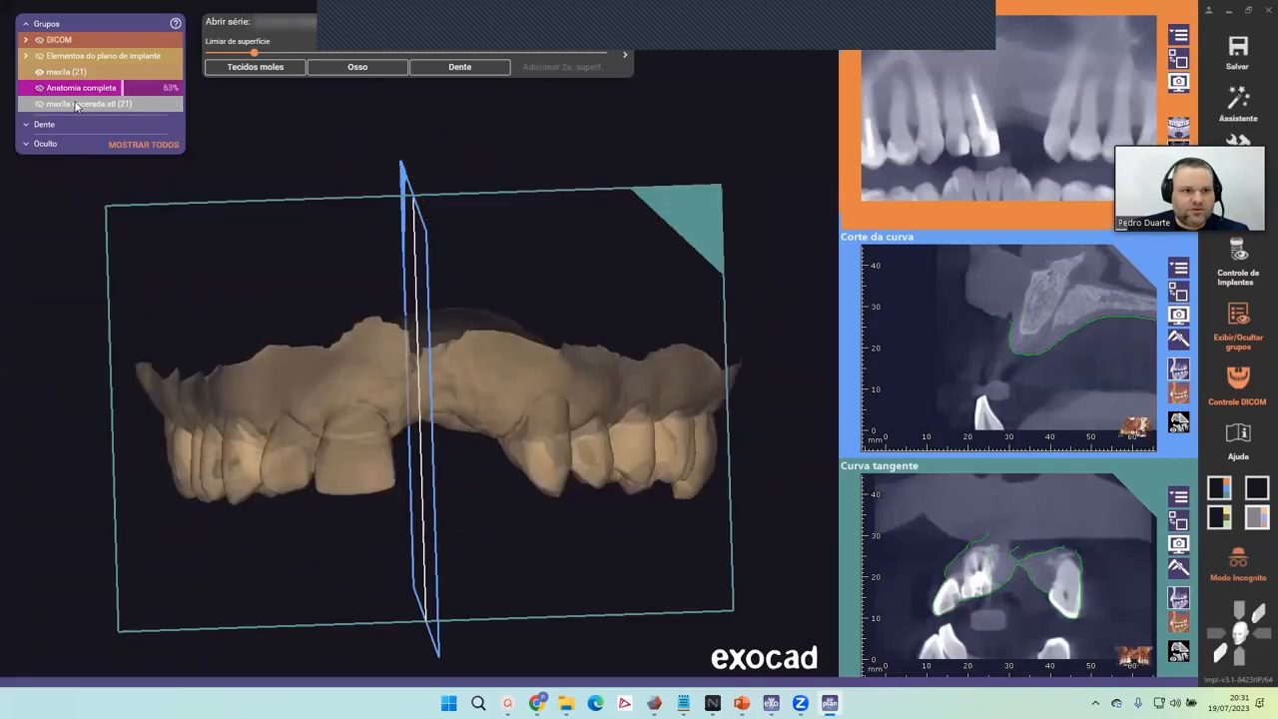
left_click(75, 104)
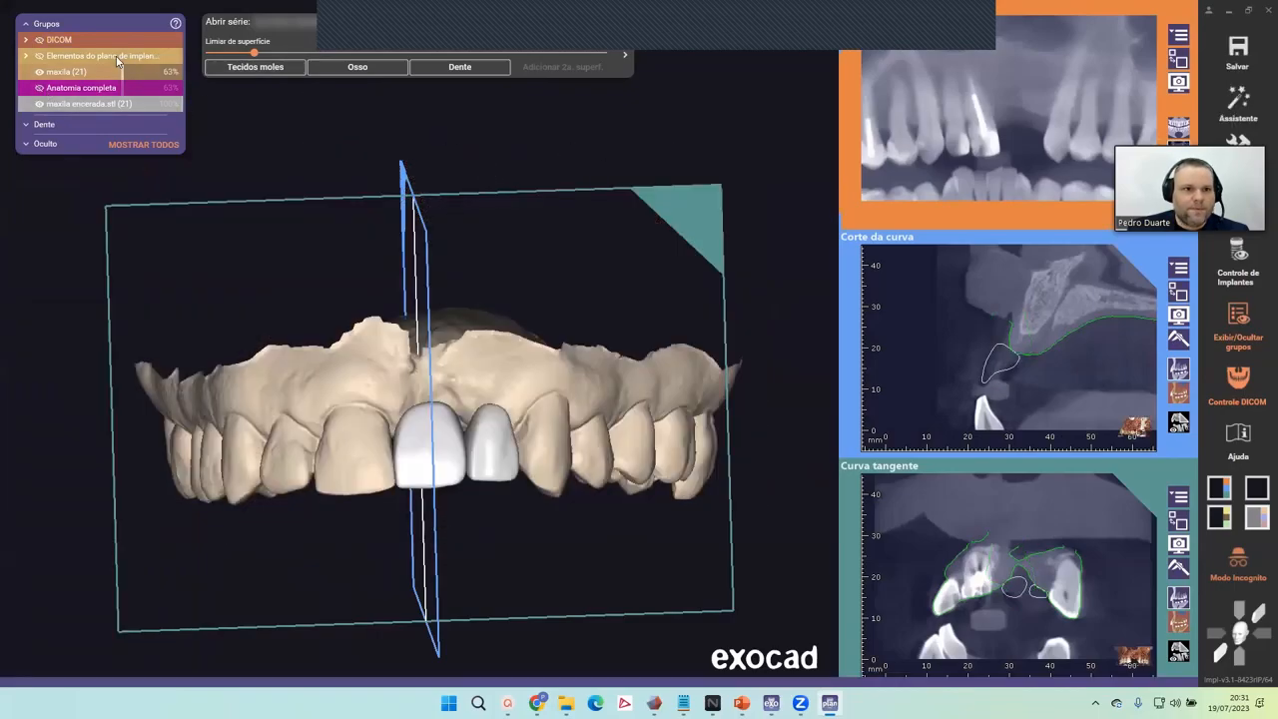
left_click_drag(159, 72, 232, 70)
right_click_drag(447, 260, 631, 383)
scroll(662, 428, "up", 3)
scroll(639, 404, "down", 2)
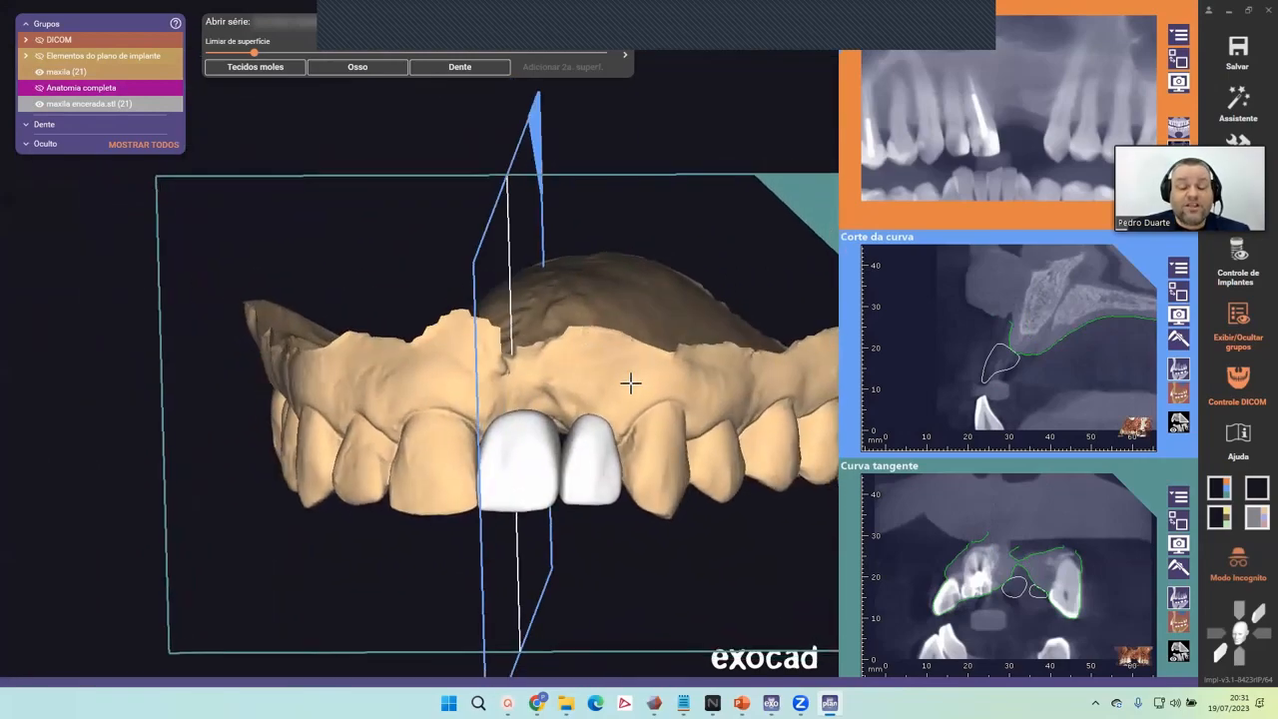
middle_click_drag(636, 389, 625, 345)
right_click_drag(625, 345, 600, 369)
scroll(600, 369, "up", 3)
middle_click_drag(582, 371, 568, 299)
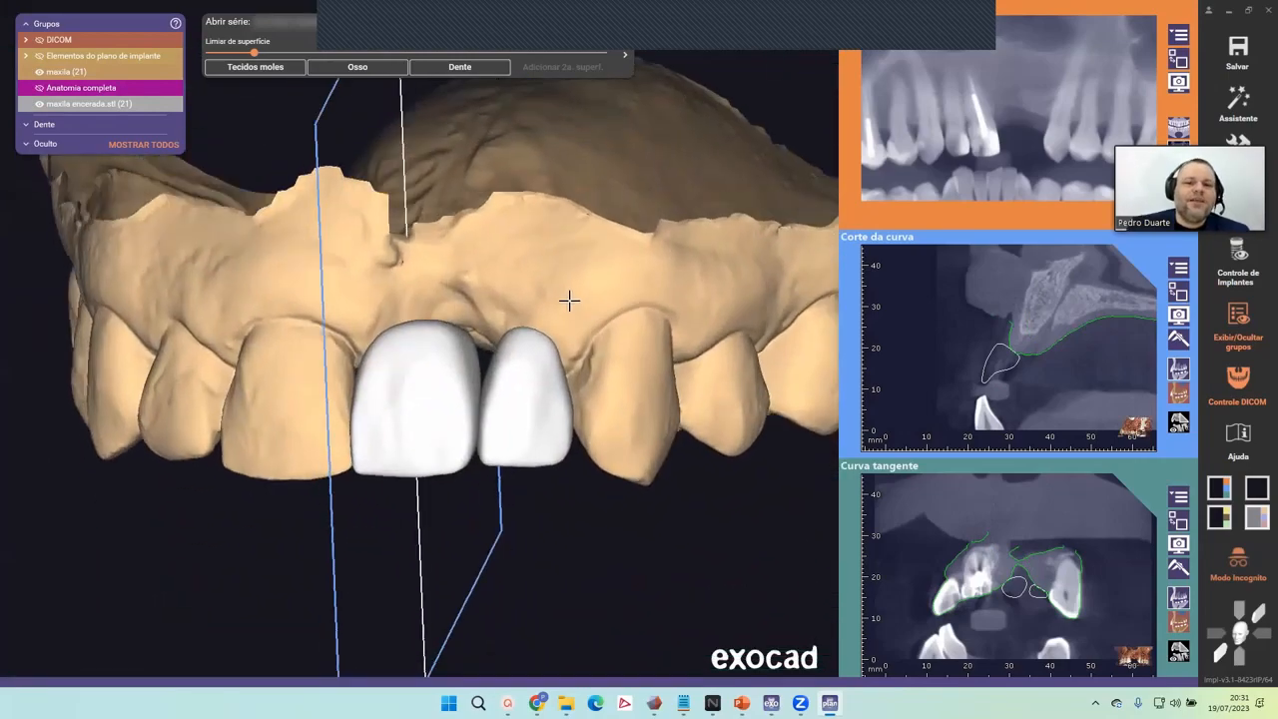
Examine the waxed teeth's contours and fit in the gap from the front and side, without the groups list over the model.
right_click_drag(568, 299, 568, 300)
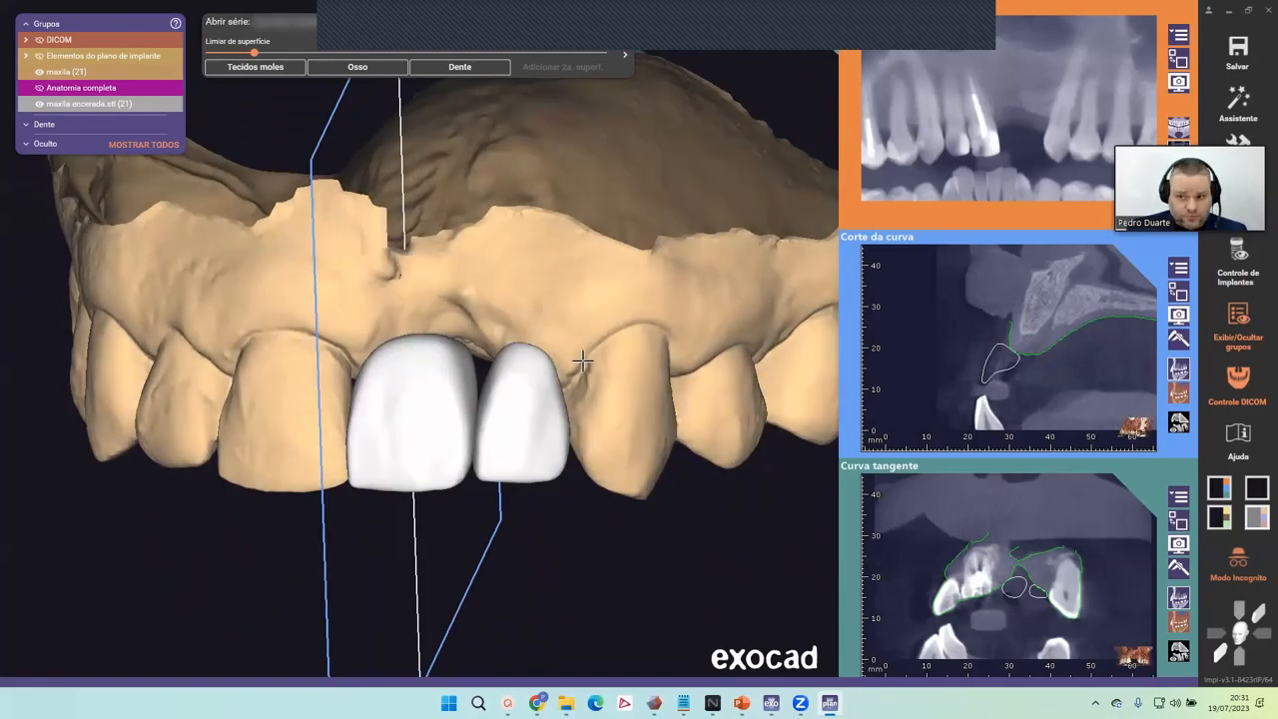
left_click(1251, 340)
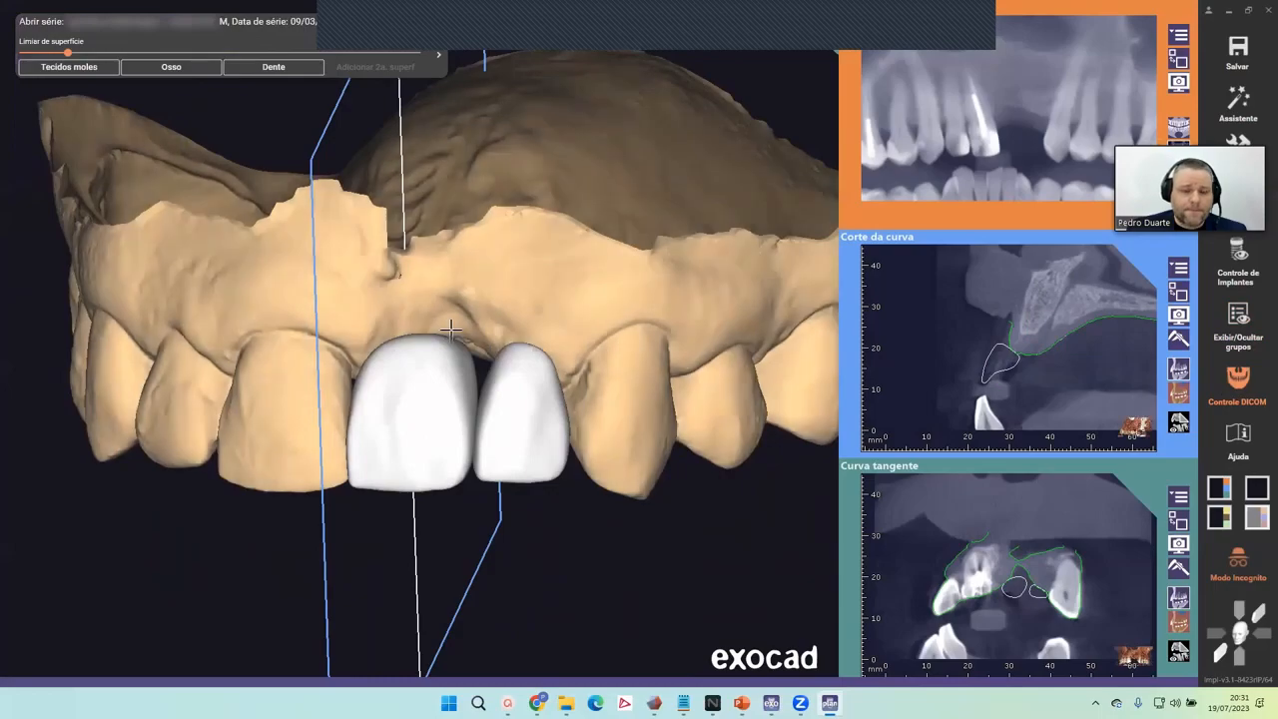
scroll(467, 324, "up", 3)
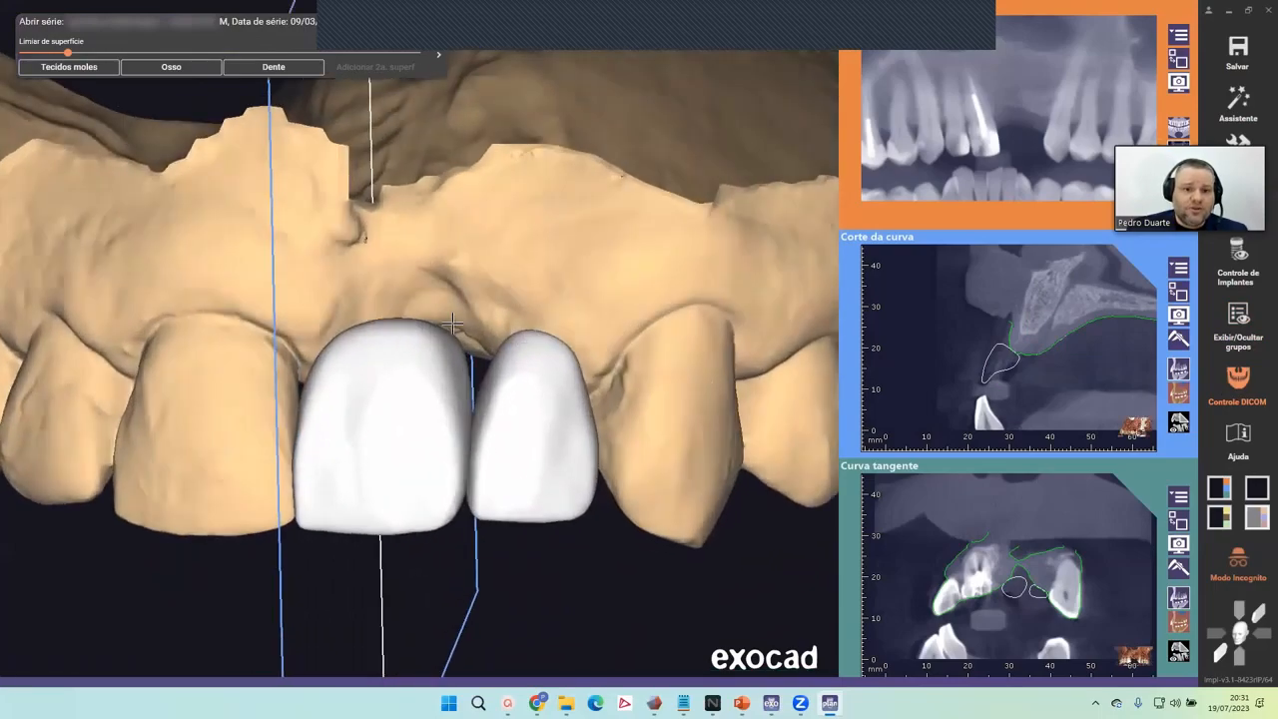
mouse_move(539, 340)
right_mouse_down()
mouse_move(440, 308)
mouse_move(645, 353)
mouse_move(348, 350)
mouse_move(315, 328)
mouse_move(337, 320)
mouse_move(490, 340)
mouse_move(543, 371)
mouse_move(471, 371)
mouse_move(476, 337)
mouse_move(523, 342)
right_mouse_up()
scroll(470, 371, "up", 5)
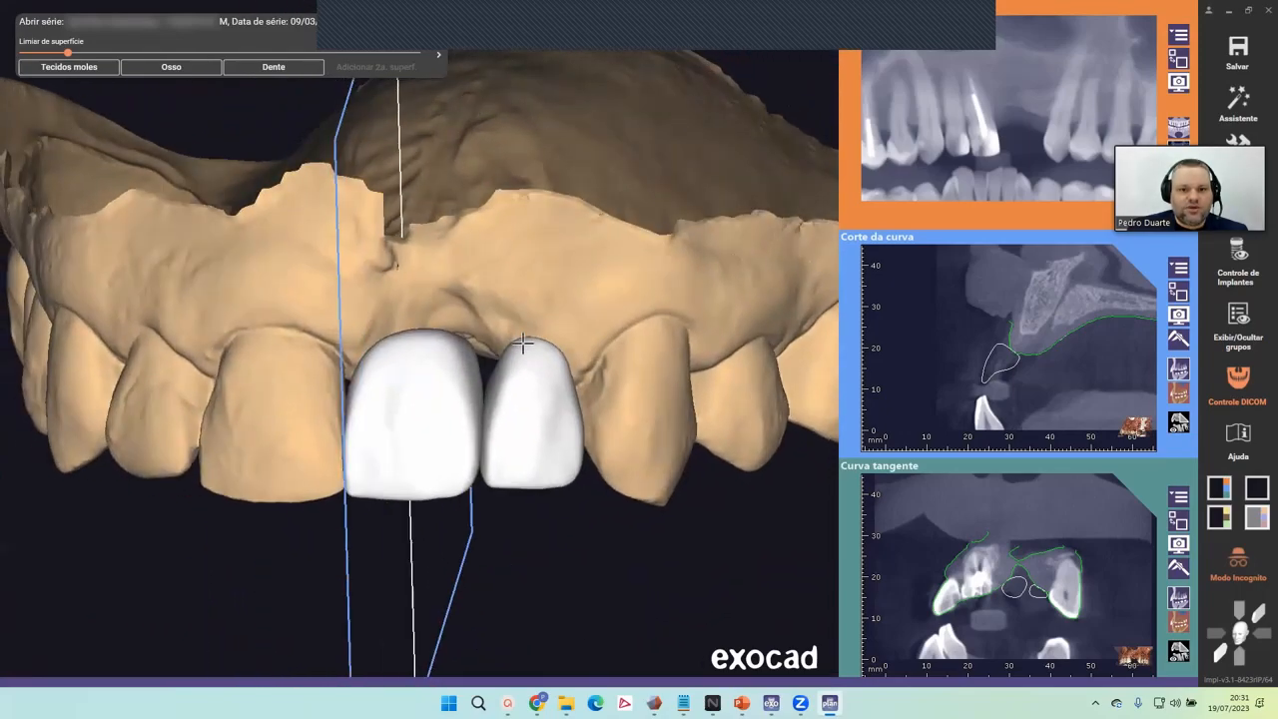
scroll(432, 339, "down", 3)
right_click_drag(432, 340, 552, 299)
right_click(585, 326)
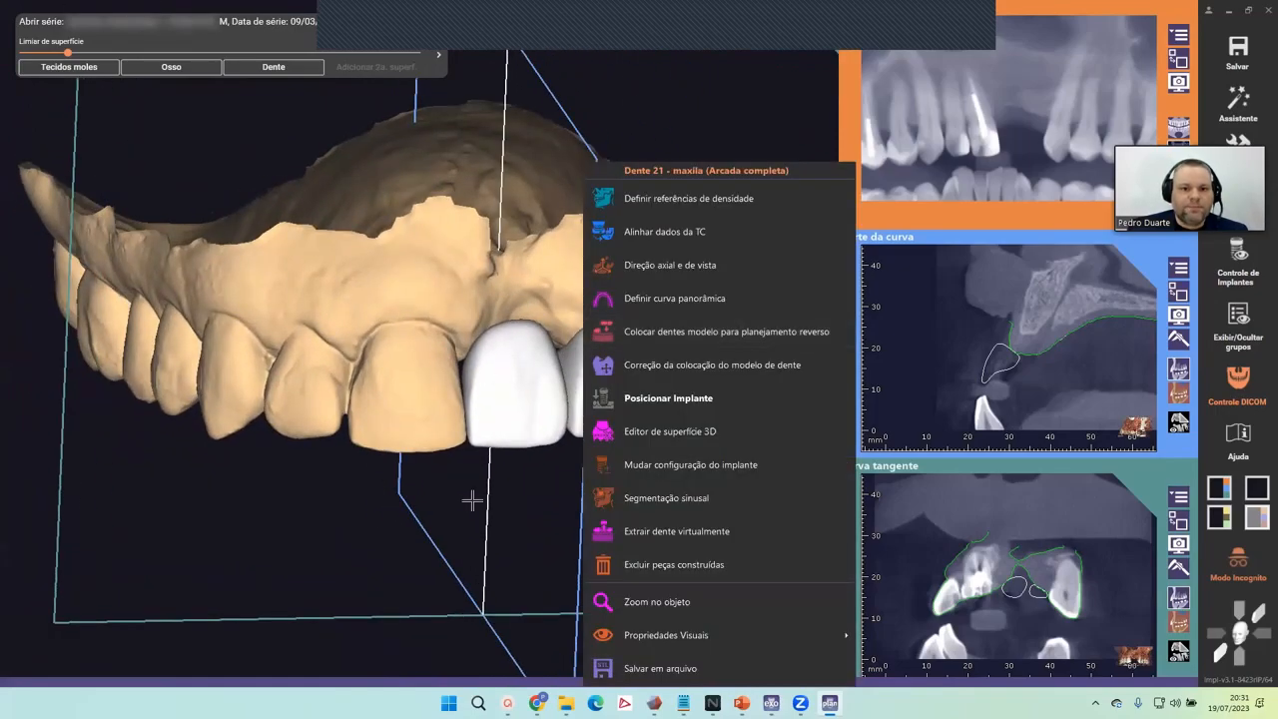
right_click_drag(474, 499, 586, 483)
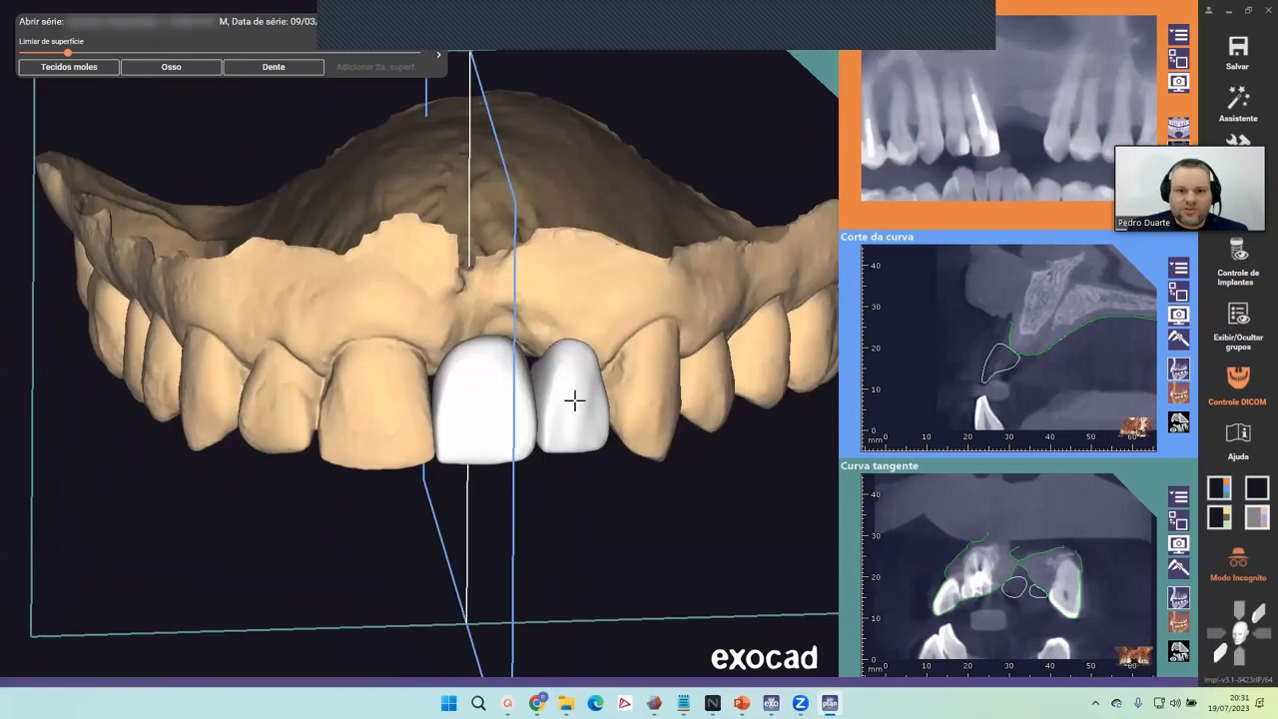
mouse_move(574, 401)
right_mouse_down()
mouse_move(570, 424)
mouse_move(581, 413)
right_mouse_up()
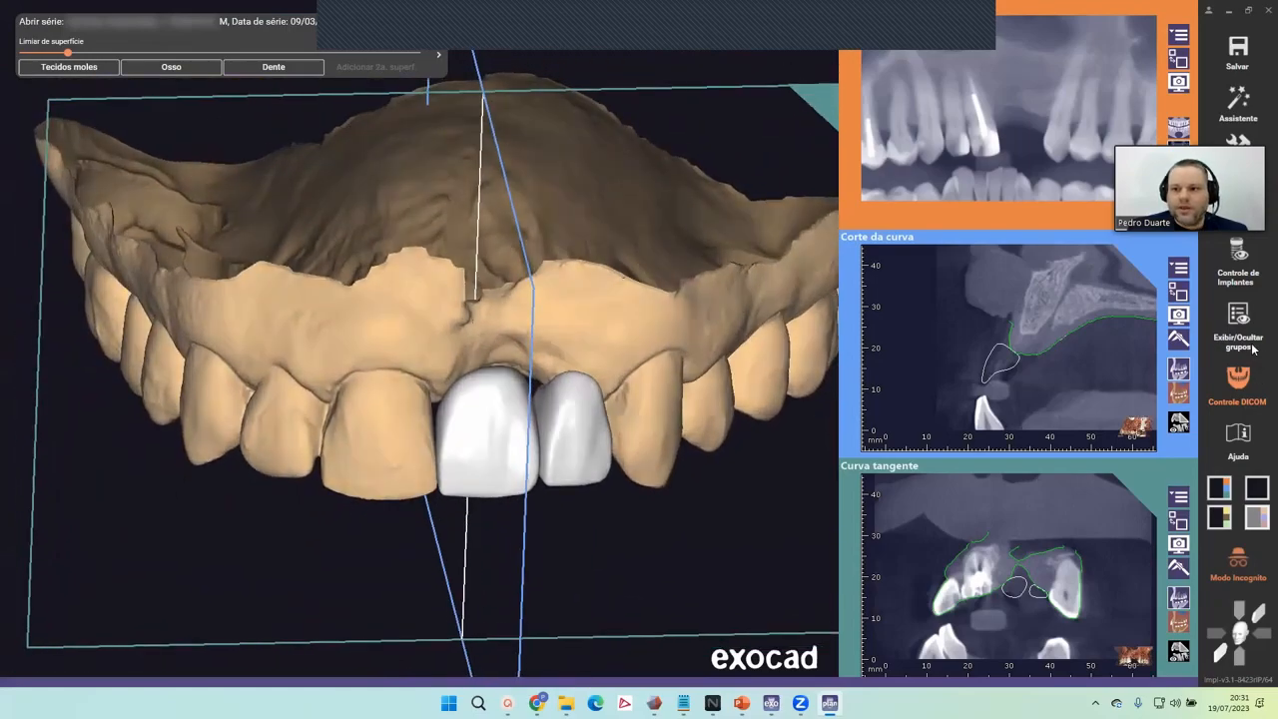
Check tooth 21's full-anatomy model against the wax-up, hide it, and inspect the waxed teeth from the occlusal and frontal sides.
left_click(1238, 337)
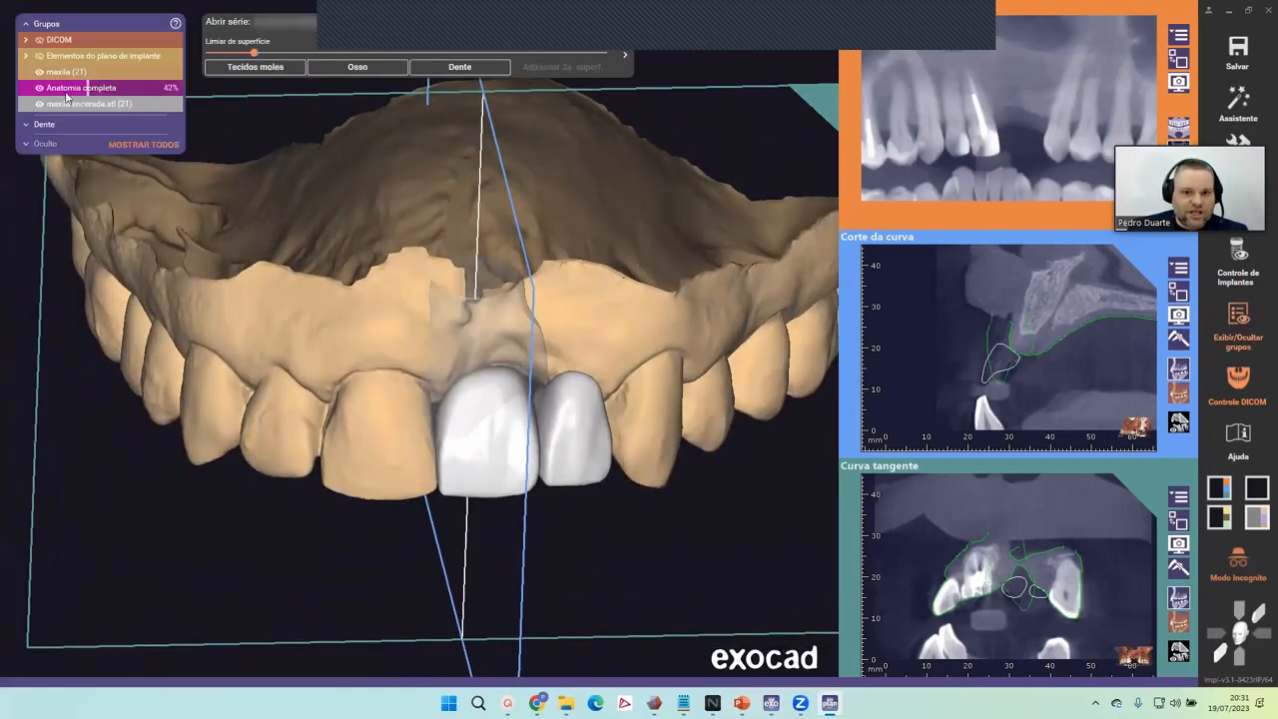
left_click_drag(129, 110, 469, 125)
right_click_drag(620, 539, 619, 365)
middle_click_drag(619, 365, 617, 548)
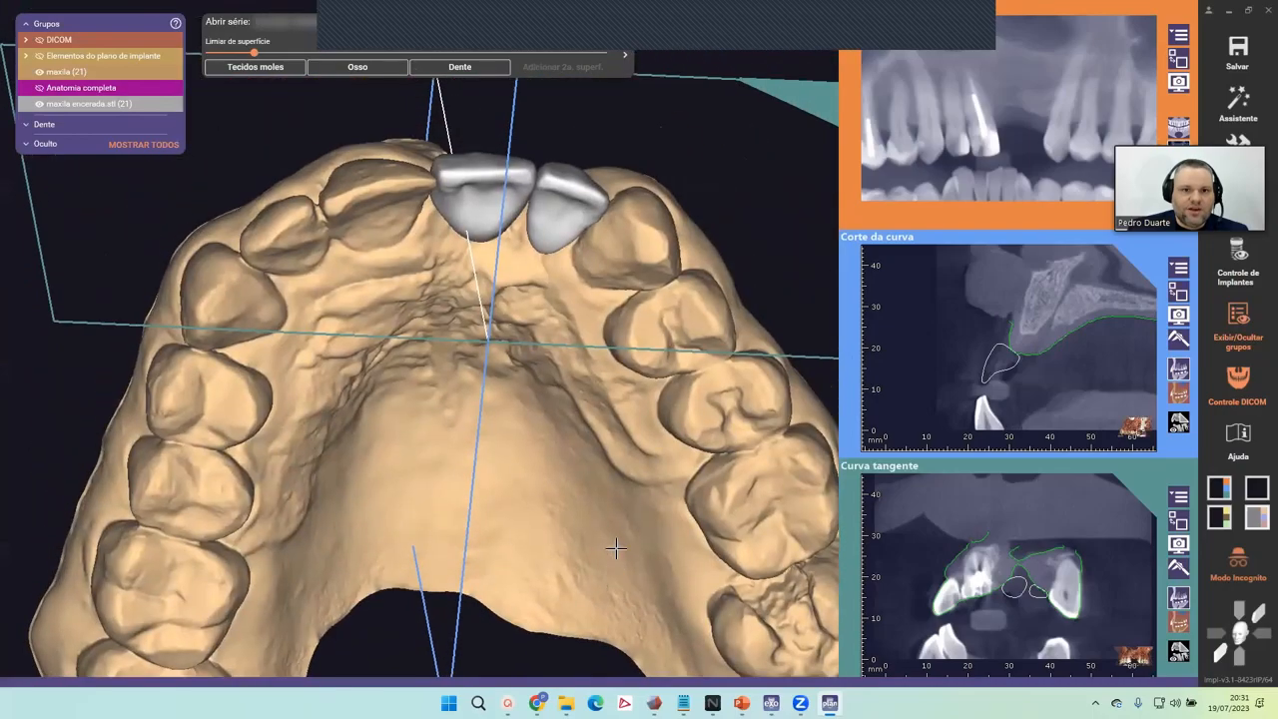
right_click_drag(616, 548, 577, 297)
scroll(553, 397, "down", 4)
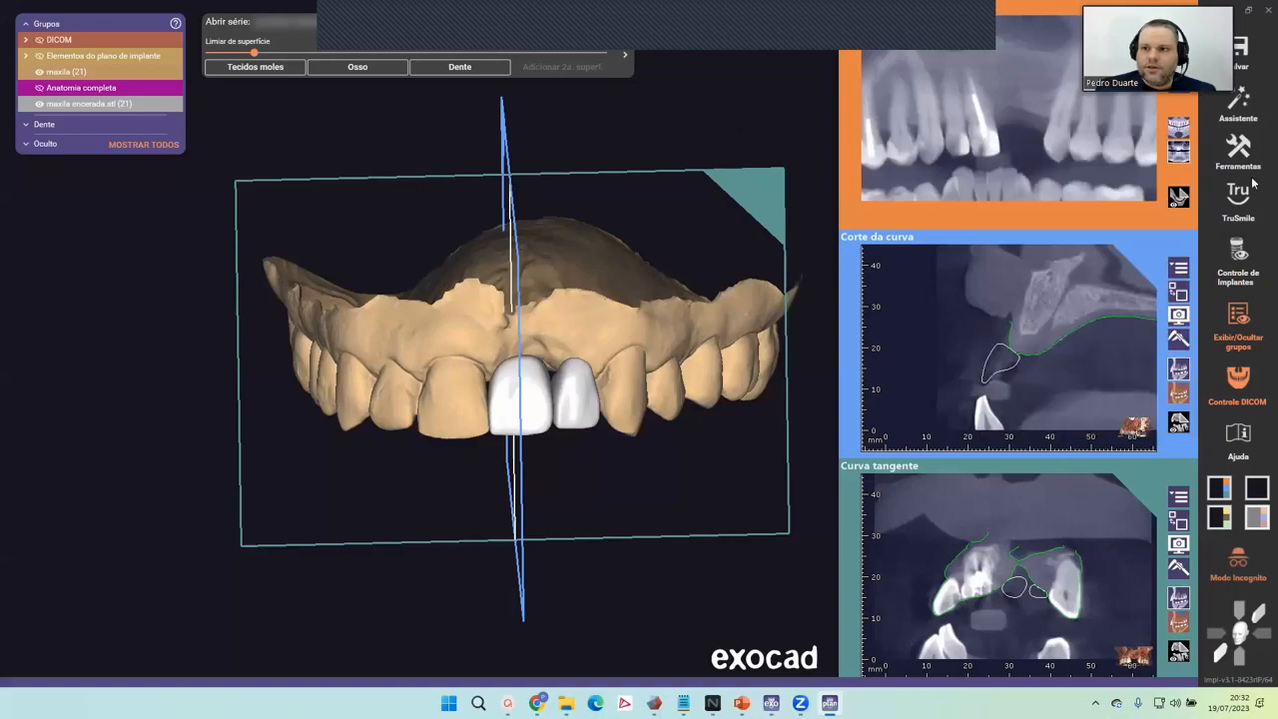
Resume the assistant at implant positioning and display the maxila encerada wax-up instead of the full-anatomy tooth.
left_click(1243, 108)
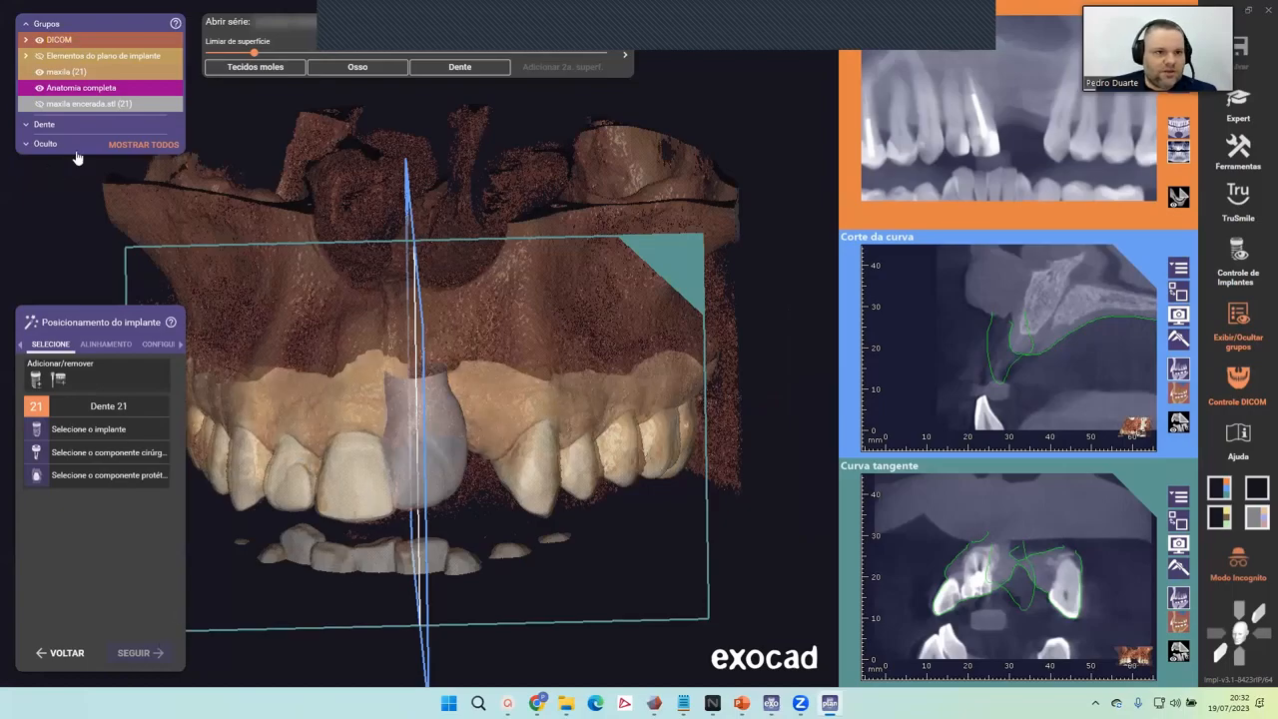
left_click(55, 90)
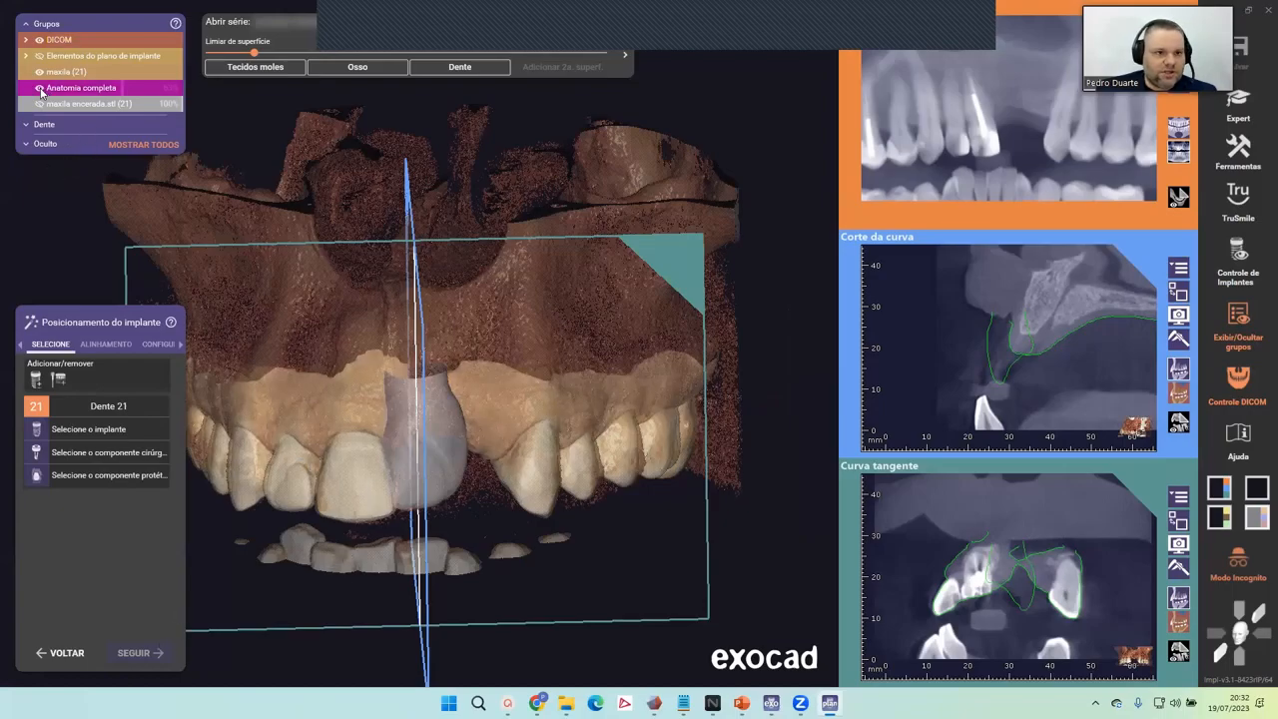
left_click(108, 103)
middle_click_drag(482, 362, 610, 359)
right_click_drag(610, 359, 482, 400)
middle_click_drag(578, 356, 555, 328)
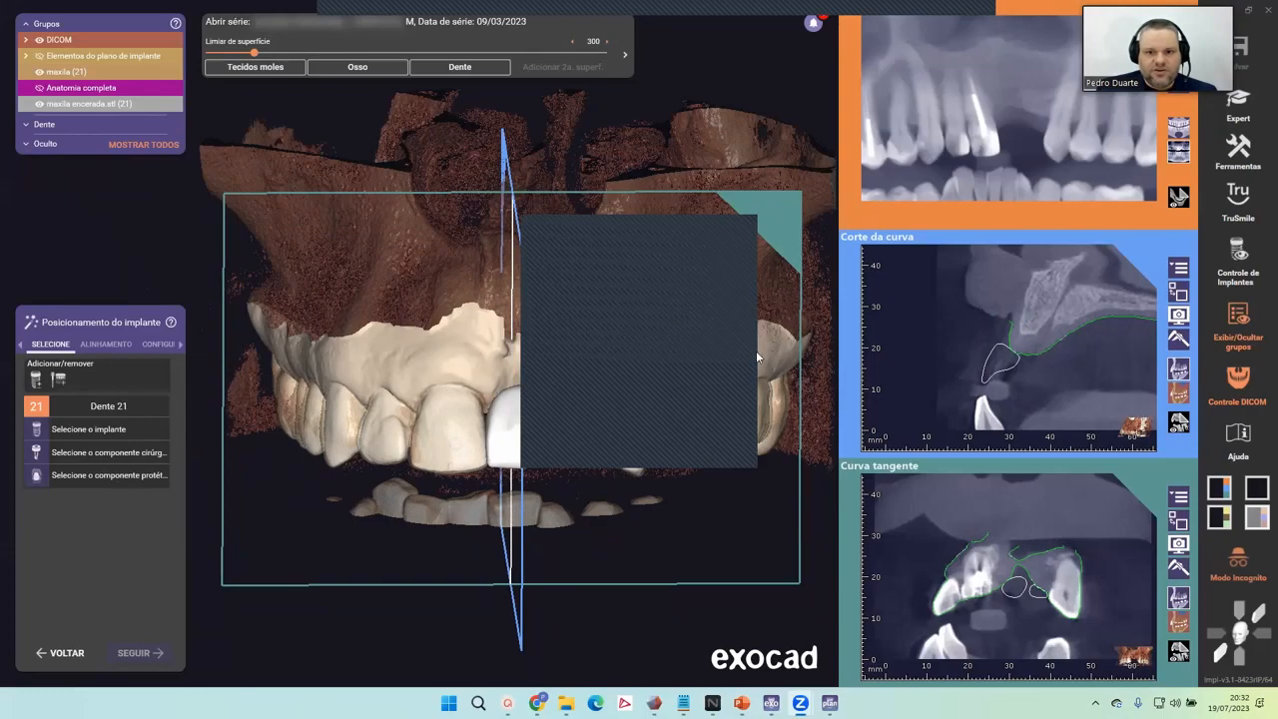
left_click(682, 231)
right_click_drag(588, 350, 533, 349)
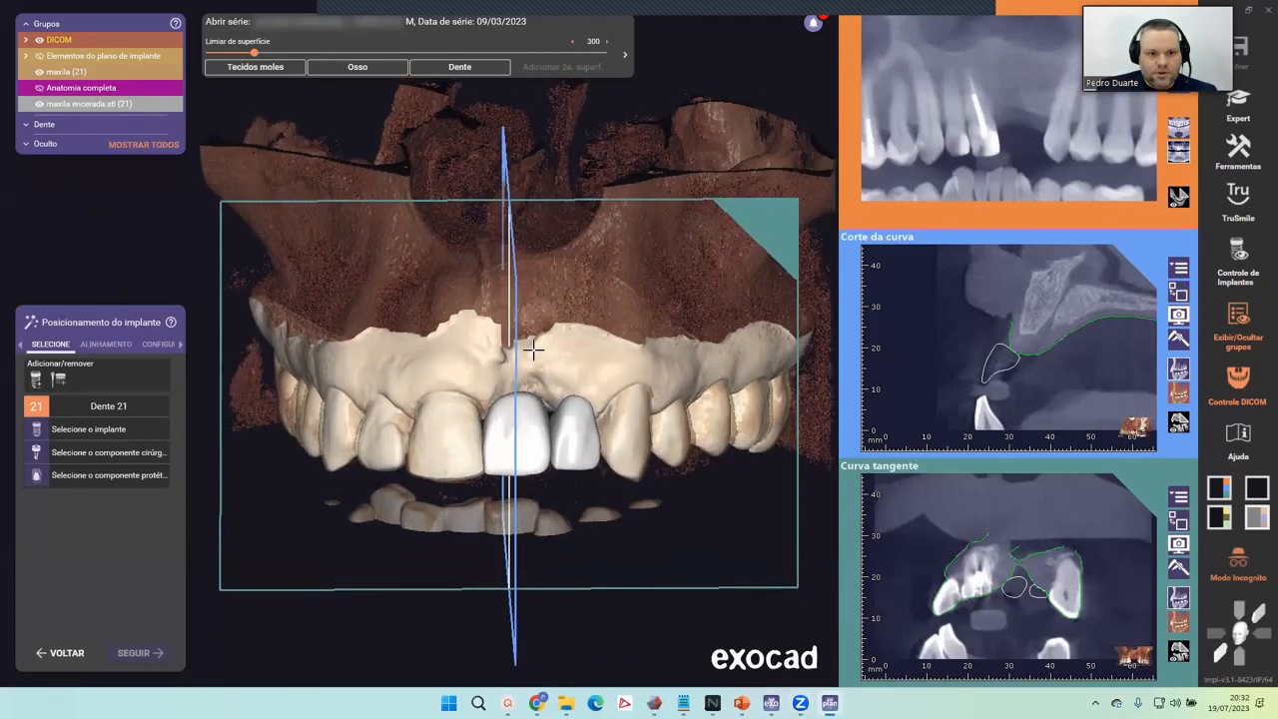
Open the implant library for tooth 21 and filter the implant systems to Neodent ones for guided surgery.
left_click(88, 429)
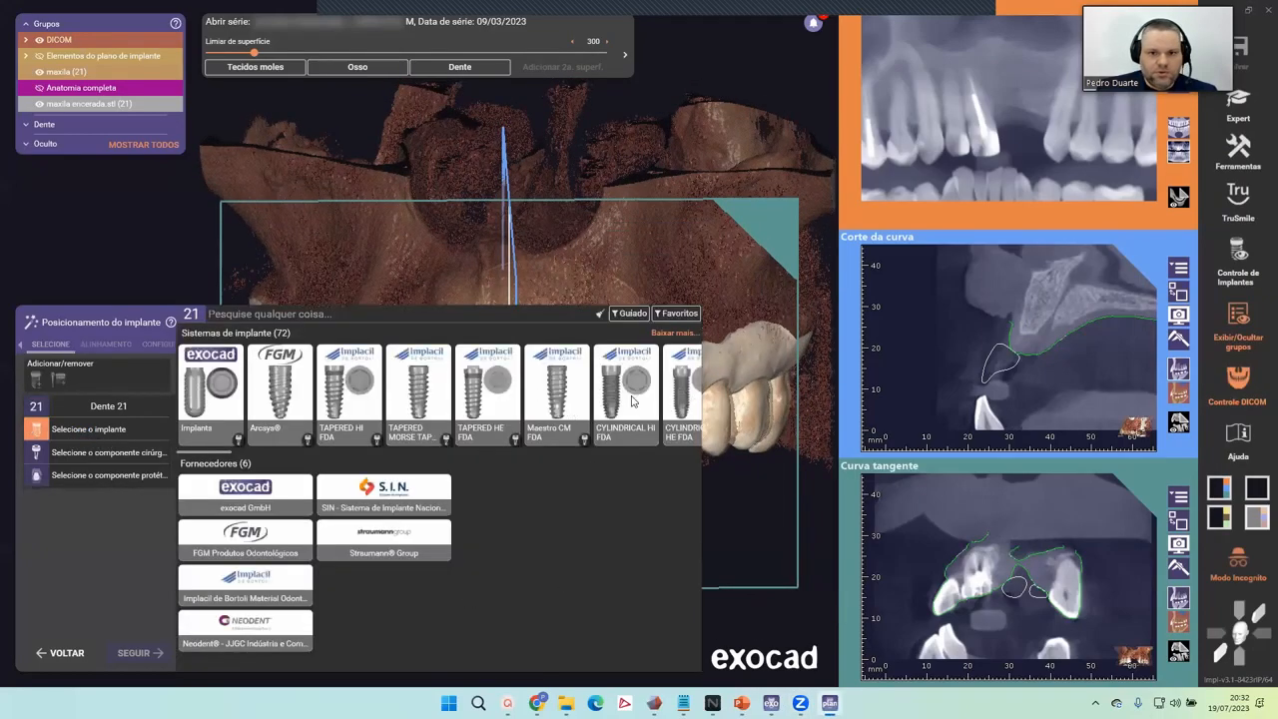
left_click(629, 314)
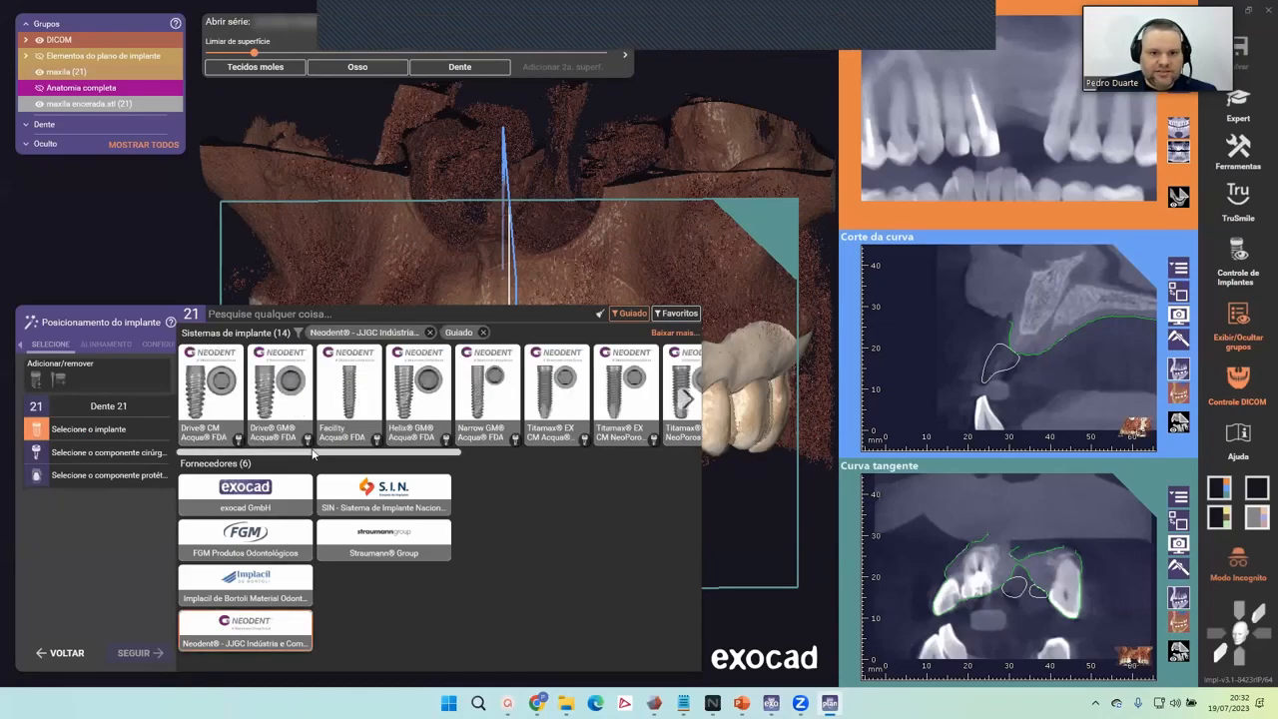
mouse_move(345, 455)
left_mouse_down()
mouse_move(424, 454)
mouse_move(349, 455)
left_mouse_up()
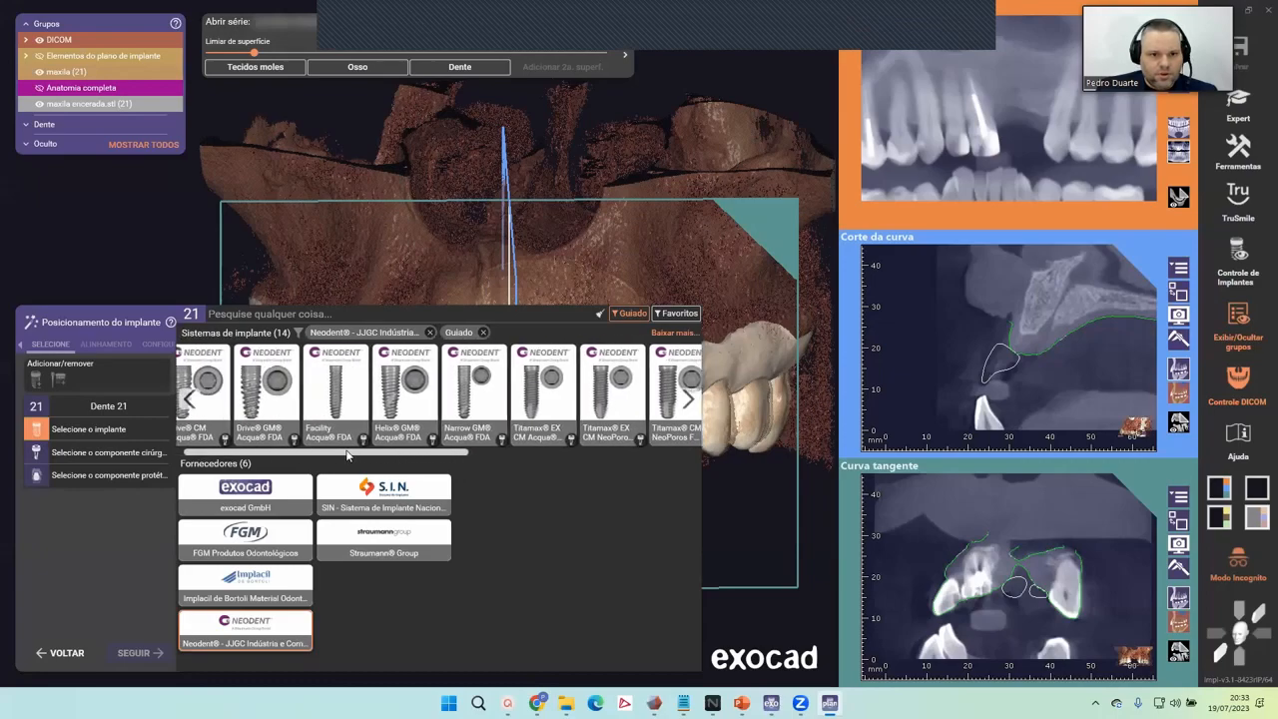
left_click(406, 396)
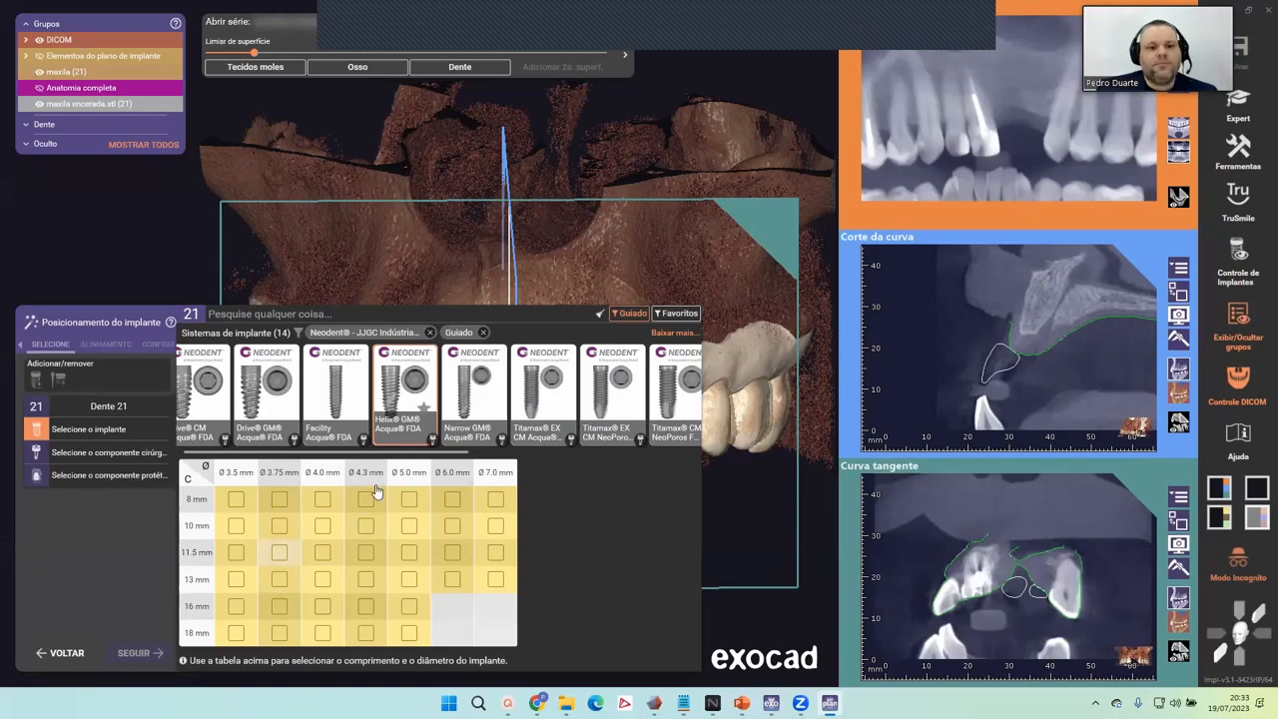
left_click(279, 552)
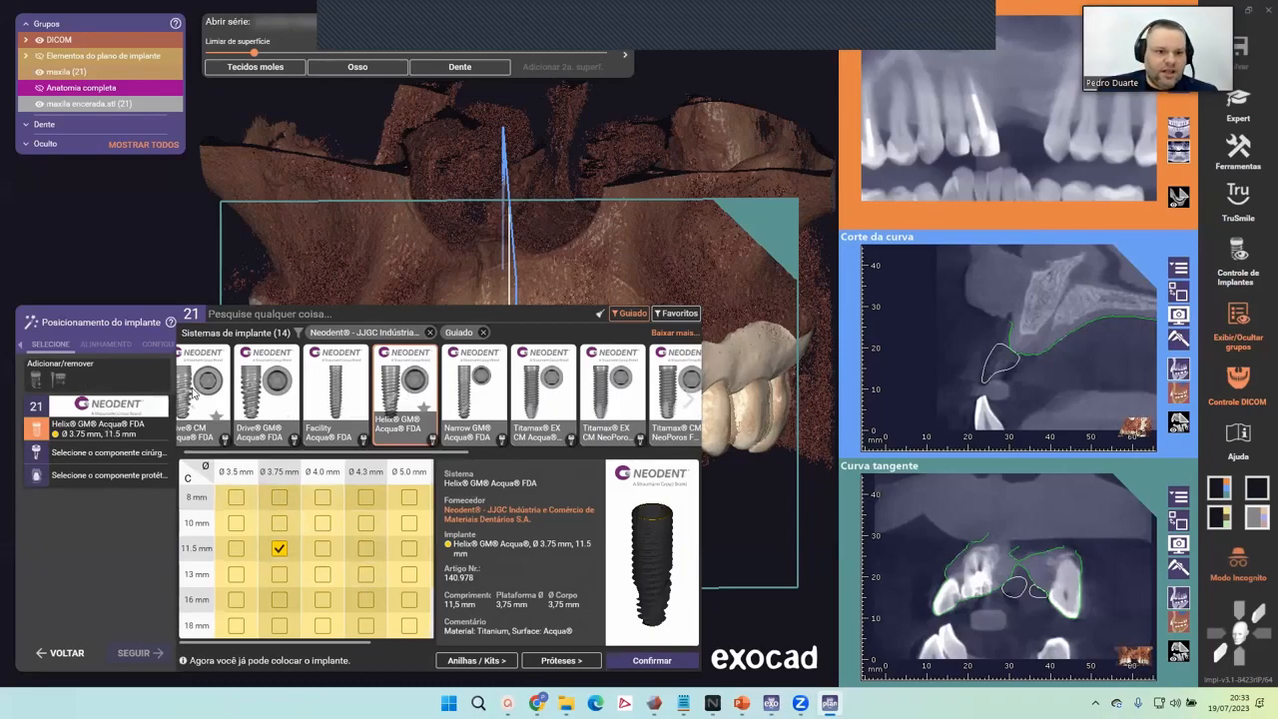
left_click(189, 398)
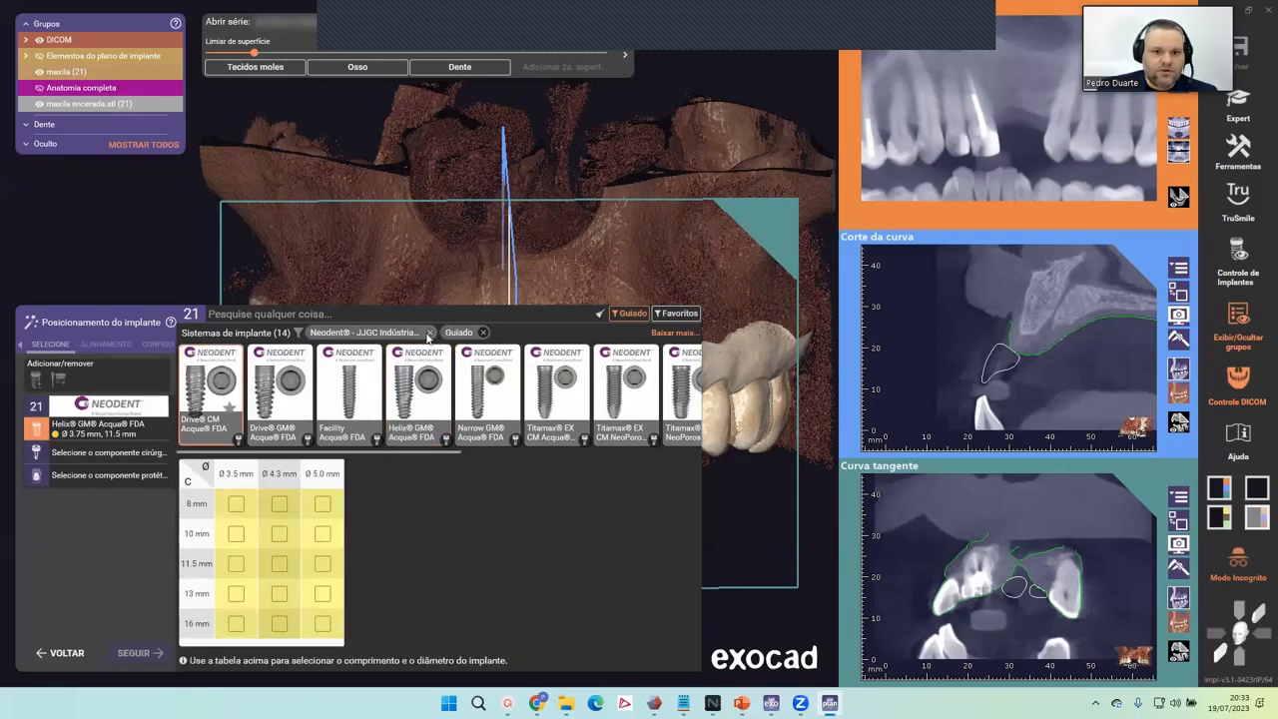
left_click(430, 334)
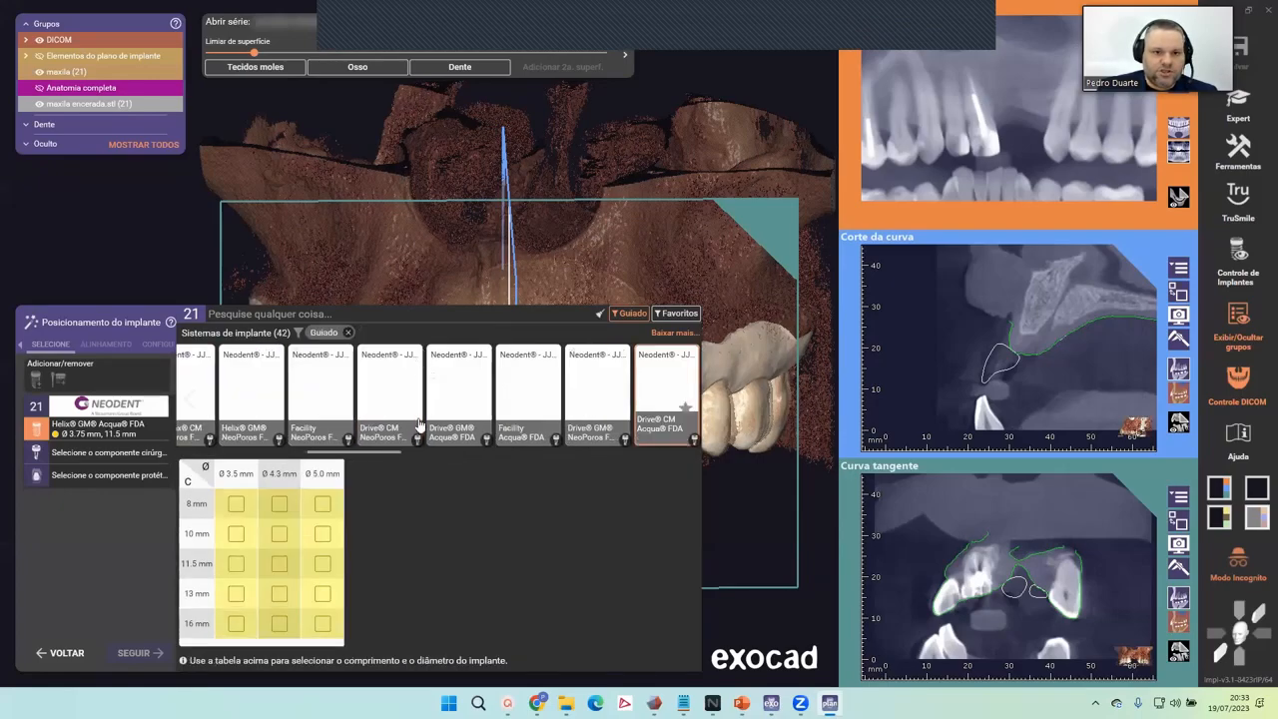
left_click(144, 432)
left_click(157, 428)
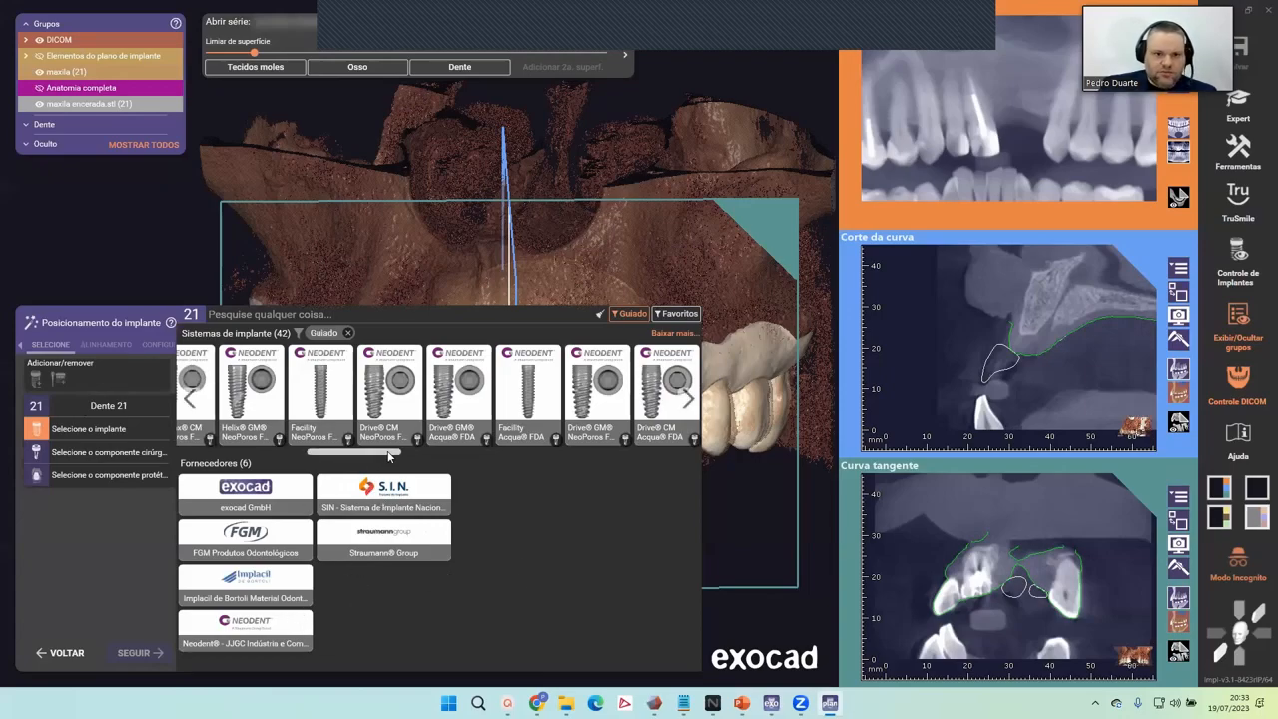
left_click_drag(390, 457, 258, 459)
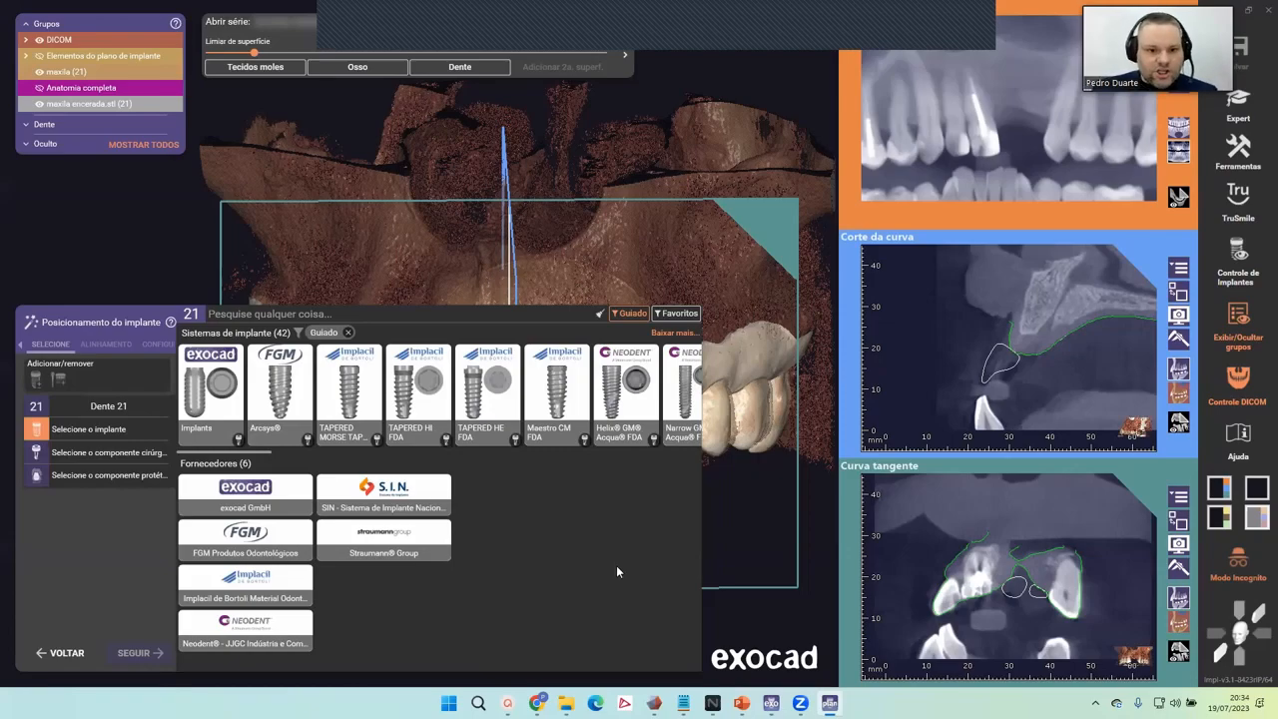
Choose the Neodent Helix GM Acqua FDA implant, Ø 3.75 mm and 11.5 mm long, for tooth 21.
left_click(263, 635)
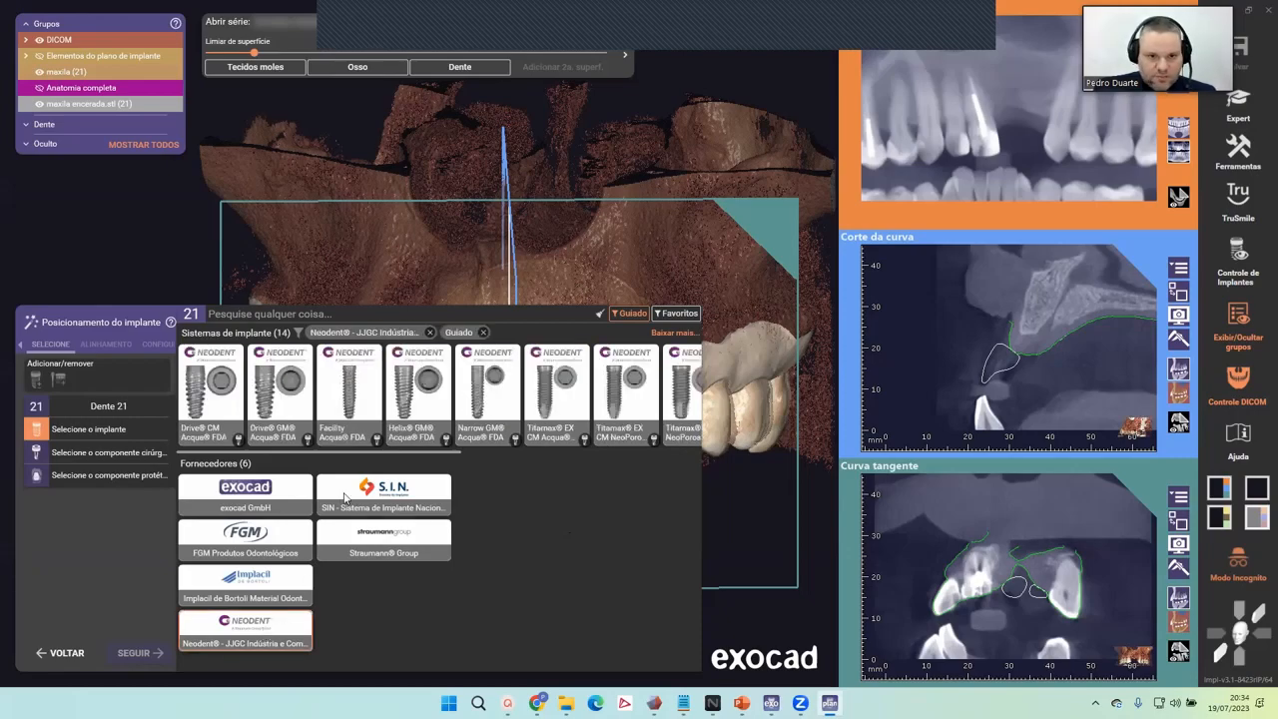
left_click_drag(359, 451, 391, 454)
left_click(367, 397)
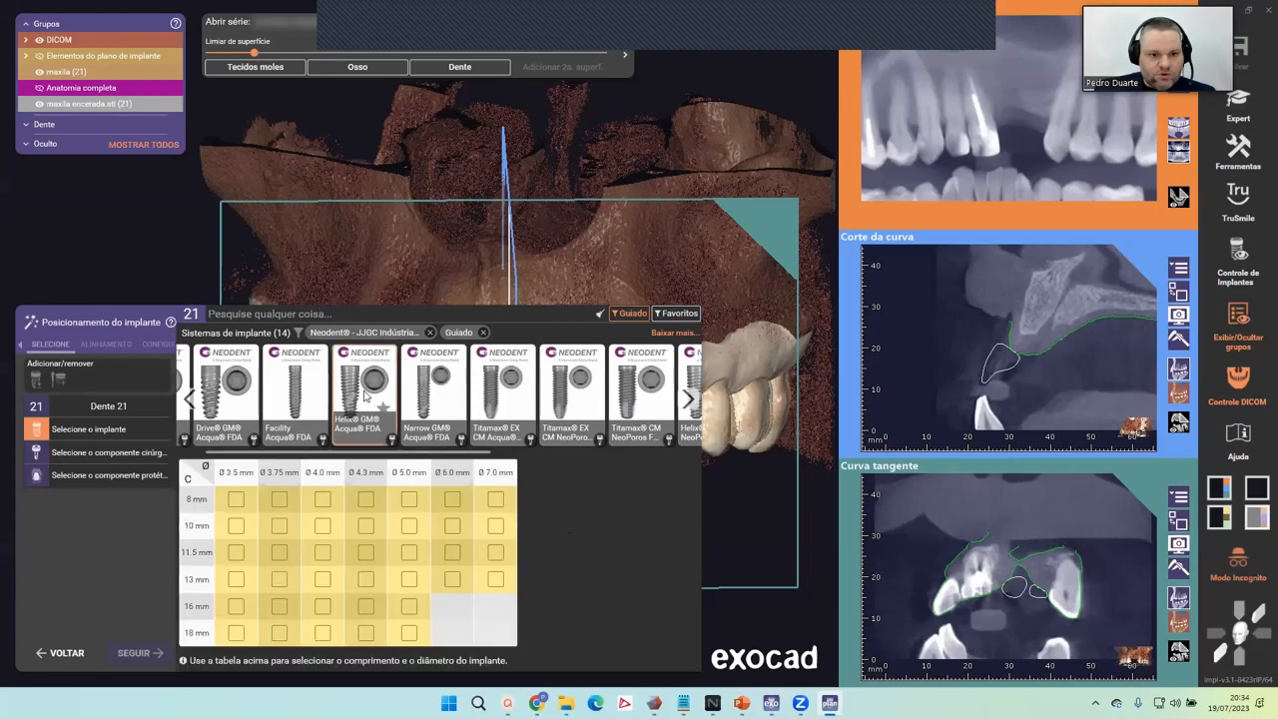
left_click(280, 560)
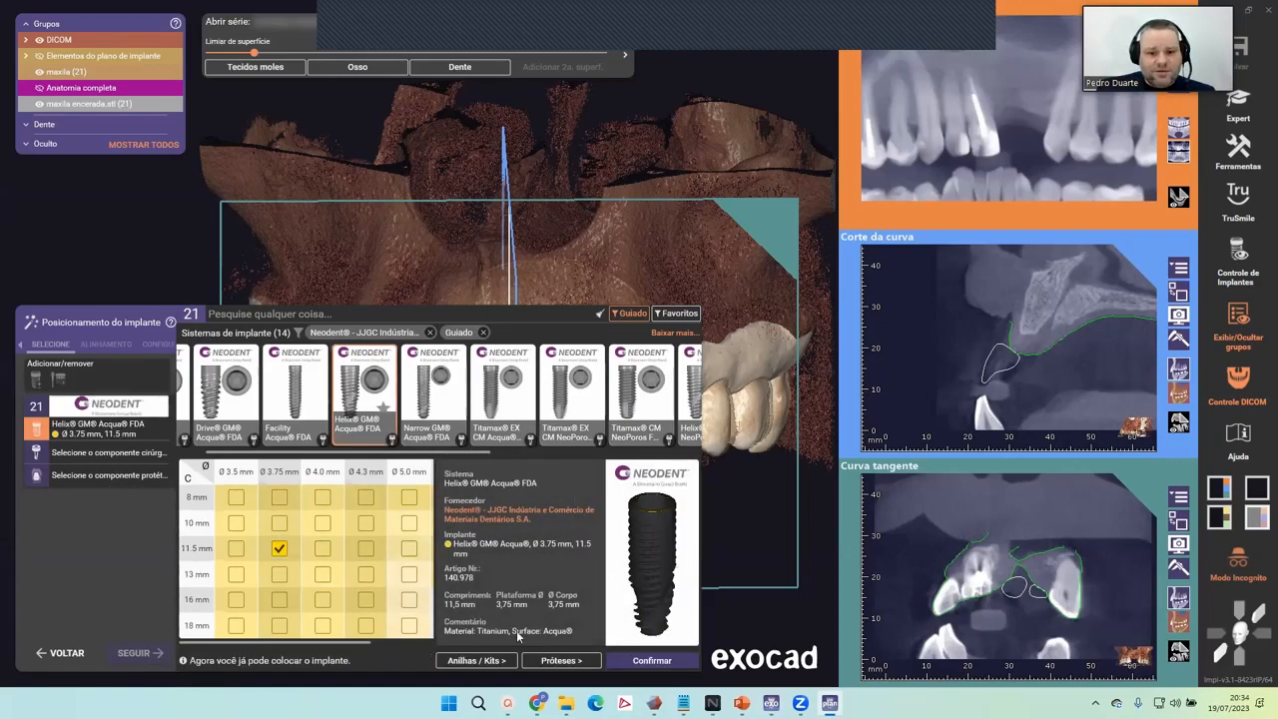
left_click(651, 661)
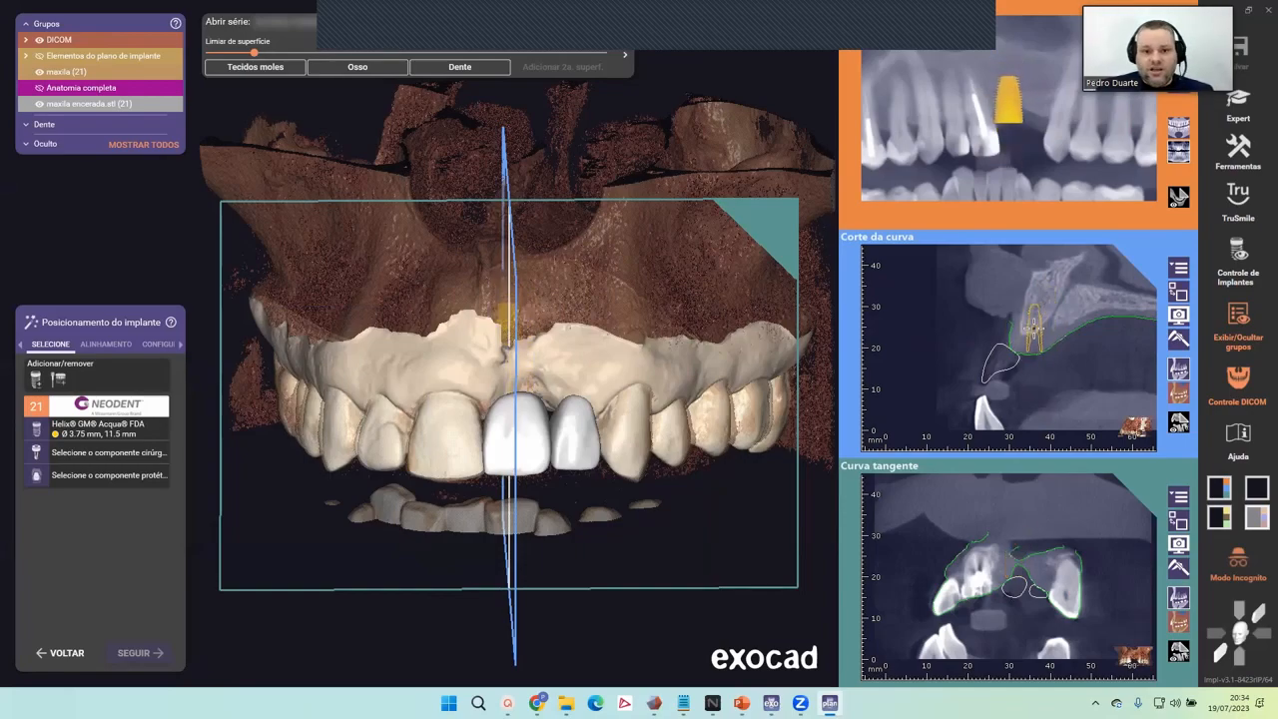
Enlarge the curve section view and place tooth 21's implant in the alveolar bone above the wax-up outline.
left_click(1178, 293)
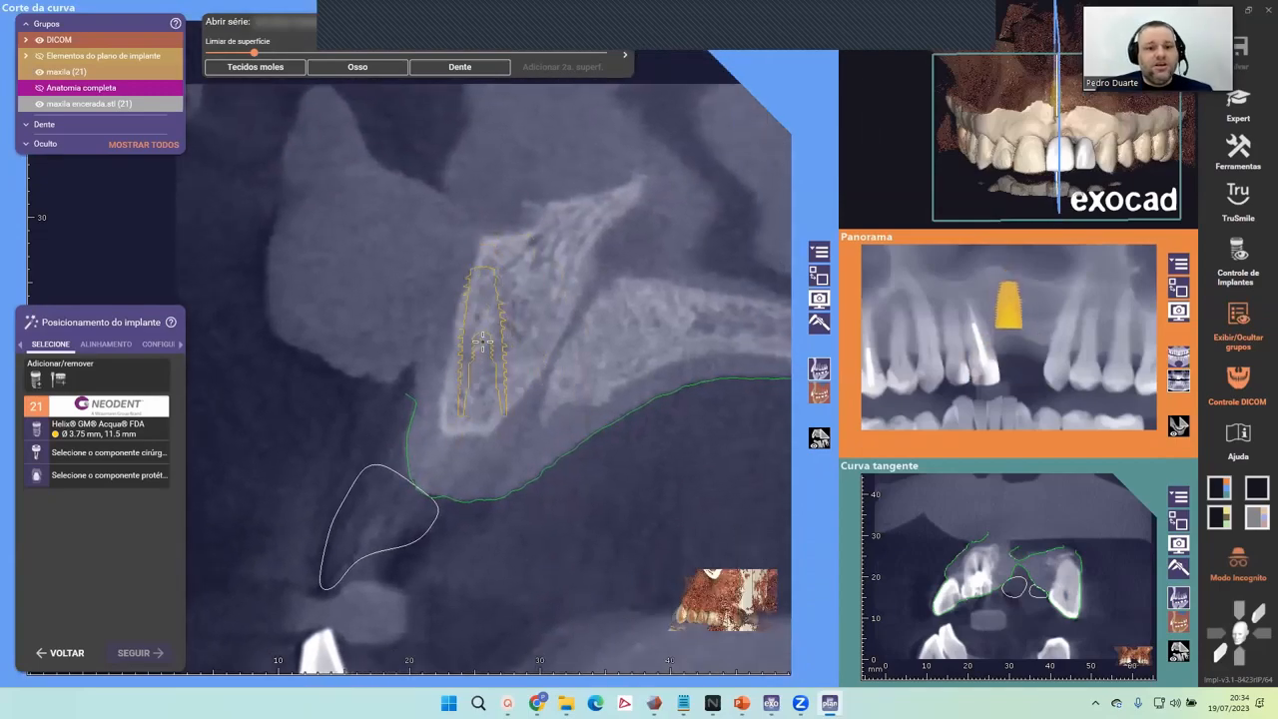
left_click(489, 342)
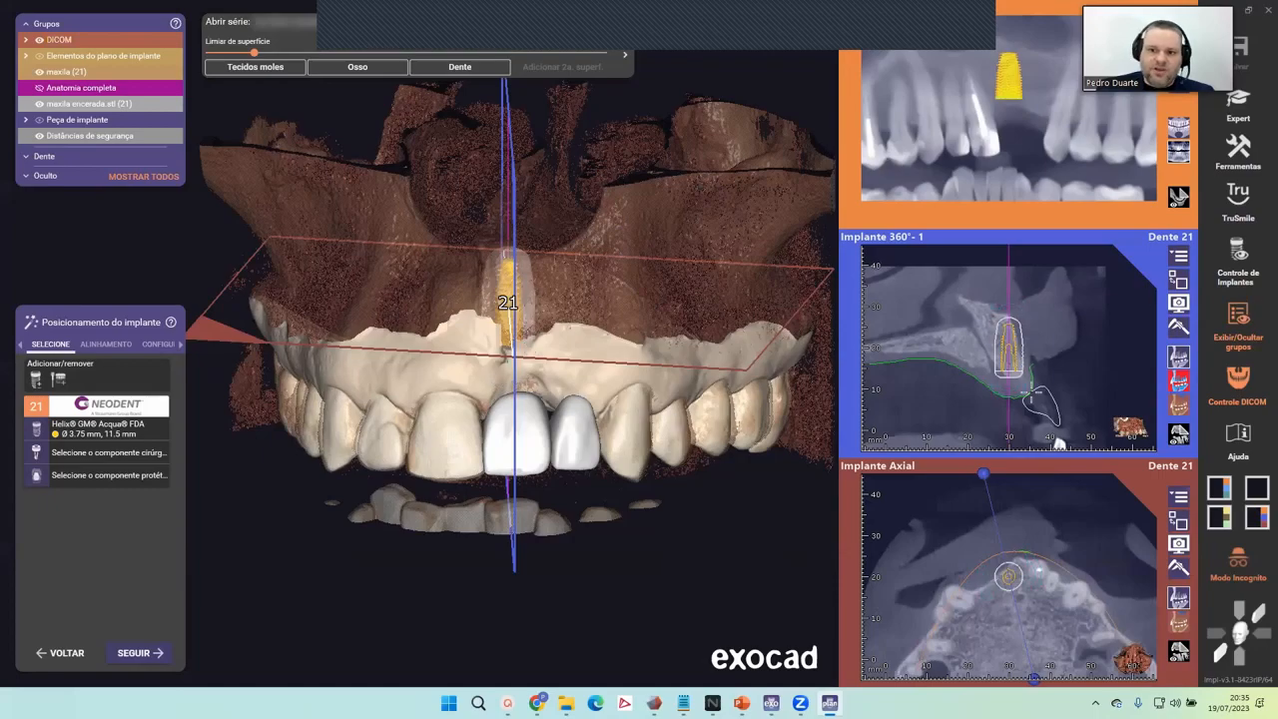
scroll(1031, 391, "down", 1)
scroll(1032, 355, "up", 2)
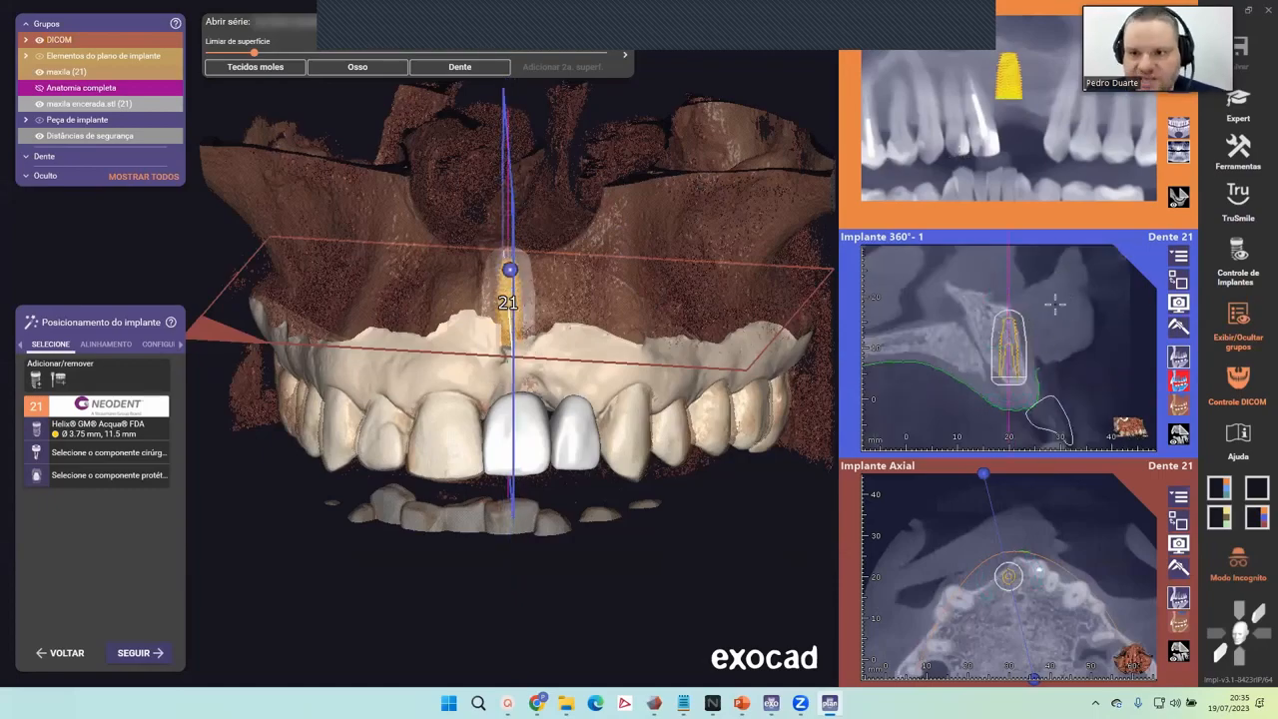
Review the implant views and the implant, sleeve, anchor pin and angle information in the implant control.
left_click(1240, 345)
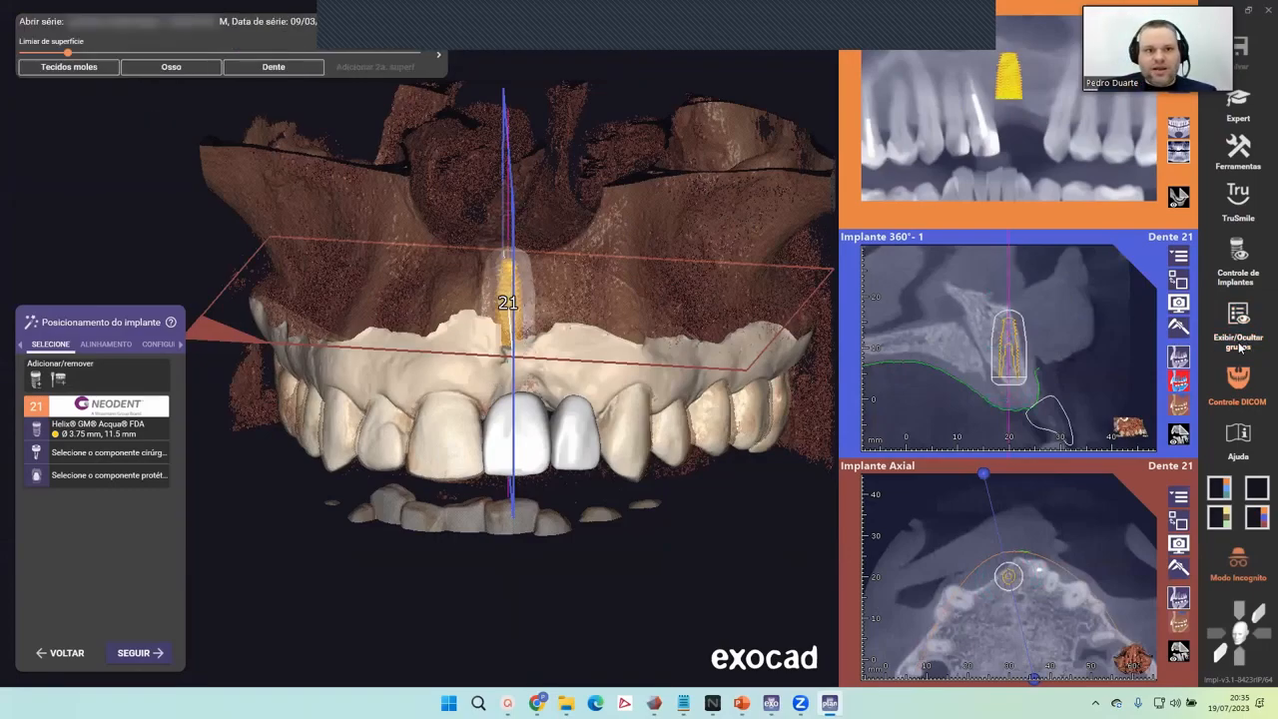
left_click(1246, 335)
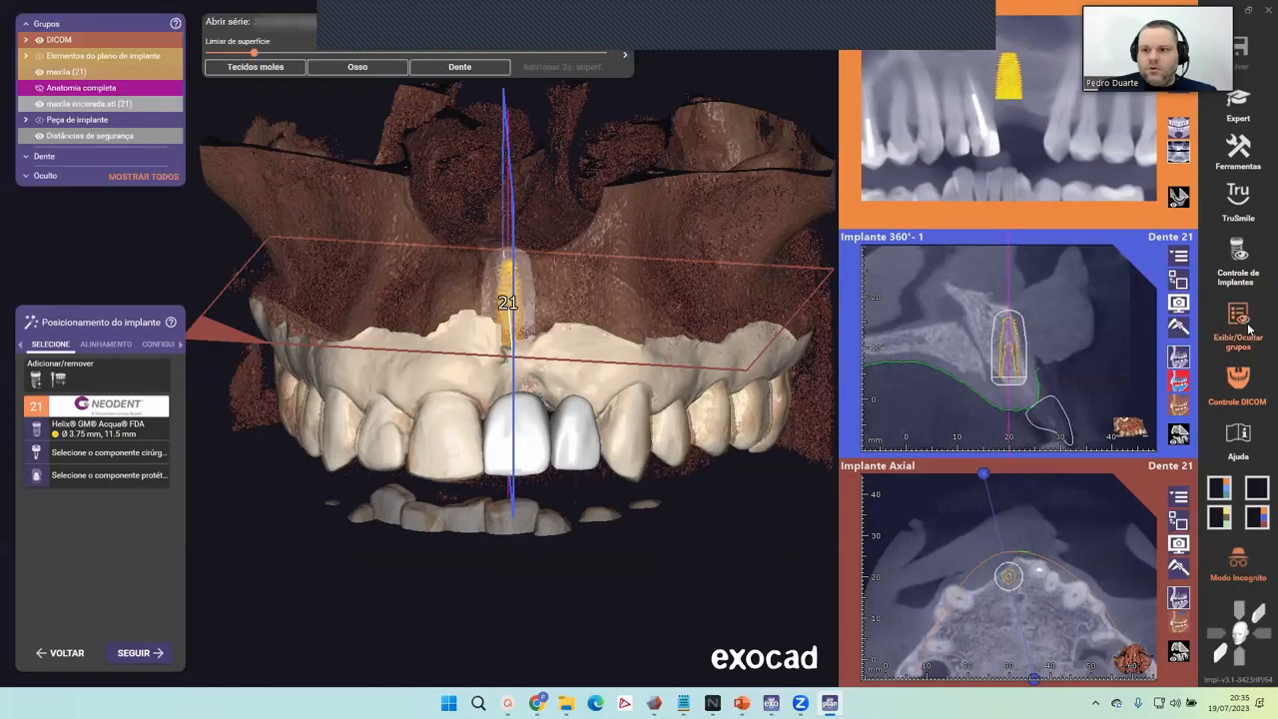
left_click(1240, 267)
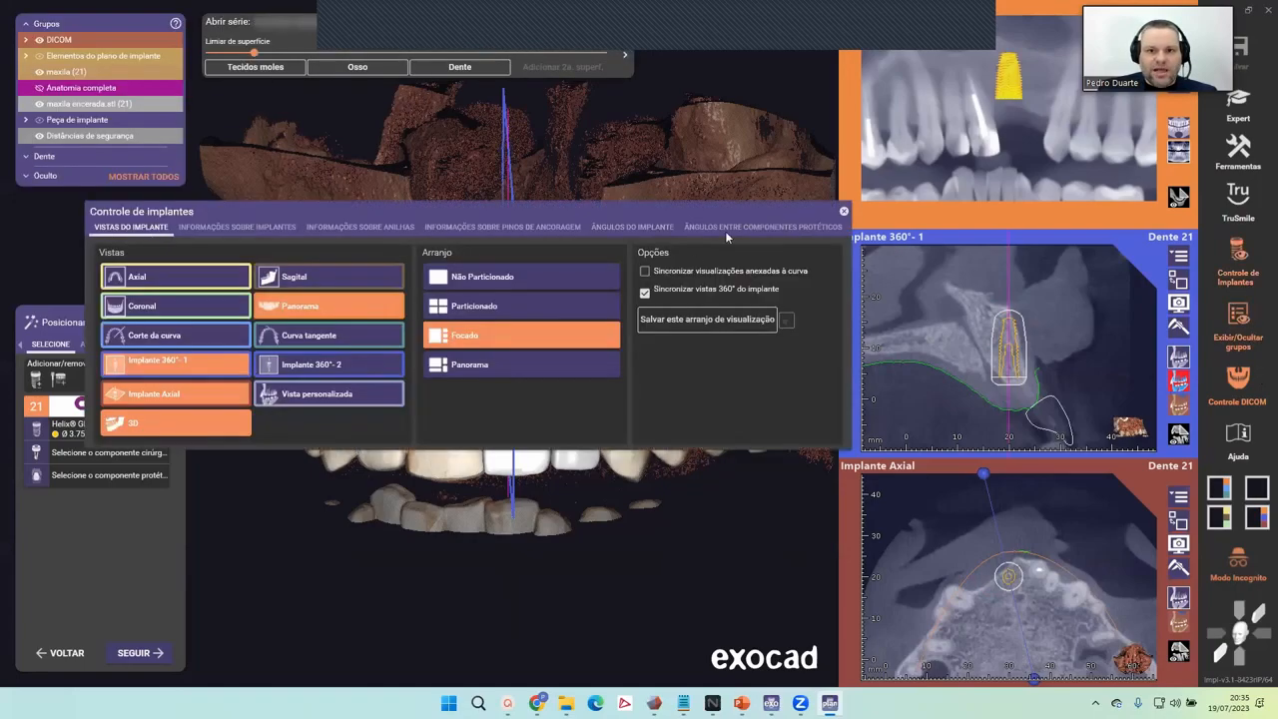
left_click(222, 226)
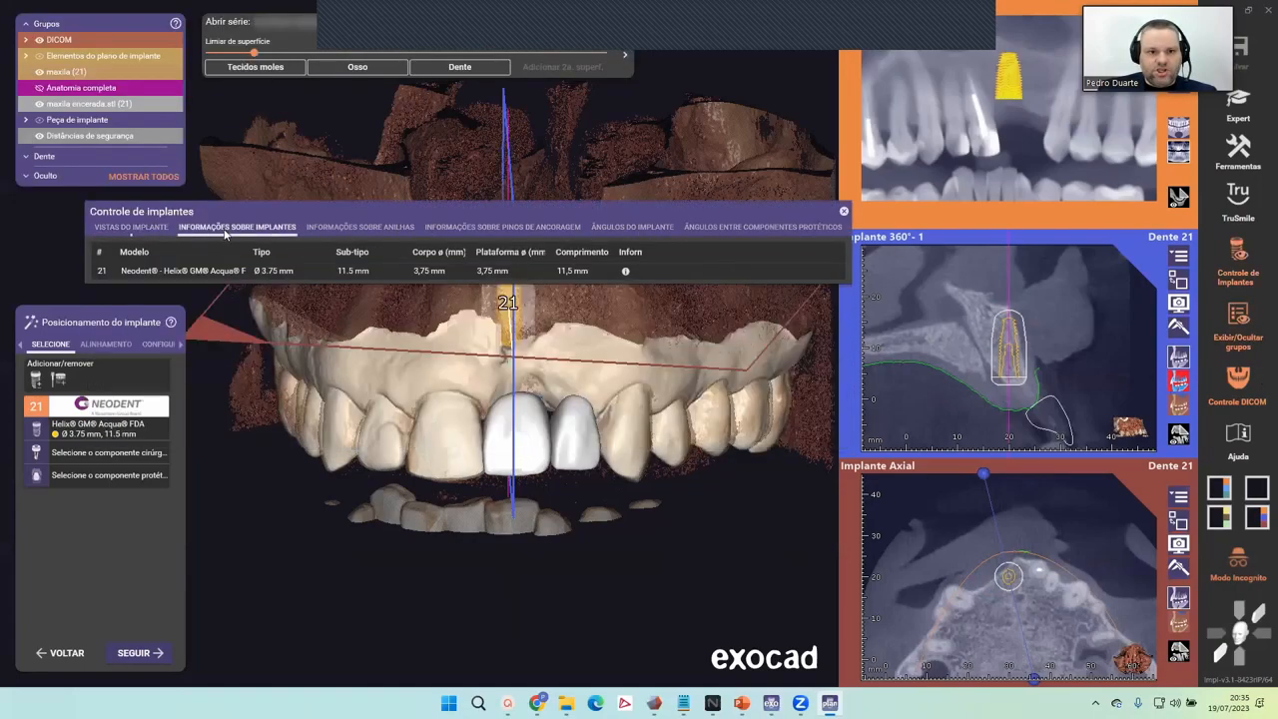
left_click(357, 230)
left_click(502, 227)
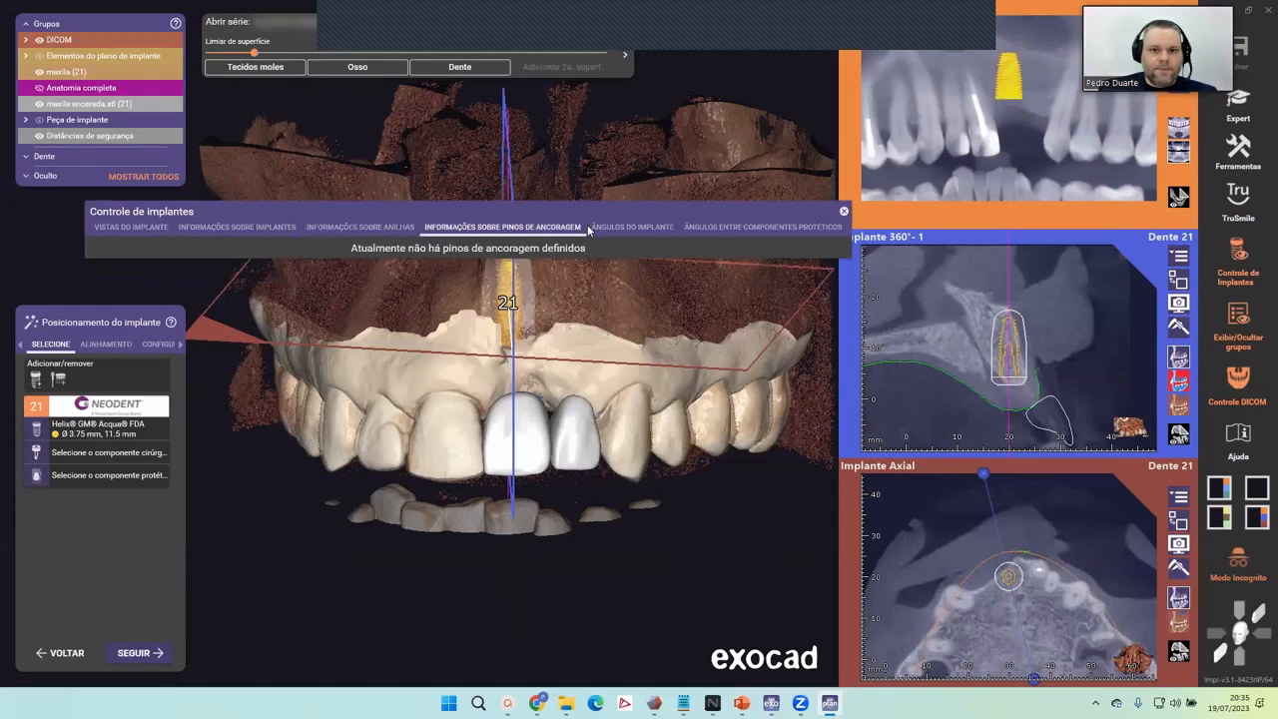
left_click(631, 227)
left_click(719, 223)
left_click(136, 229)
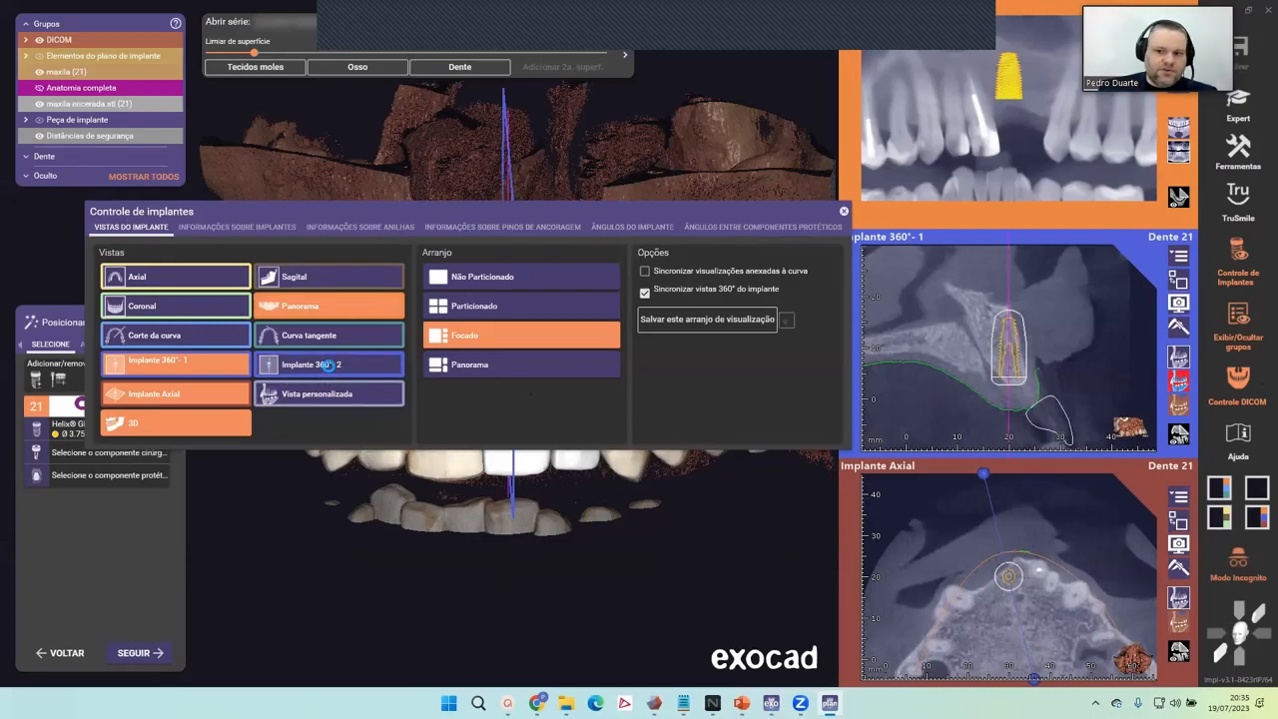
Add the Implante 360°- 2 view to the focused layout and hide the DICOM controls.
left_click(370, 368)
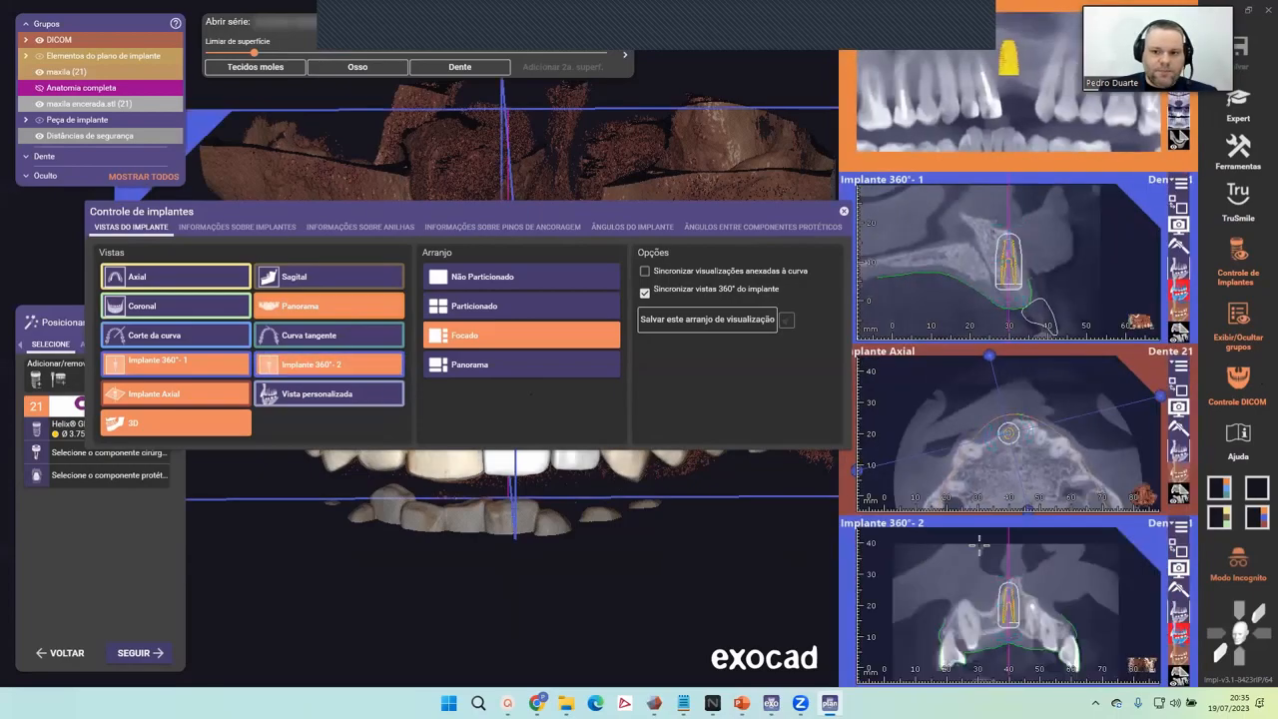
left_click(846, 213)
left_click(1238, 377)
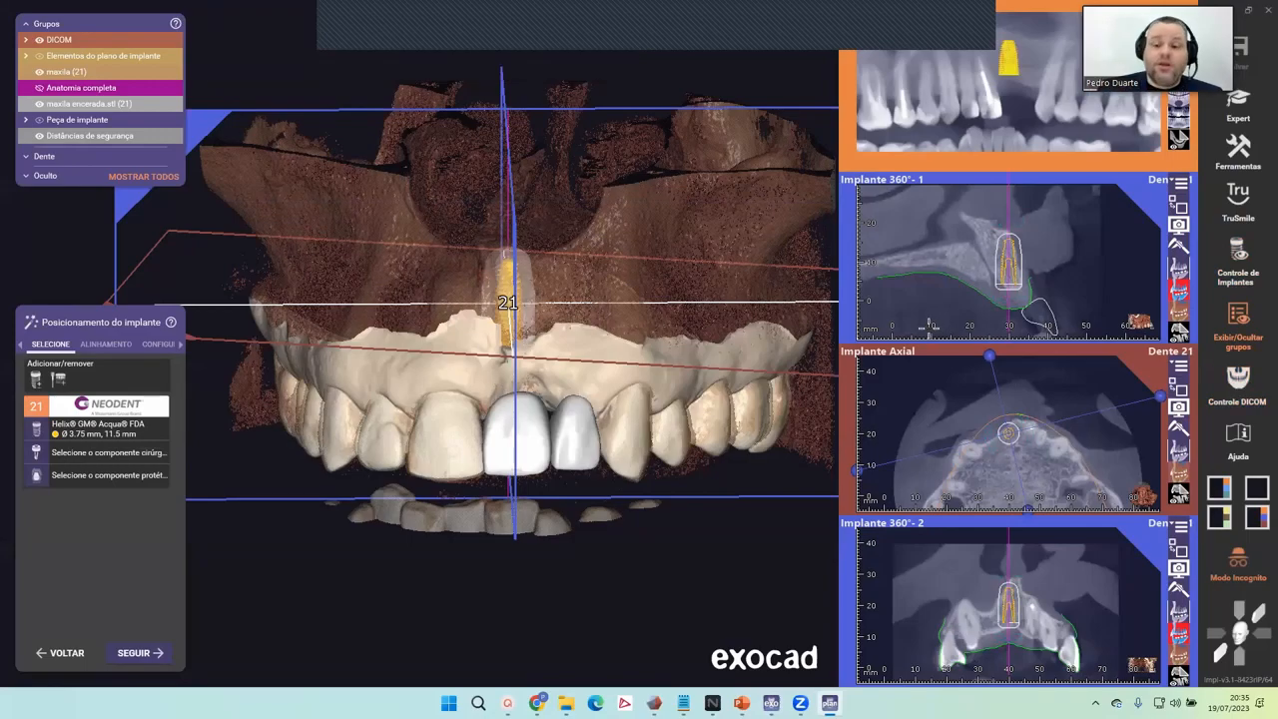
Examine implant 21 from several angles in the 3D model and in the rotating 360° sections.
scroll(1085, 257, "down", 3)
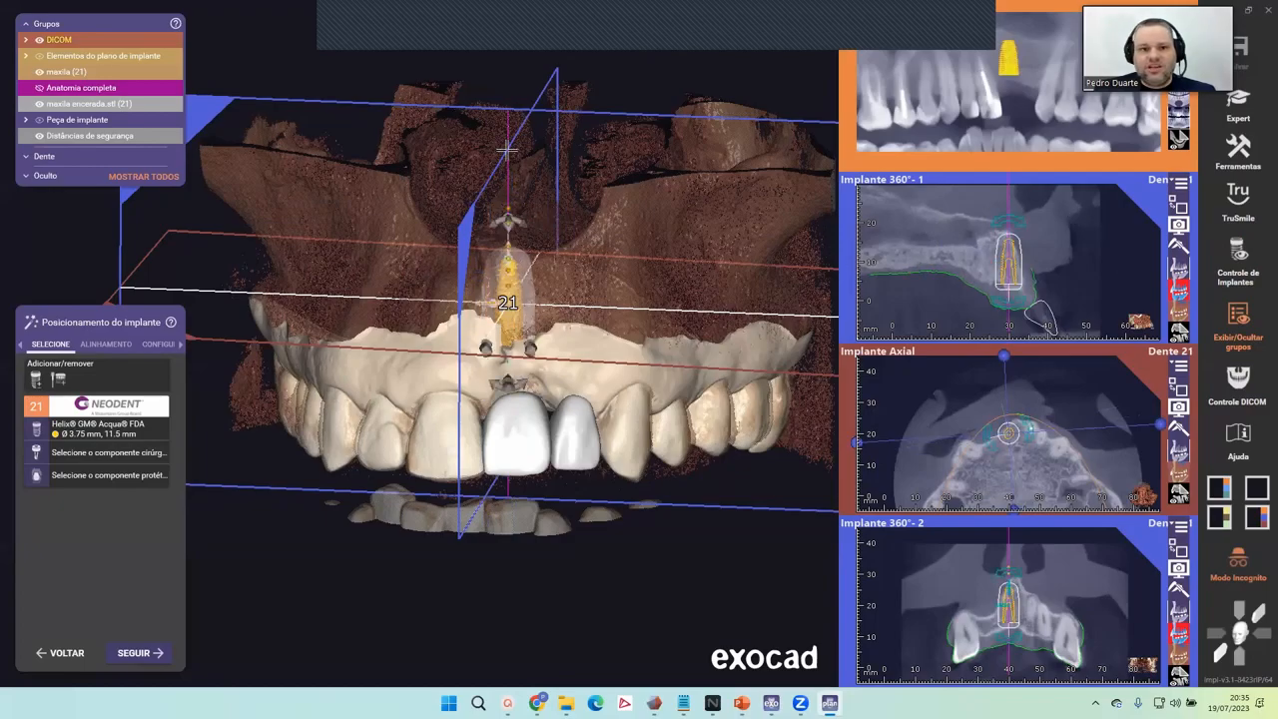
right_click_drag(507, 150, 628, 317)
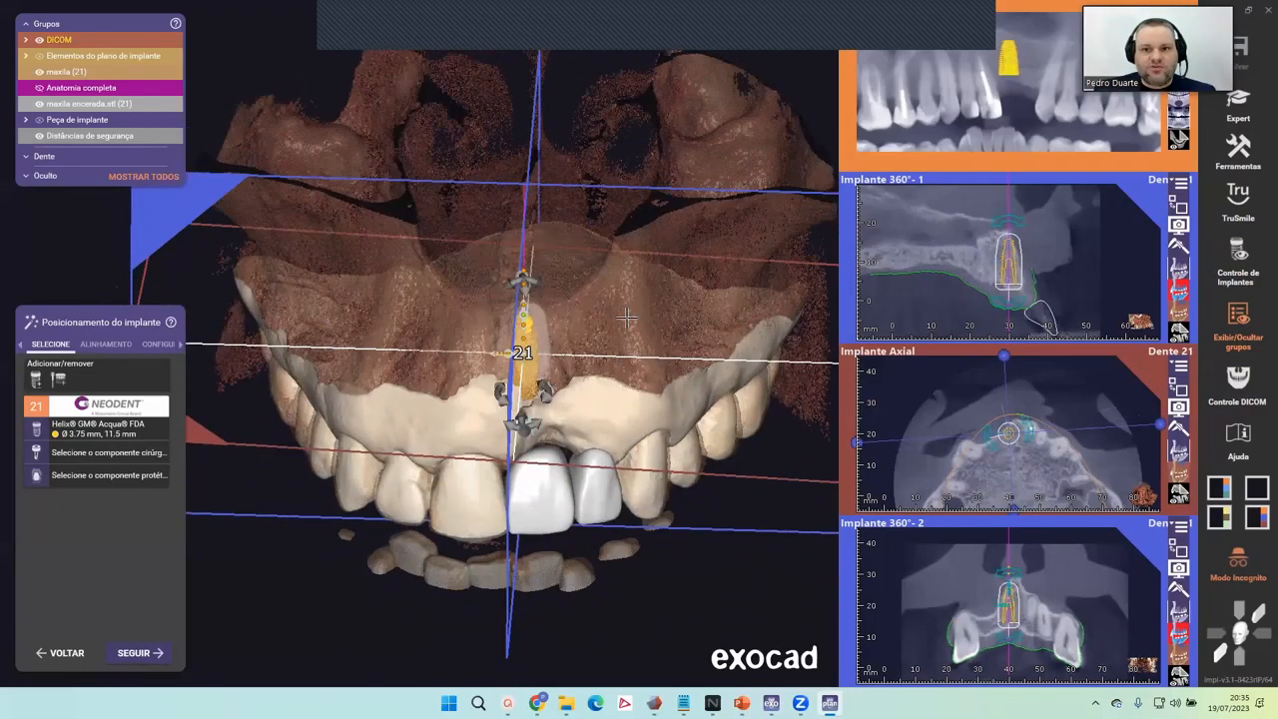
scroll(1068, 221, "down", 2, "ctrl")
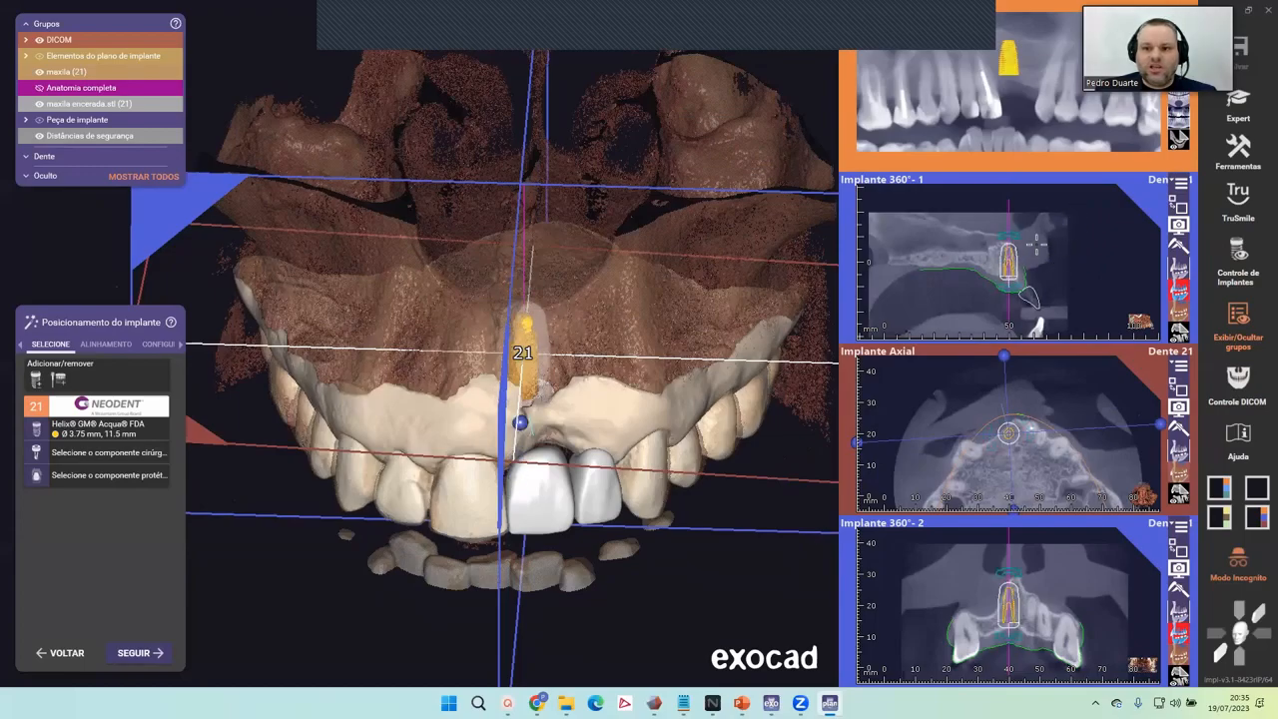
scroll(1044, 311, "down", 4)
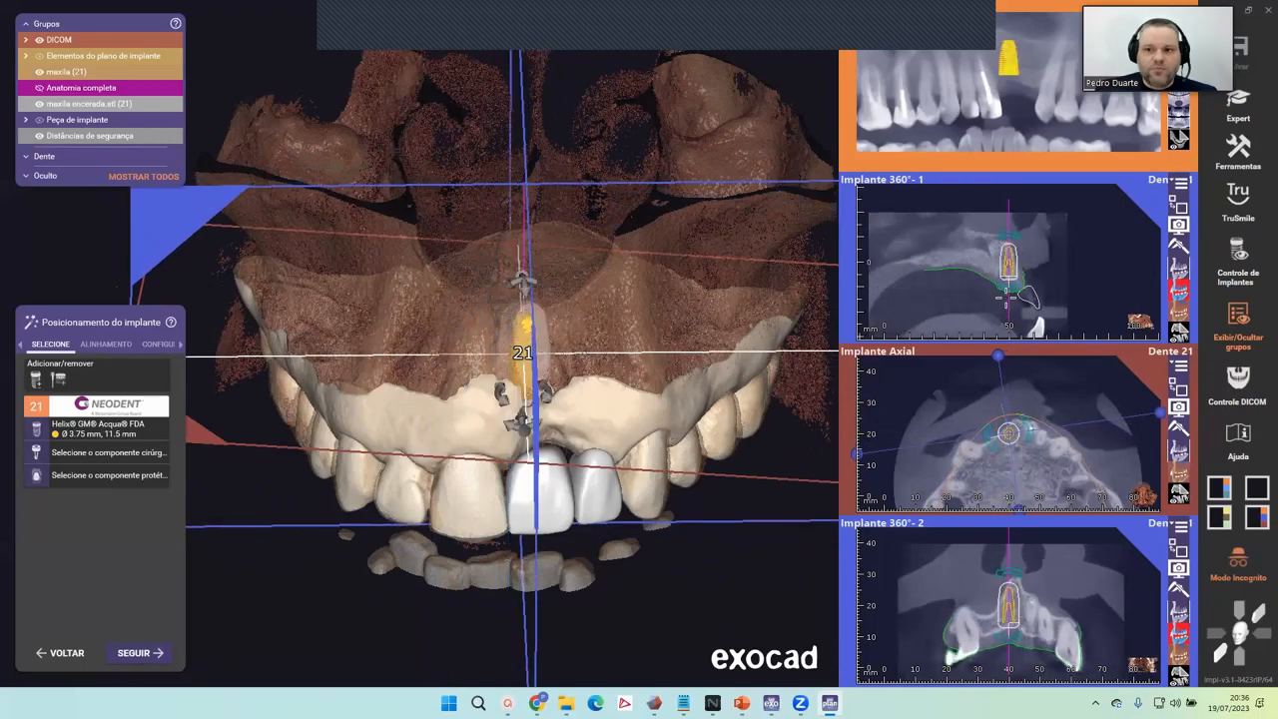
scroll(1014, 261, "up", 5)
scroll(994, 288, "down", 5)
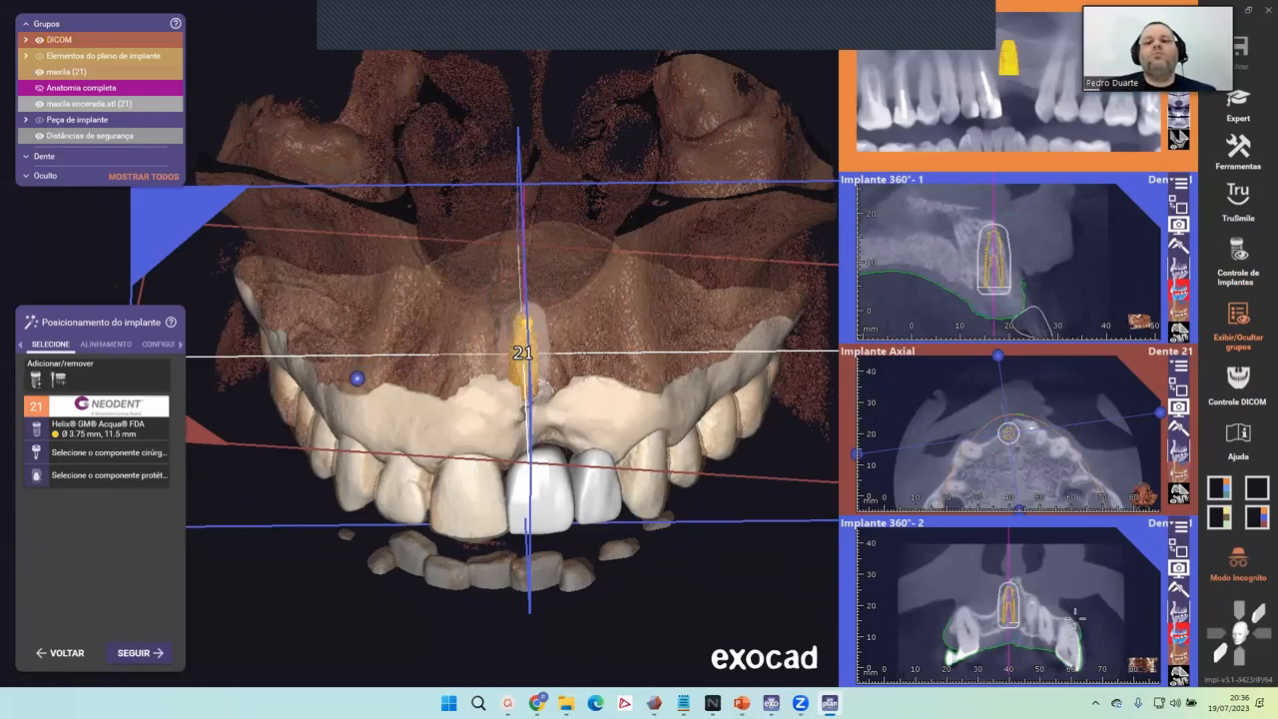
right_click_drag(762, 605, 503, 388)
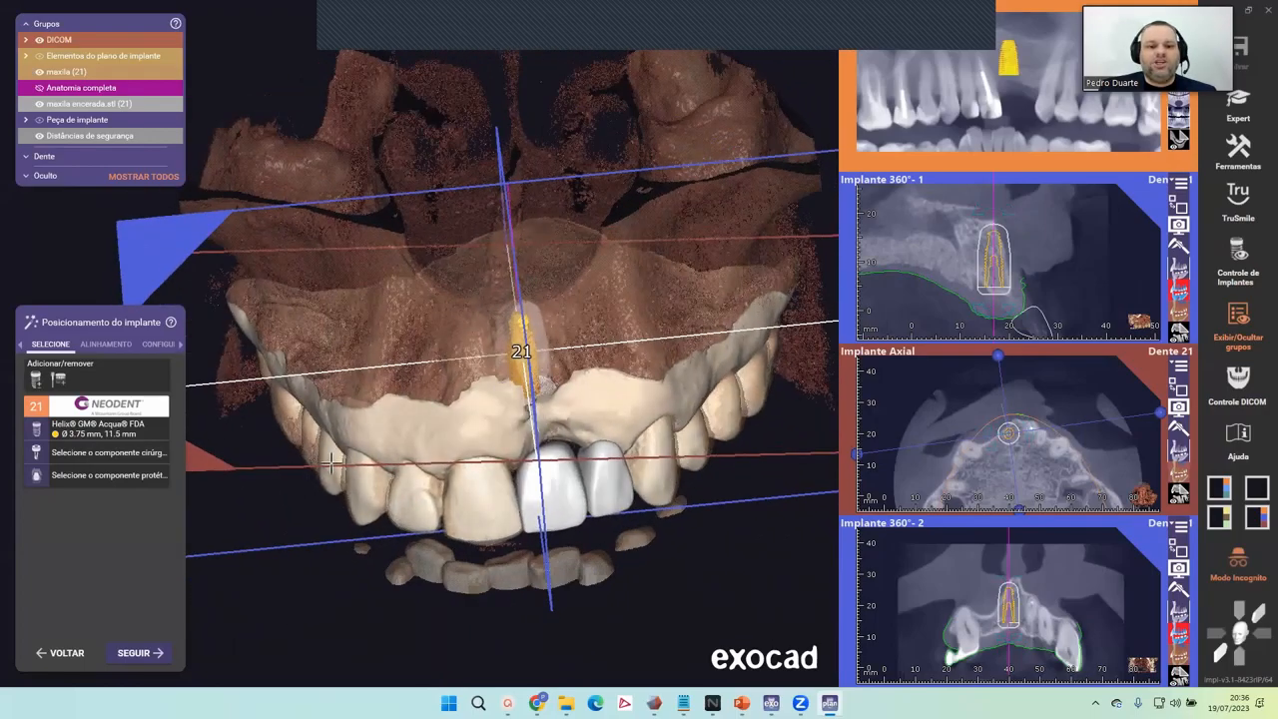
right_click_drag(330, 463, 343, 433)
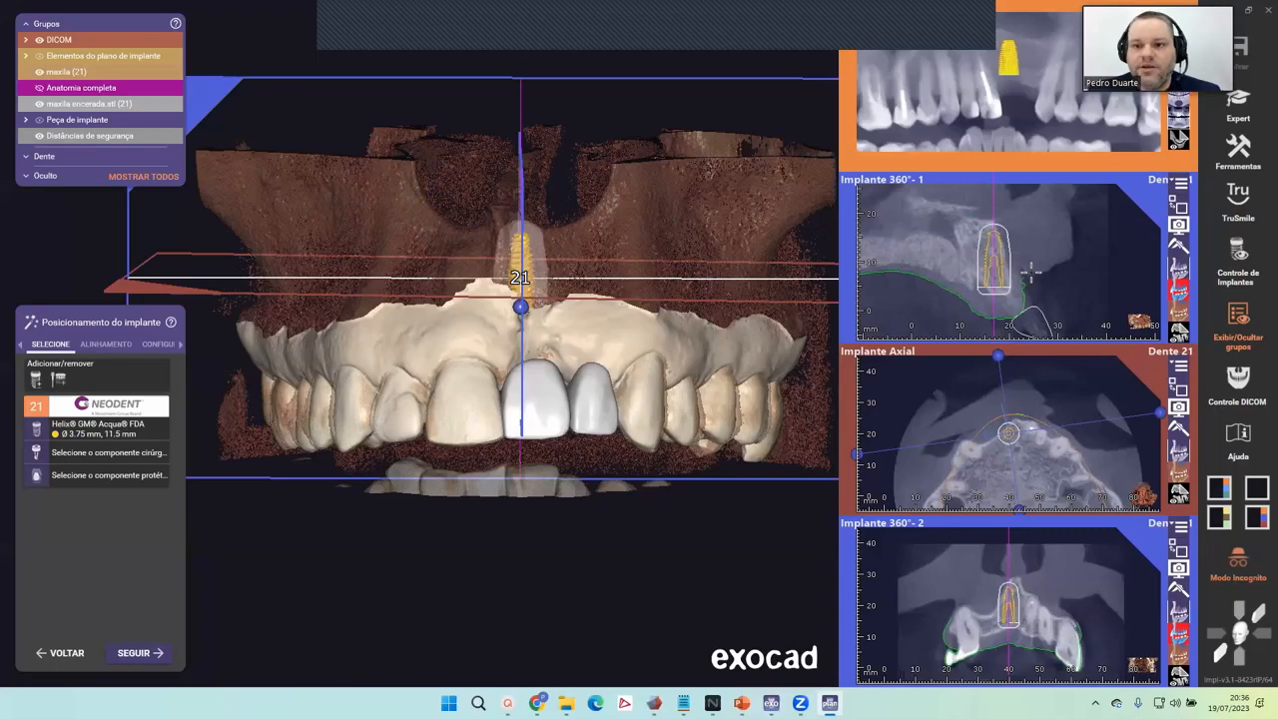
Enlarge the Implante 360°- 1 view with the section turned to show implant 21 and the wax-up outline.
left_click(1180, 207)
right_click_drag(548, 402, 357, 402)
scroll(540, 403, "down", 4)
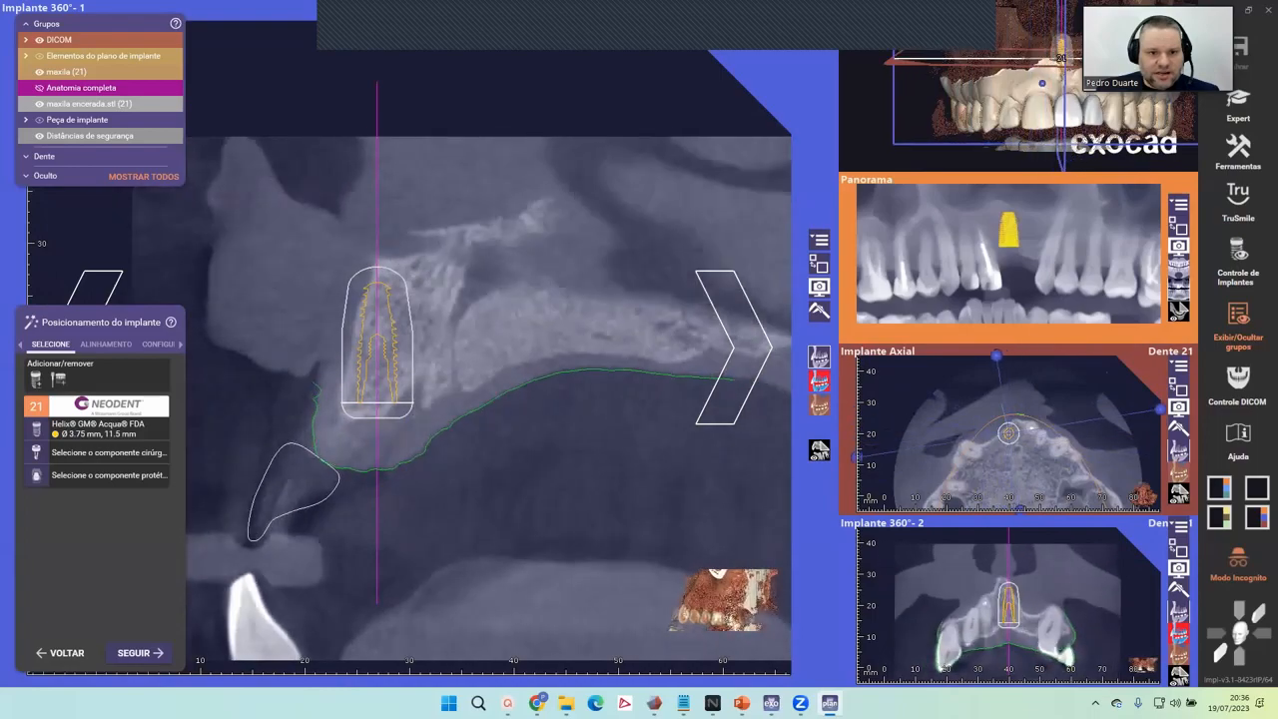
middle_click_drag(356, 402, 508, 390)
right_click_drag(508, 391, 525, 390)
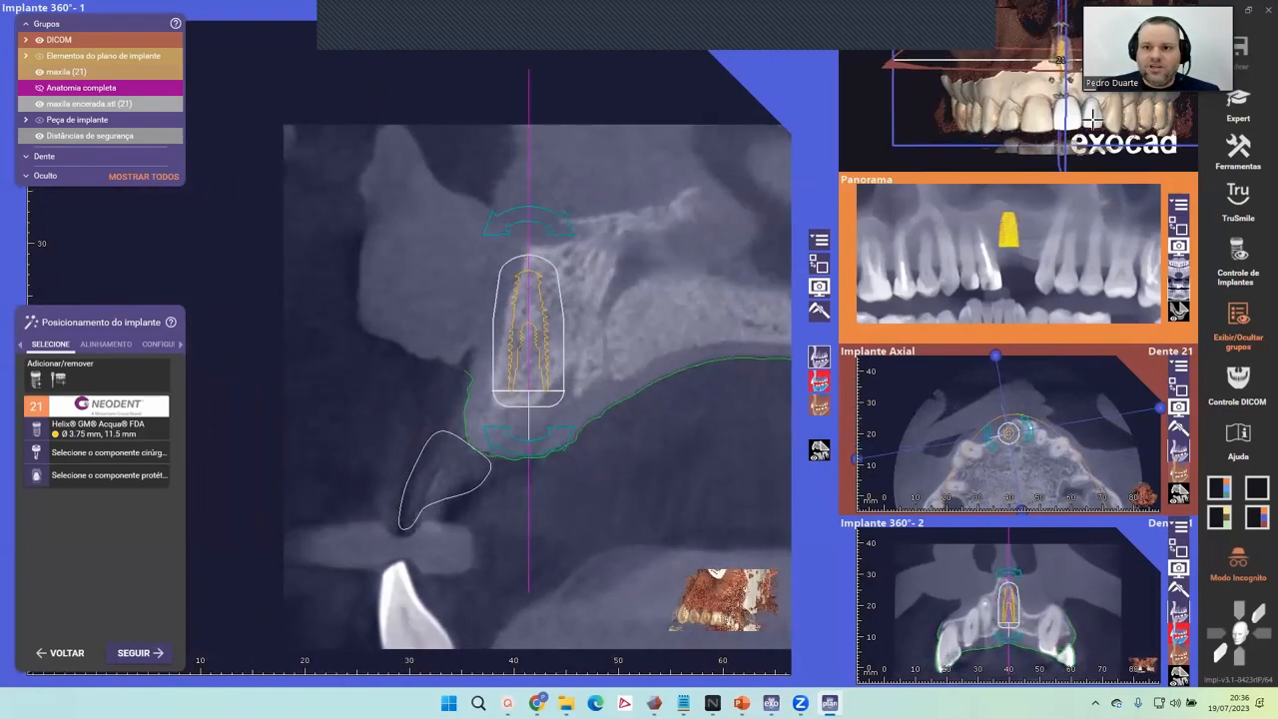
left_click(819, 263)
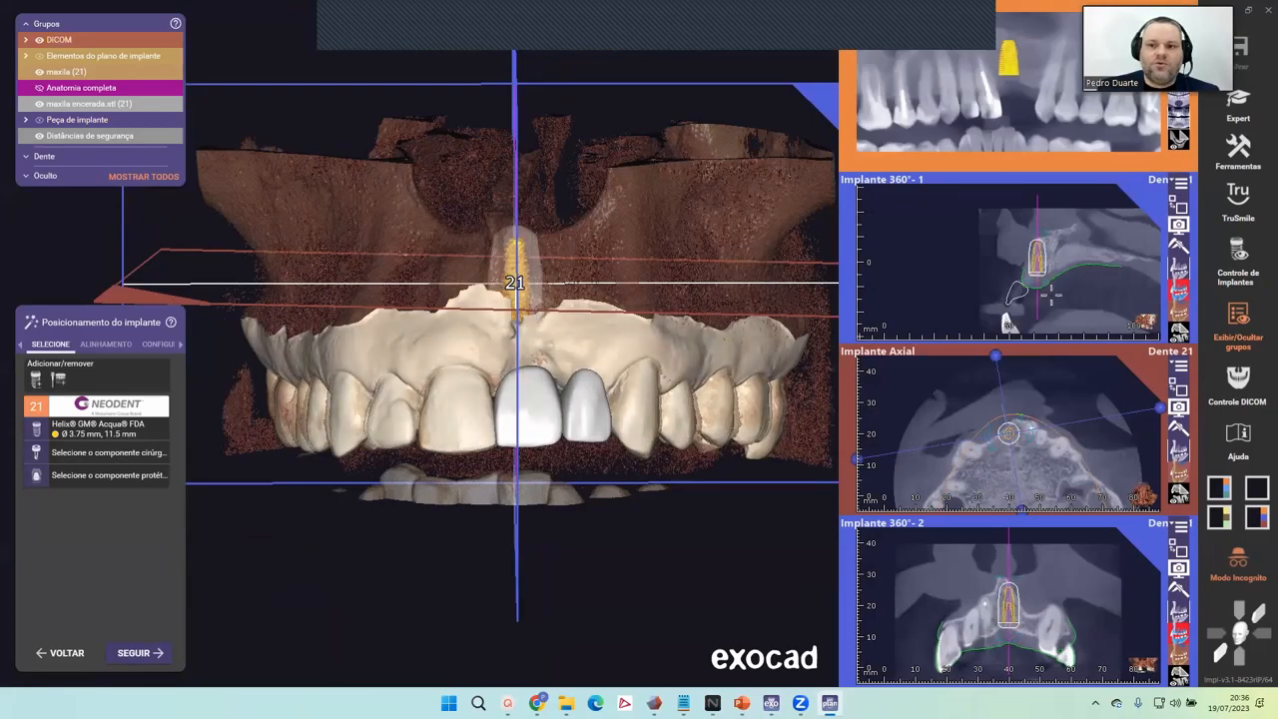
left_click(1180, 209)
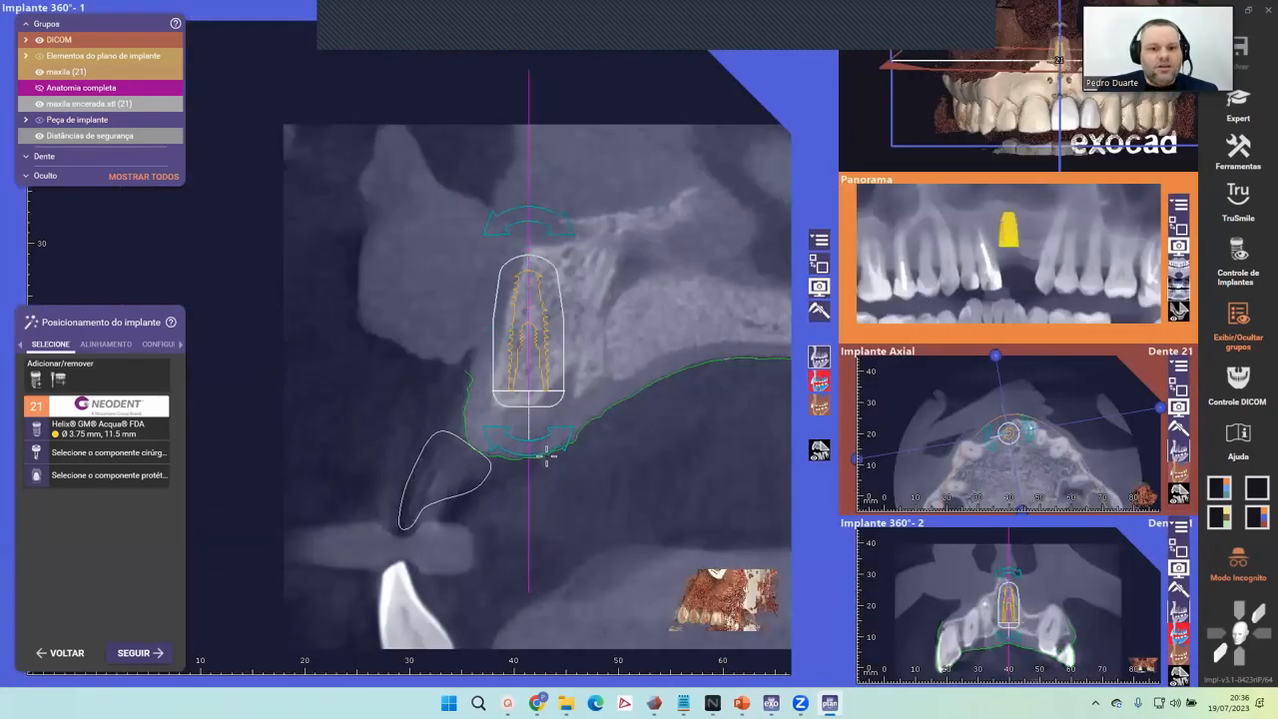
Tilt implant 21 in the enlarged section to bring its axis closer to the wax-up crown, and reposition it in the bone.
left_click_drag(546, 461, 510, 454)
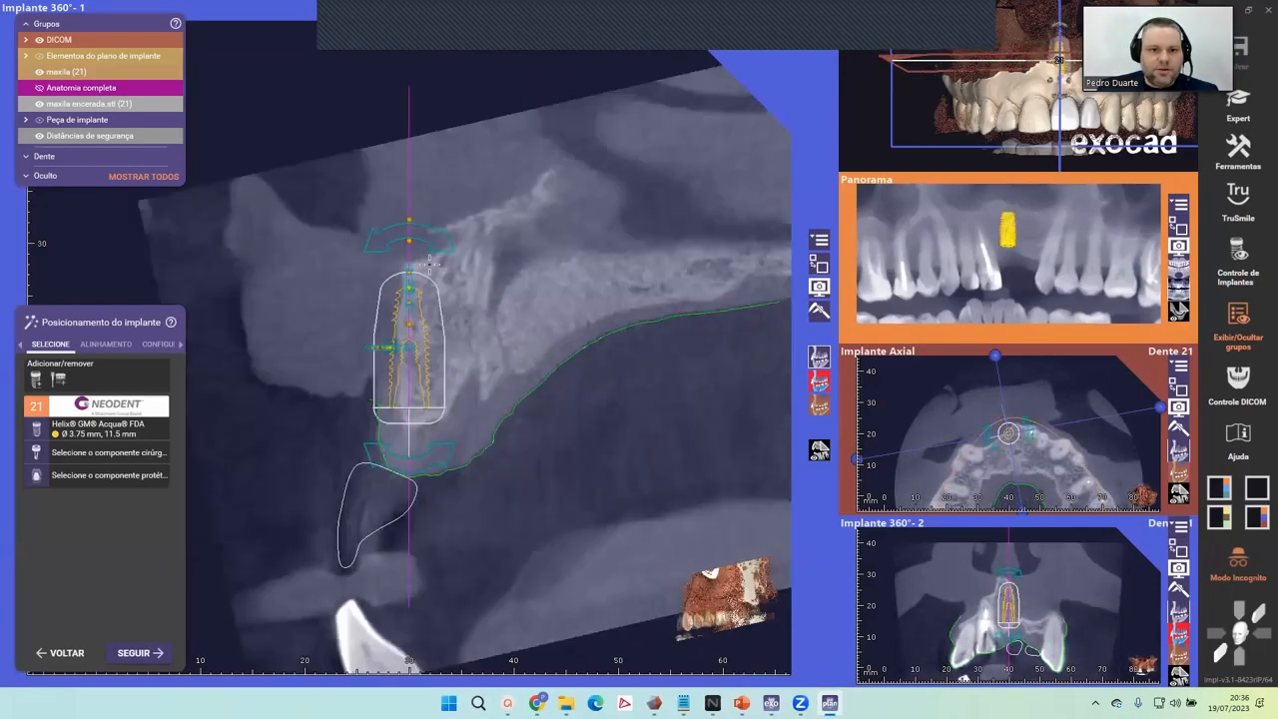
left_click_drag(420, 458, 402, 461)
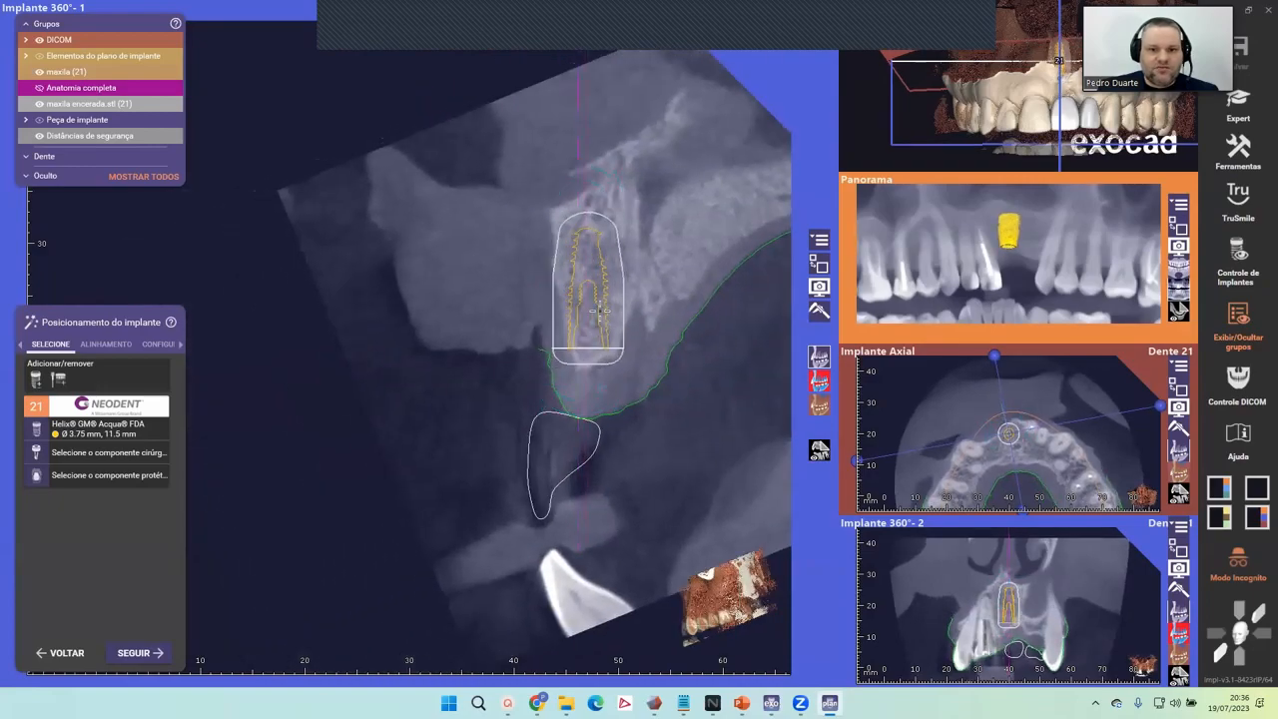
left_click_drag(601, 310, 606, 317)
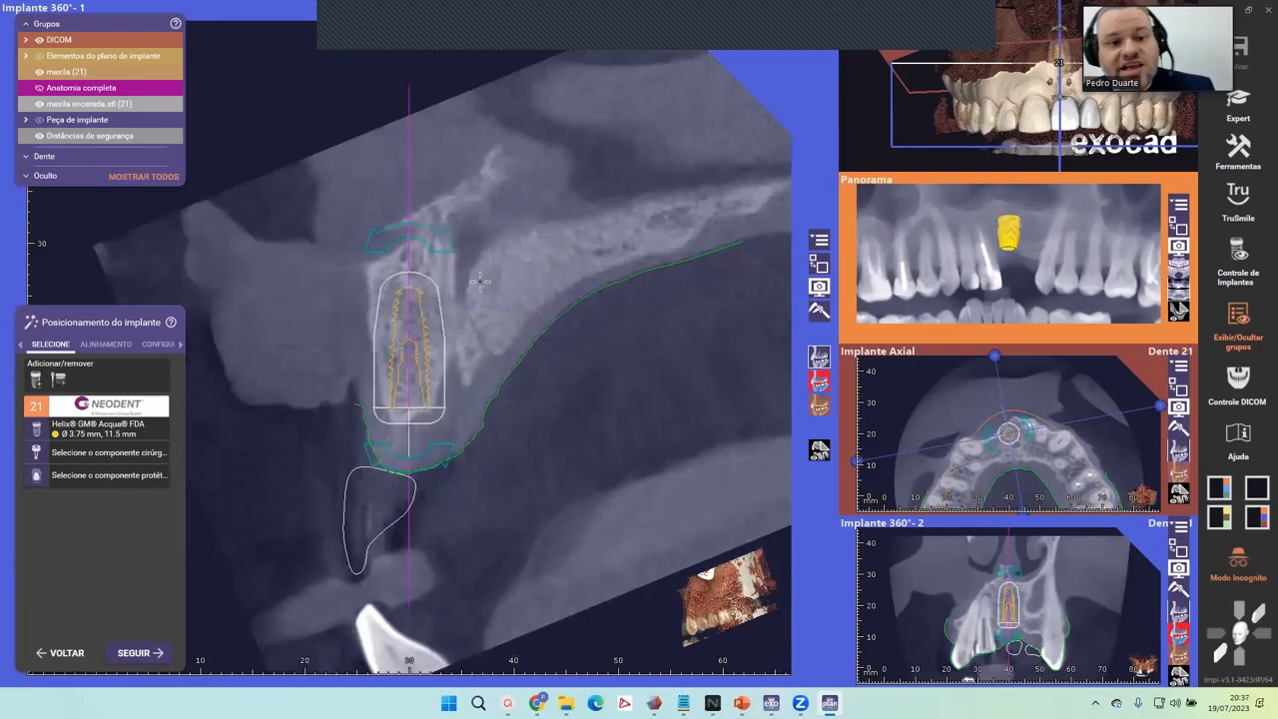
Lengthen implant 21 to 13 mm and fine-tune its tilt between the bone walls and the wax-up crown.
scroll(475, 299, "up", 2)
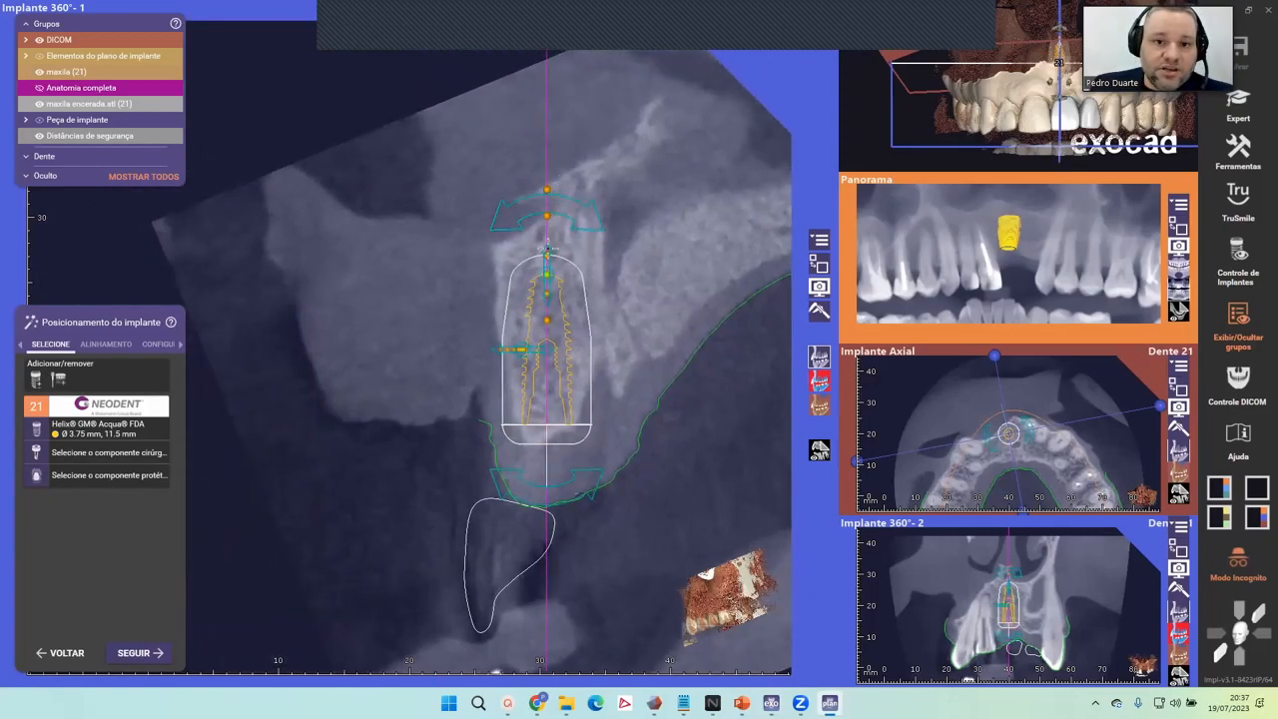
mouse_move(547, 254)
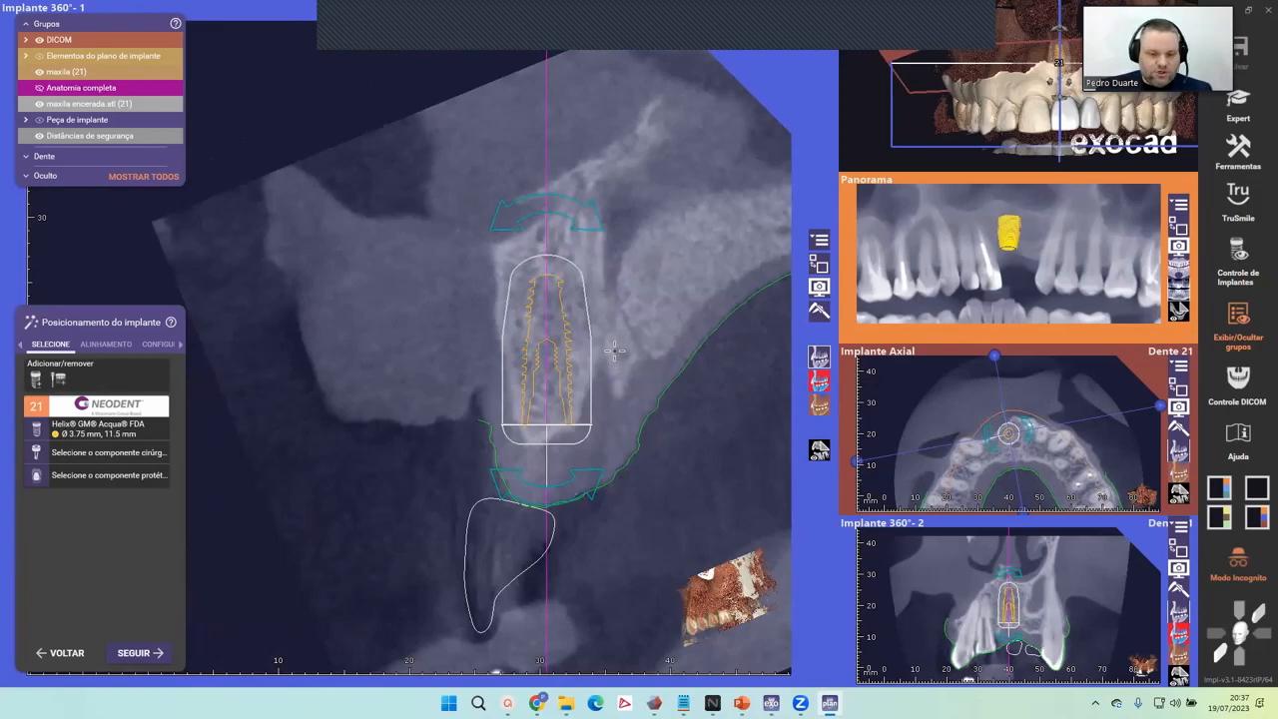
left_click_drag(579, 490, 571, 489)
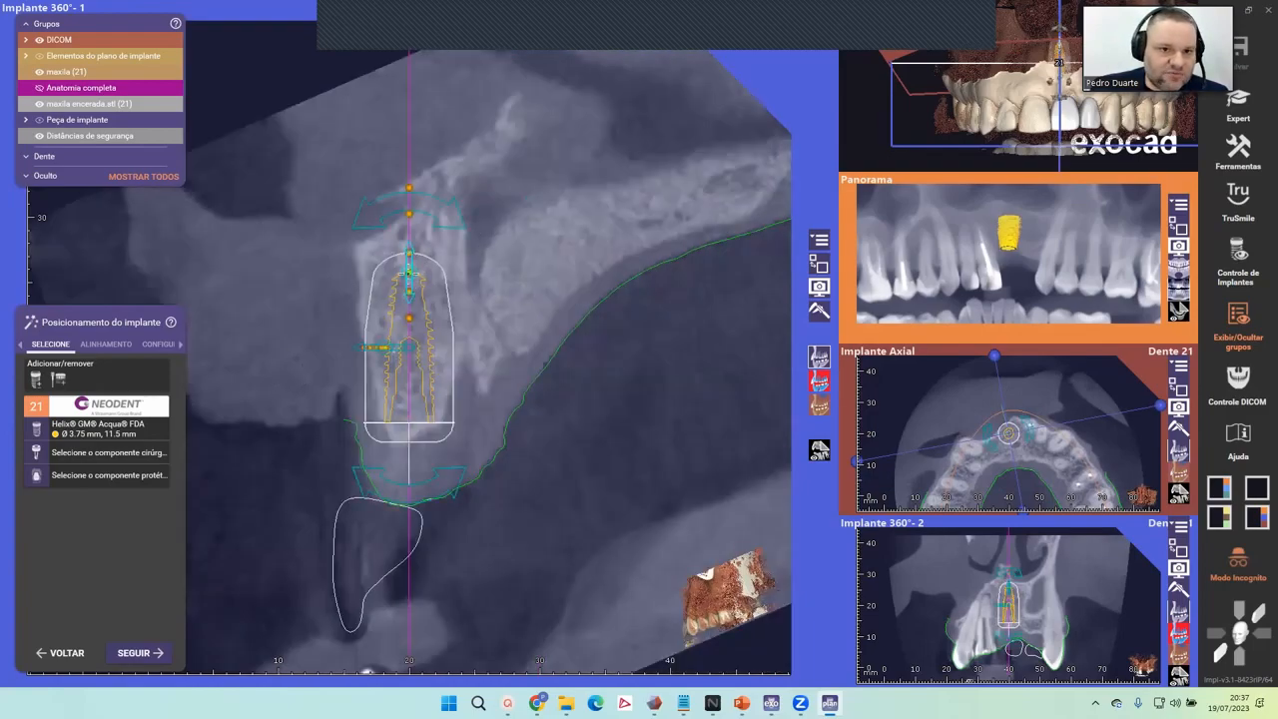
left_click_drag(409, 273, 409, 253)
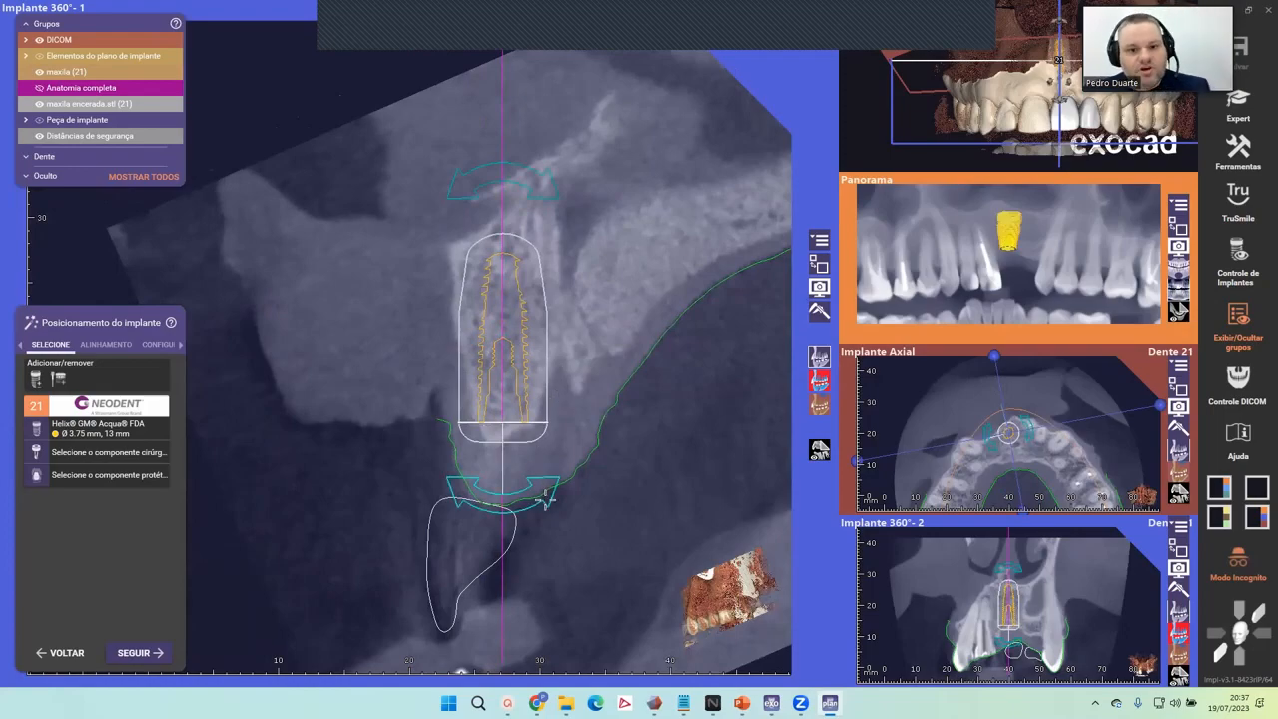
left_click_drag(542, 478, 553, 486)
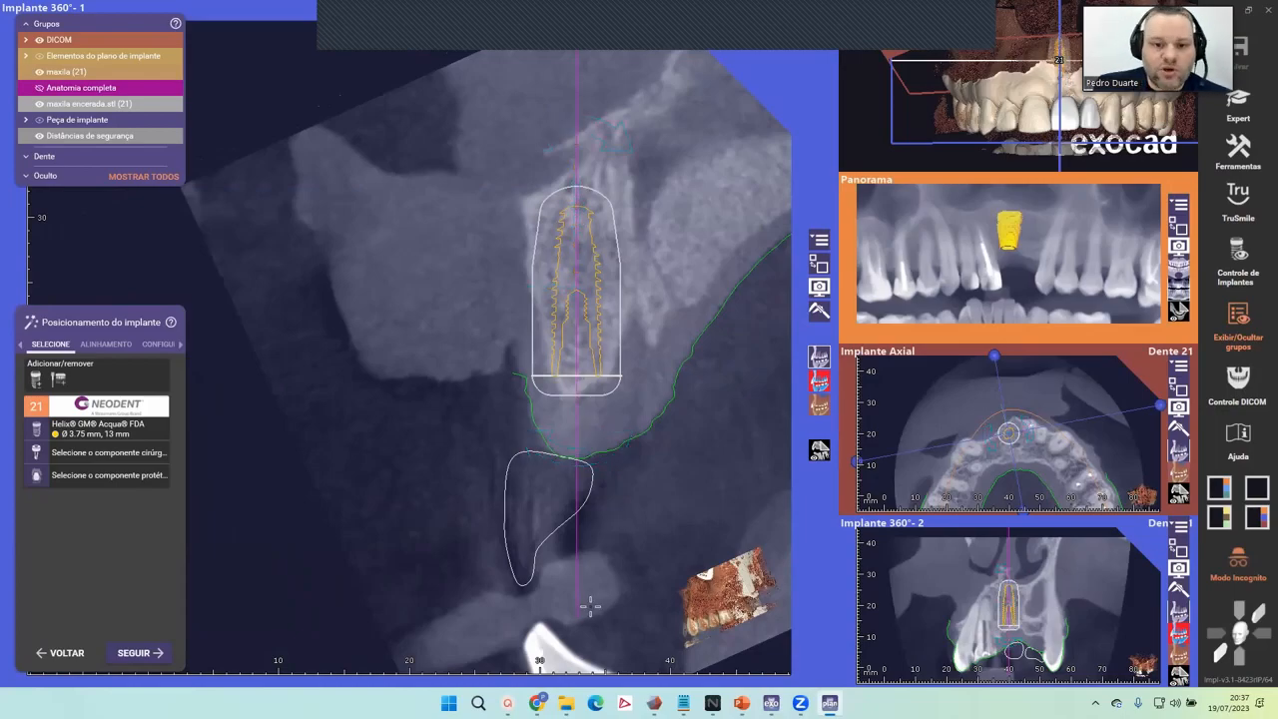
Turn the section obliquely around implant 21 and shift the implant sideways within the alveolar bone.
right_click_drag(669, 540, 654, 496)
mouse_move(654, 496)
middle_mouse_down()
mouse_move(590, 509)
mouse_move(655, 491)
middle_mouse_up()
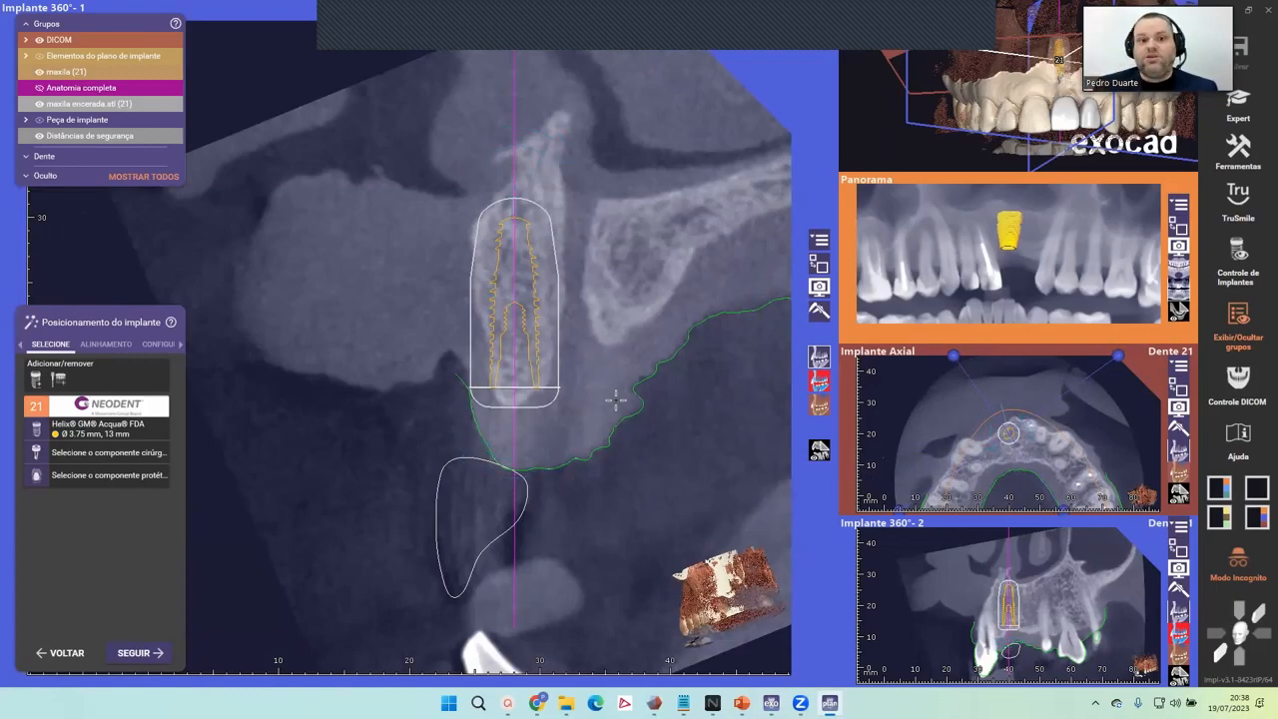
mouse_move(590, 397)
right_mouse_down()
mouse_move(626, 397)
mouse_move(605, 399)
right_mouse_up()
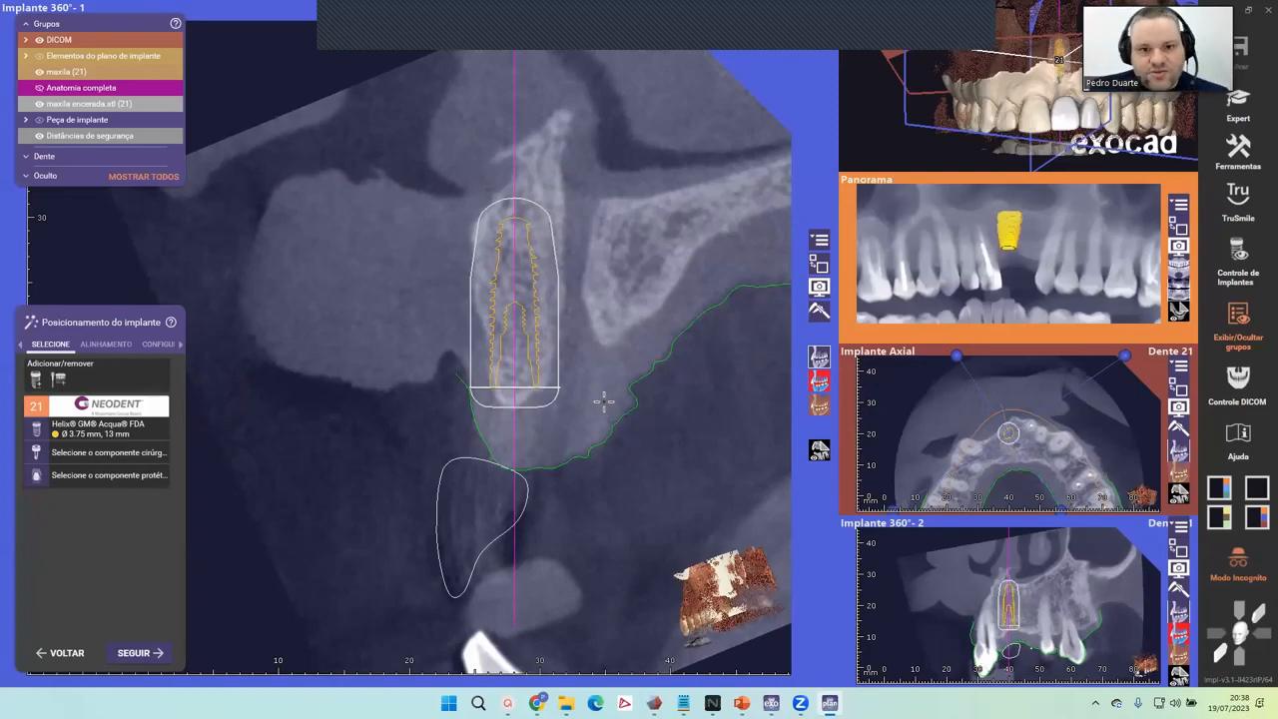
mouse_move(579, 366)
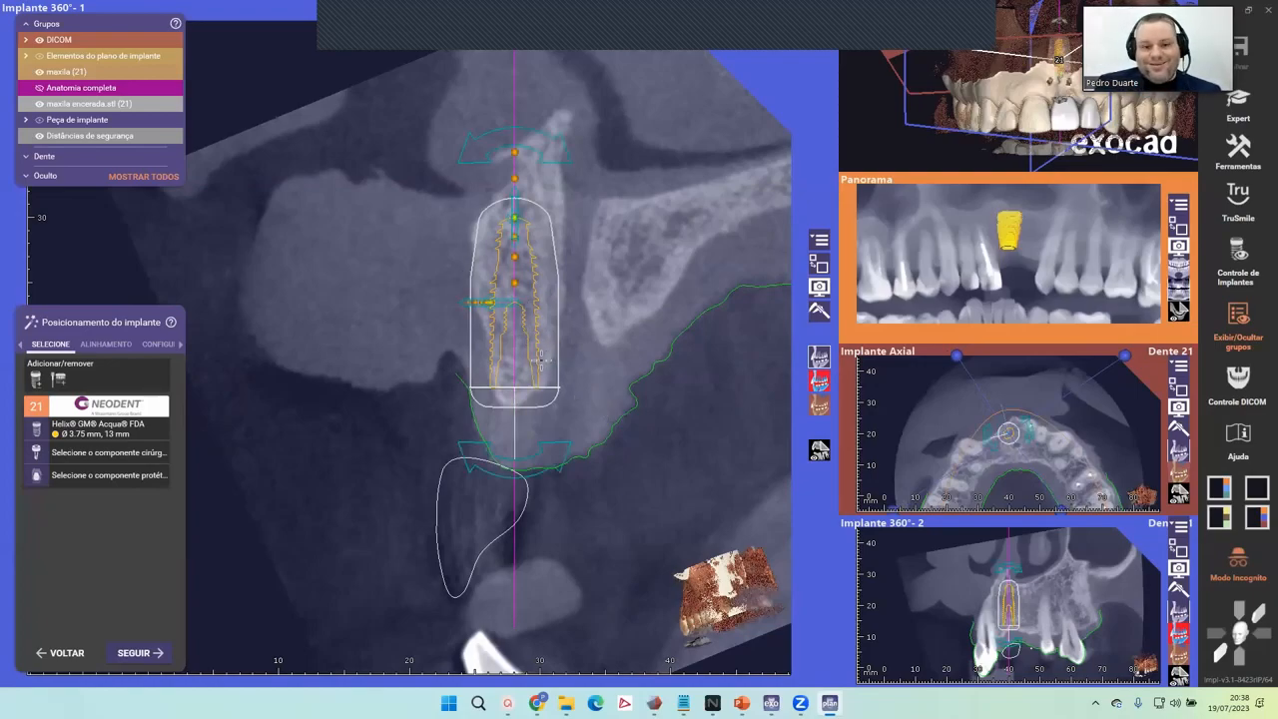
left_click_drag(535, 363, 548, 361)
middle_click_drag(491, 419, 554, 385)
left_click_drag(554, 386, 595, 385)
Fine-tune implant 21's position between the cortical walls in a close-up of the oblique section.
scroll(537, 354, "up", 6)
scroll(580, 353, "down", 2)
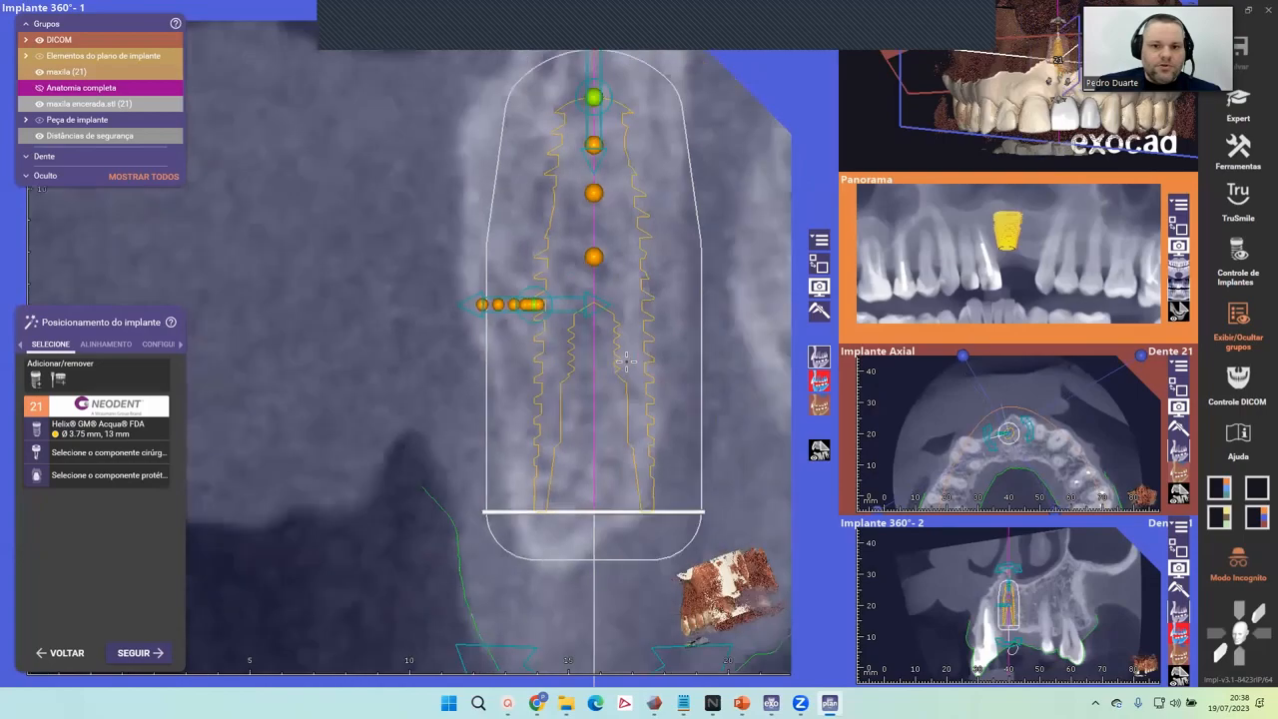
middle_click_drag(579, 354, 465, 413)
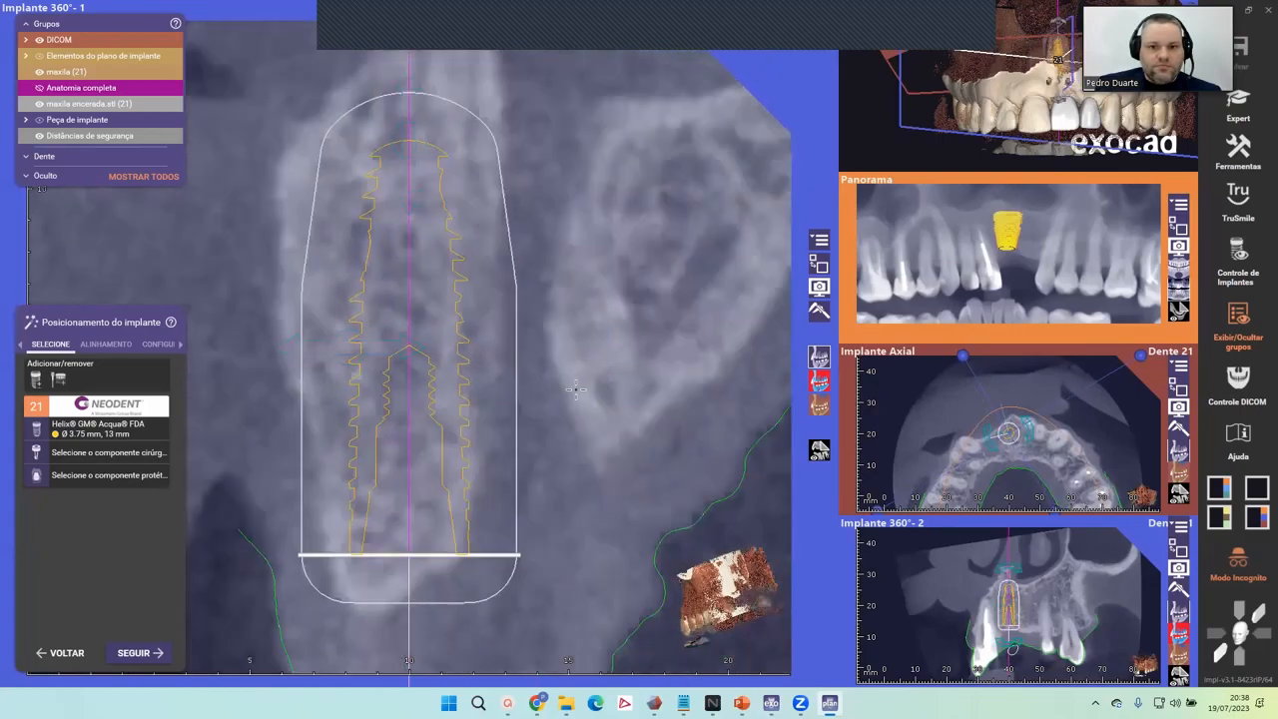
left_click_drag(400, 421, 406, 415)
scroll(499, 384, "down", 3)
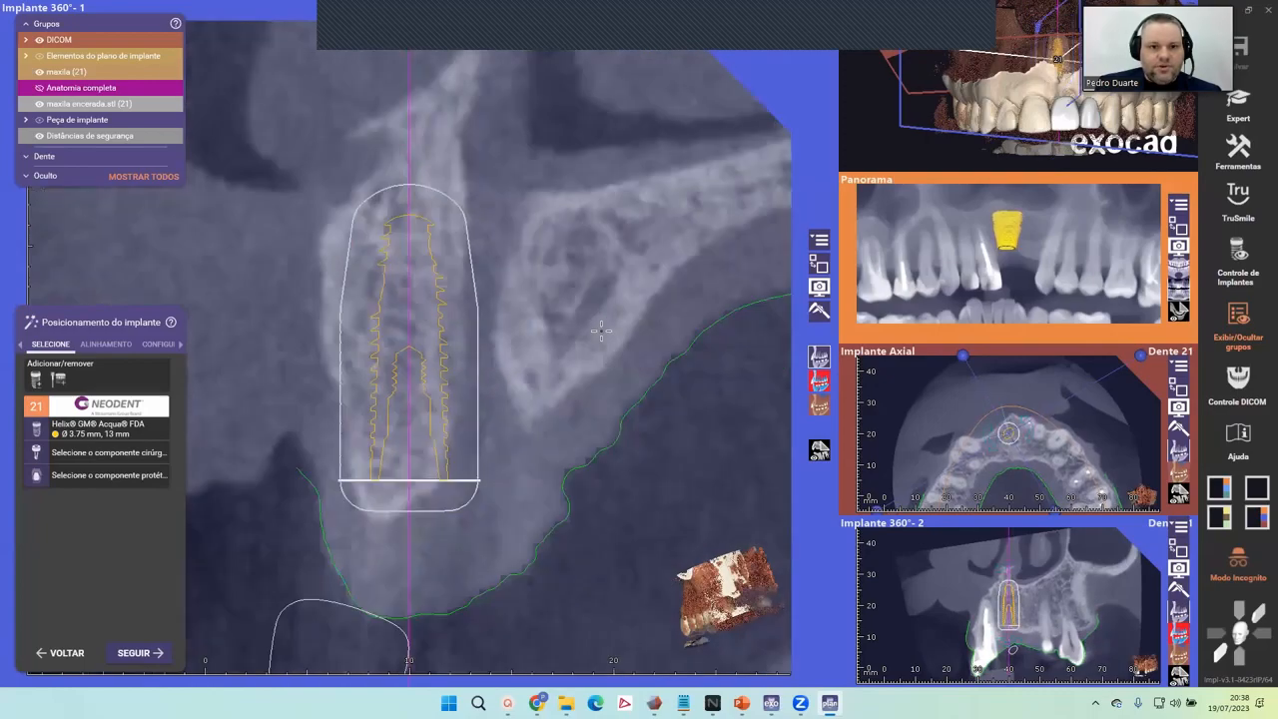
middle_click_drag(462, 374, 549, 358)
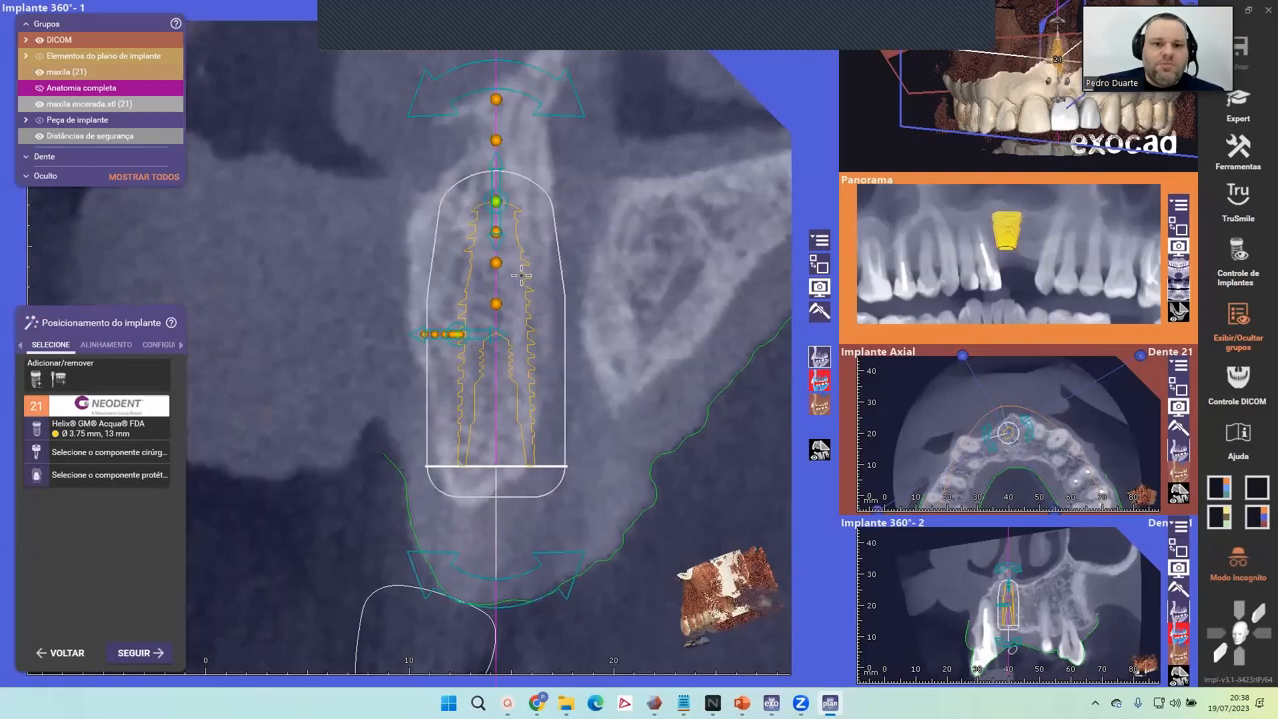
left_click_drag(523, 276, 522, 281)
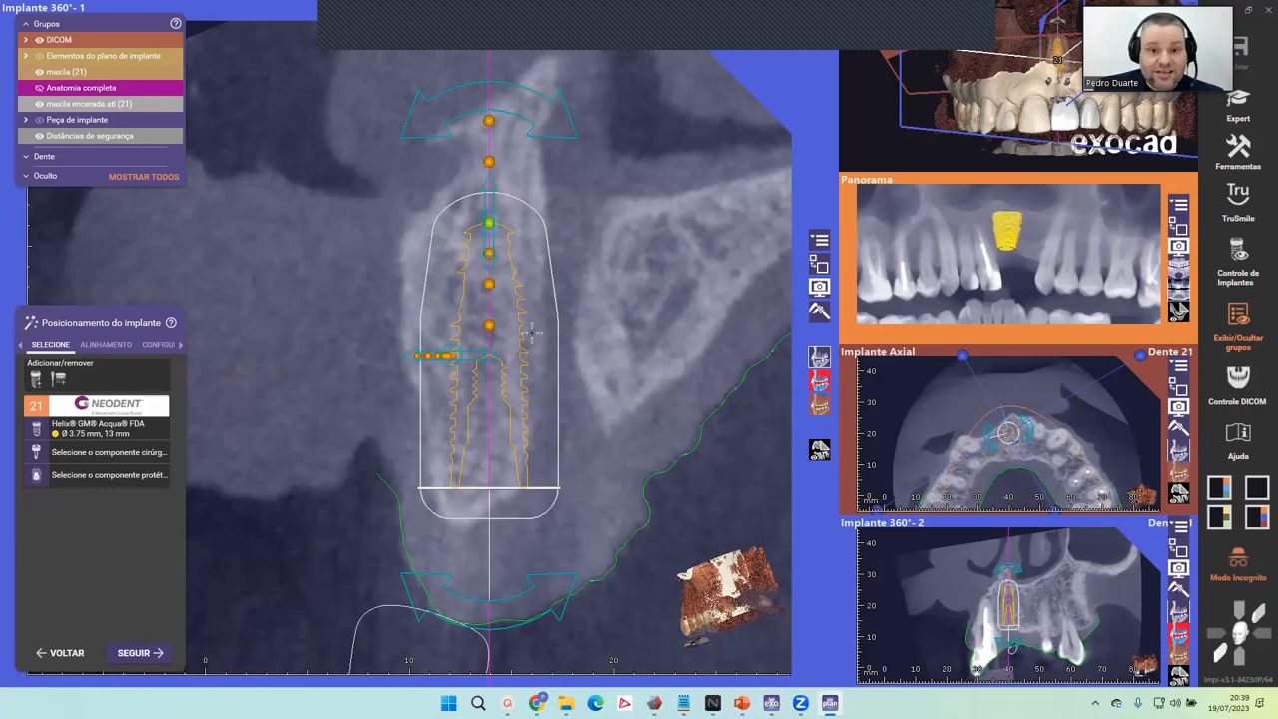
Examine implant 21 and its safety outline against the cortical walls, gum contour and wax-up crown in the oblique section.
right_click_drag(549, 349, 577, 396)
scroll(577, 314, "up", 2)
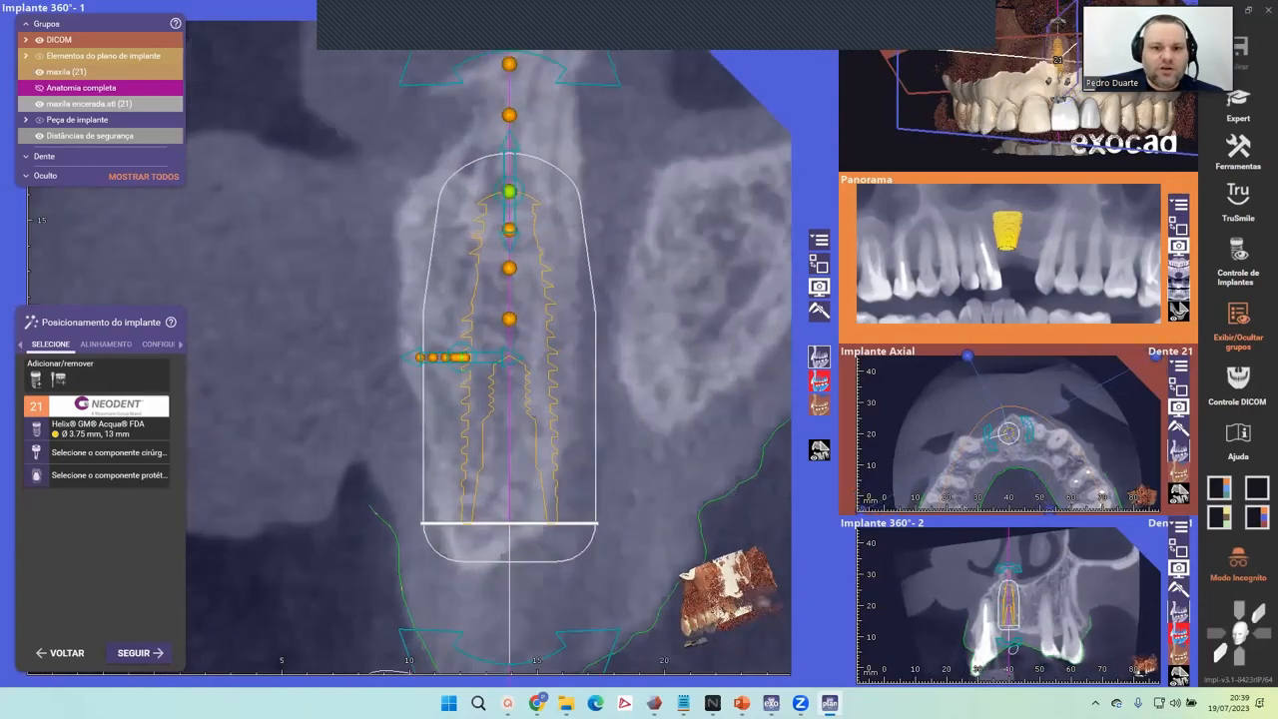
middle_click_drag(606, 313, 566, 312)
scroll(580, 313, "up", 3)
scroll(580, 311, "down", 2)
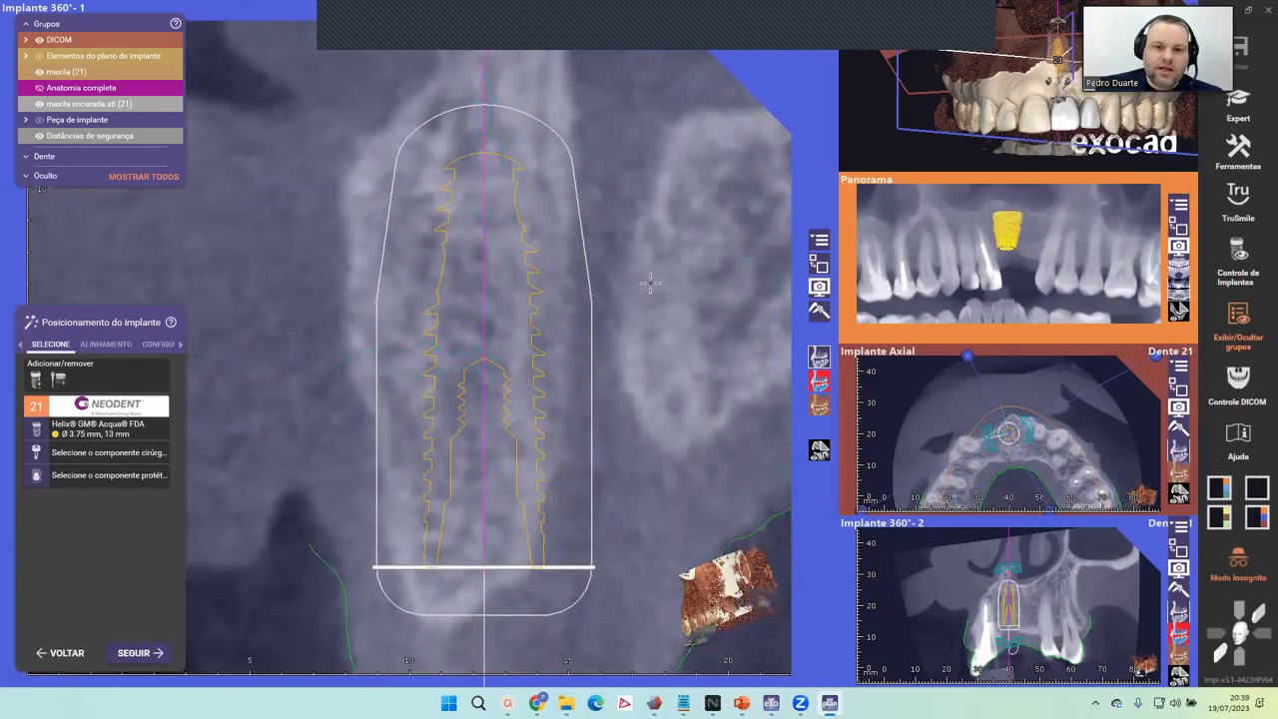
scroll(577, 183, "down", 3)
right_click_drag(577, 184, 609, 184)
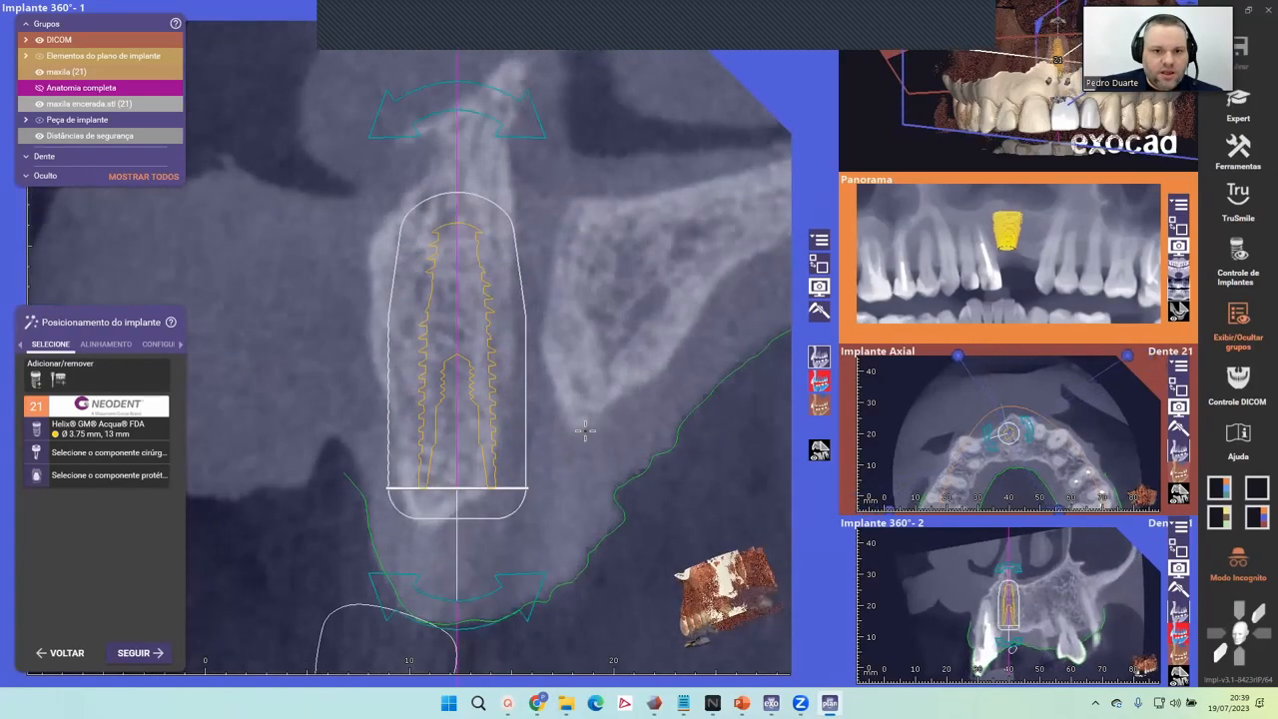
scroll(469, 498, "down", 3)
middle_click_drag(468, 499, 565, 421)
middle_click_drag(622, 315, 610, 372)
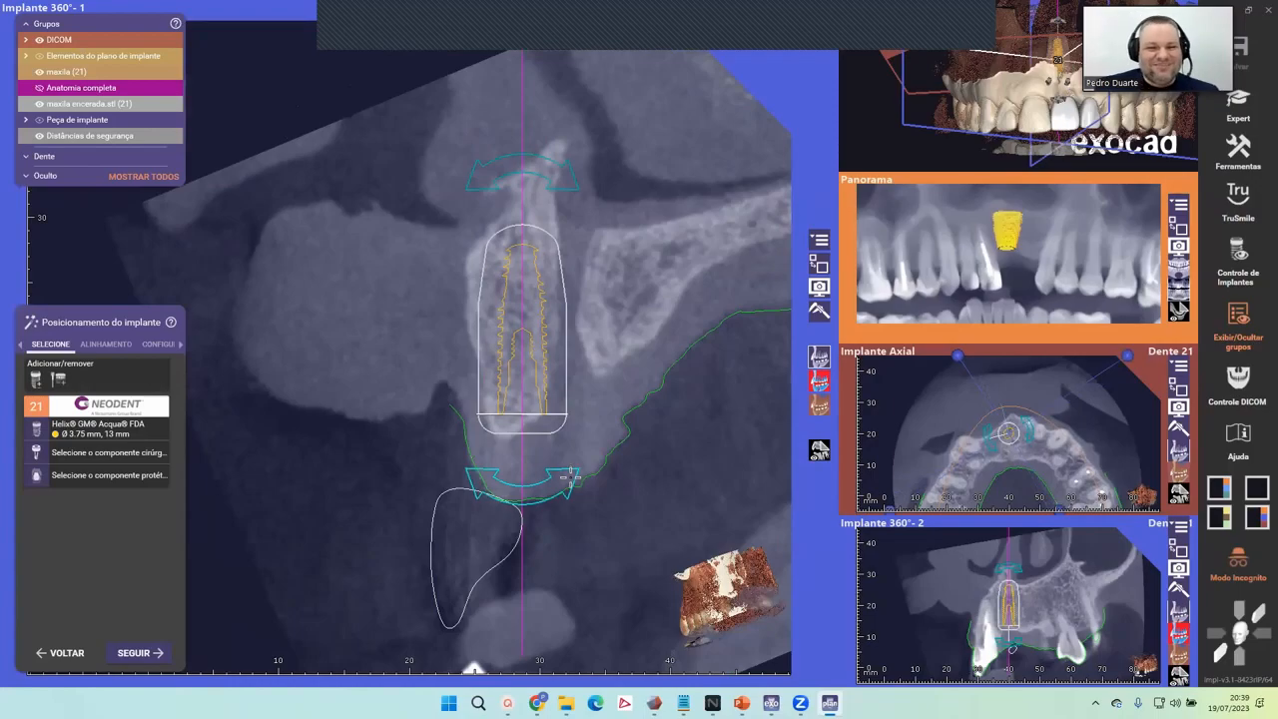
Fine-tune the tilt of implant 21 within the bone relative to the wax-up crown.
left_click_drag(569, 476, 558, 475)
middle_click_drag(555, 364, 577, 338)
scroll(640, 344, "up", 4)
scroll(622, 389, "down", 3)
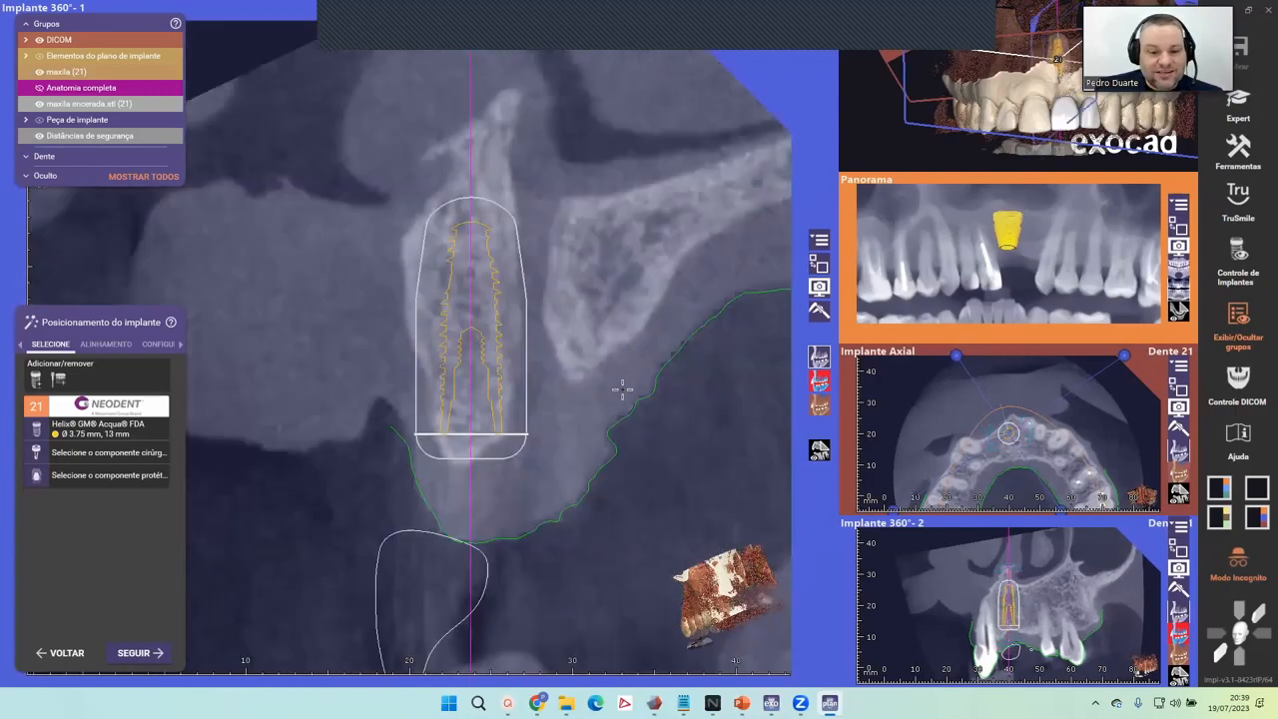
left_click_drag(528, 149, 532, 151)
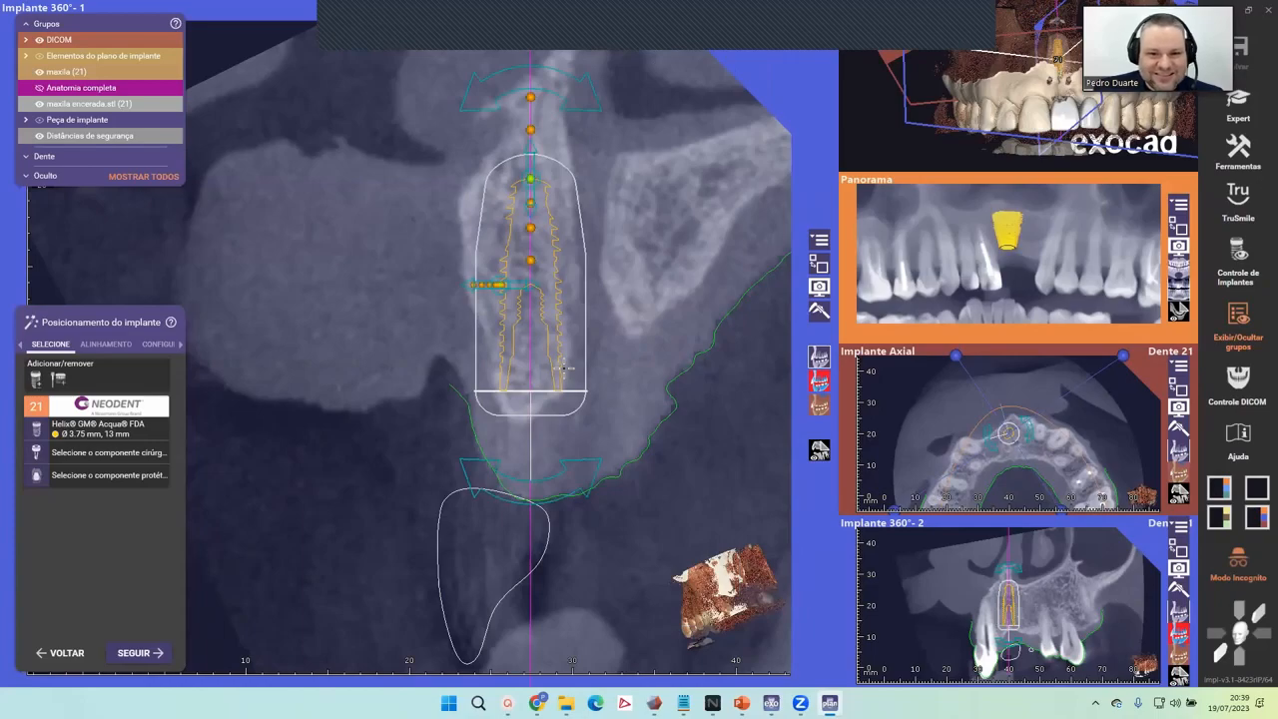
scroll(555, 436, "up", 2)
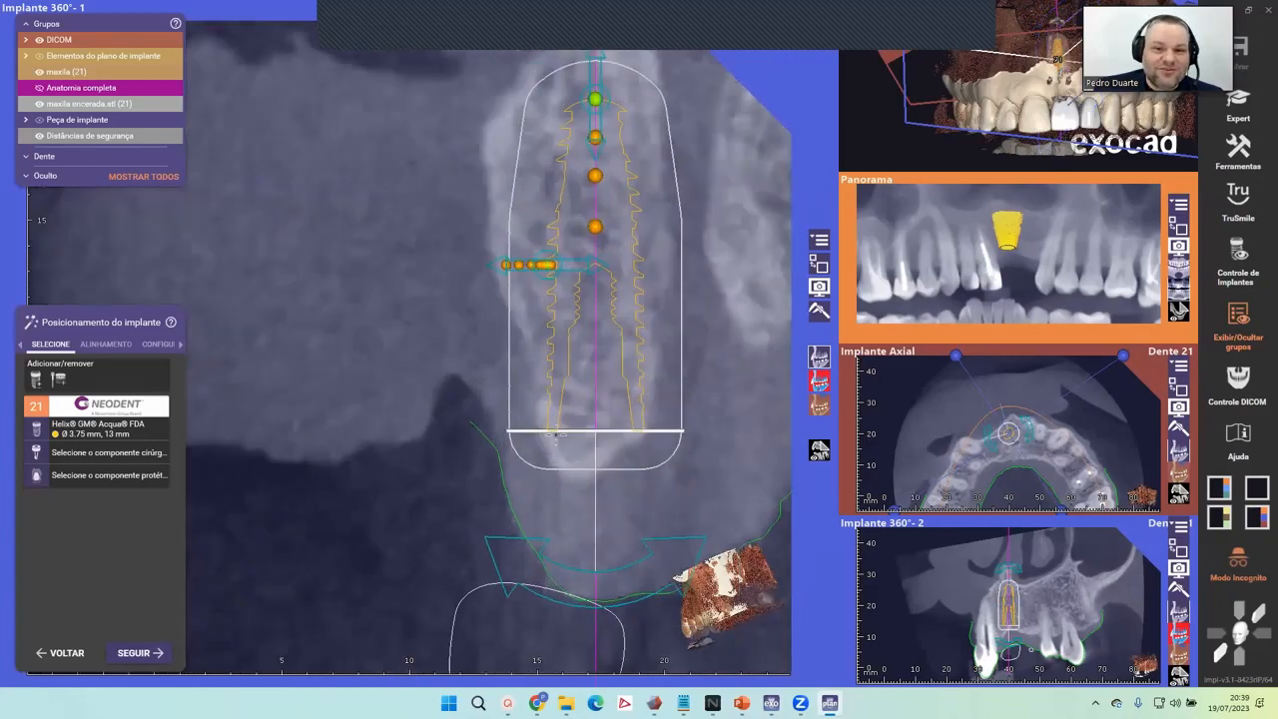
Turn the section around implant 21 to a more direct facial-palatal cut and shift the implant slightly toward the wax-up crown.
scroll(528, 460, "down", 1)
right_click_drag(528, 461, 589, 460)
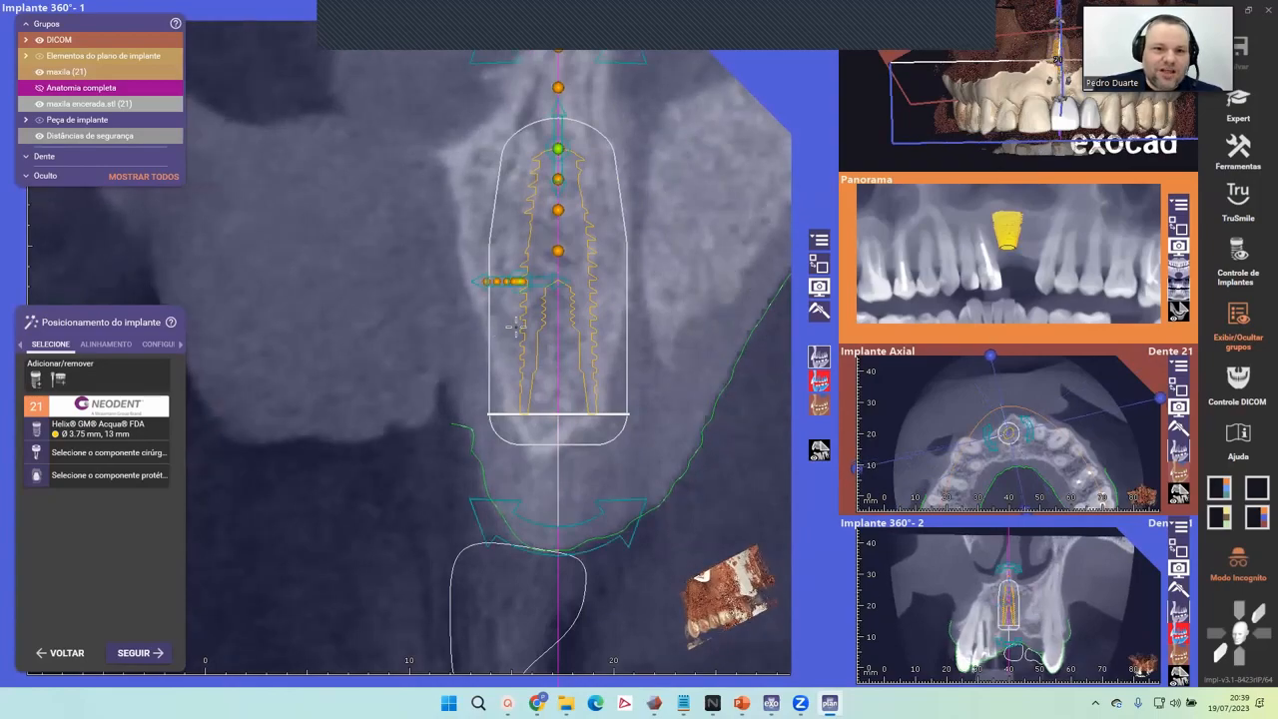
scroll(495, 347, "down", 3)
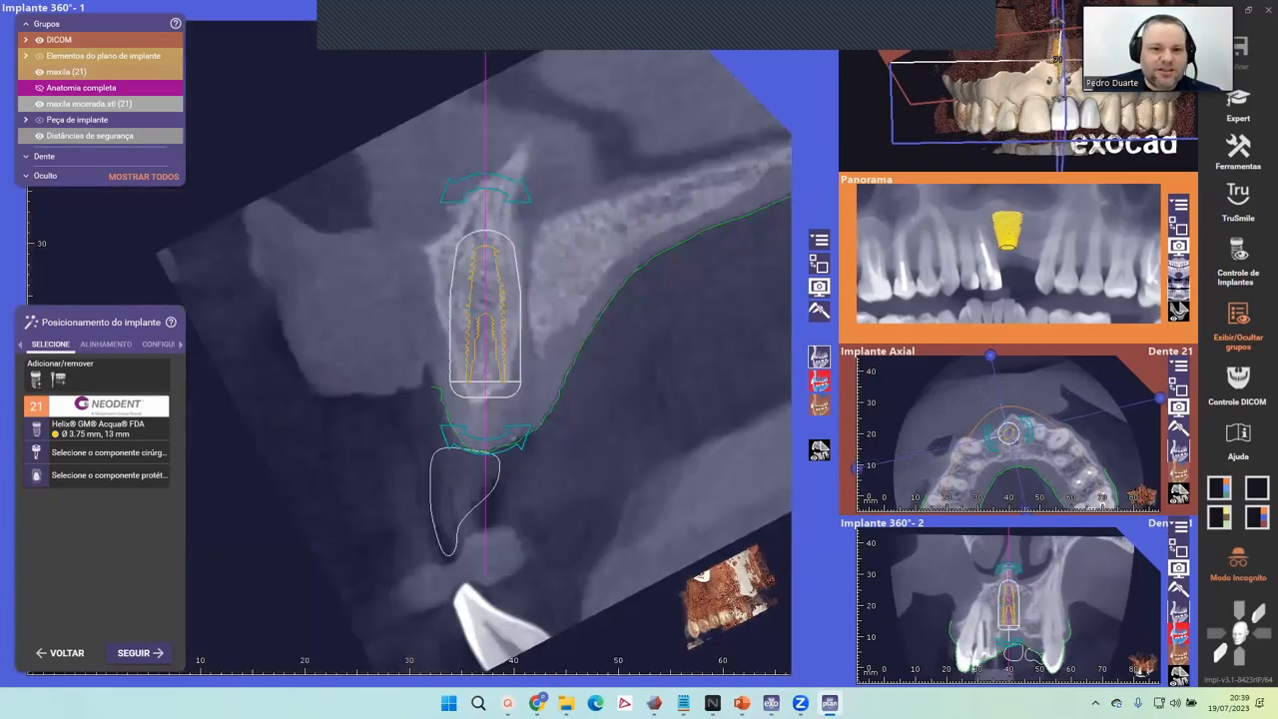
middle_click_drag(534, 406, 569, 405)
right_click_drag(573, 397, 425, 380)
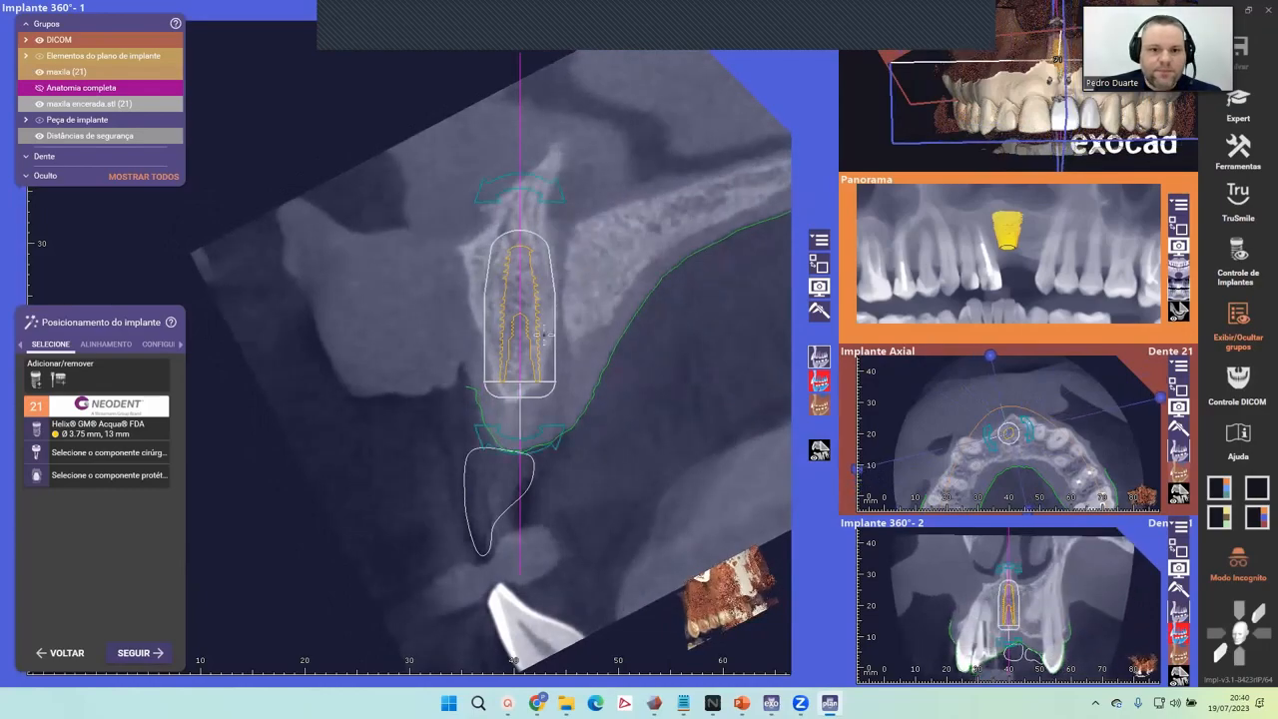
scroll(533, 337, "up", 6)
scroll(557, 355, "down", 4)
middle_click_drag(556, 354, 423, 328)
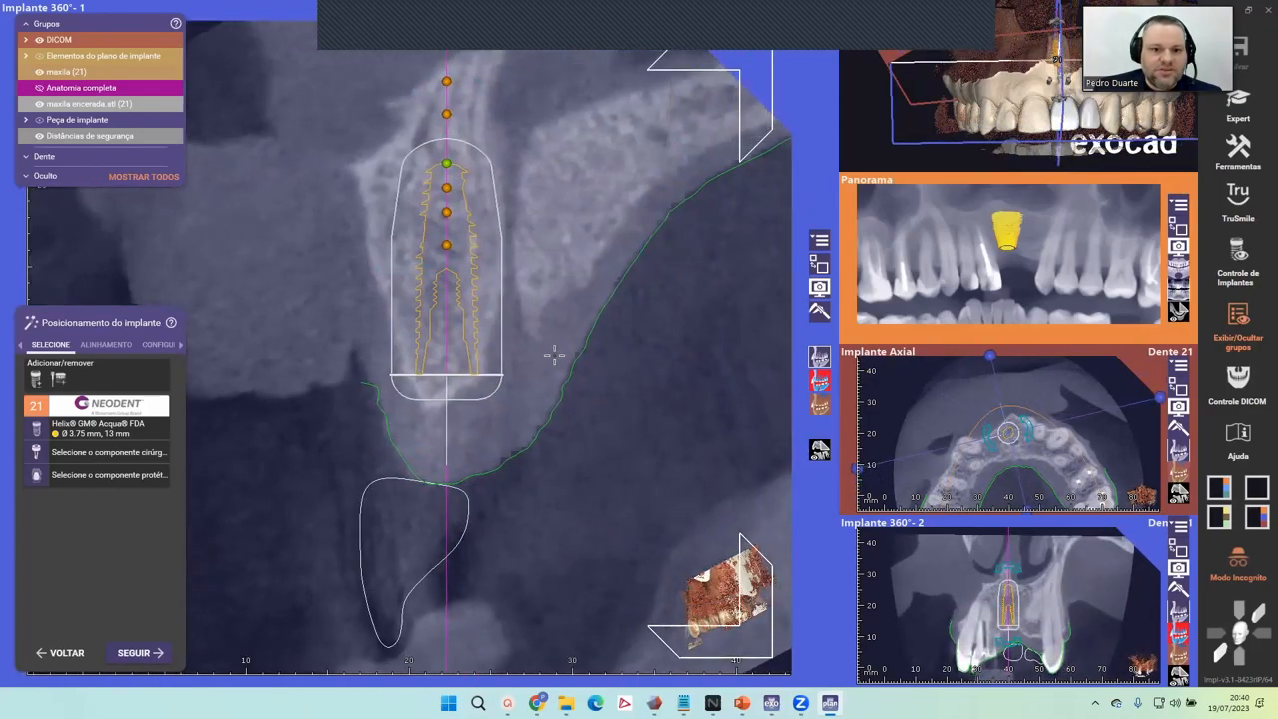
left_click_drag(470, 368, 470, 384)
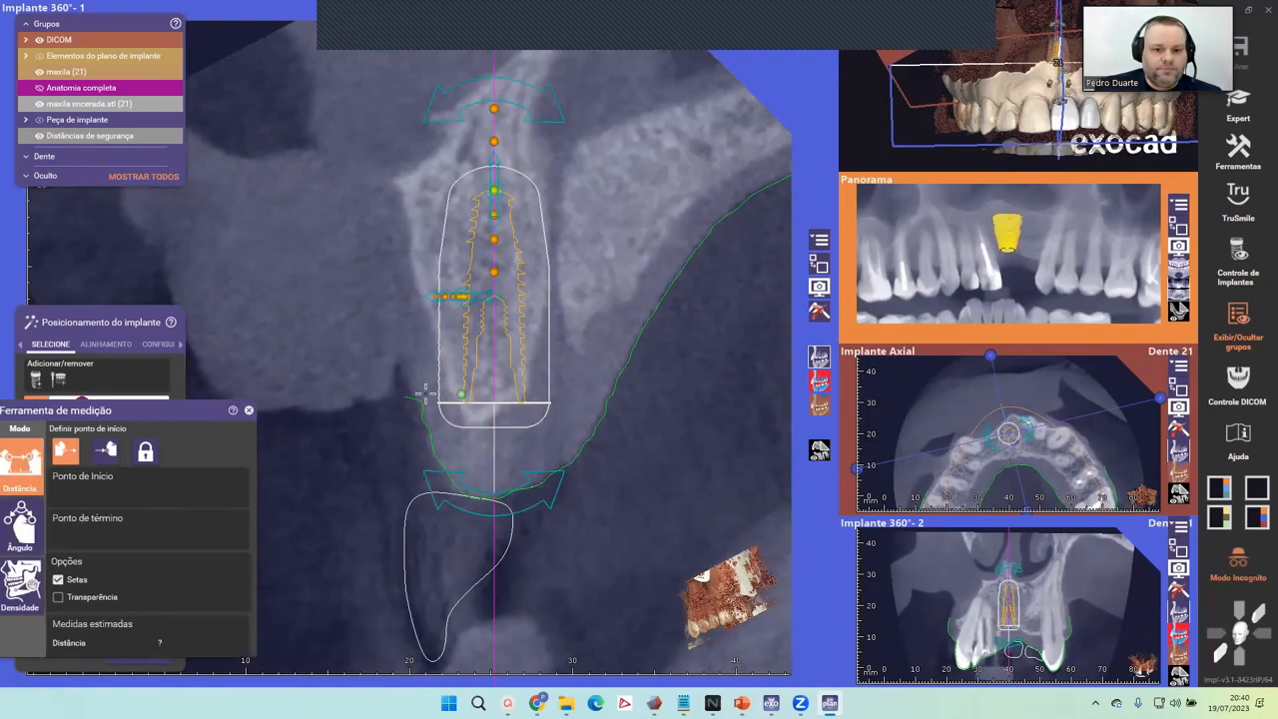
Measure the distance from implant 21's facial shoulder to the outer gum contour, adjusting the end points and aligning the start with the platform.
left_click(426, 394)
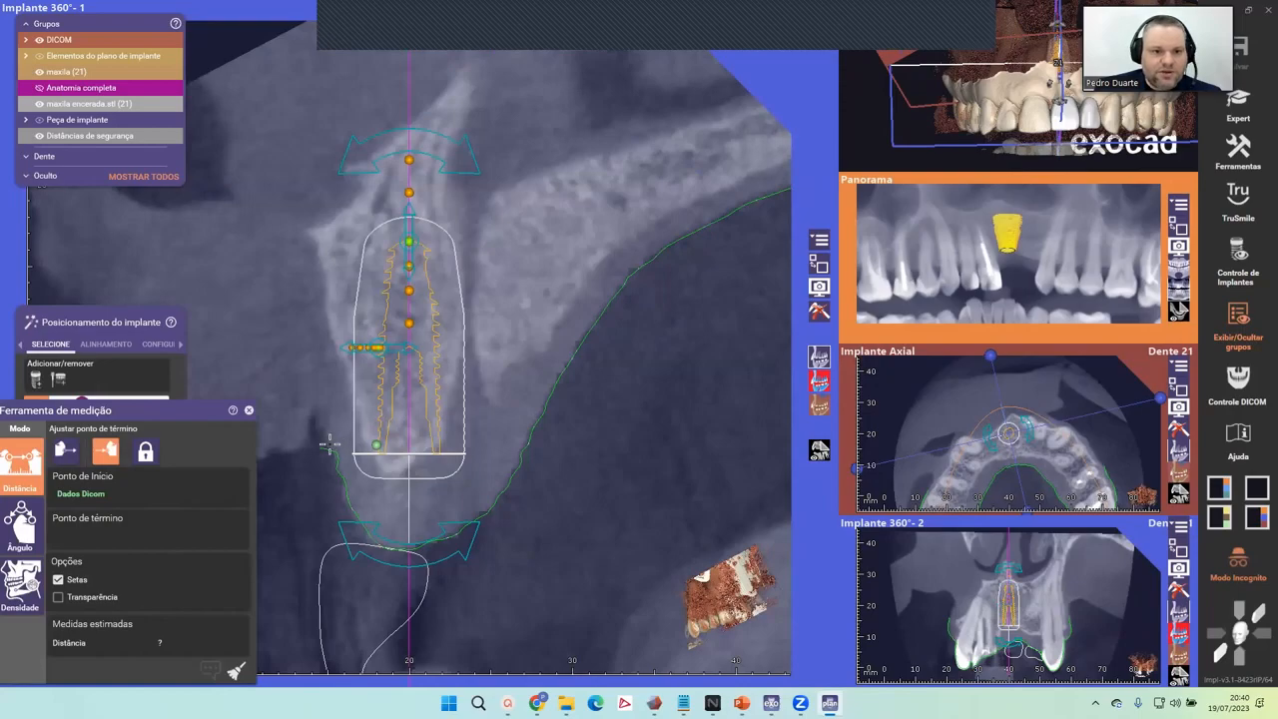
left_click(330, 444)
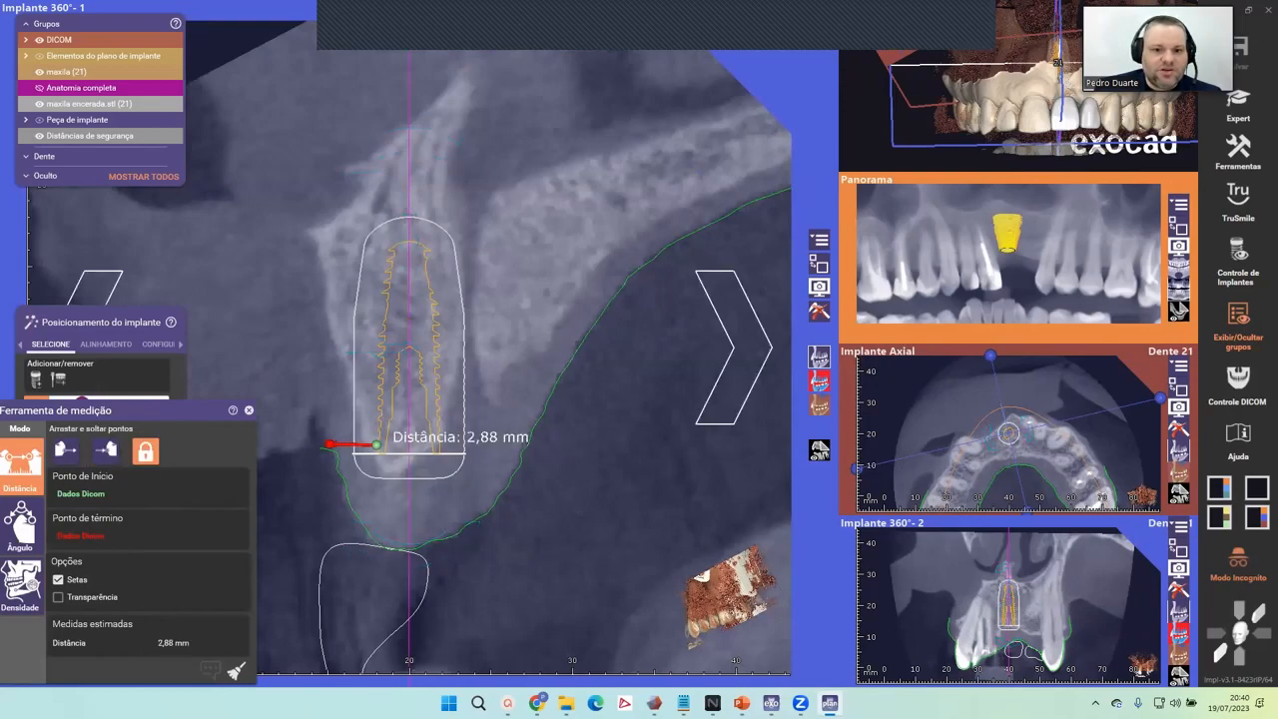
middle_click_drag(489, 404, 469, 381)
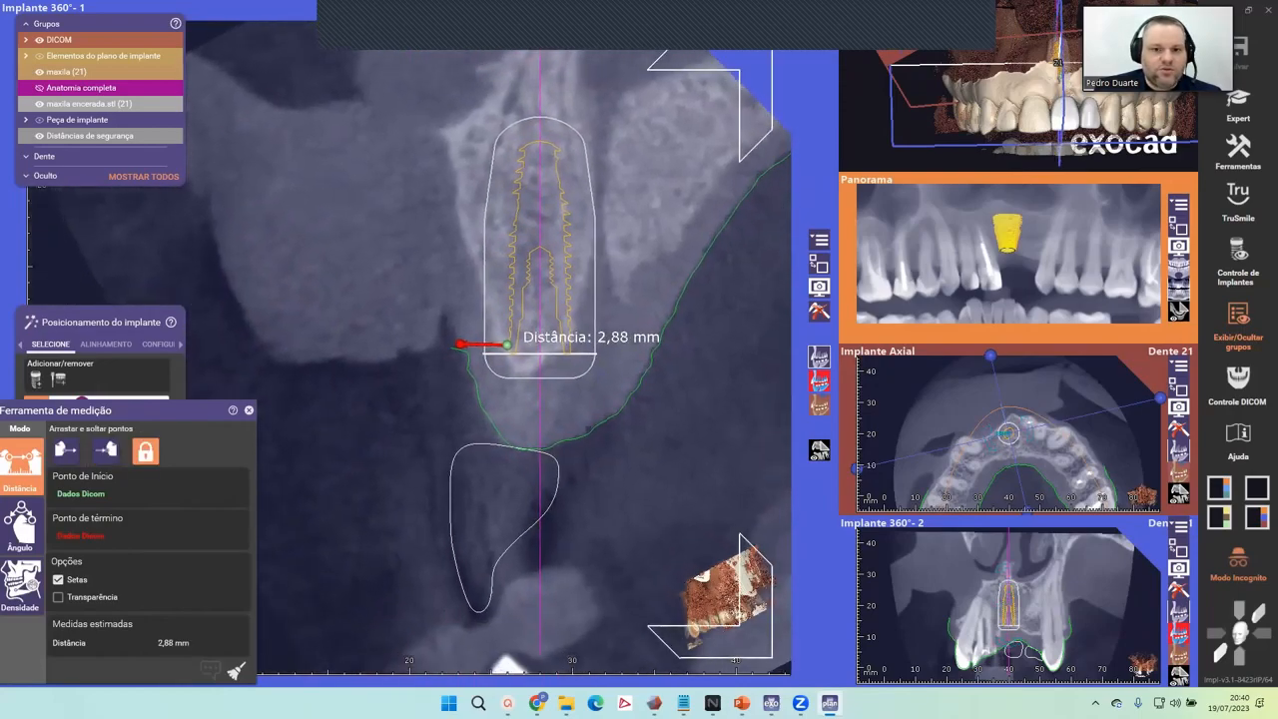
left_click_drag(461, 341, 461, 344)
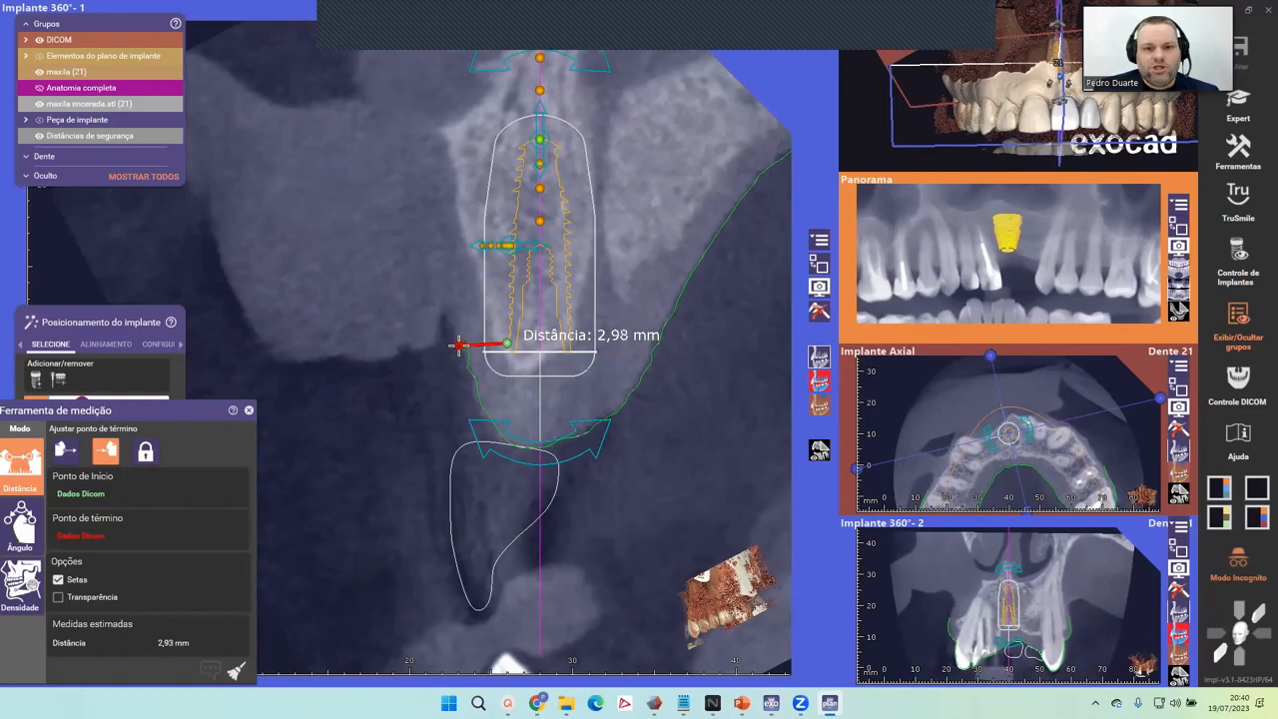
left_click_drag(459, 345, 456, 343)
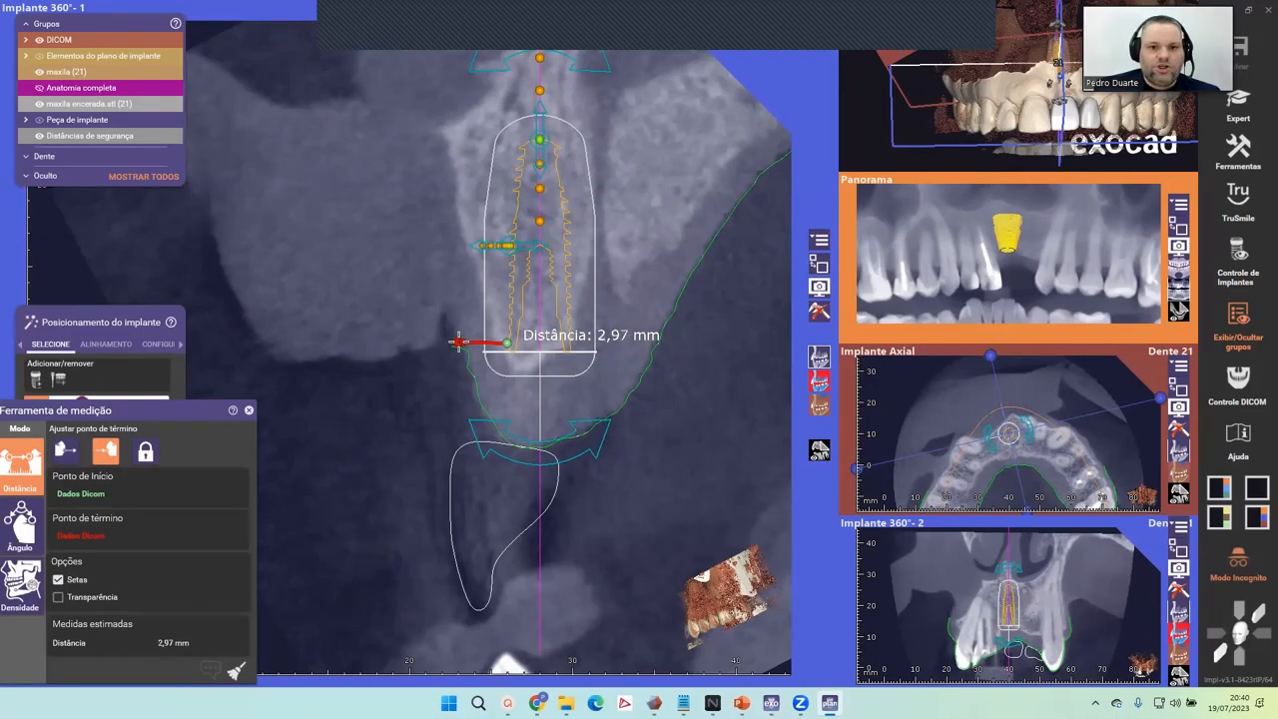
left_click_drag(459, 341, 462, 344)
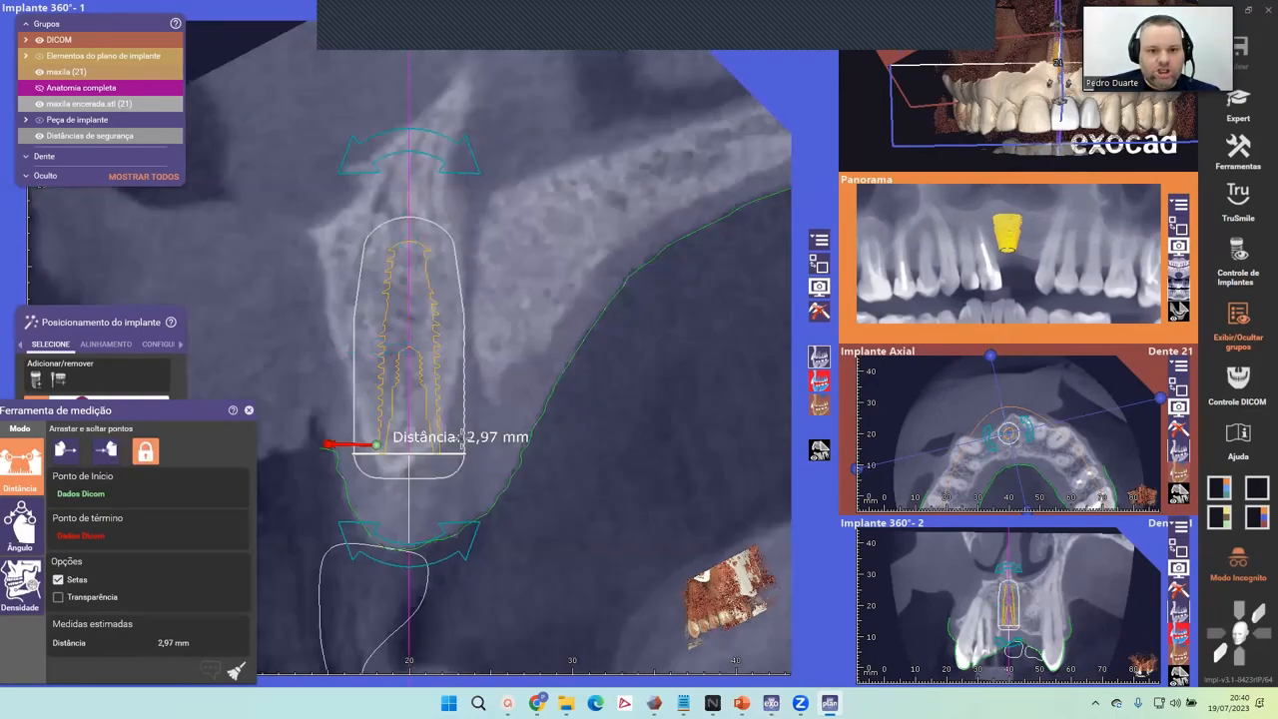
middle_click_drag(538, 390, 657, 282)
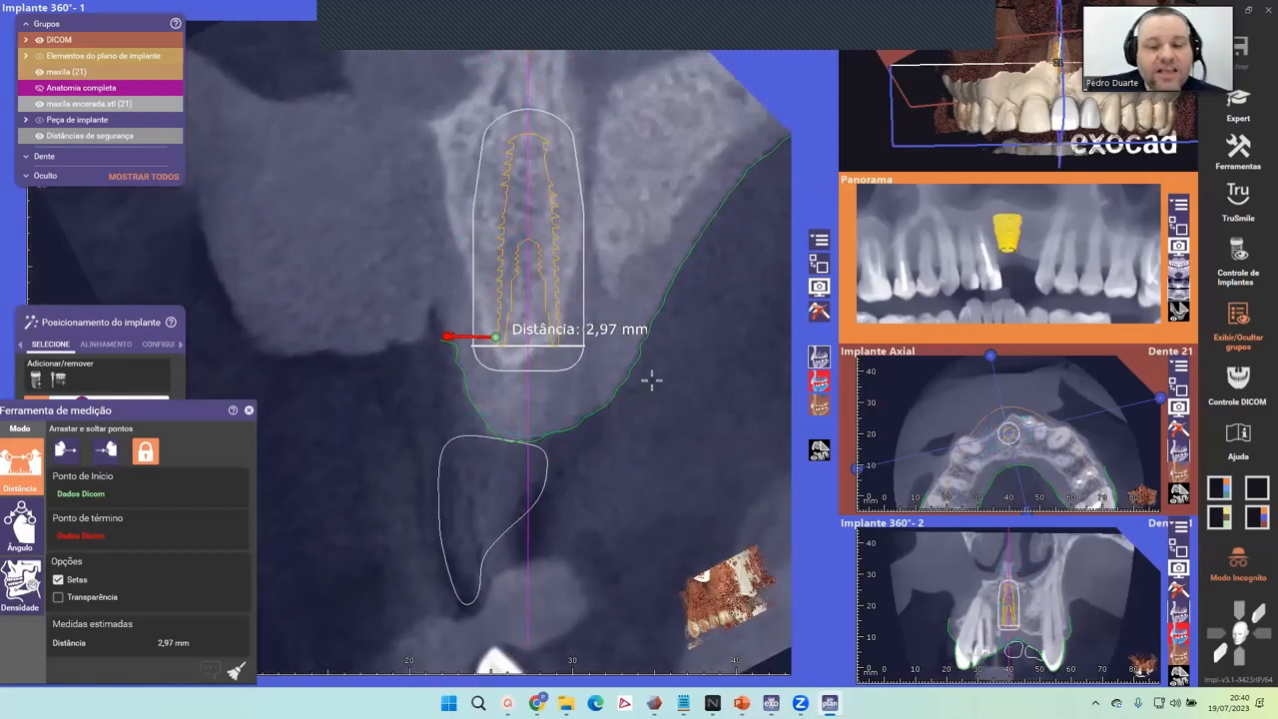
mouse_move(625, 344)
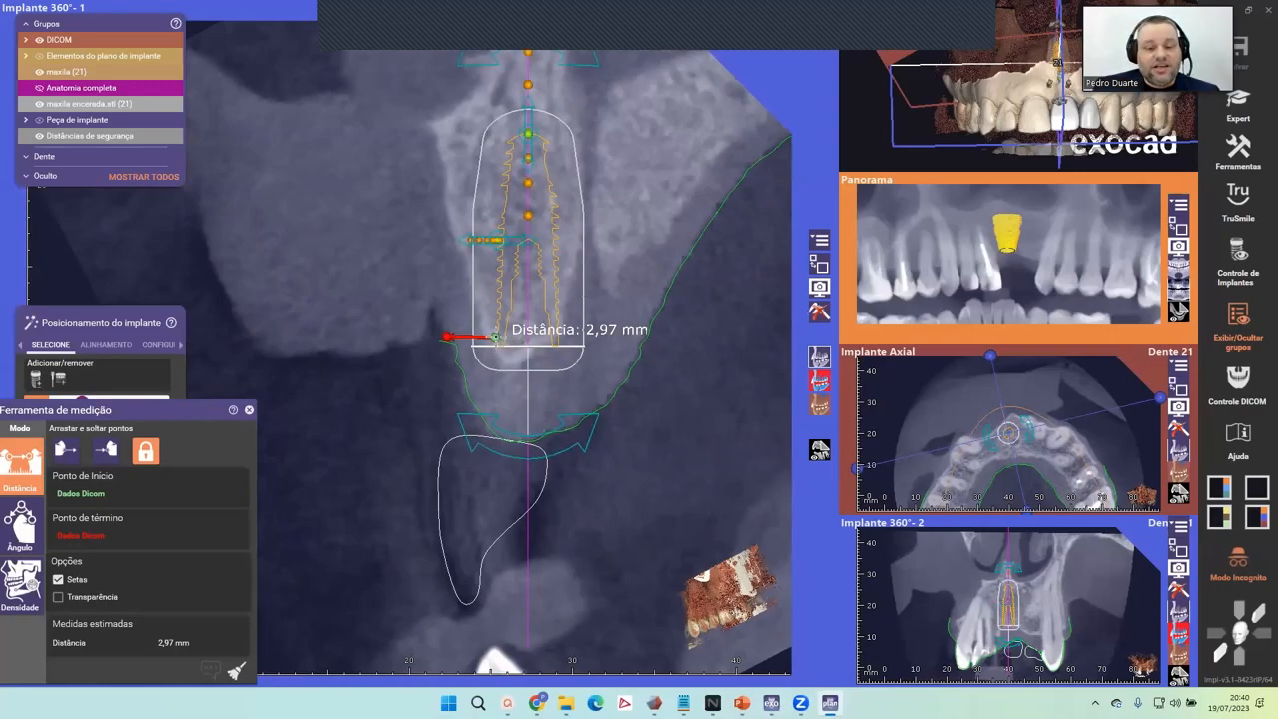
left_click_drag(497, 336, 498, 346)
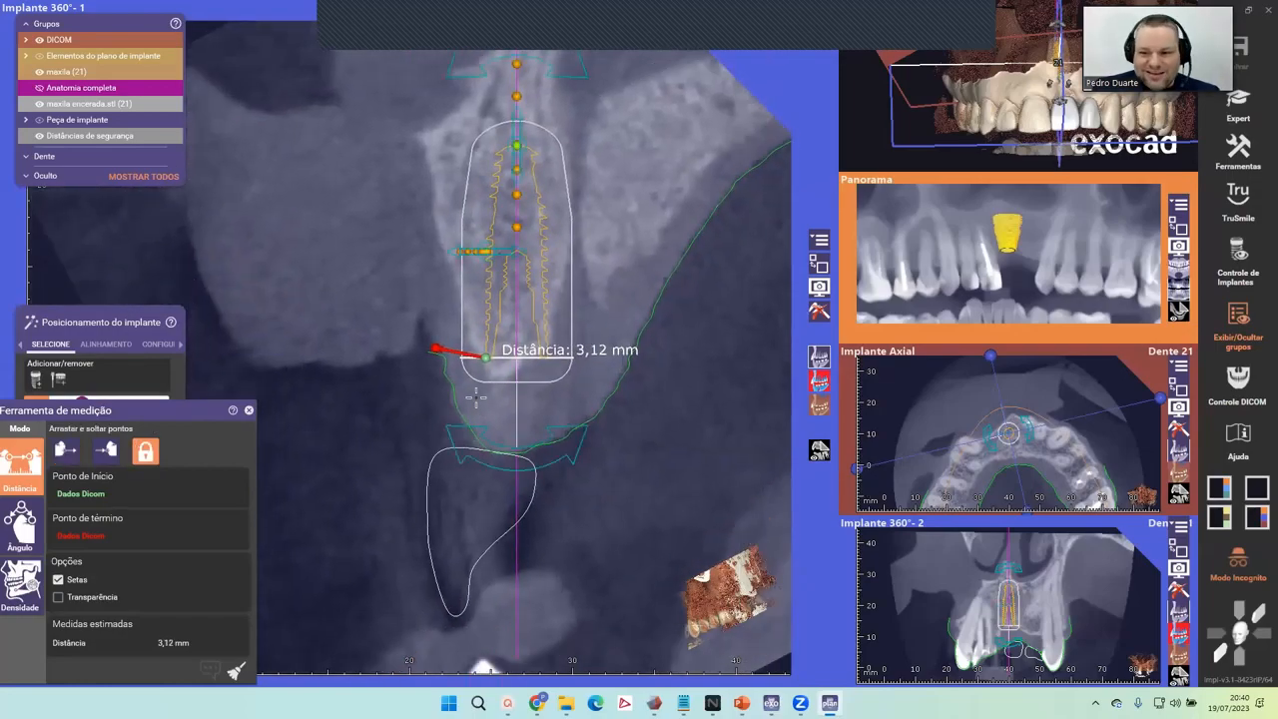
Reposition the distance measurement to run from the facial gum contour at platform level down to the wax-up crown's cervical edge.
left_click_drag(435, 348, 508, 421)
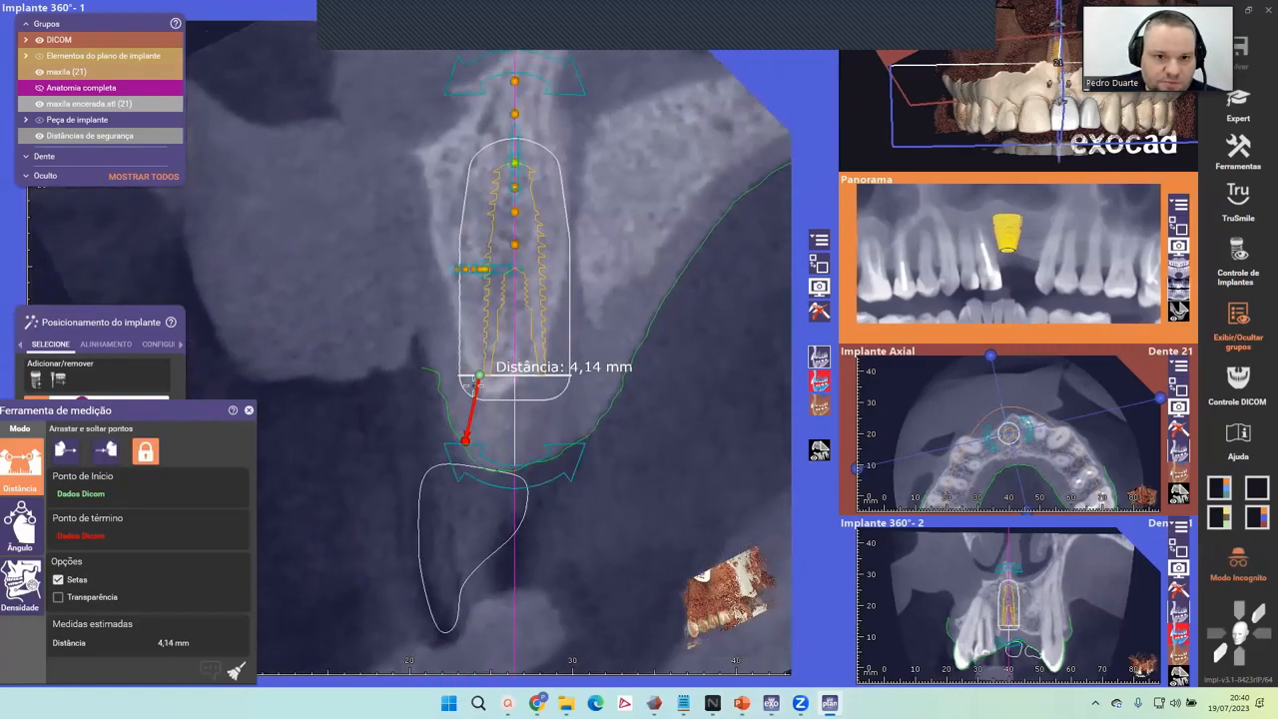
left_click_drag(480, 376, 441, 376)
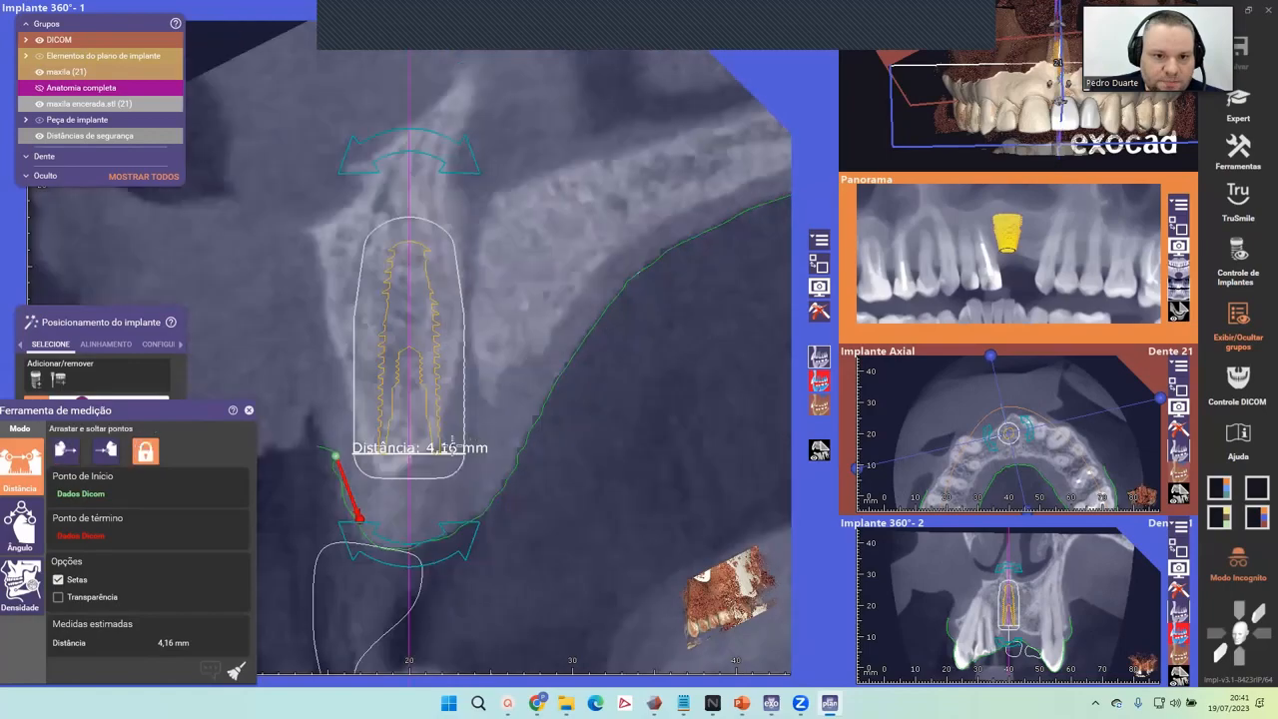
left_click_drag(360, 517, 332, 525)
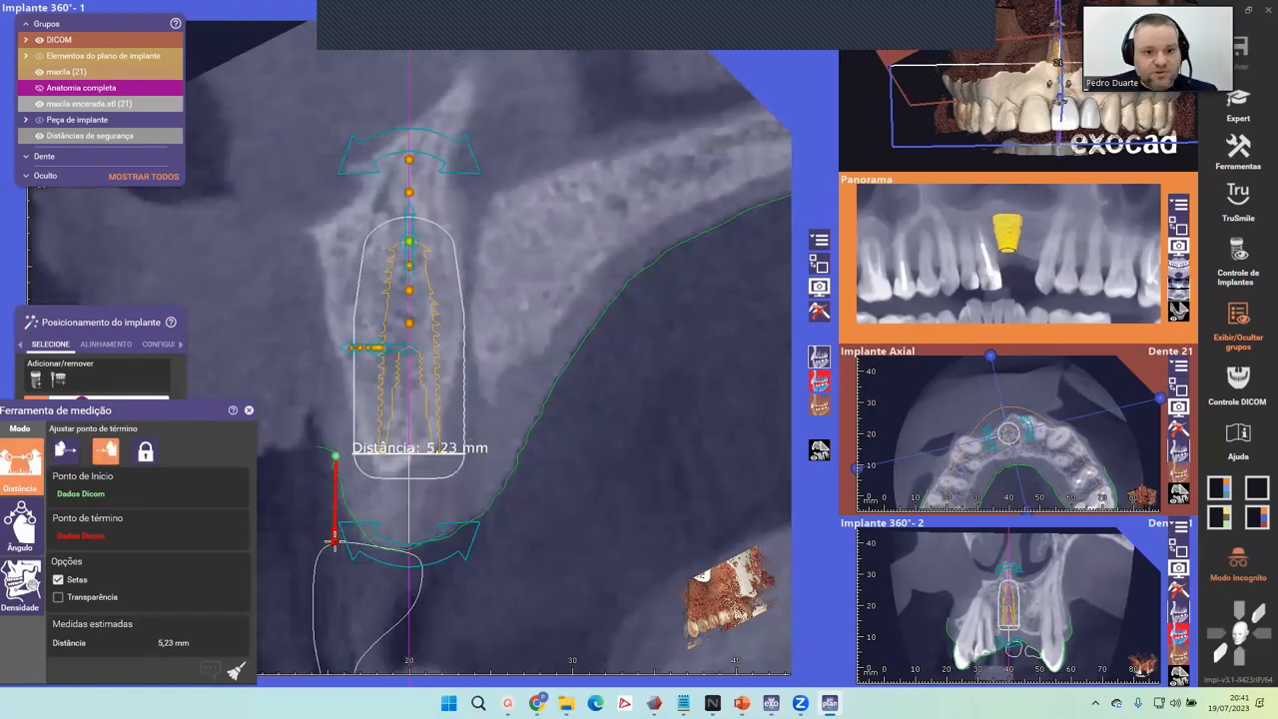
left_click(334, 542)
Refine both end points of the vertical measurement between the platform level and the crown's cervical margin.
scroll(536, 484, "down", 1)
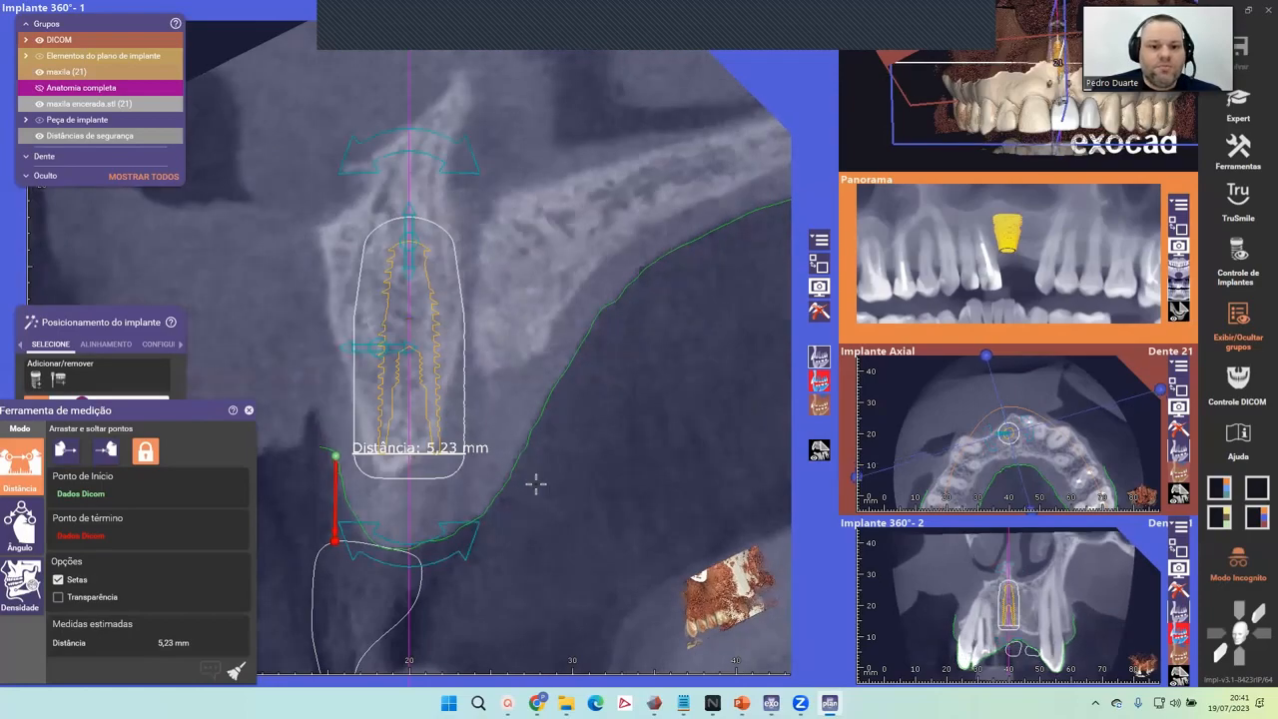
middle_click_drag(536, 484, 691, 365)
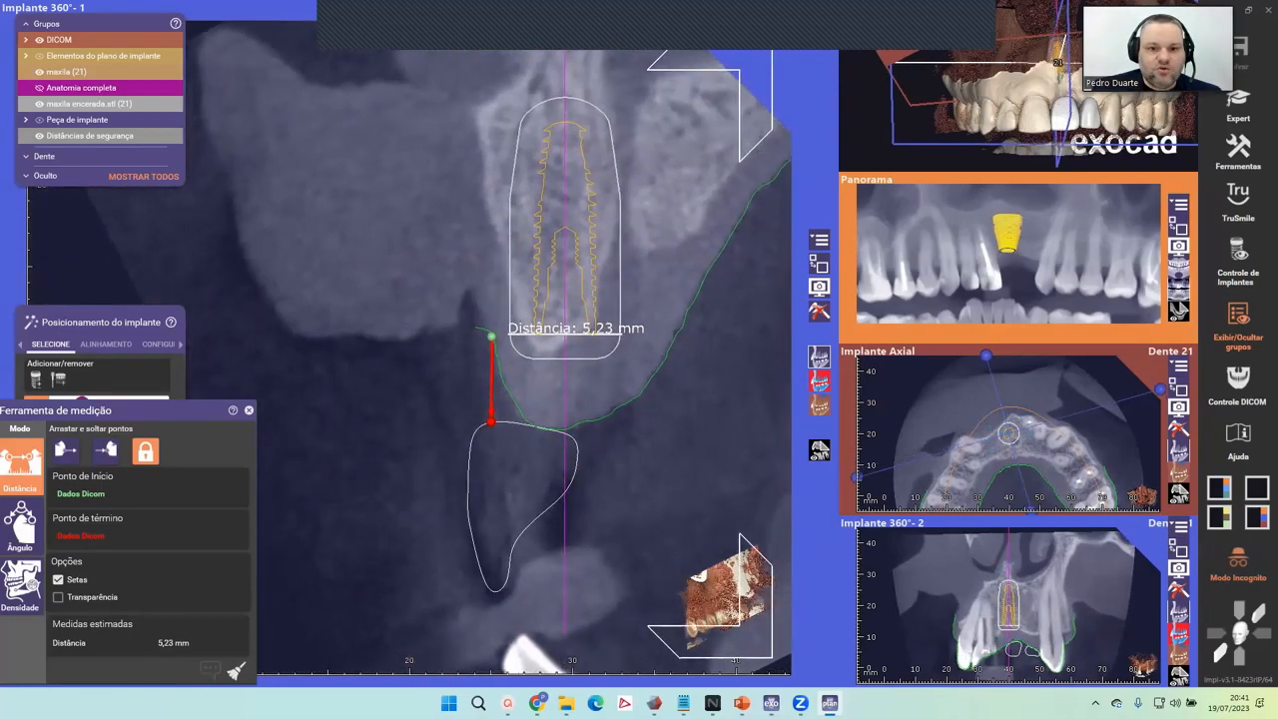
left_click(486, 421)
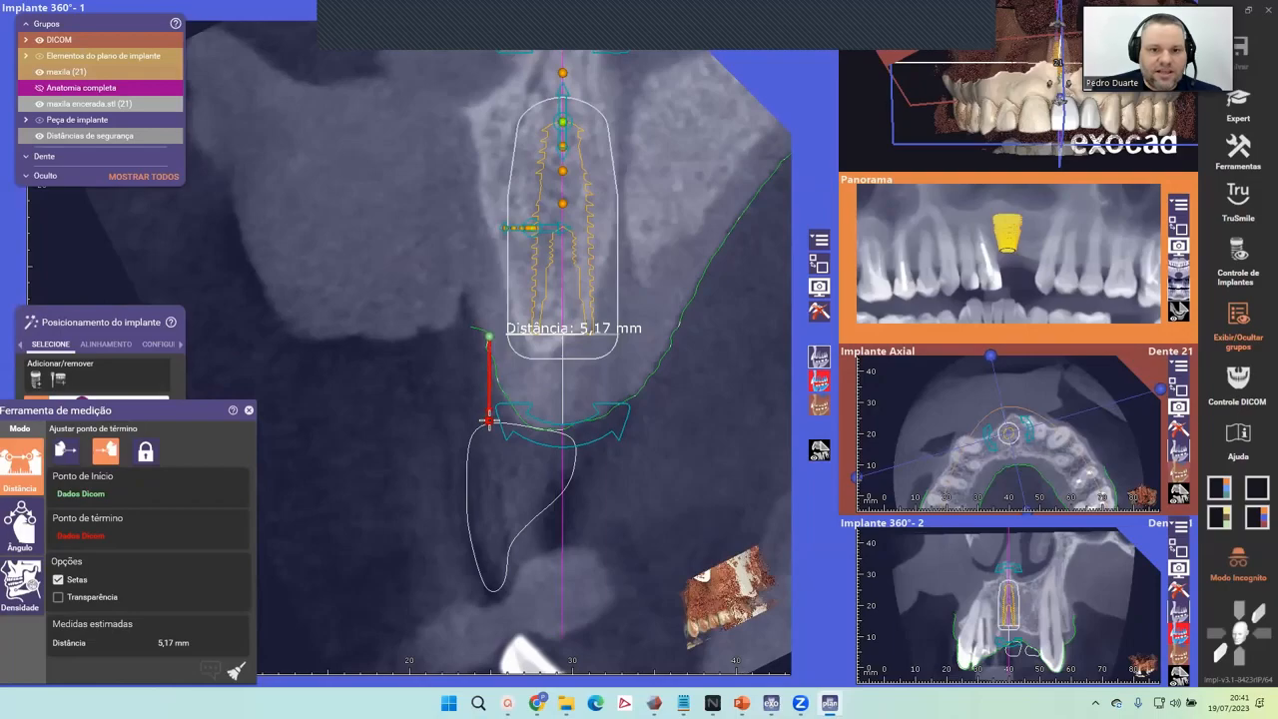
left_click(489, 420)
left_click(333, 454)
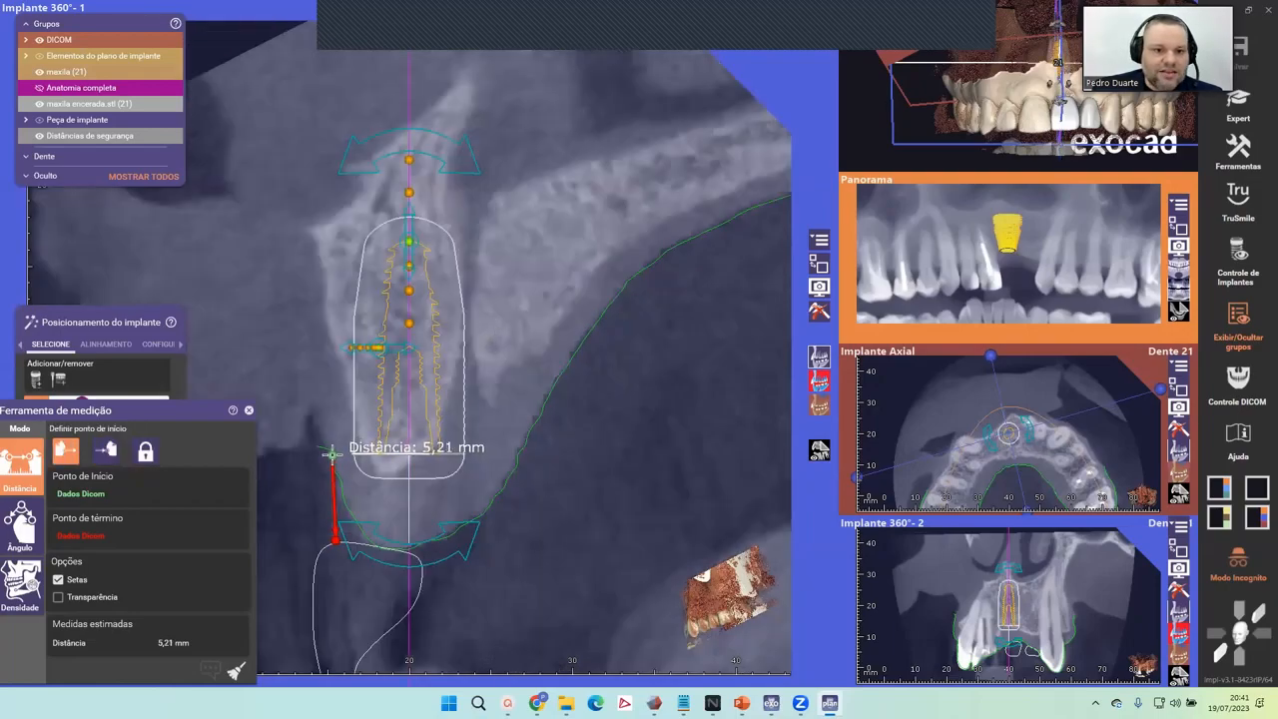
left_click(331, 454)
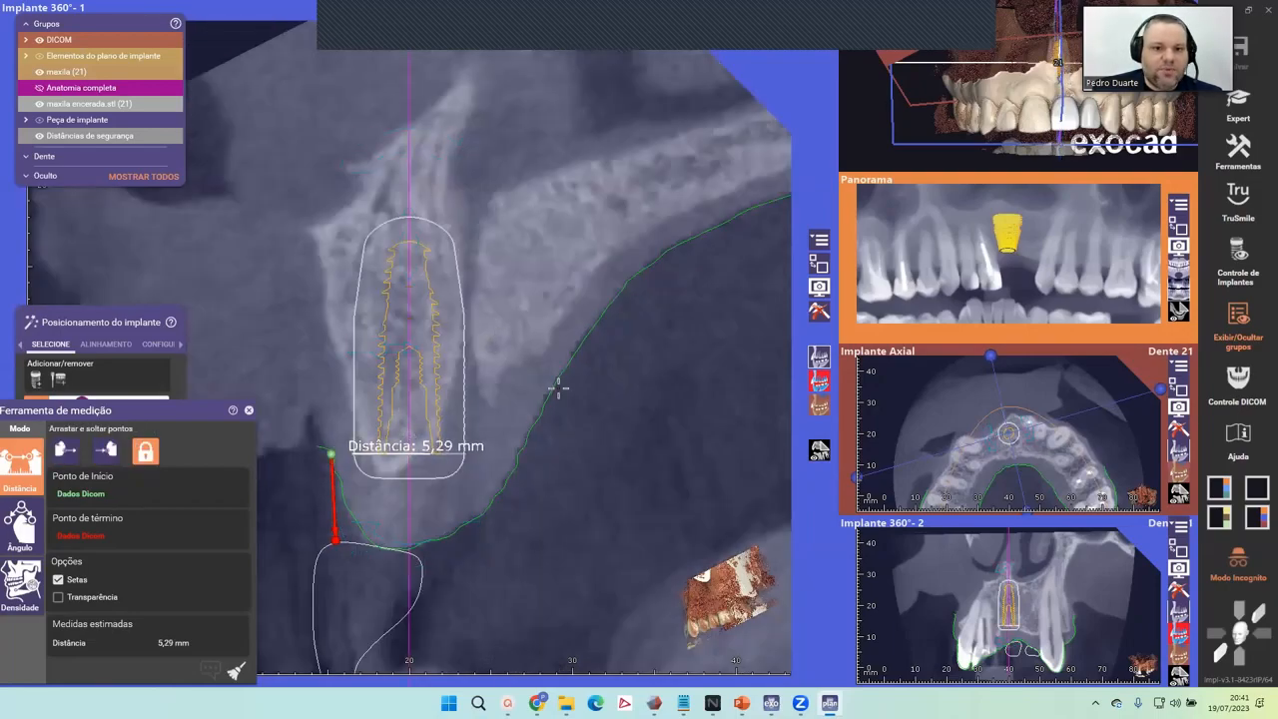
Readjust implant 21's depth relative to the wax-up crown and realign the measurement's start point with the implant platform level.
scroll(557, 387, "down", 2)
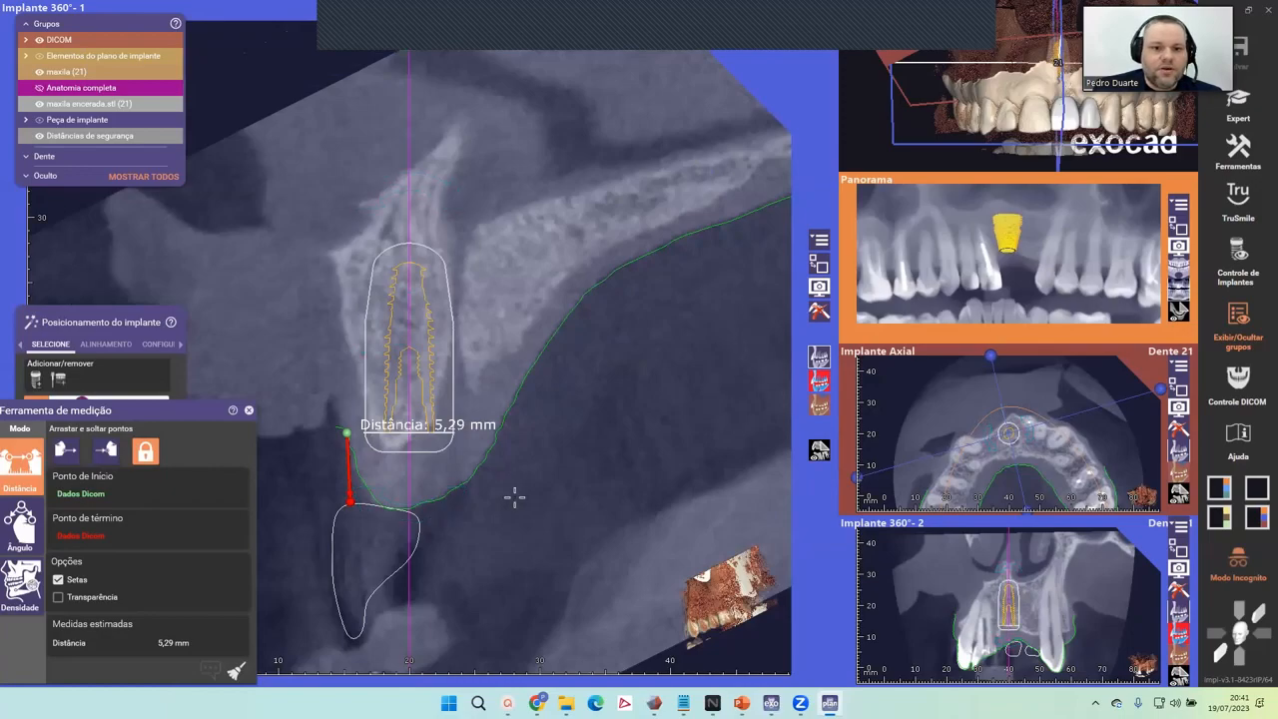
middle_click_drag(513, 497, 635, 391)
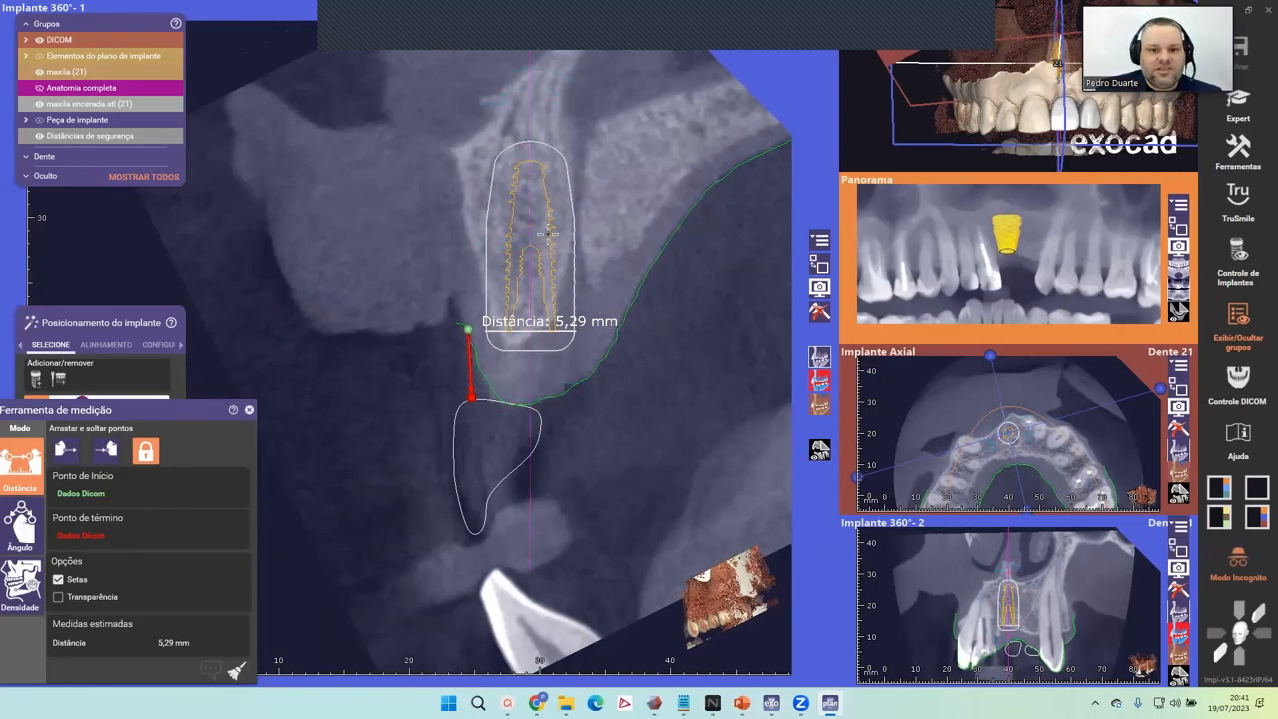
left_click_drag(548, 233, 549, 240)
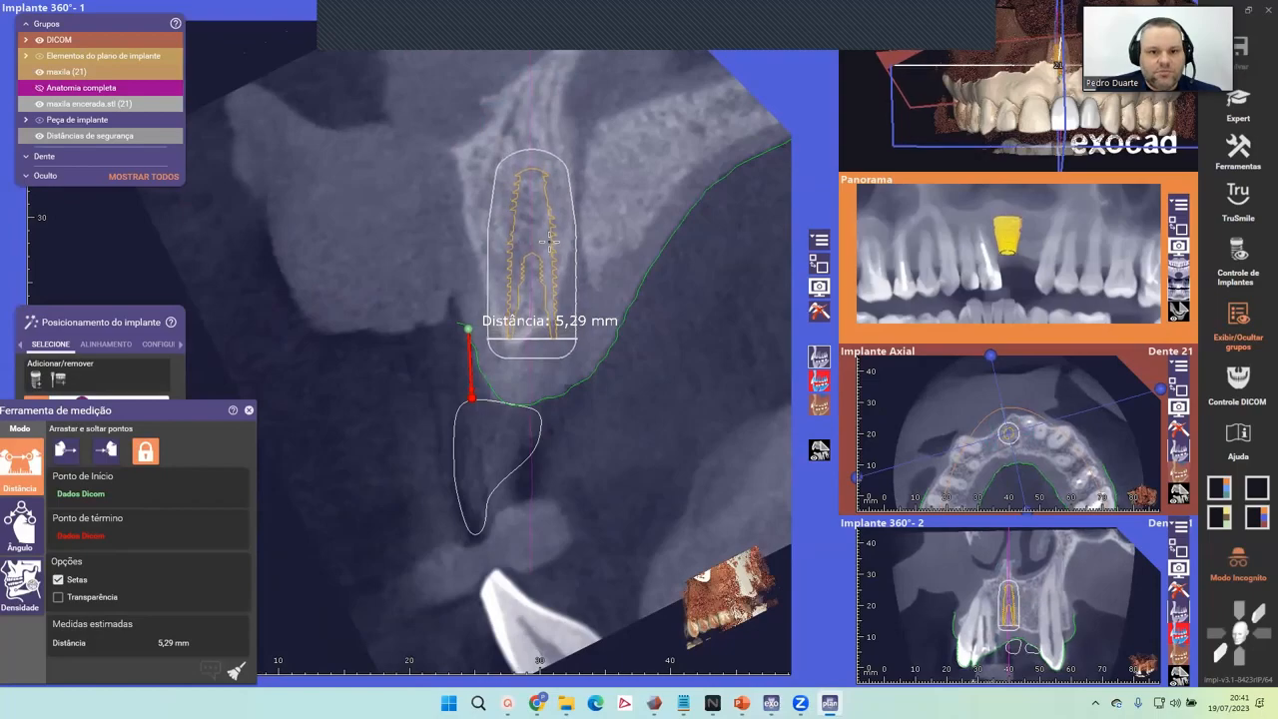
left_click_drag(345, 421, 343, 432)
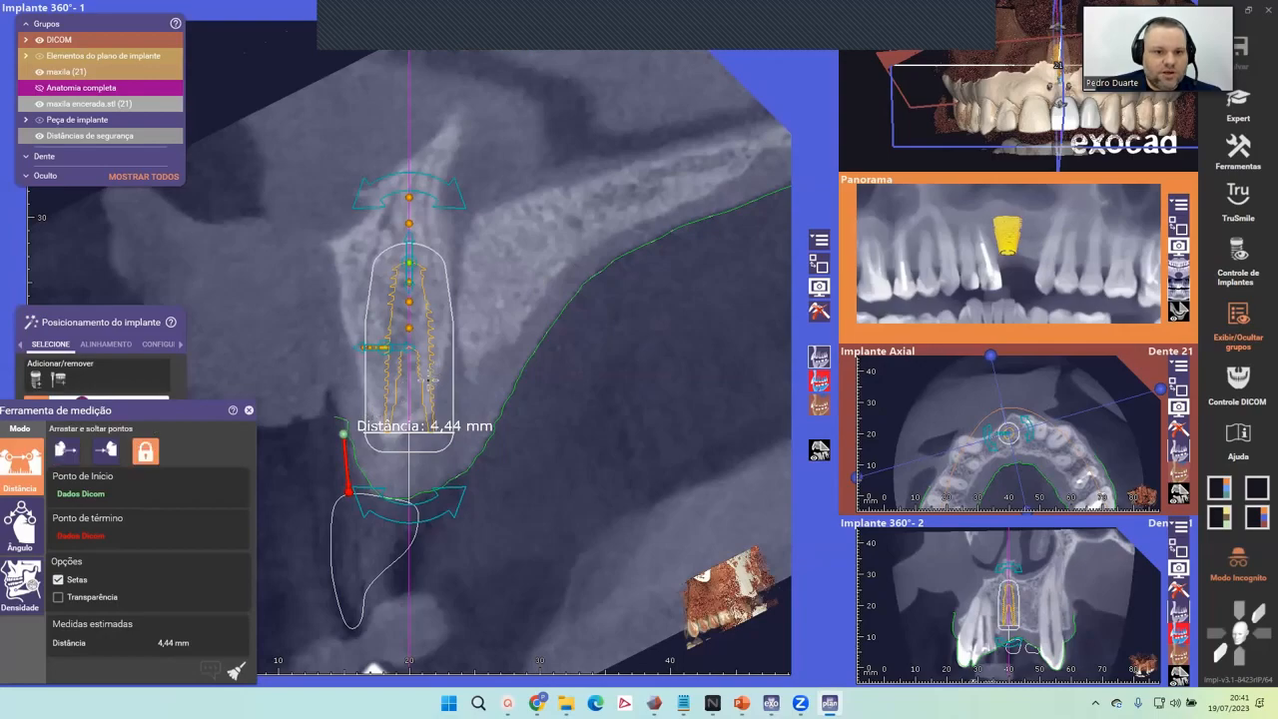
middle_click_drag(418, 399, 418, 404)
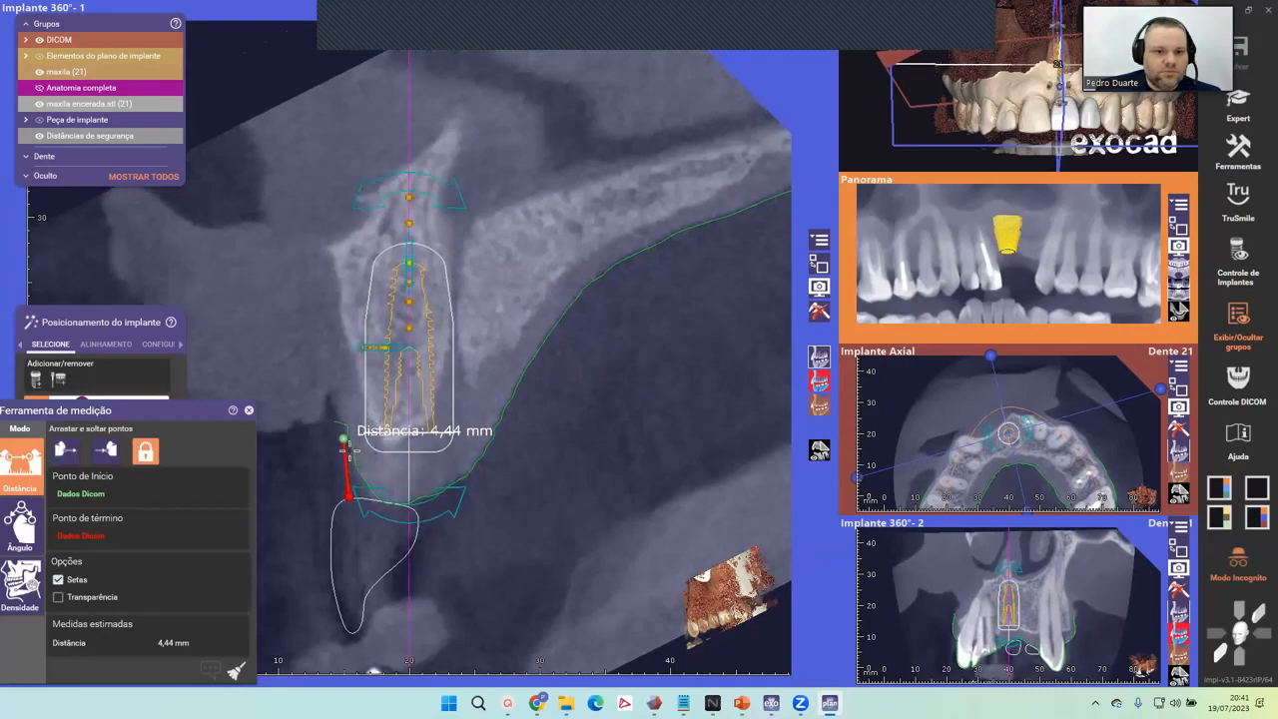
left_click_drag(343, 437, 344, 429)
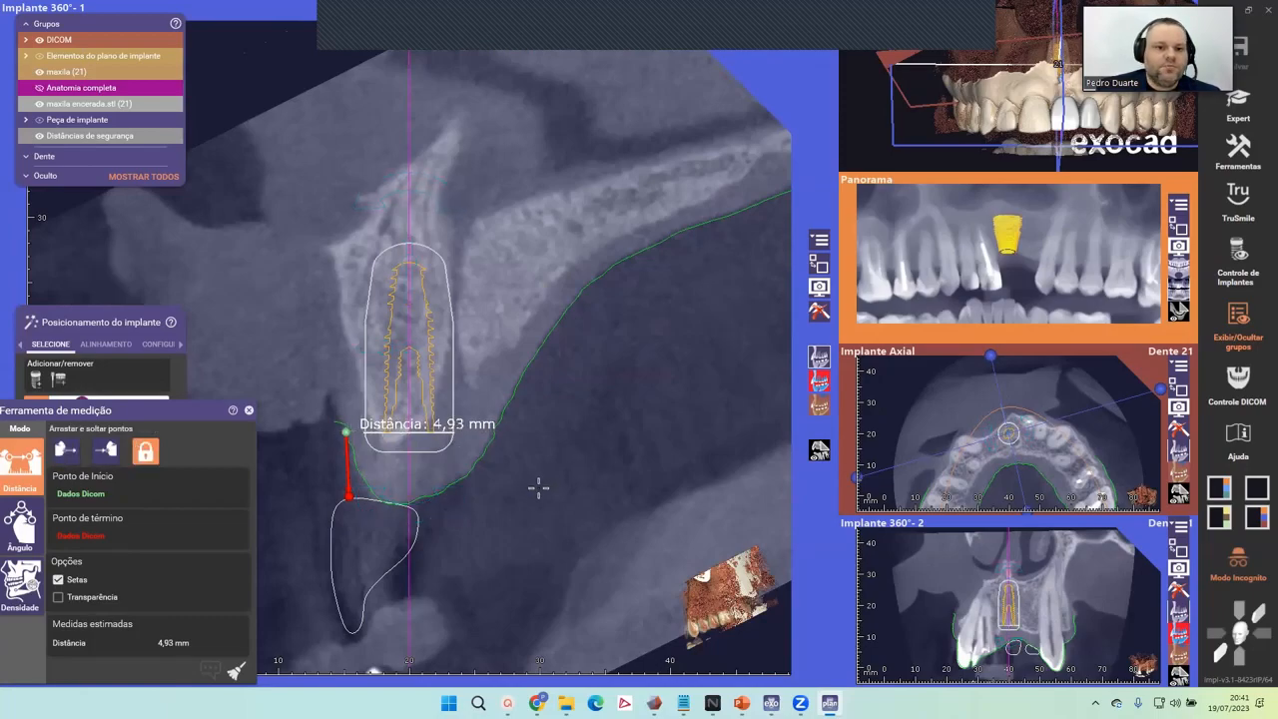
Fine-tune the buccopalatal tilt of the implant at tooth 21 in the cross-section and close the distance measurement.
middle_click_drag(411, 575, 521, 495)
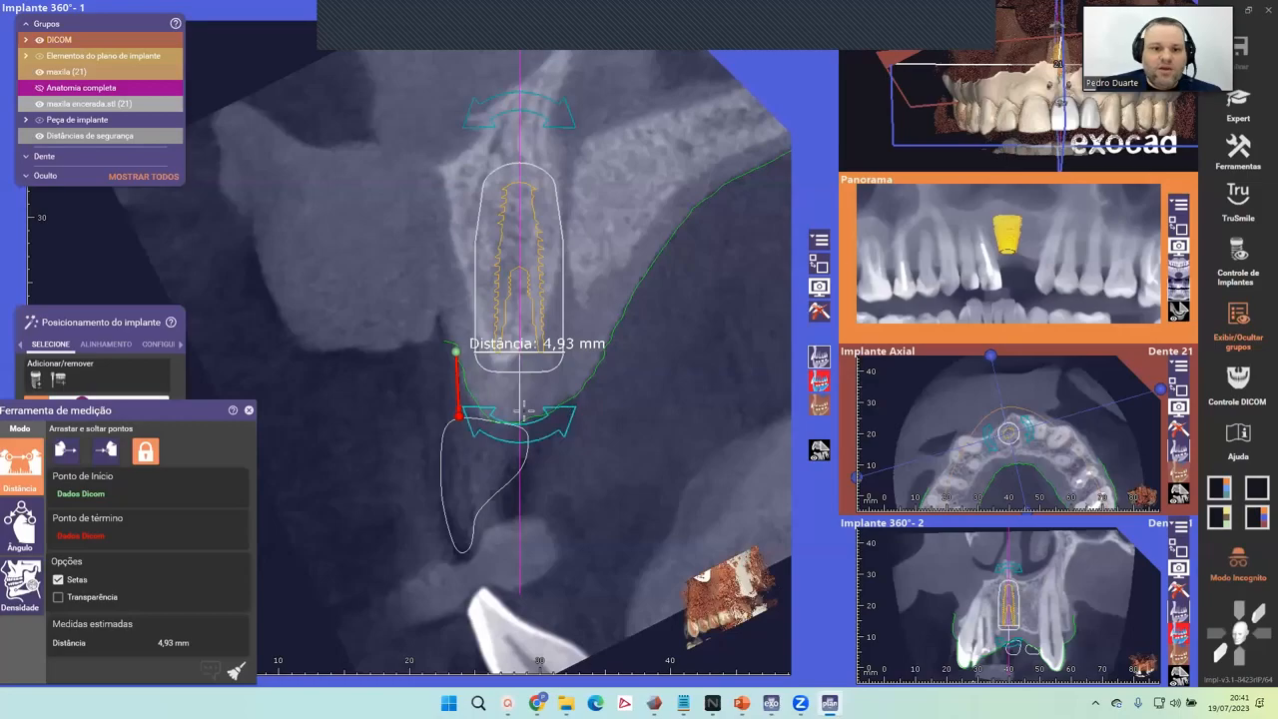
scroll(462, 427, "up", 3)
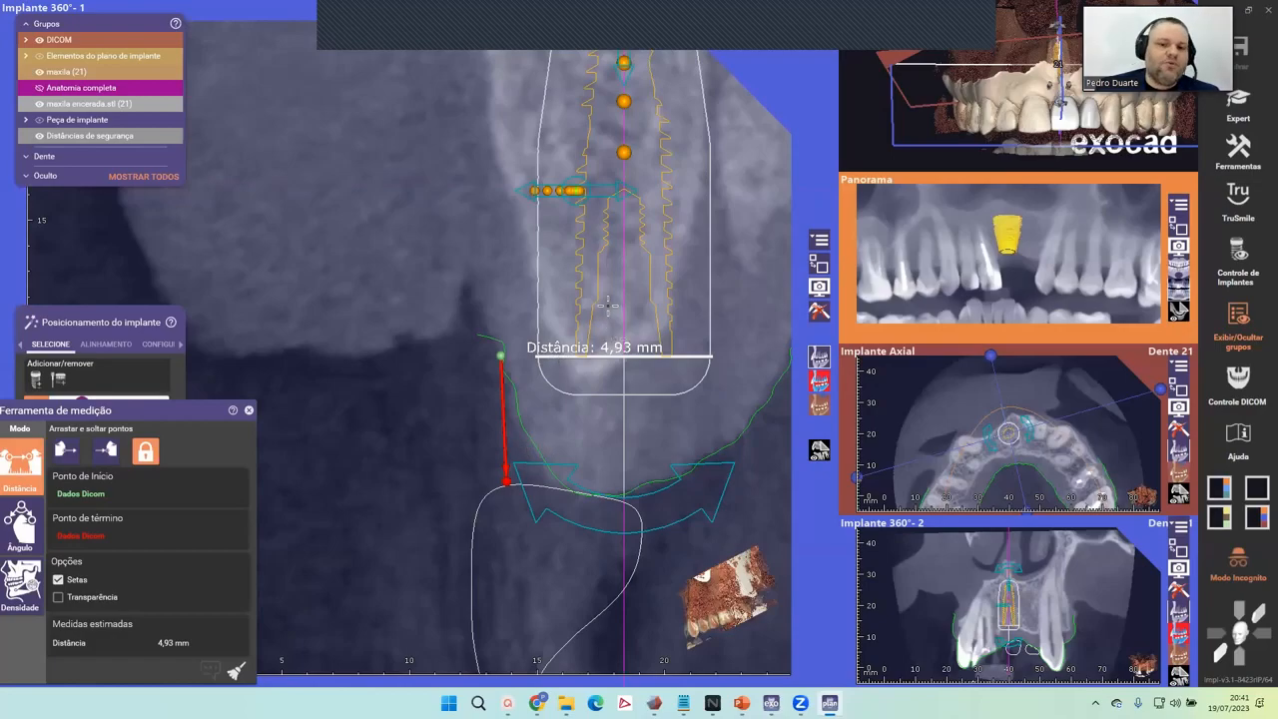
scroll(475, 383, "down", 1)
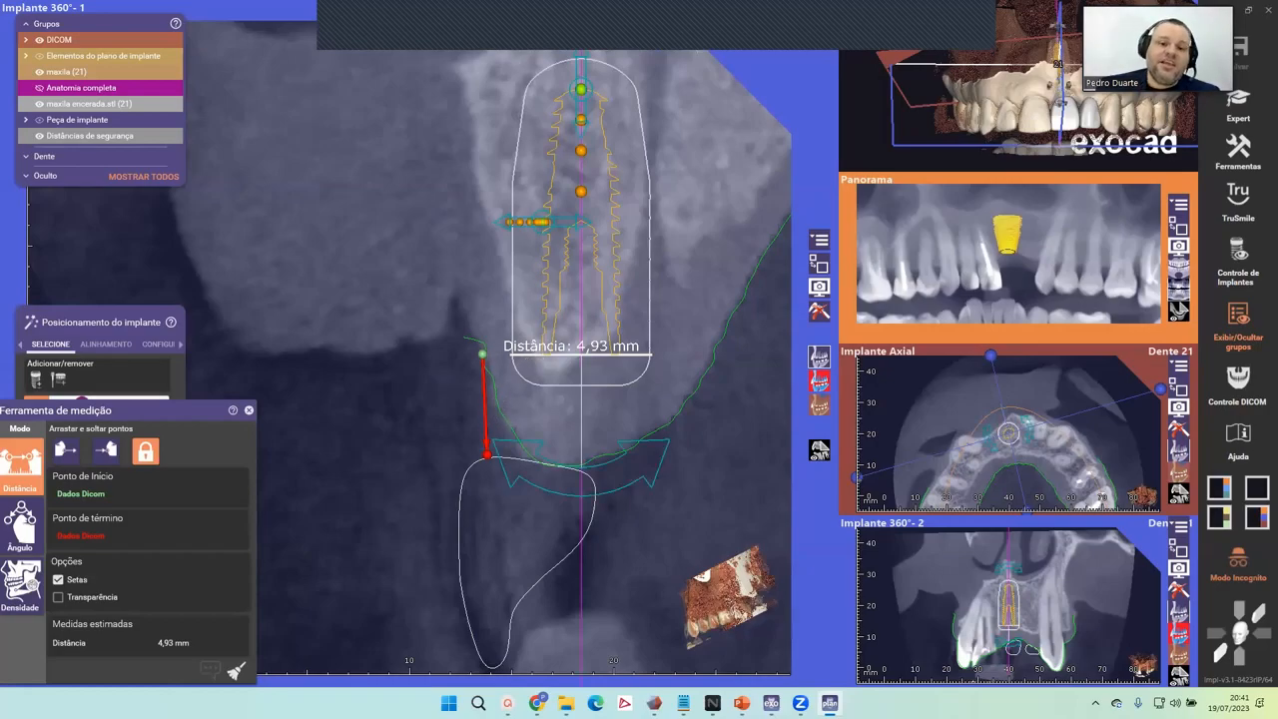
middle_click_drag(601, 216, 573, 218)
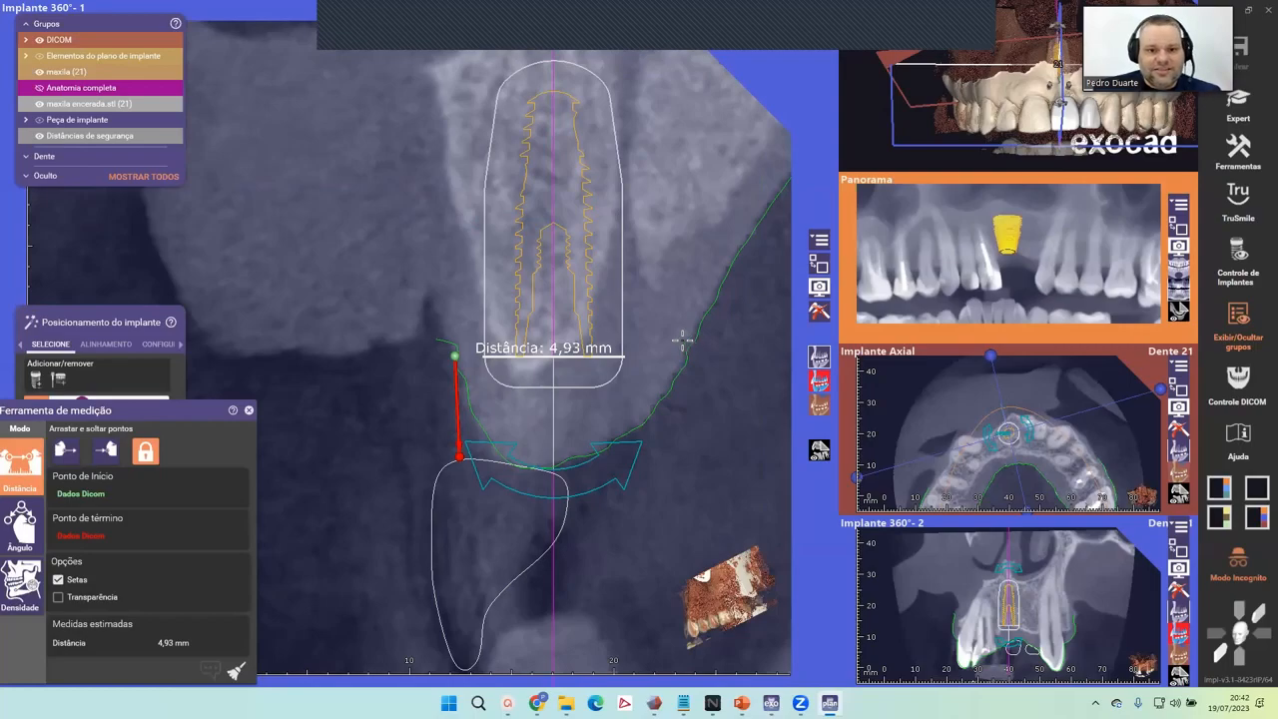
left_click_drag(586, 475, 595, 474)
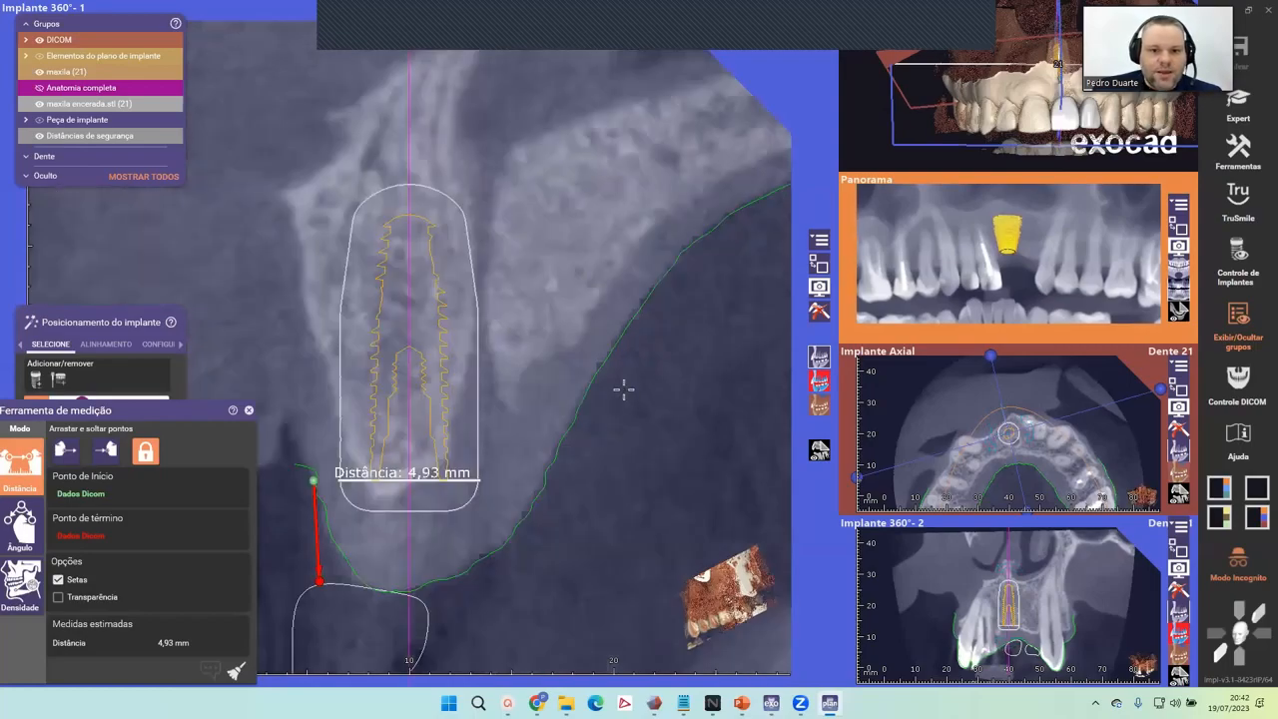
scroll(542, 442, "down", 3)
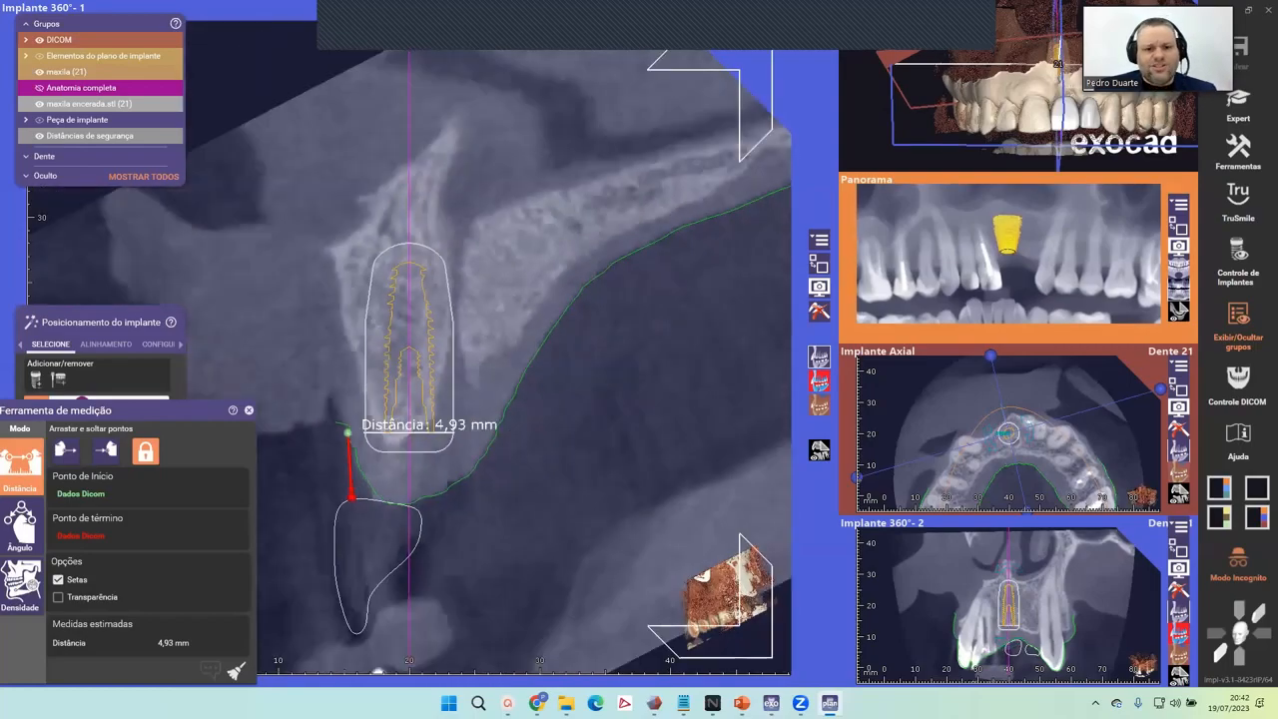
middle_click_drag(433, 514, 534, 461)
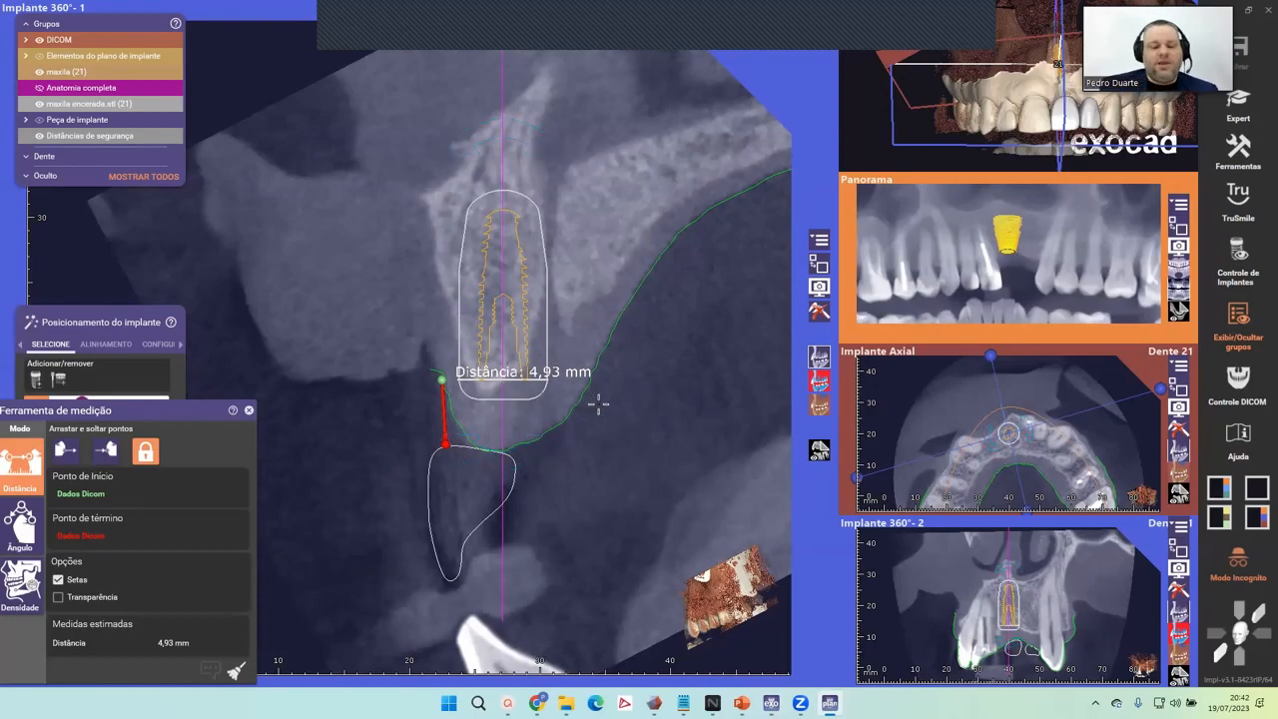
left_click(249, 411)
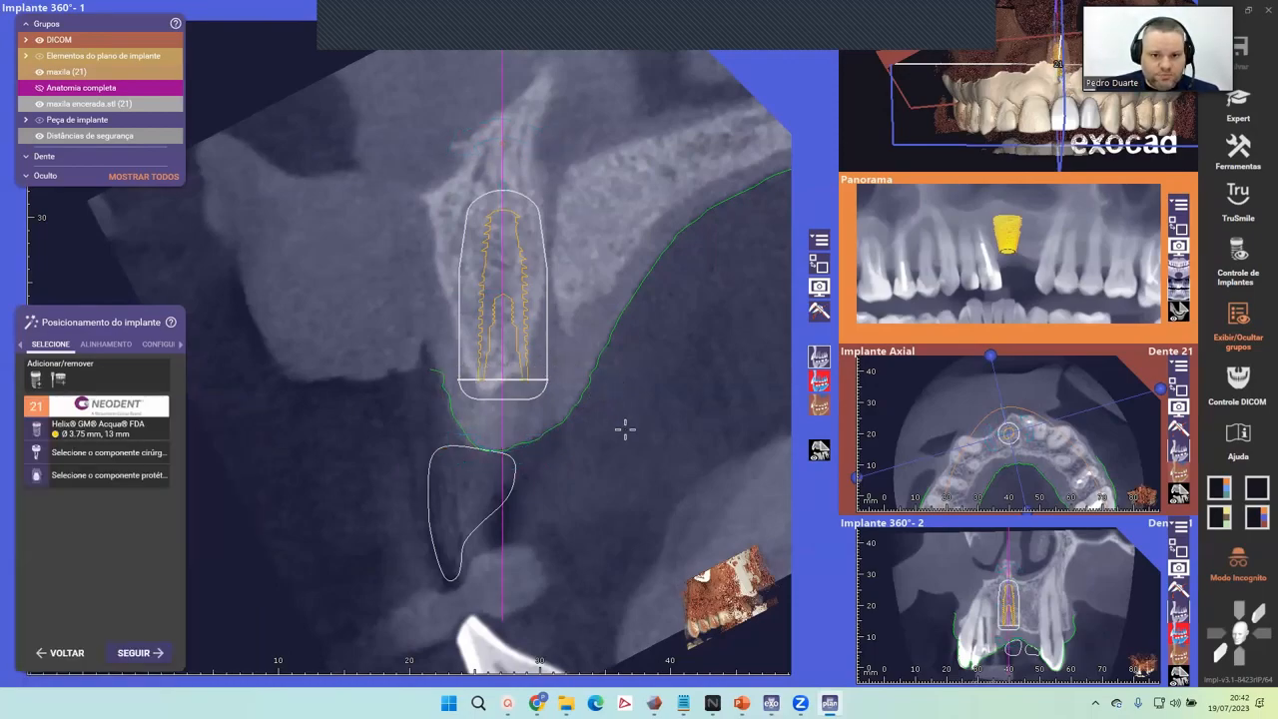
Rotate the section to show the neighbouring teeth and slightly adjust implant 21's mesiodistal tilt and position between their roots.
right_click_drag(659, 466, 835, 466)
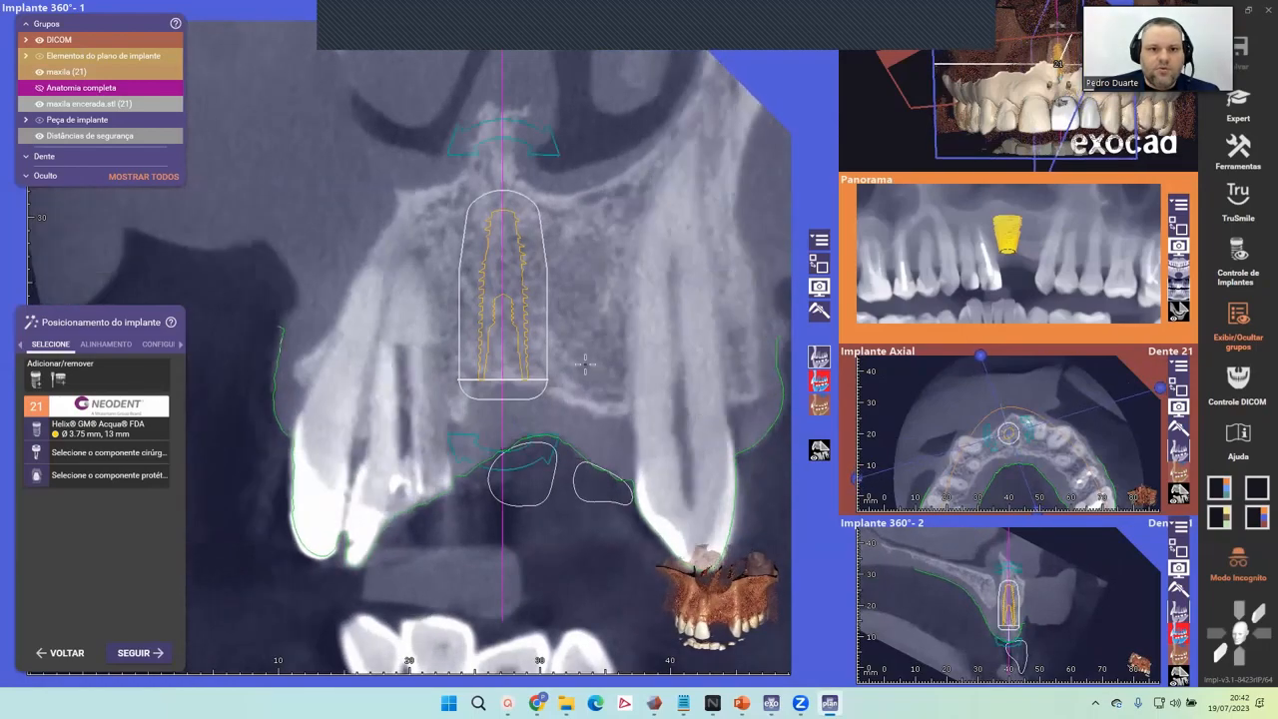
left_click_drag(536, 151, 537, 140)
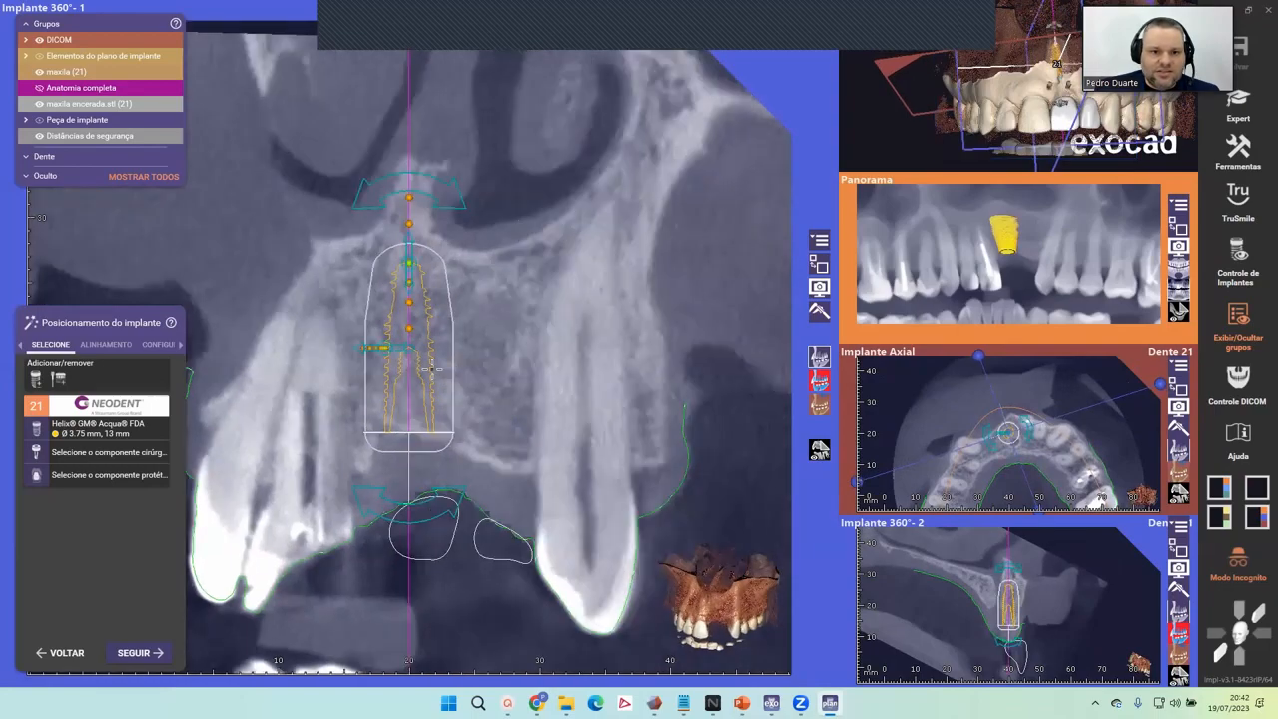
left_click_drag(406, 378, 414, 377)
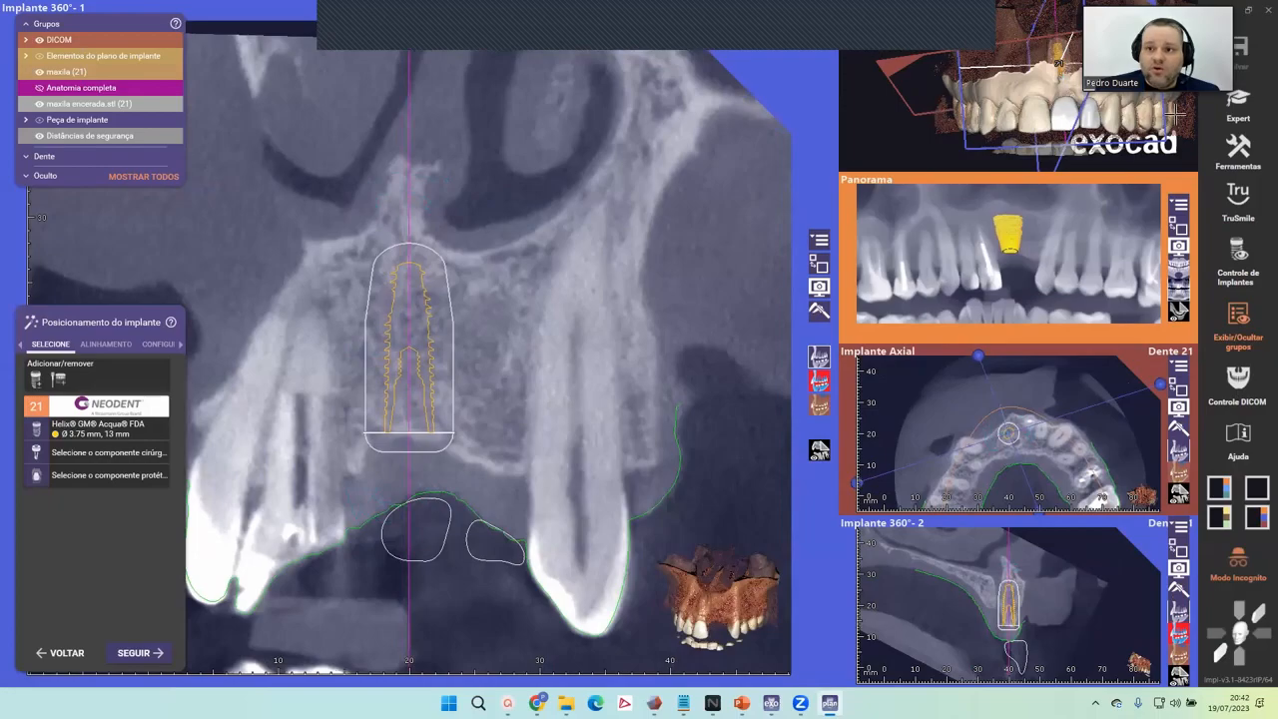
Enlarge the 3D view, hide the DICOM volume and show implant 21's insertion channel with the model and waxed crowns.
left_click(823, 264)
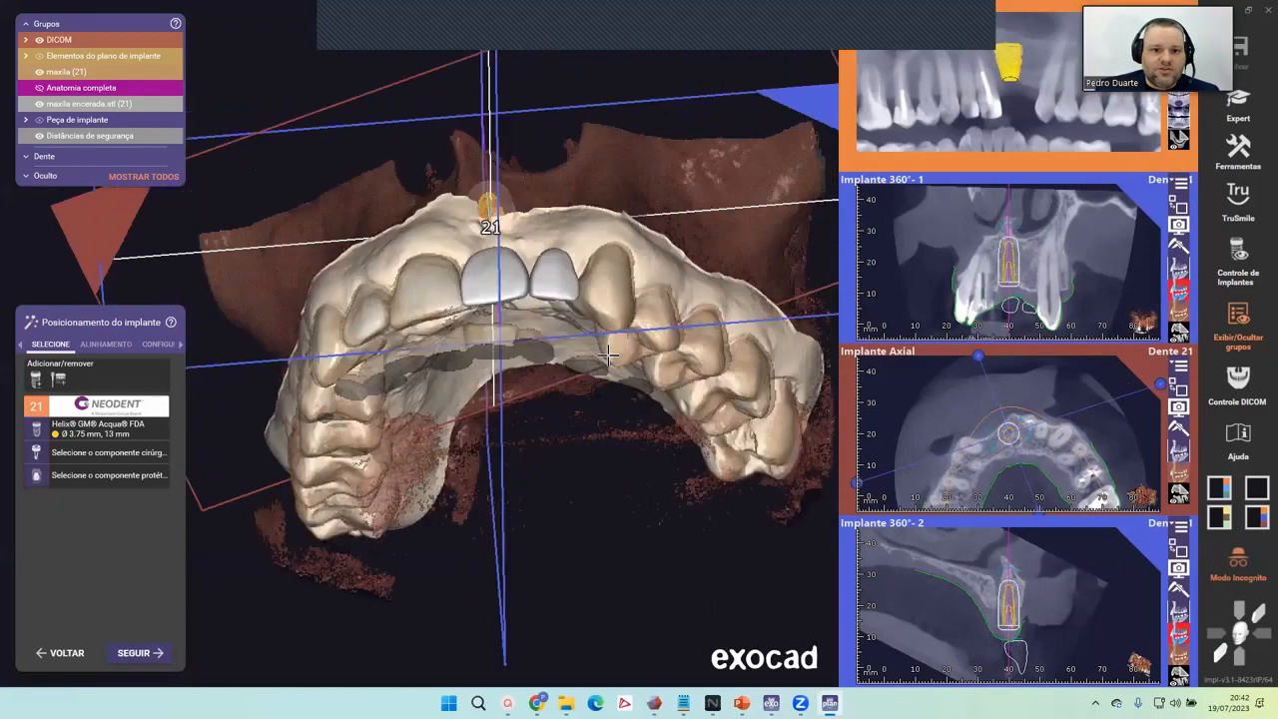
left_click(39, 39)
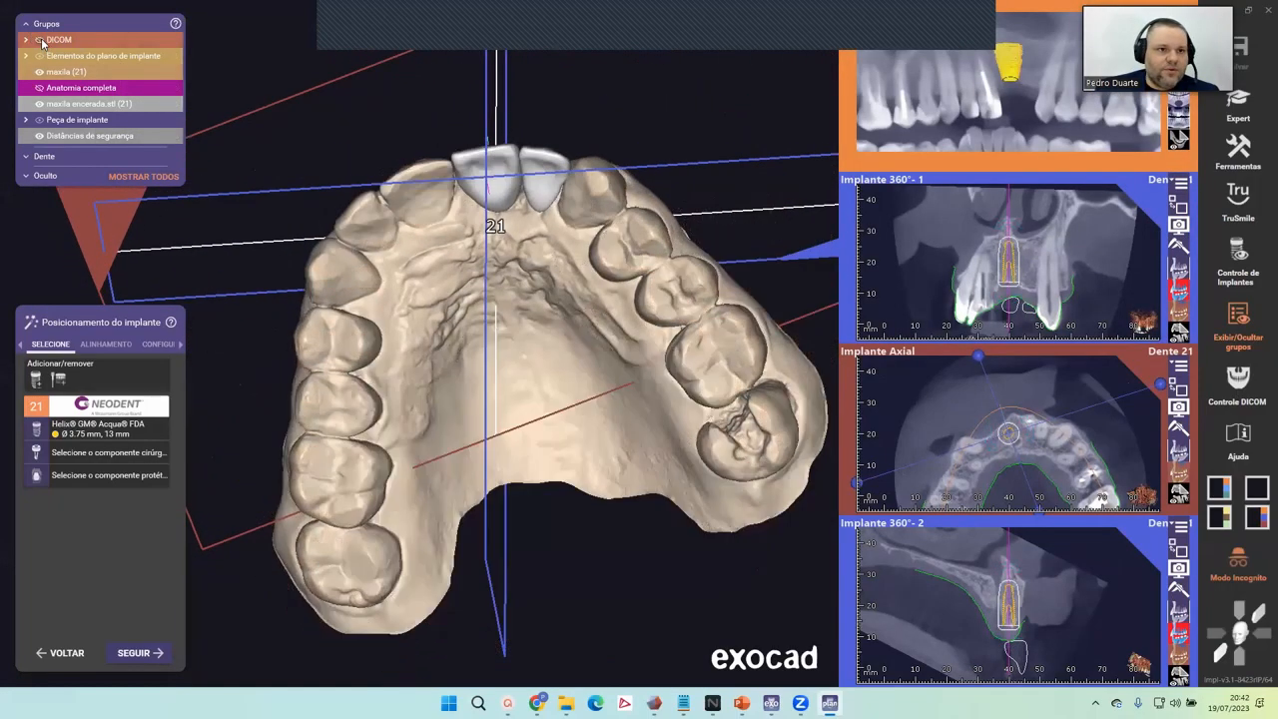
left_click(27, 120)
left_click(56, 152)
right_click_drag(538, 184, 656, 225)
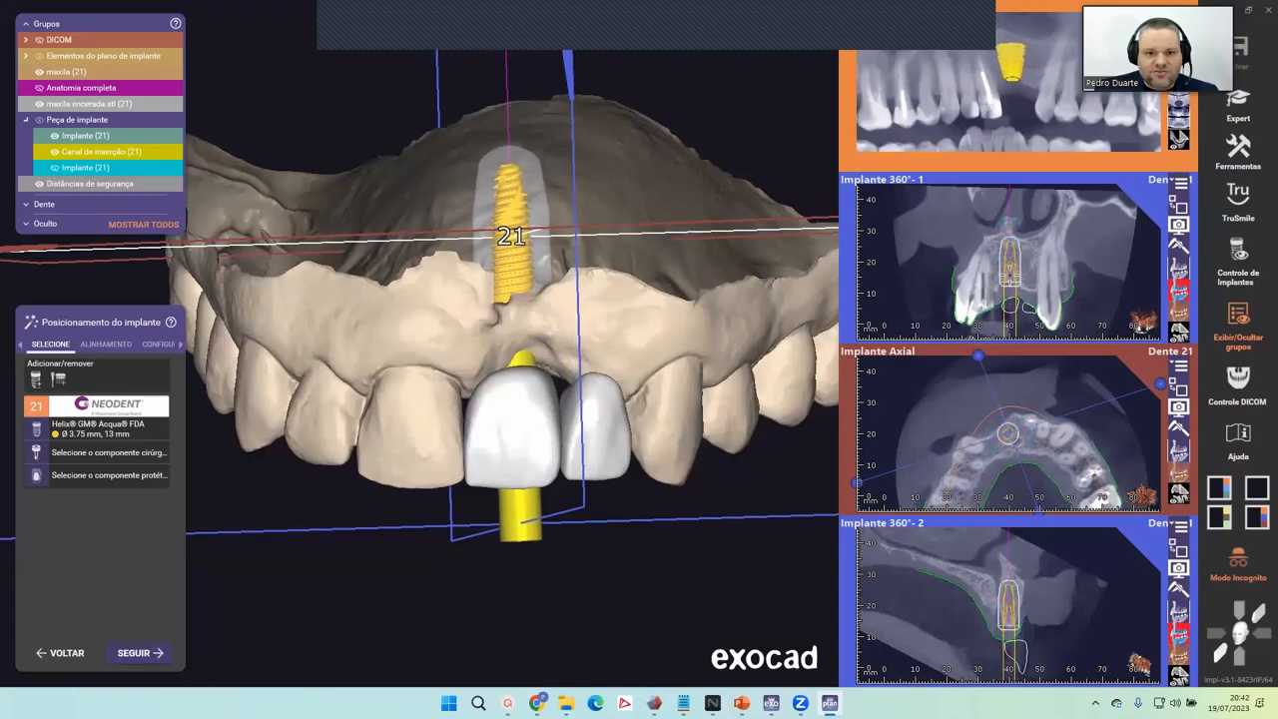
Shift implant 21 slightly sideways and tilt it buccopalatally so its insertion channel exits within the palatal face of the crown.
left_click_drag(1008, 274, 1010, 275)
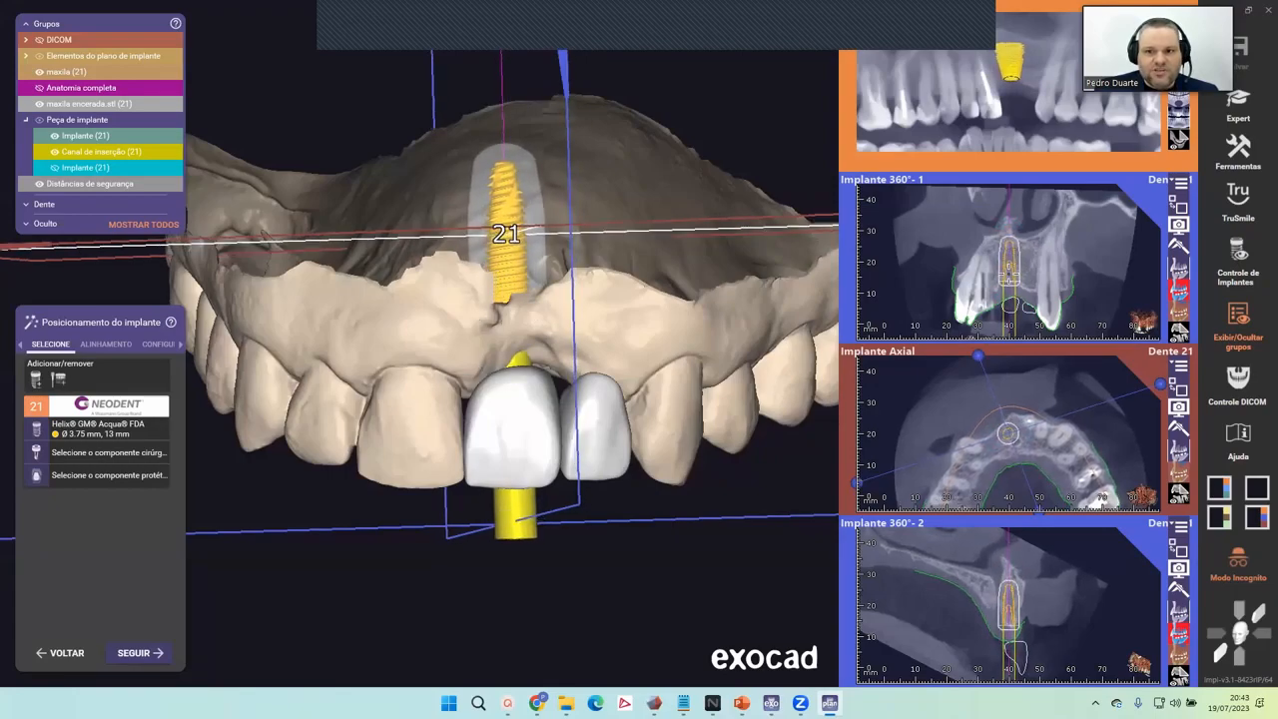
right_click_drag(625, 380, 597, 404)
scroll(1131, 639, "up", 5)
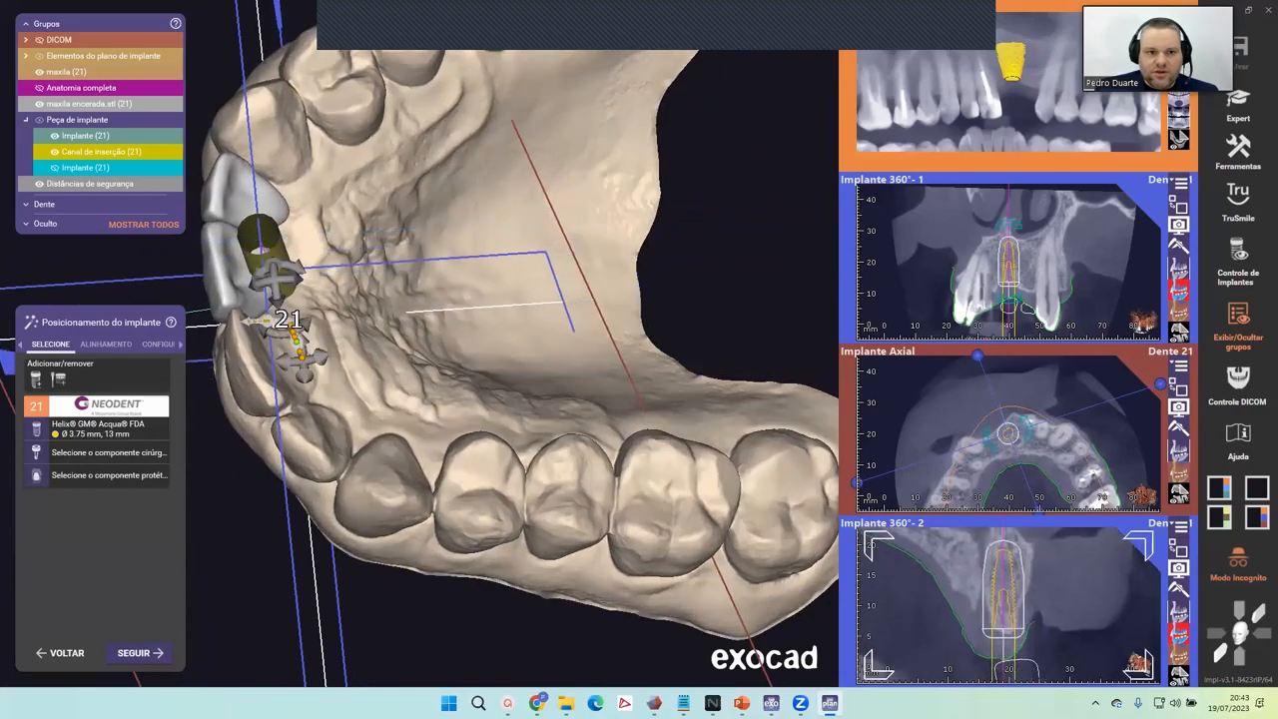
middle_click_drag(574, 424, 556, 382)
right_click_drag(556, 382, 627, 421)
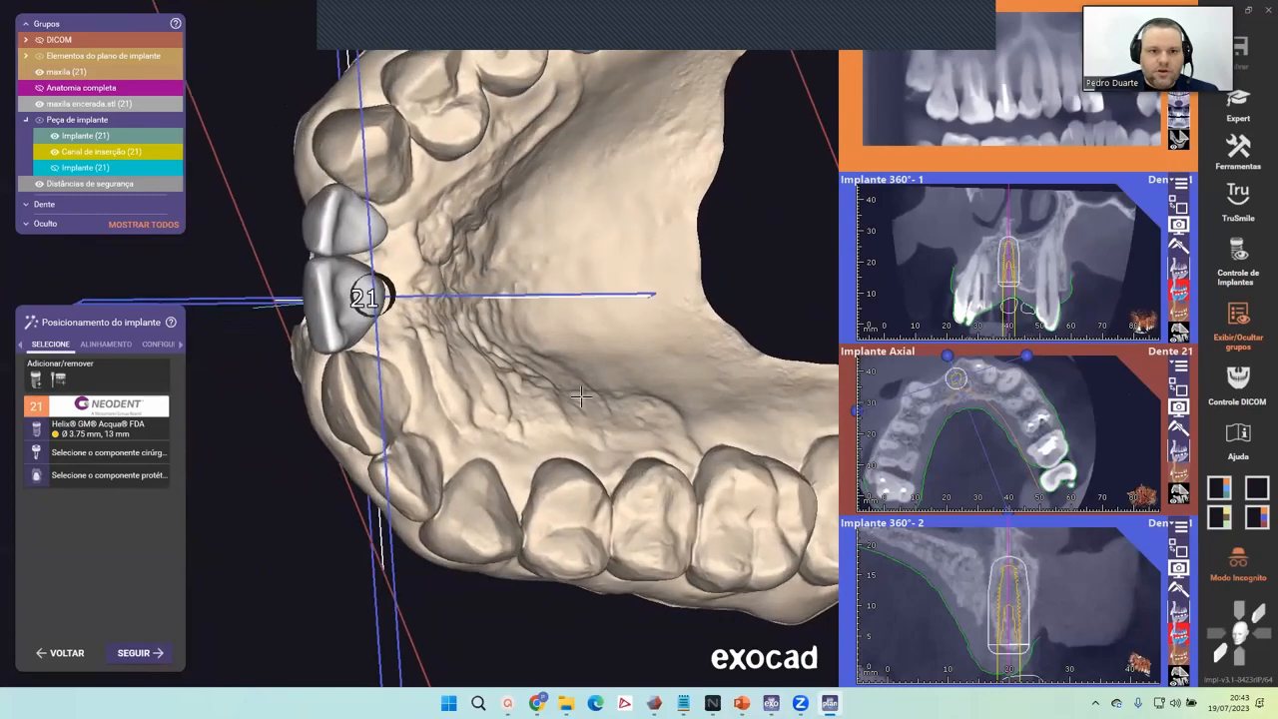
middle_click_drag(1054, 602, 1040, 569)
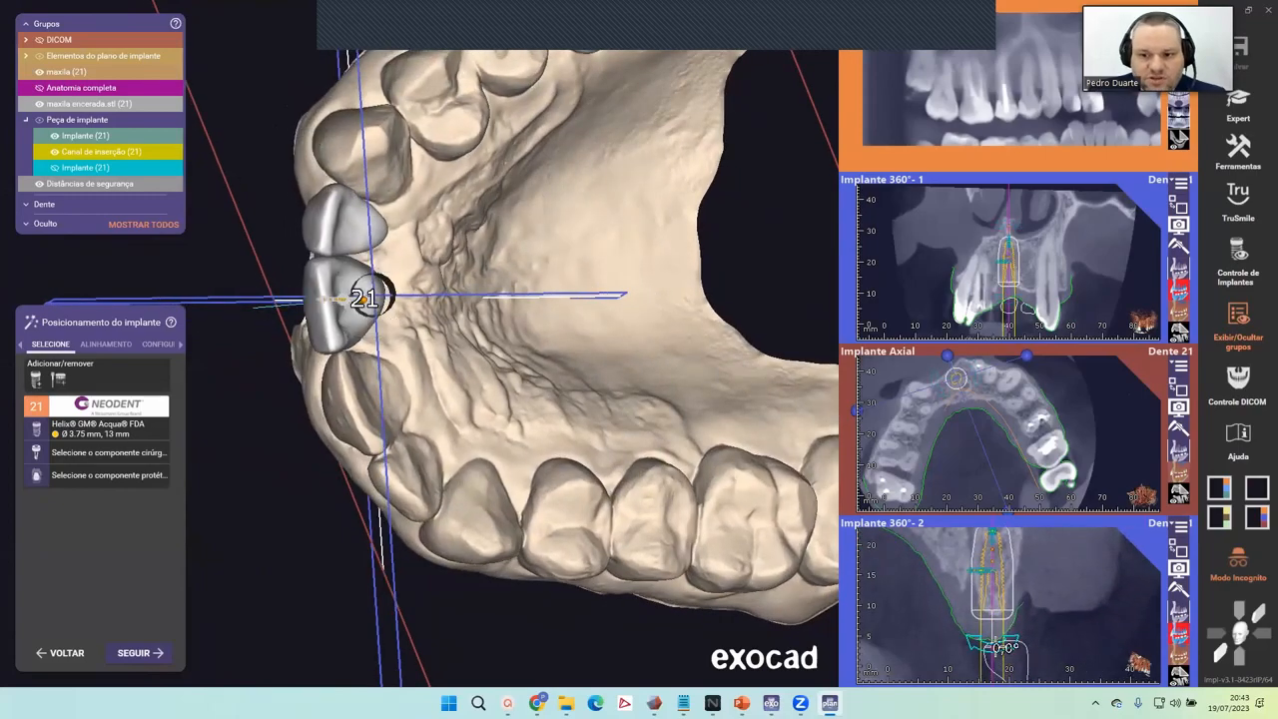
left_click_drag(1001, 648, 990, 647)
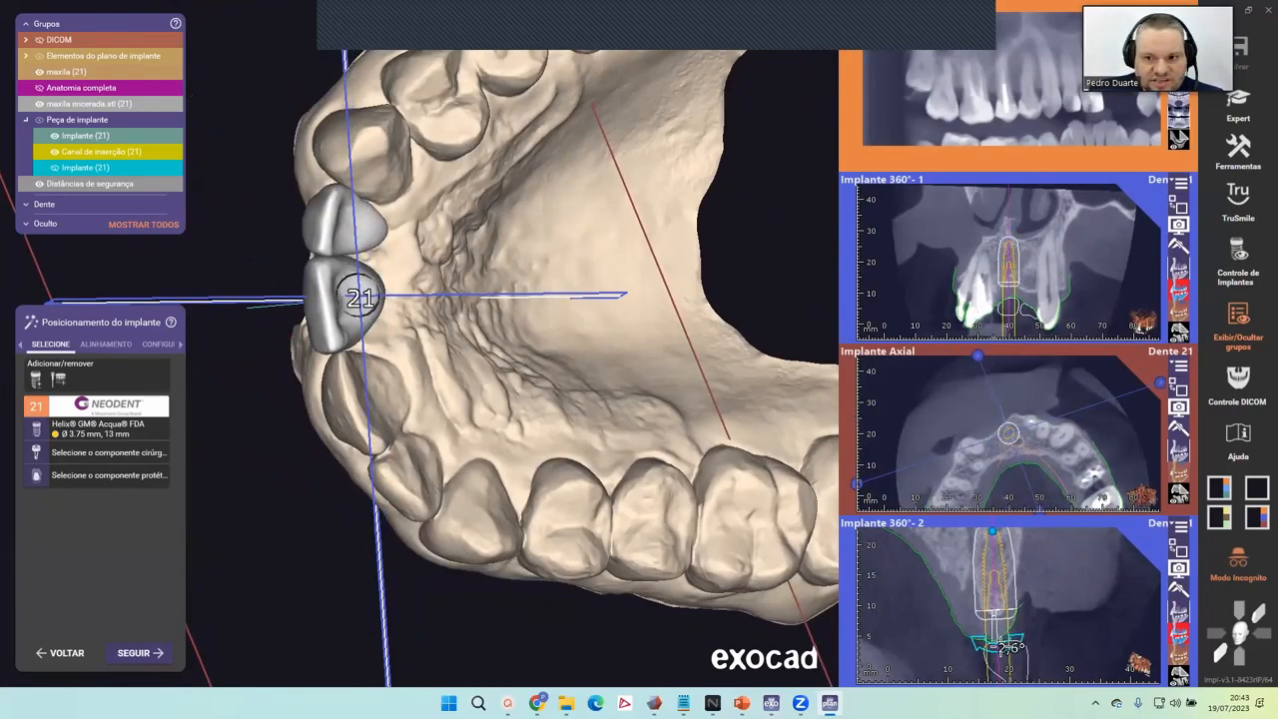
left_click_drag(991, 648, 991, 647)
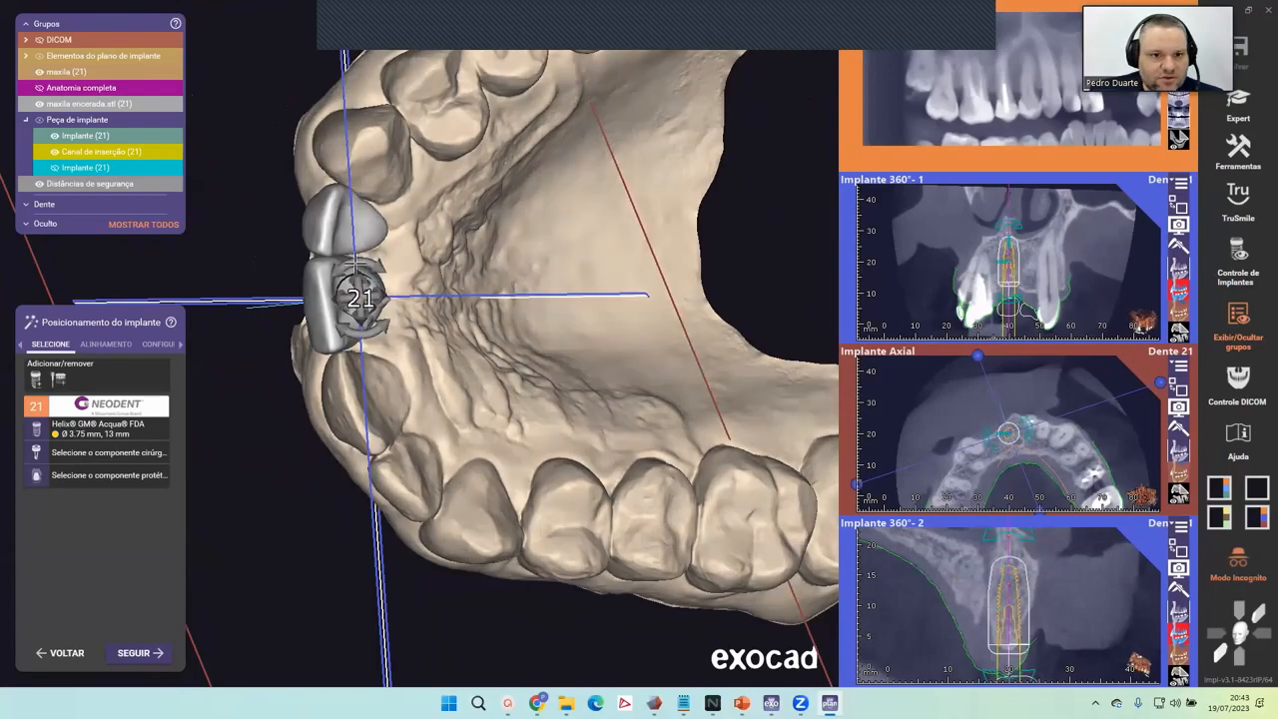
right_click_drag(479, 460, 455, 372)
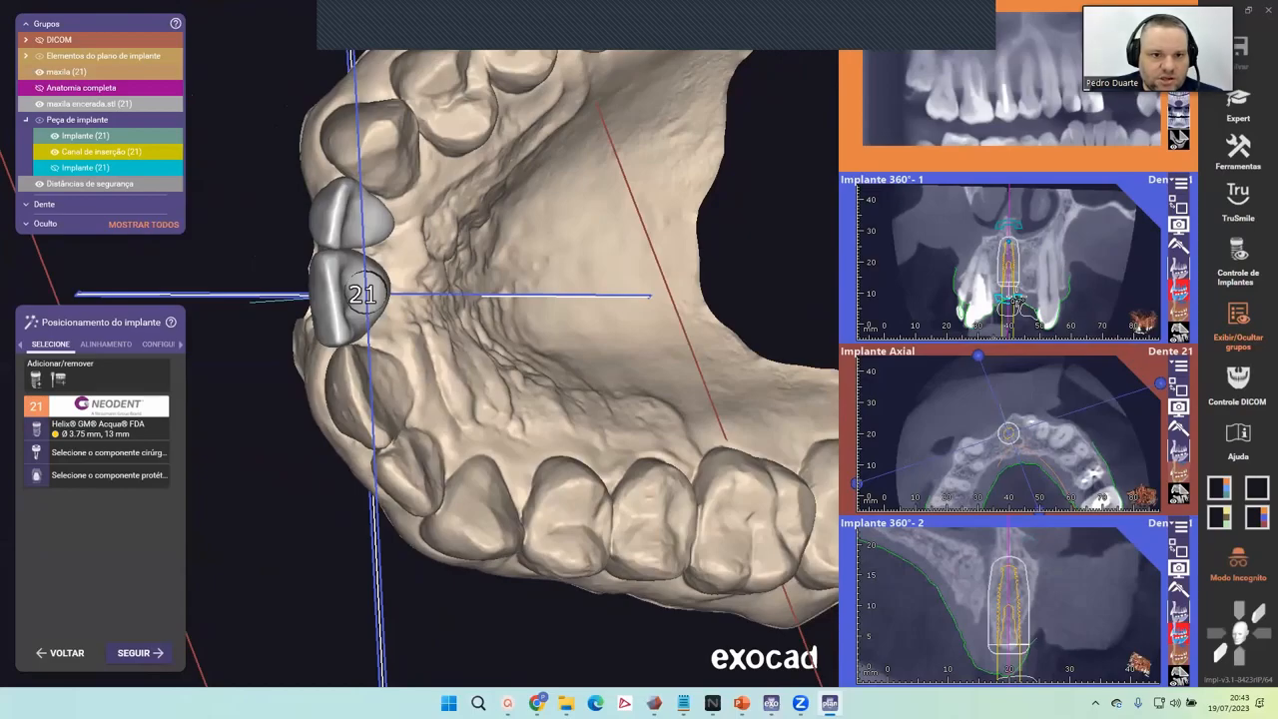
Tilt implant 21 slightly in the mesiodistal section, comparing its axis with the crown from the front of the 3D model.
right_click_drag(588, 428, 606, 187)
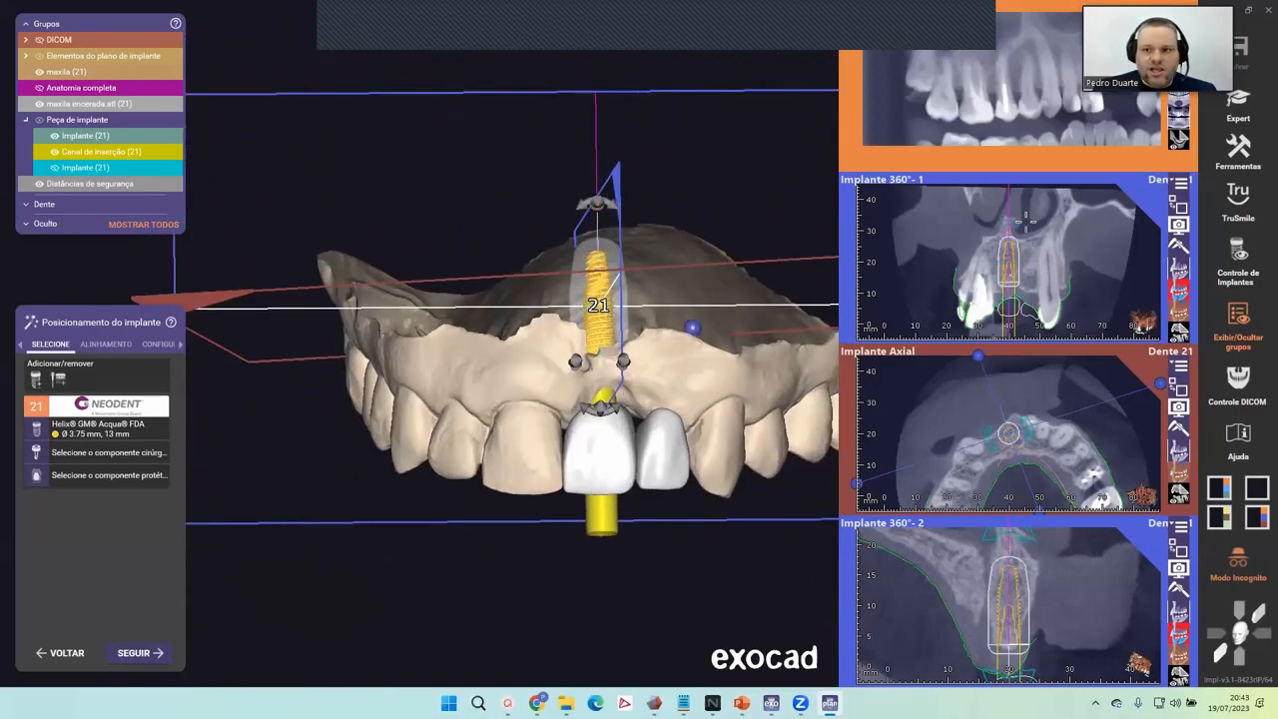
right_click_drag(700, 393, 642, 433)
scroll(583, 153, "up", 2)
mouse_move(584, 165)
right_mouse_down()
mouse_move(599, 211)
mouse_move(608, 165)
right_mouse_up()
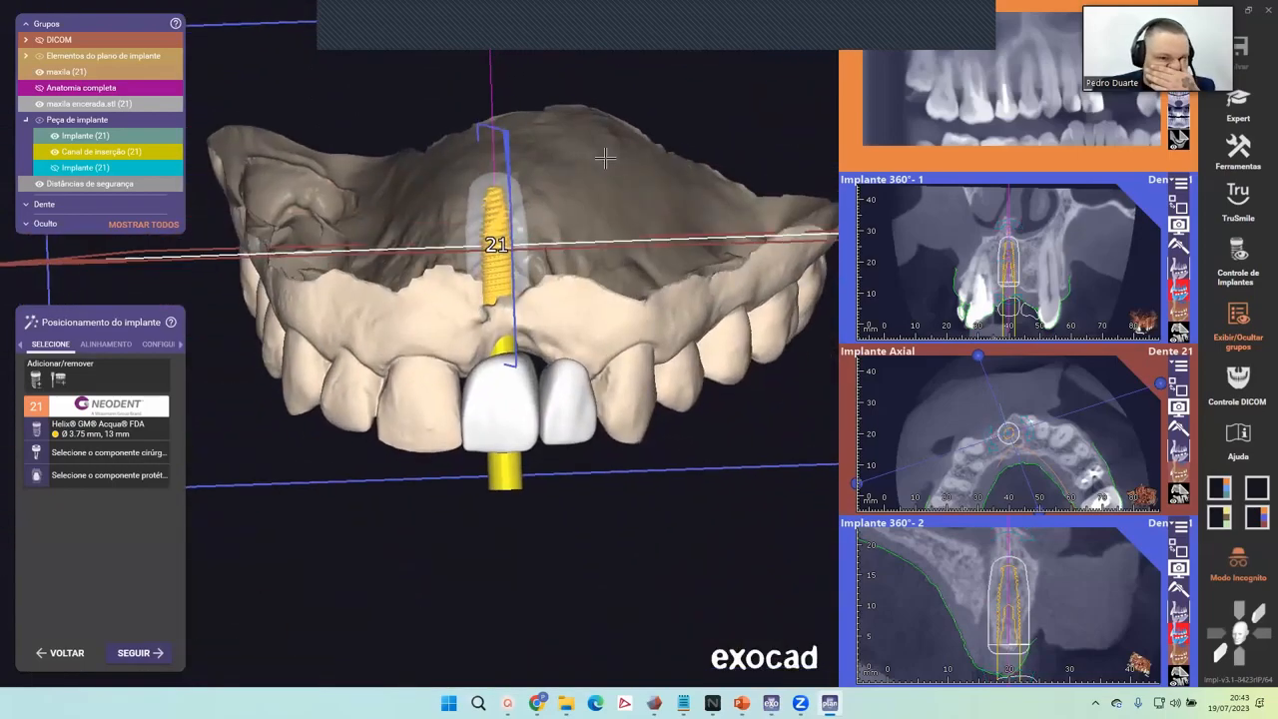
right_click_drag(616, 364, 616, 359)
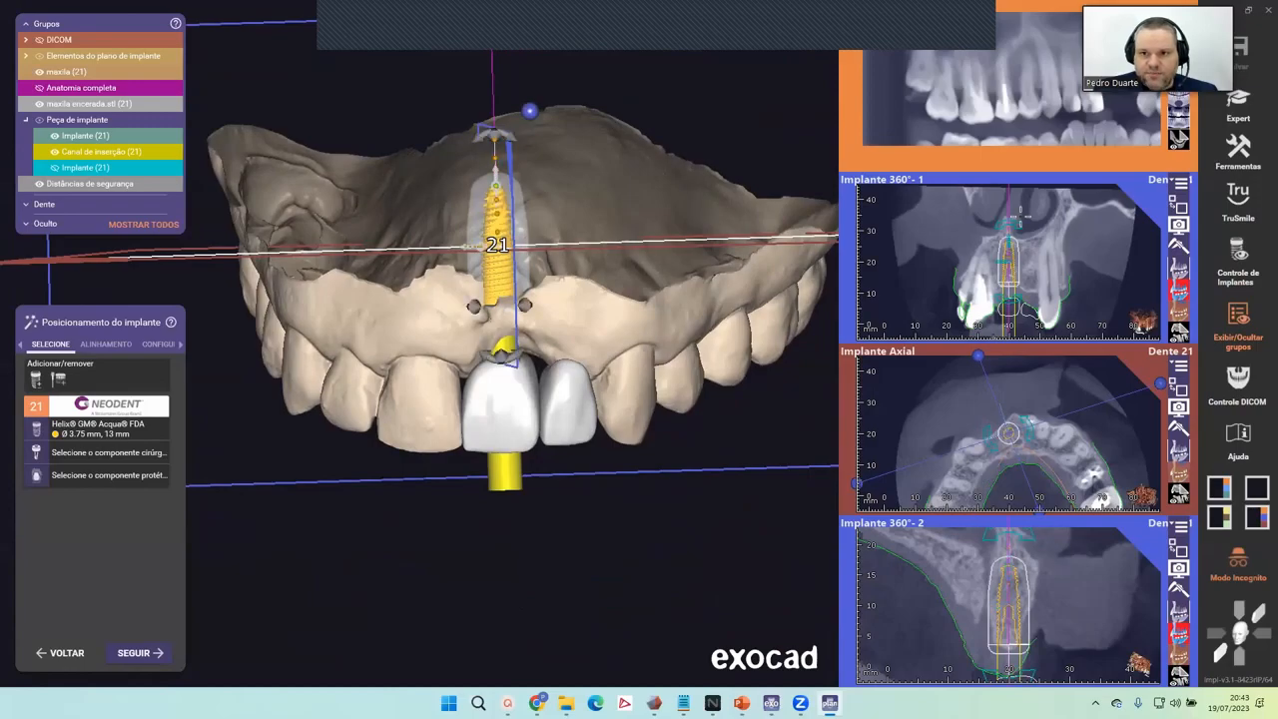
scroll(1018, 222, "up", 2)
scroll(1016, 214, "down", 1)
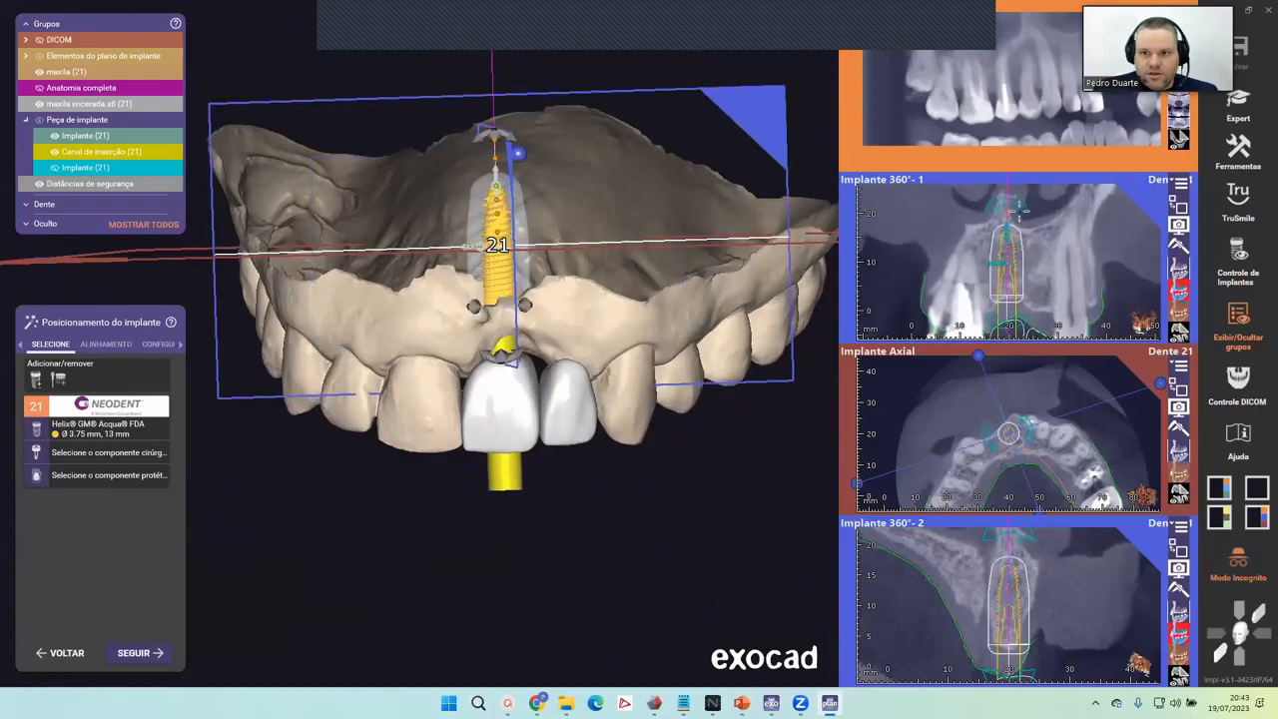
left_click_drag(1011, 206, 1020, 261)
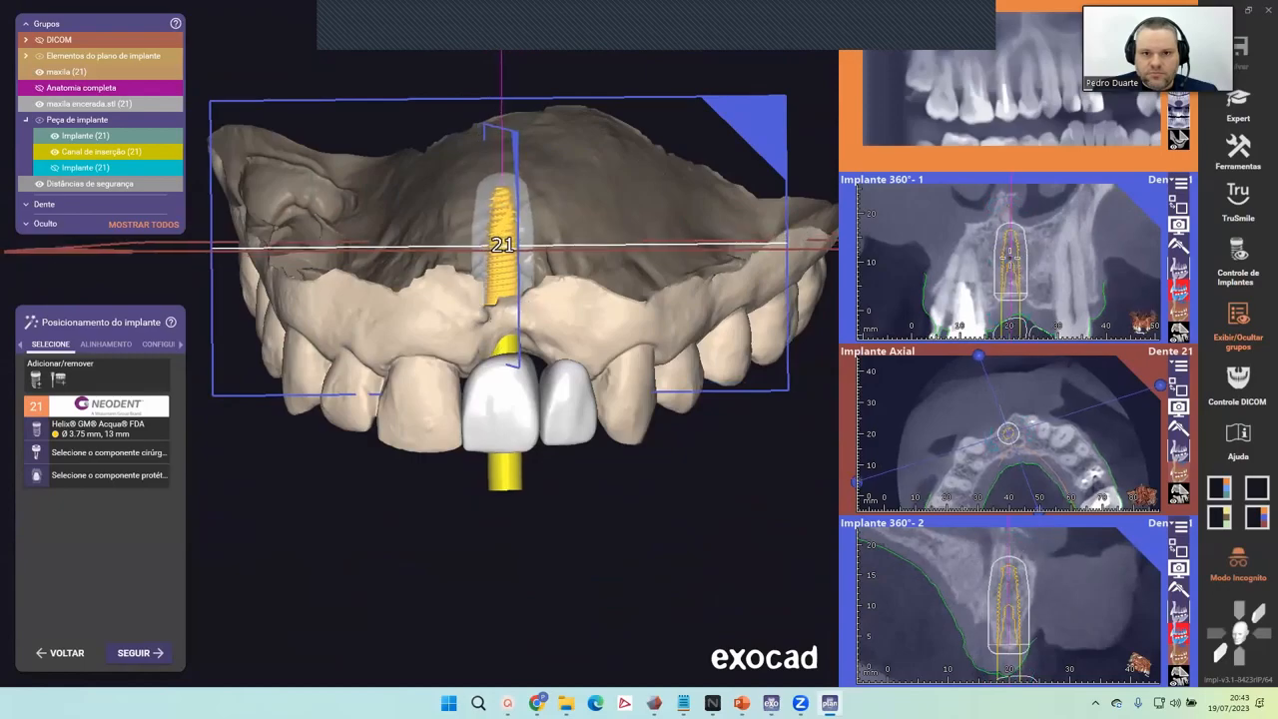
Enlarge the first implant section, turn it to the buccopalatal plane and fine-tune implant 21's tilt within the bone.
left_click(1179, 206)
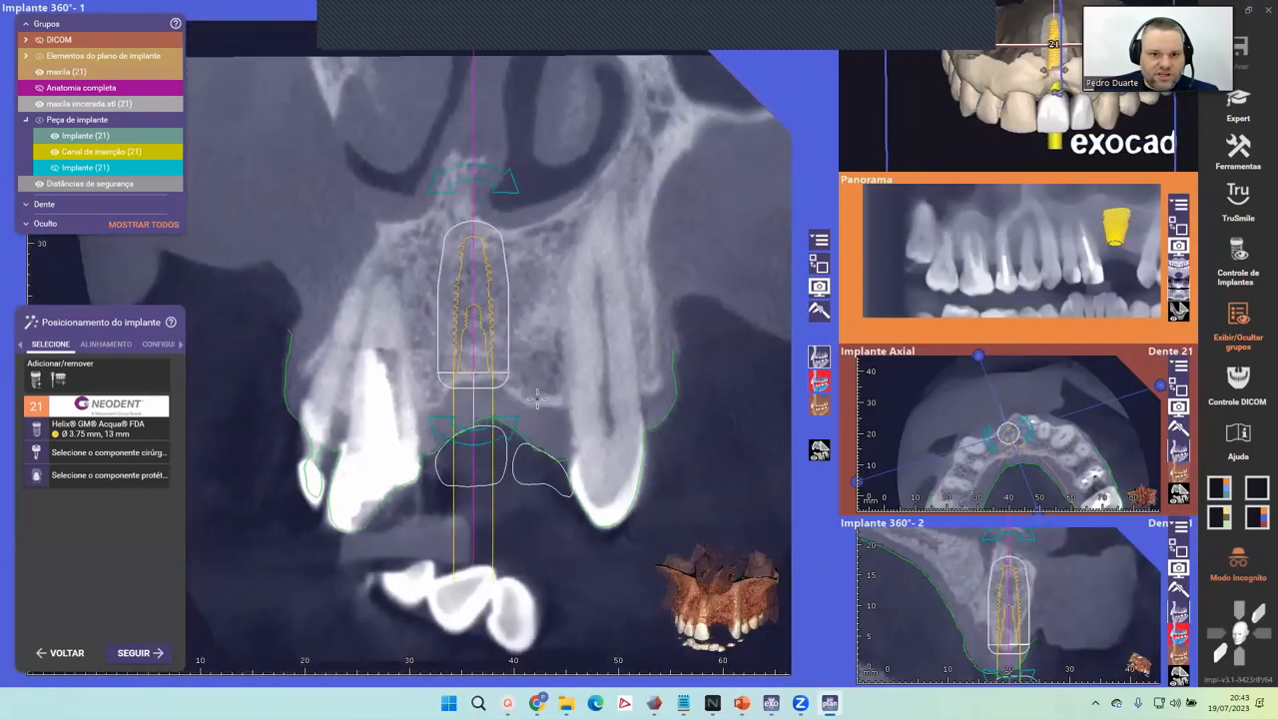
left_click_drag(519, 370, 600, 369)
mouse_move(383, 376)
left_mouse_down()
mouse_move(395, 377)
mouse_move(382, 377)
left_mouse_up()
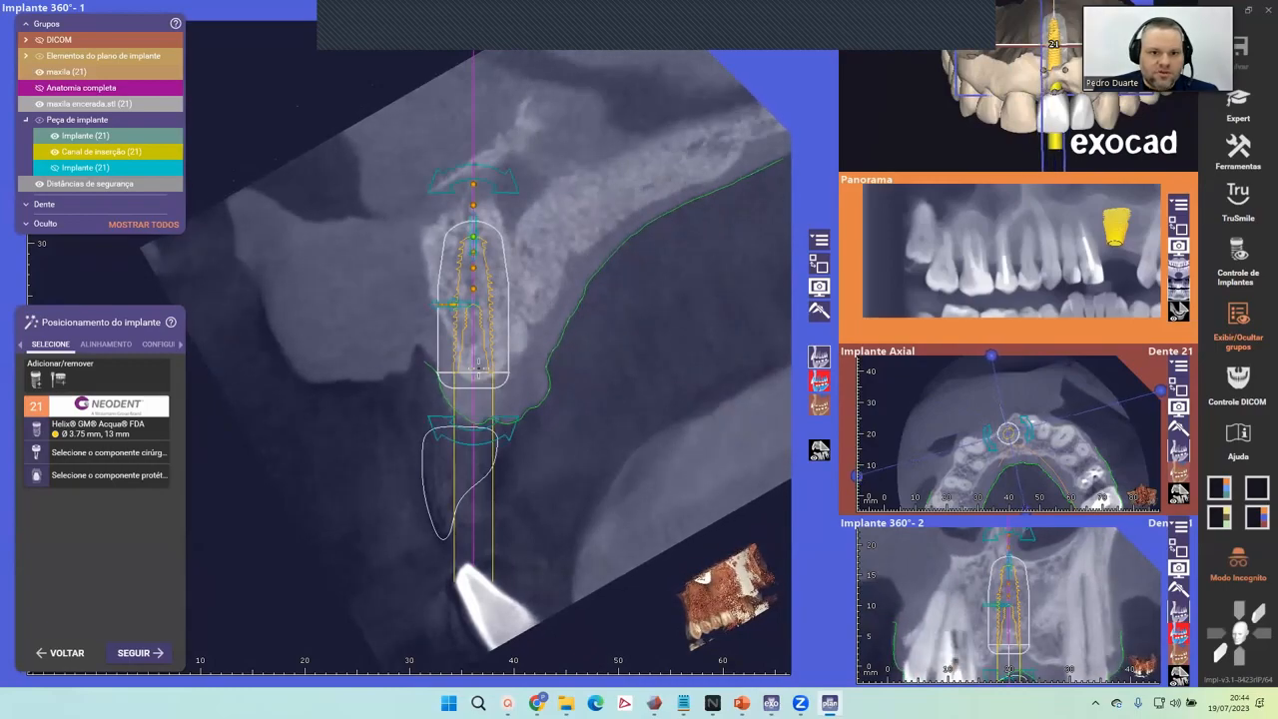
scroll(538, 355, "up", 3)
middle_click_drag(570, 359, 441, 441)
left_click_drag(466, 110, 474, 114)
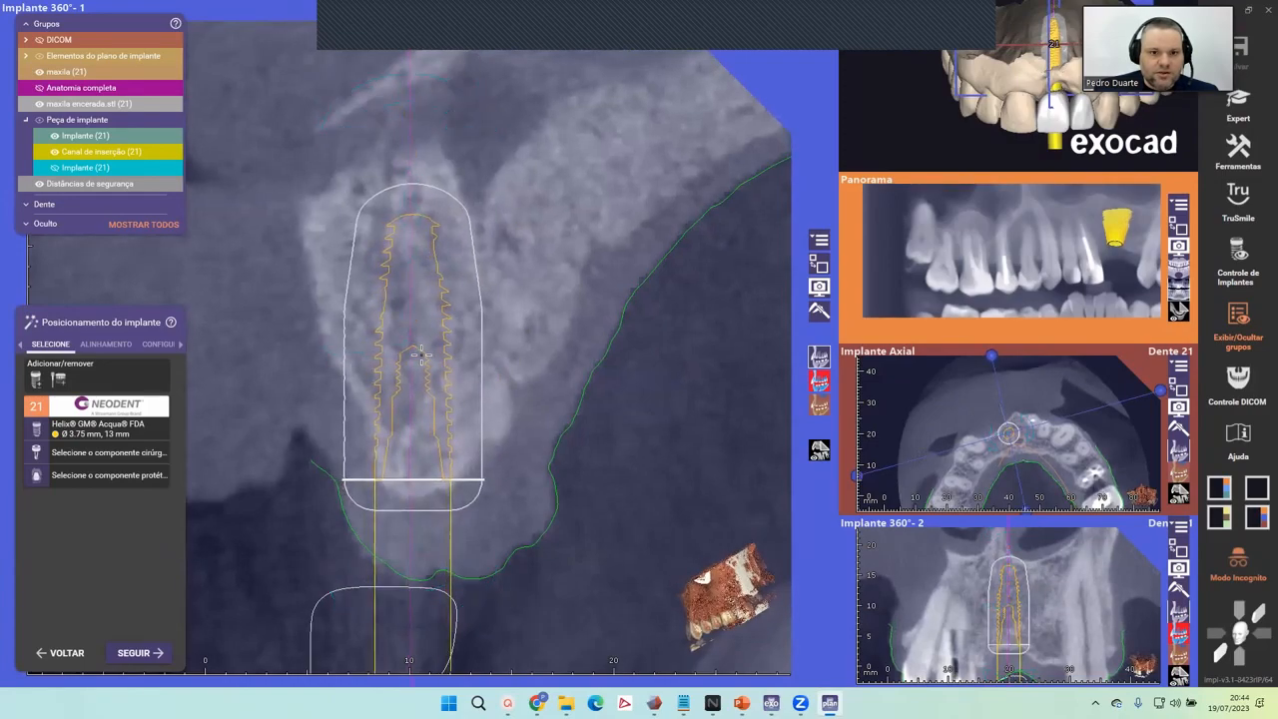
scroll(421, 355, "down", 2)
middle_click_drag(536, 486, 570, 427)
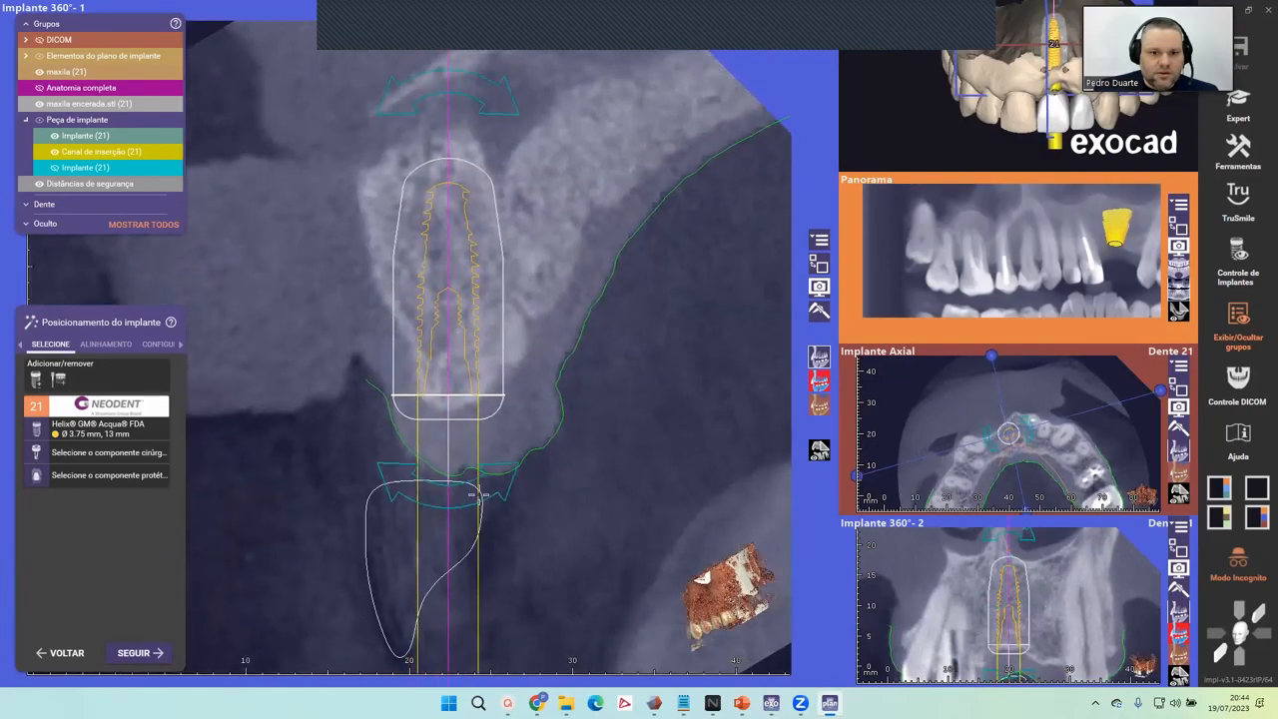
left_click_drag(478, 492, 480, 493)
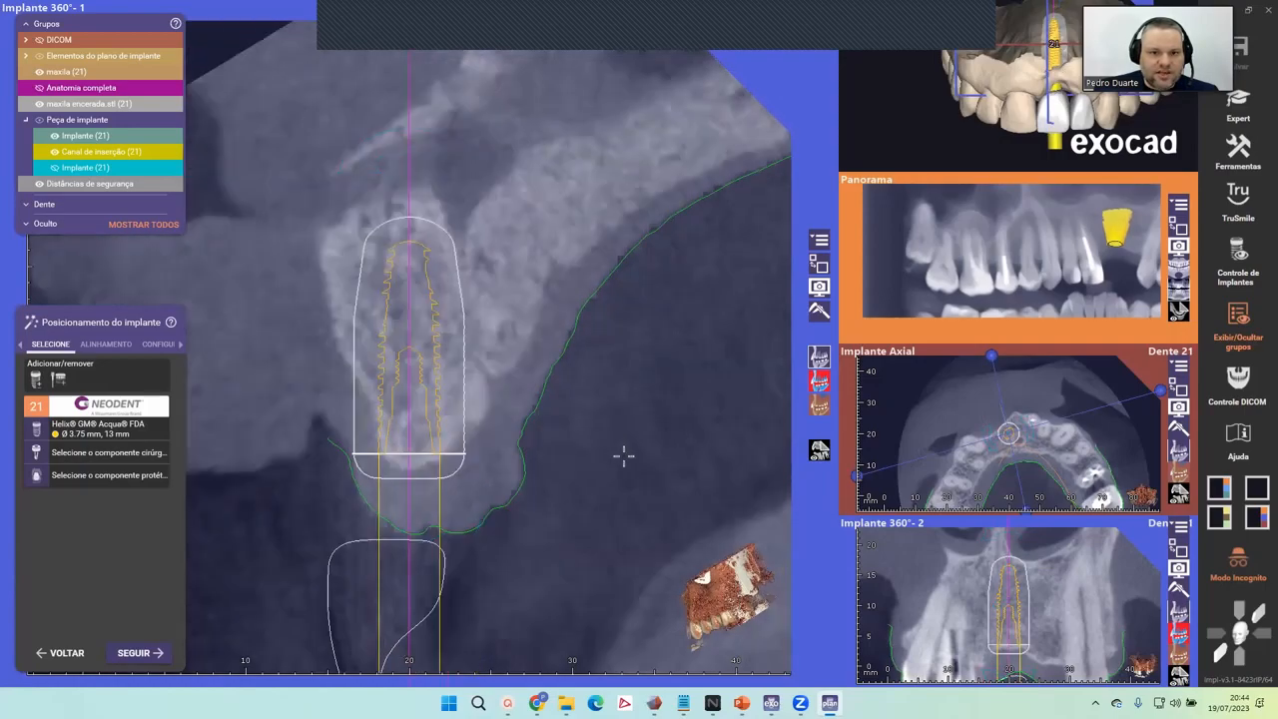
Rotate the first implant section to the mesiodistal plane and measure the distance from implant 21's safety margin to the adjacent tooth root.
right_click_drag(624, 455, 610, 497)
scroll(610, 497, "down", 3)
middle_click_drag(610, 496, 661, 448)
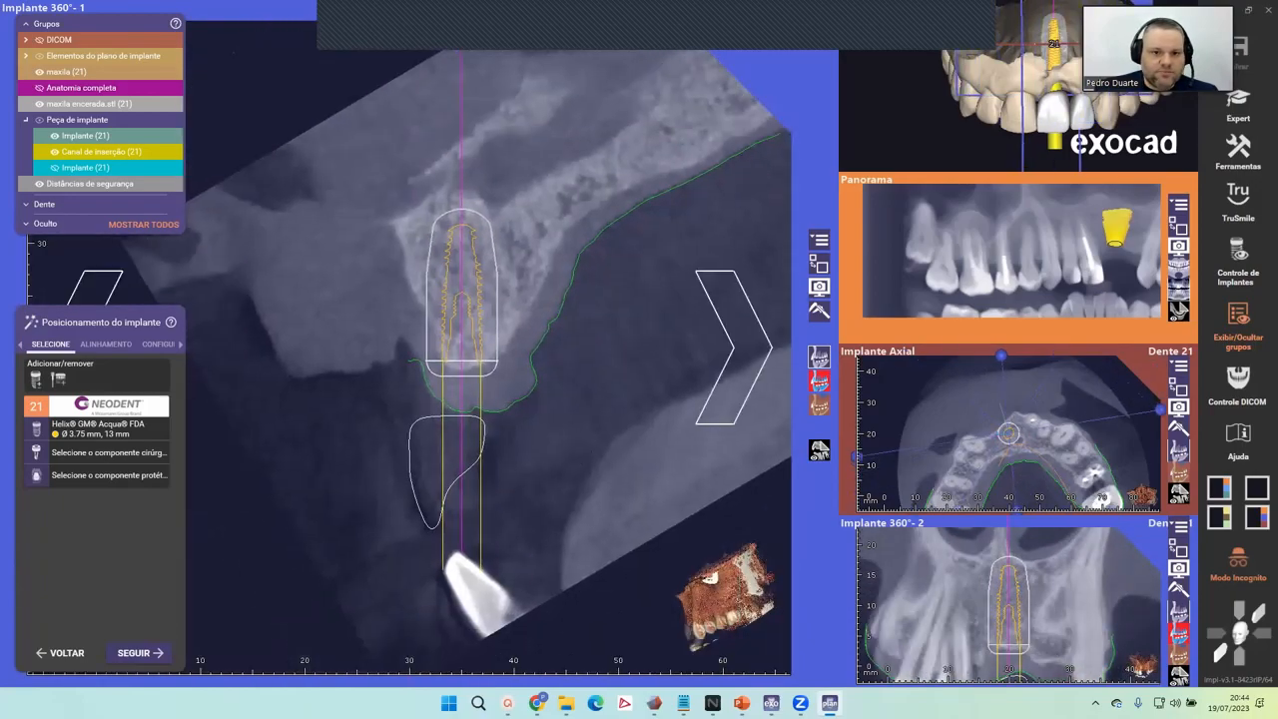
right_click_drag(661, 449, 576, 457)
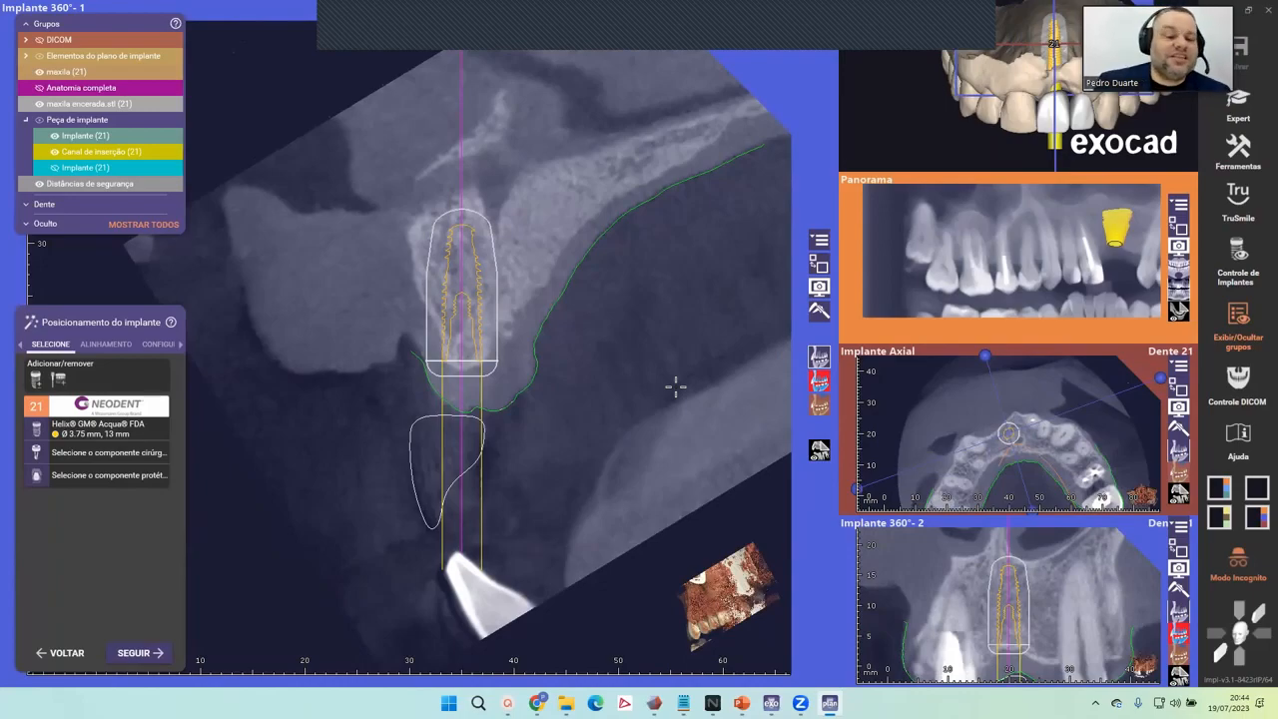
right_click_drag(676, 388, 636, 304)
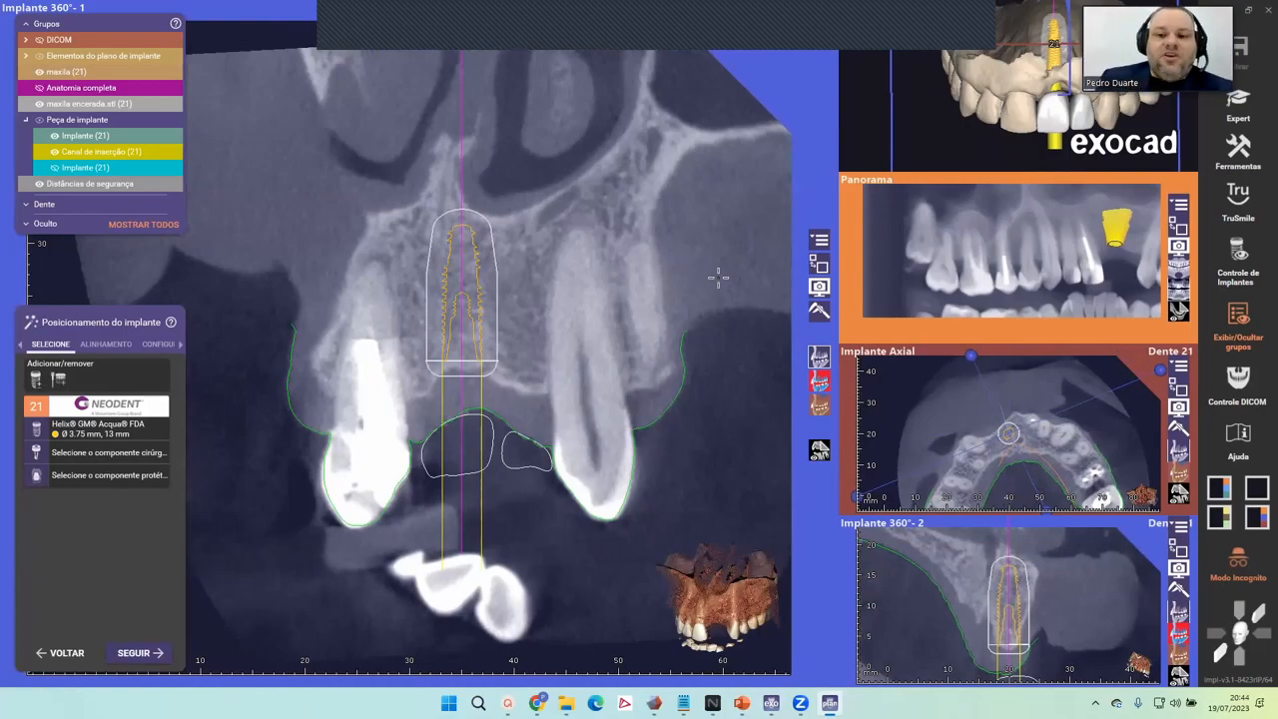
left_click(818, 313)
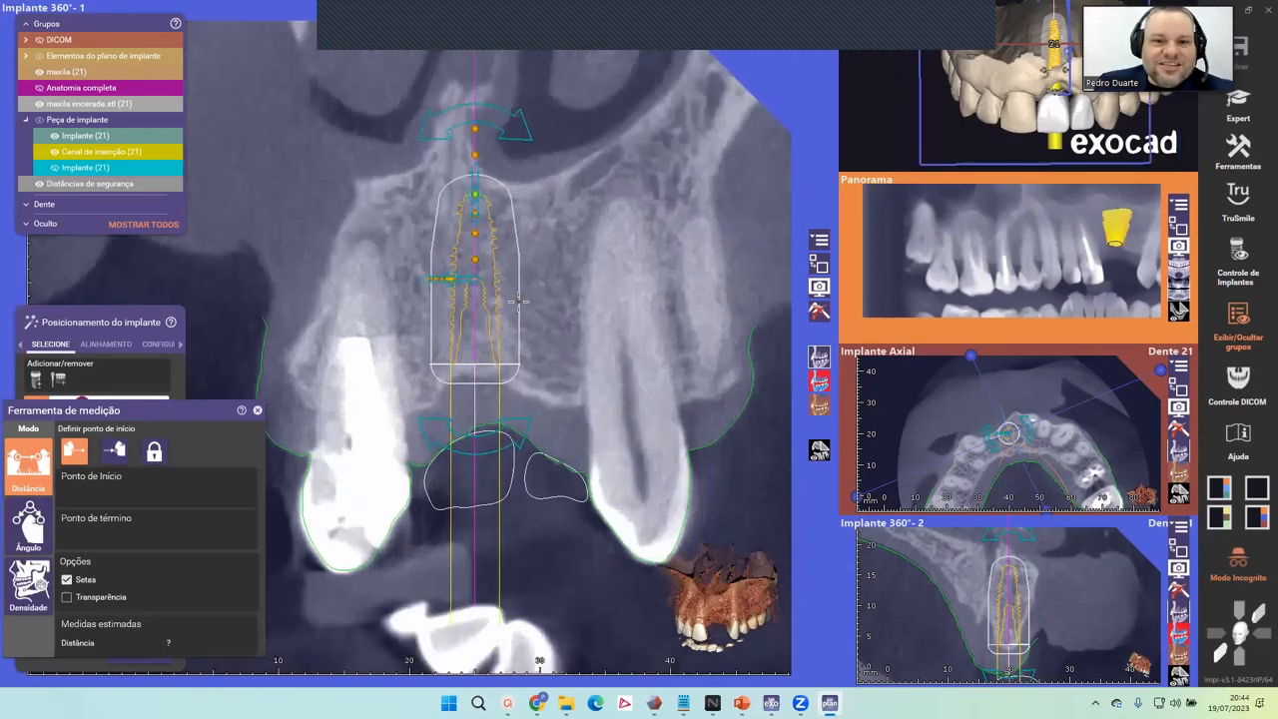
left_click(498, 306)
scroll(516, 352, "up", 2)
left_click(517, 369)
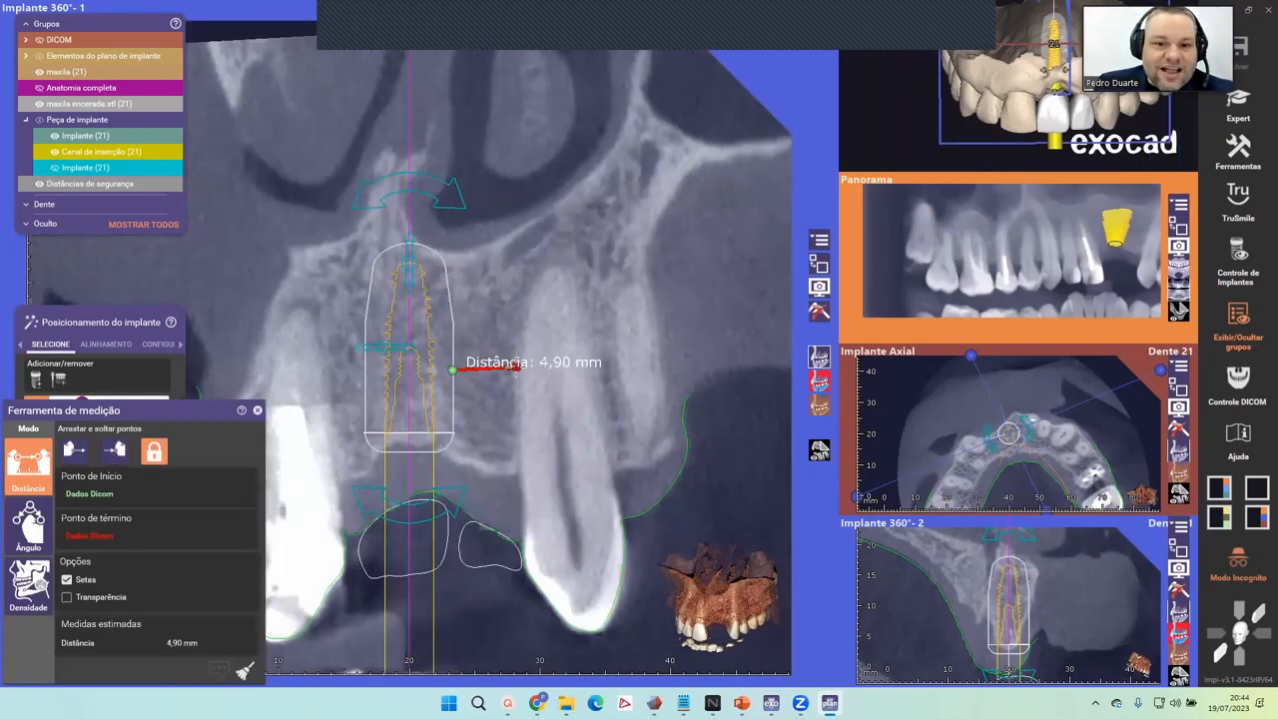
Fine-tune the measurement's end point at the edge of the adjacent root, and close the measuring tool.
left_click_drag(516, 368, 518, 371)
left_click(517, 371)
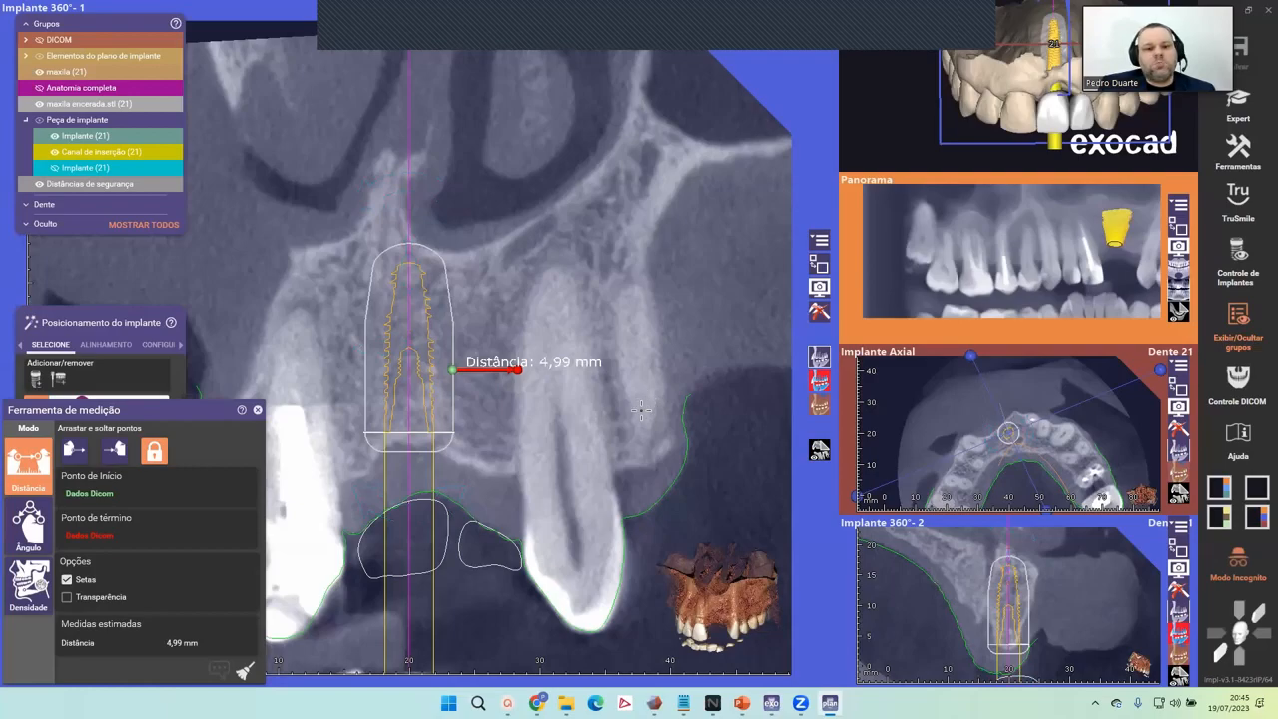
left_click_drag(519, 368, 517, 370)
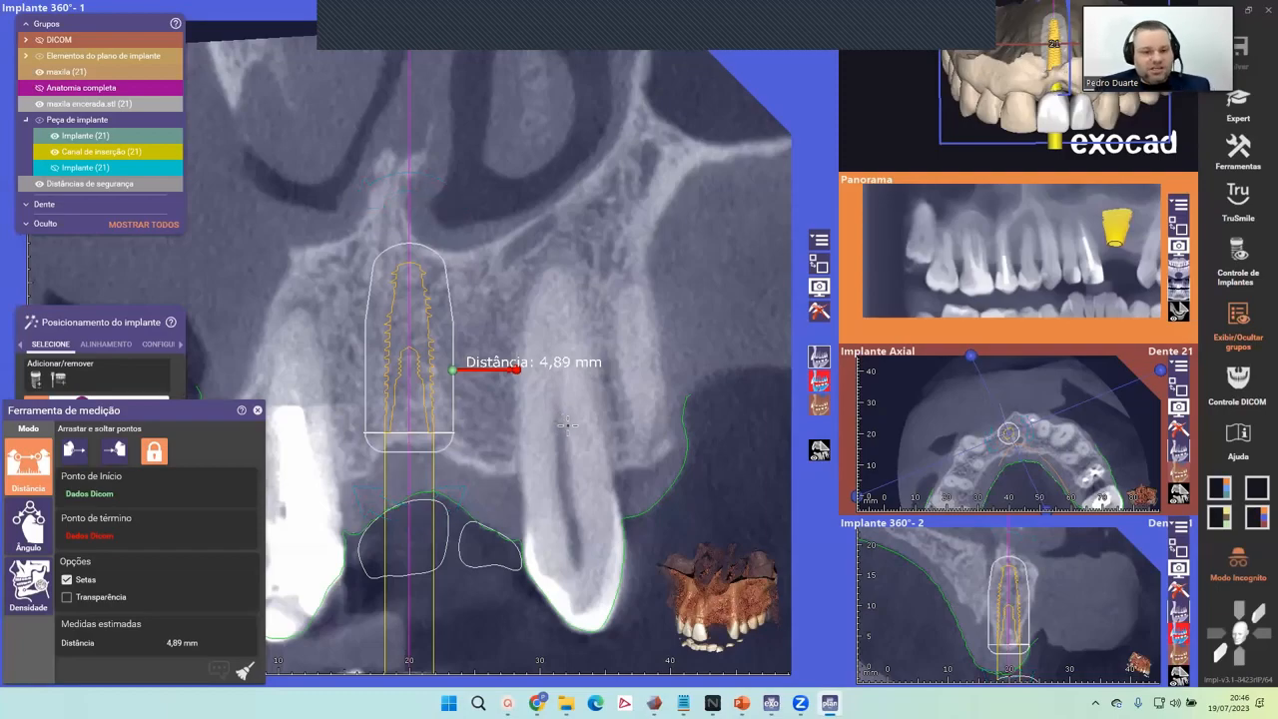
left_click(516, 371)
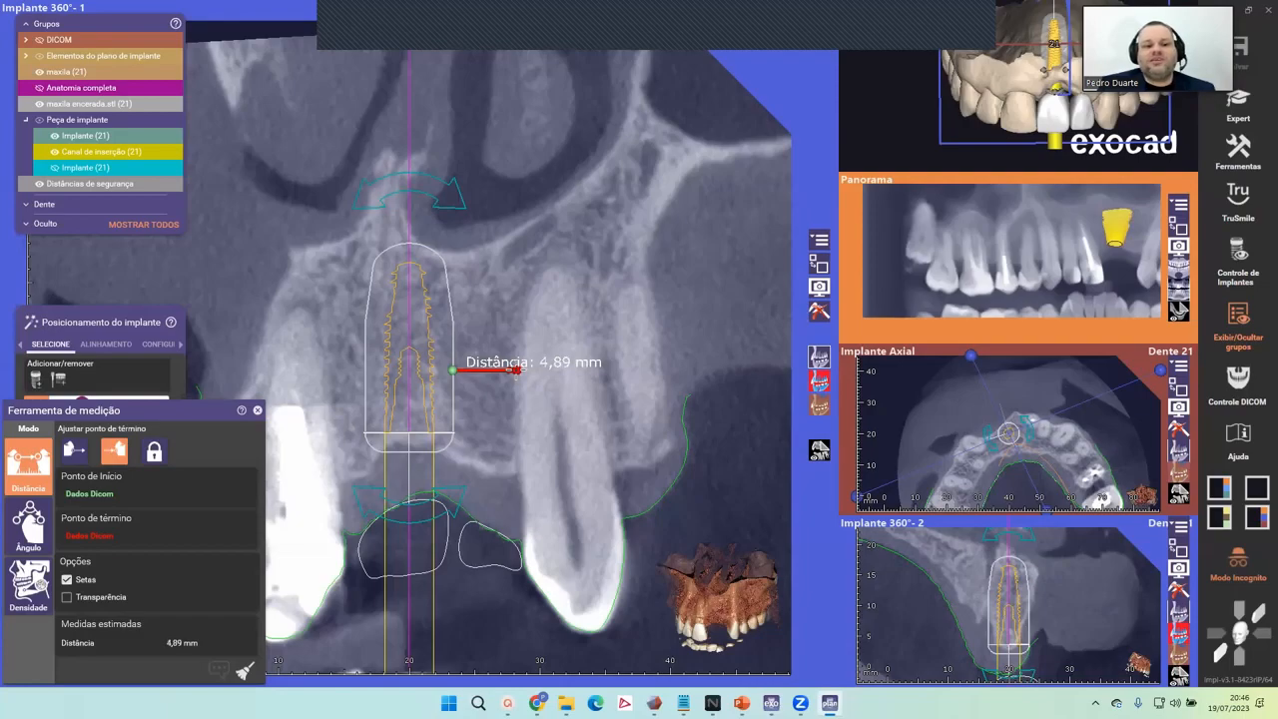
left_click(518, 370)
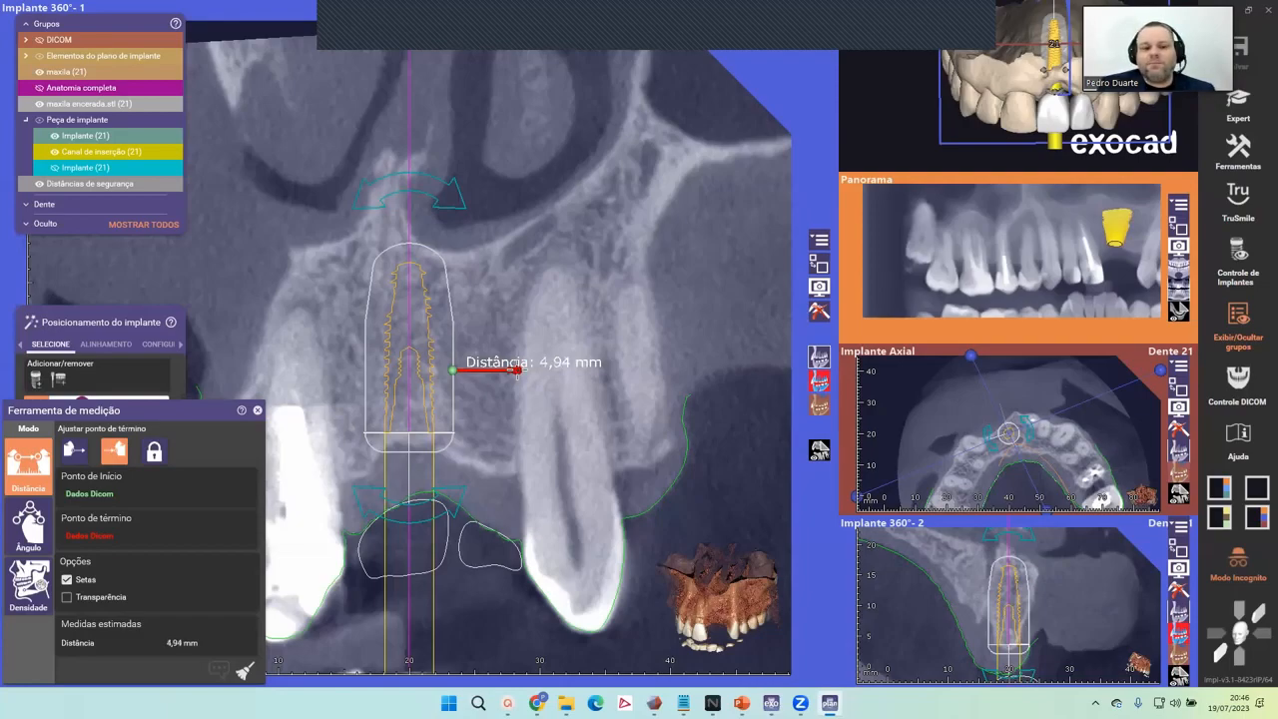
left_click(256, 411)
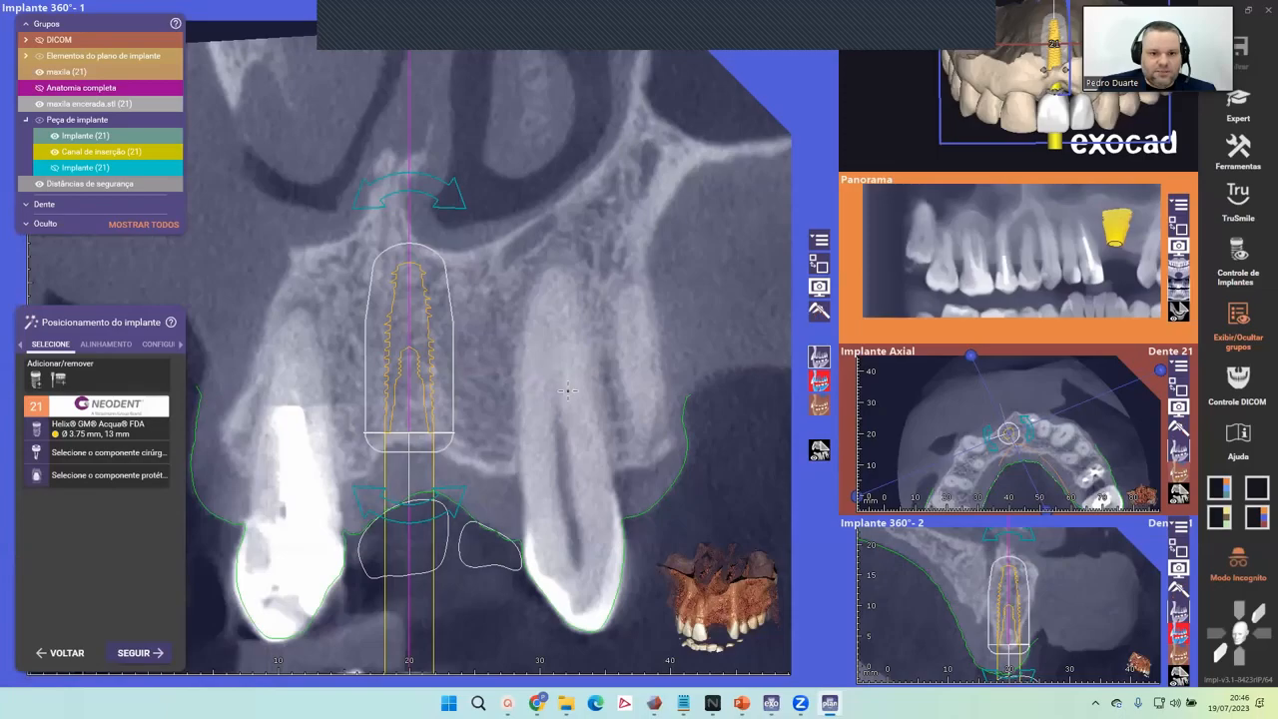
Add the Neodent EasyGuide narrow sleeve, 3.93 mm inner diameter and 4 mm high, with Bone Type III/IV to implant 21.
scroll(399, 352, "up", 4)
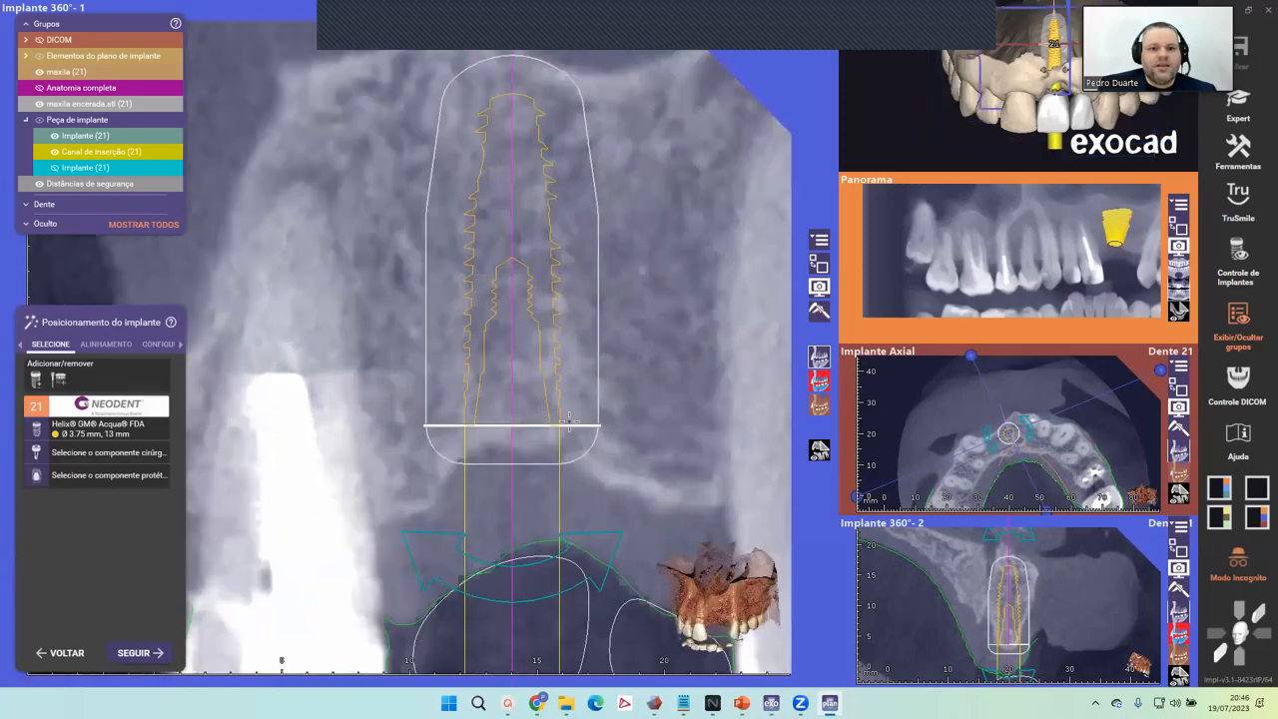
scroll(408, 348, "down", 3)
right_click_drag(409, 347, 495, 428)
right_click_drag(601, 353, 616, 346)
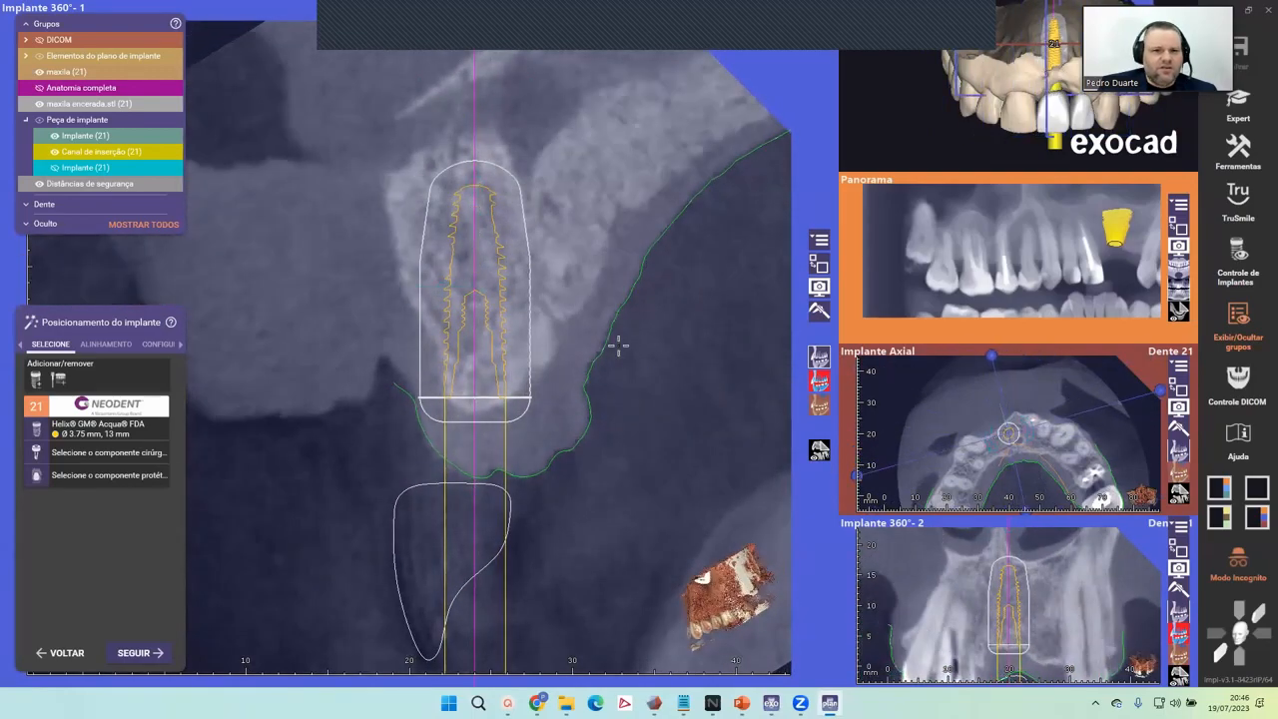
middle_click_drag(642, 354, 635, 370)
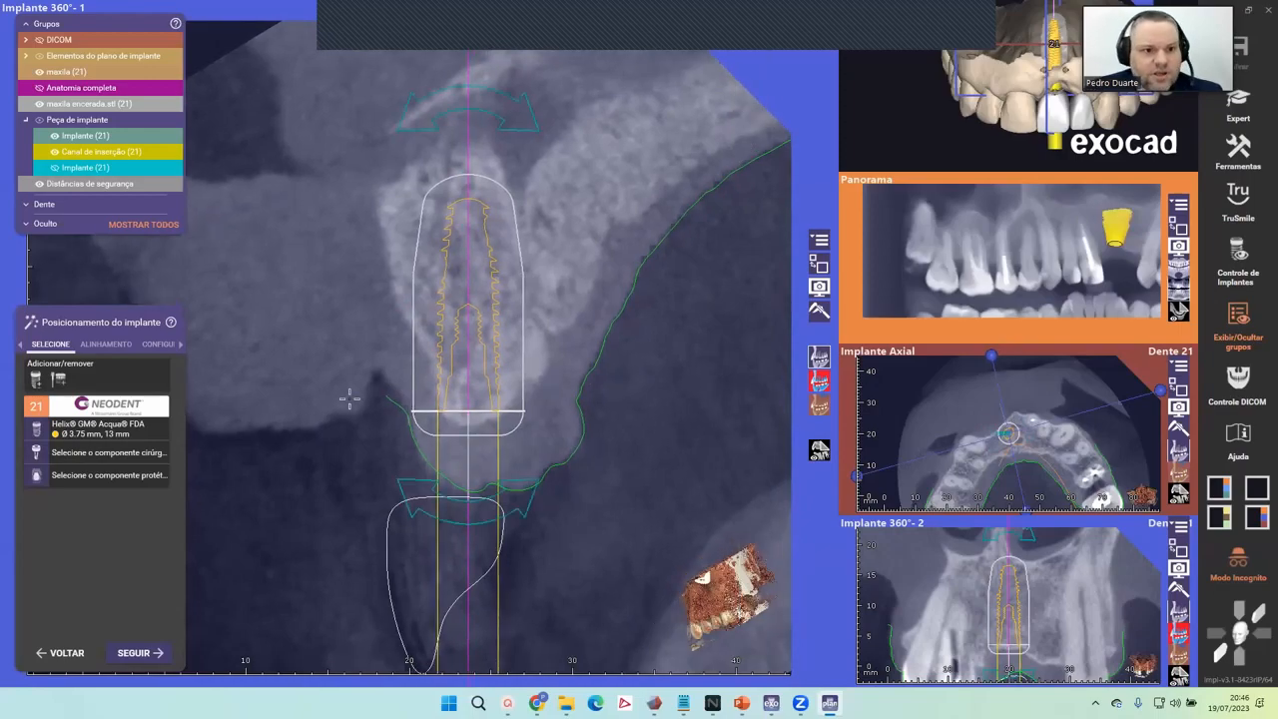
left_click(37, 453)
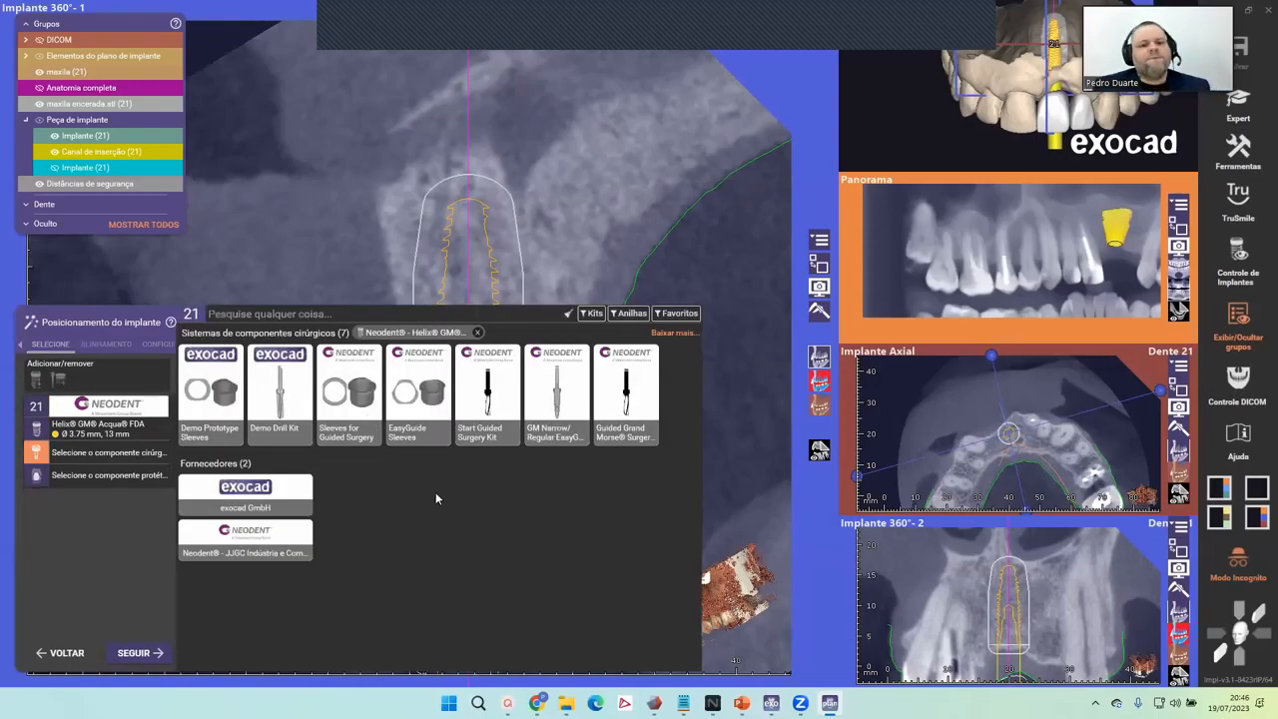
left_click(422, 396)
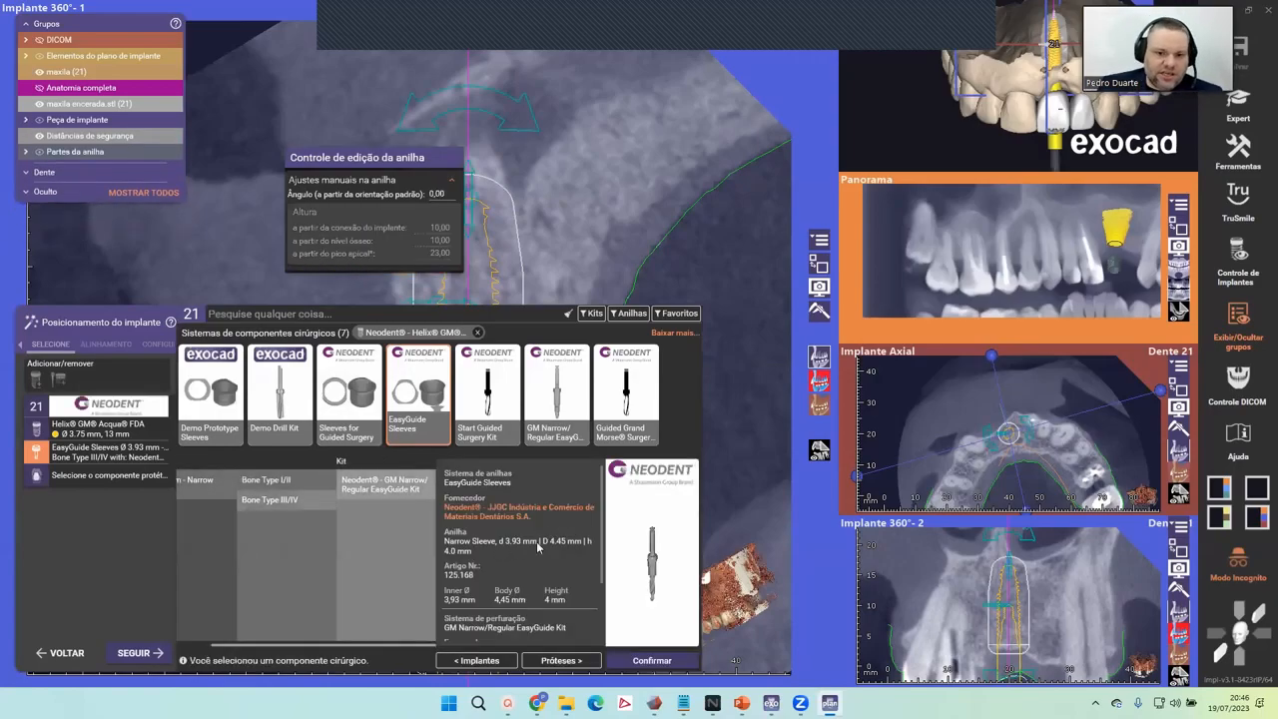
left_click(652, 660)
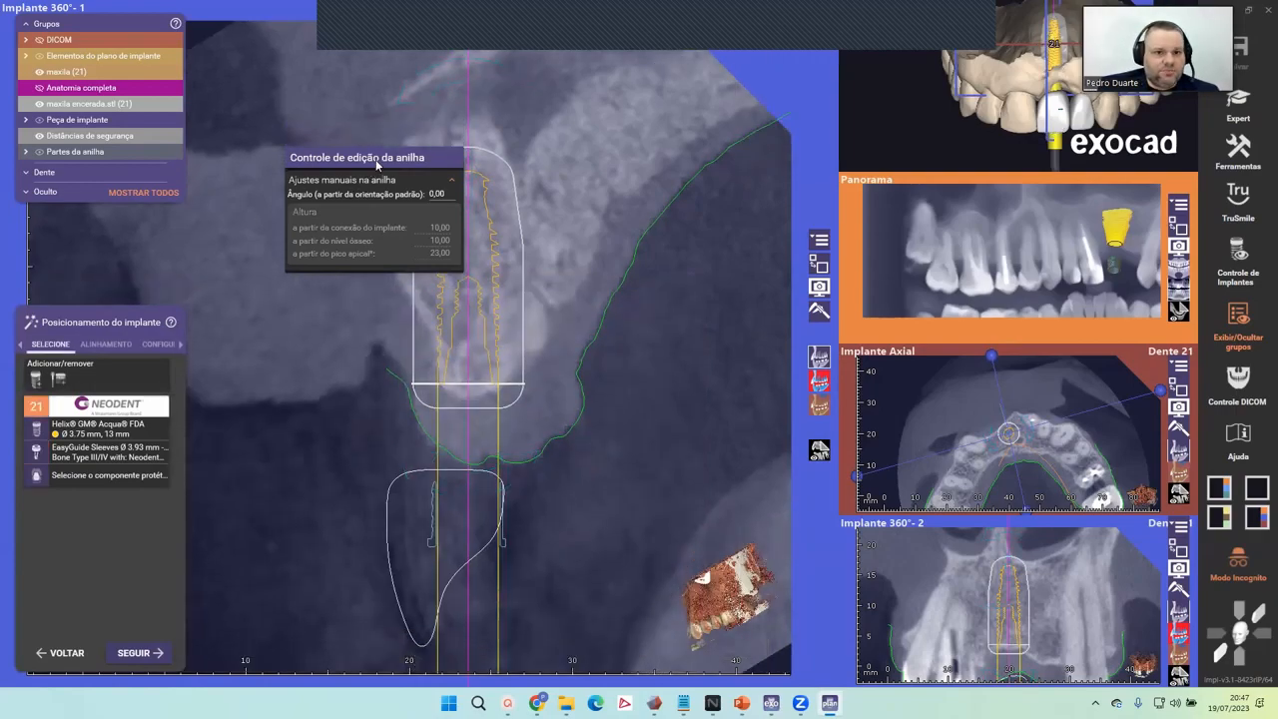
Move the sleeve editing controls aside and hide the waxed maxilla model and implant 21's insertion channel.
left_click_drag(371, 162, 6, 216)
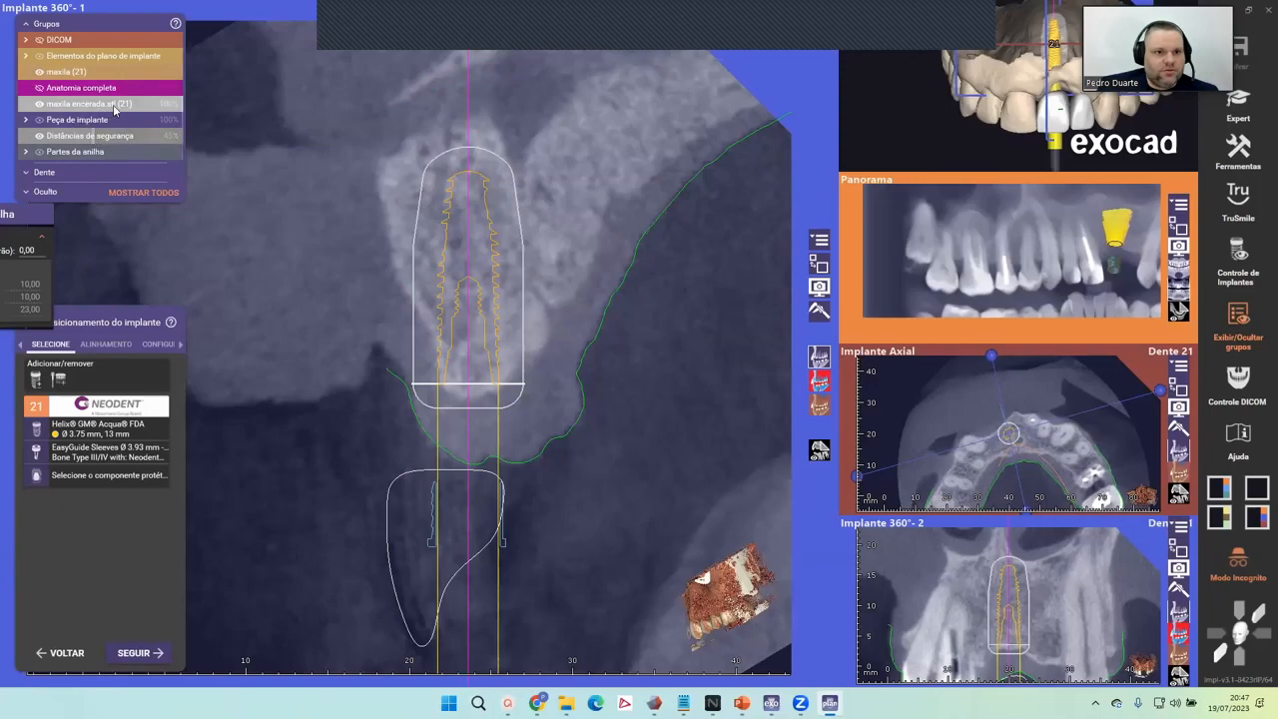
left_click_drag(120, 104, 3, 114)
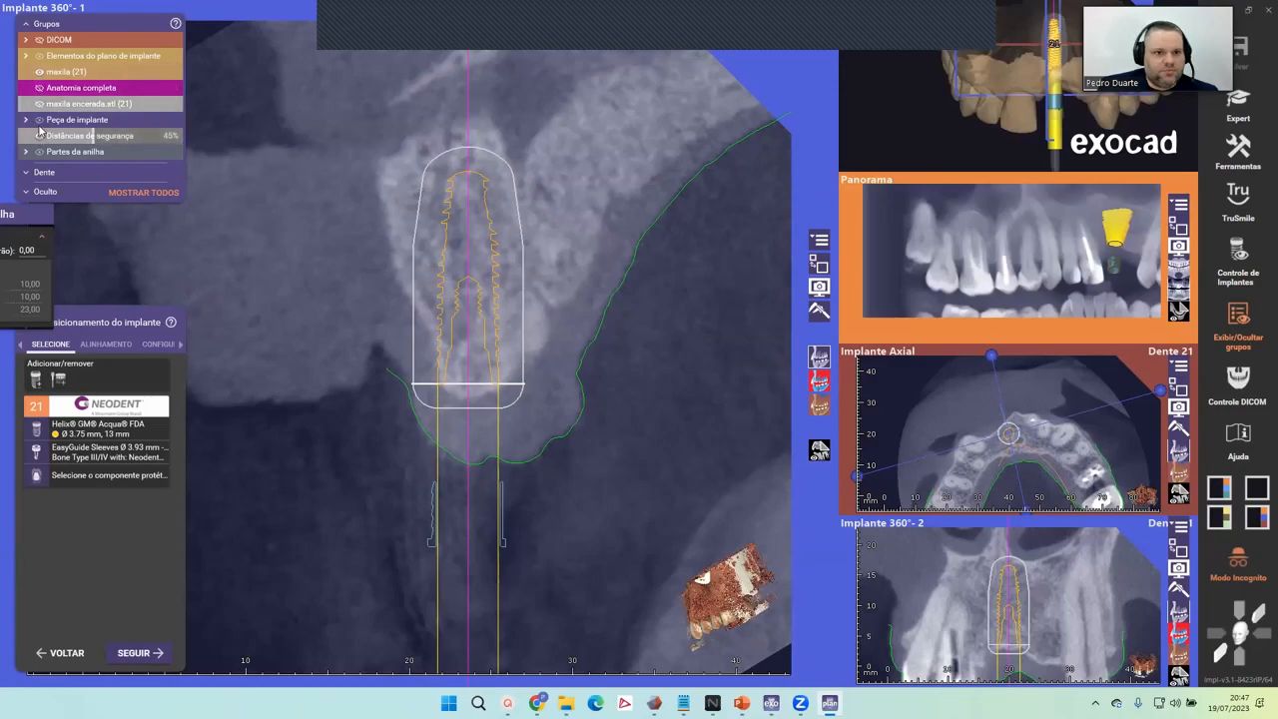
left_click(39, 120)
left_click(39, 121)
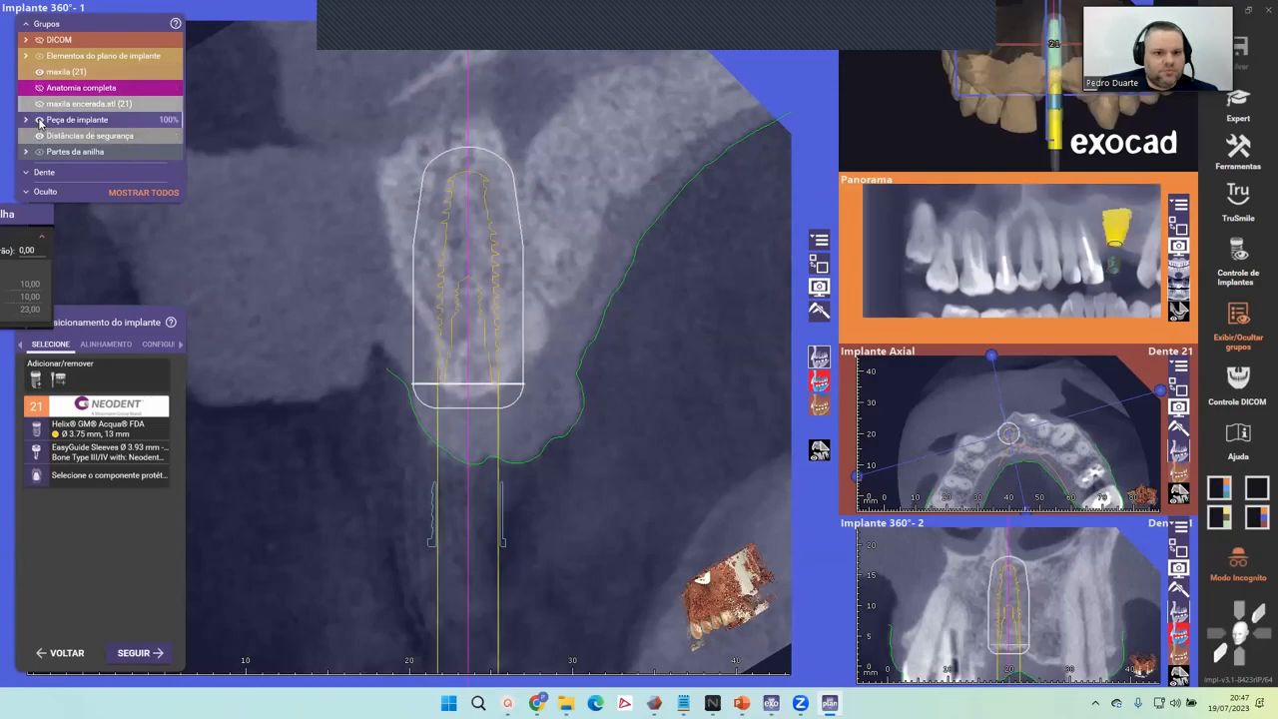
left_click(26, 120)
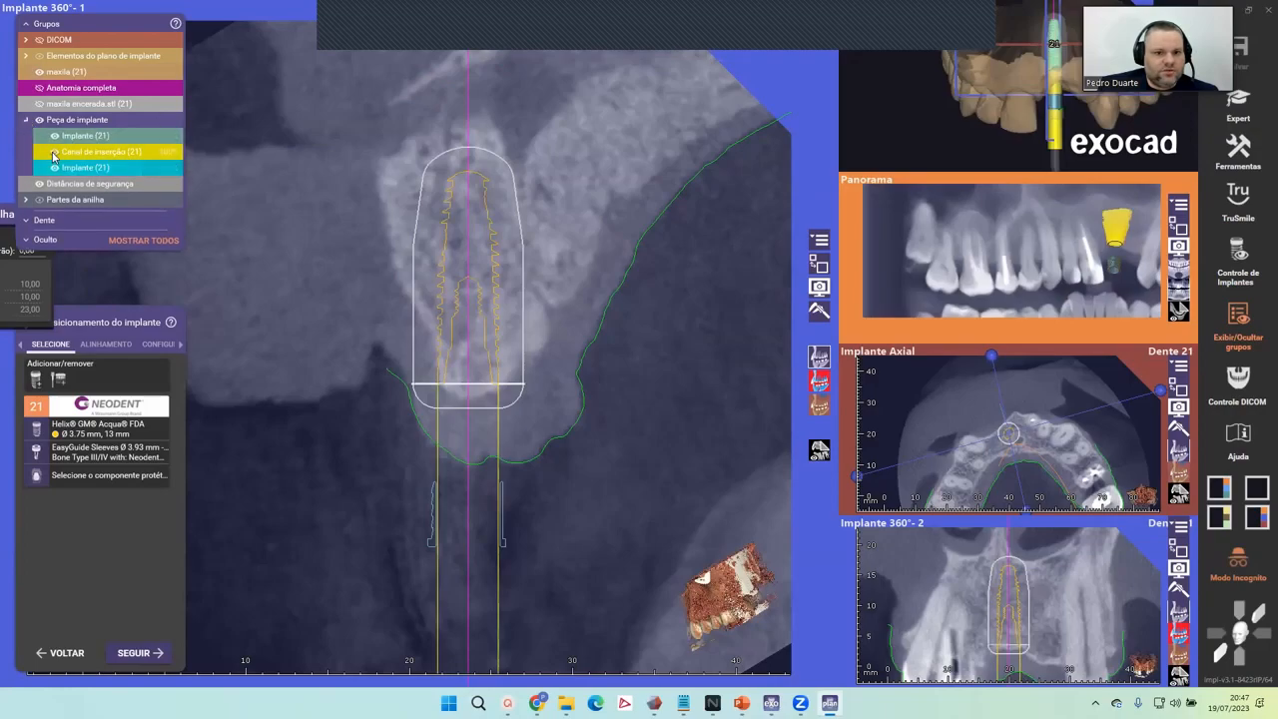
scroll(509, 514, "up", 3)
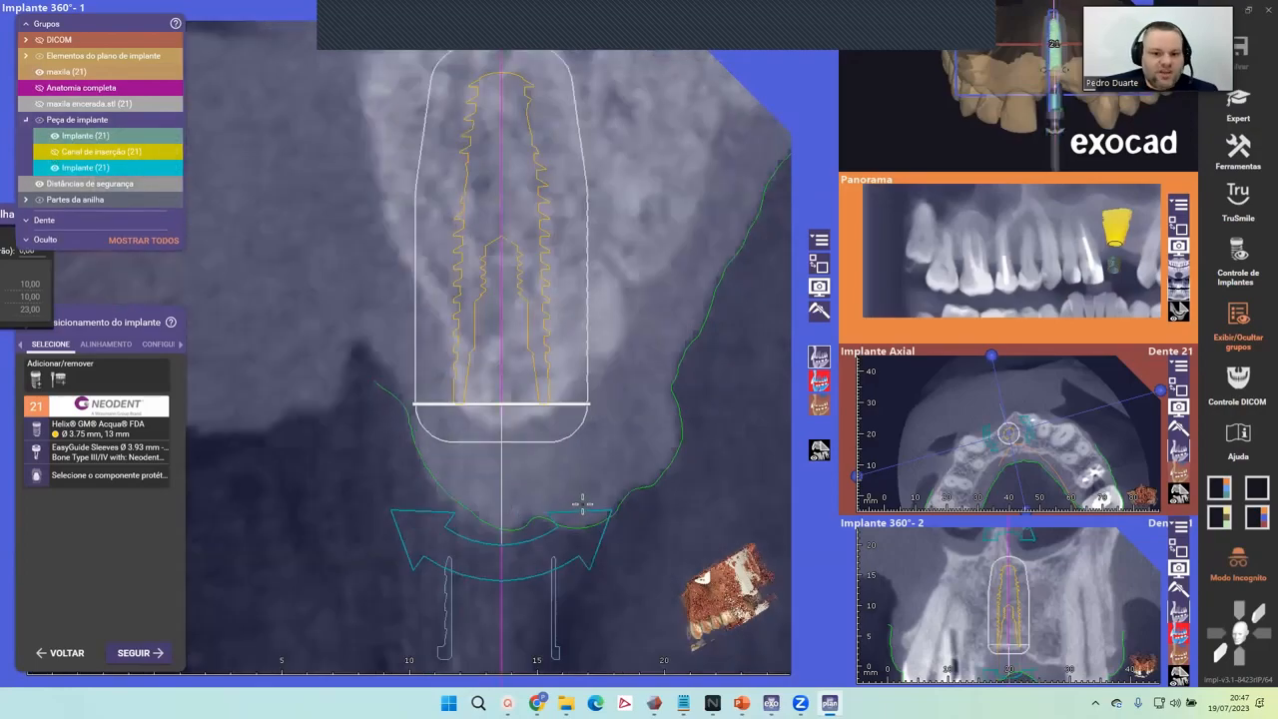
scroll(589, 503, "down", 1)
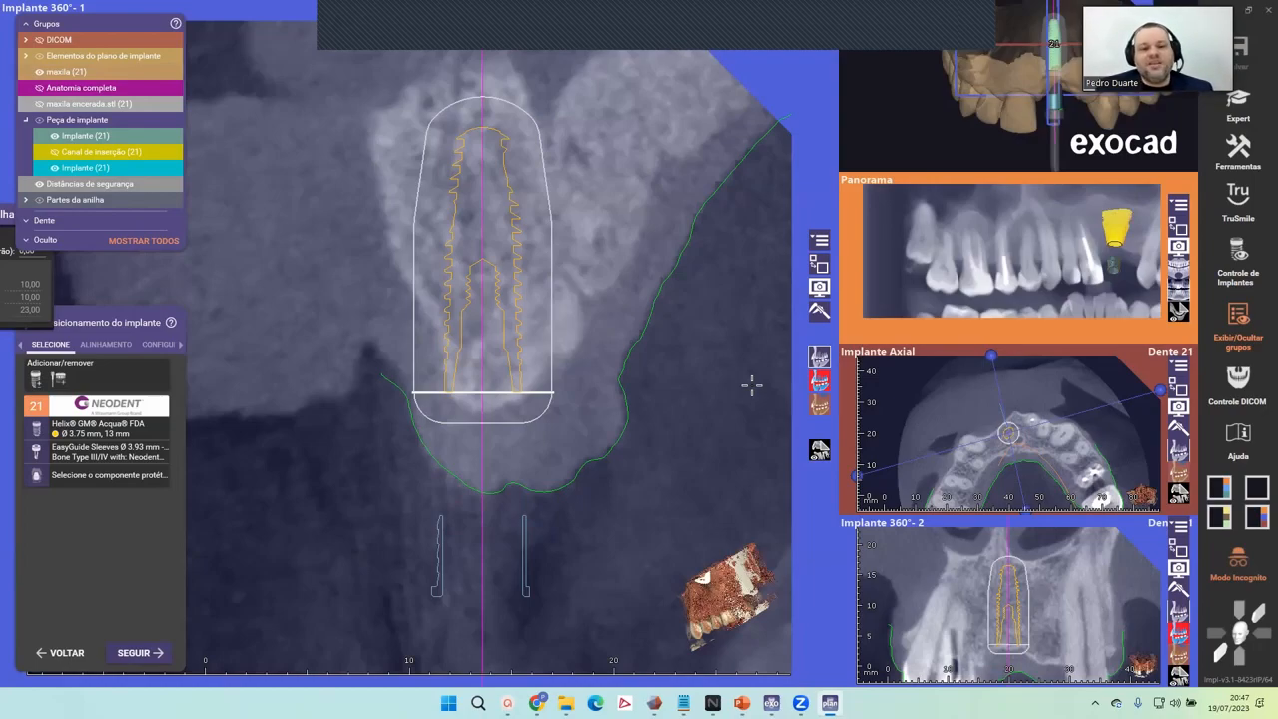
Enlarge the 3D view around implant 21 and make the maxilla model fully opaque.
left_click(820, 265)
scroll(554, 350, "up", 4)
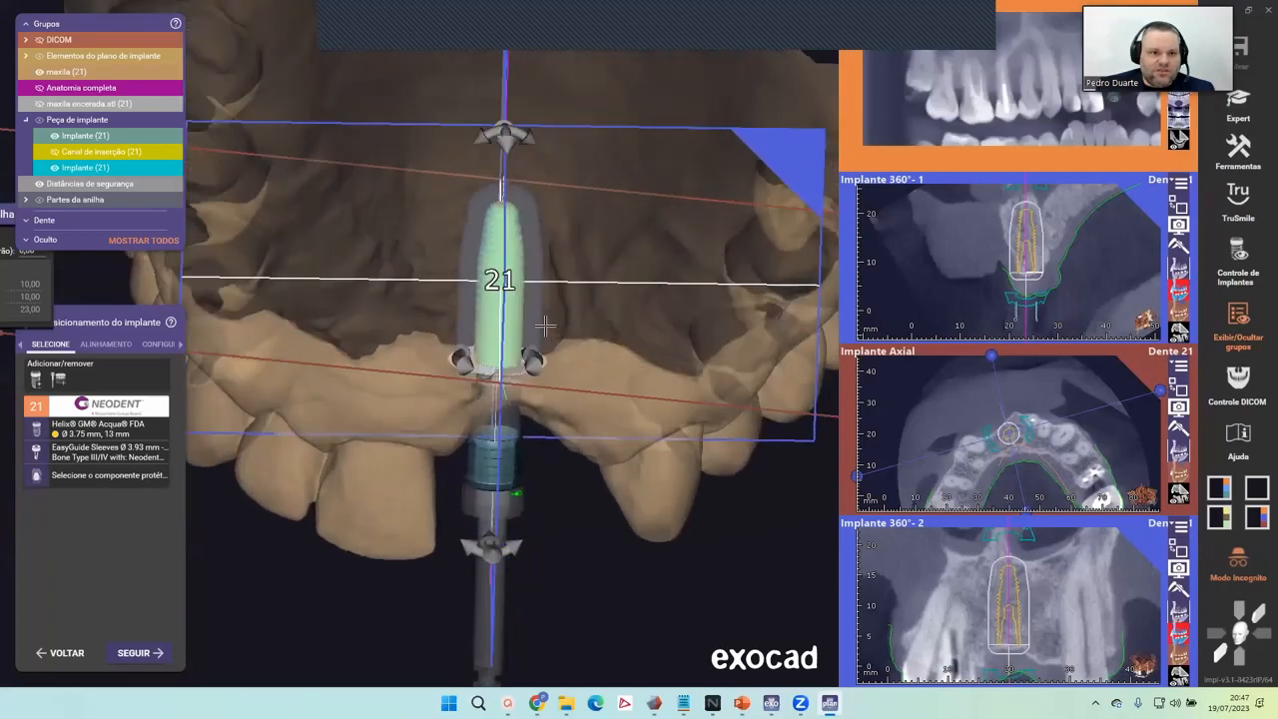
left_click_drag(126, 58, 218, 60)
left_click_drag(136, 72, 282, 83)
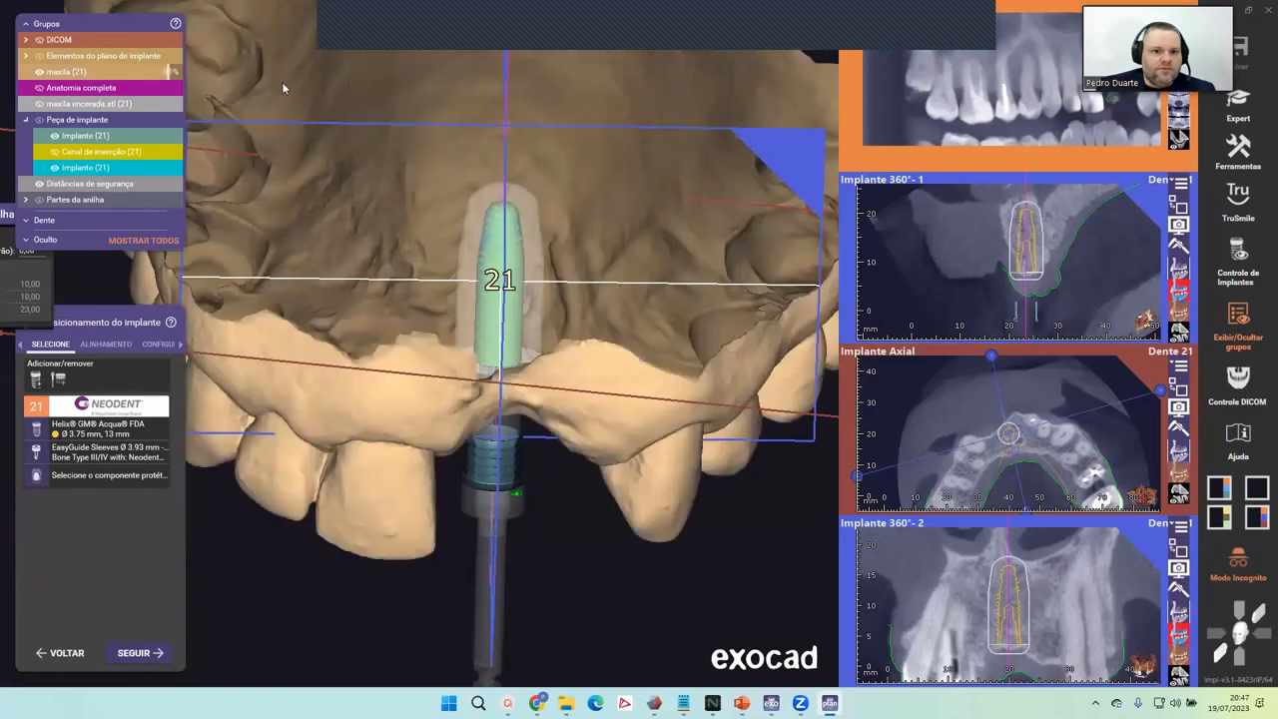
Examine the guide sleeve from several angles in 3D, checking its clearance from the gingiva and the adjacent teeth.
mouse_move(656, 457)
right_mouse_down()
mouse_move(653, 445)
mouse_move(677, 466)
right_mouse_up()
scroll(533, 300, "up", 3)
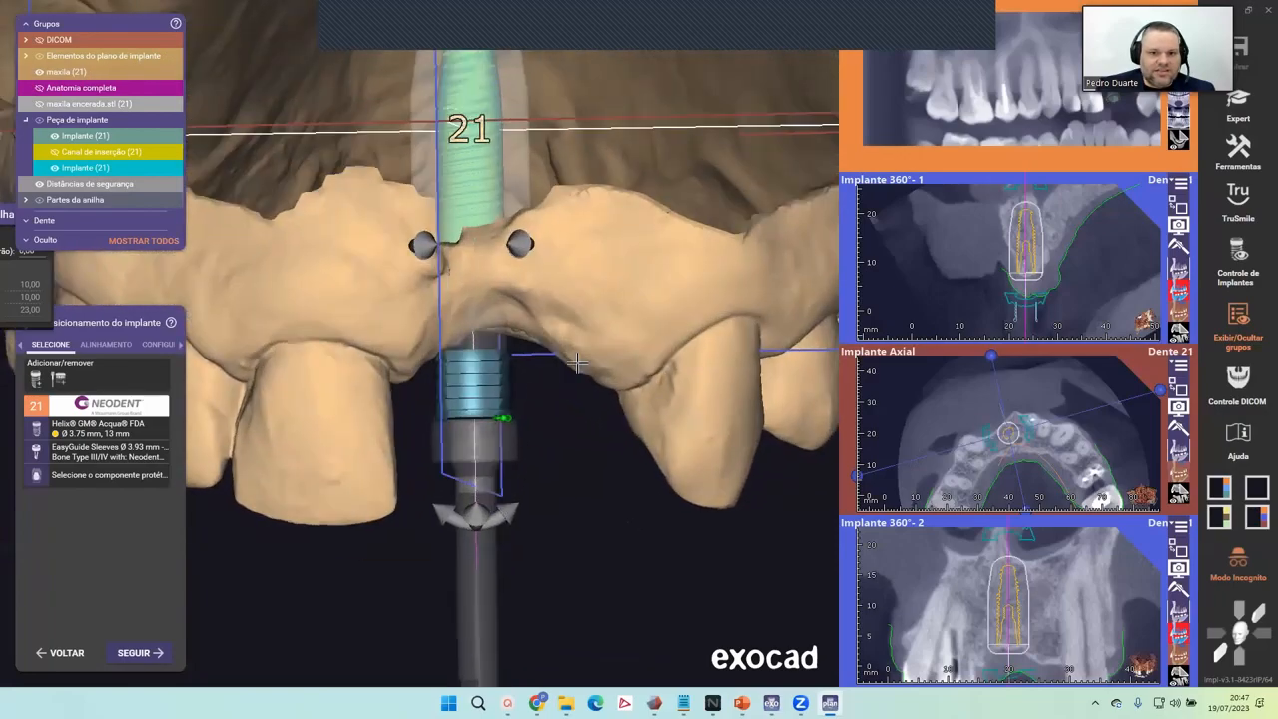
mouse_move(540, 291)
right_mouse_down()
mouse_move(596, 322)
mouse_move(577, 362)
right_mouse_up()
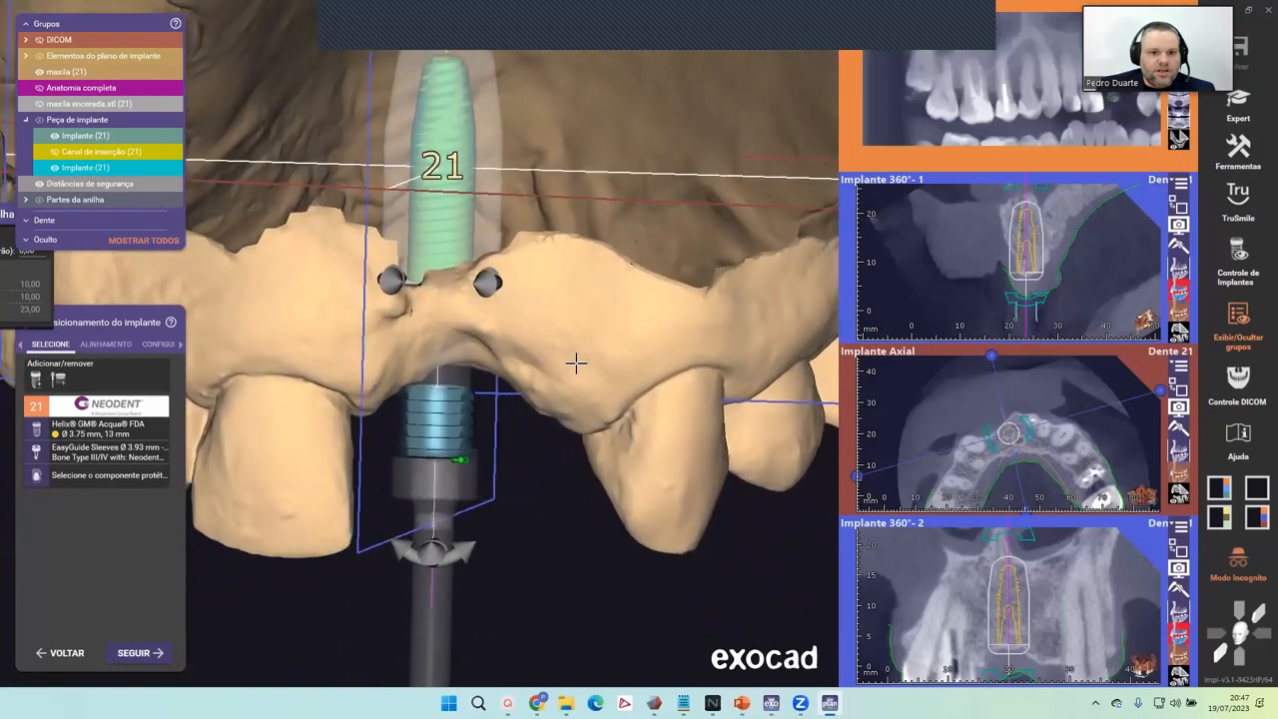
scroll(577, 362, "up", 3)
scroll(473, 389, "down", 4)
right_click_drag(476, 394, 585, 418)
scroll(576, 398, "down", 3)
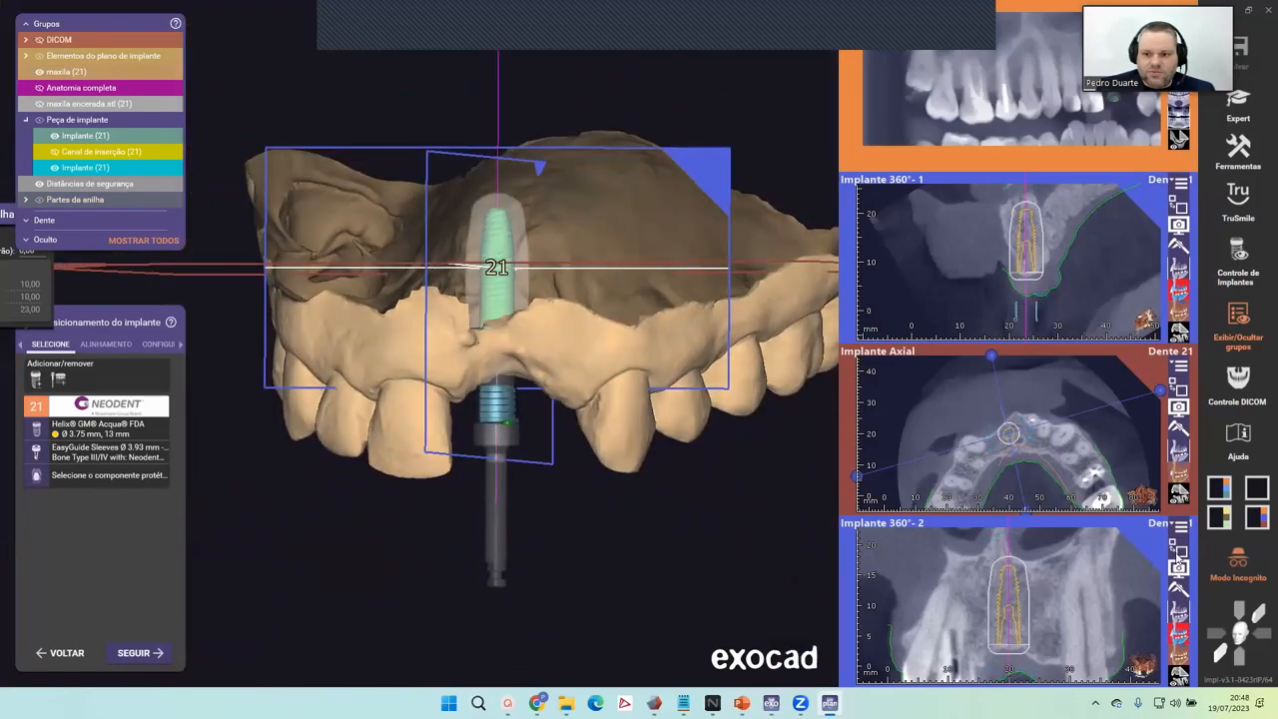
Enlarge the second implant section and examine the sleeve's contact with the gingival contour and its clearance from the neighbouring teeth.
left_click(1178, 548)
right_click(547, 487)
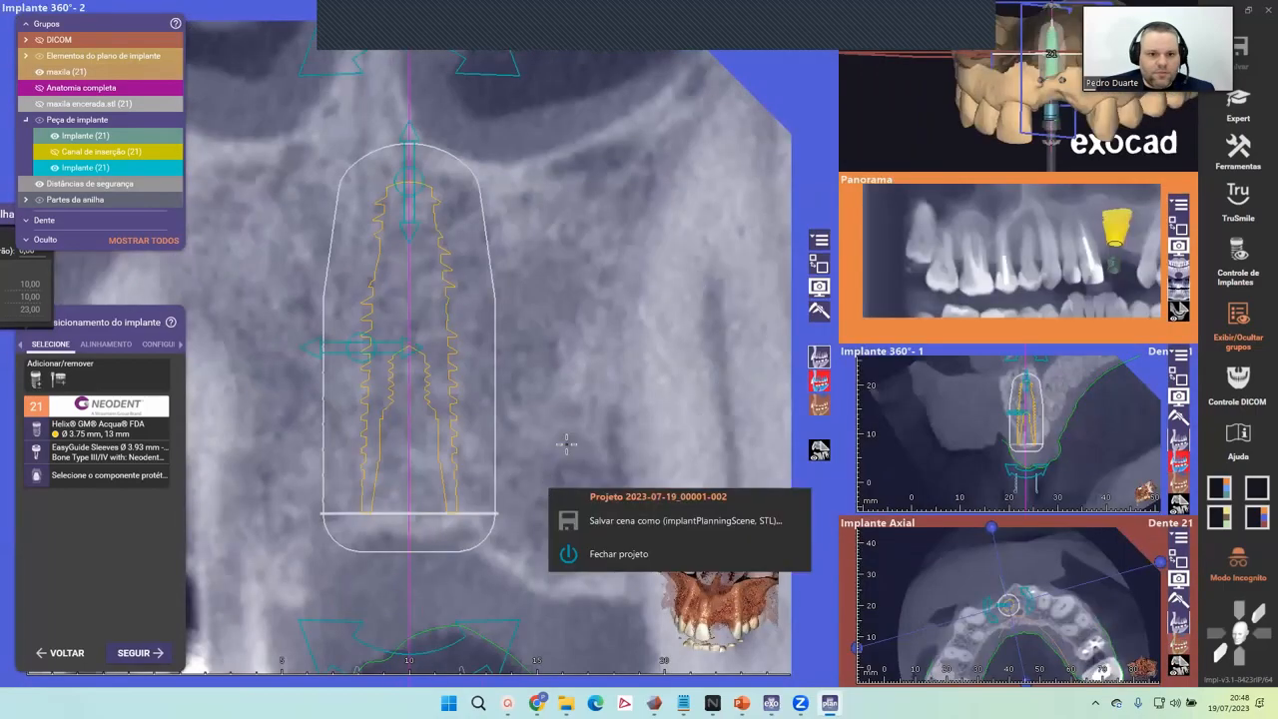
scroll(569, 428, "down", 3)
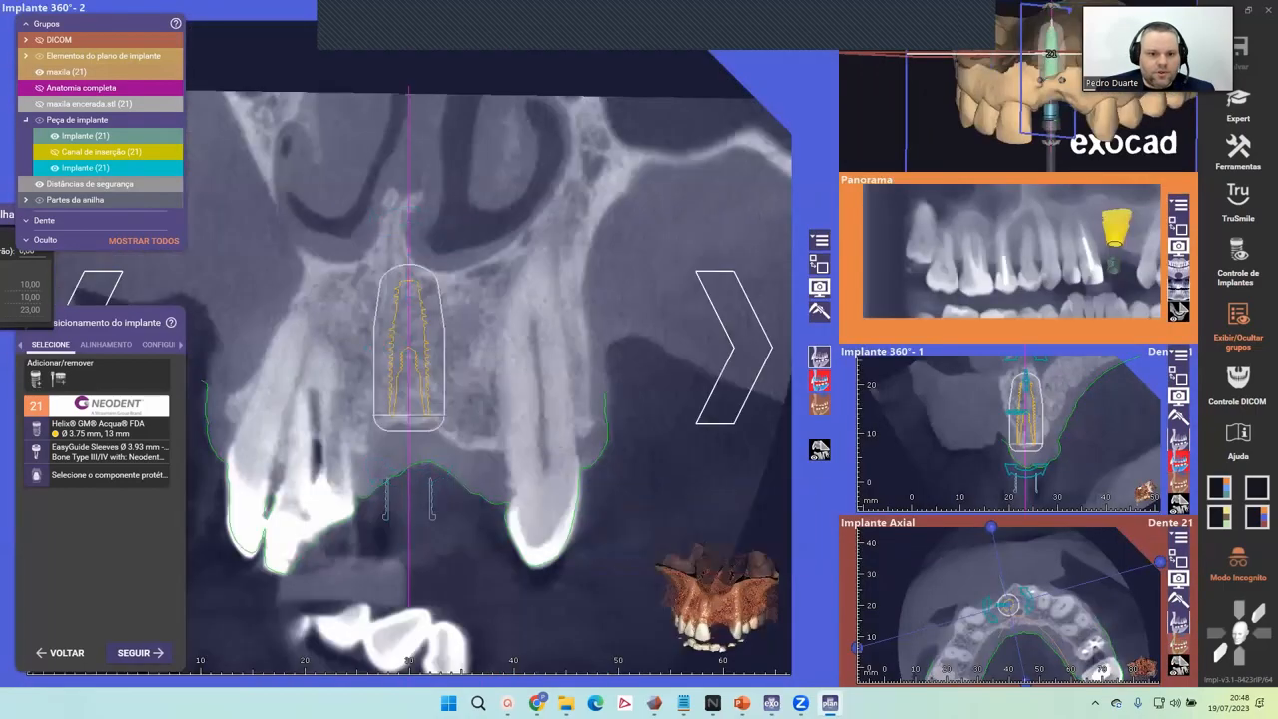
scroll(452, 529, "up", 3)
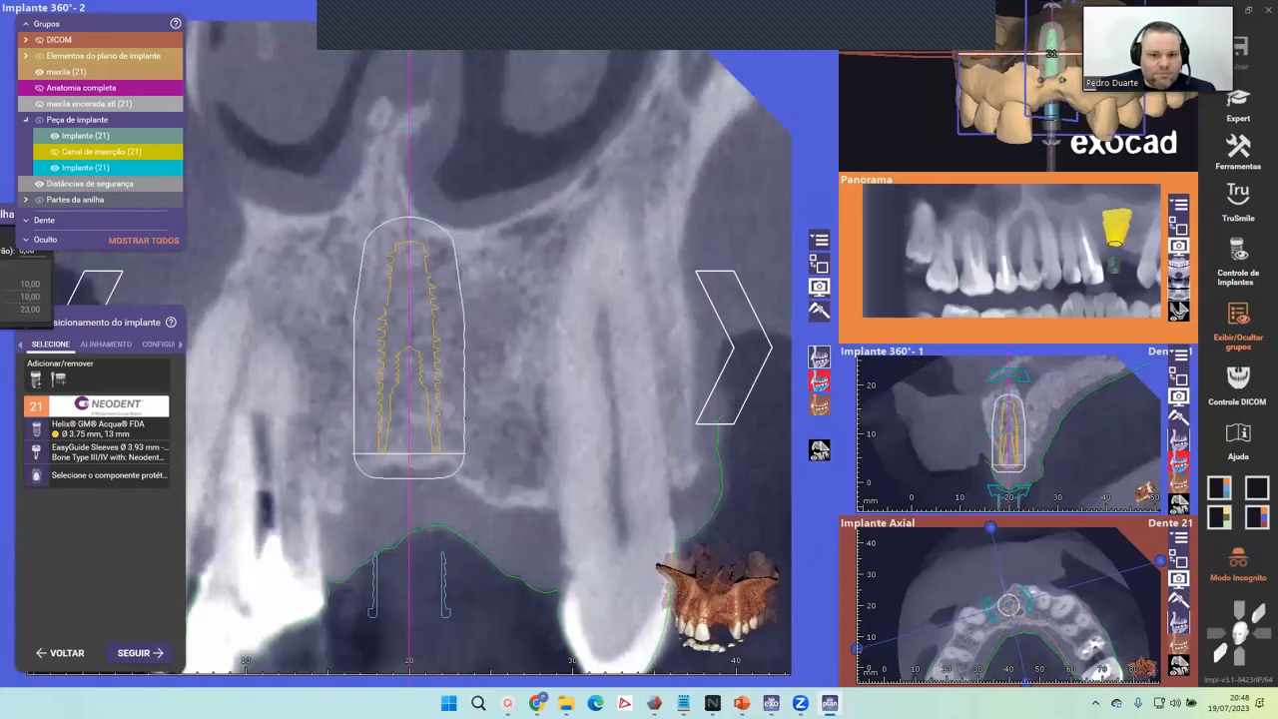
middle_click_drag(394, 568, 419, 528)
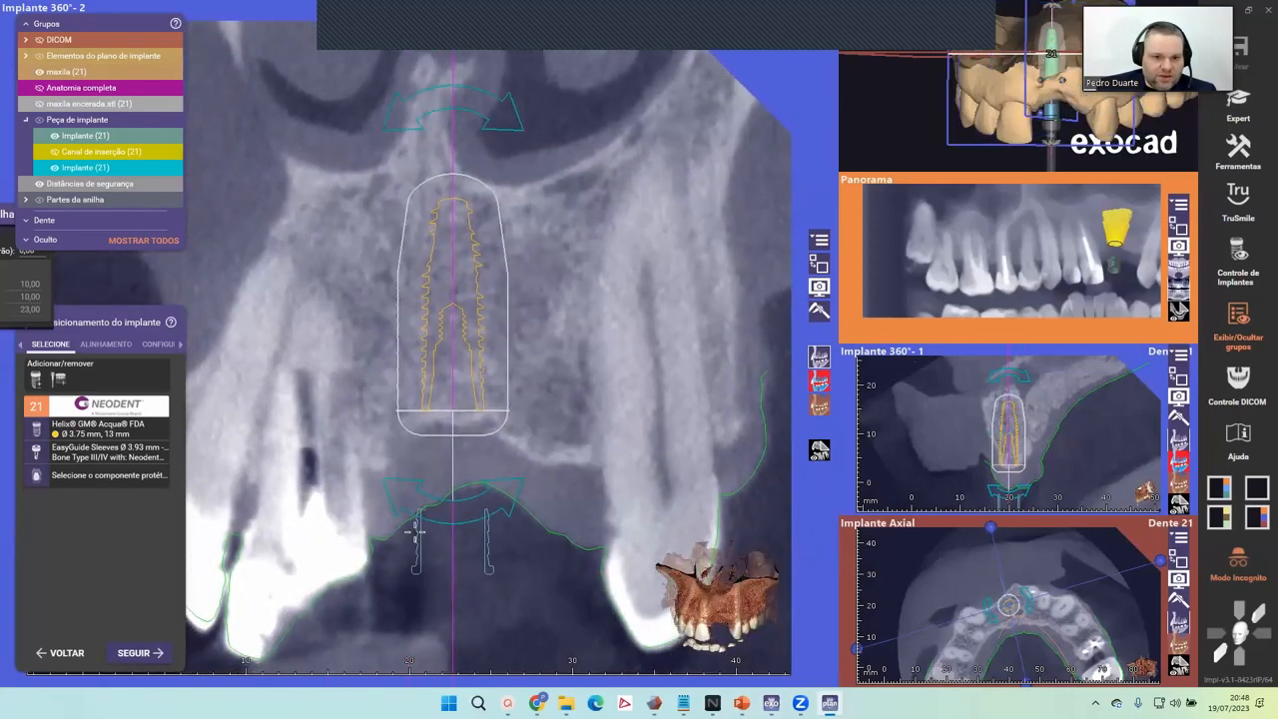
mouse_move(420, 528)
right_mouse_down()
mouse_move(444, 528)
mouse_move(419, 514)
right_mouse_up()
scroll(419, 529, "up", 2)
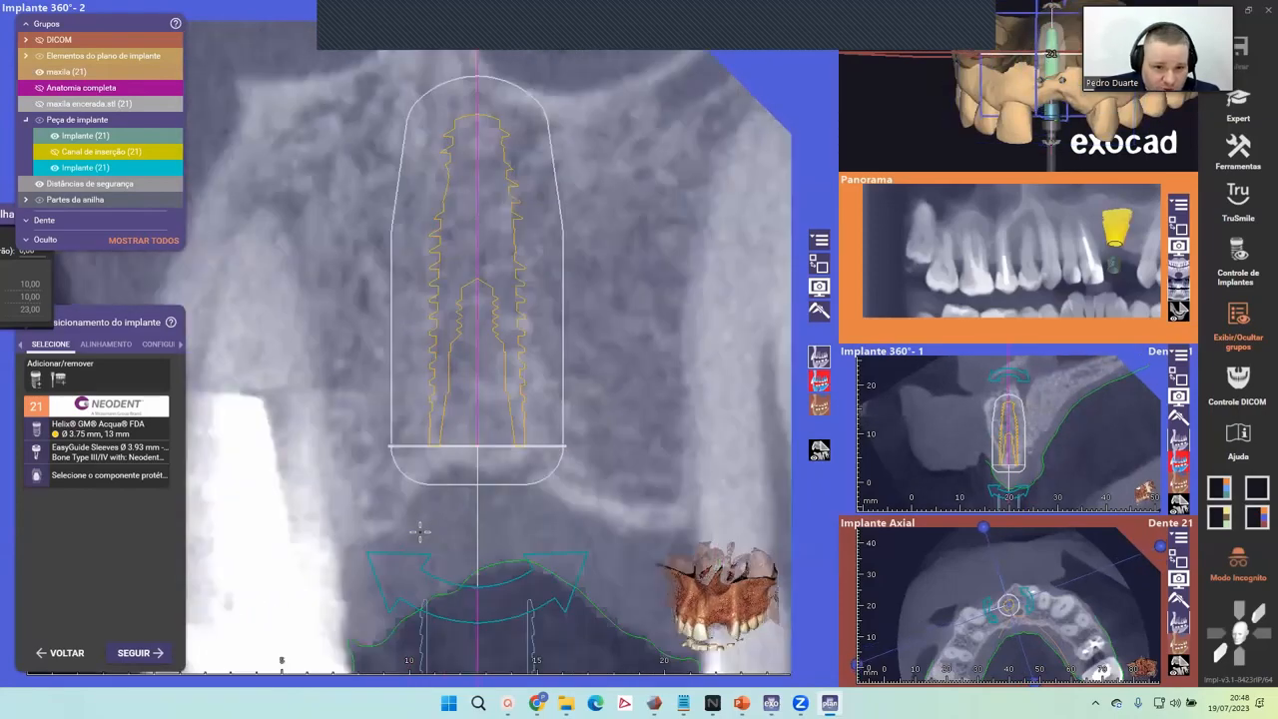
middle_click_drag(379, 669, 433, 436)
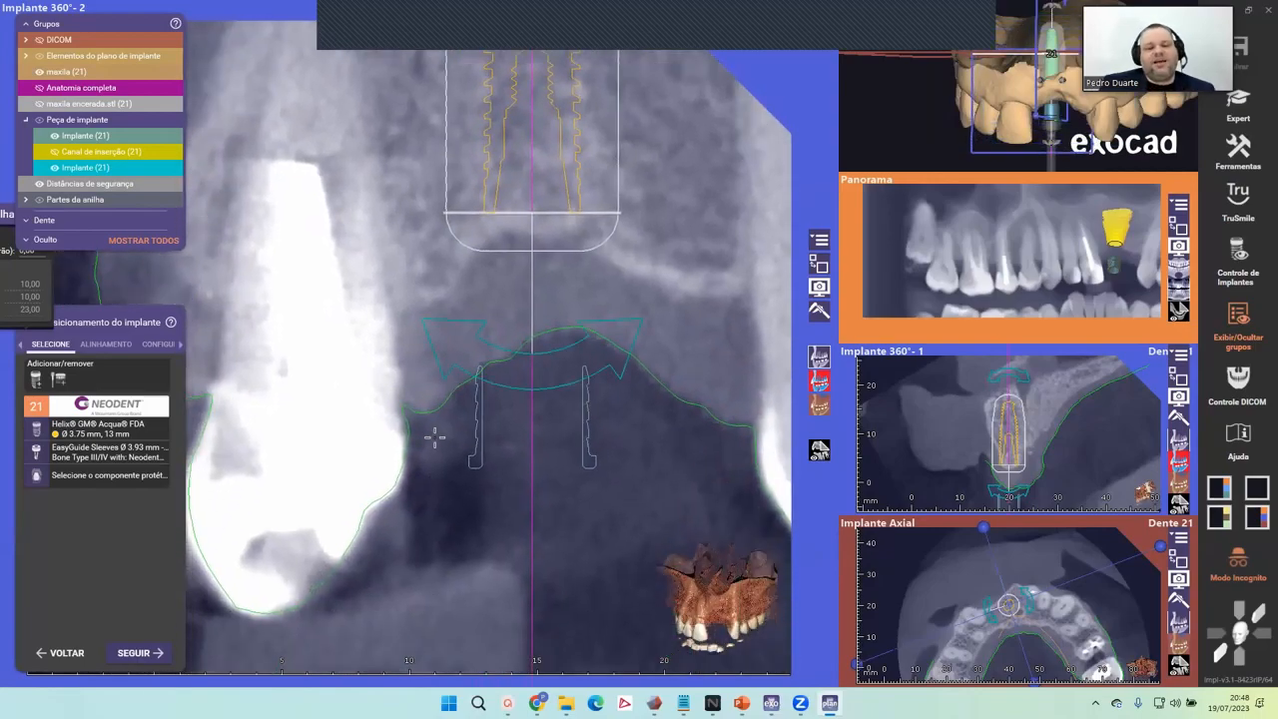
scroll(454, 443, "up", 2)
middle_click_drag(536, 365, 505, 400)
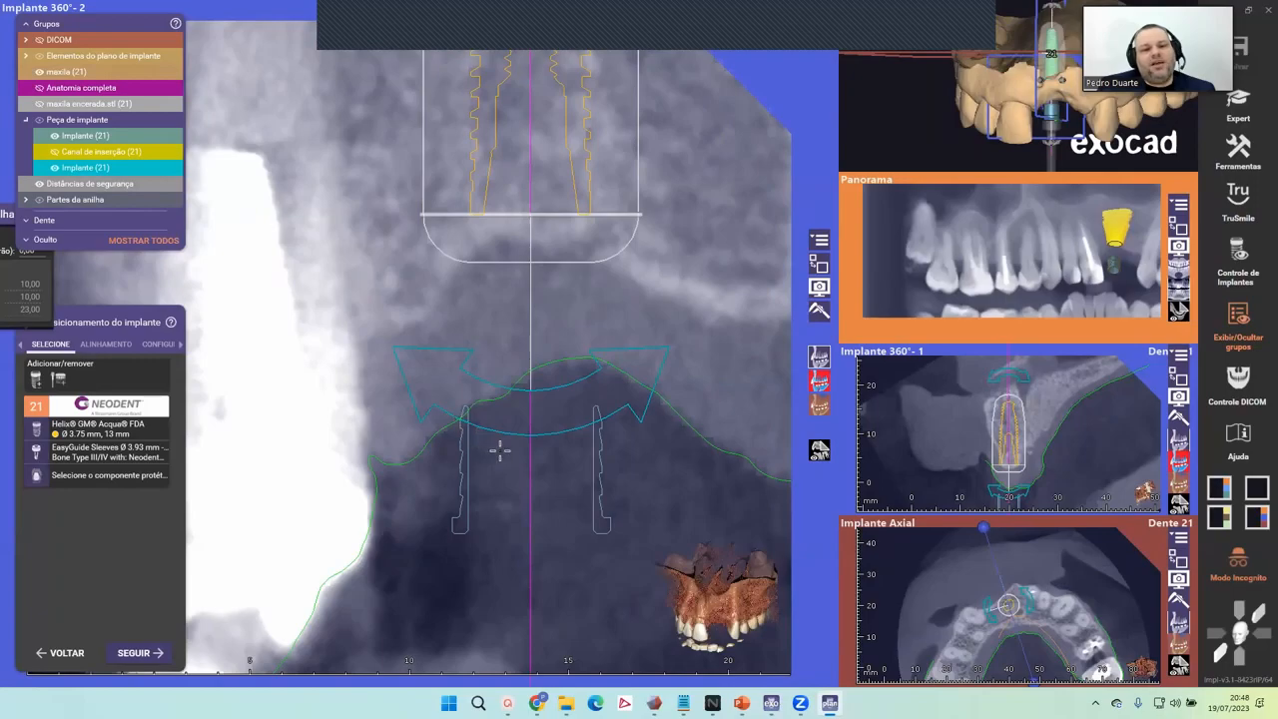
scroll(499, 450, "down", 2)
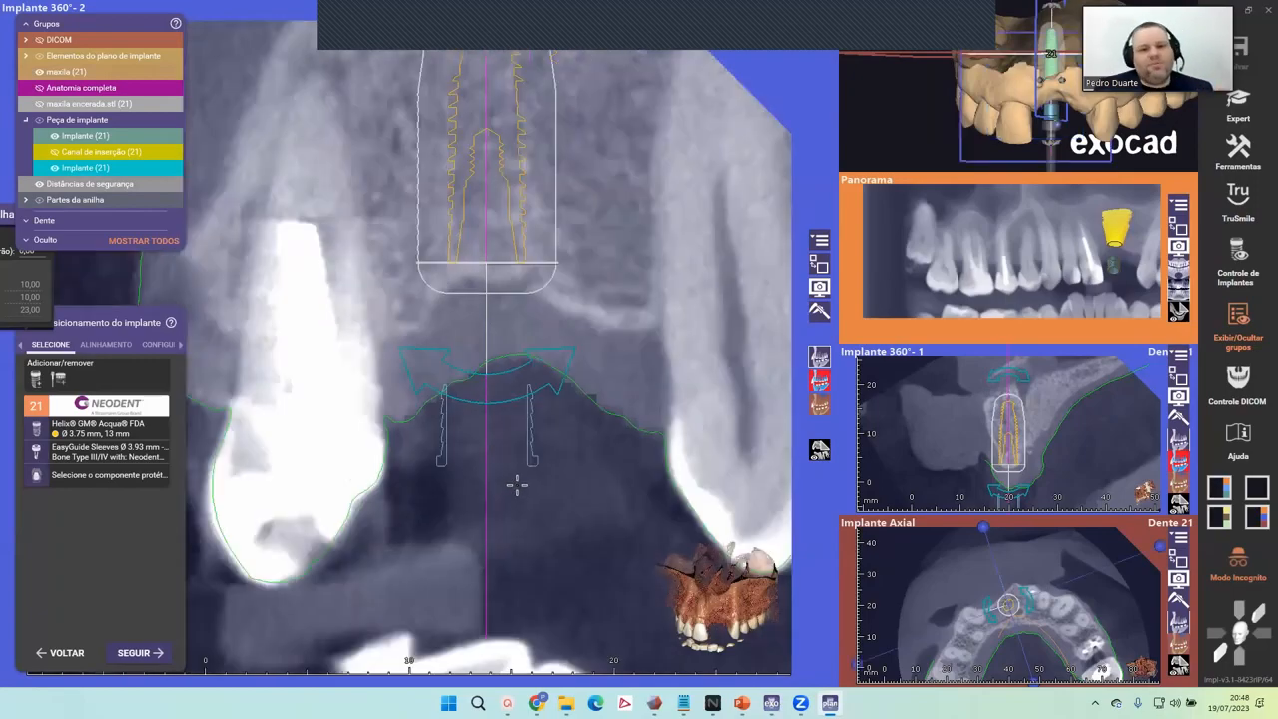
Examine the sleeve and implant 21 in the second implant section, rotating the slice around the axis to check gingival clearance.
mouse_move(518, 486)
left_mouse_down()
mouse_move(529, 485)
mouse_move(515, 483)
left_mouse_up()
scroll(515, 484, "down", 3)
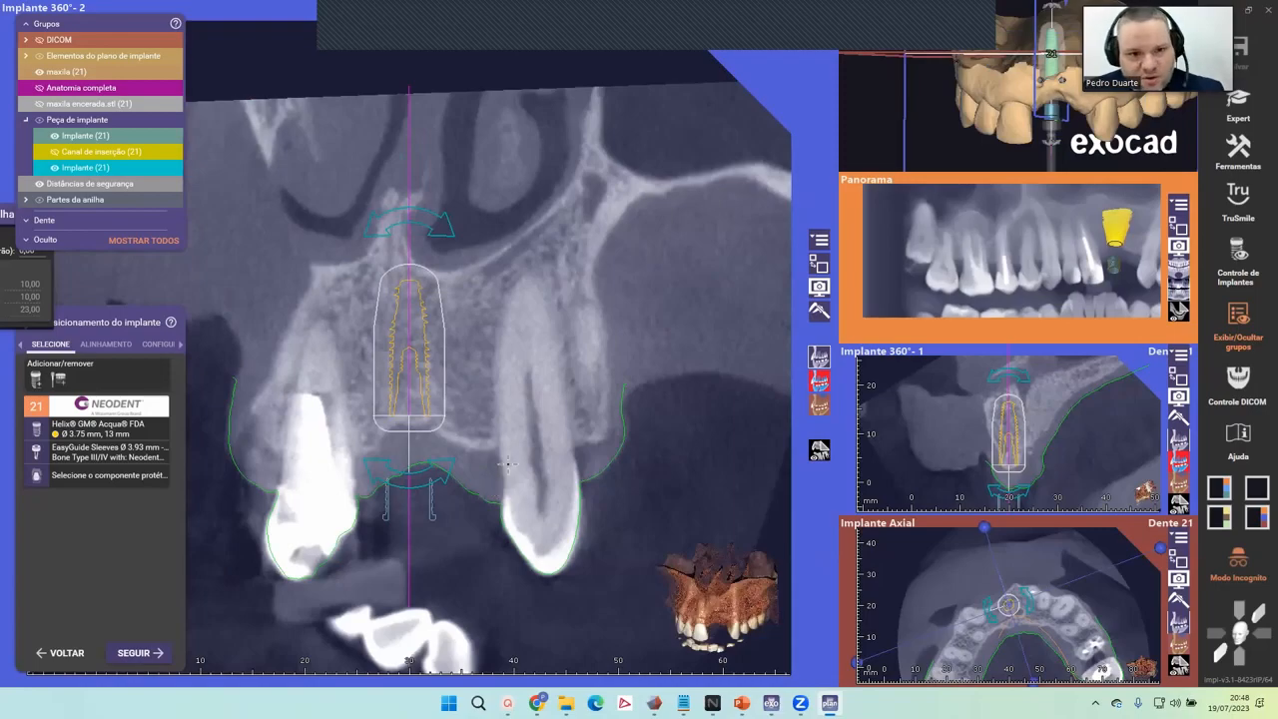
left_click_drag(522, 397, 555, 396)
left_click_drag(462, 516, 379, 548)
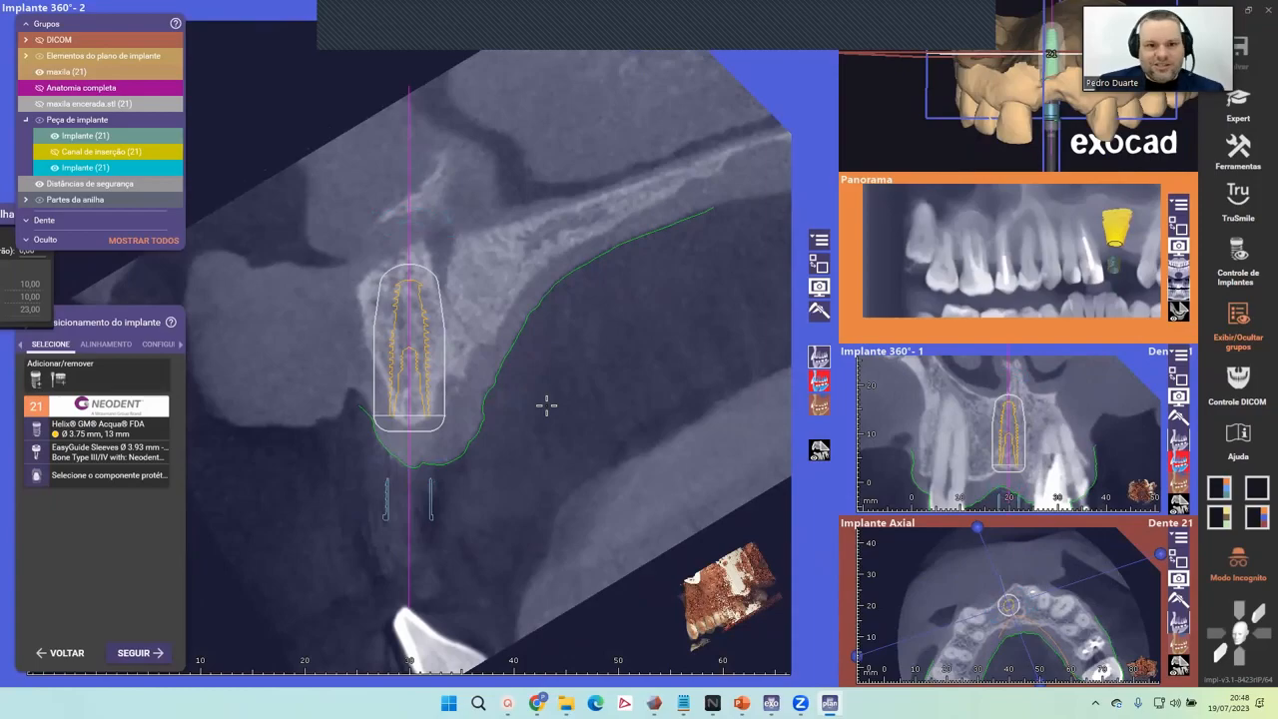
scroll(445, 216, "down", 10)
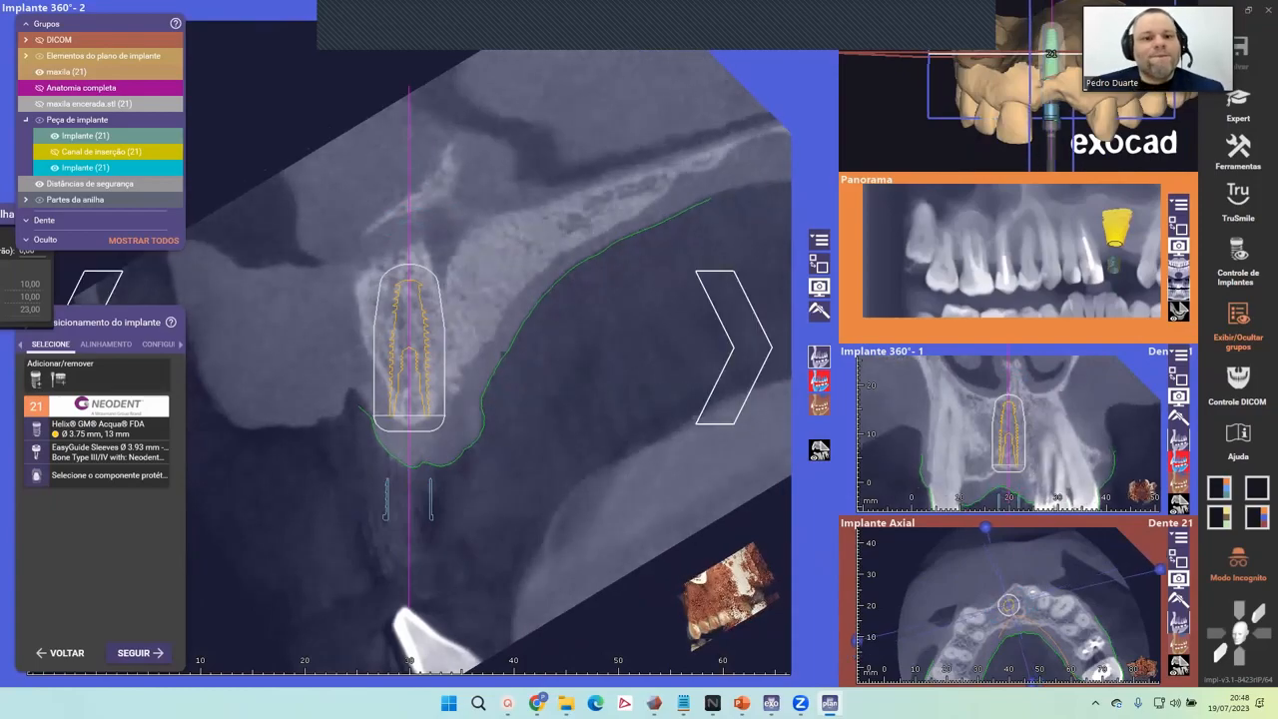
scroll(446, 215, "down", 10)
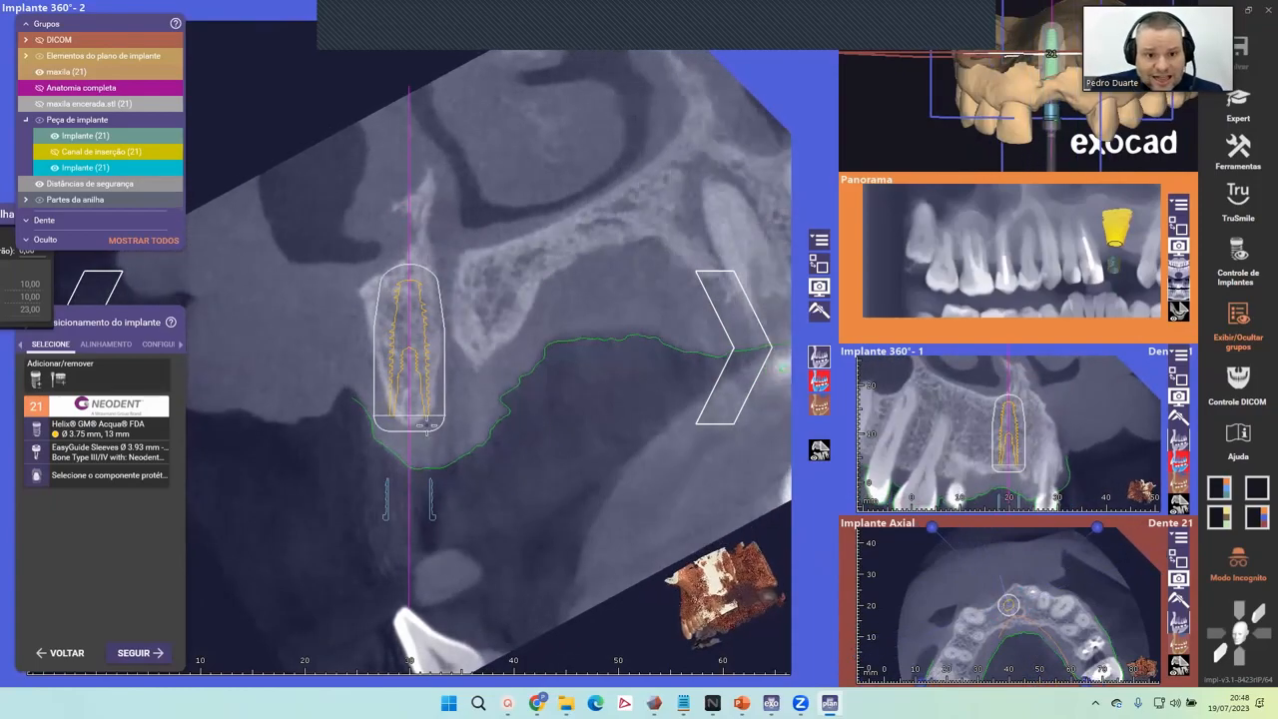
scroll(413, 509, "down", 6)
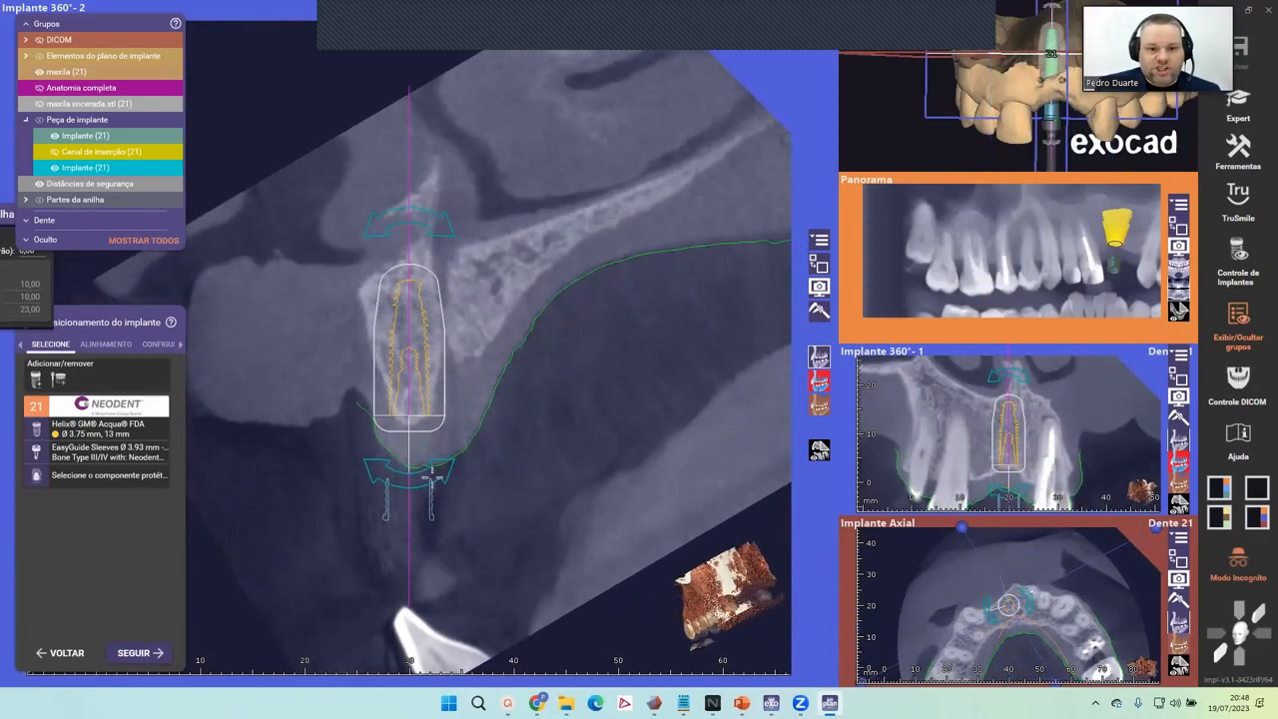
scroll(419, 511, "up", 3, "ctrl")
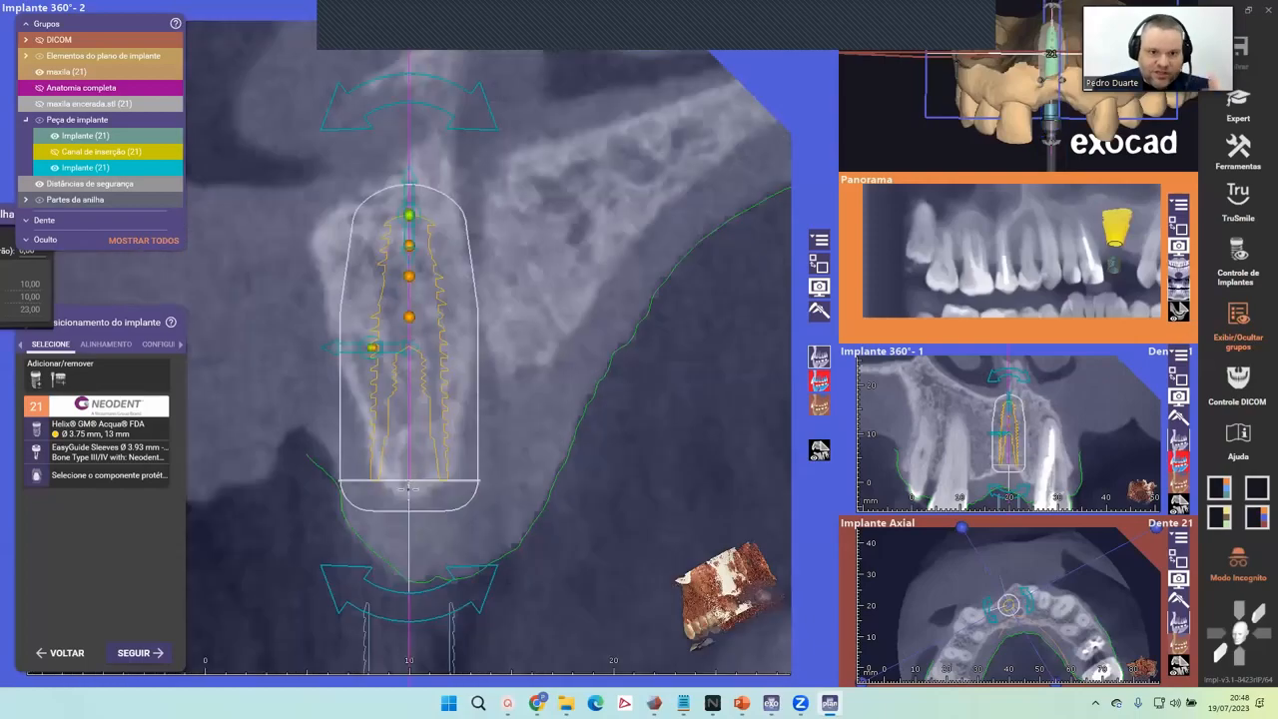
scroll(513, 591, "down", 1, "ctrl")
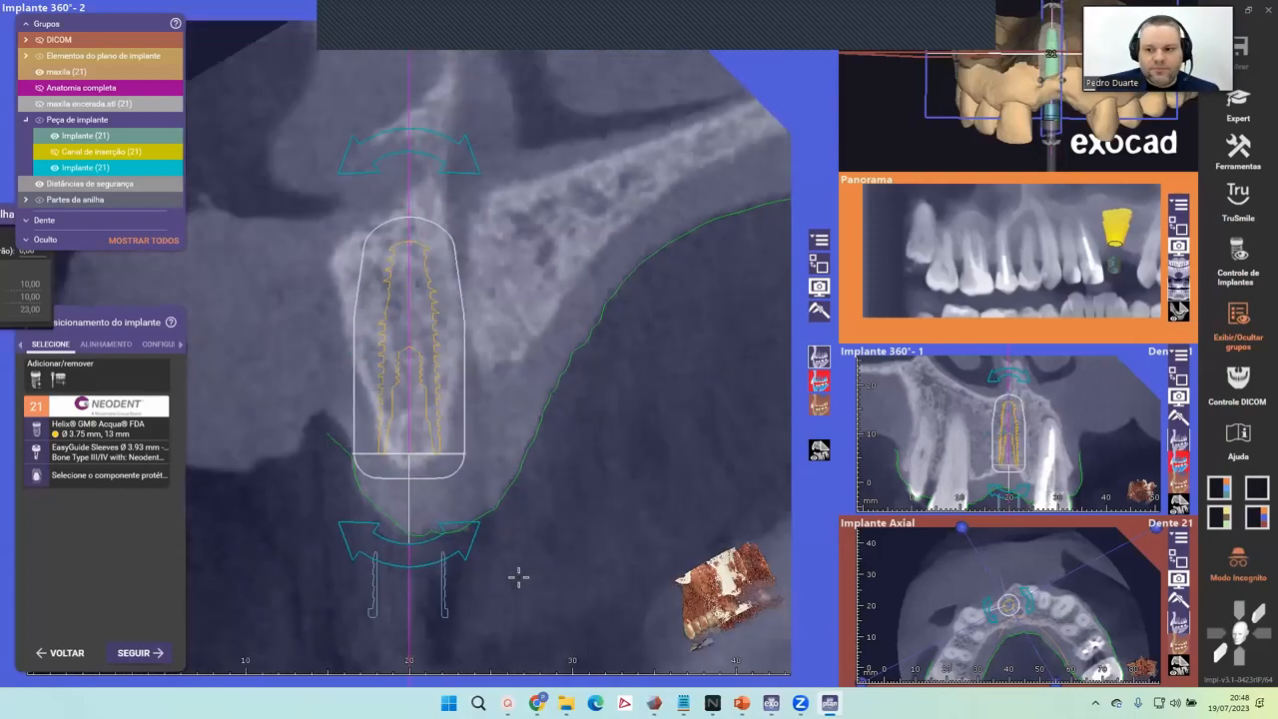
scroll(511, 521, "down", 3)
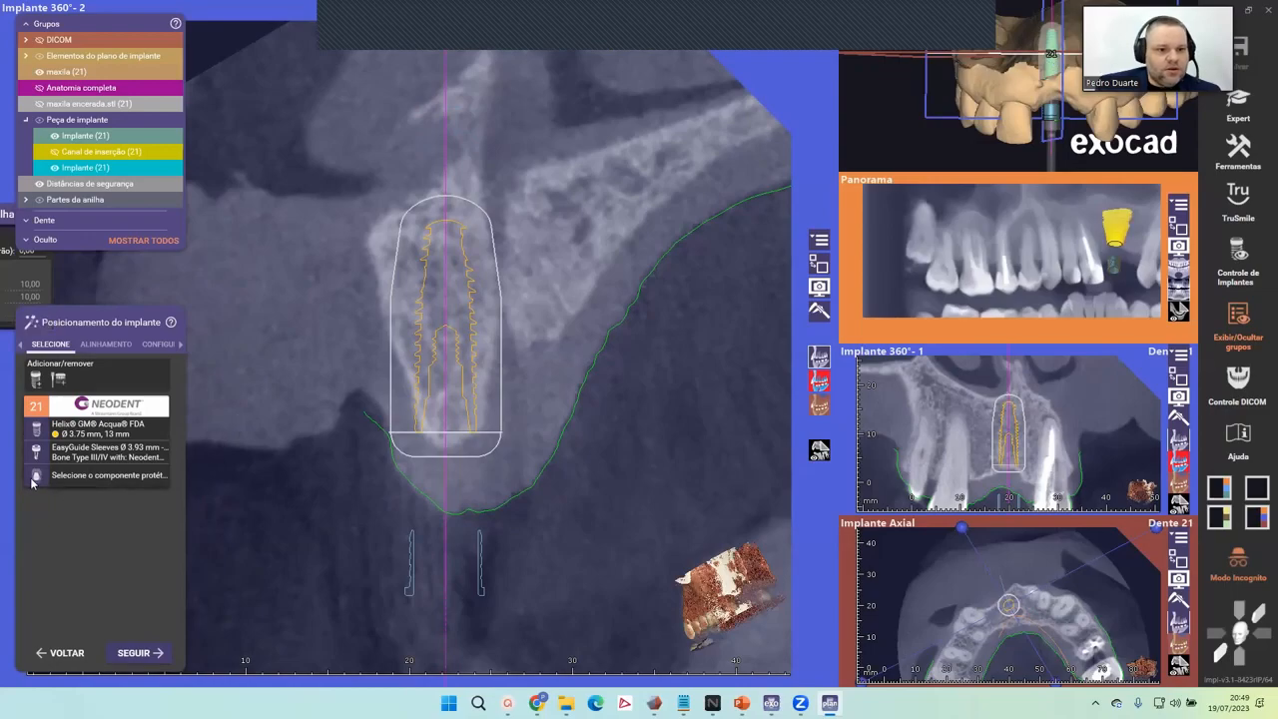
Add a Neodent GM GrandMorse prosthetic component to implant 21: GM Titanium Base 3.5 Lab, size D3.5 4x3.5.
left_click(150, 476)
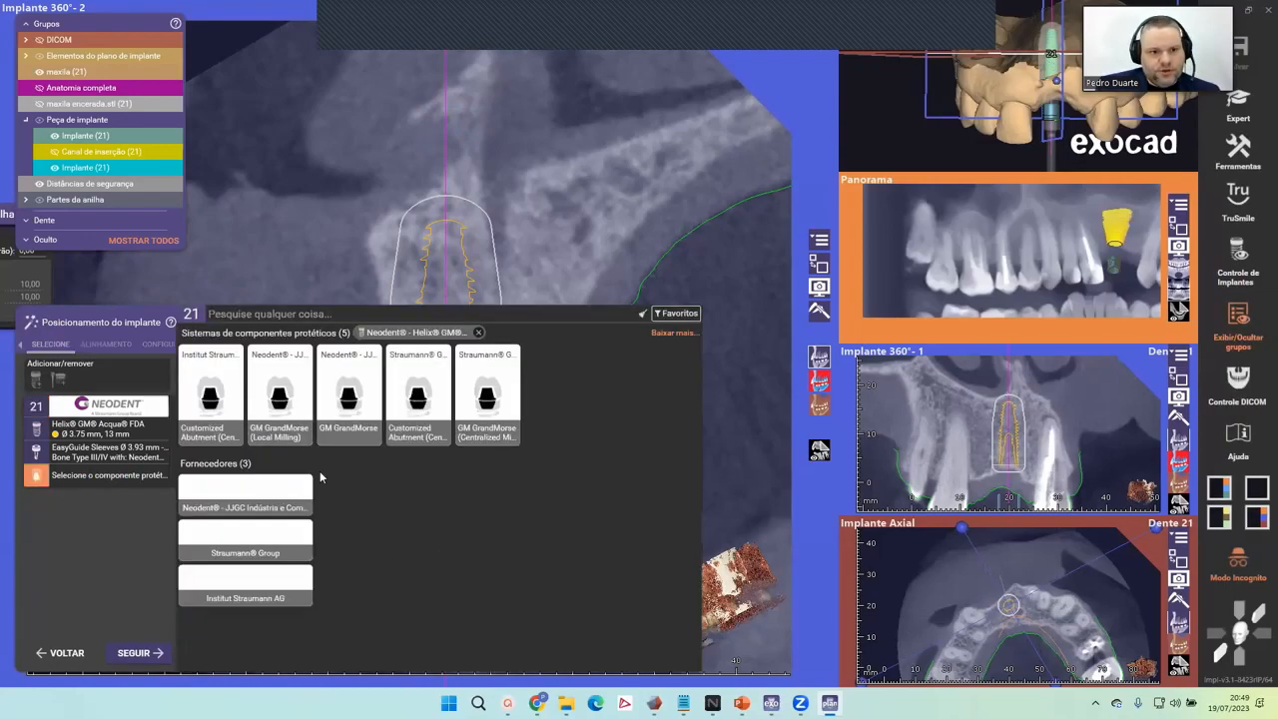
left_click(278, 400)
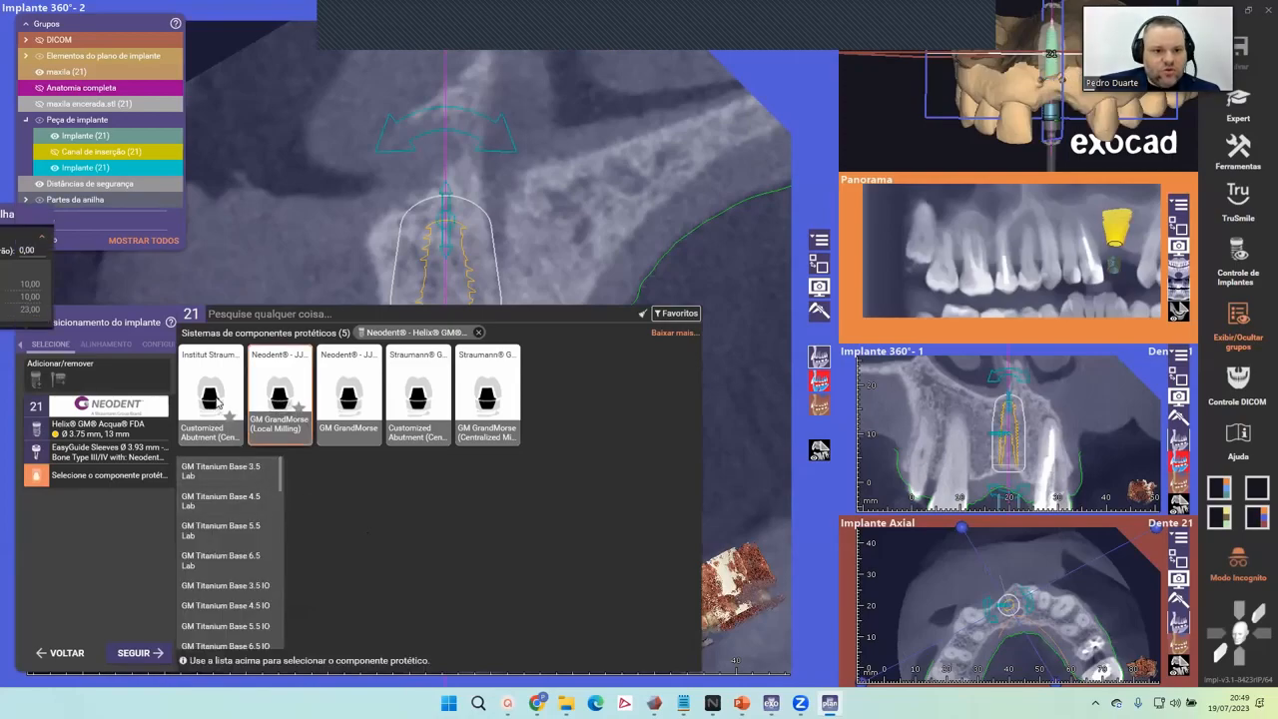
left_click(355, 396)
mouse_move(281, 476)
left_mouse_down()
mouse_move(285, 546)
mouse_move(281, 482)
left_mouse_up()
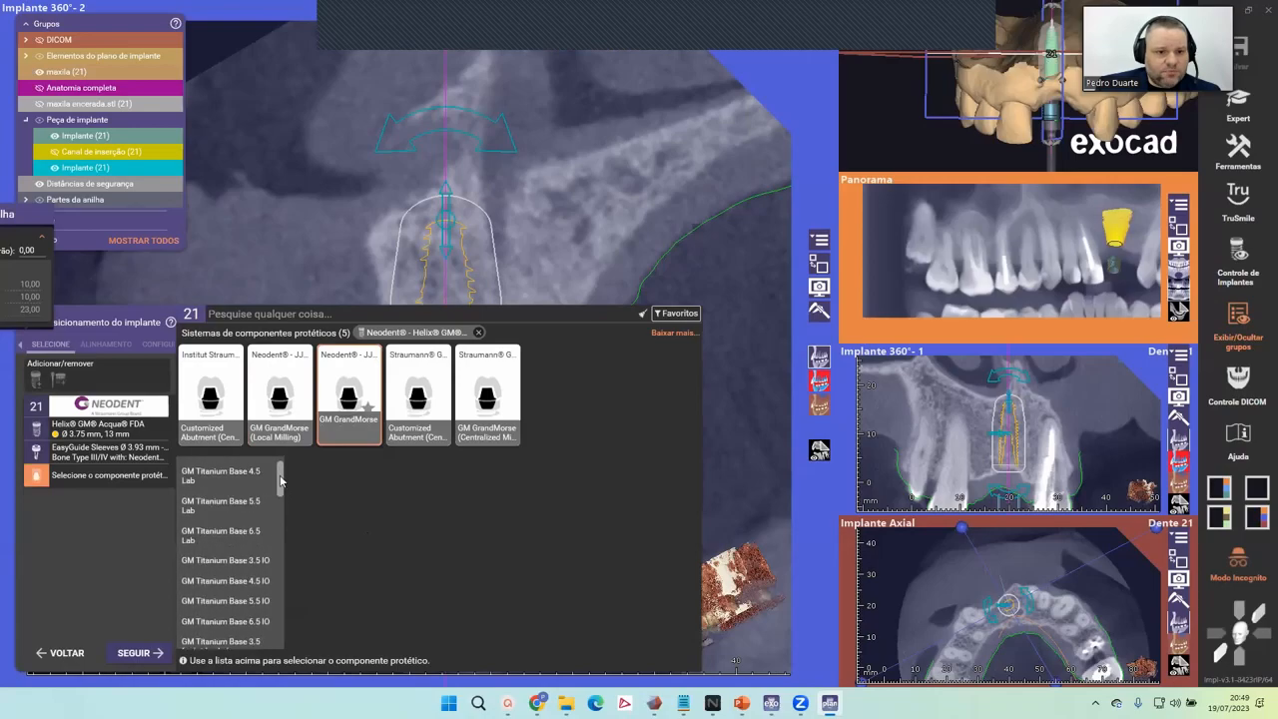
left_click(222, 510)
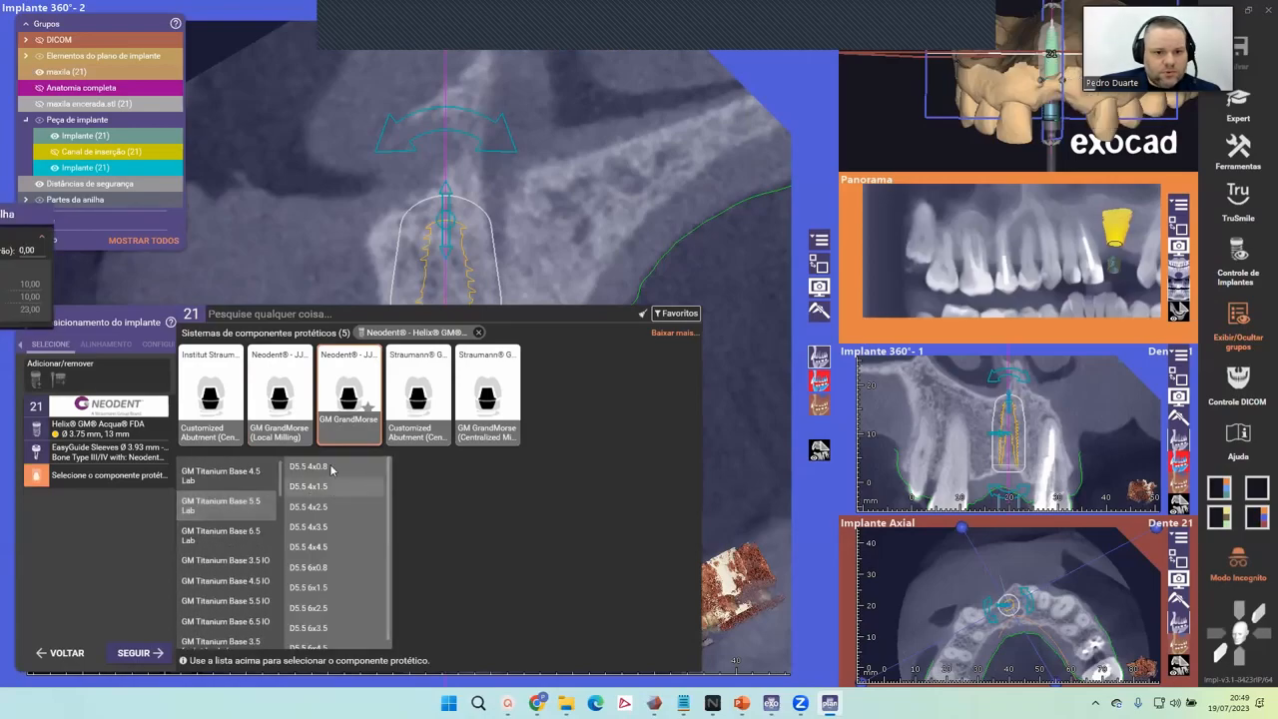
scroll(273, 486, "up", 1)
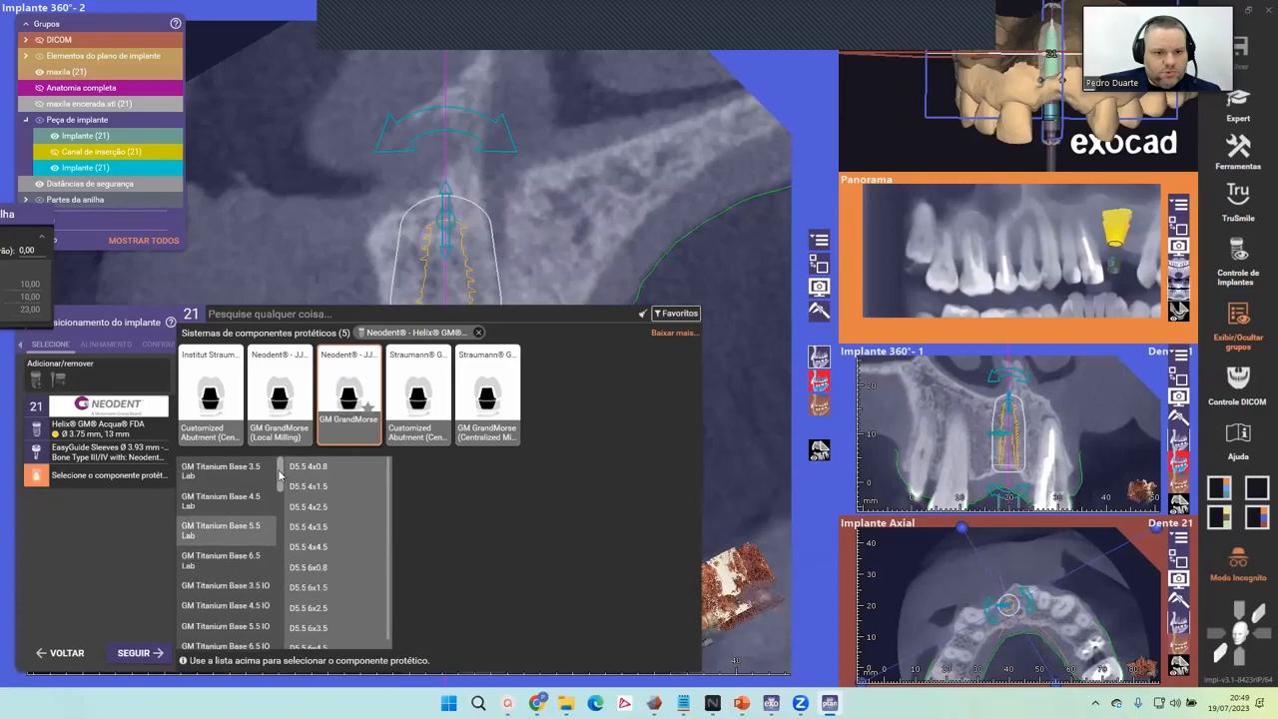
left_click(227, 476)
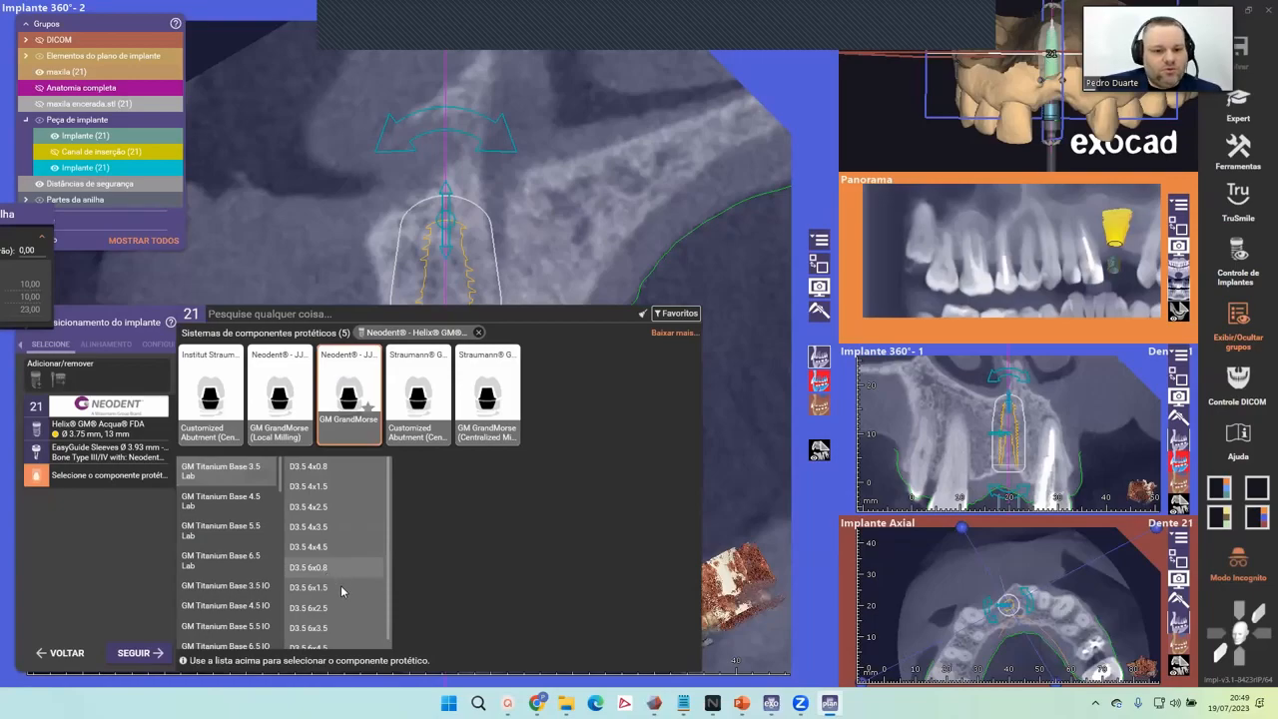
left_click(337, 532)
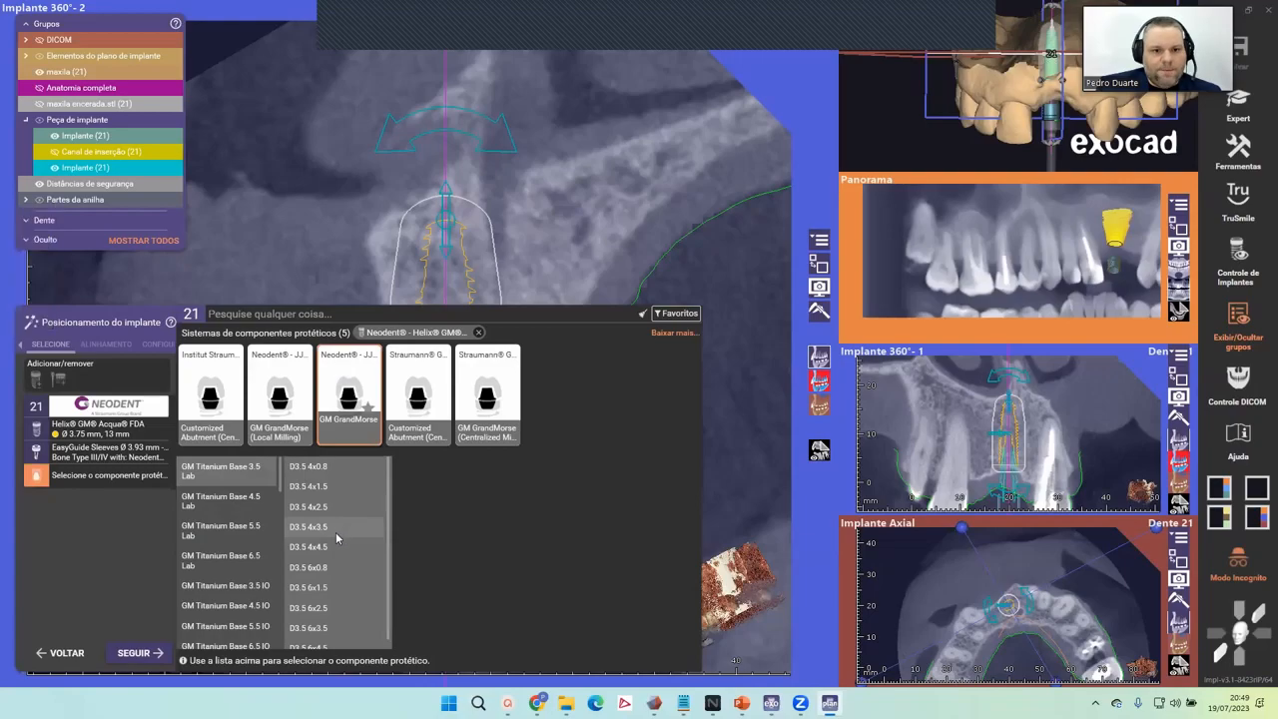
left_click(651, 661)
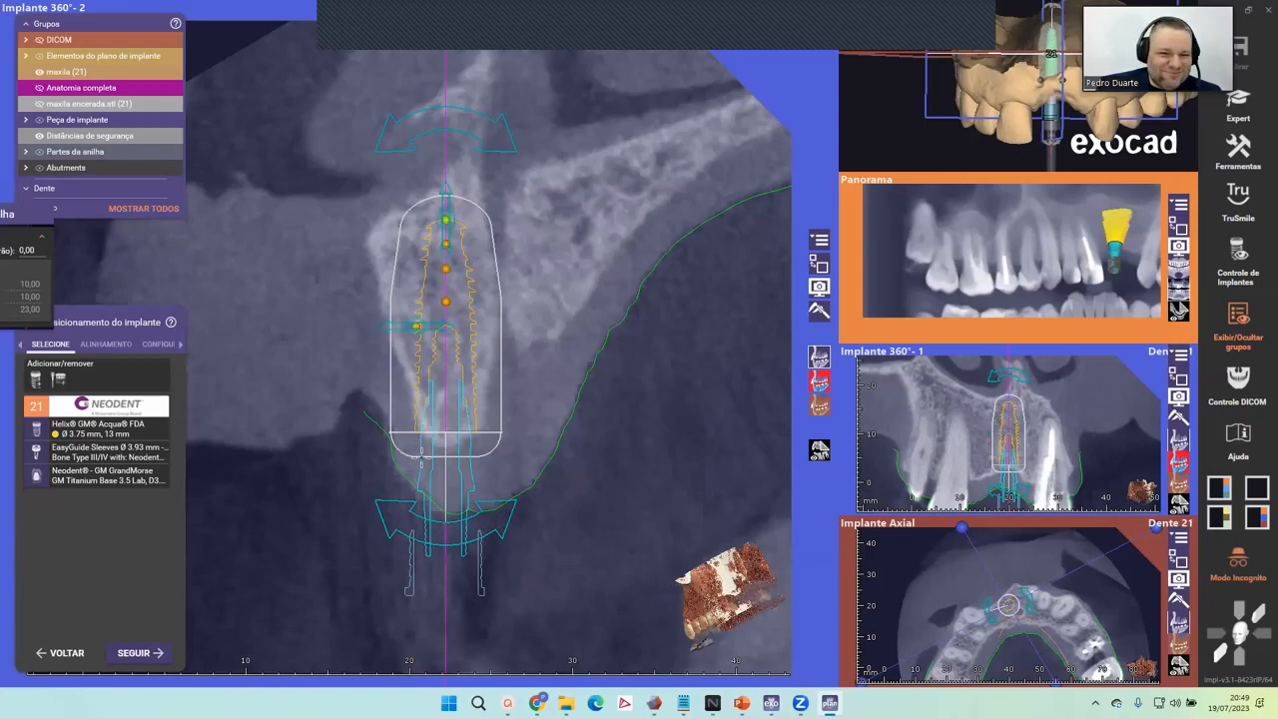
Show the waxed maxilla contour with the full anatomy hidden, and check the titanium base against it in the section.
left_click(114, 88)
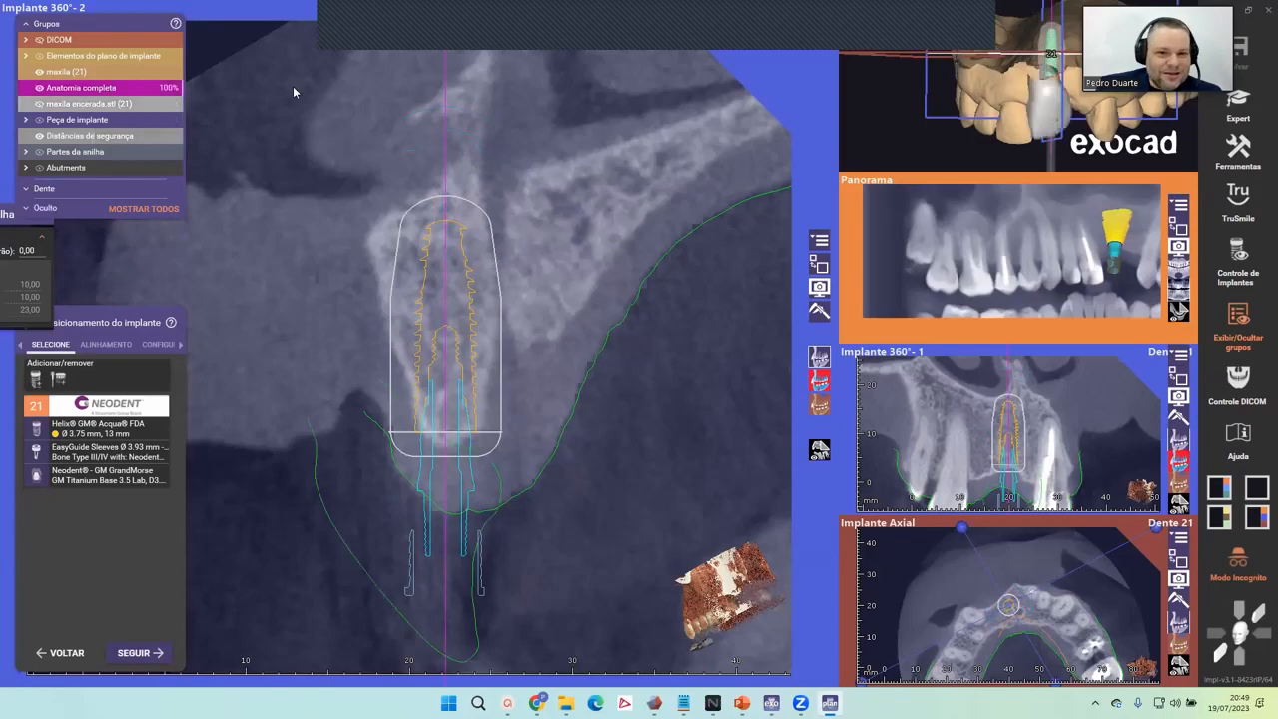
left_click(140, 92)
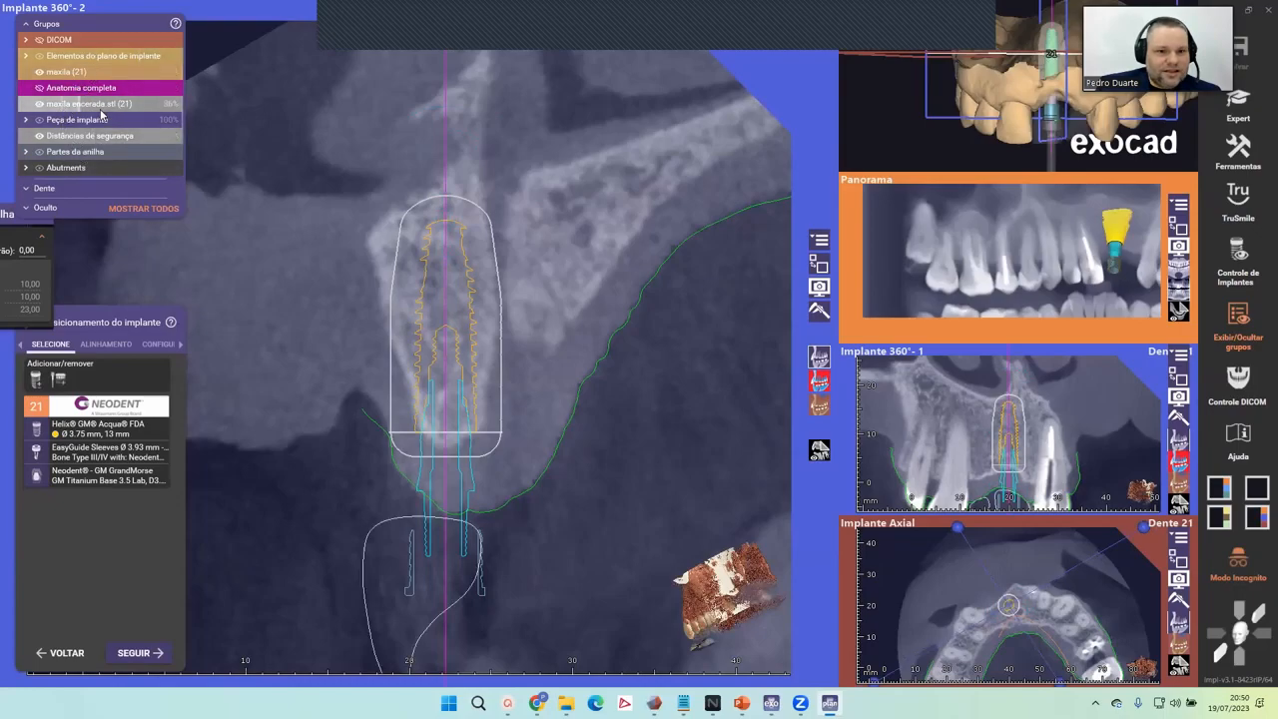
middle_click_drag(496, 546, 540, 422)
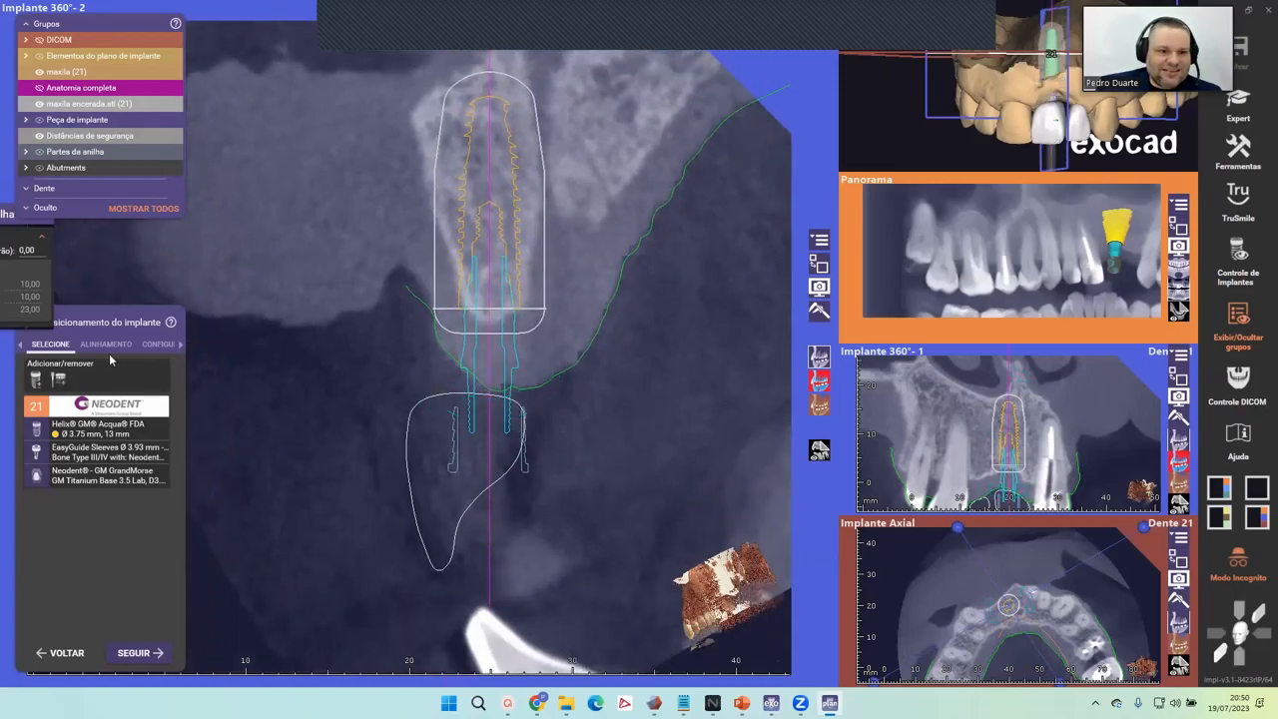
middle_click_drag(513, 407, 611, 420)
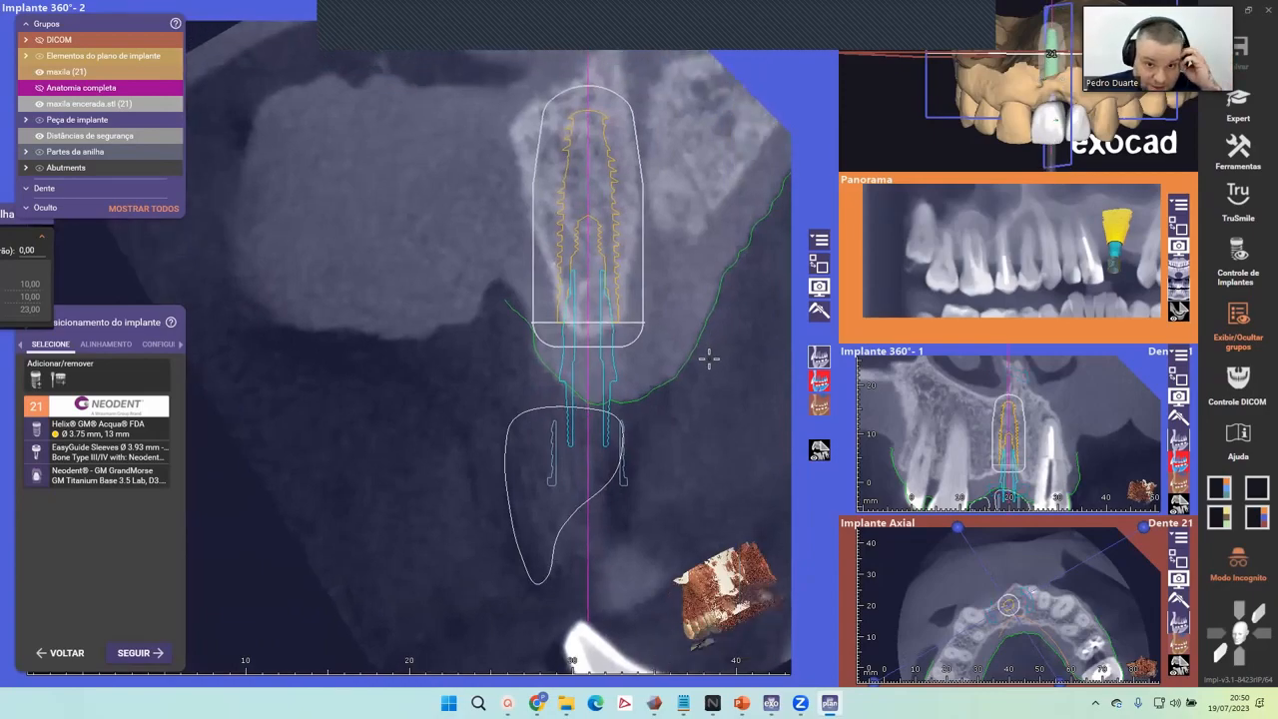
middle_click_drag(708, 358, 677, 409)
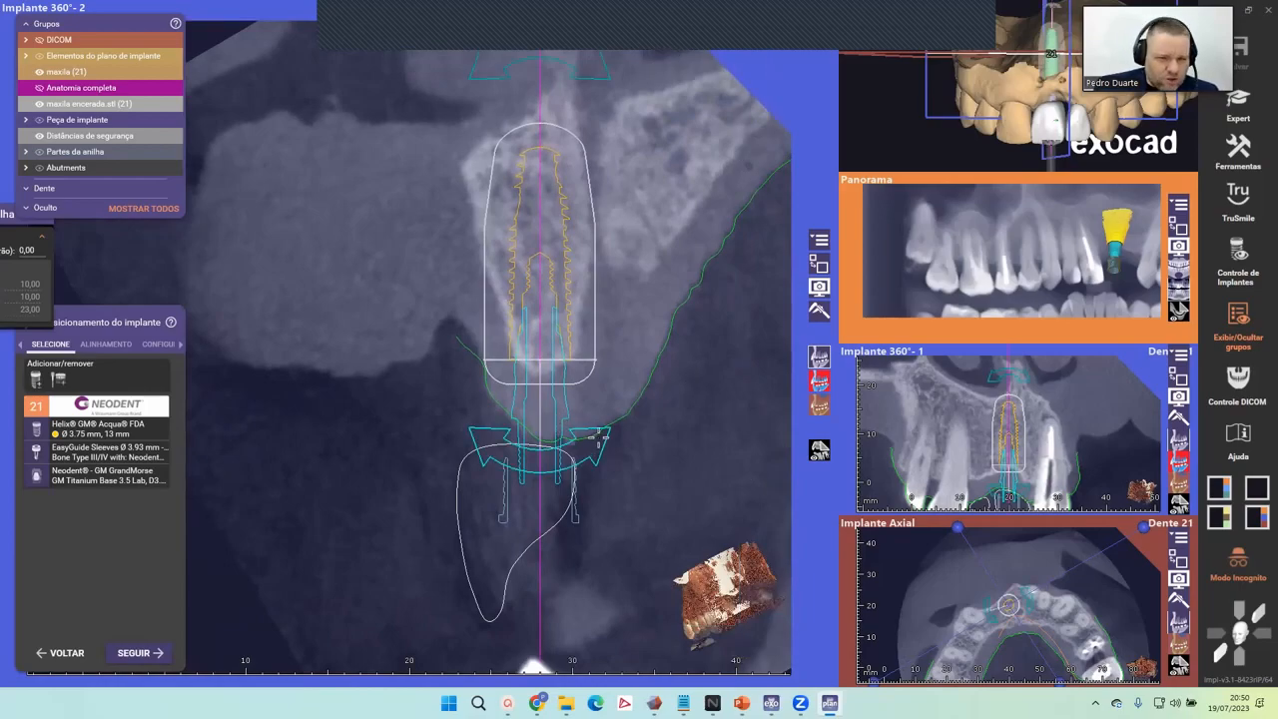
Change implant 21's GM Titanium Base 3.5 Lab to size D3.5 6x4.5 and check its fit in the section.
left_click(80, 459)
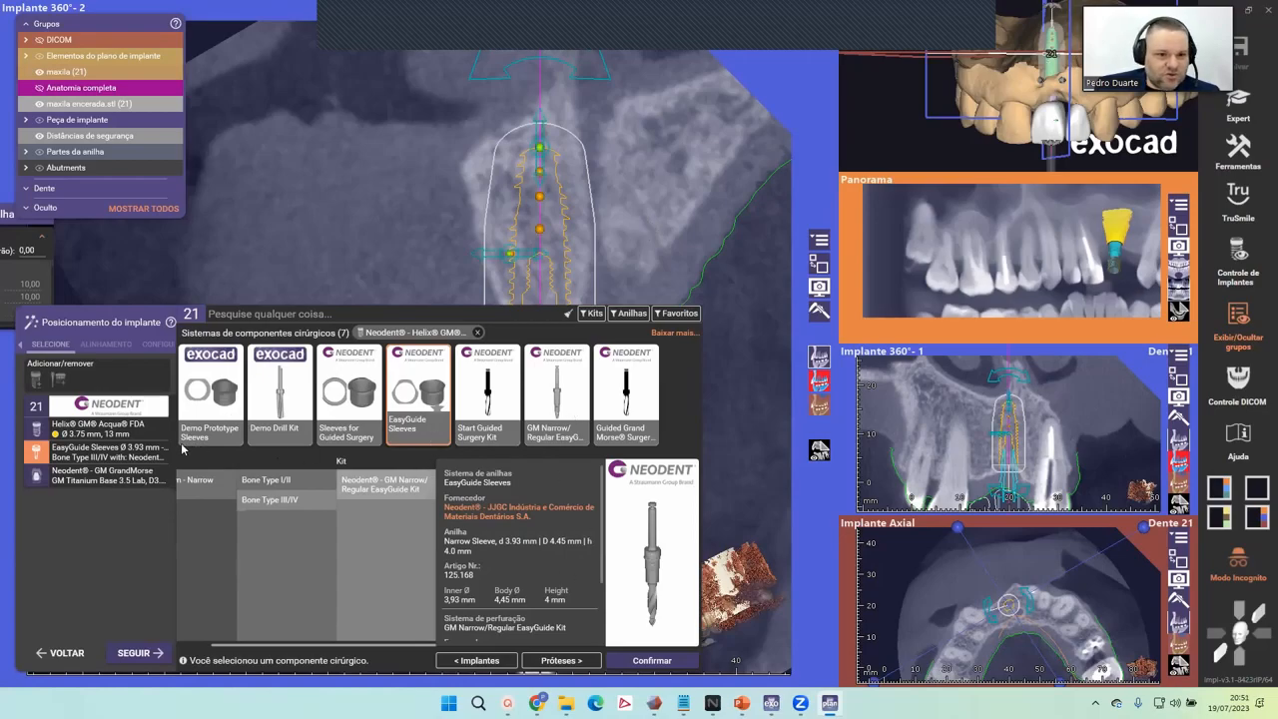
left_click(127, 458)
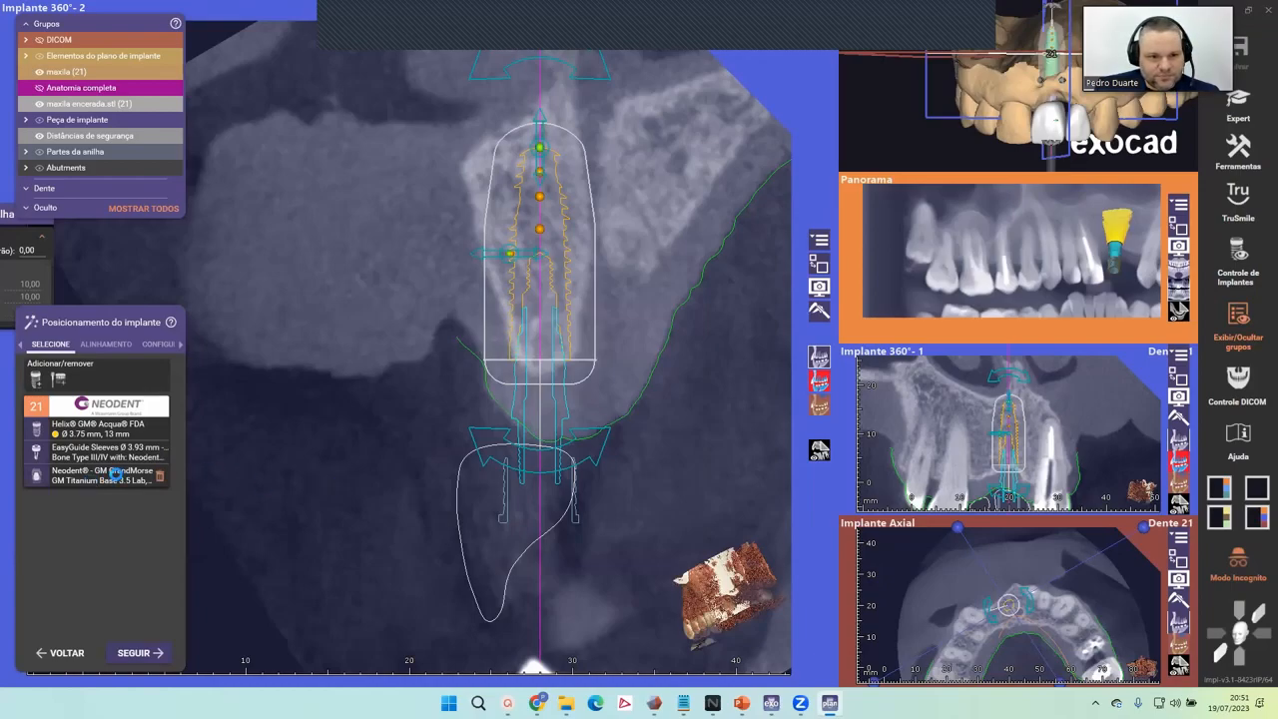
left_click(114, 475)
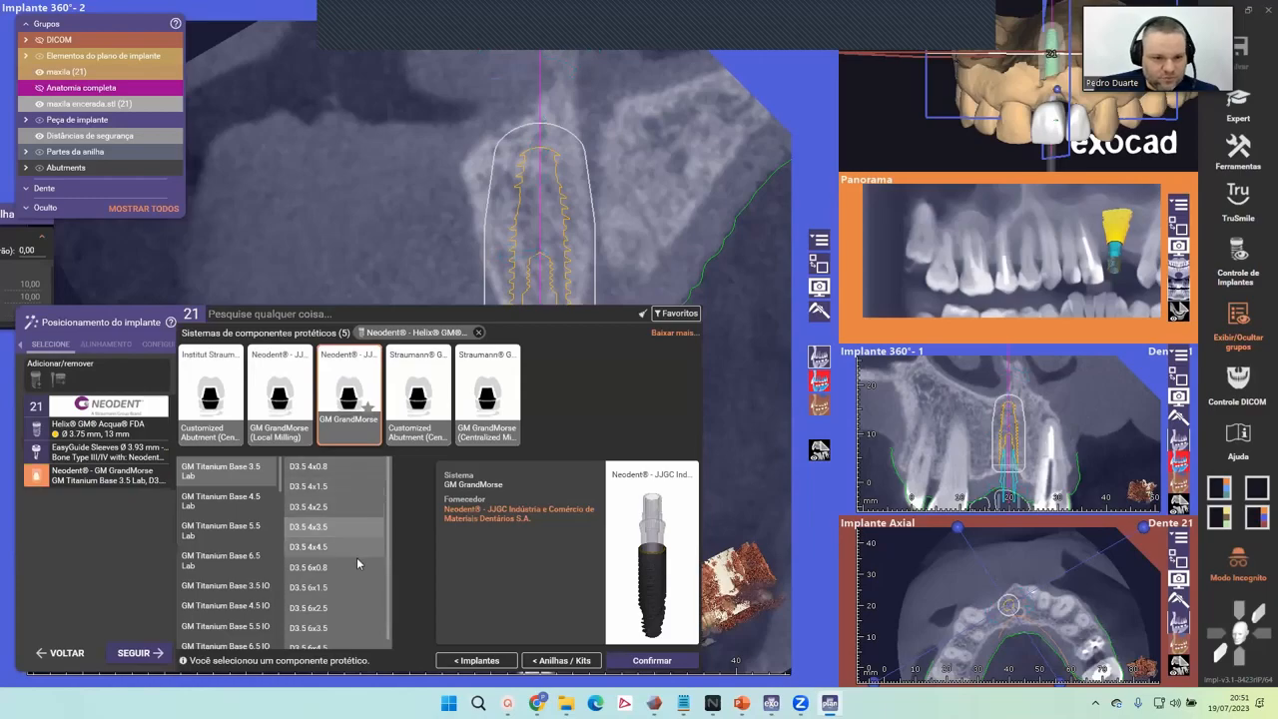
left_click(347, 568)
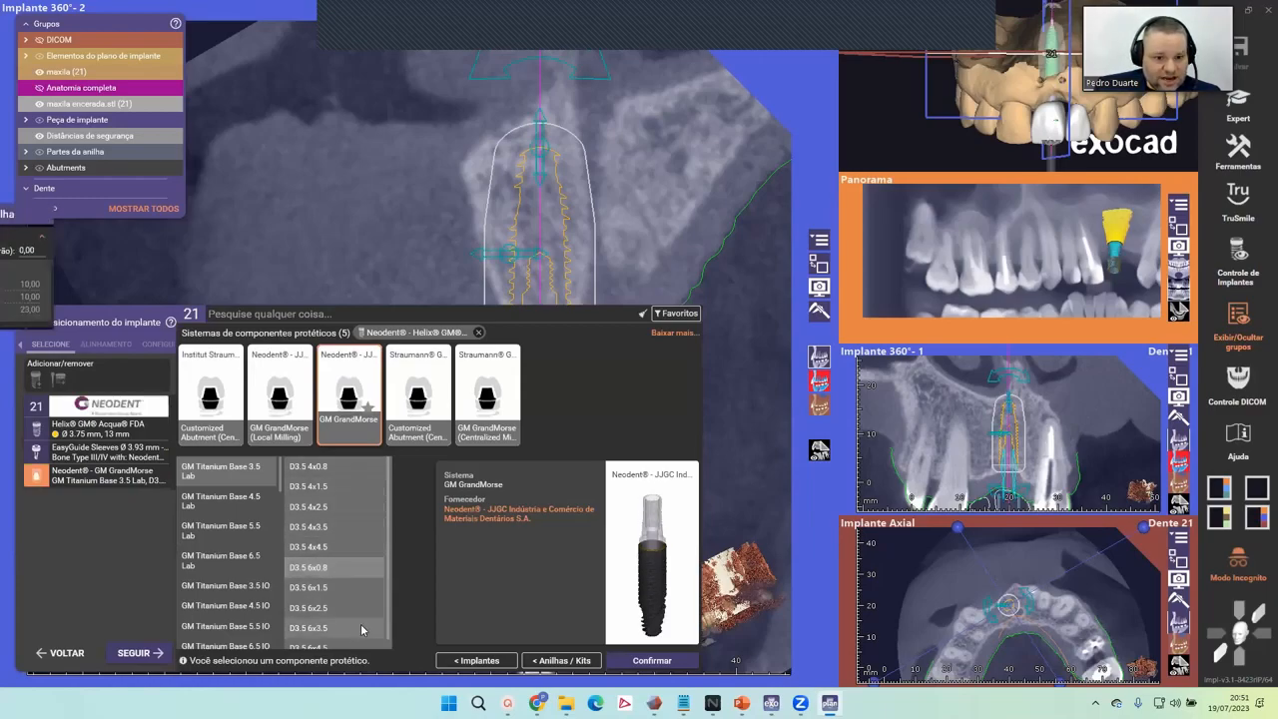
left_click_drag(386, 598, 386, 618)
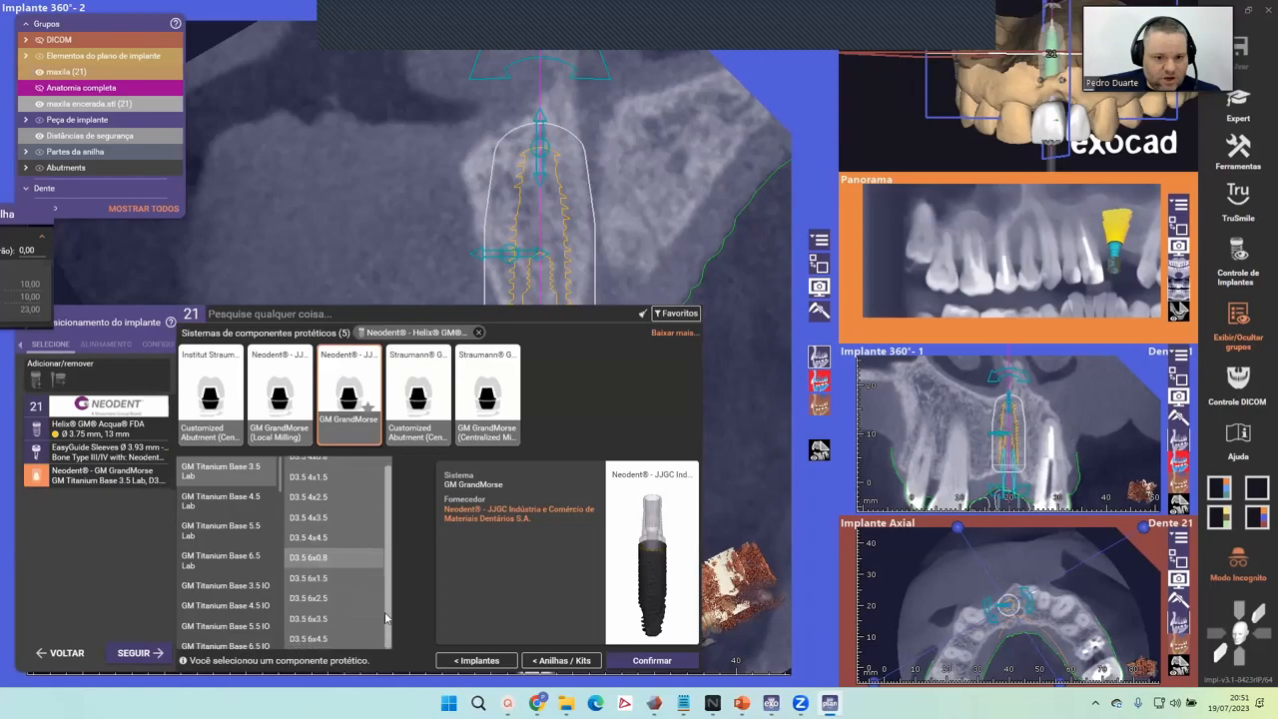
left_click(338, 647)
left_click(661, 661)
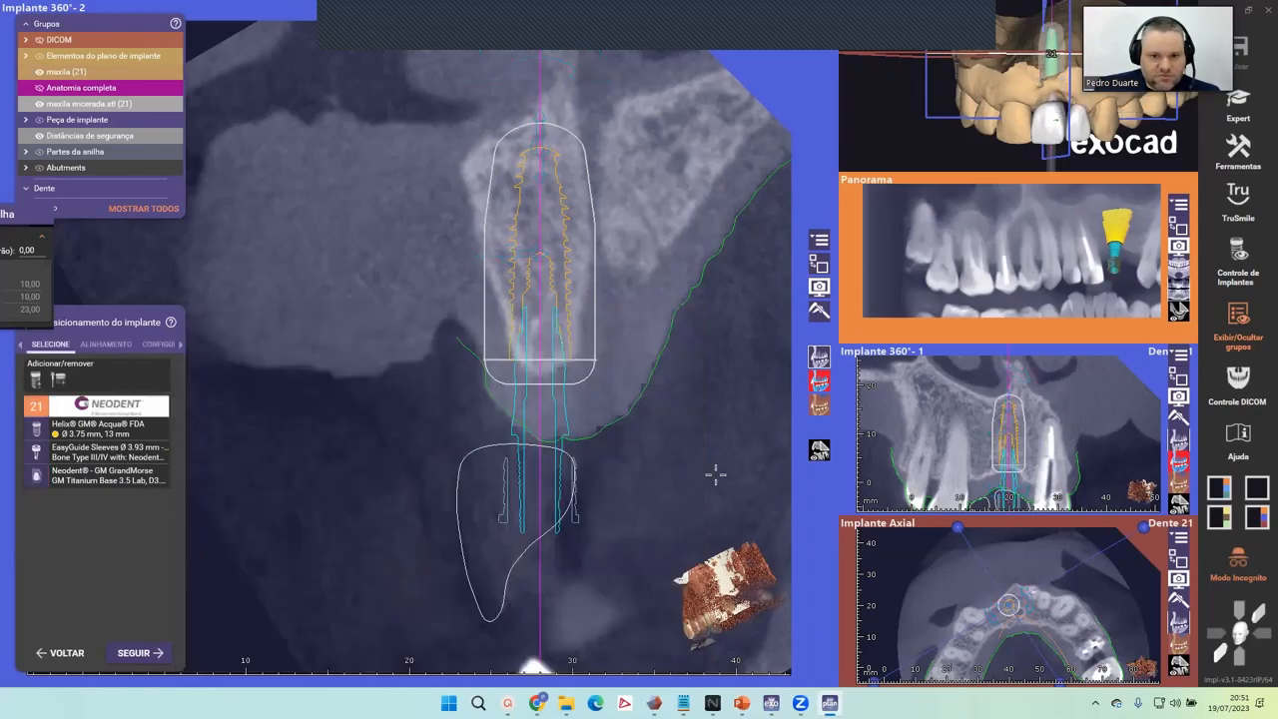
mouse_move(556, 491)
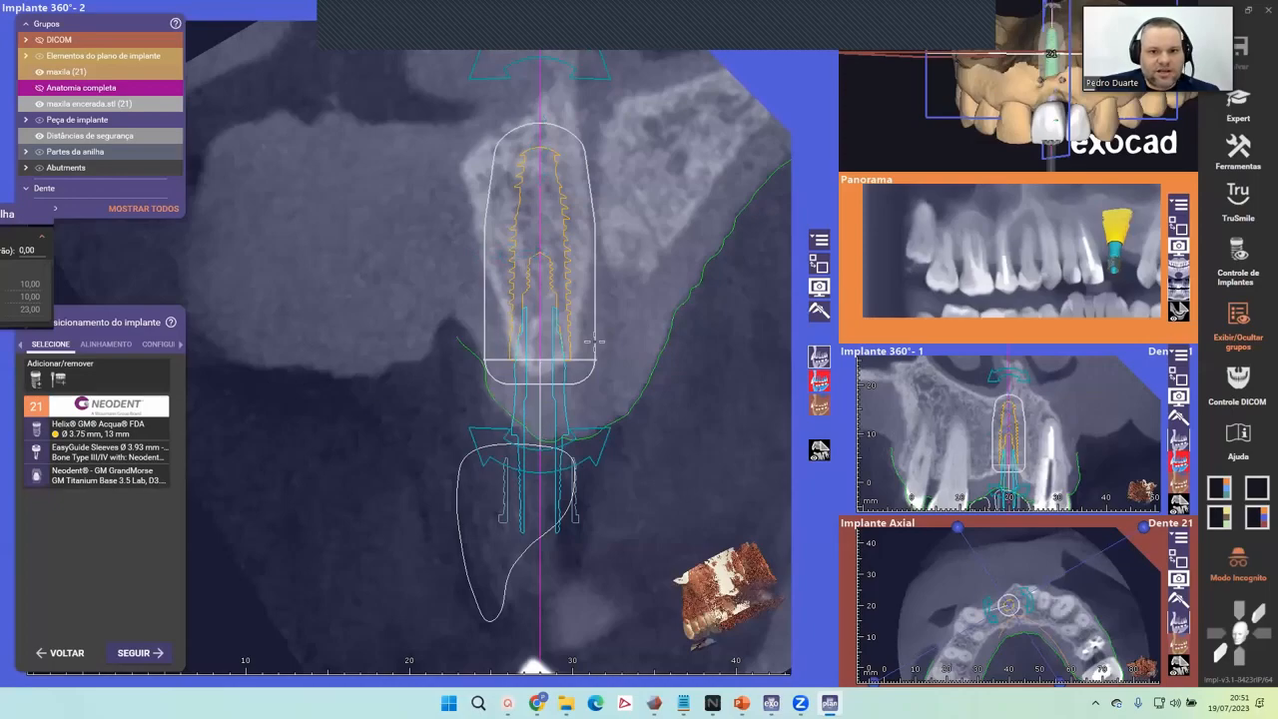
middle_click_drag(633, 308, 598, 350)
right_click_drag(610, 376, 385, 430)
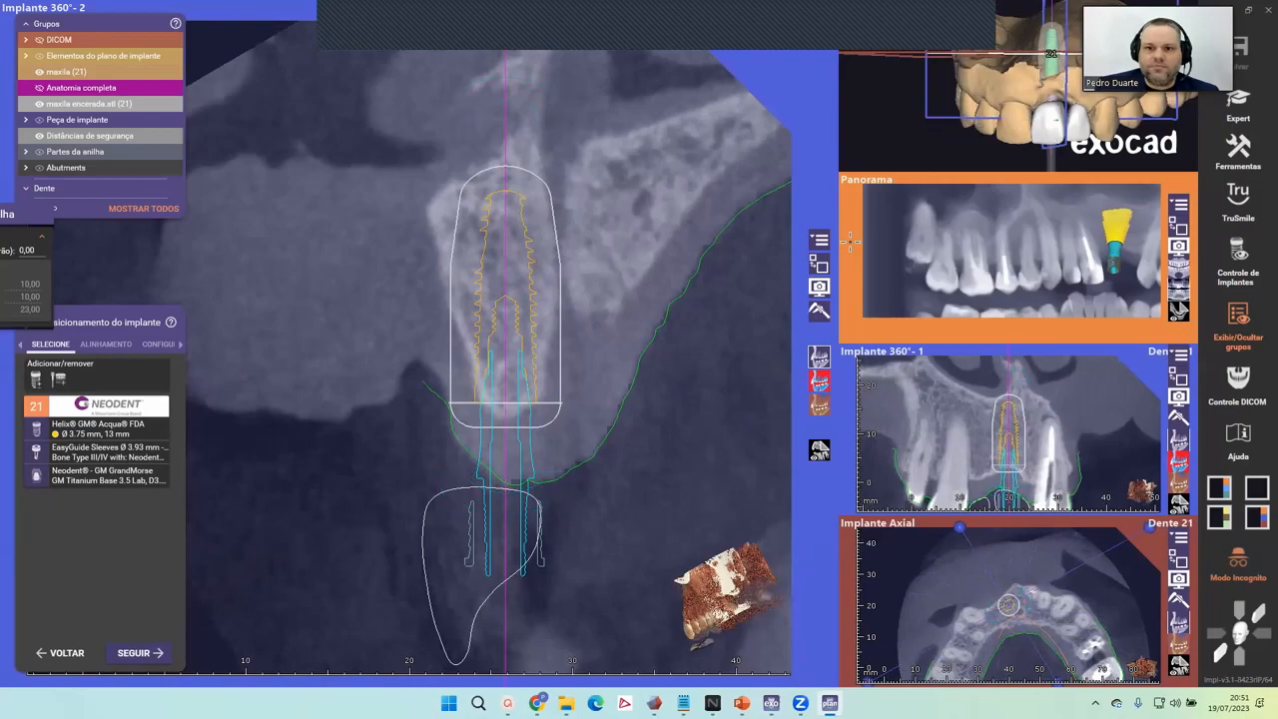
Enlarge the 3D view and examine implant 21's axis and screw exit against the waxed crown from occlusal and frontal angles.
left_click(818, 264)
right_click_drag(616, 363, 525, 499)
middle_click_drag(529, 280, 511, 413)
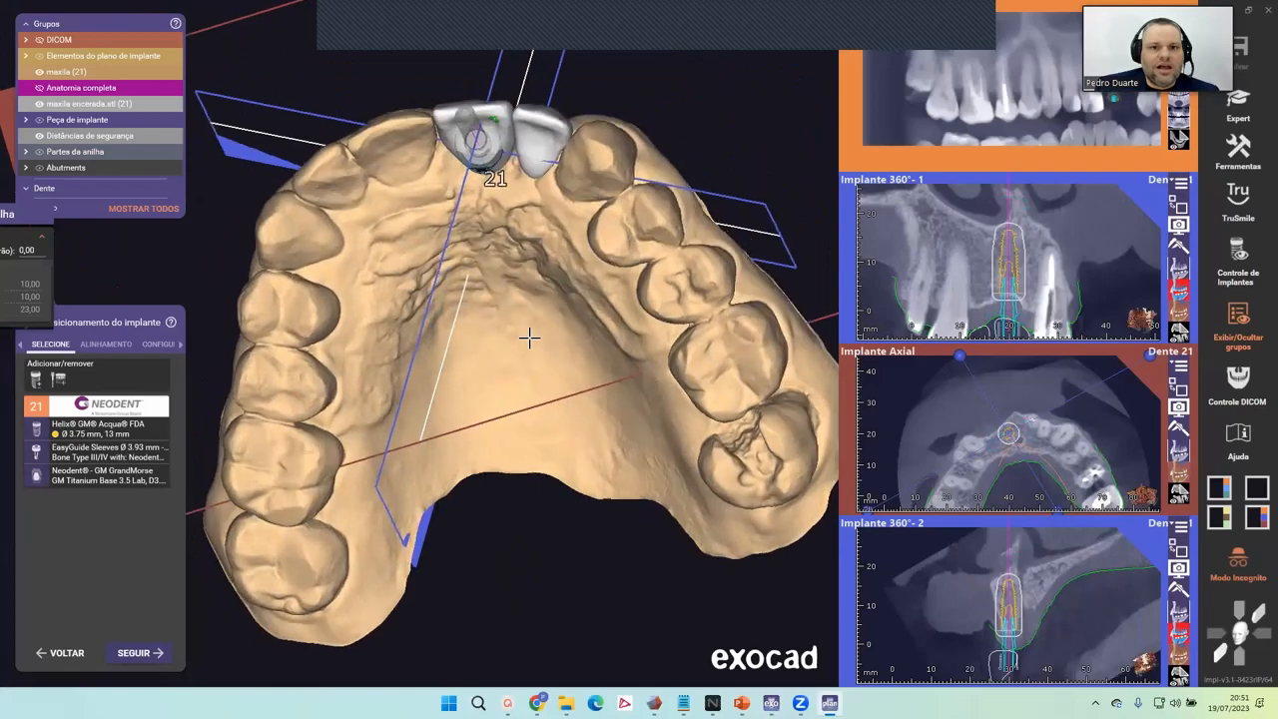
scroll(541, 148, "up", 3)
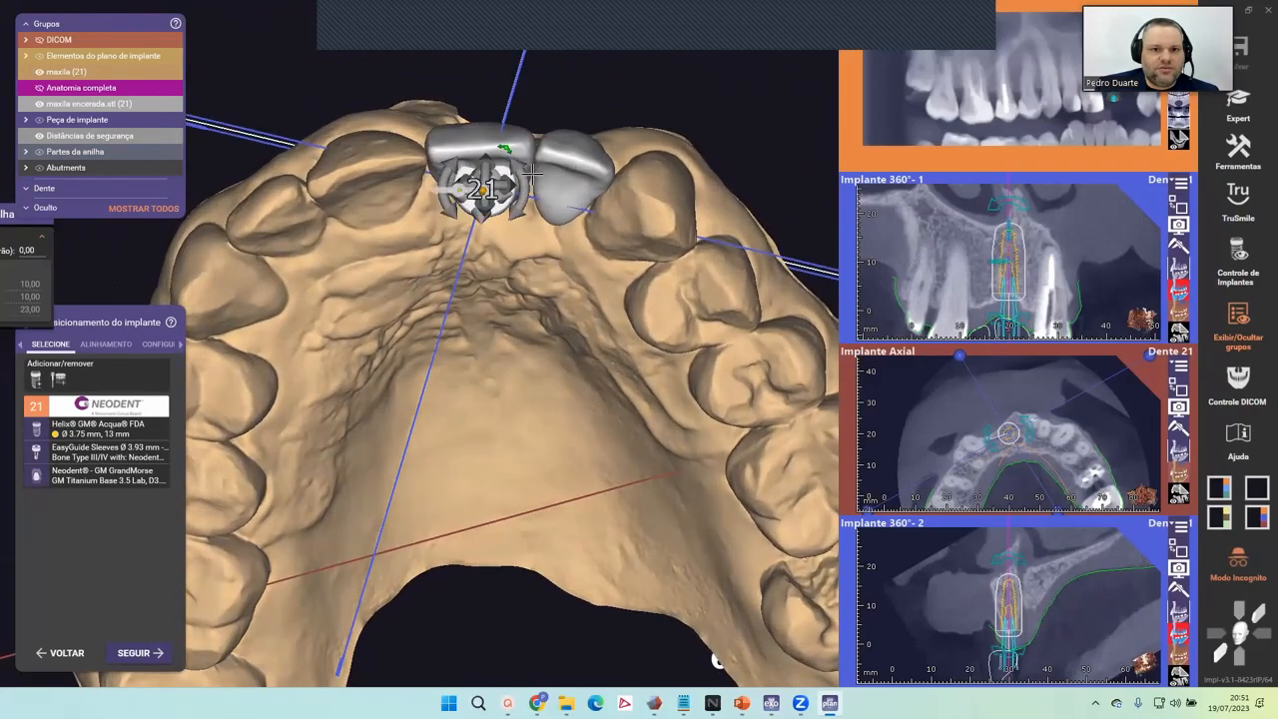
scroll(575, 191, "up", 3)
scroll(542, 214, "down", 4)
right_click_drag(543, 213, 540, 250)
scroll(554, 289, "down", 3)
middle_click_drag(625, 376, 650, 316)
right_click_drag(650, 316, 650, 310)
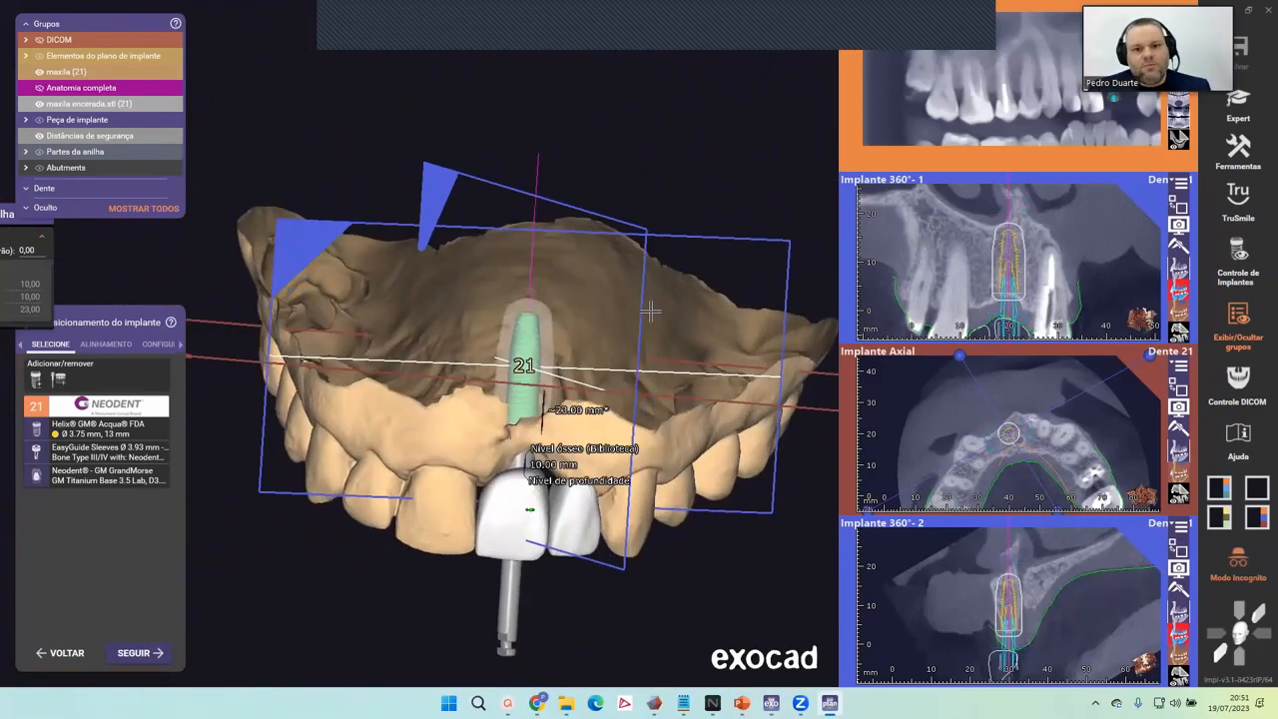
middle_click_drag(650, 310, 631, 281)
right_click_drag(631, 282, 633, 282)
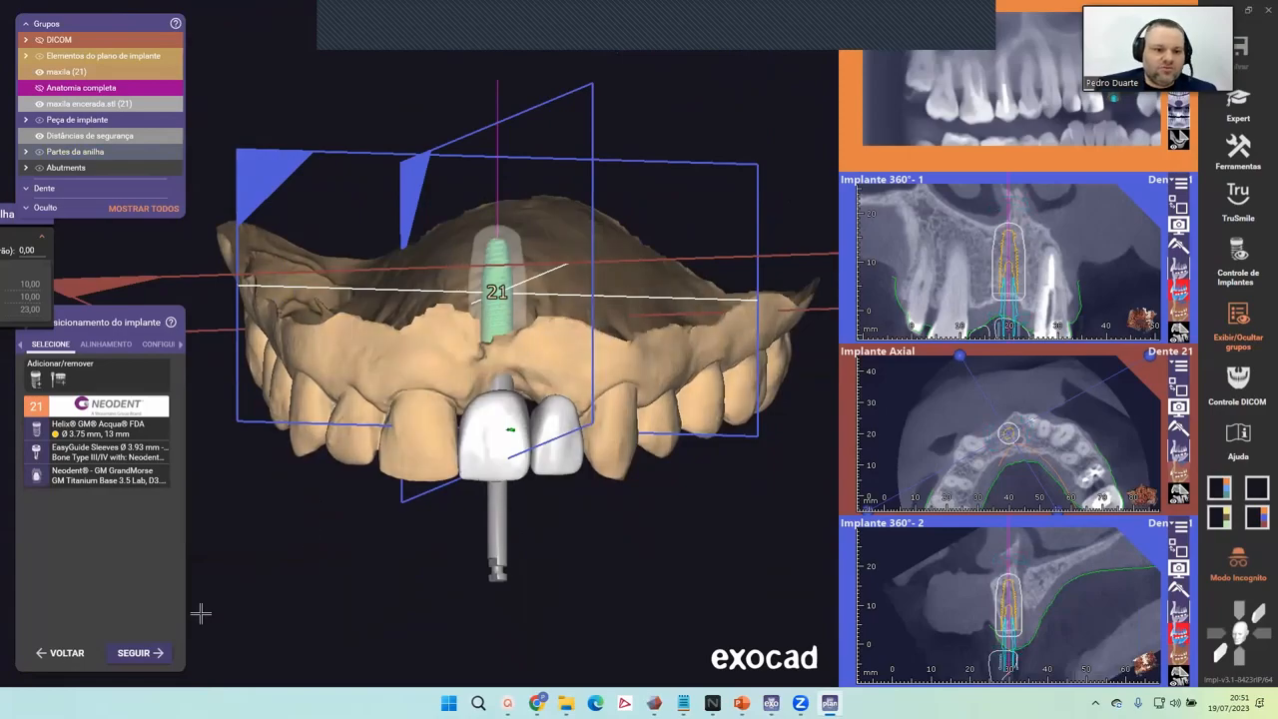
Finish the implant positioning, confirm the planning statements and approve the plan so the report and data files are generated.
left_click(140, 653)
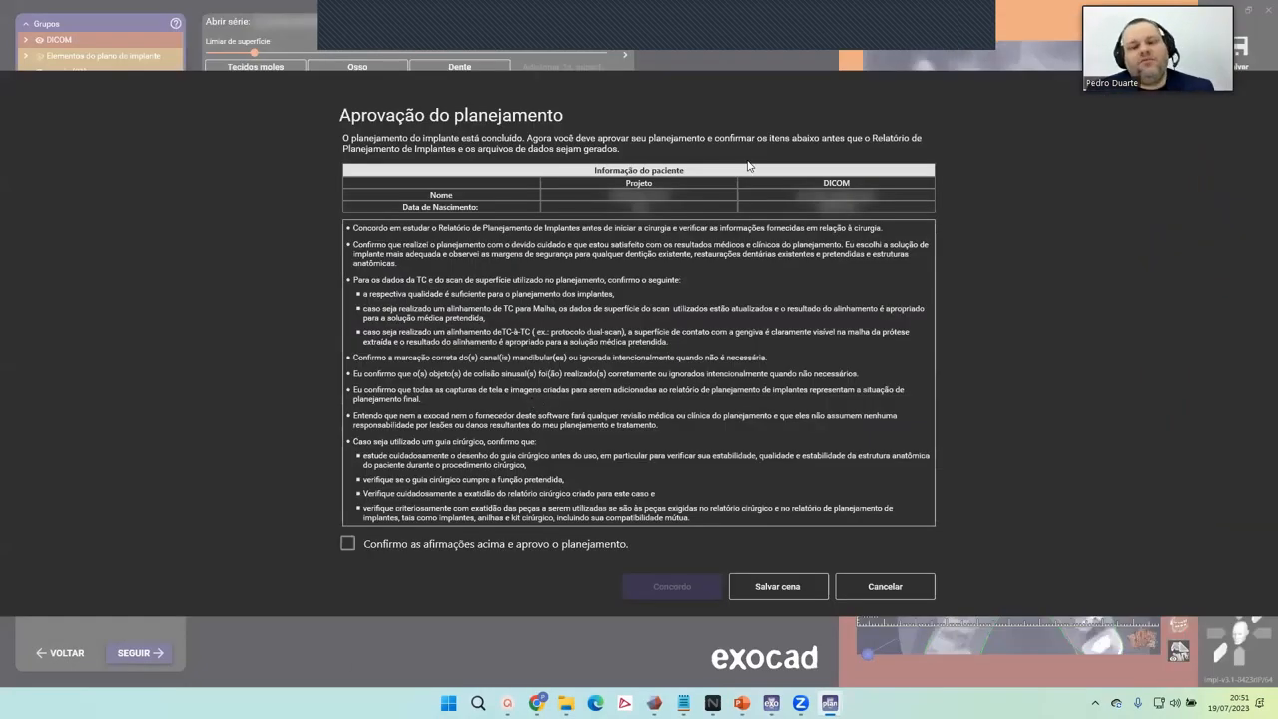
left_click(347, 544)
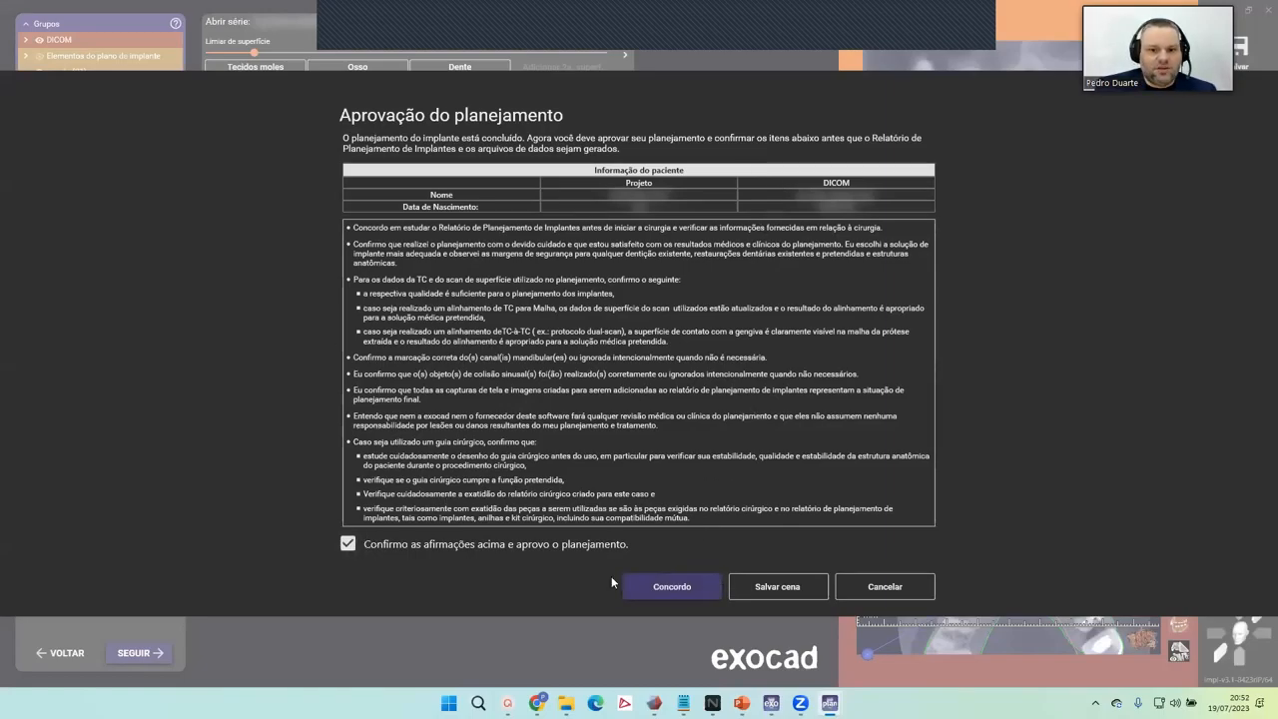
left_click(693, 590)
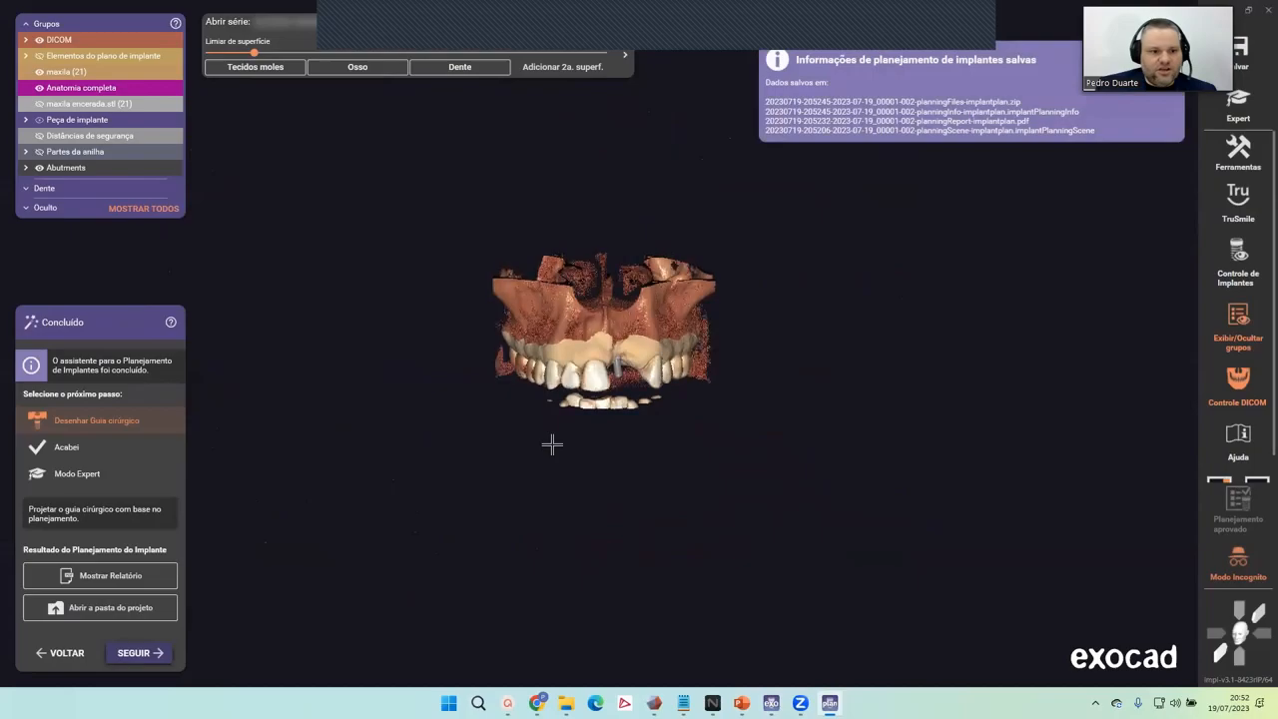
Open the implant planning report and review its index, DICOM information, panoramic images and implant overview.
left_click(111, 577)
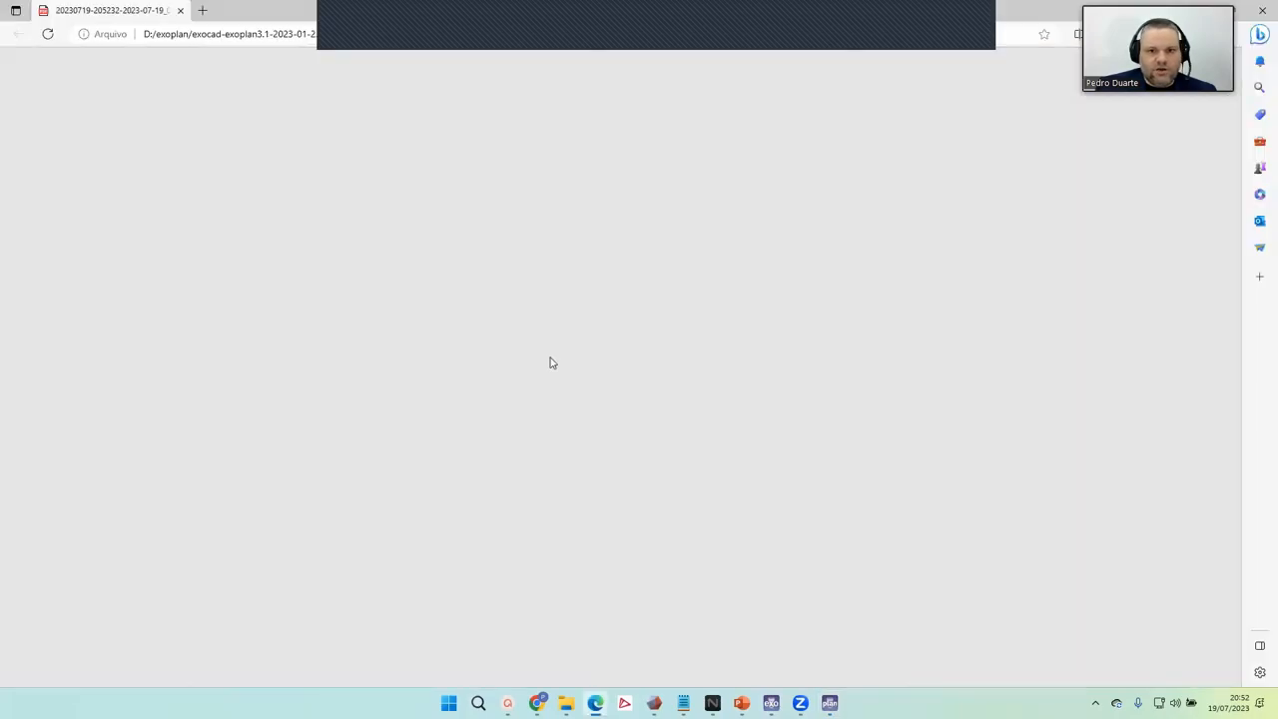
scroll(739, 329, "down", 8)
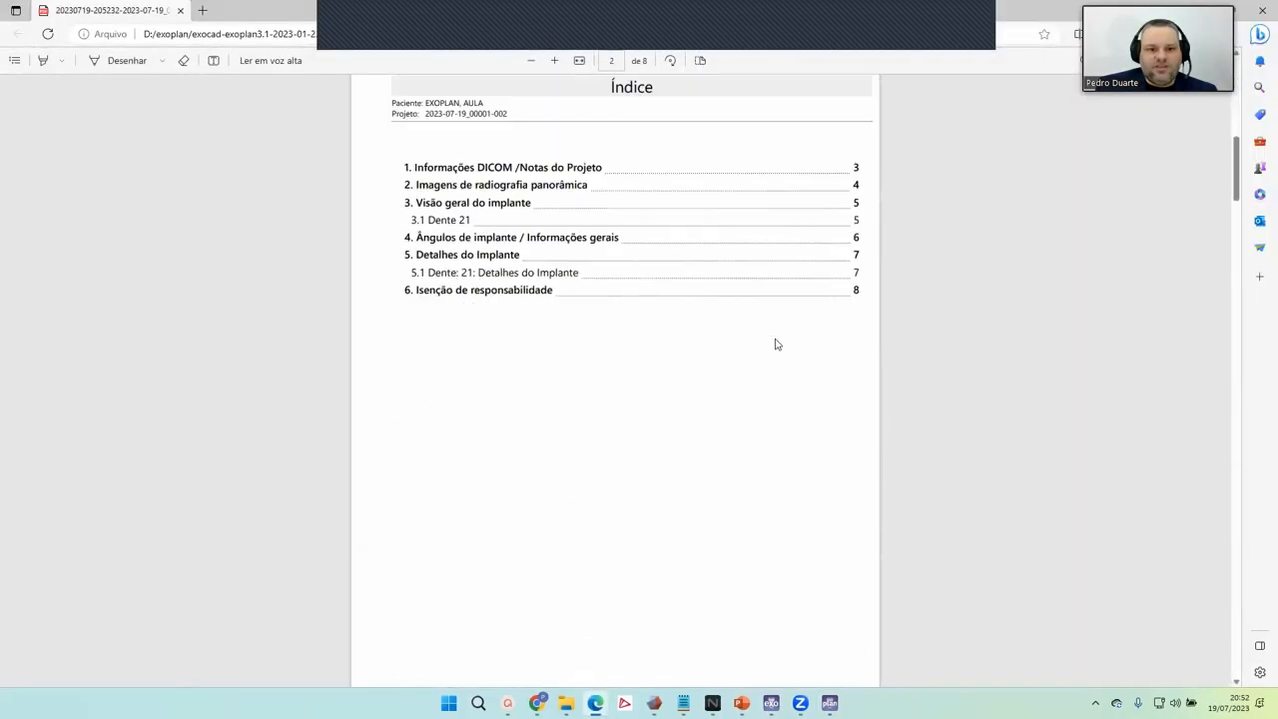
scroll(793, 350, "down", 3)
scroll(792, 355, "down", 2)
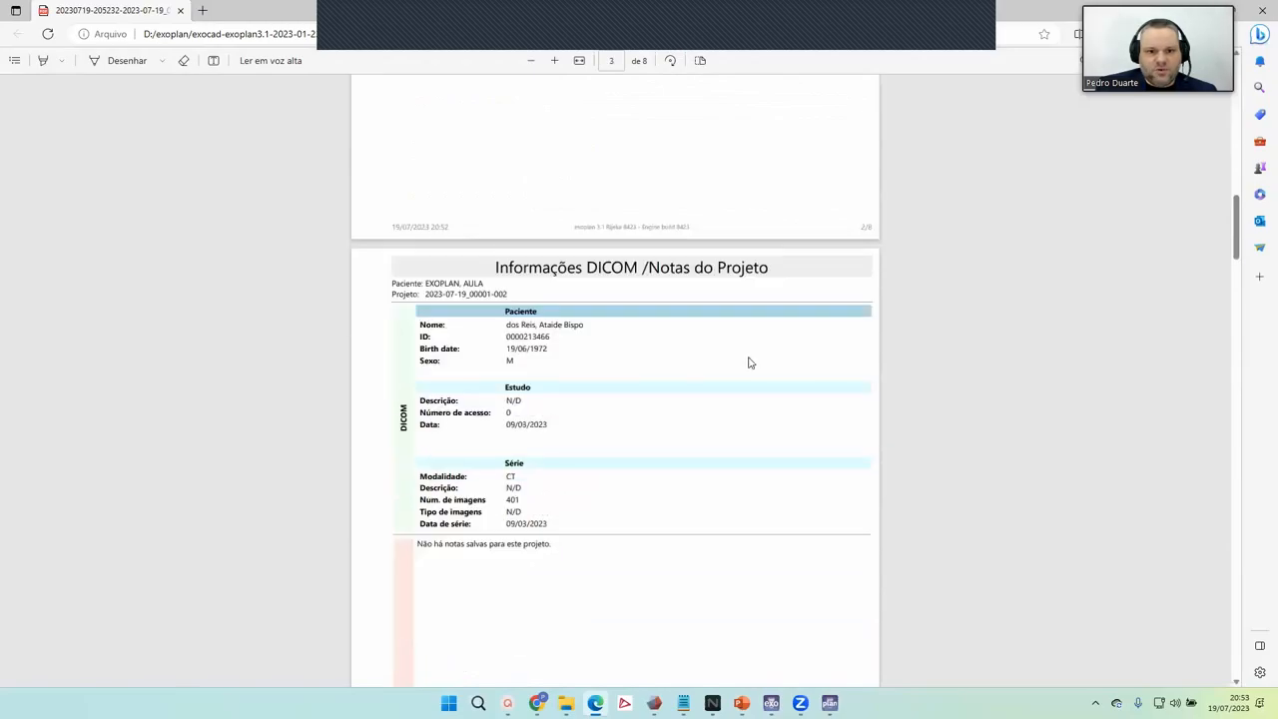
scroll(590, 369, "down", 4)
scroll(589, 372, "down", 4)
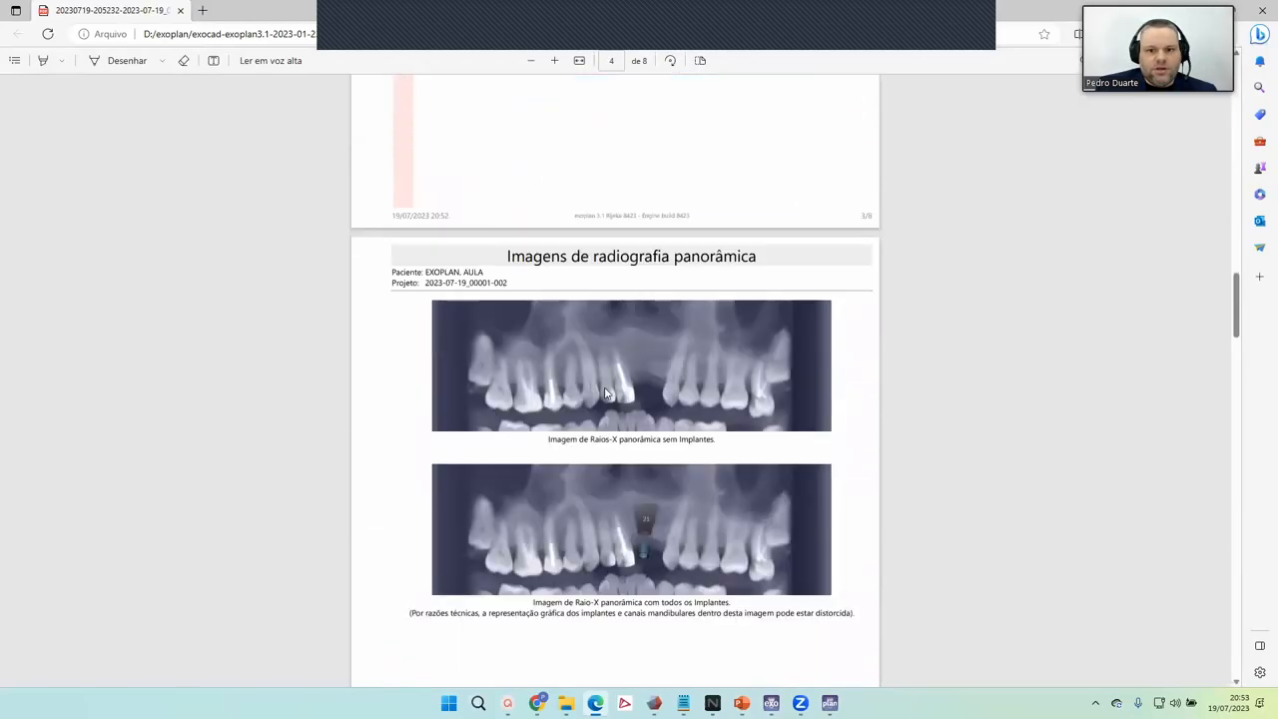
scroll(858, 381, "down", 2)
scroll(859, 377, "down", 3)
scroll(859, 377, "down", 3)
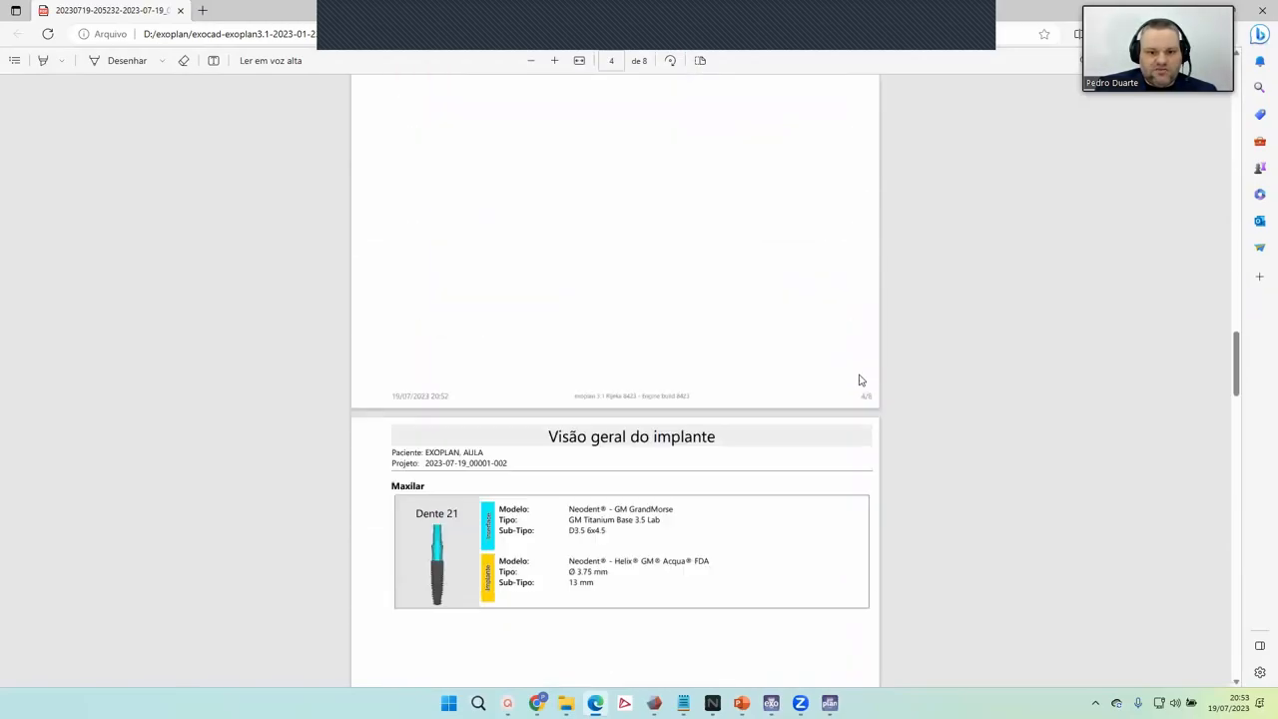
Review the report's minimum safety distances, then the component details and cross-sections for implant 21.
scroll(530, 330, "down", 6)
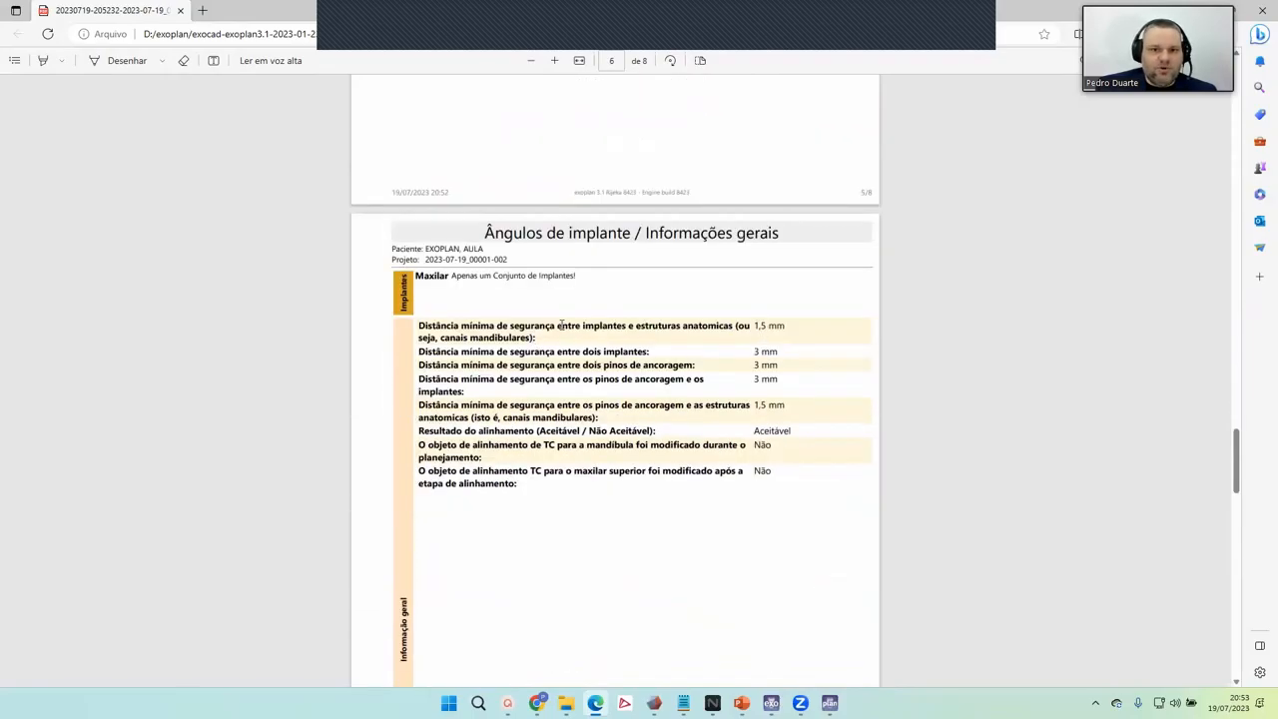
scroll(770, 405, "down", 6)
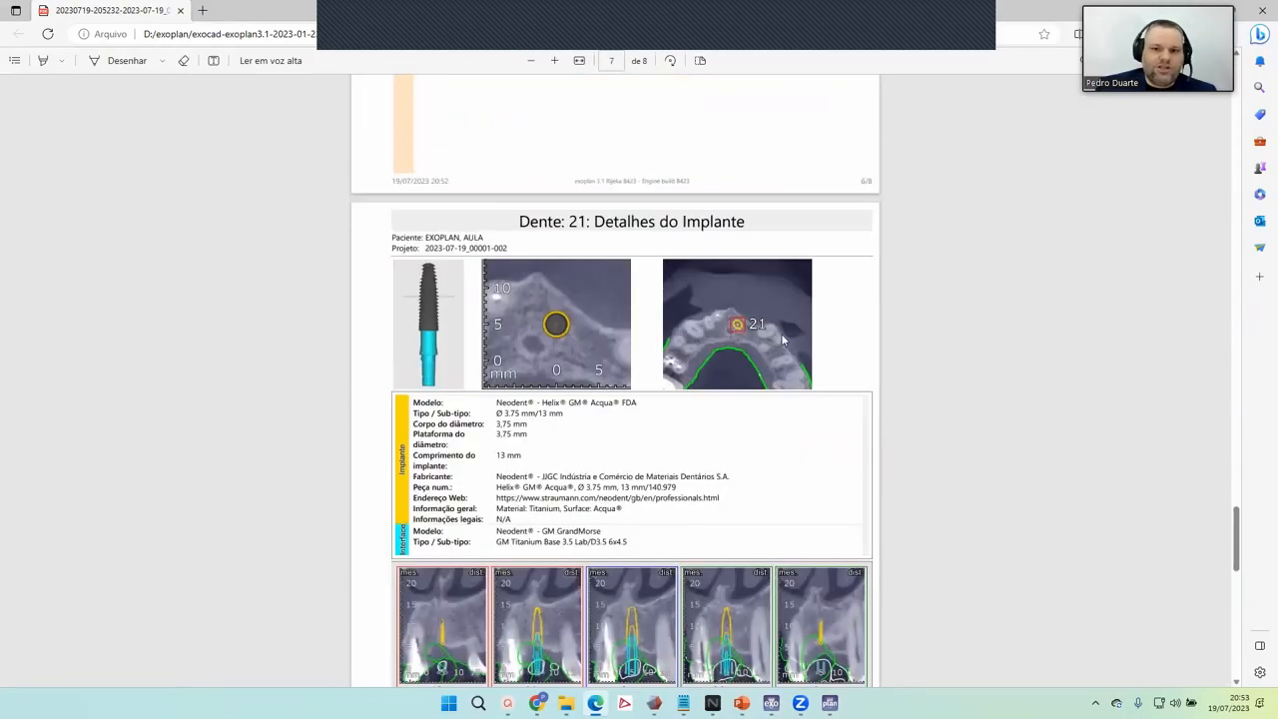
scroll(789, 339, "down", 2)
scroll(620, 407, "down", 2)
scroll(613, 338, "up", 1)
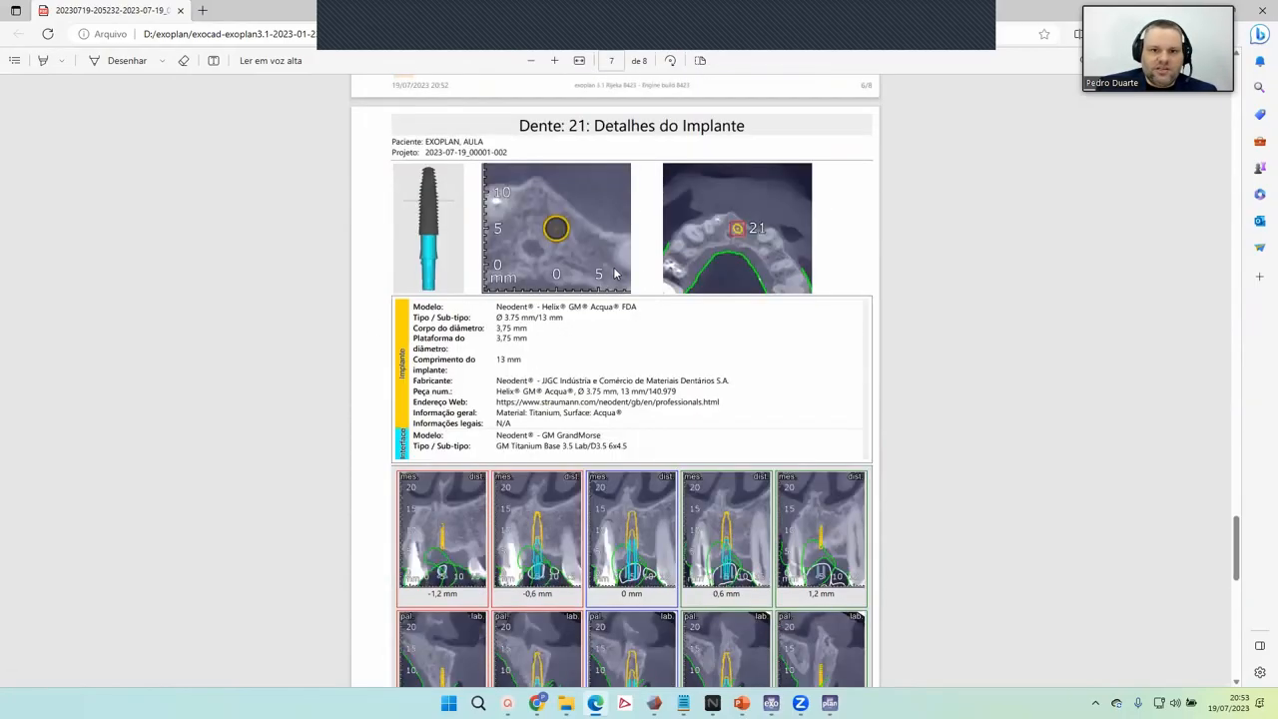
scroll(779, 354, "down", 1)
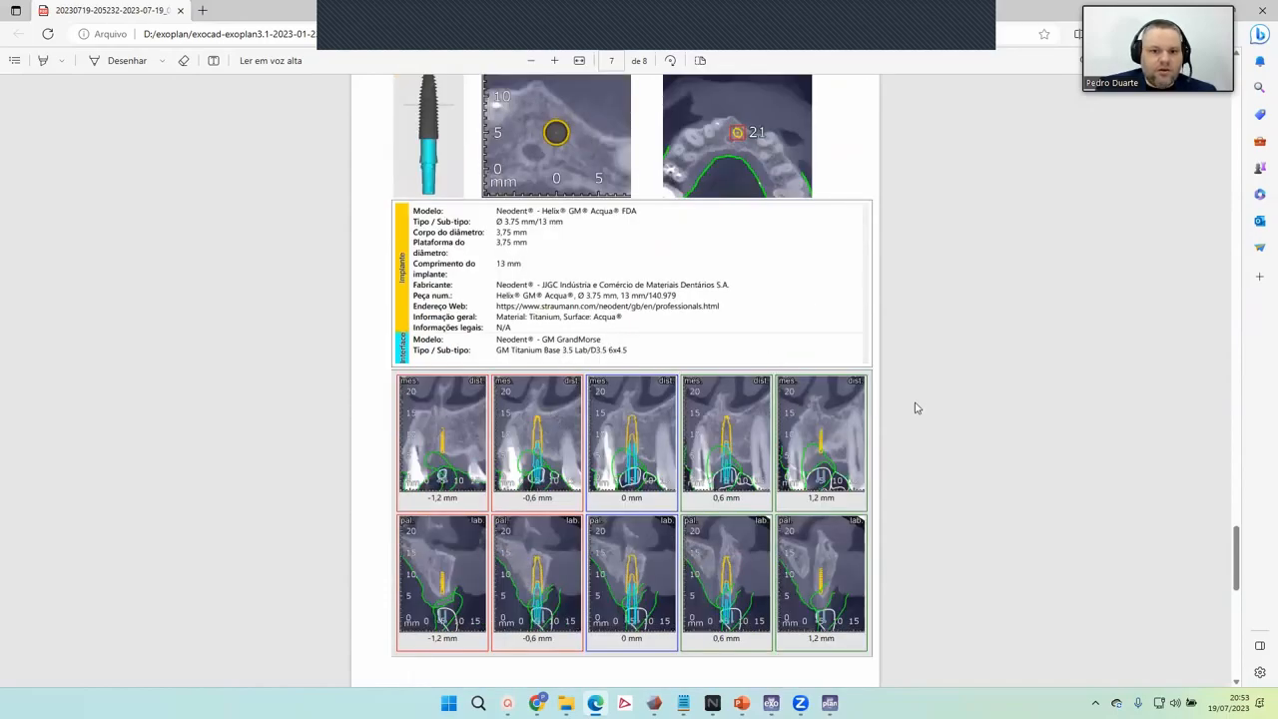
scroll(913, 406, "down", 4)
scroll(914, 407, "up", 2)
scroll(914, 406, "up", 1)
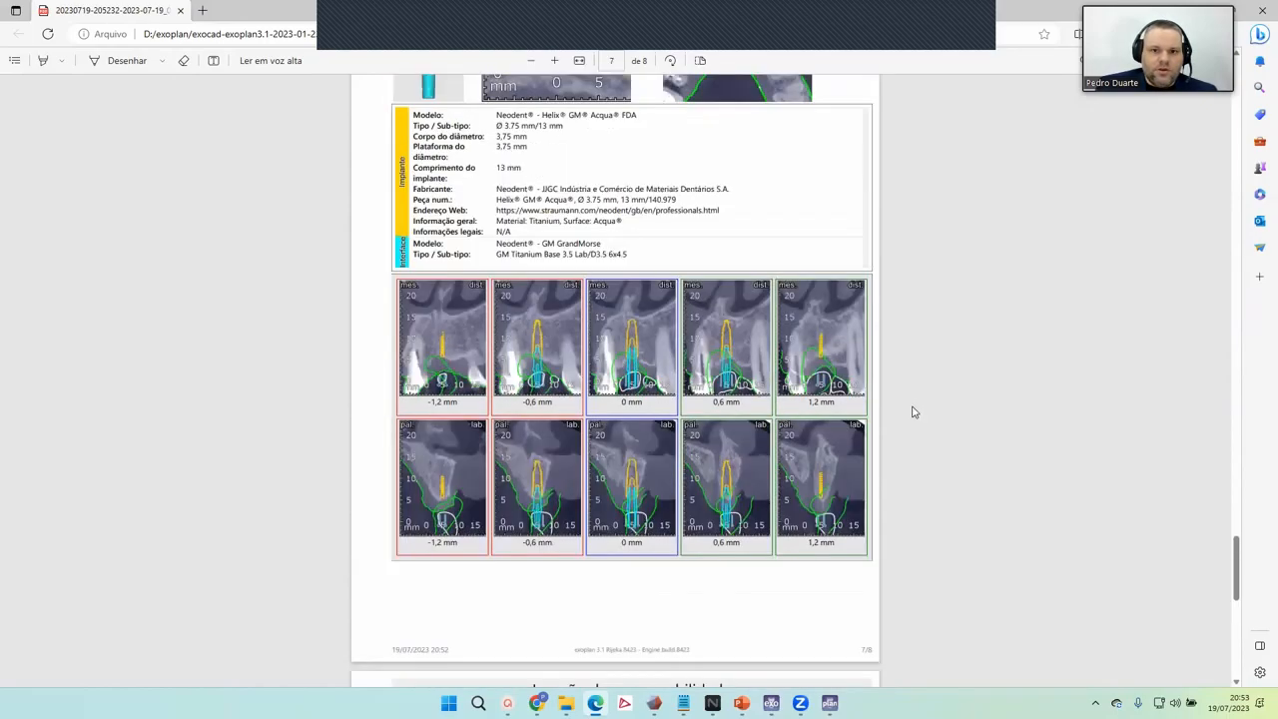
Read the liability disclaimer at the end of the report, then close the report and return to exoplan.
scroll(893, 419, "down", 7)
scroll(689, 398, "up", 3)
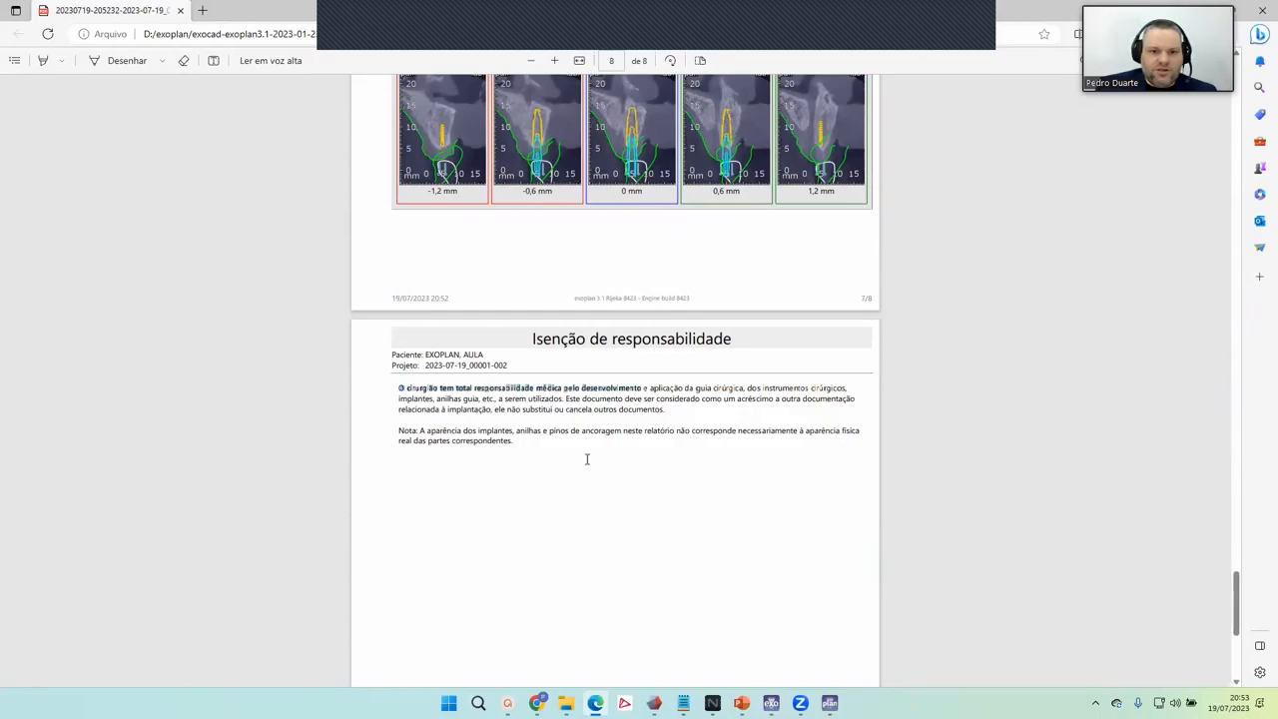
left_click_drag(587, 459, 622, 448)
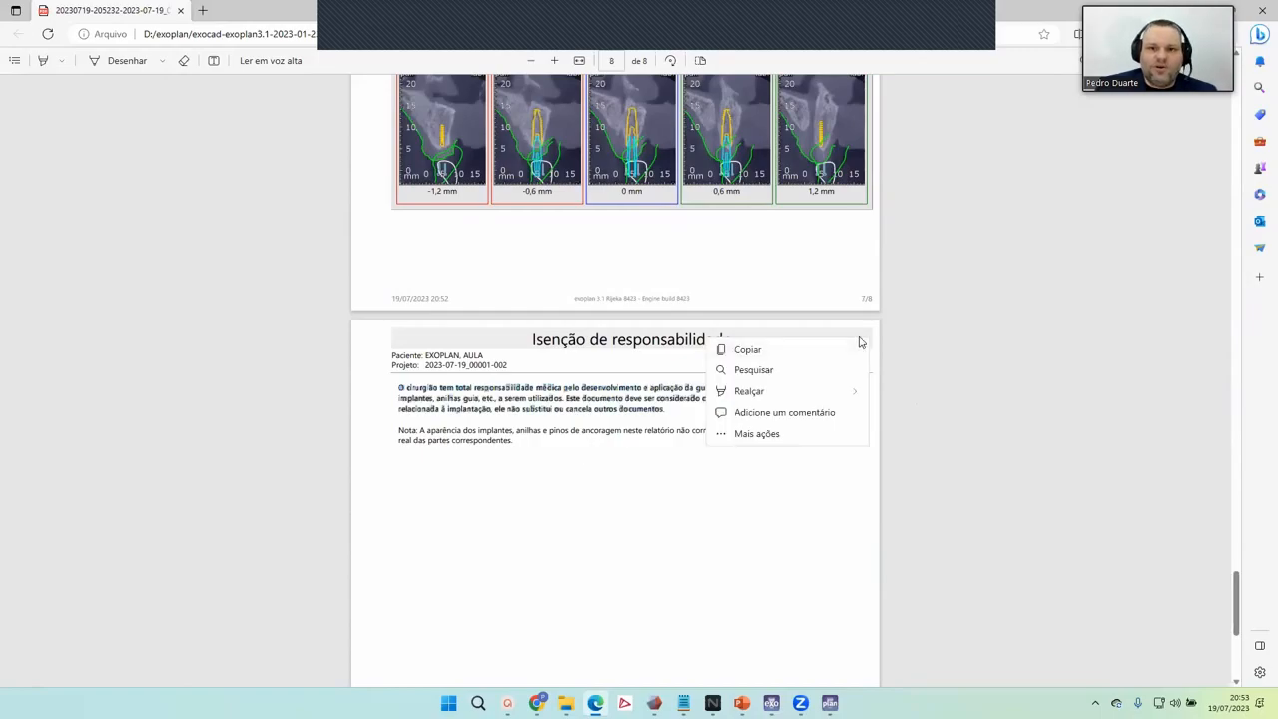
left_click(957, 310)
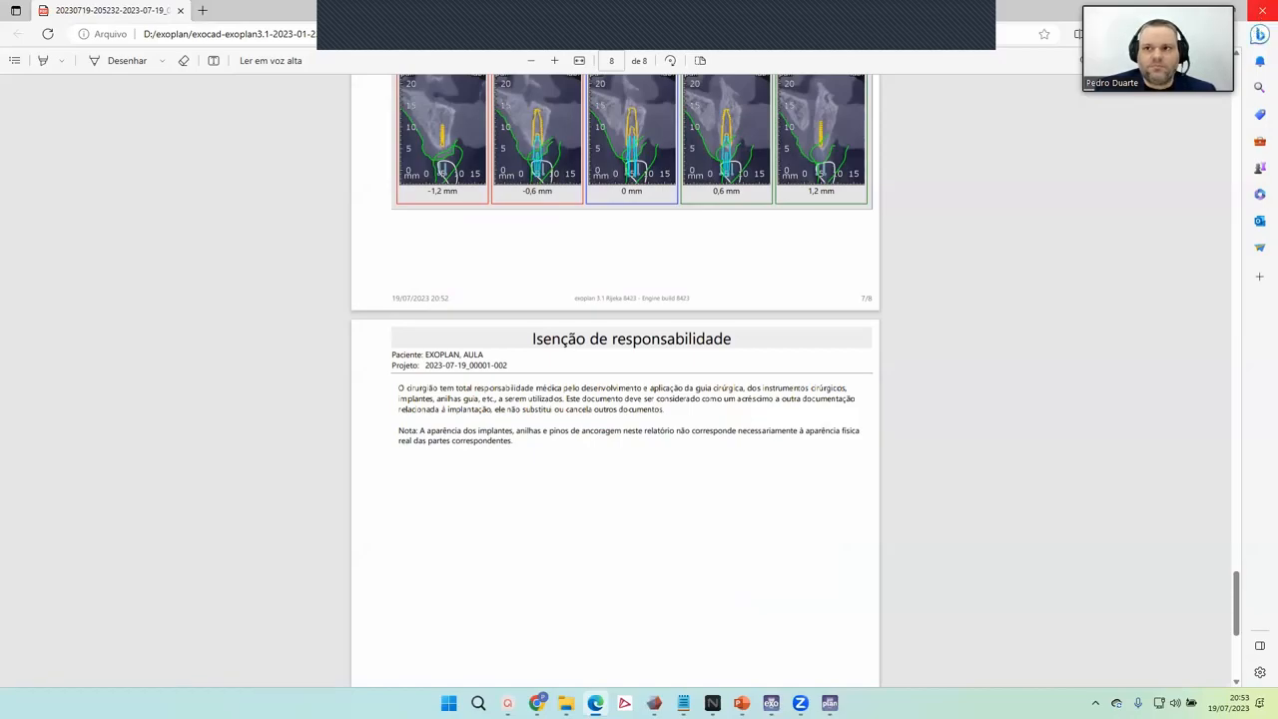
left_click(1259, 12)
Proceed to the surgical guide design, hide the DICOM volume and accept the tooth 21 maxila scan as the base mesh.
right_click_drag(661, 444, 641, 386)
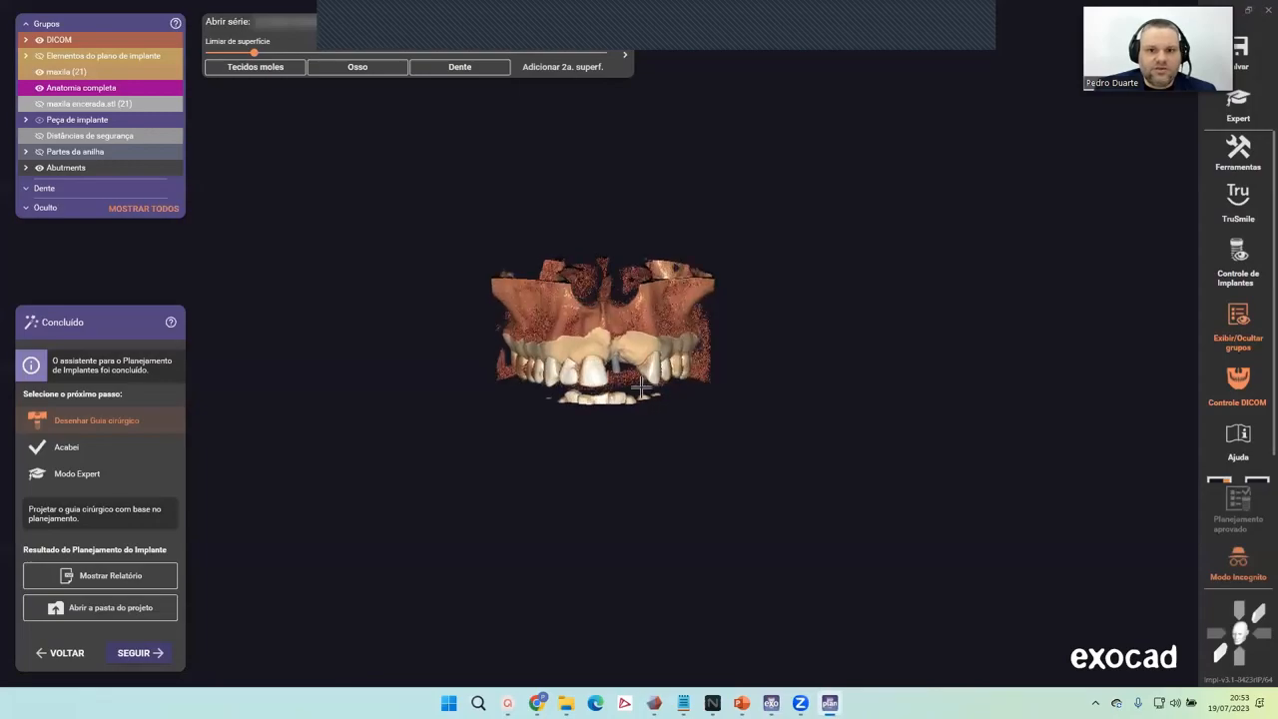
right_click_drag(612, 336, 544, 491)
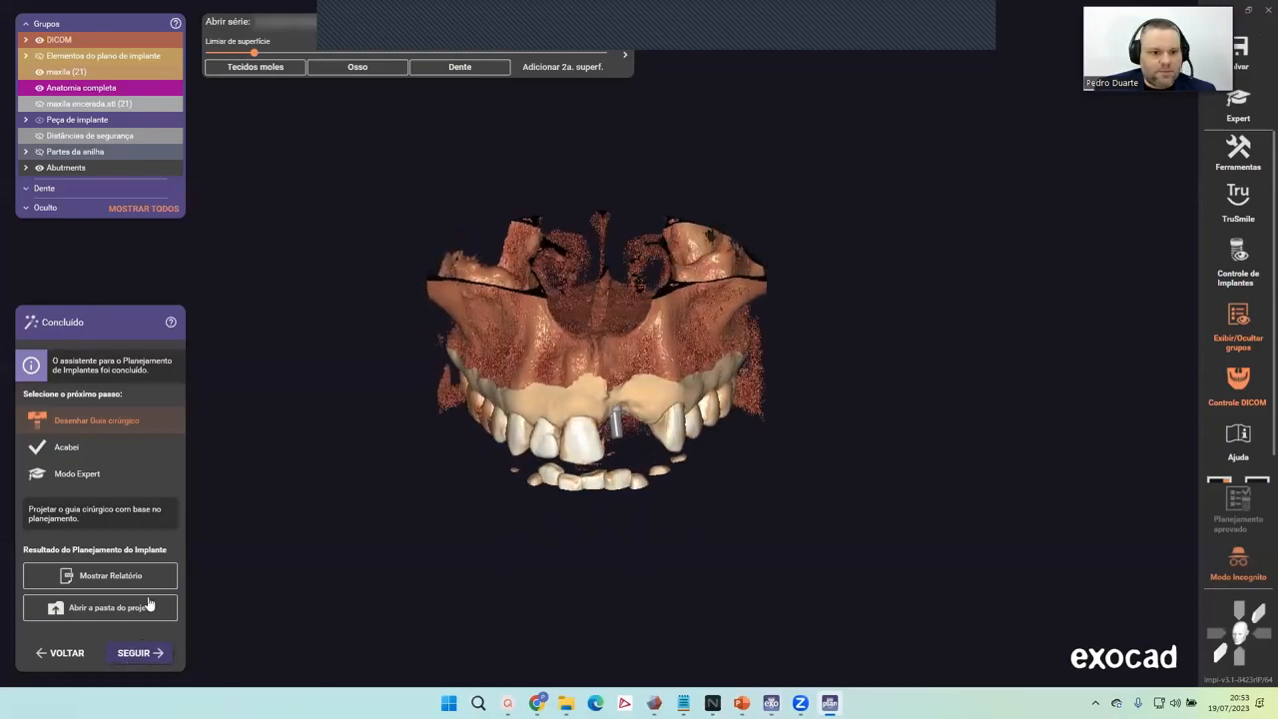
left_click(131, 654)
scroll(610, 331, "down", 3)
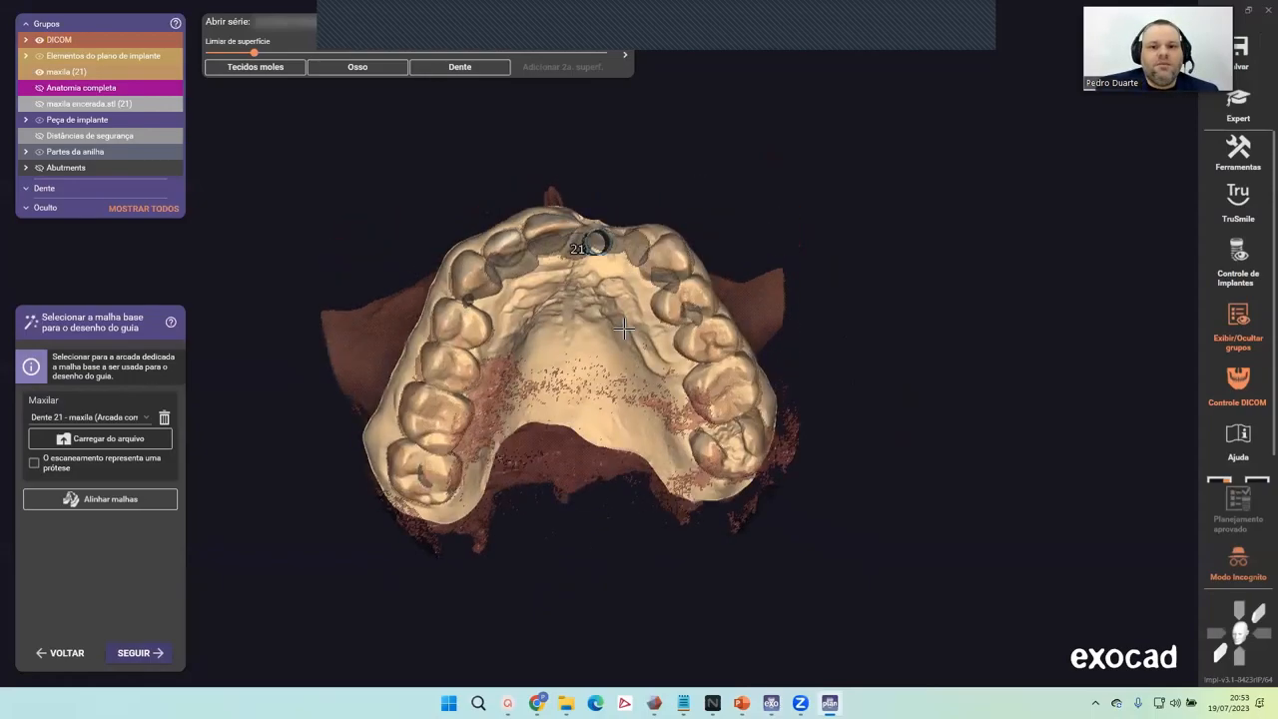
left_click(39, 40)
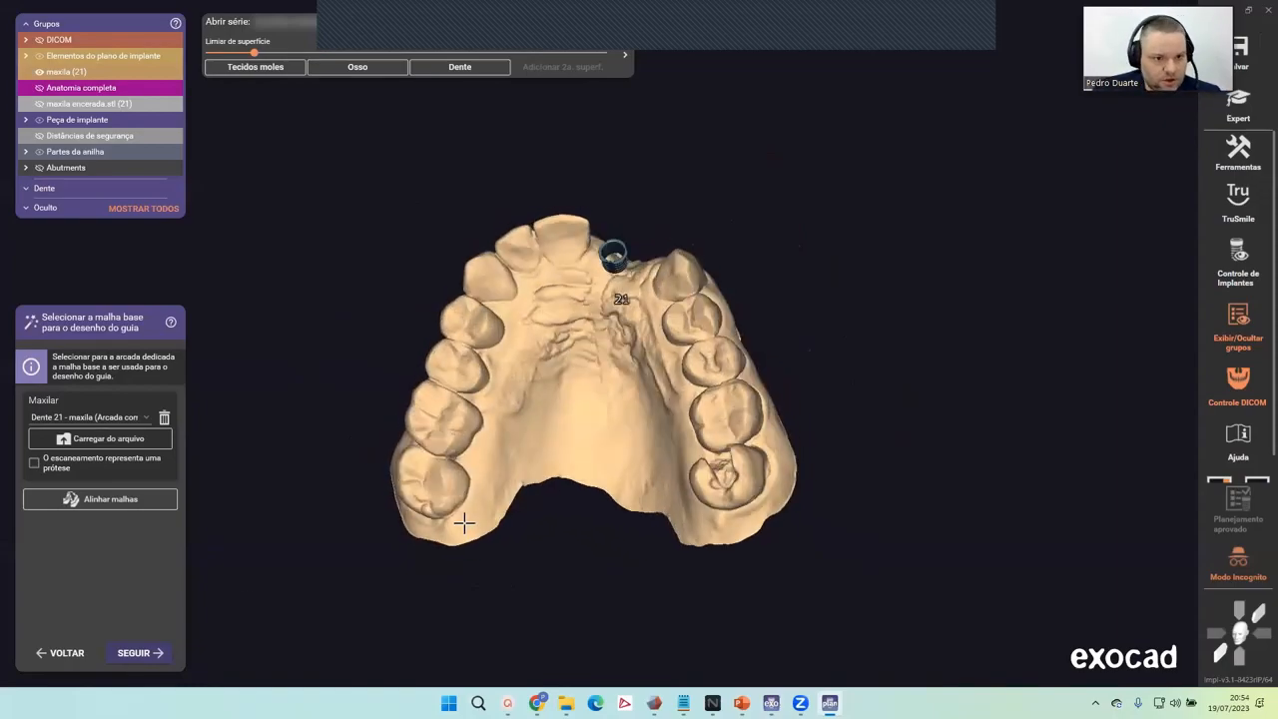
left_click(134, 653)
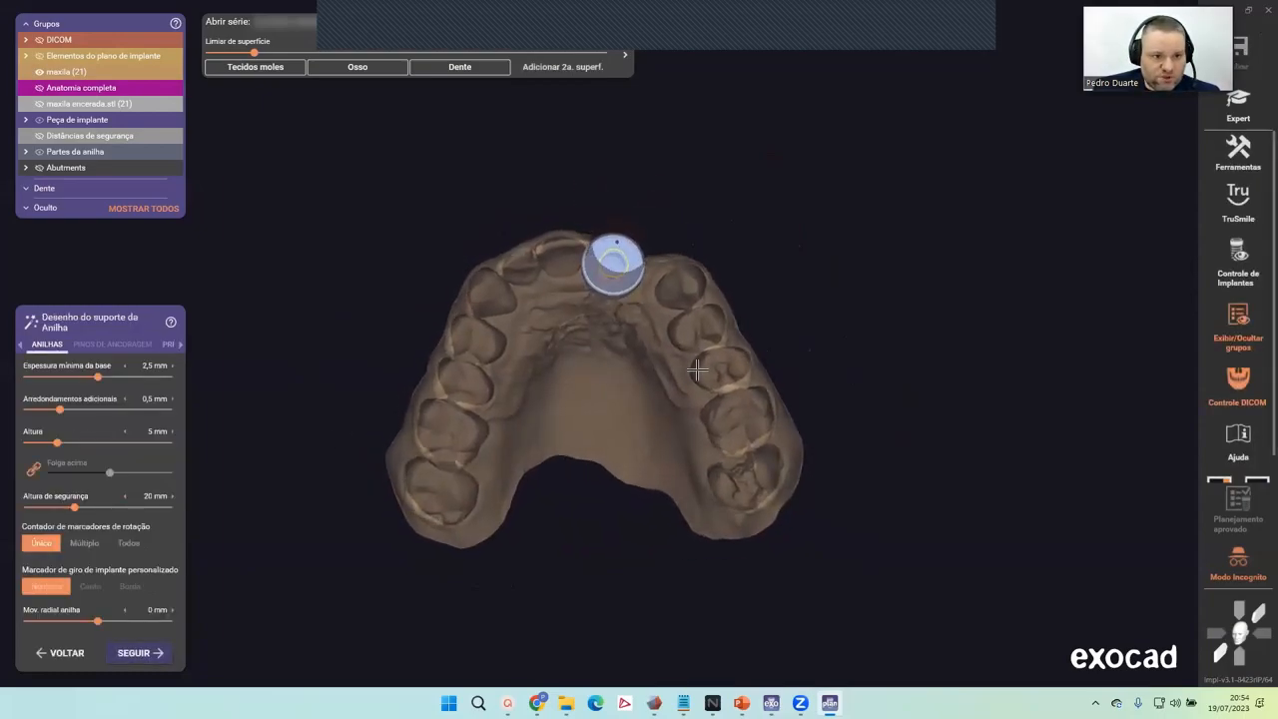
Check the sleeve support and its clearance cylinder at tooth 21 from the front, and accept the preset support parameters.
right_click_drag(670, 345, 633, 454)
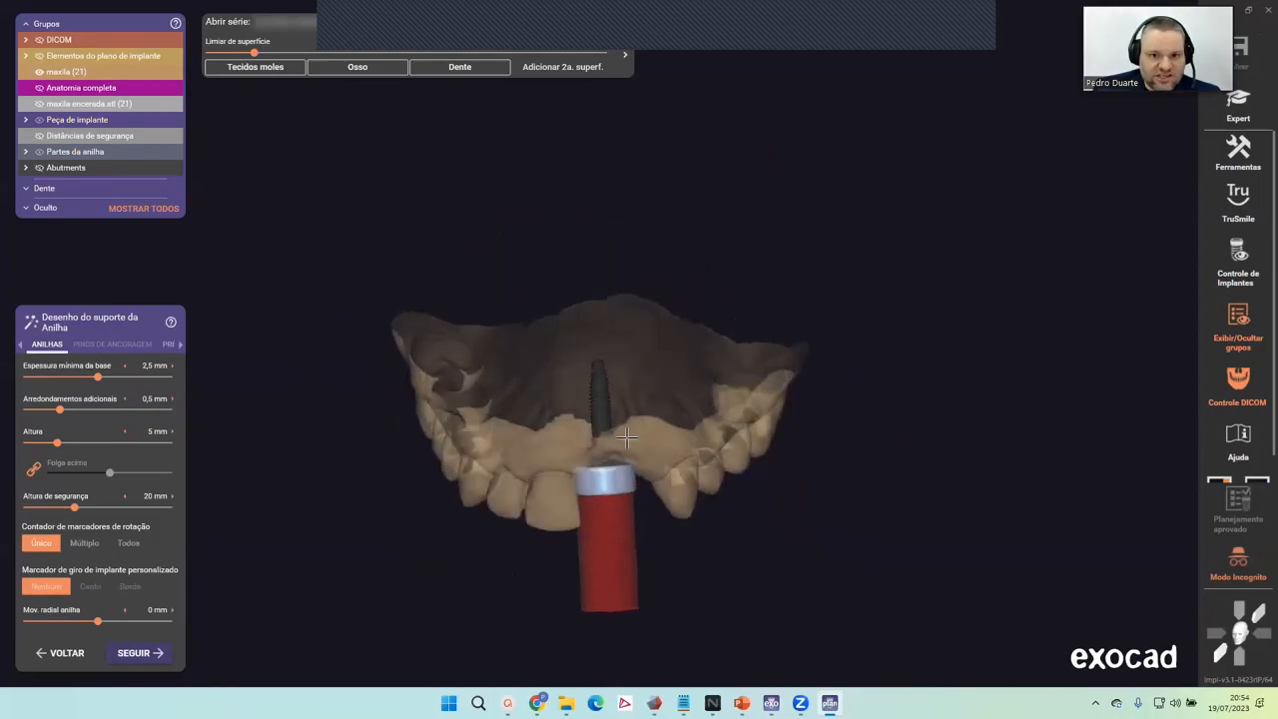
scroll(633, 467, "up", 5)
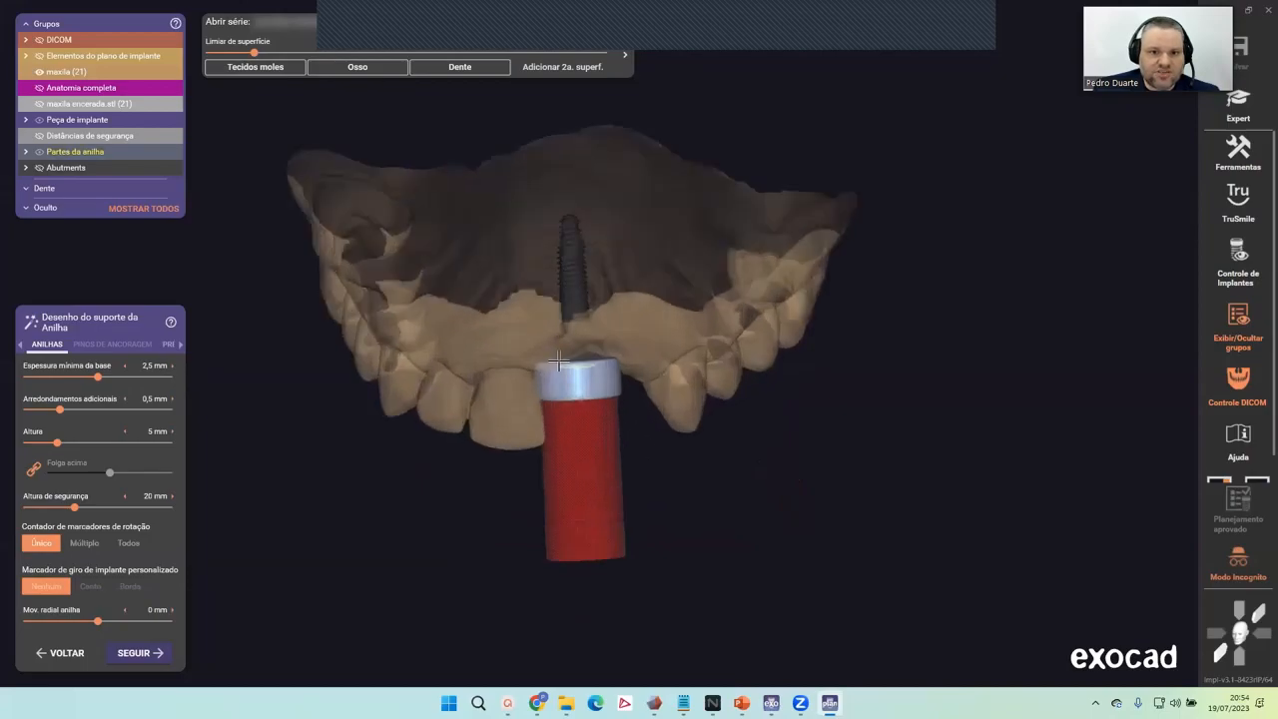
right_click_drag(571, 380, 625, 334)
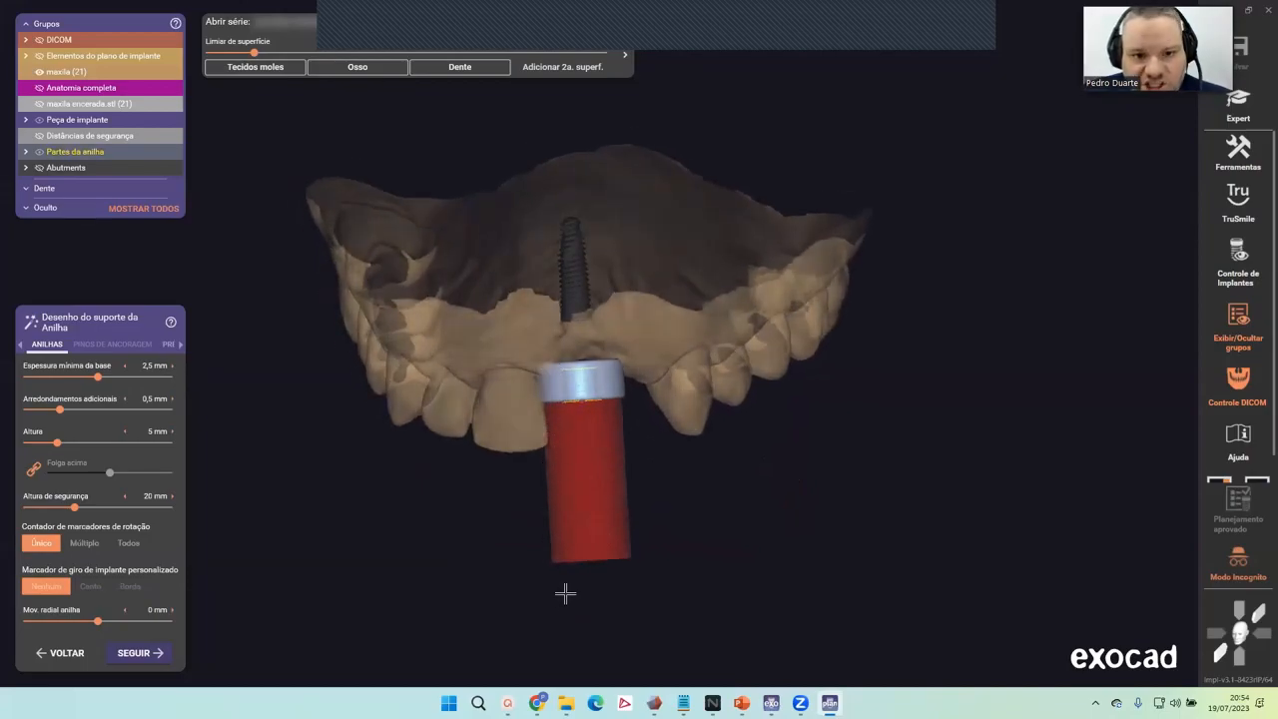
right_click_drag(610, 480, 685, 340)
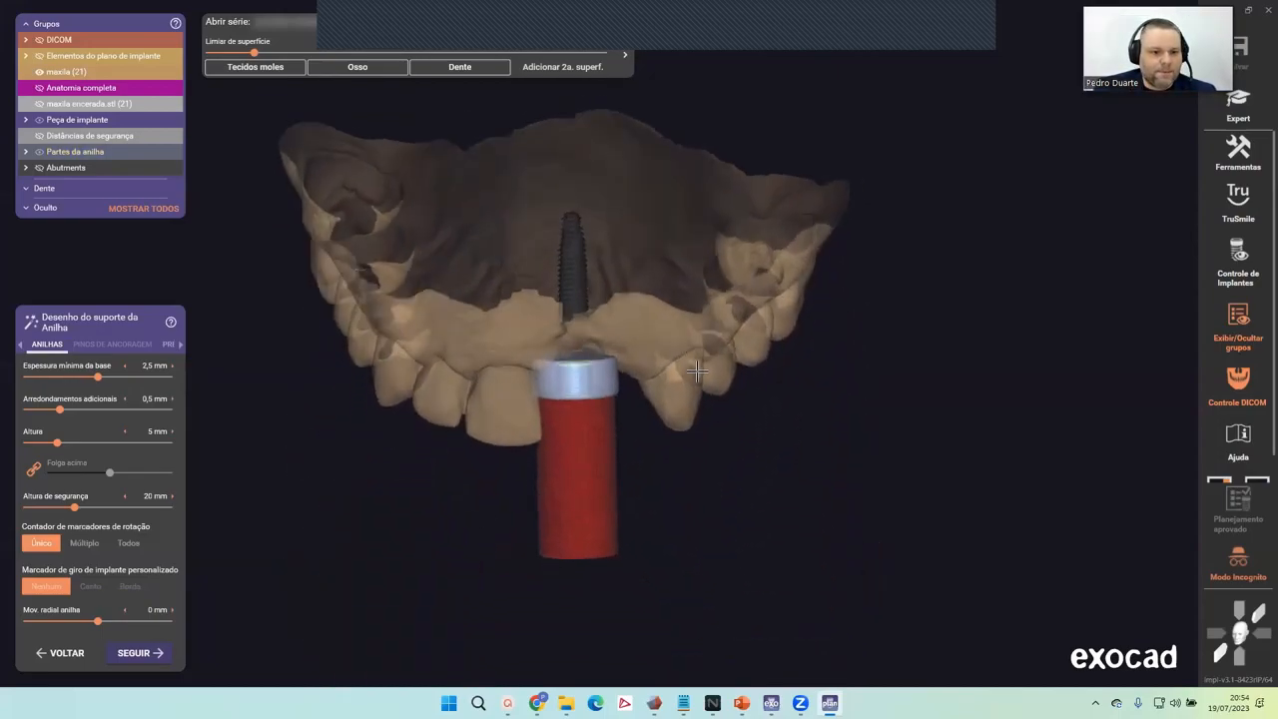
left_click(155, 657)
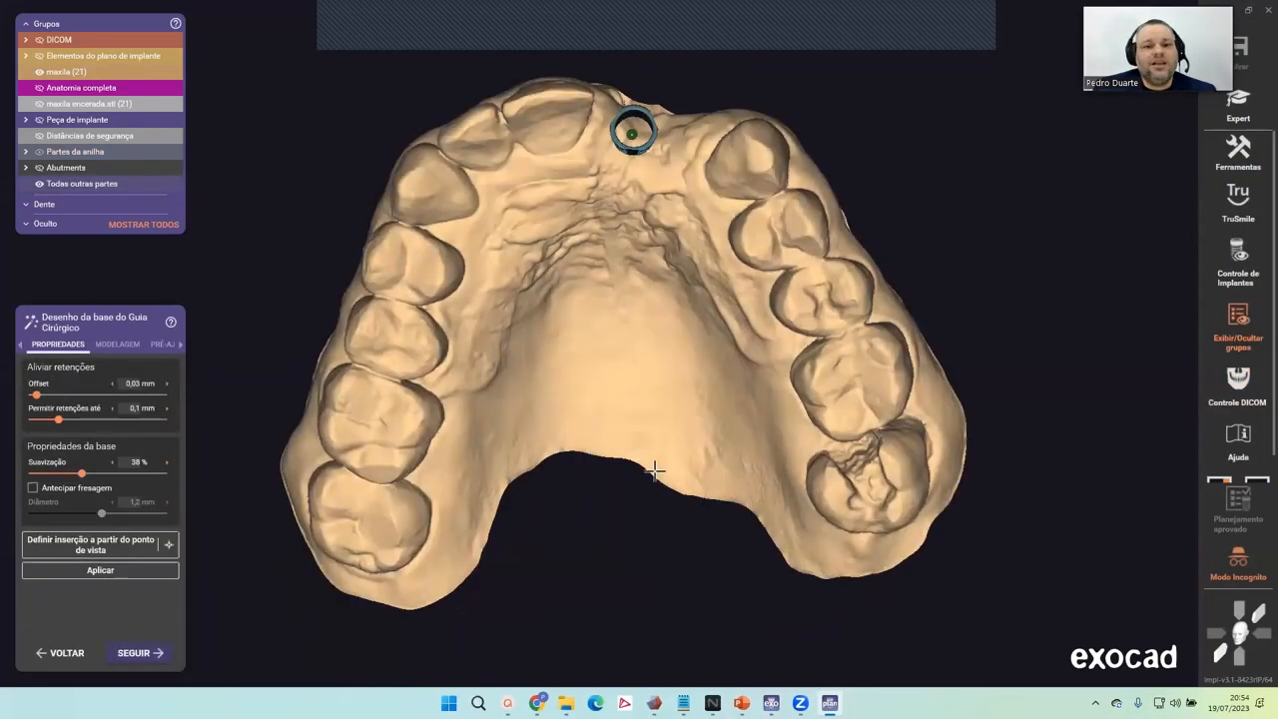
Define the surgical guide's insertion direction from an occlusal view of the maxilla, and check the undercut areas from the front.
right_click_drag(654, 470, 656, 476)
scroll(656, 459, "down", 2)
middle_click_drag(659, 423, 653, 476)
right_click_drag(654, 476, 650, 462)
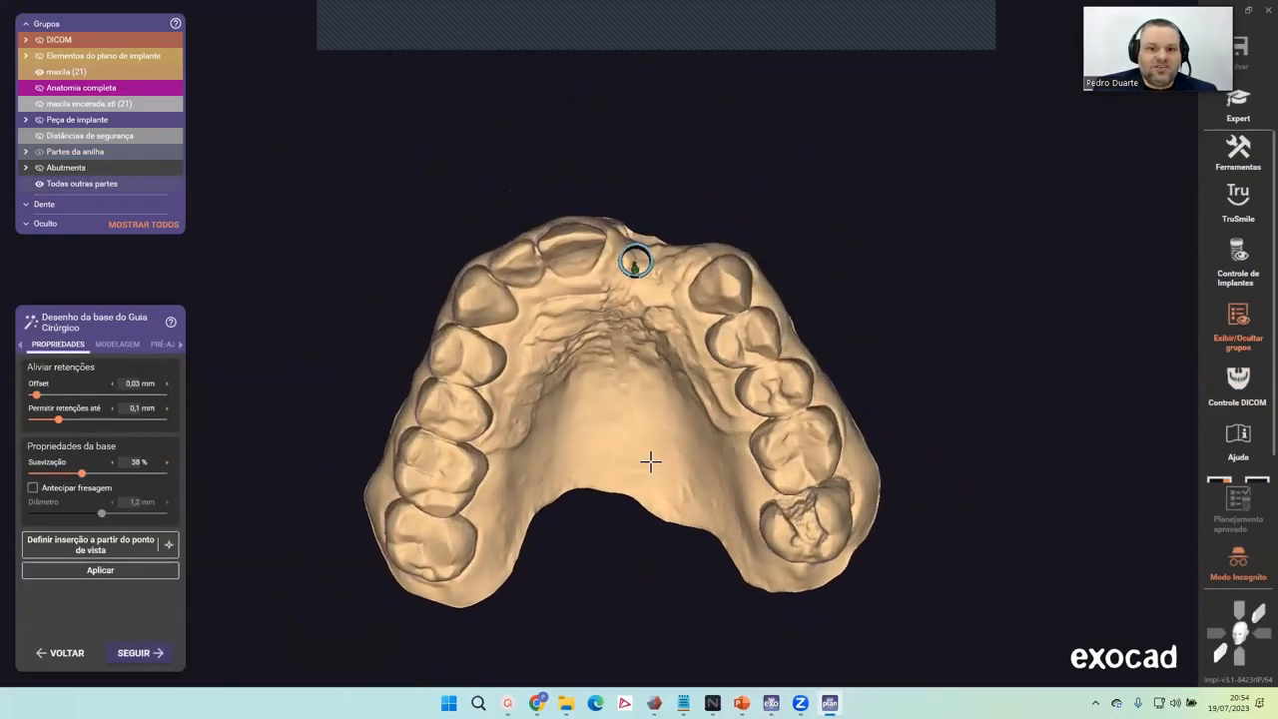
right_click_drag(647, 400, 659, 377)
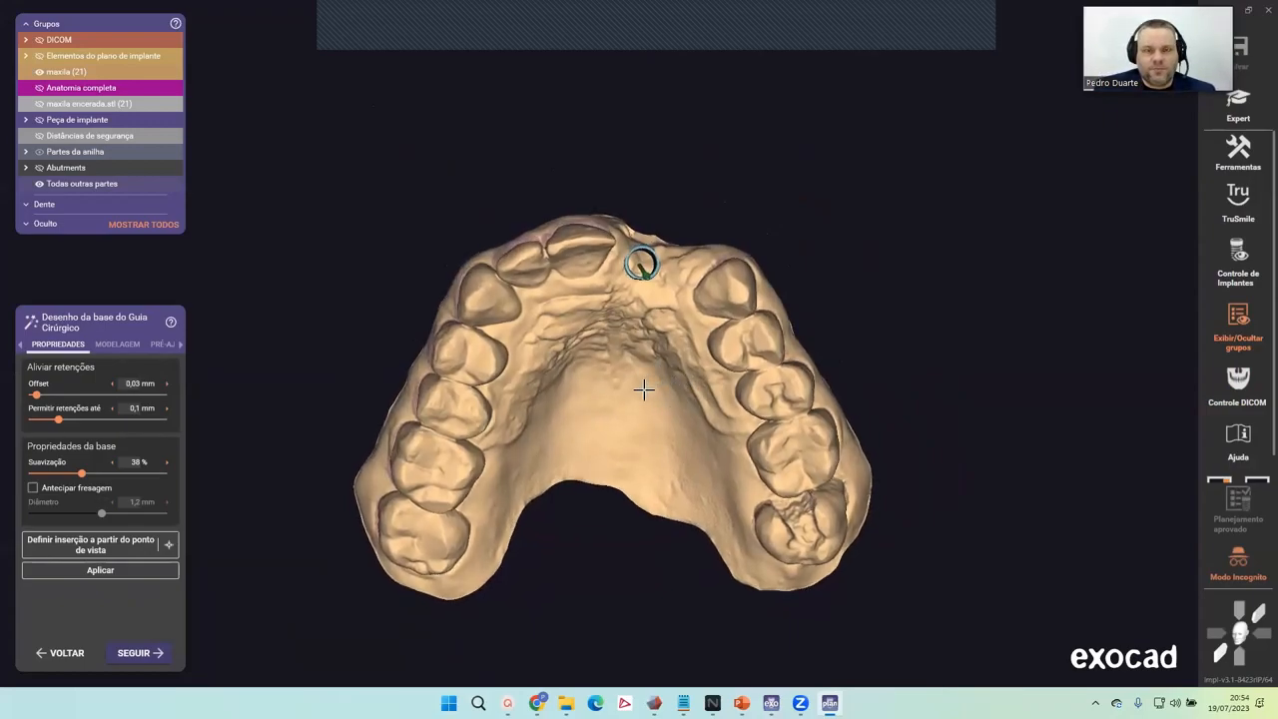
right_click_drag(644, 389, 639, 386)
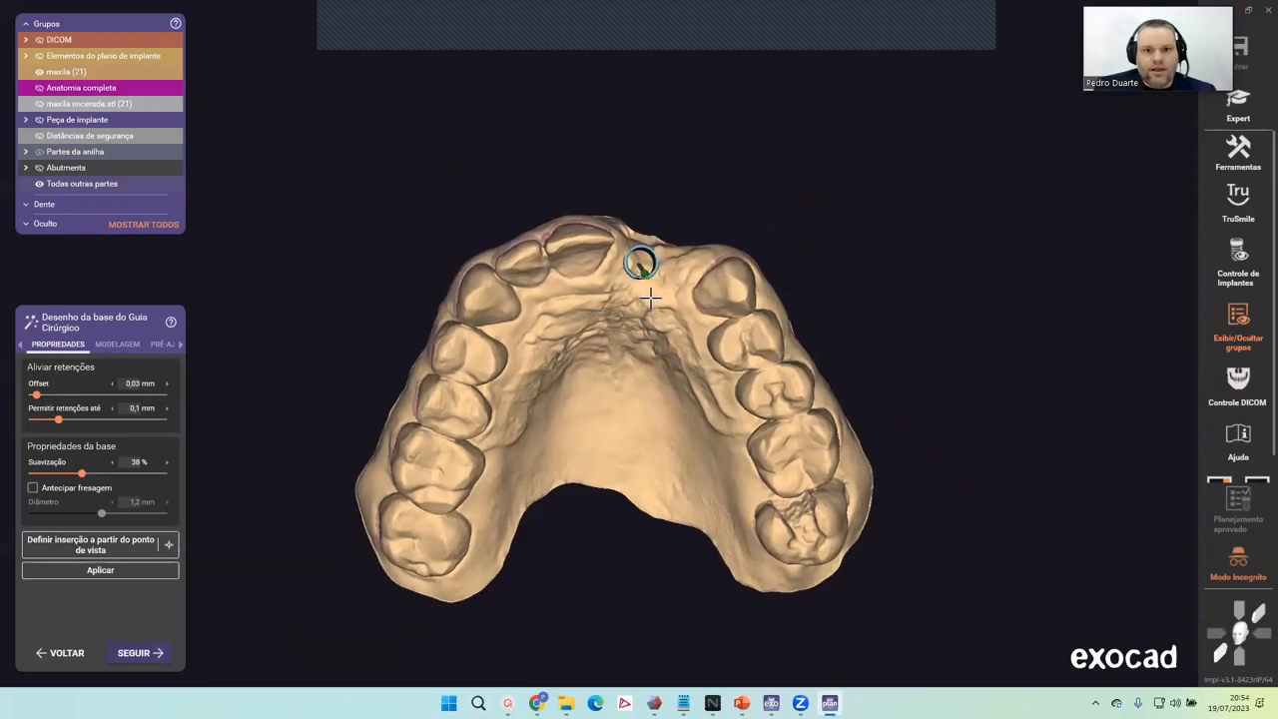
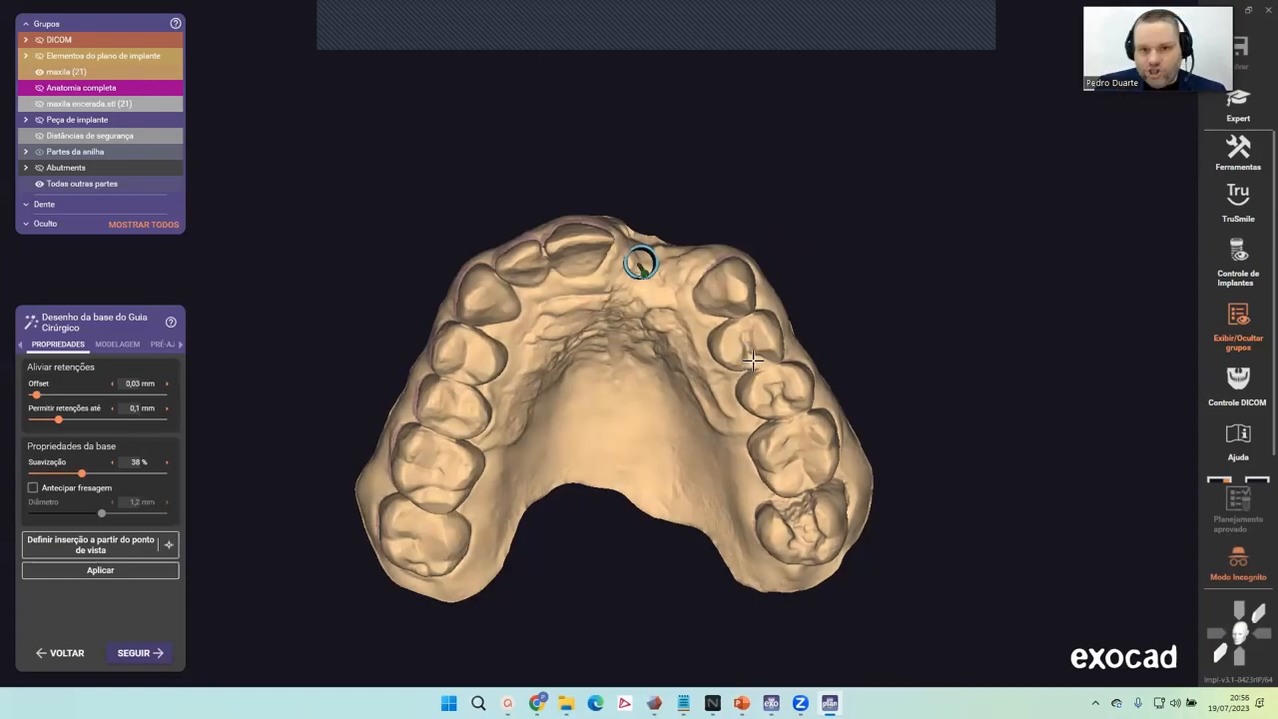
right_click_drag(678, 364, 680, 372)
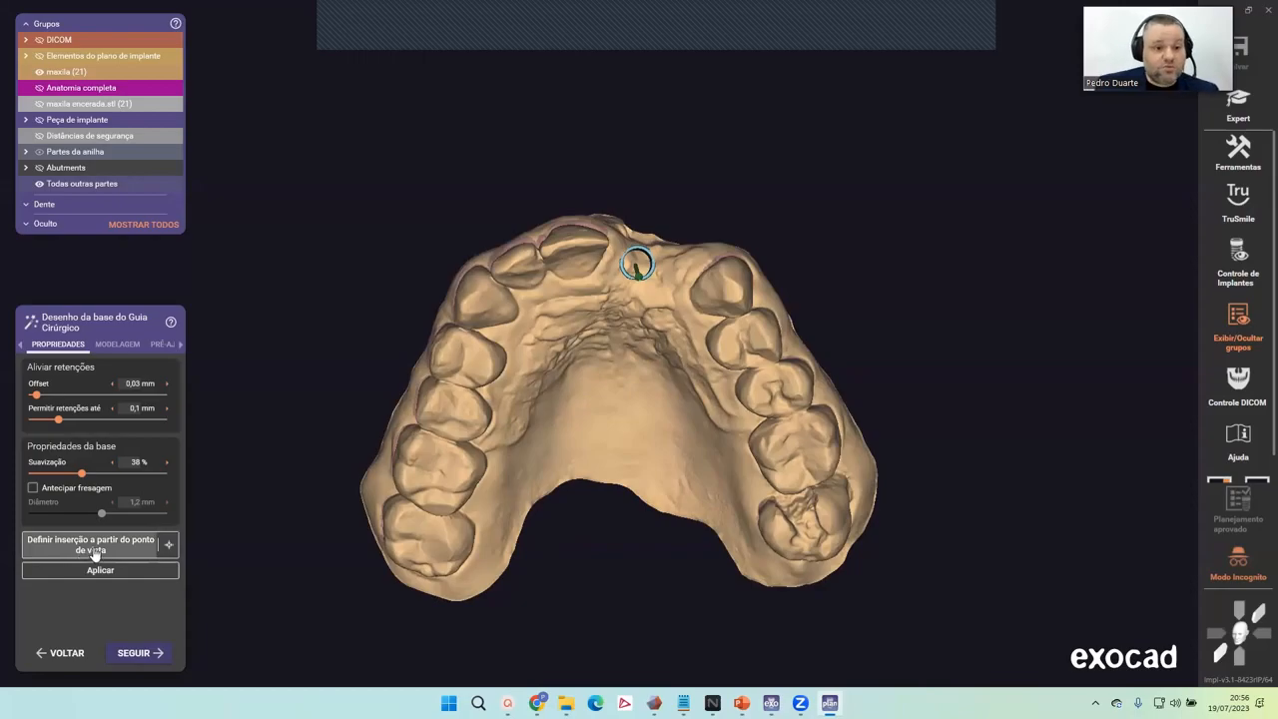
left_click(111, 552)
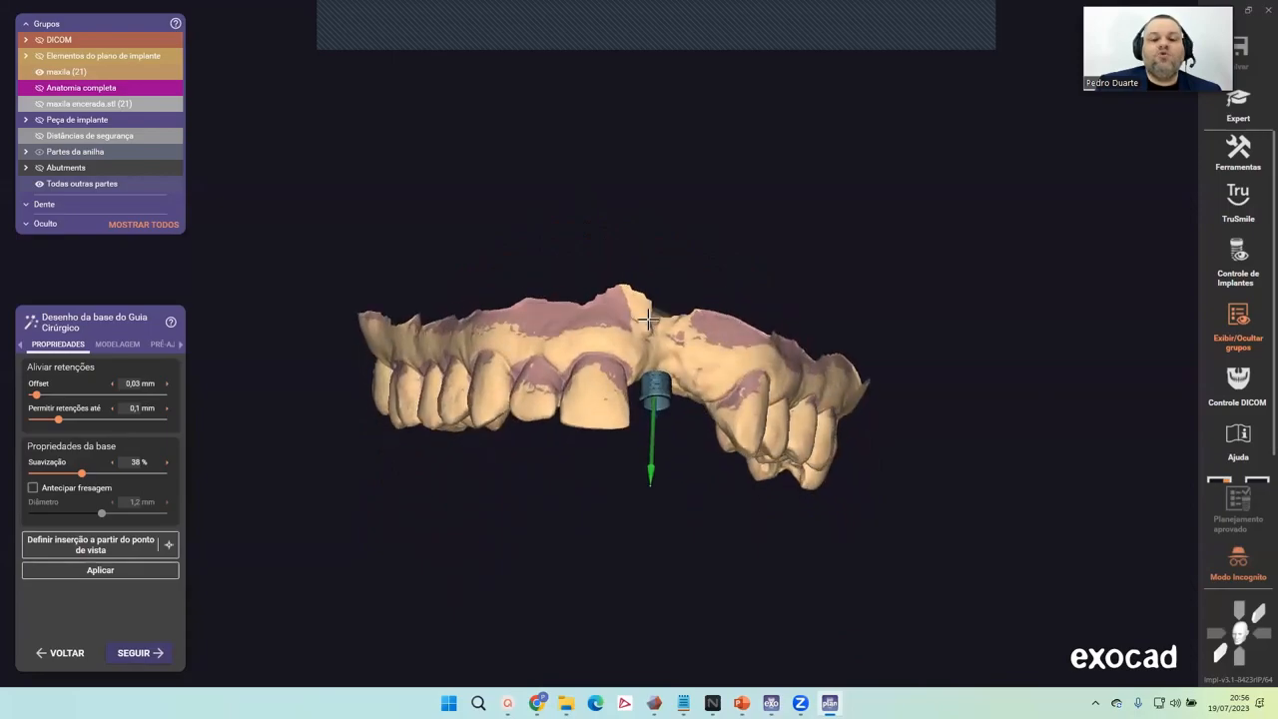
right_click_drag(587, 365, 585, 379)
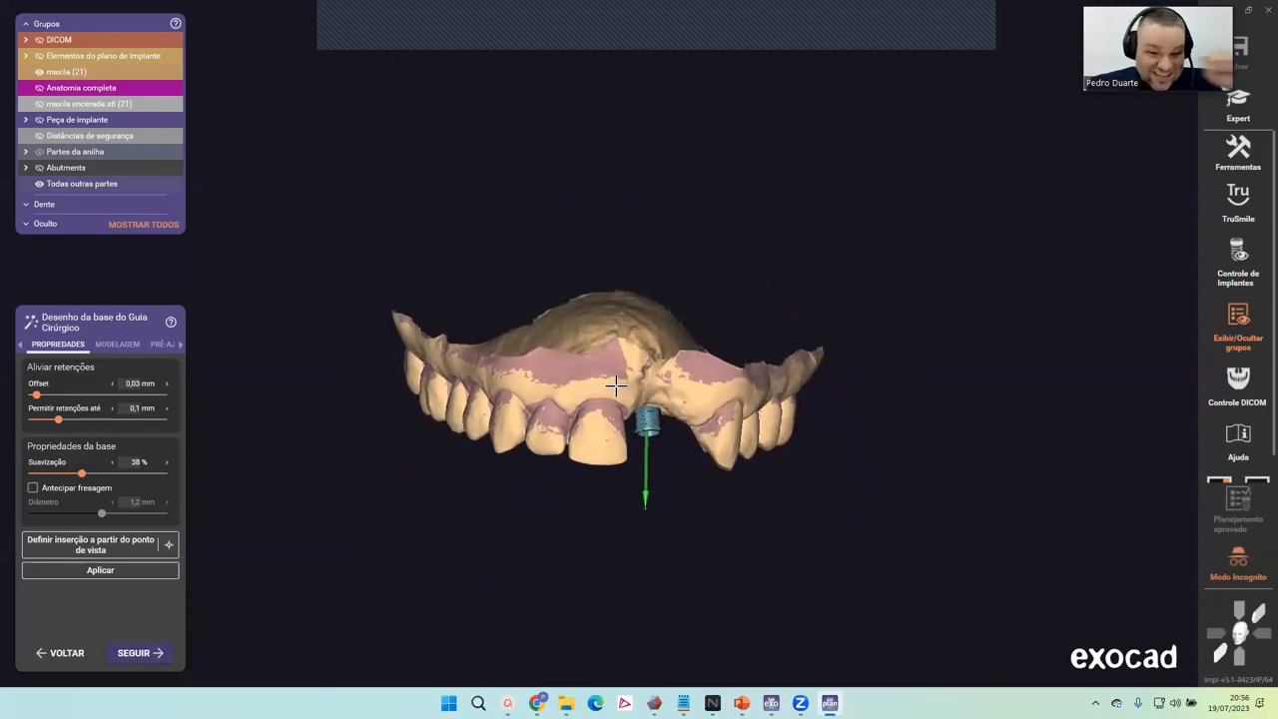
right_click_drag(617, 385, 617, 385)
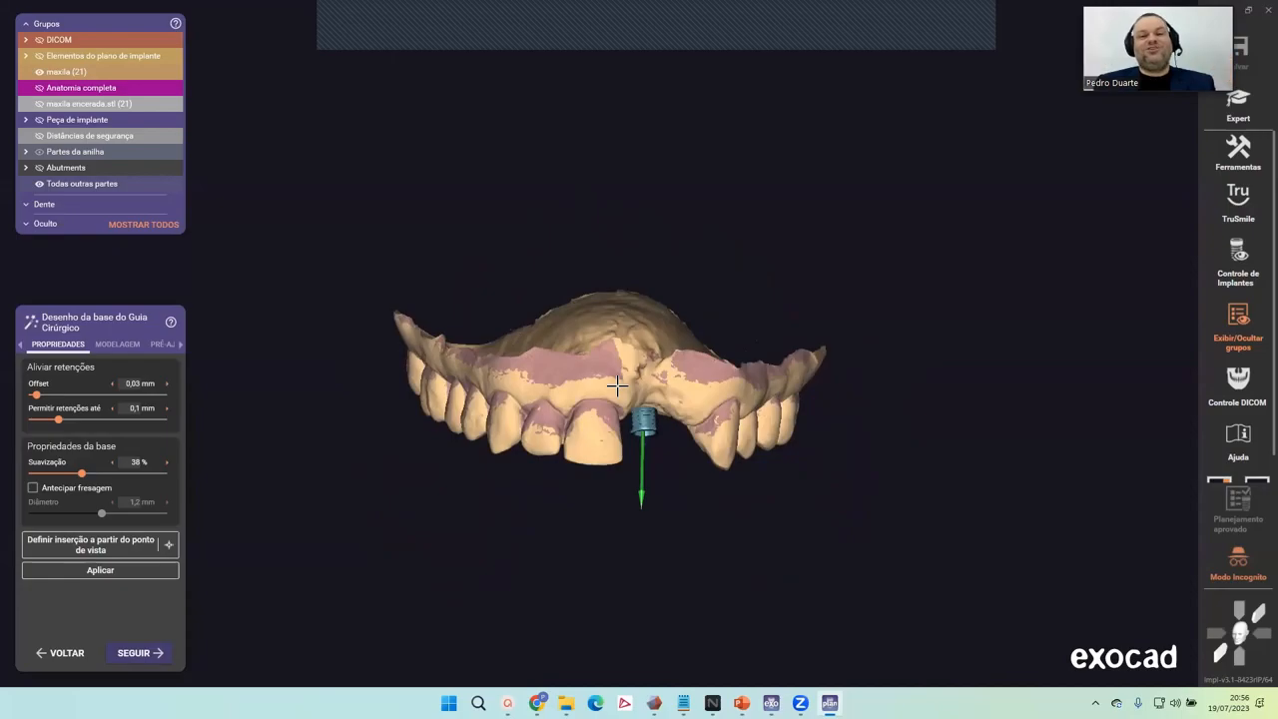
right_click_drag(665, 388, 663, 348)
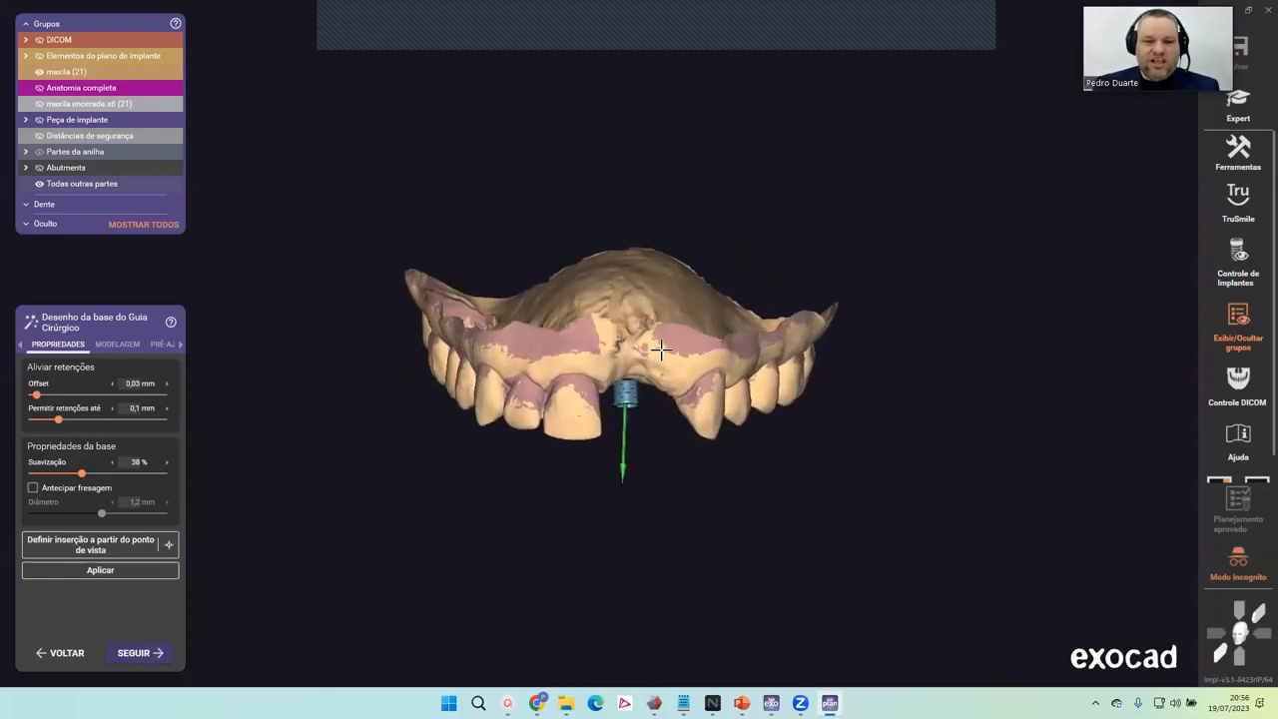
Compute the surgical guide base from the occlusal insertion direction with the preset undercut and smoothing values.
right_click_drag(603, 474, 606, 469)
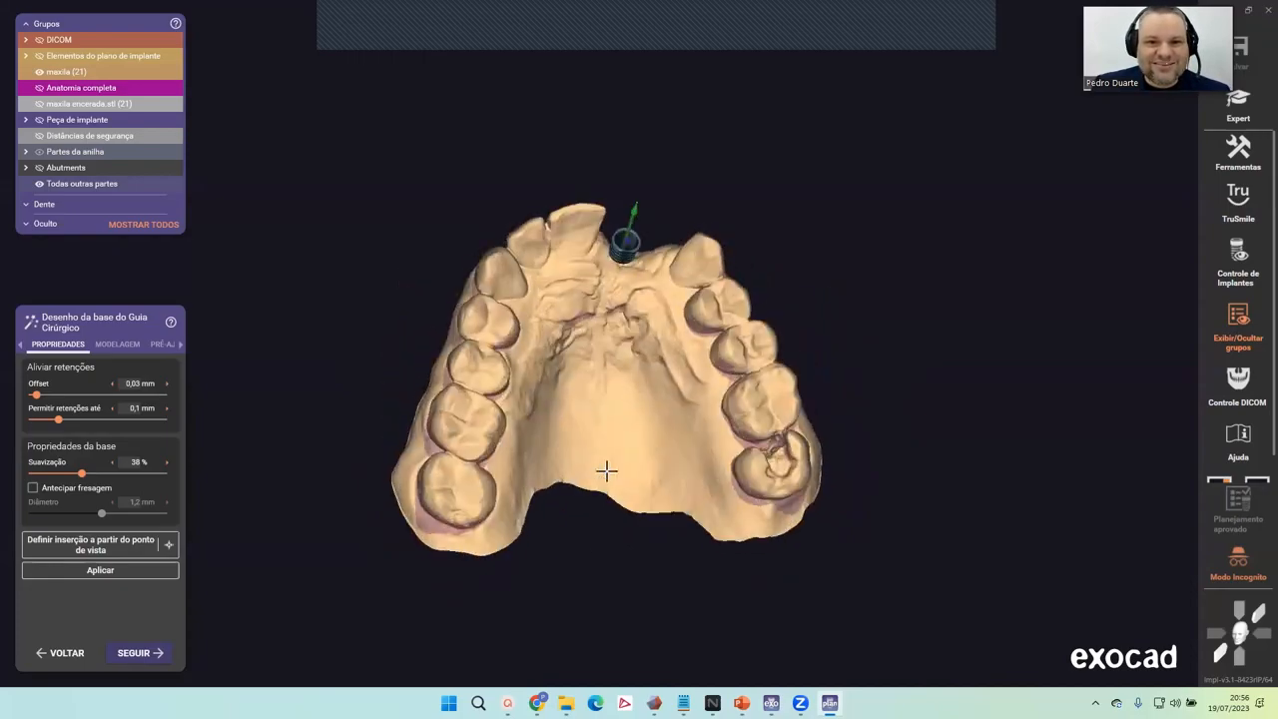
left_click(100, 570)
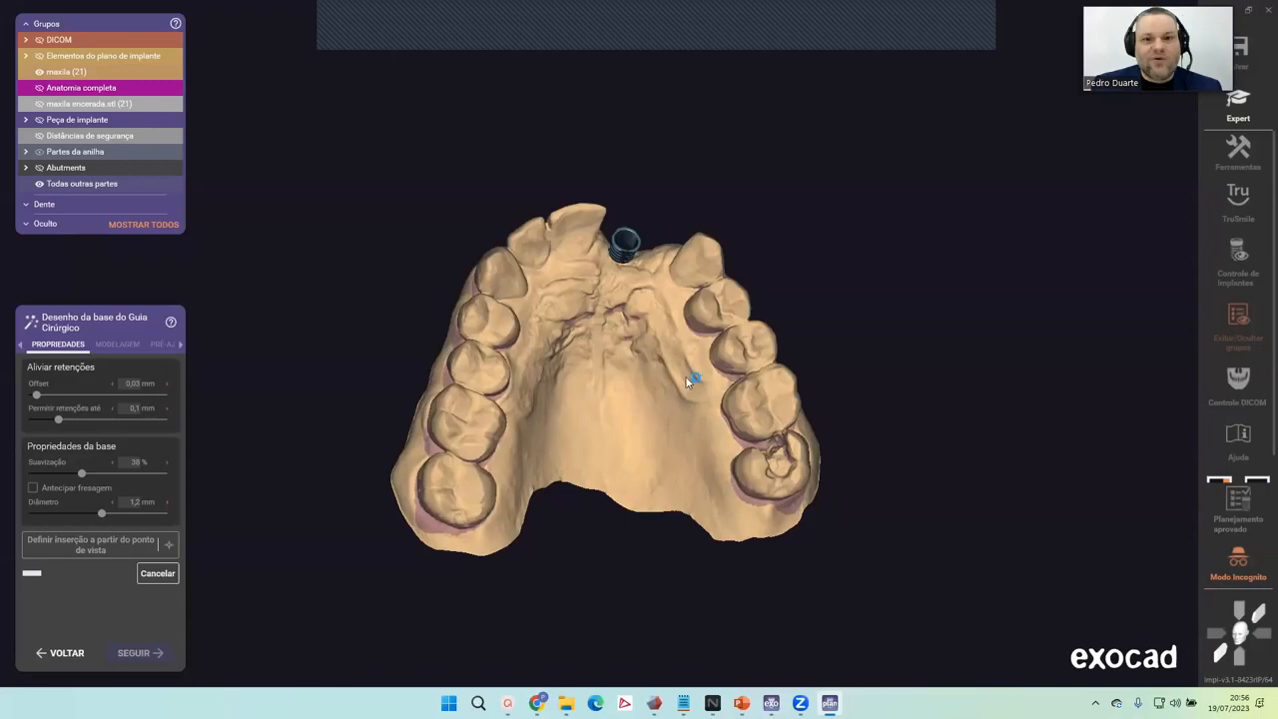
right_click_drag(687, 380, 689, 398)
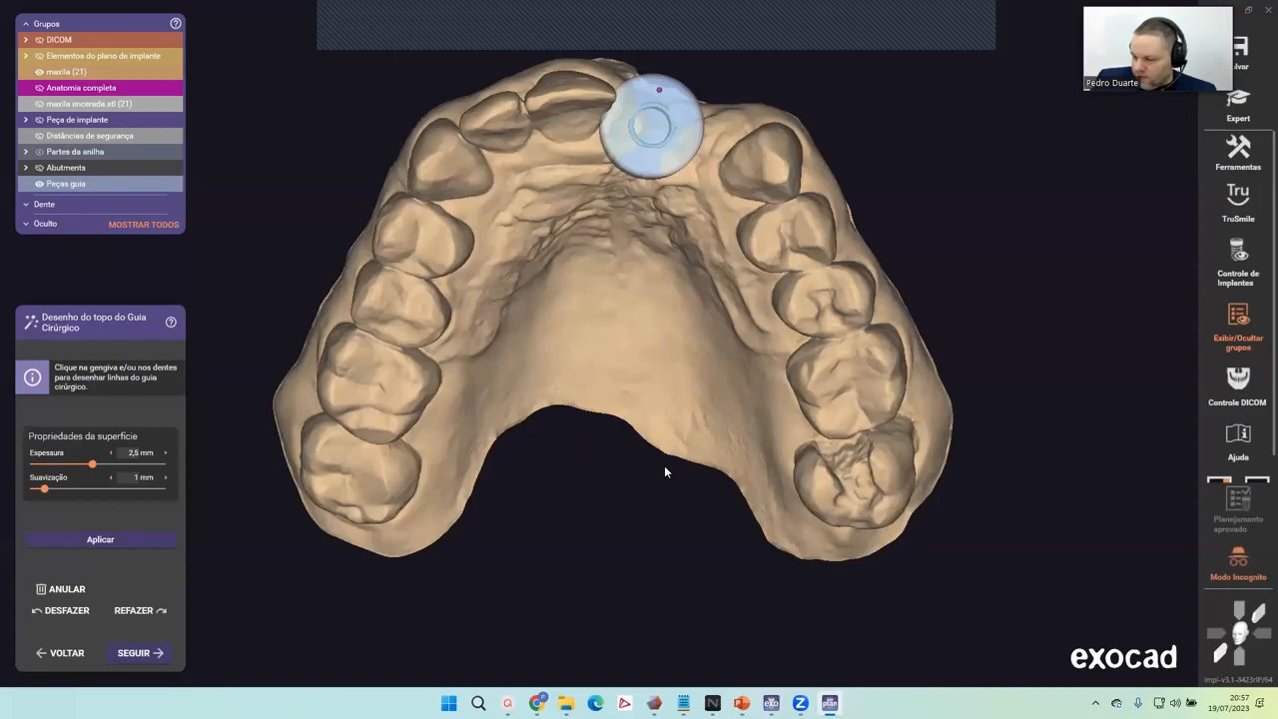
Inspect the computed guide base at 100% opacity, and reduce the guide parts' opacity to 19% to expose the scanned teeth.
scroll(612, 407, "down", 3)
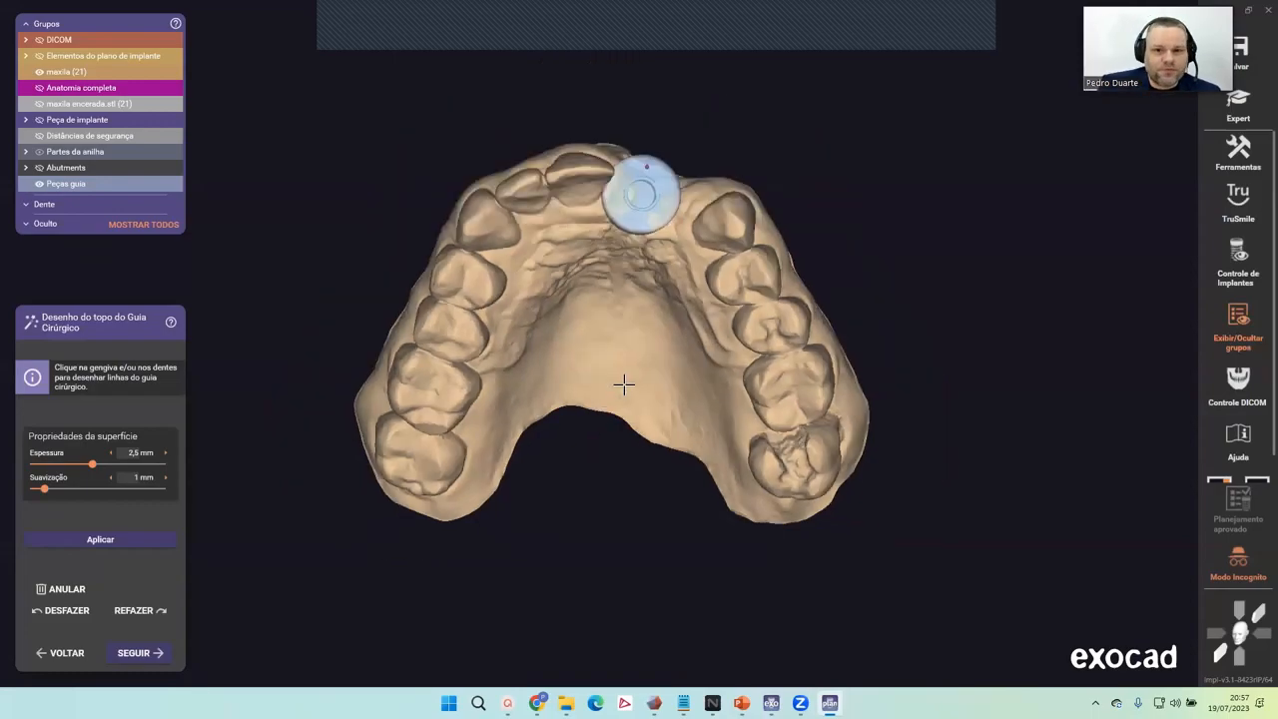
right_click_drag(622, 384, 624, 376)
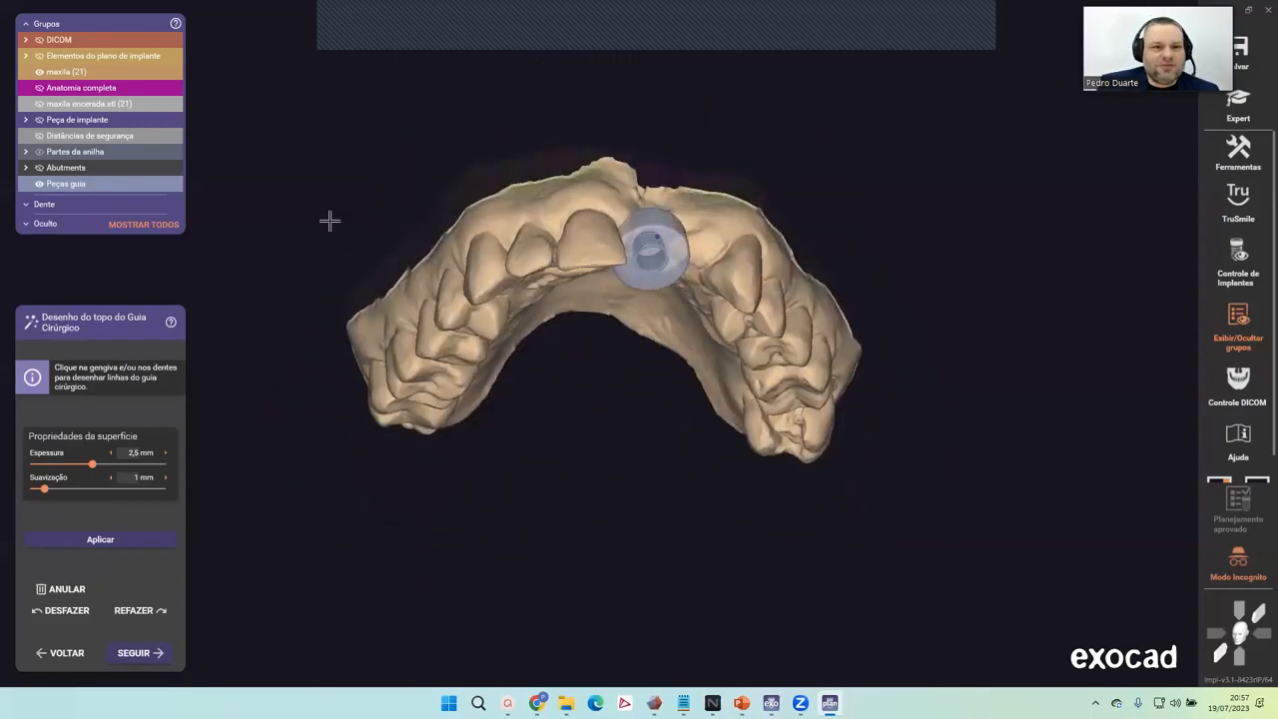
left_click_drag(104, 186, 182, 186)
right_click_drag(559, 328, 584, 332)
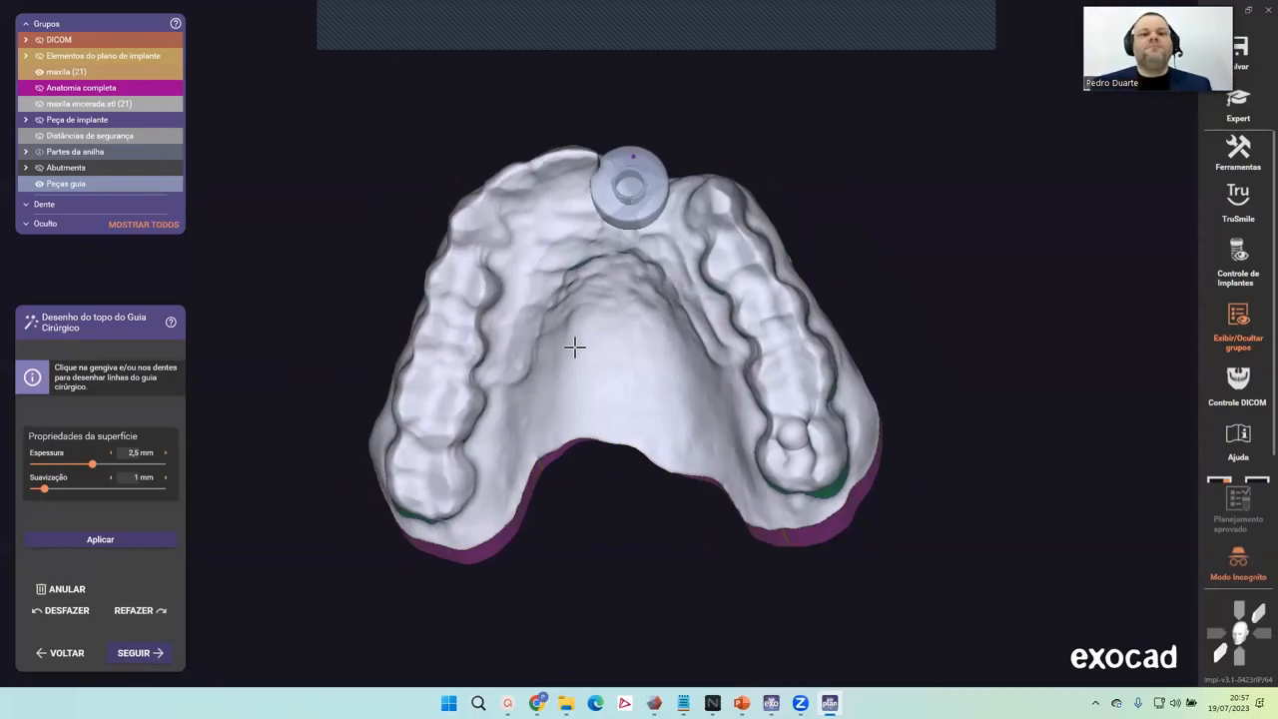
right_click_drag(574, 347, 639, 296)
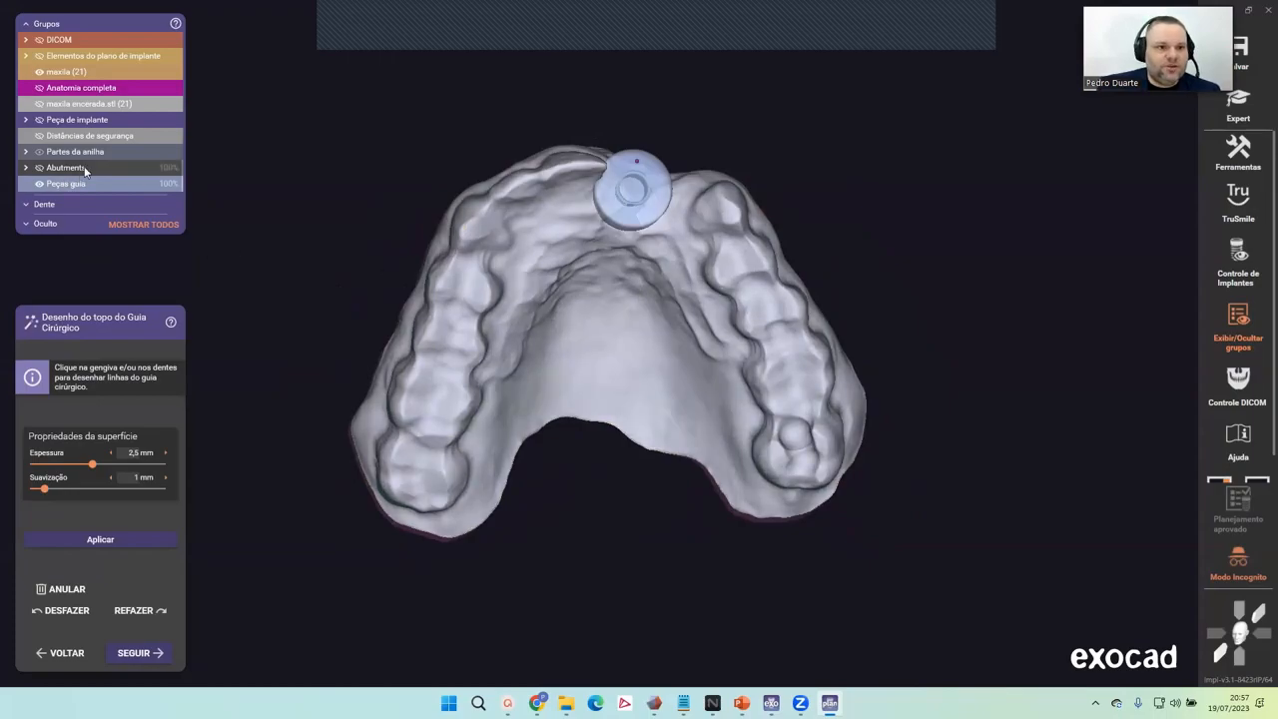
left_click_drag(97, 184, 47, 184)
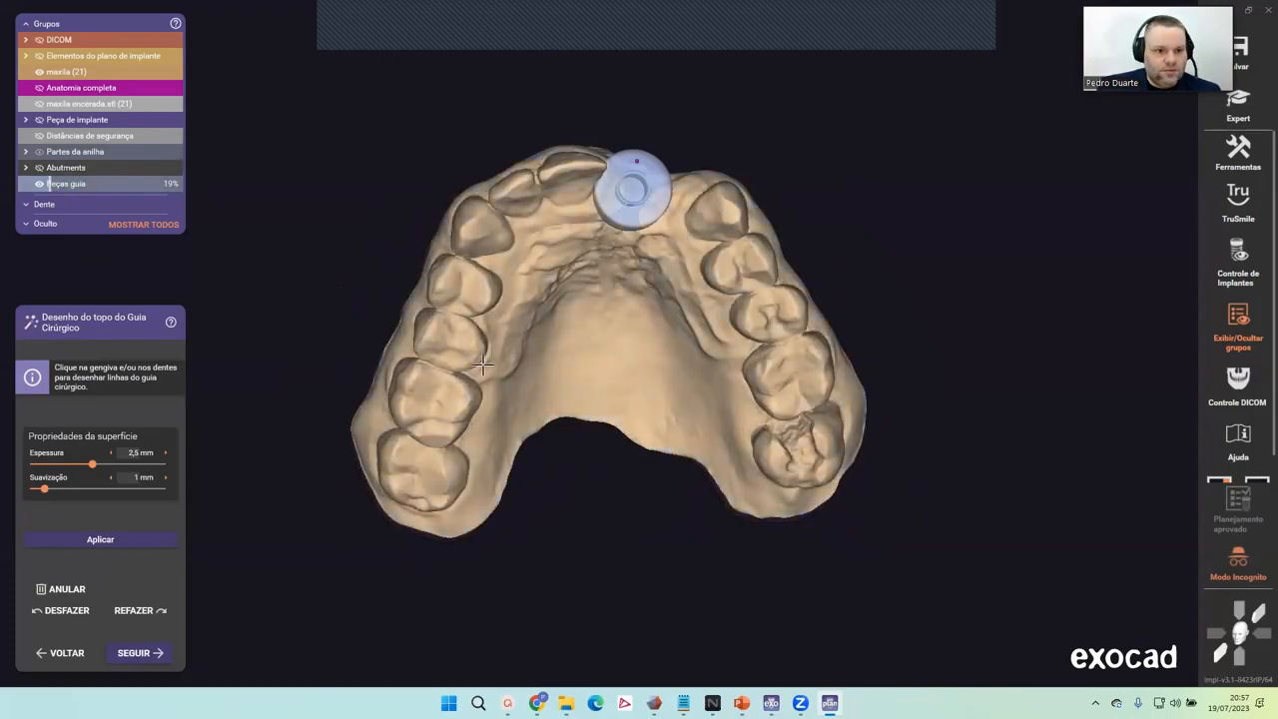
Start the guide outline palatal to the right second premolar and first molar, cross between them and follow the buccal gingiva past the tooth 21 sleeve.
right_click_drag(525, 369, 518, 366)
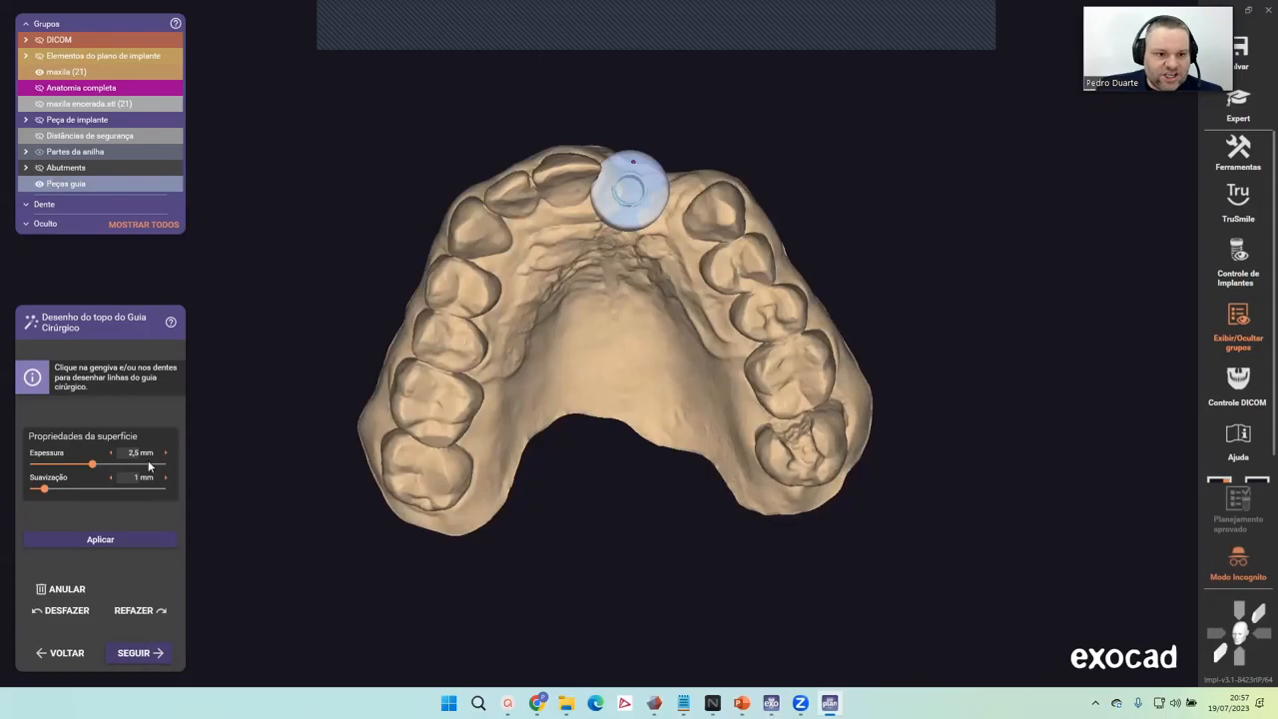
scroll(619, 301, "up", 3)
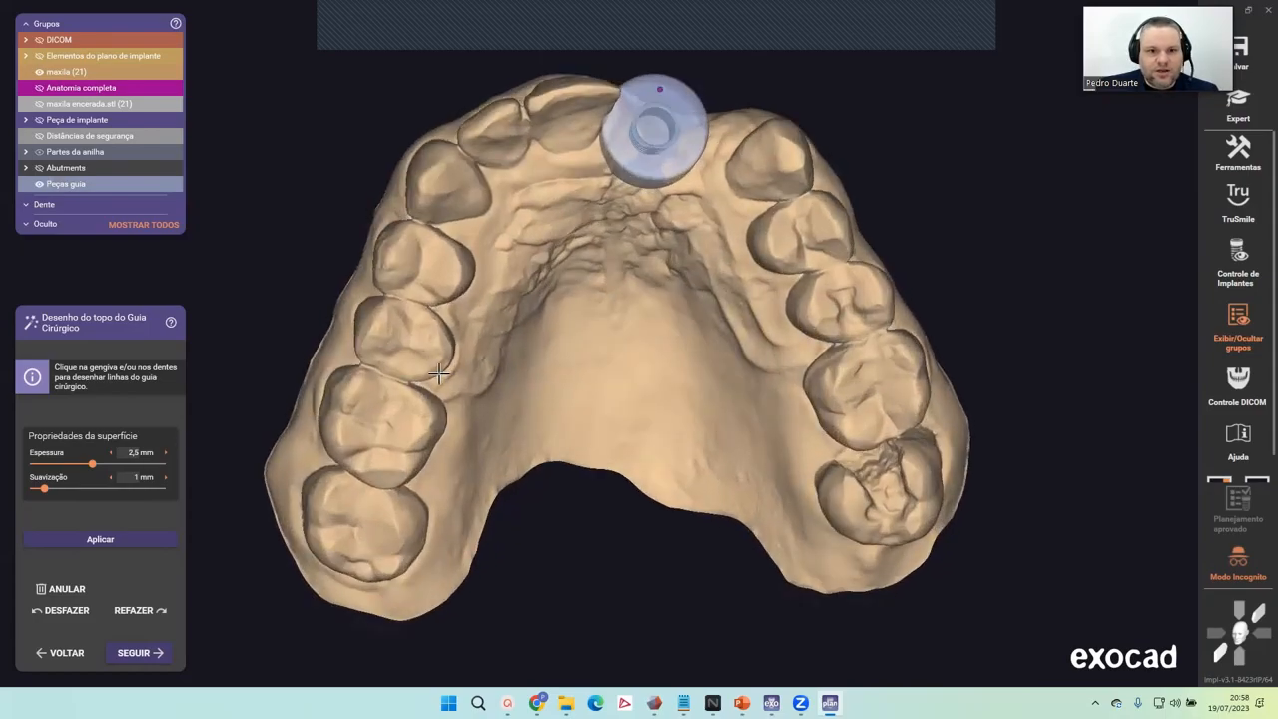
right_click_drag(442, 378, 460, 394)
left_click(400, 377)
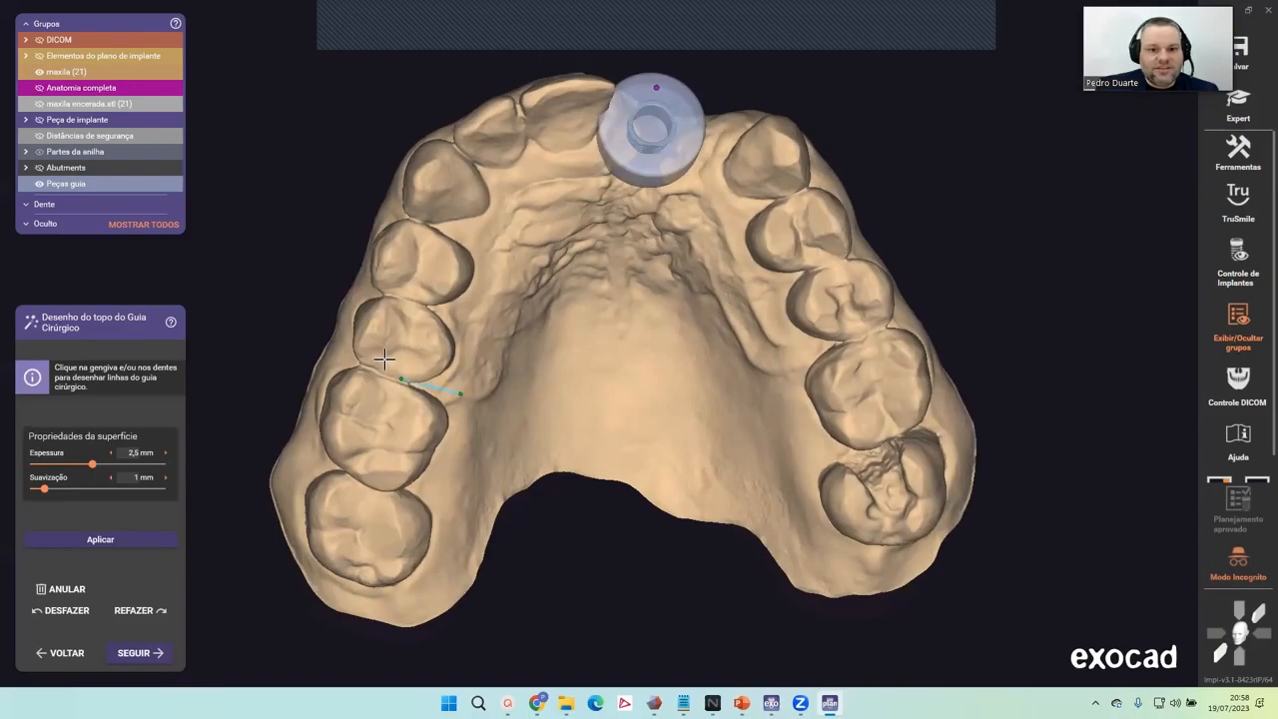
right_click_drag(385, 359, 390, 306)
right_click_drag(447, 270, 466, 277)
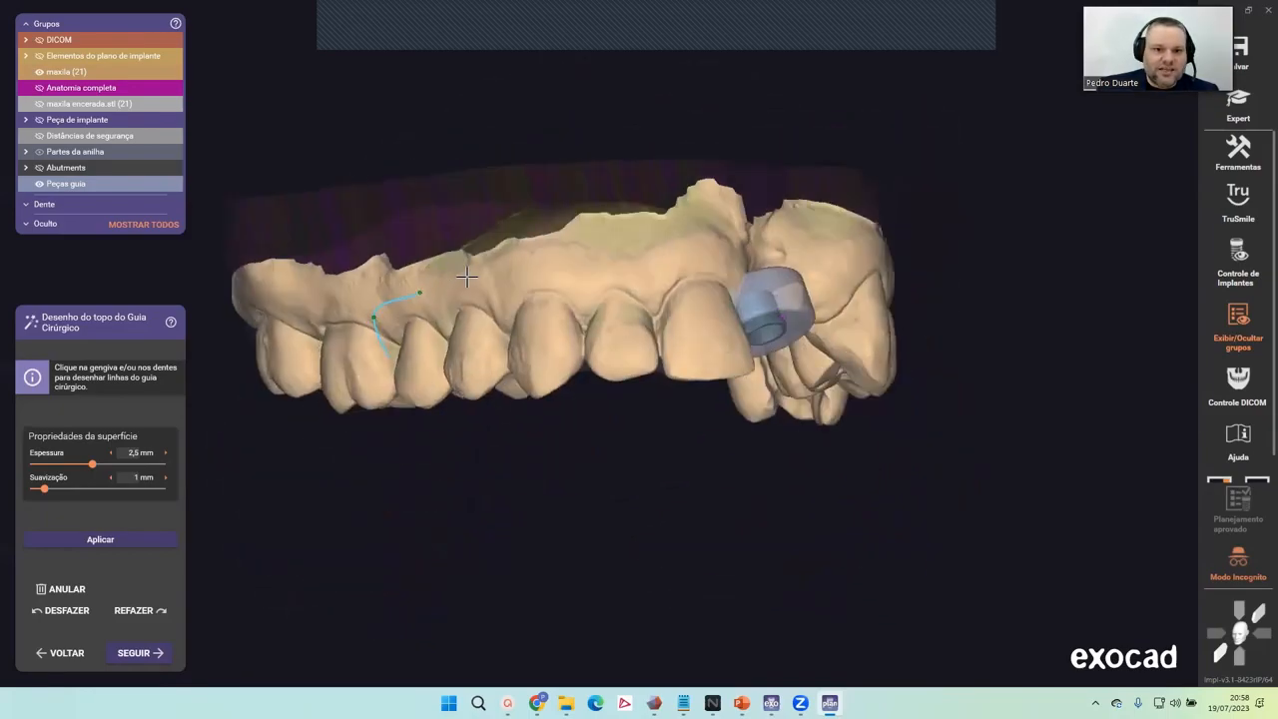
mouse_move(576, 257)
right_mouse_down()
mouse_move(530, 263)
mouse_move(577, 259)
right_mouse_up()
left_click(591, 261)
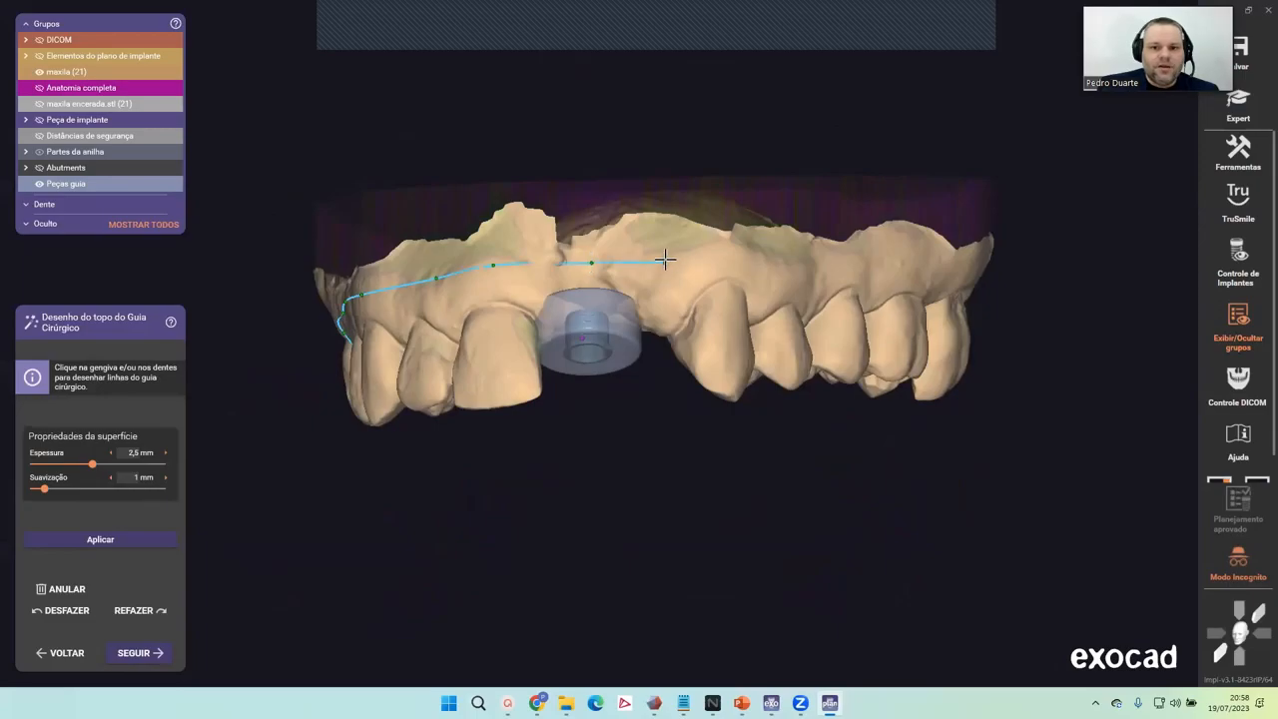
right_click_drag(665, 259, 610, 283)
left_click(681, 277)
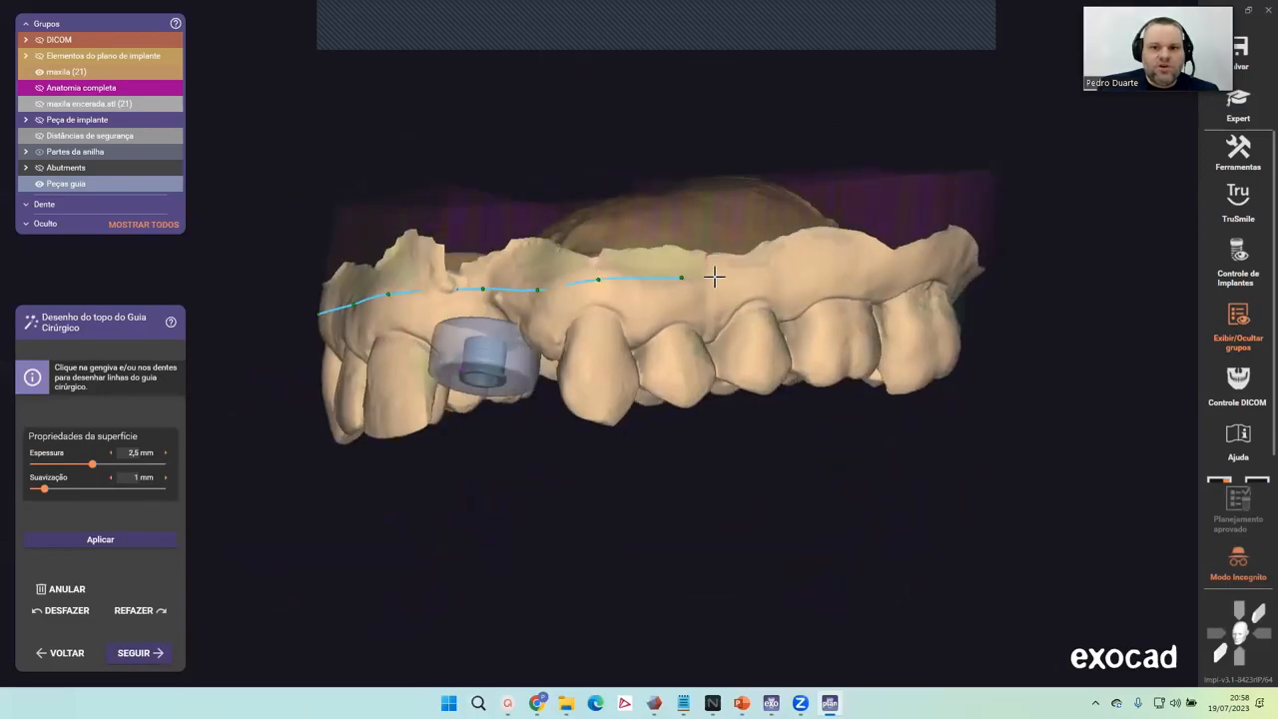
Bring the outline between the left second premolar and first molar, and continue it along the palatal gingiva to the tooth 21 sleeve.
right_click_drag(793, 285, 846, 427)
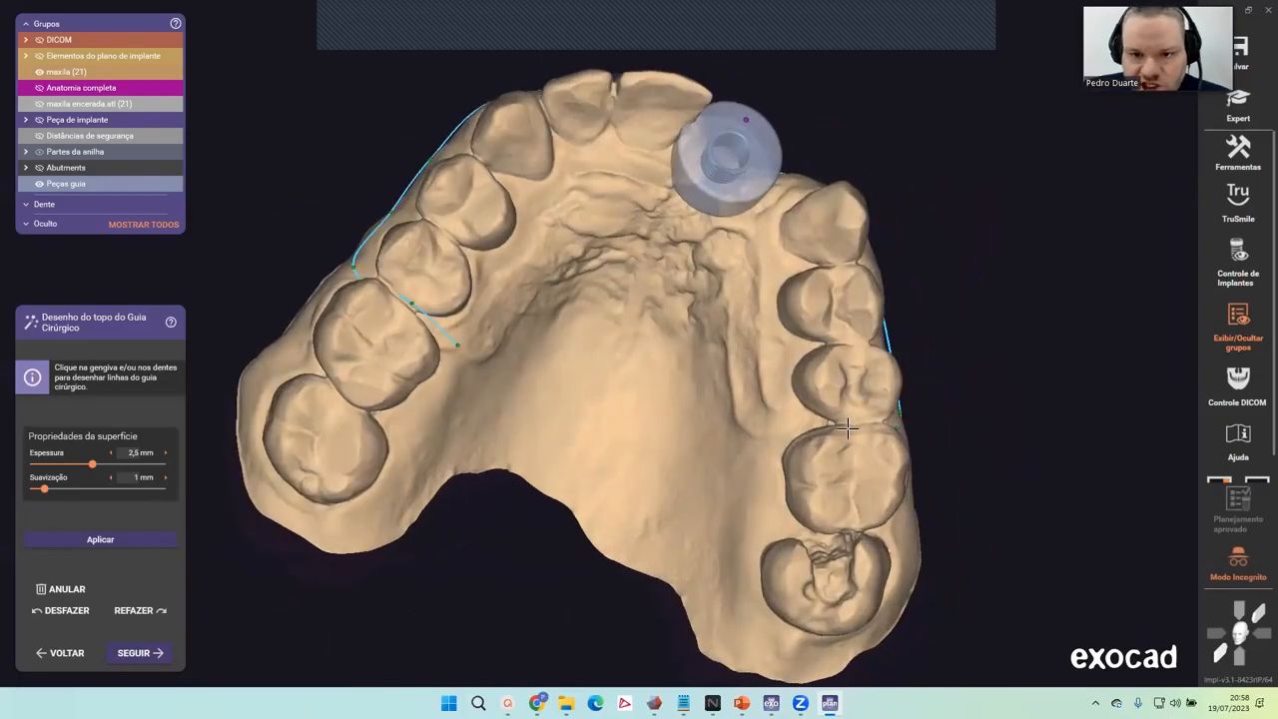
left_click(762, 427)
right_click_drag(762, 426, 733, 393)
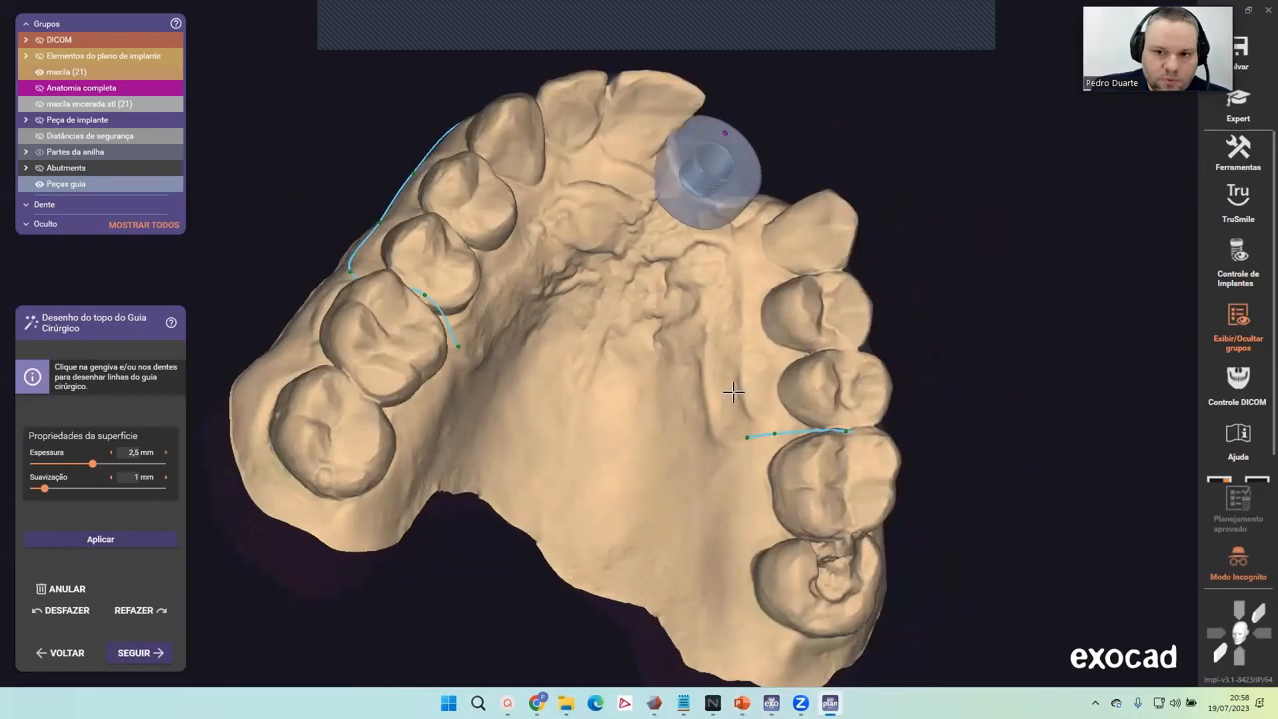
left_click(733, 316)
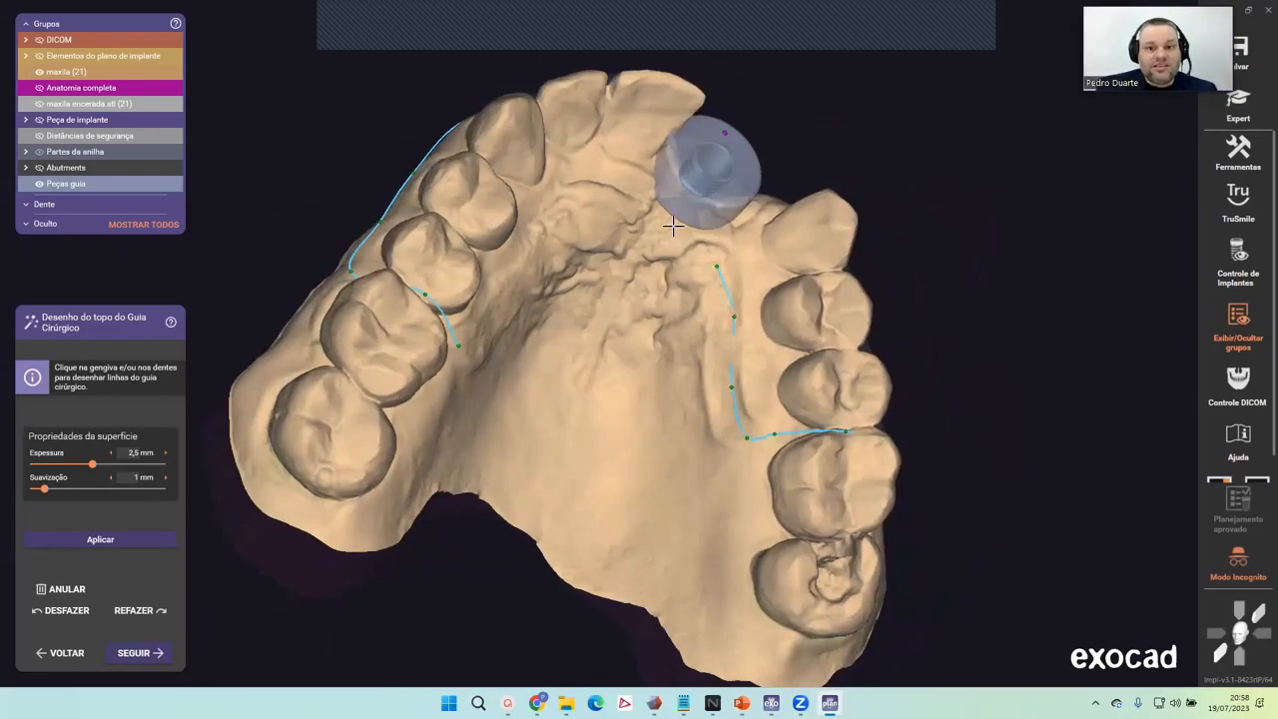
mouse_move(700, 274)
right_mouse_down()
mouse_move(656, 257)
mouse_move(699, 272)
right_mouse_up()
right_click_drag(572, 227, 573, 212)
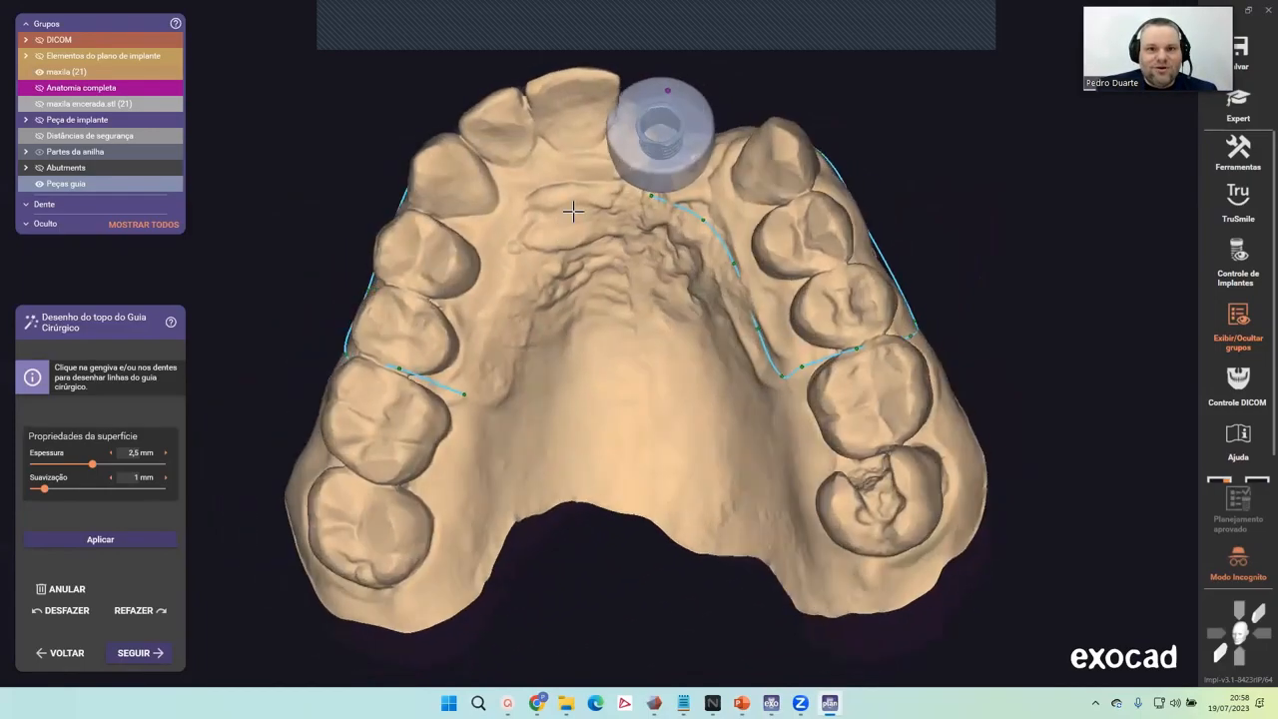
Continue the outline along the palatal side of the patient's right teeth and close it at its starting point.
left_click(534, 218)
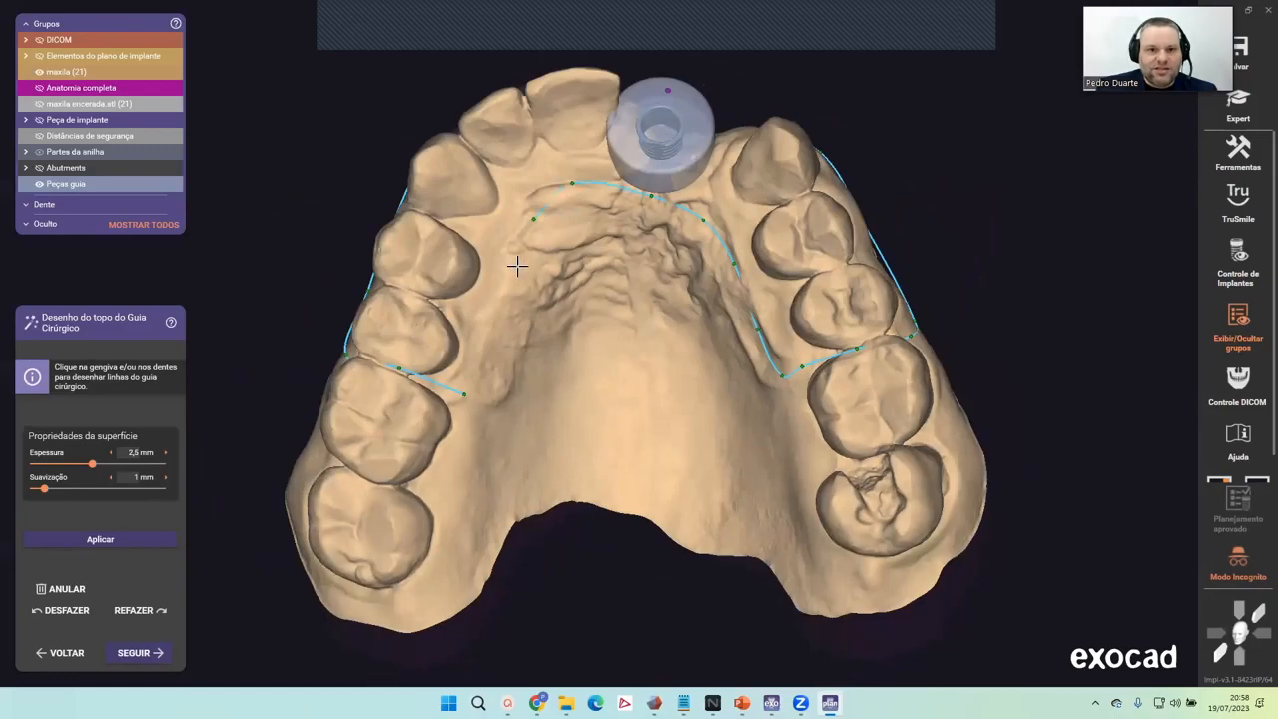
left_click(484, 334)
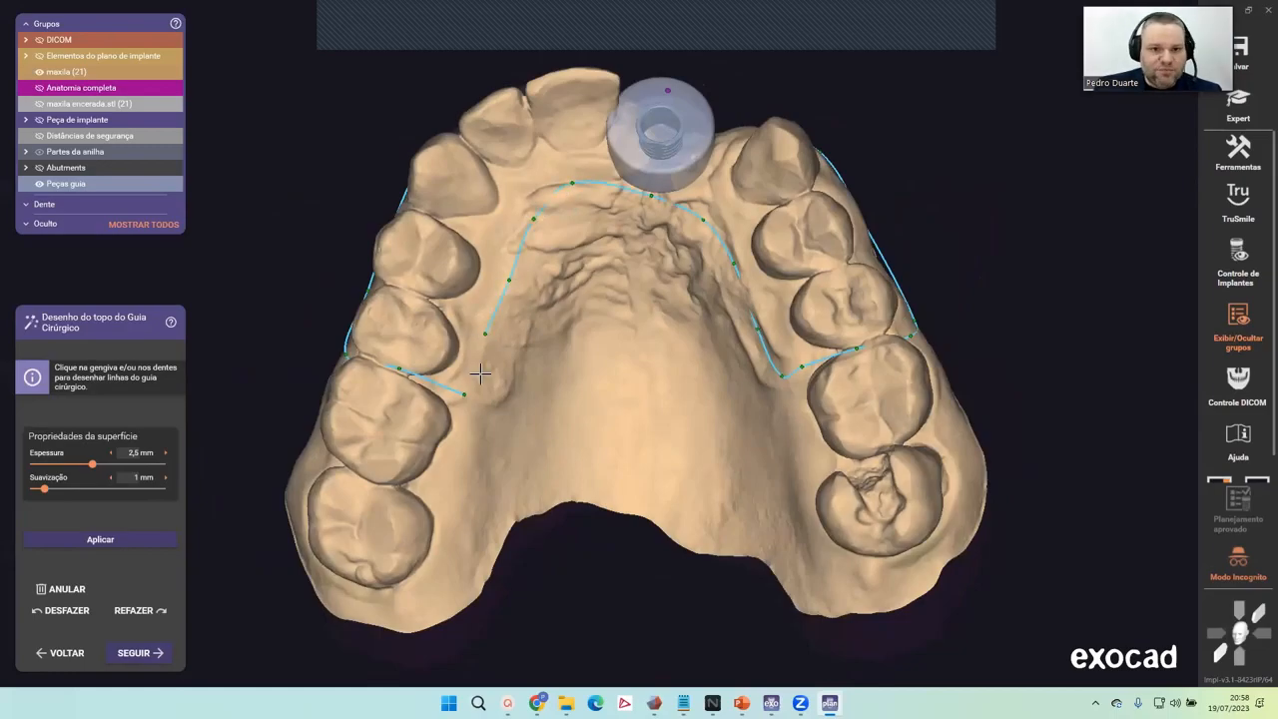
scroll(476, 372, "up", 3)
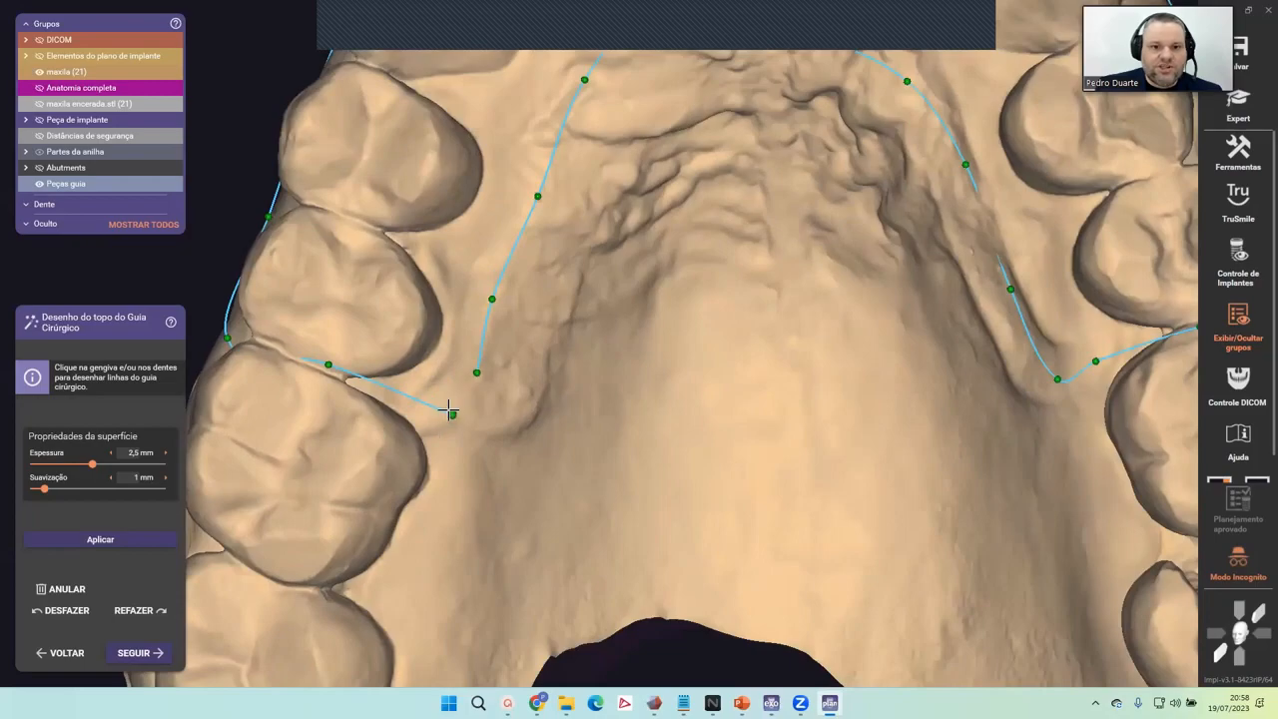
left_click(449, 413)
Check the closed guide outline around the teeth and the tooth 21 sleeve from occlusal and surrounding views.
scroll(717, 362, "down", 5)
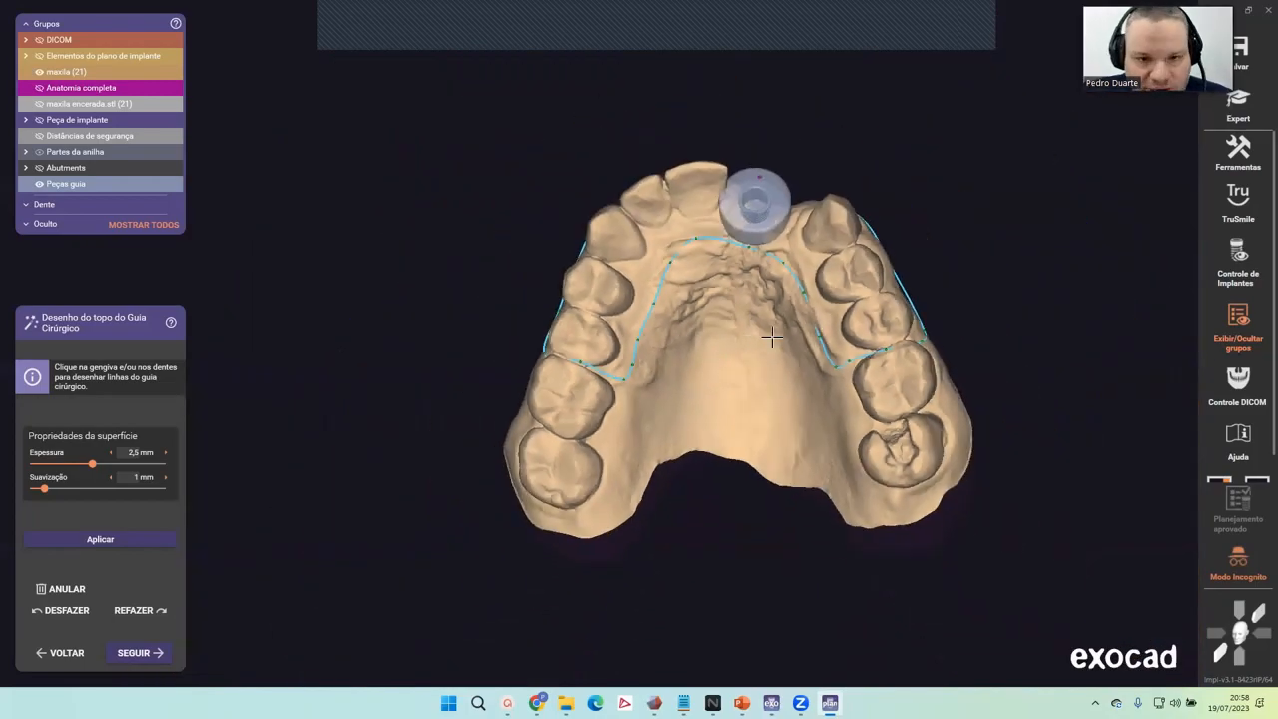
middle_click_drag(769, 370, 721, 396)
scroll(609, 251, "up", 4)
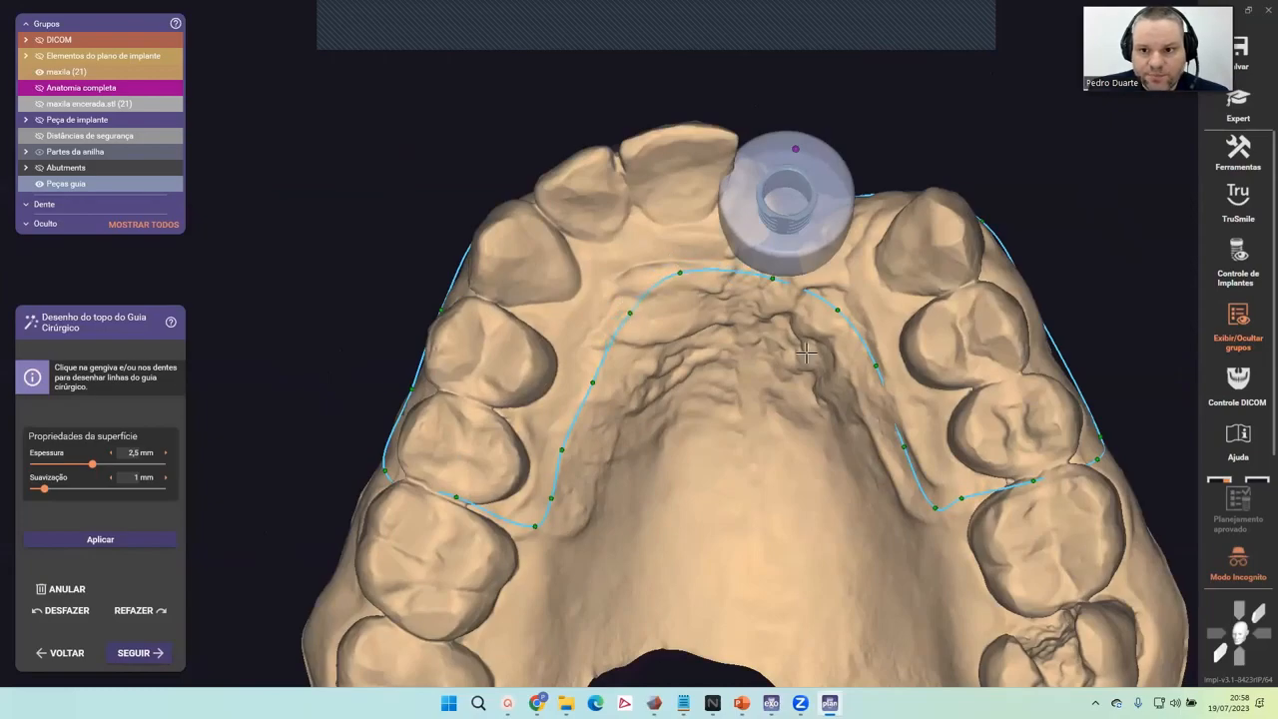
scroll(805, 351, "down", 5)
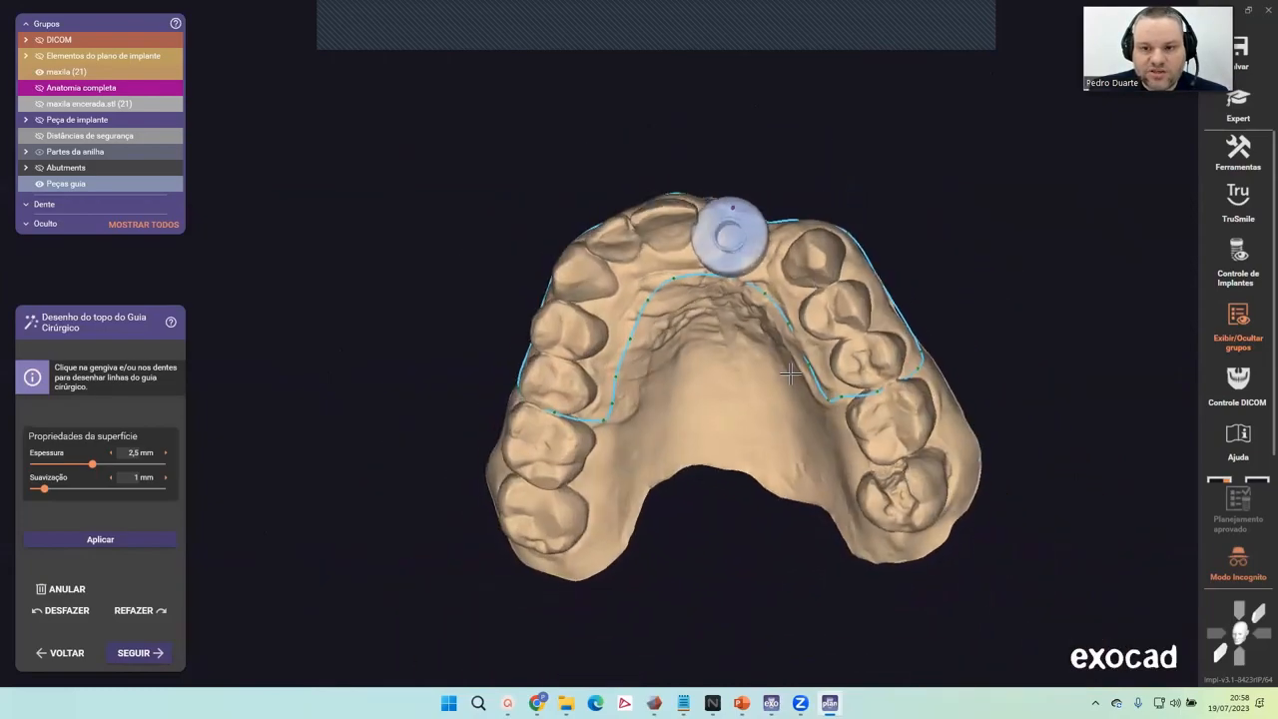
right_click_drag(790, 374, 813, 380)
right_click_drag(733, 381, 733, 382)
right_click_drag(718, 293, 595, 381)
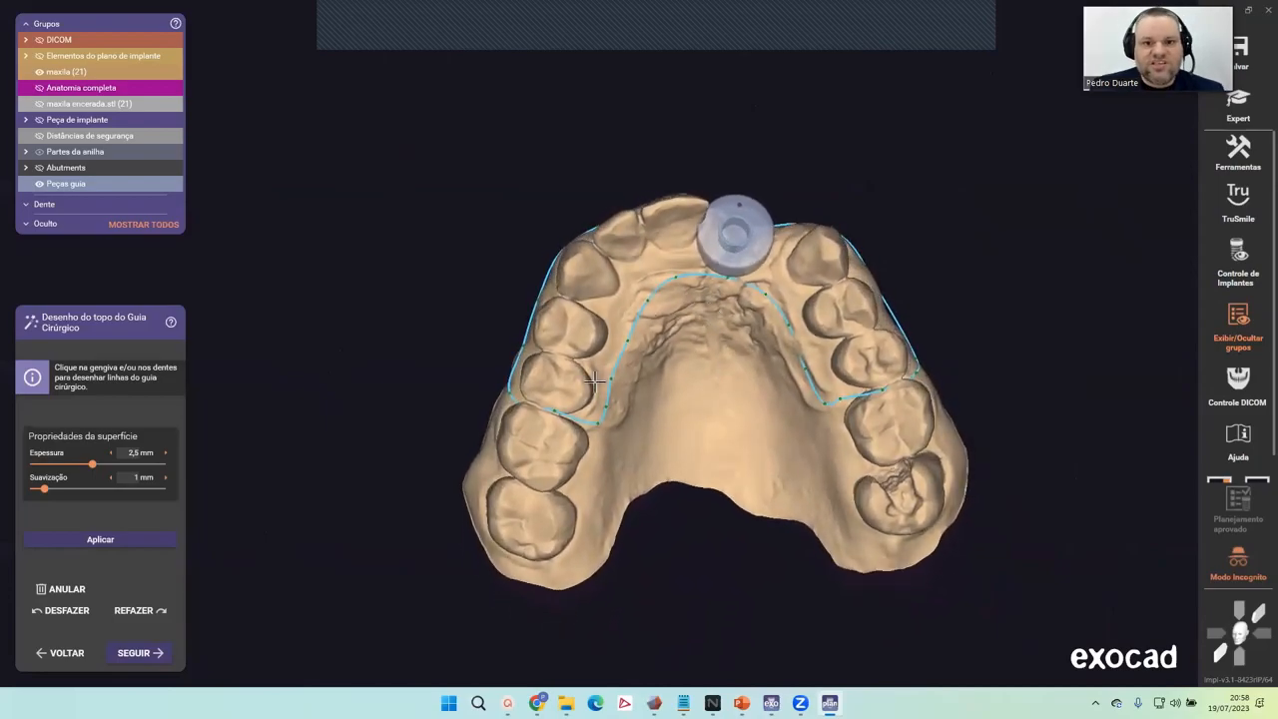
right_click_drag(761, 386, 733, 421)
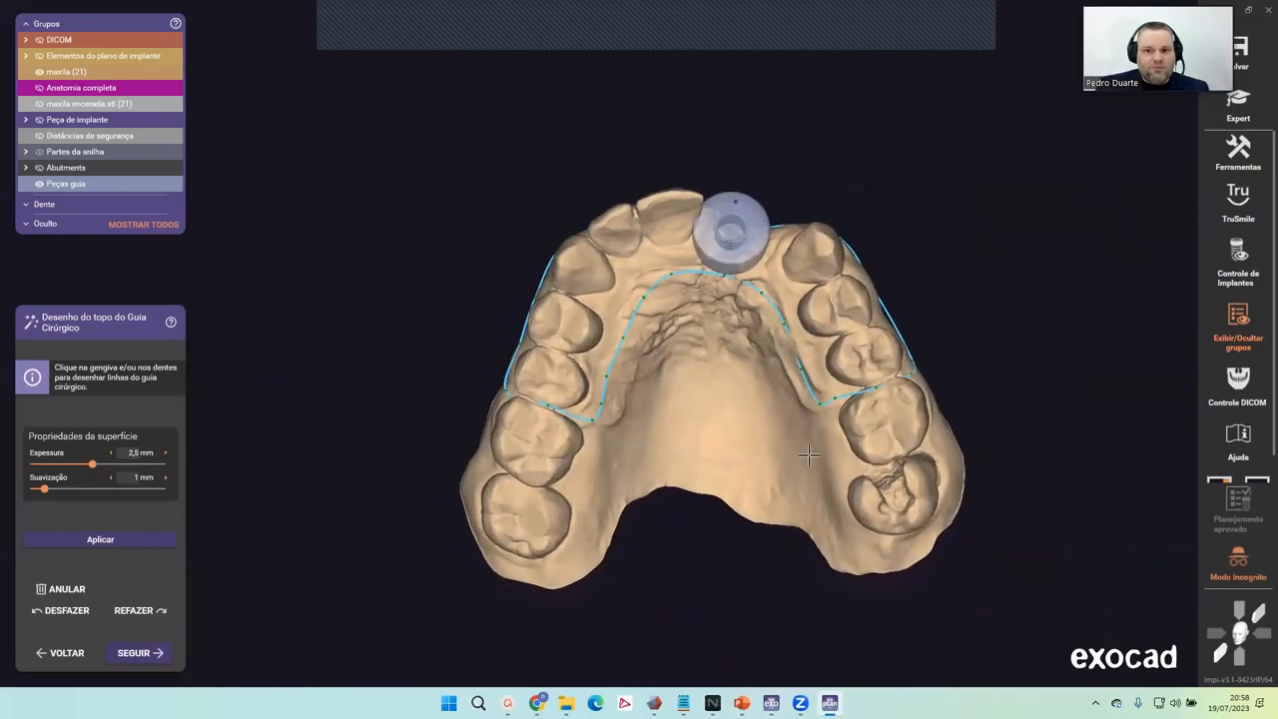
right_click_drag(809, 455, 507, 463)
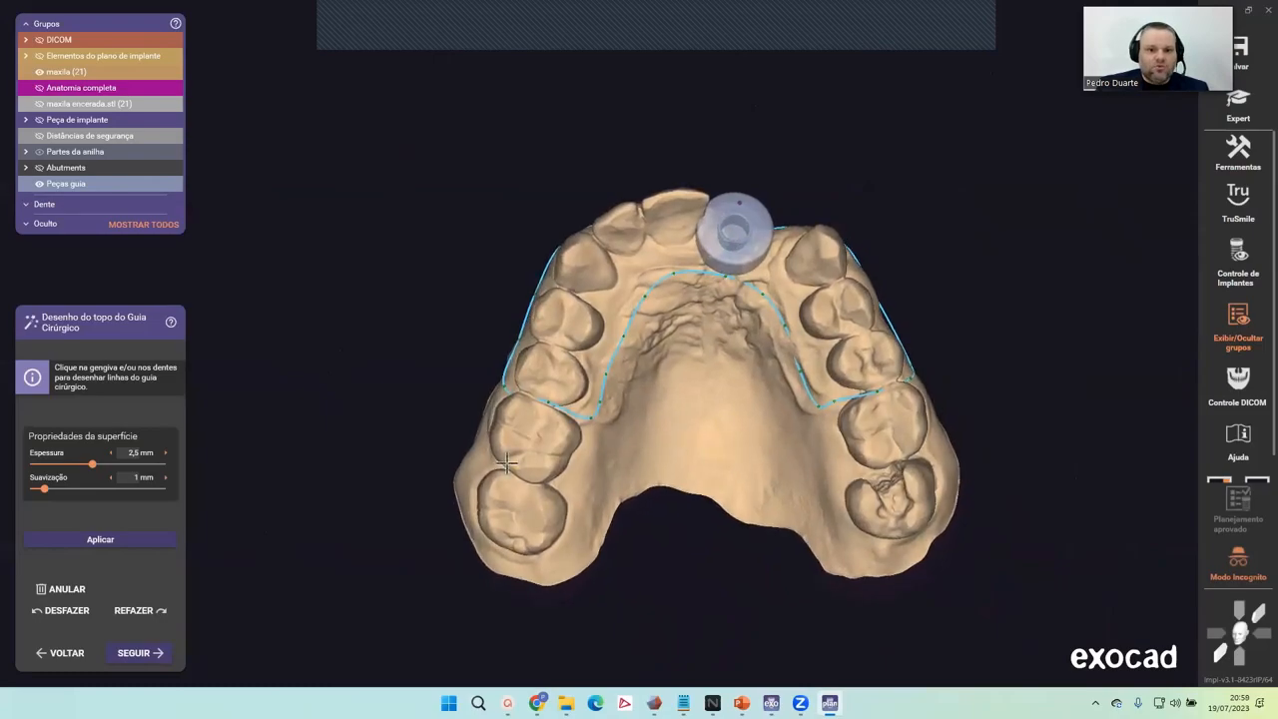
right_click_drag(690, 440, 890, 419)
right_click_drag(696, 497, 696, 497)
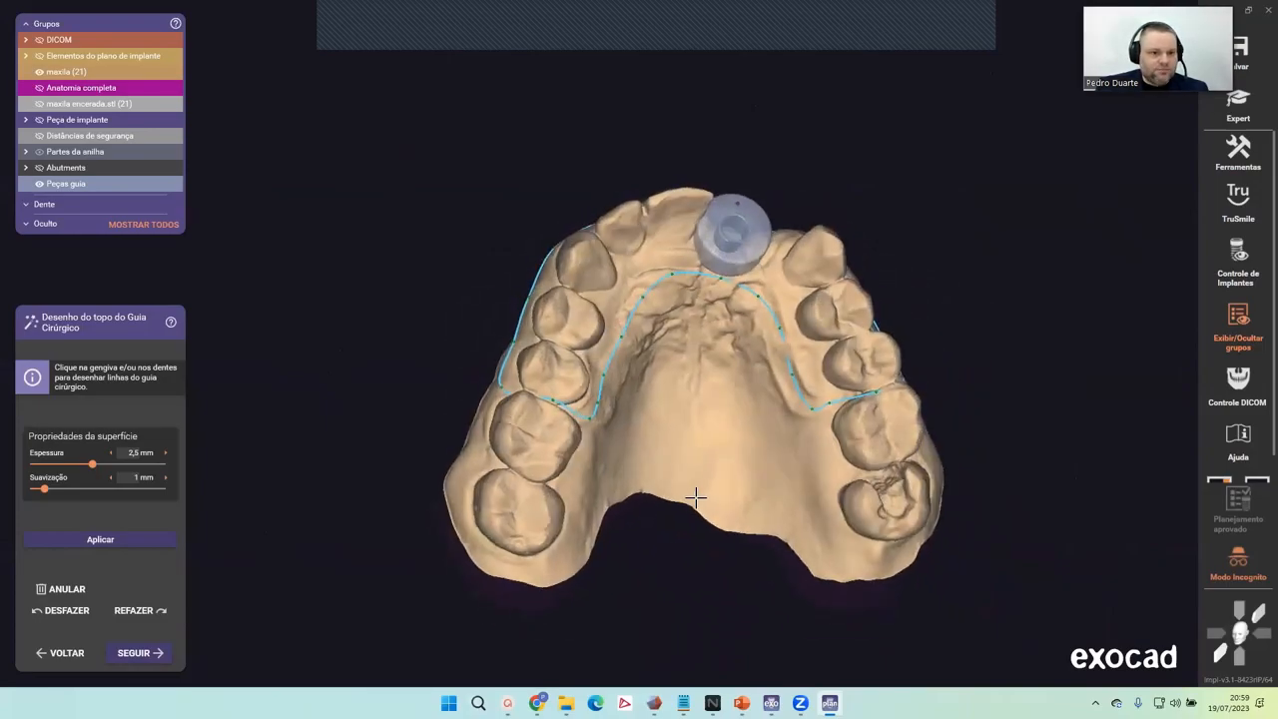
Generate the guide top with 2.5 mm thickness and 1 mm smoothing, and proceed to the guide attachments.
left_click(153, 655)
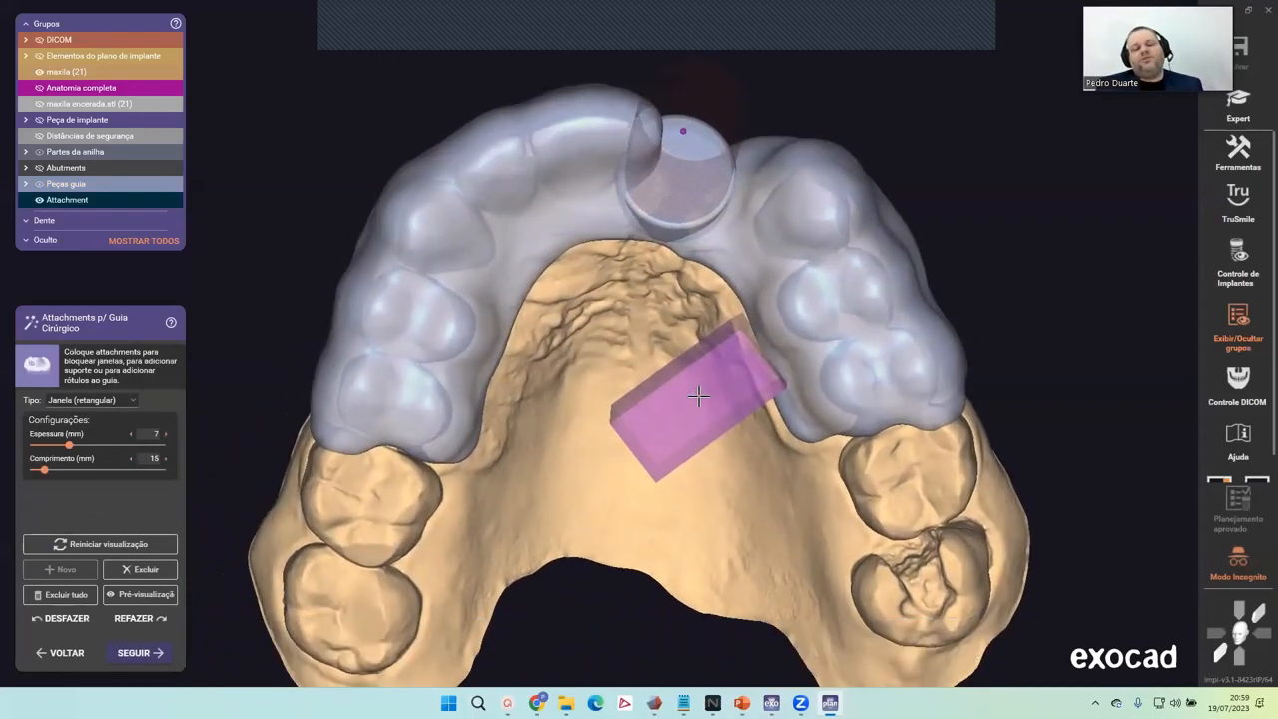
scroll(687, 431, "down", 3)
right_click_drag(688, 430, 650, 398)
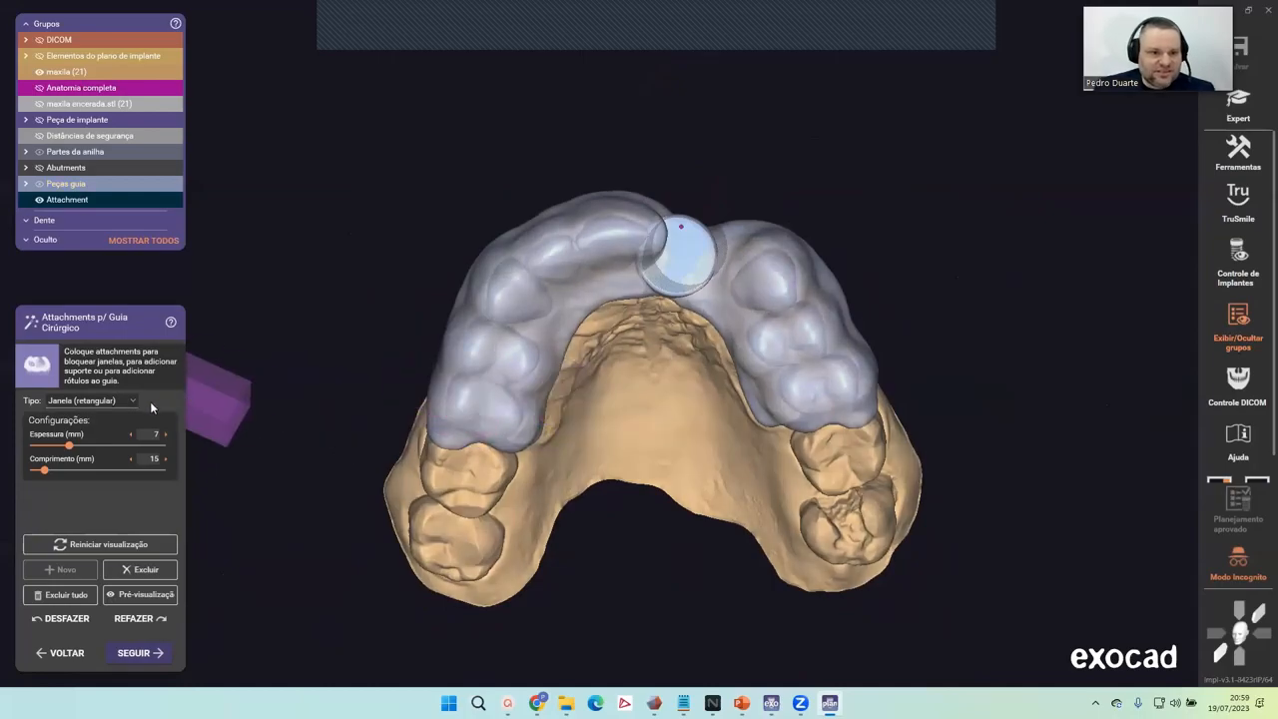
Place a rectangular window attachment across the guide at tooth 11, beside the tooth 21 sleeve.
left_click(132, 401)
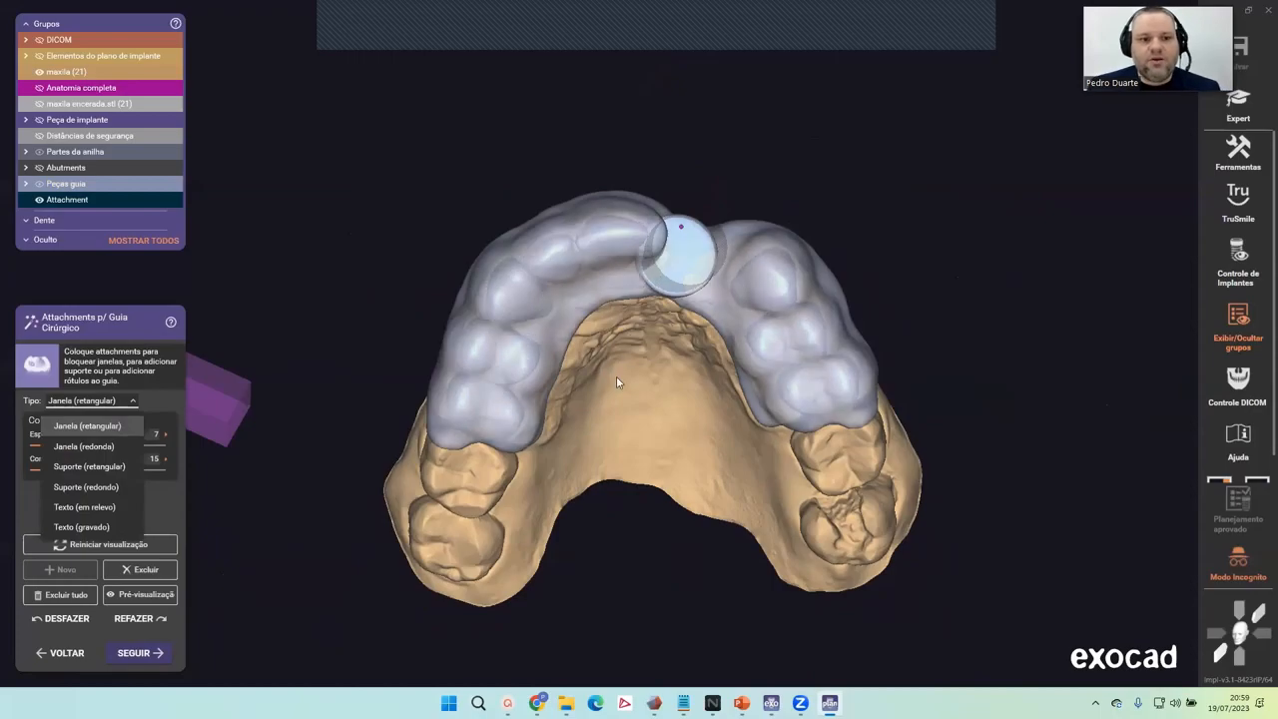
left_click(88, 427)
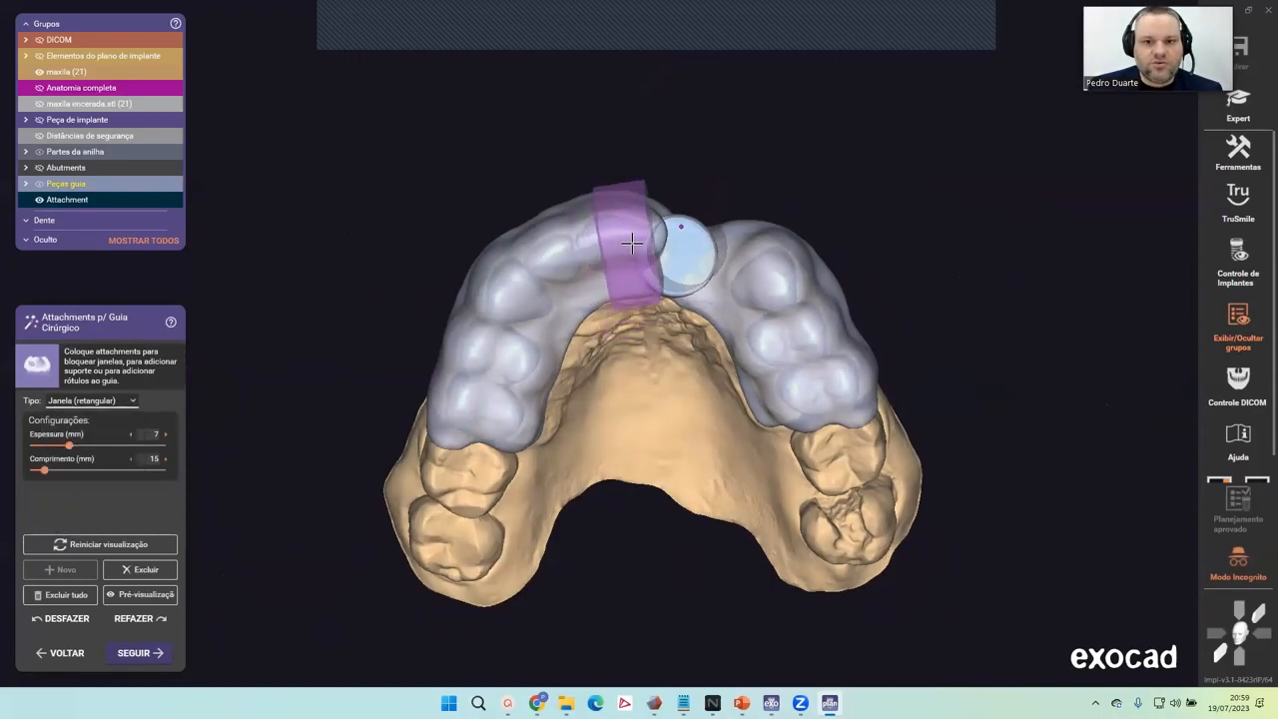
left_click(642, 243)
right_click_drag(662, 338, 654, 295)
left_click_drag(647, 290, 639, 299)
Widen the tooth 11 window to 9.91 mm, about 17.64 mm long, and align it over the incisal edge beside the tooth 21 sleeve.
left_click_drag(68, 445, 90, 446)
right_click_drag(510, 249, 640, 314)
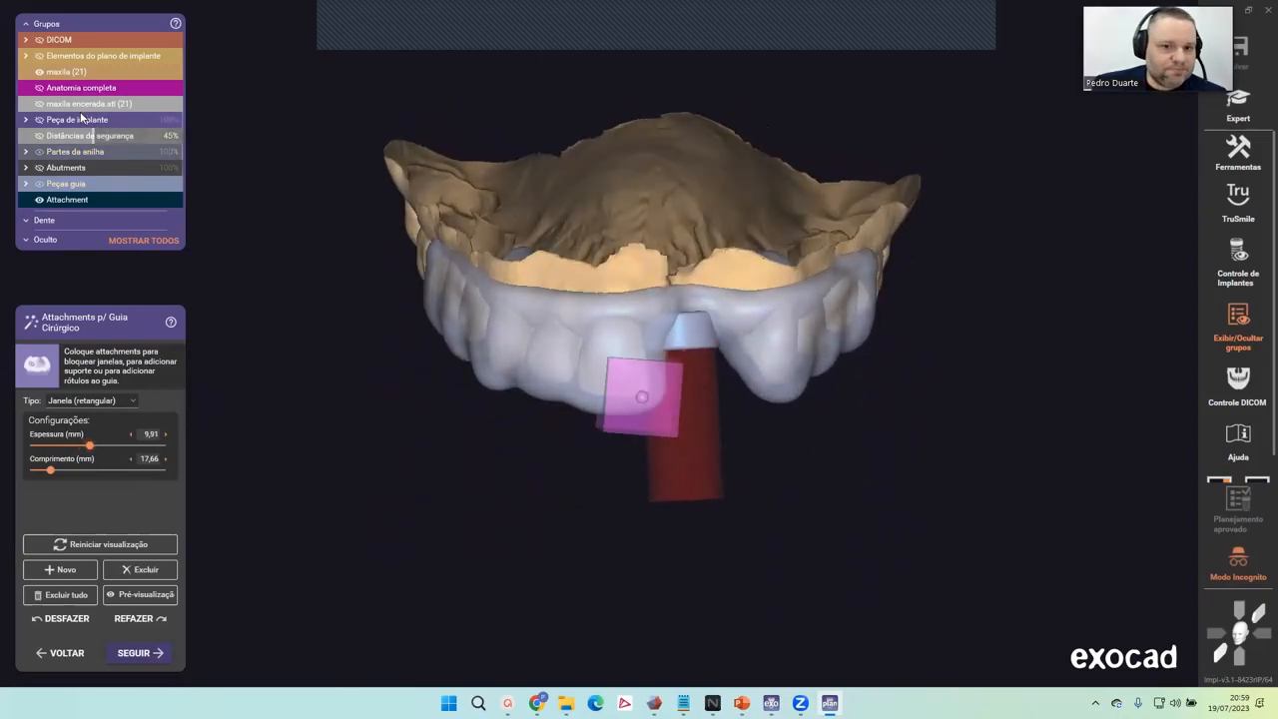
mouse_move(662, 371)
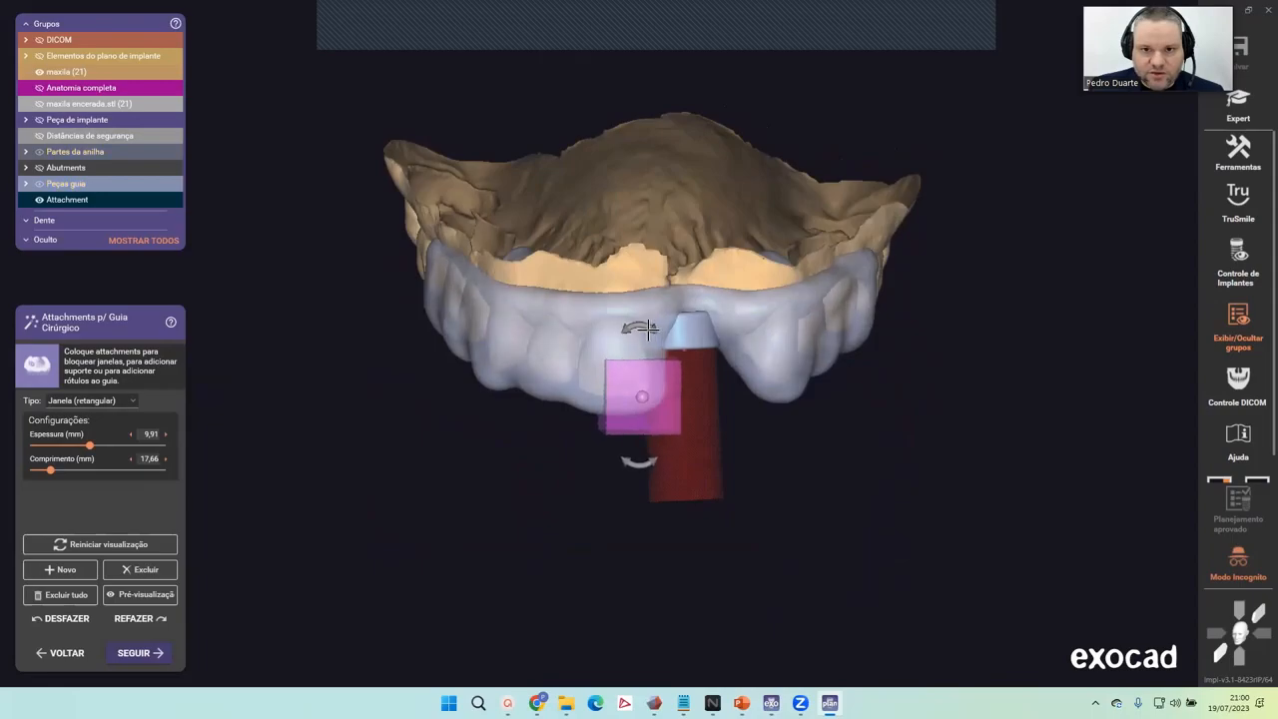
scroll(650, 365, "up", 2)
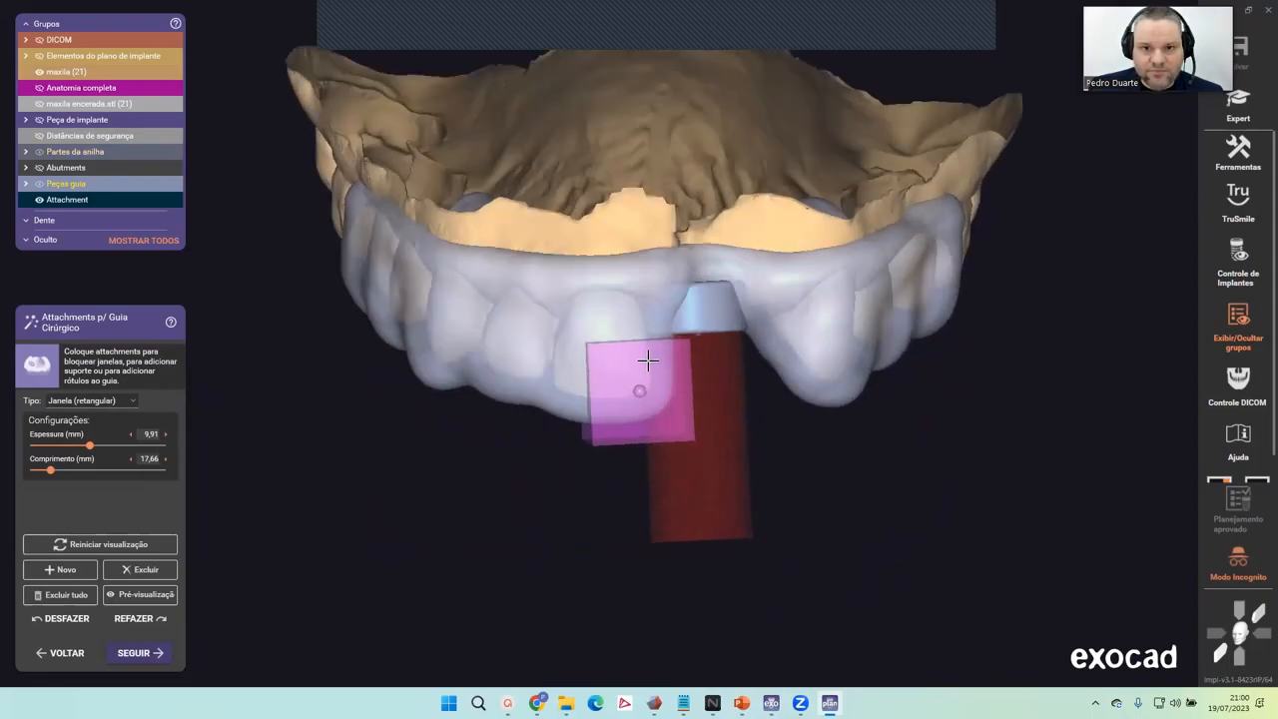
left_click_drag(638, 389, 636, 395)
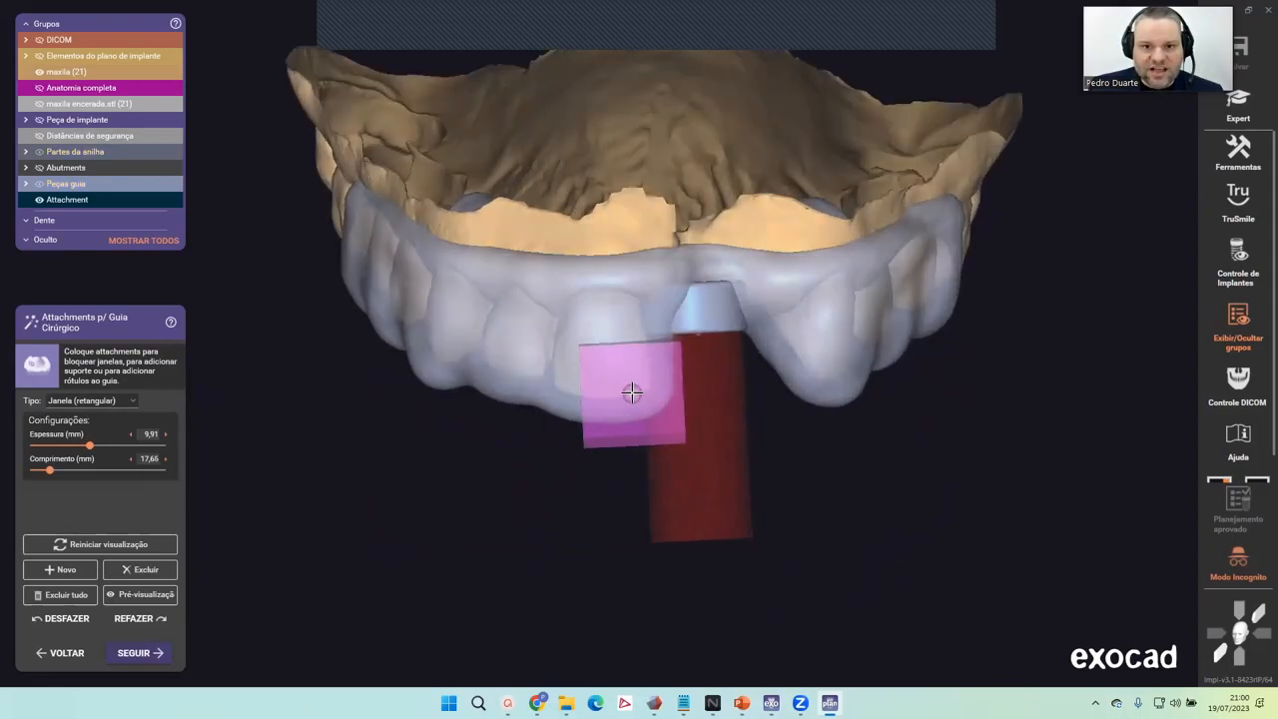
mouse_move(627, 470)
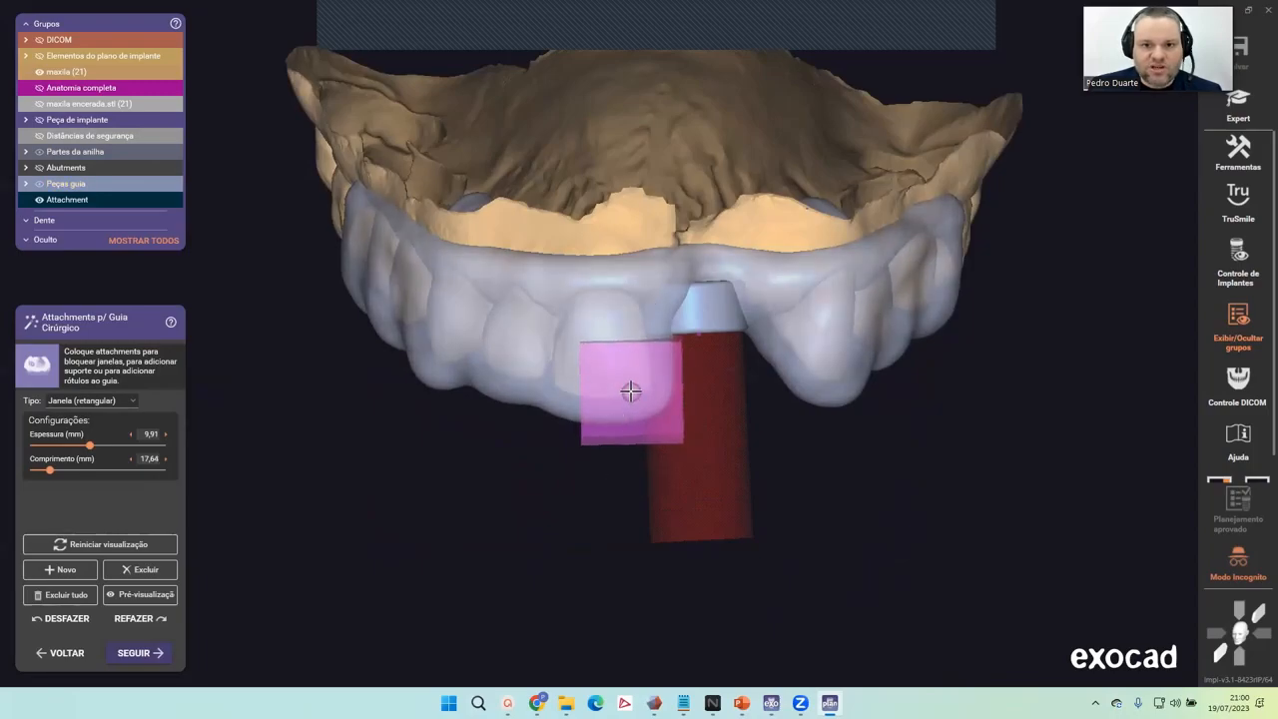
scroll(633, 389, "down", 3)
right_click_drag(633, 390, 678, 366)
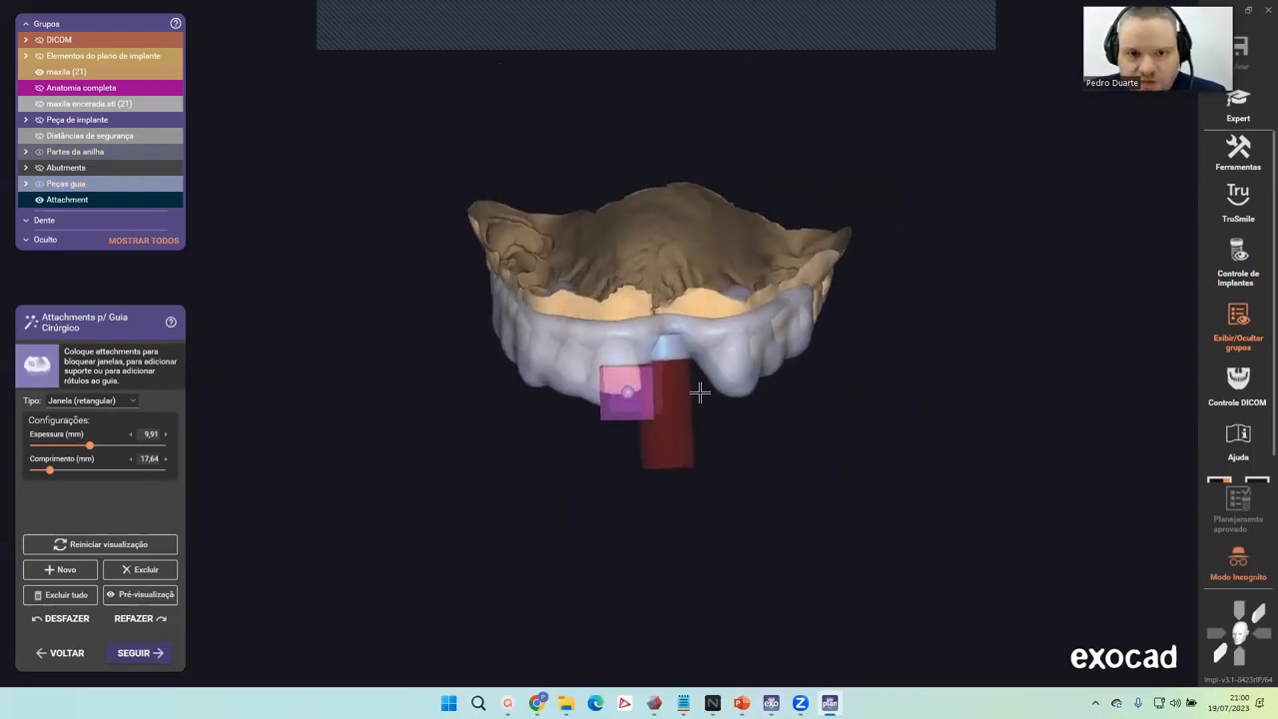
mouse_move(713, 399)
right_mouse_down()
mouse_move(705, 376)
mouse_move(727, 417)
right_mouse_up()
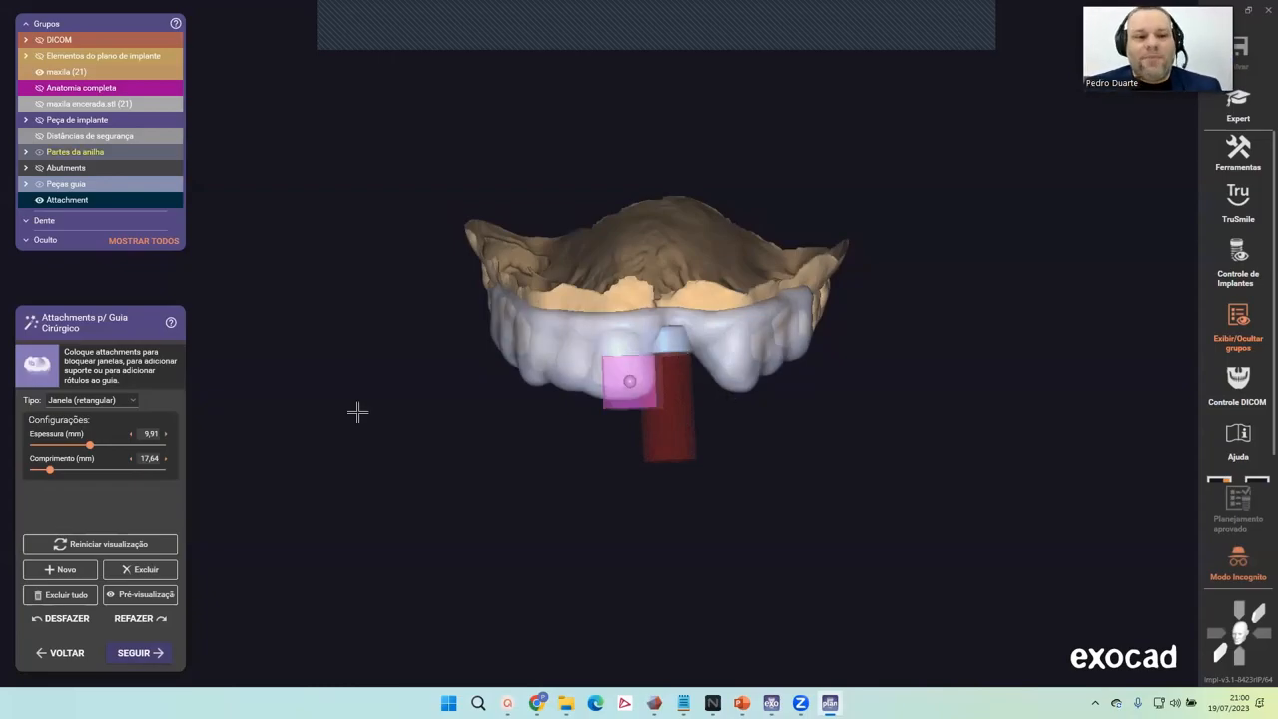
Add a second rectangular window over the pointed tooth on the patient's left side of the tooth 21 sleeve.
left_click(65, 570)
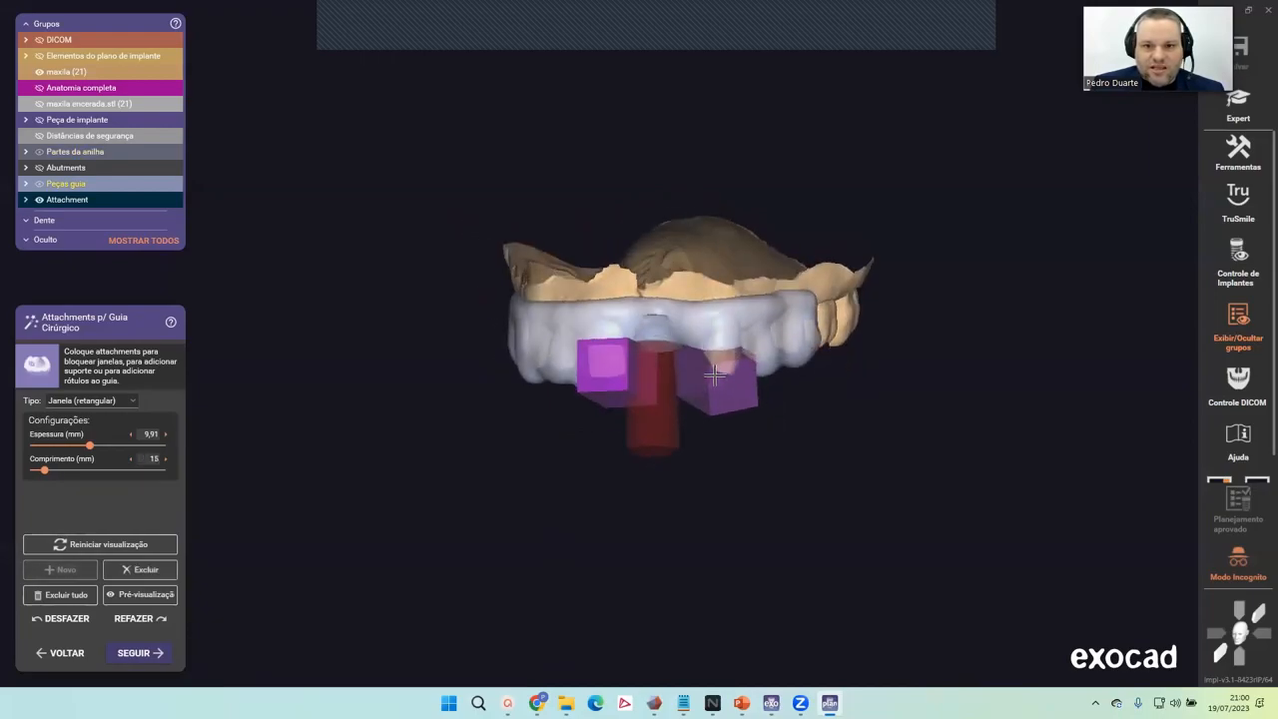
right_click_drag(713, 386, 680, 382)
left_click_drag(680, 383, 687, 382)
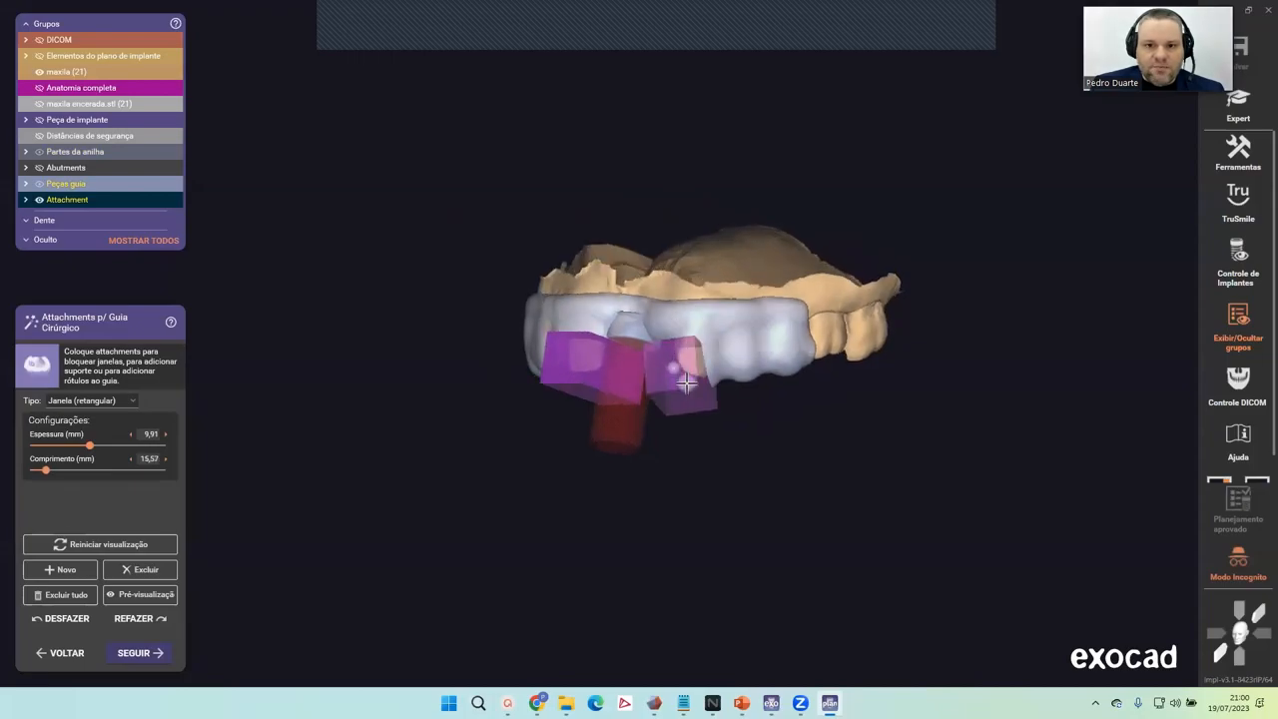
right_click_drag(681, 372, 704, 342)
scroll(709, 385, "up", 3)
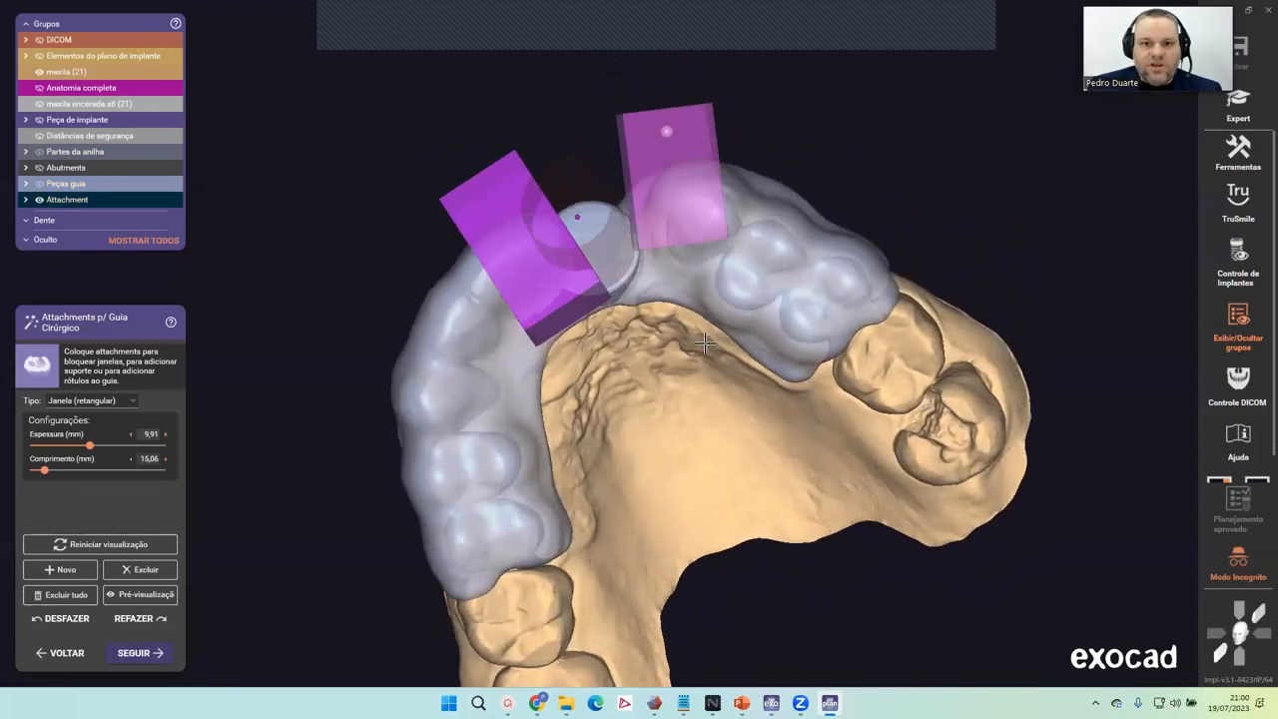
Rotate and align the second window with the pointed tooth, and extend it palatally to about 17.92 mm long.
left_click(696, 219)
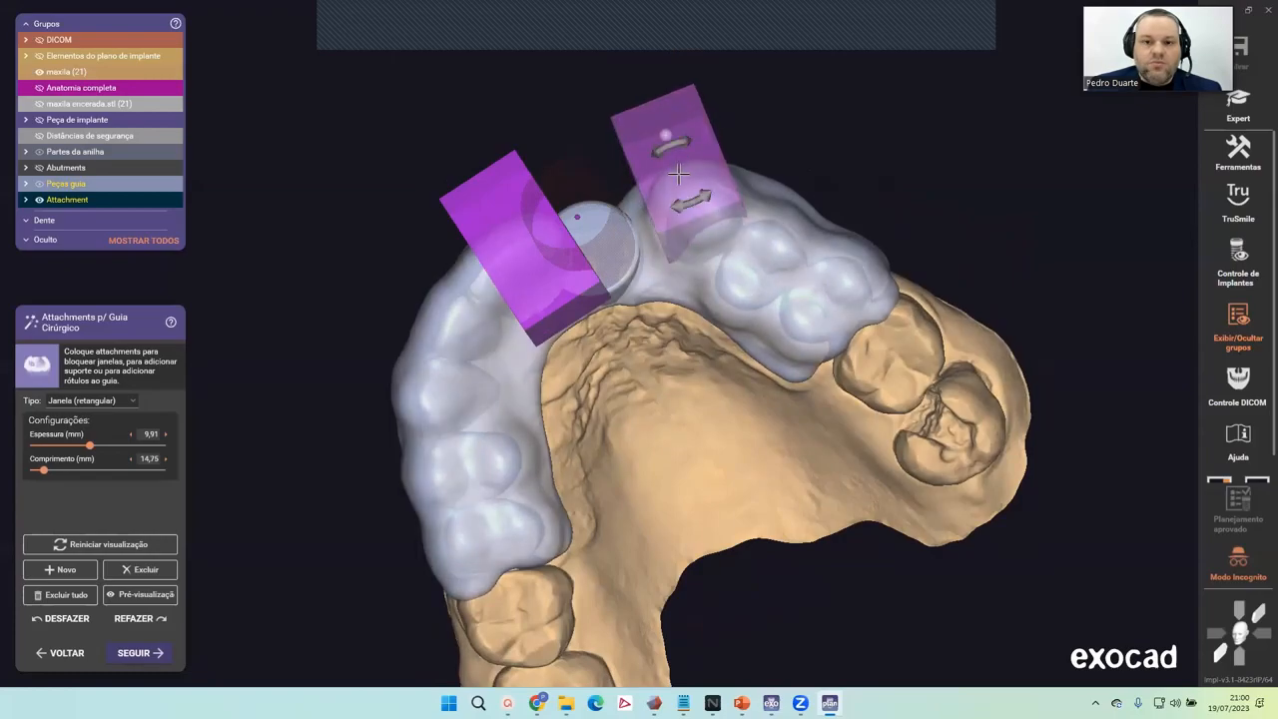
right_click_drag(671, 146, 679, 168)
scroll(662, 338, "up", 5)
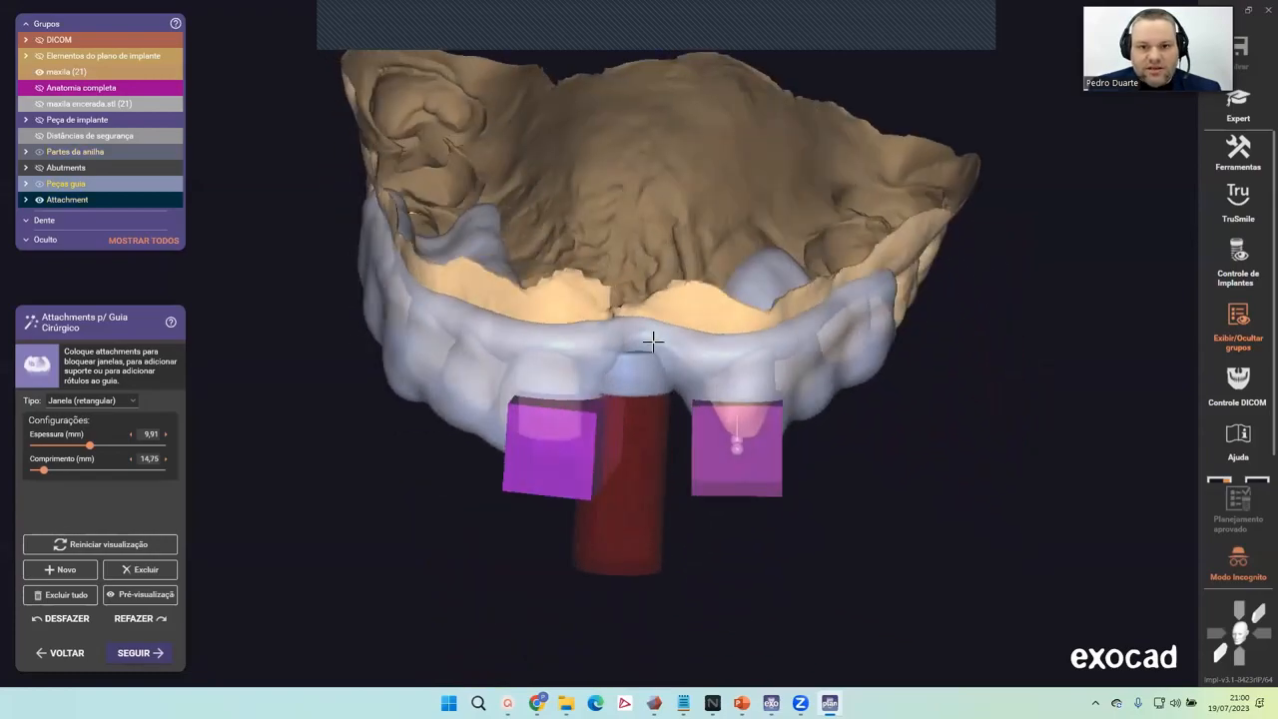
scroll(639, 340, "up", 2)
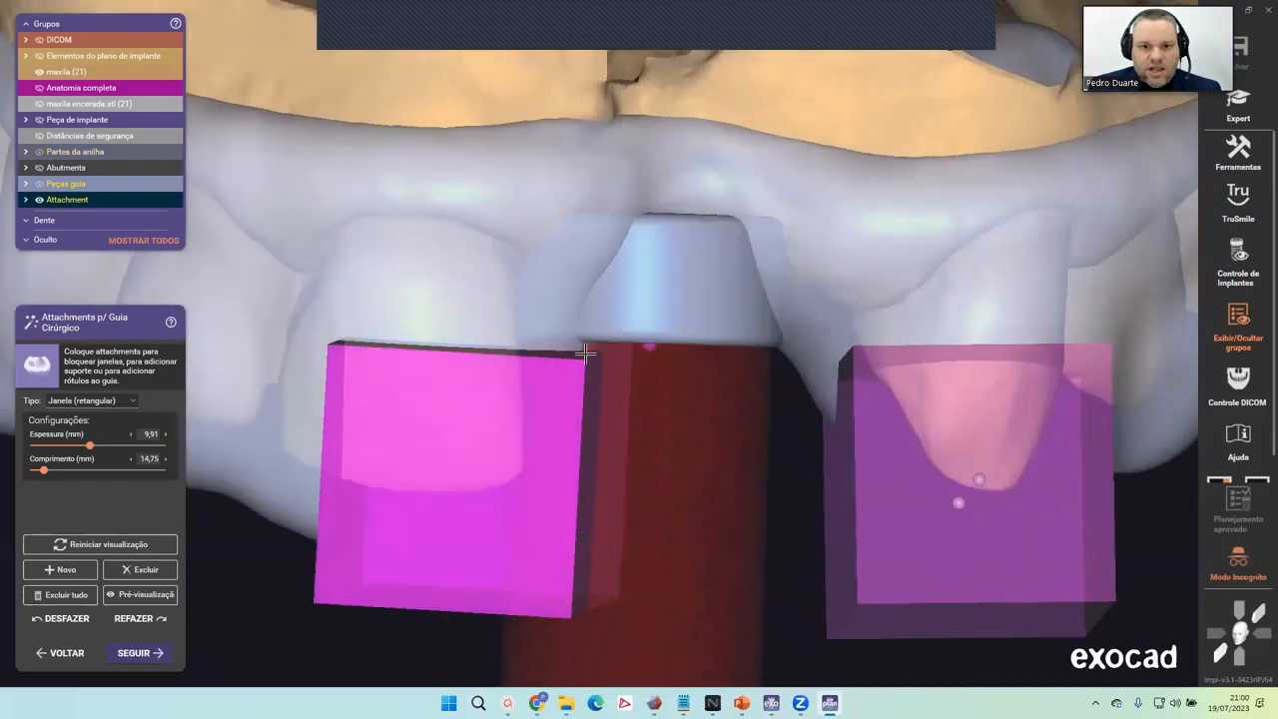
scroll(664, 324, "down", 5)
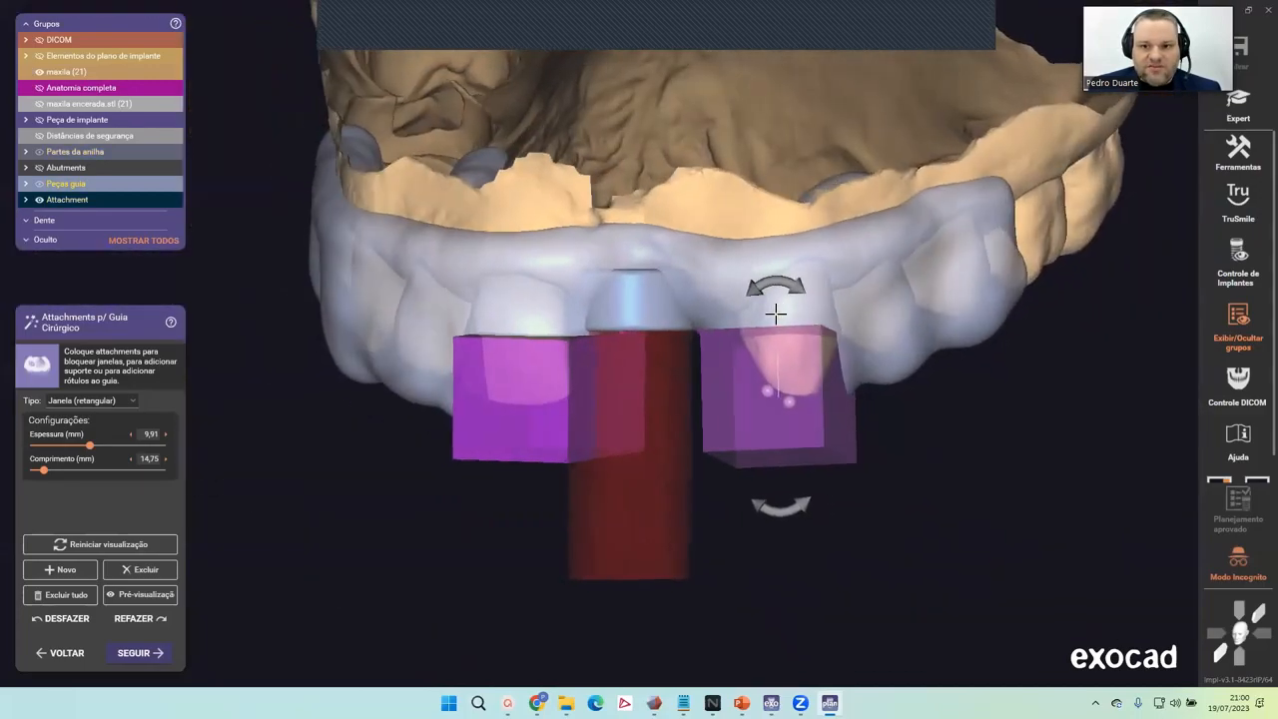
left_click_drag(790, 376, 794, 372)
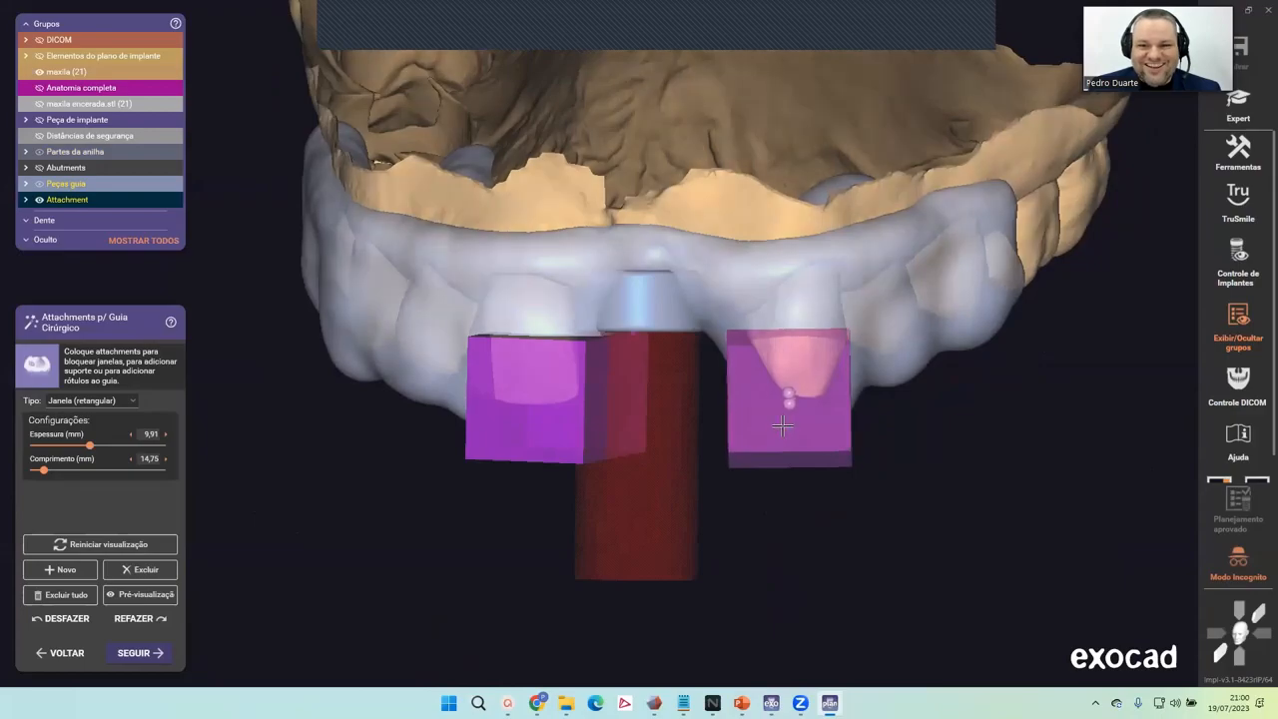
left_click_drag(782, 422, 787, 433)
scroll(789, 399, "down", 3)
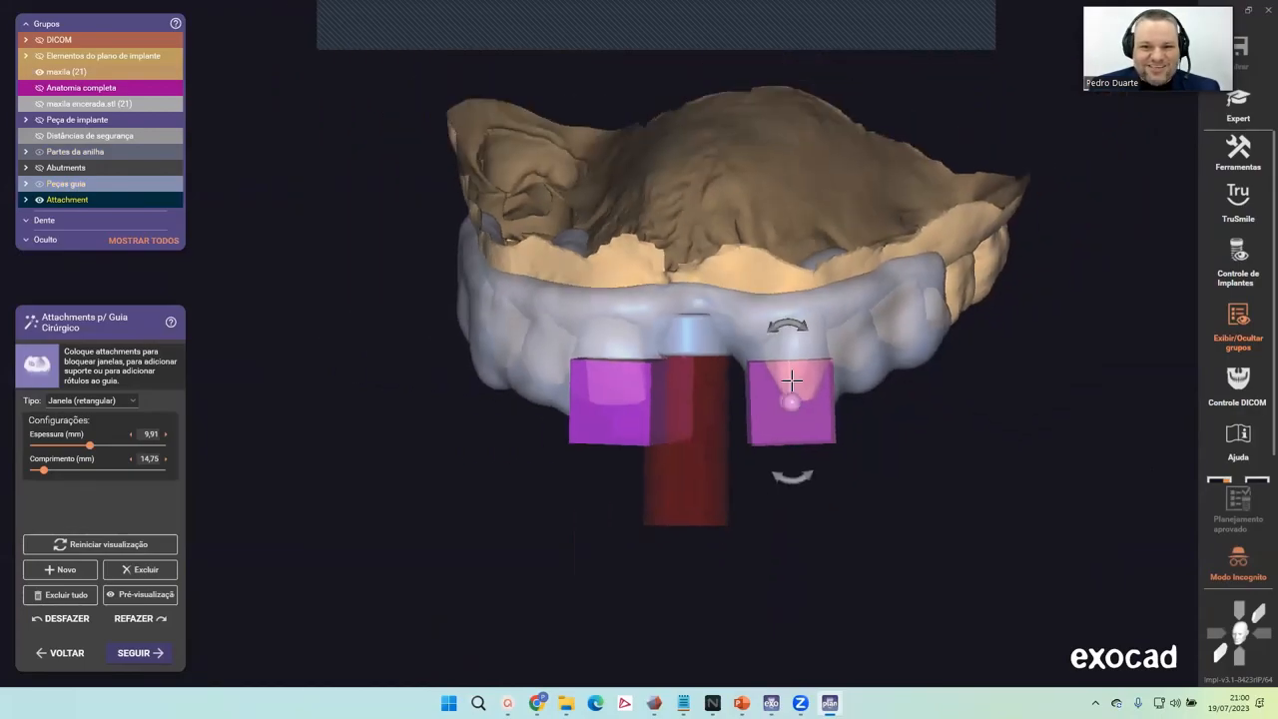
right_click_drag(790, 386, 792, 382)
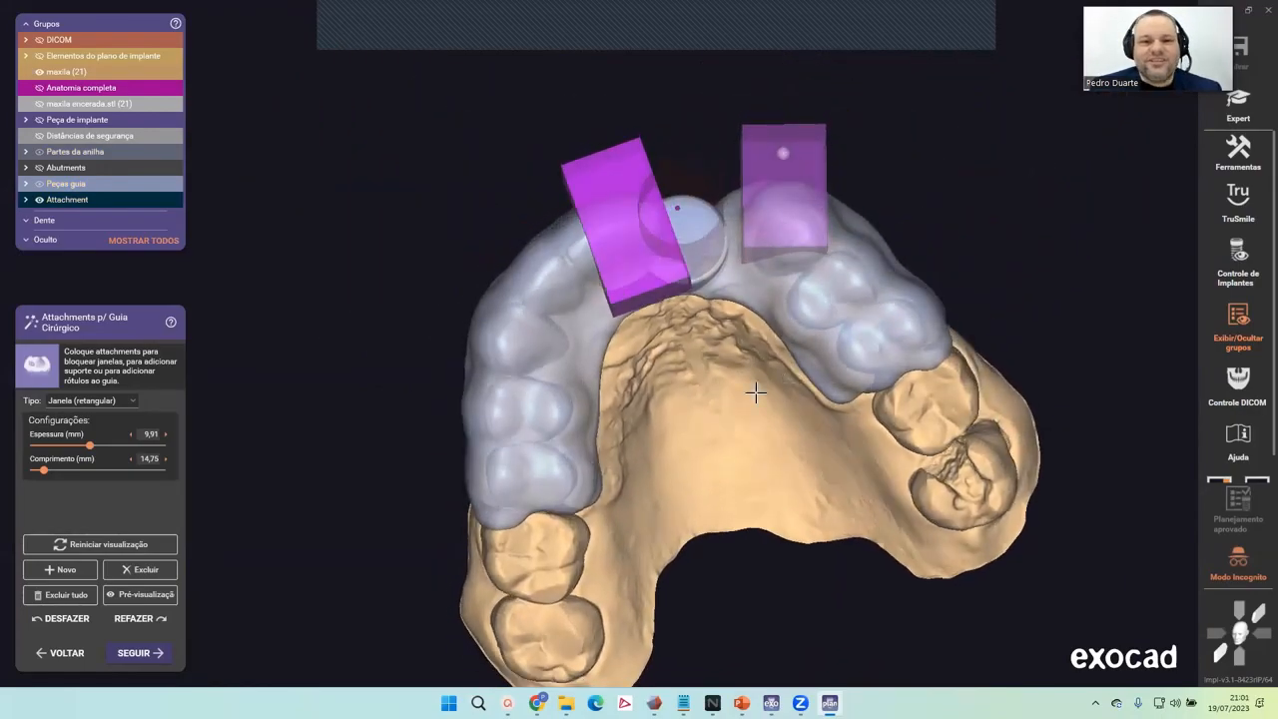
left_click_drag(787, 239, 787, 260)
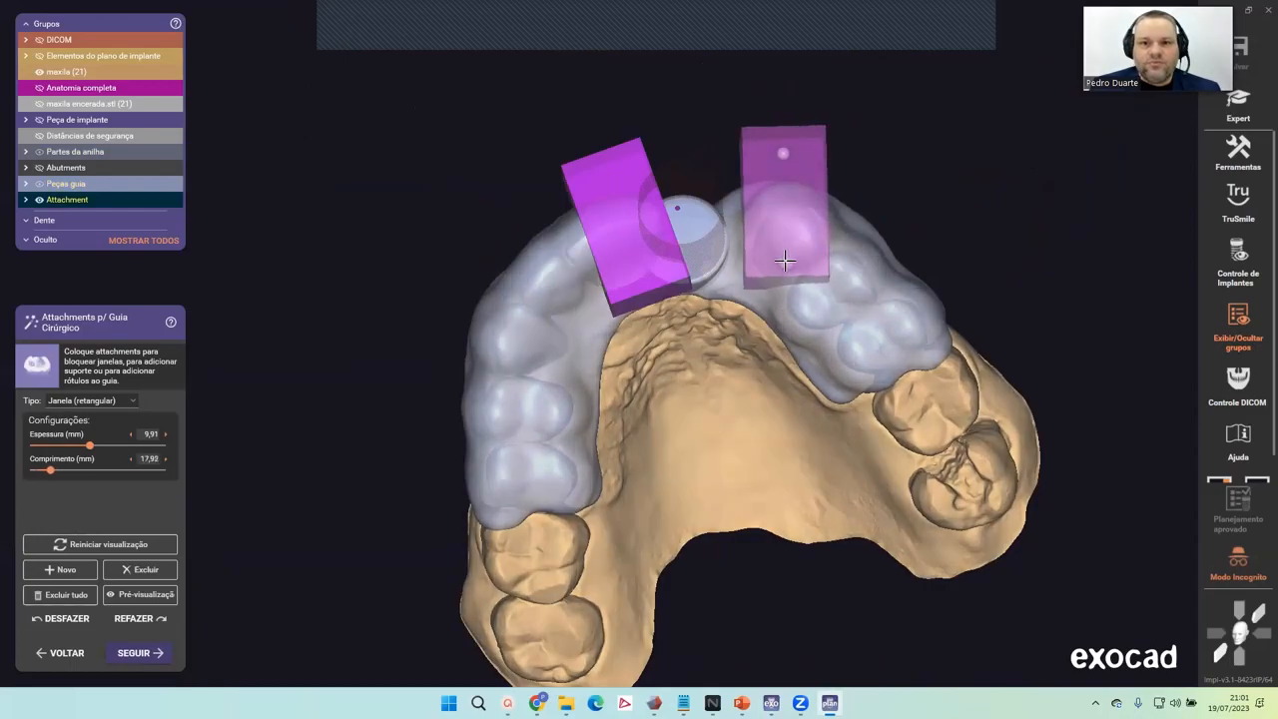
Add a third rectangular window across the patient's right premolars and orient it perpendicular to the arch, about 15.74 mm long.
right_click_drag(579, 423, 536, 358)
right_click_drag(517, 300, 385, 410)
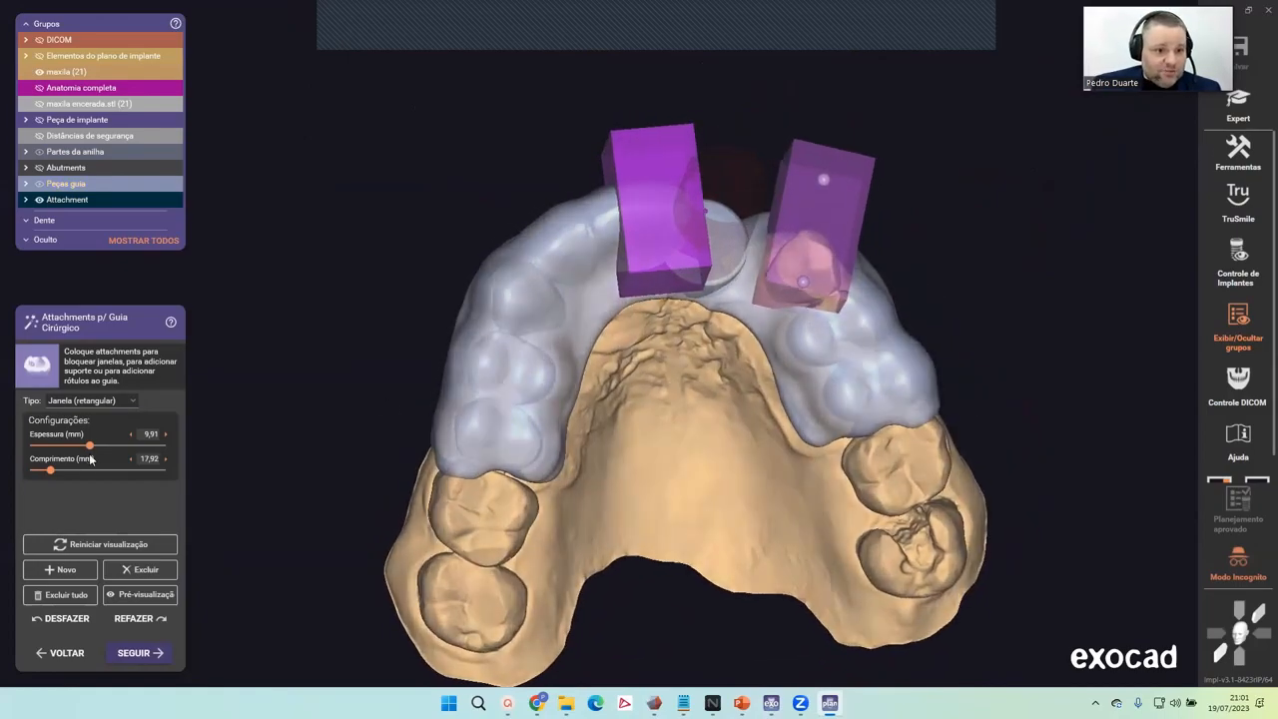
left_click(61, 570)
left_click(497, 321)
left_click_drag(497, 322, 483, 325)
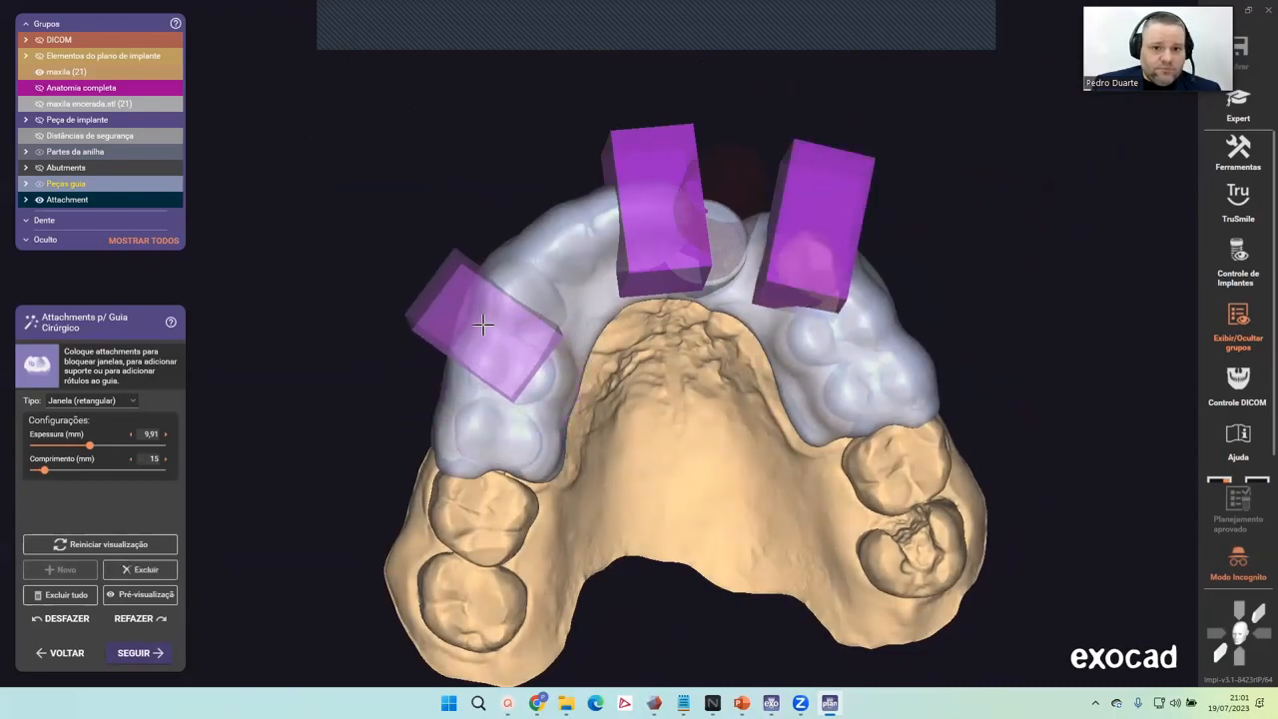
right_click_drag(489, 315, 493, 366)
left_click_drag(449, 308, 444, 312)
right_click_drag(500, 336, 195, 389)
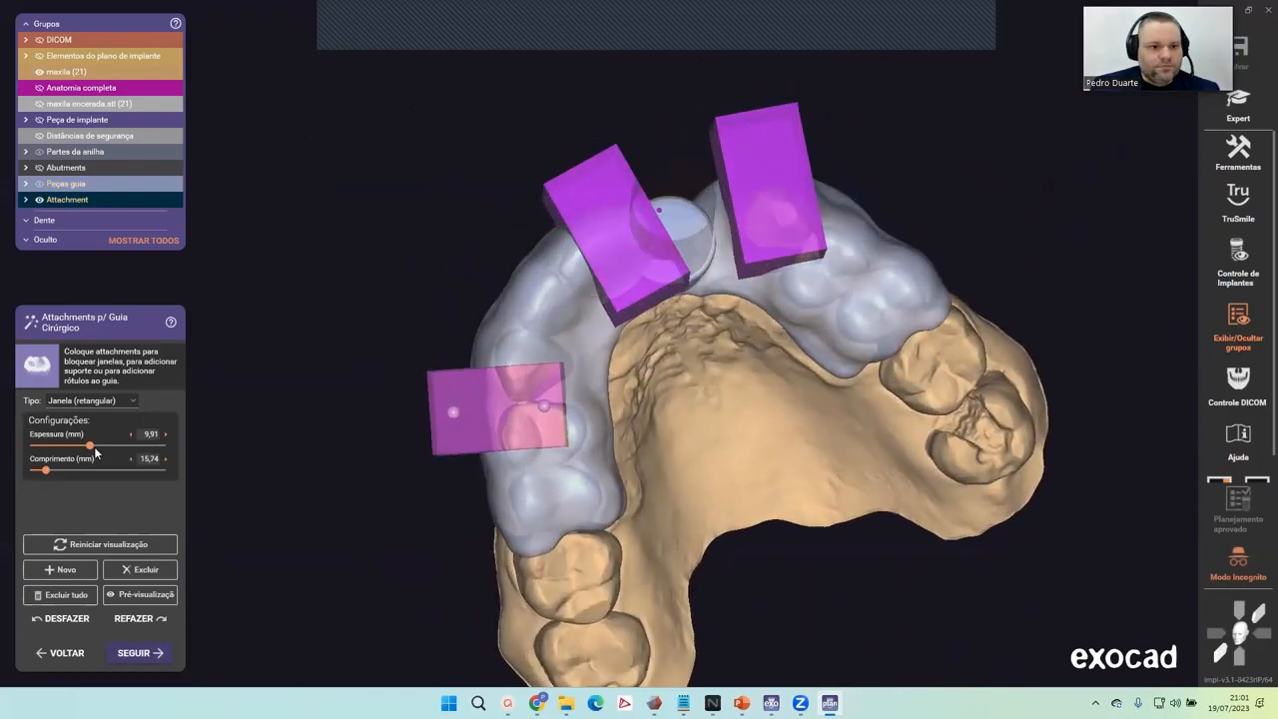
Enlarge the right premolar window to 13.65 mm thickness, about 16.99 mm long, and adjust its position over the teeth.
left_click_drag(51, 469, 127, 442)
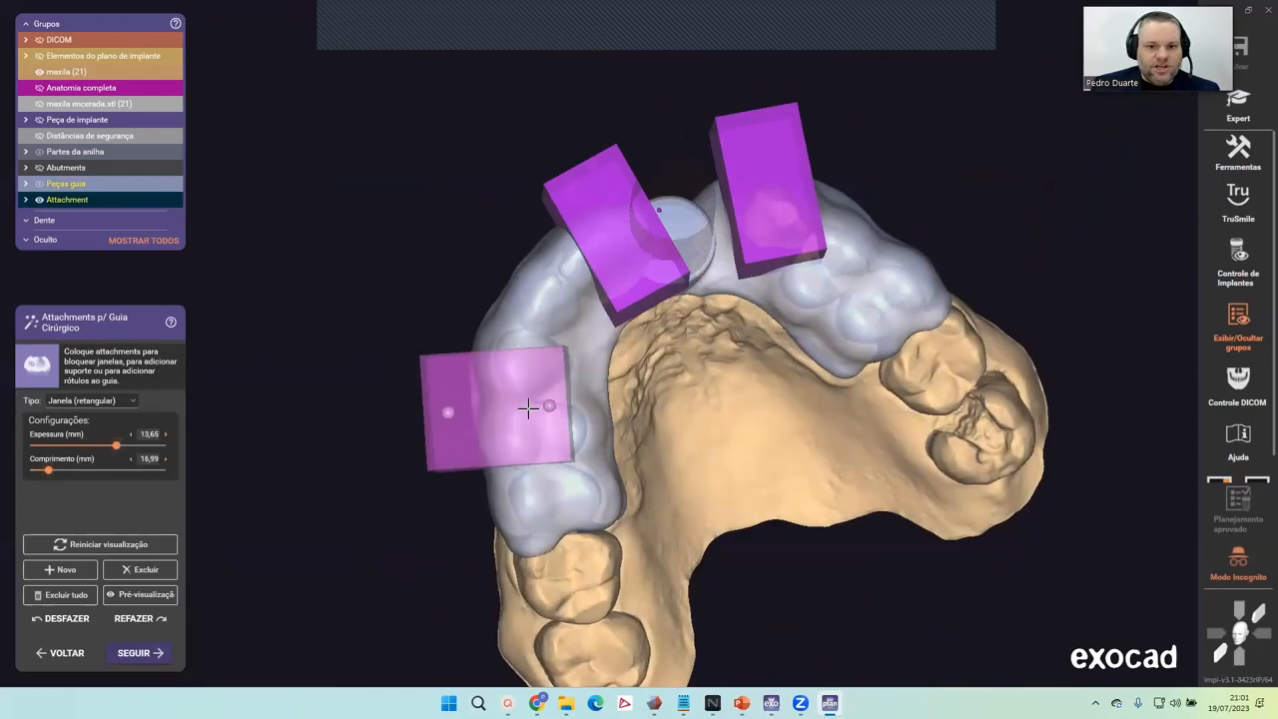
right_click_drag(528, 434, 811, 295)
left_click_drag(721, 482, 739, 482)
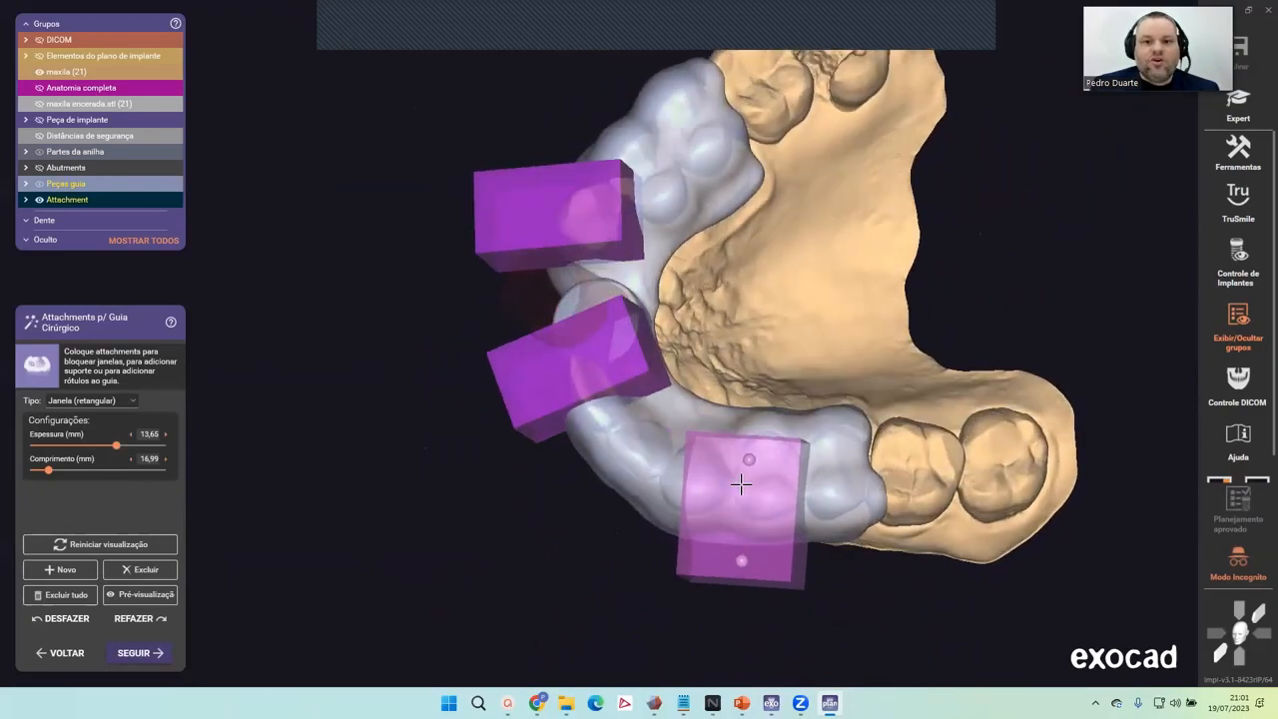
Select the window on the pointed tooth and swing its outer end posteriorly, making it about 19.72 mm long.
scroll(812, 245, "down", 2)
right_click_drag(812, 245, 625, 239)
left_click(623, 240)
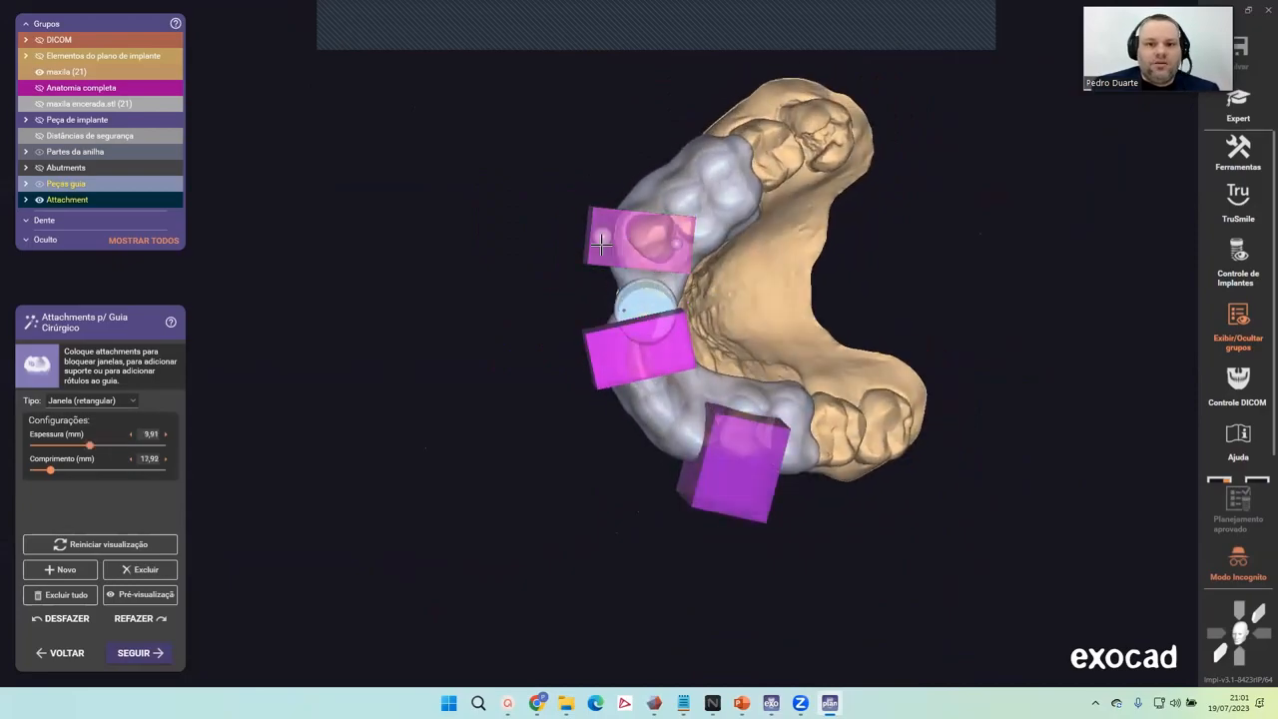
scroll(605, 240, "up", 2)
left_click_drag(601, 238, 601, 200)
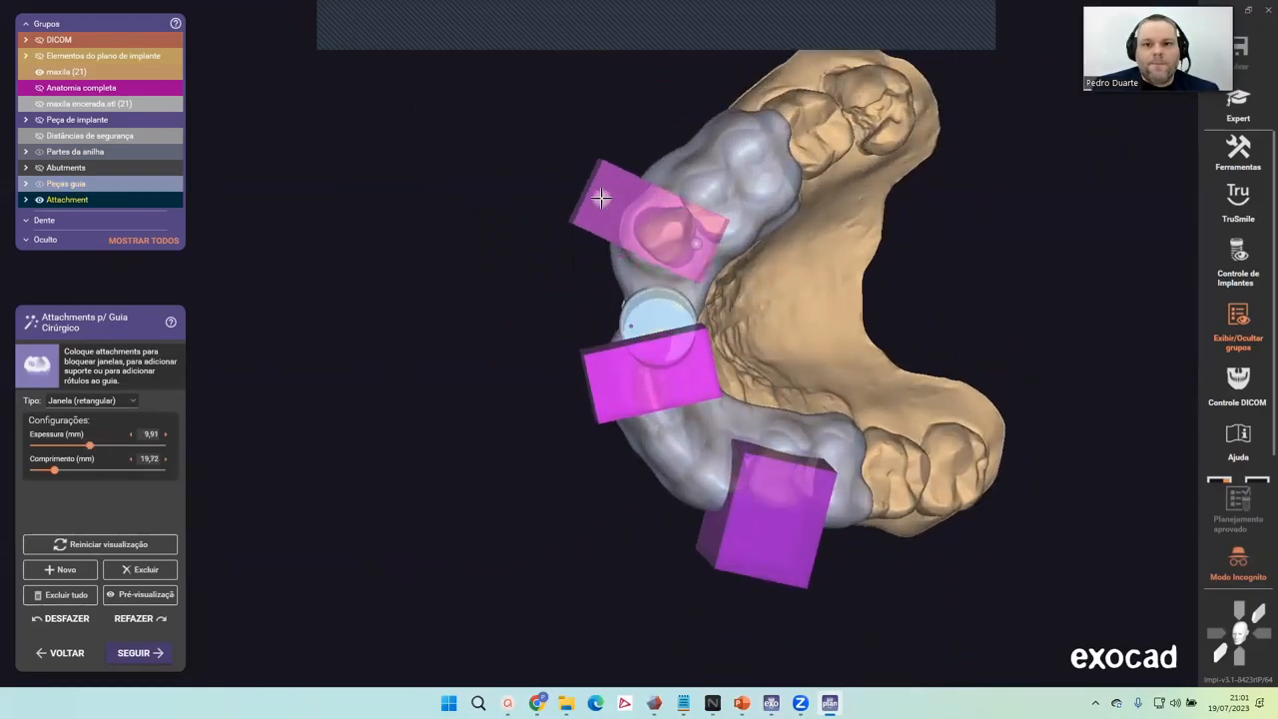
Move the window from the pointed tooth back to the patient's left premolar, across the arch, about 20.53 mm long.
right_click_drag(786, 280, 472, 357)
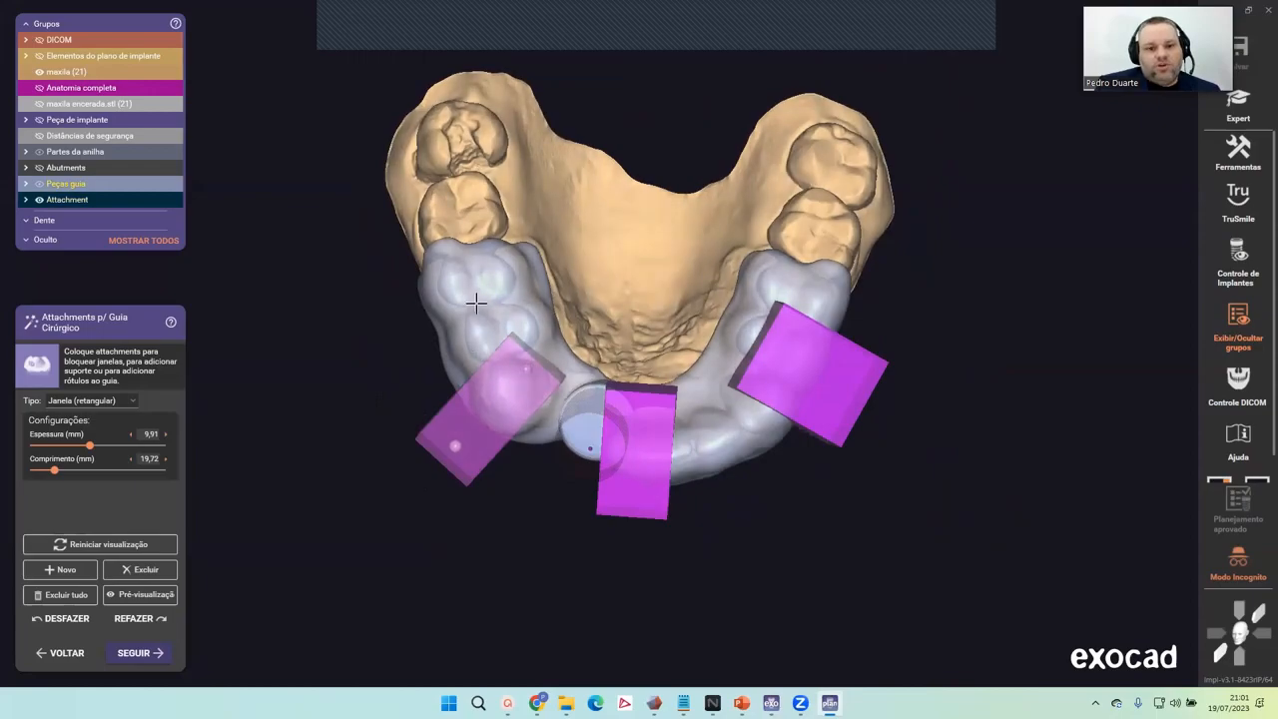
right_click_drag(475, 302, 664, 298)
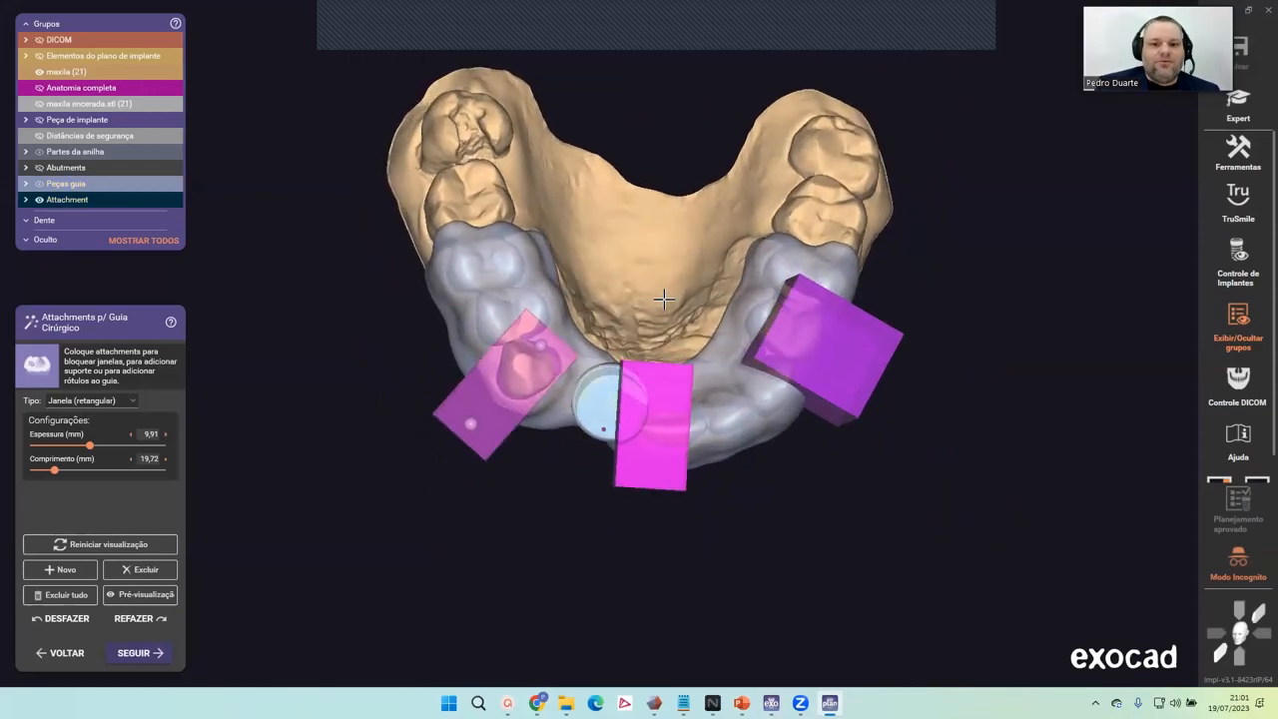
right_click_drag(770, 465, 818, 319)
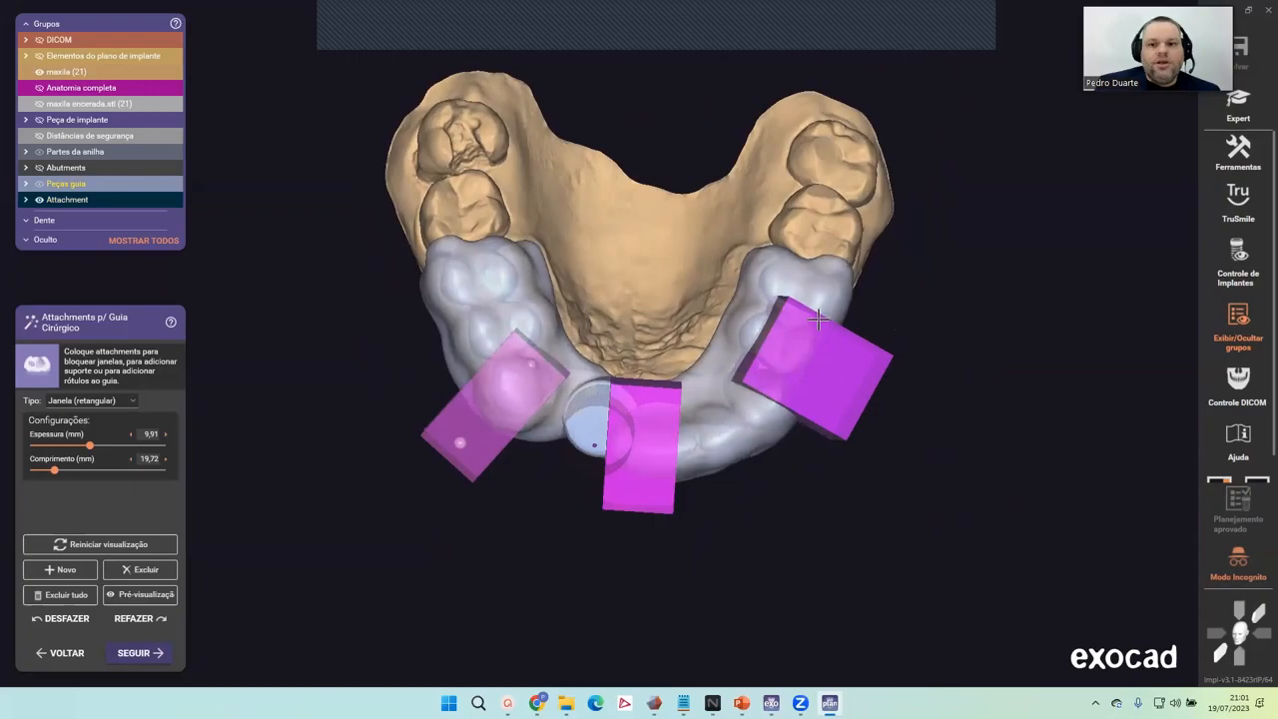
right_click_drag(370, 309, 523, 356)
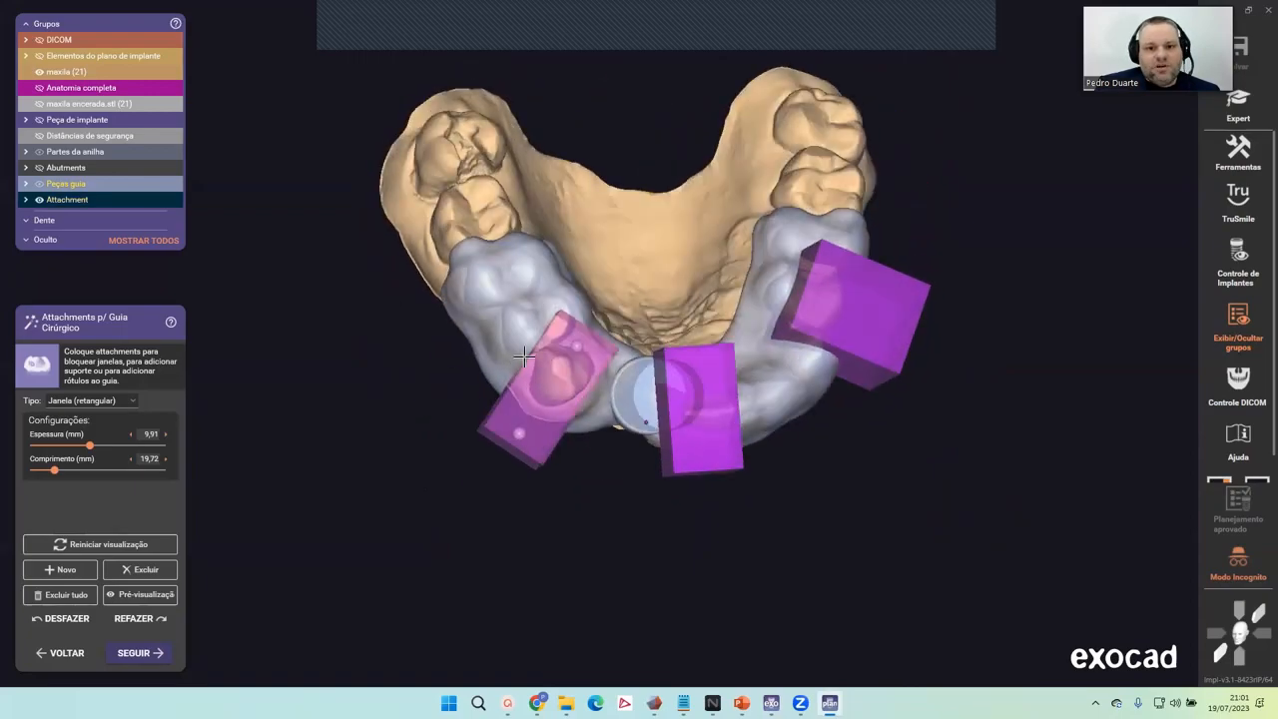
scroll(524, 357, "up", 2)
left_click_drag(565, 368, 428, 377)
scroll(474, 374, "down", 2)
right_click_drag(479, 373, 619, 403)
middle_click_drag(620, 402, 542, 526)
right_click_drag(542, 525, 541, 394)
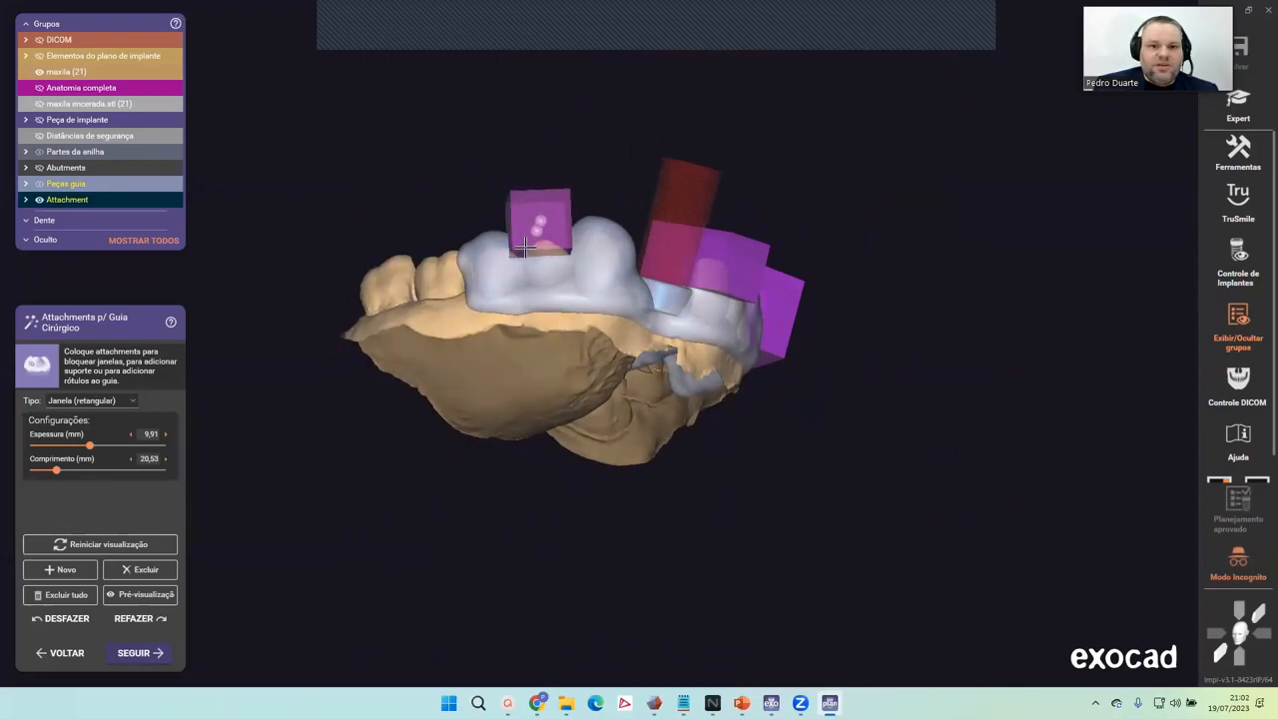
Widen the left premolar window to about 10.92 mm and reposition it over the tooth, about 22.61 mm long.
scroll(542, 235, "up", 4)
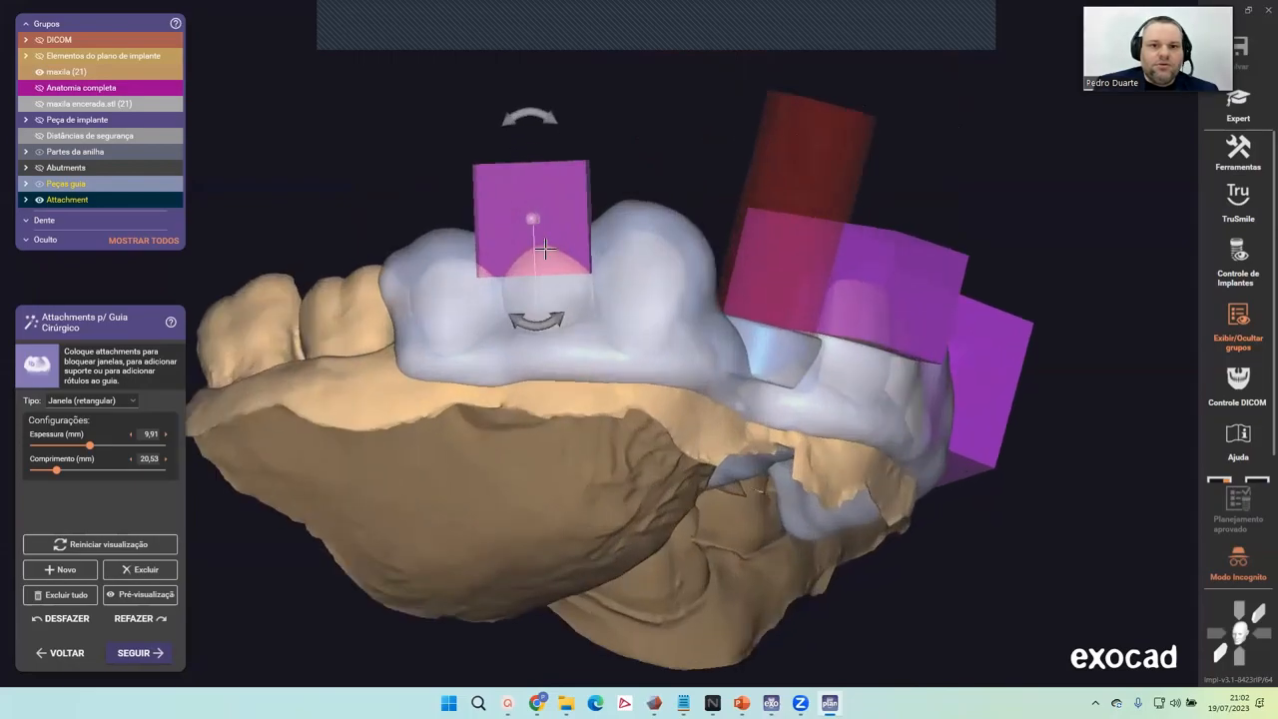
right_click_drag(555, 286, 556, 290)
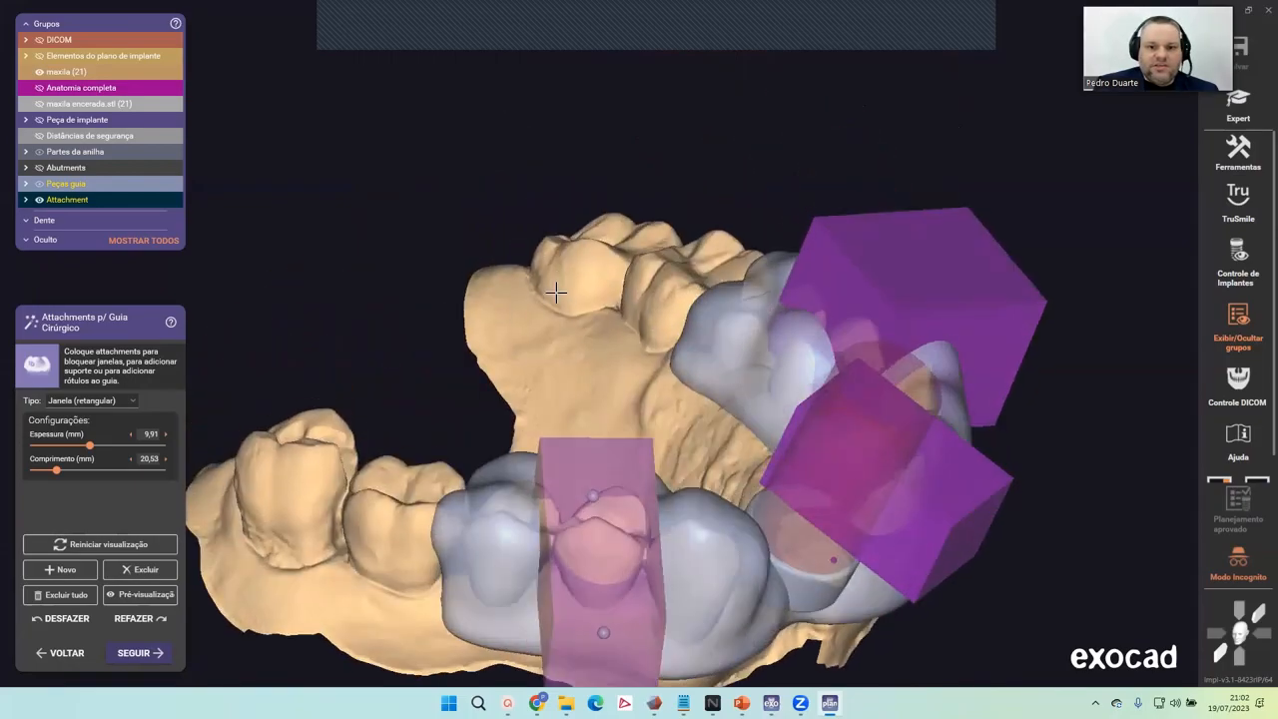
scroll(565, 311, "down", 4)
right_click_drag(582, 354, 578, 295)
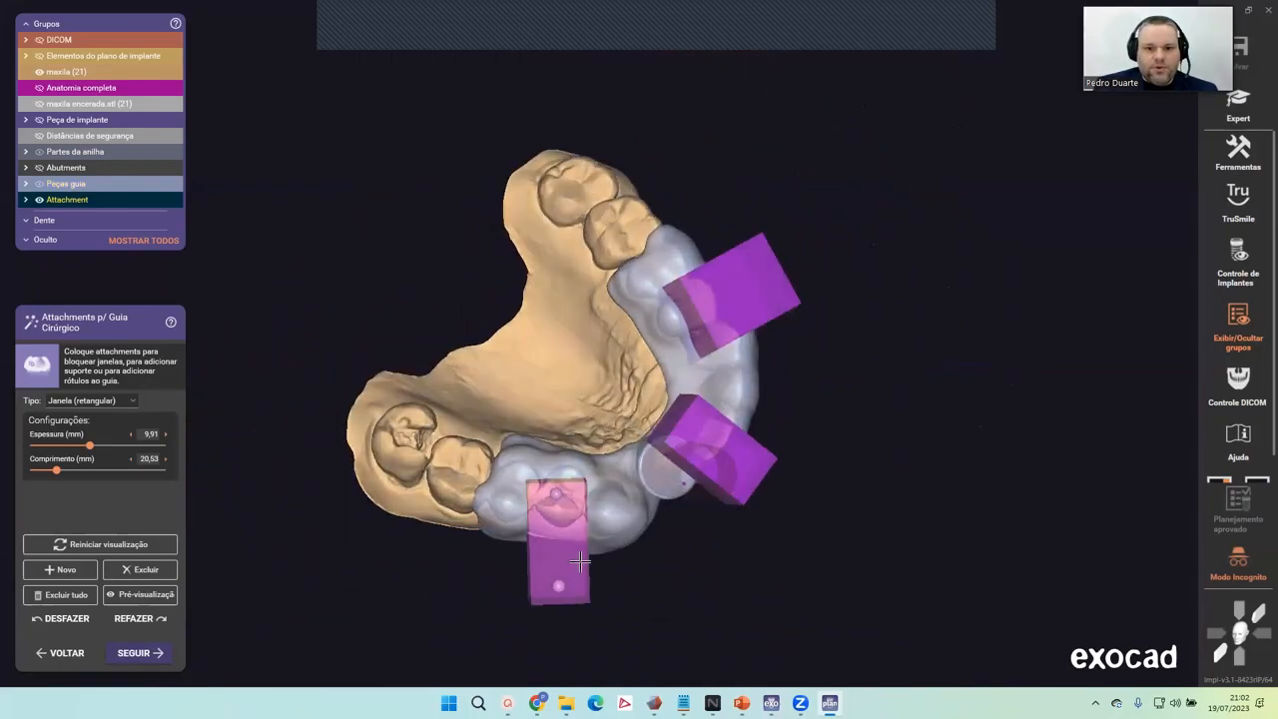
middle_click_drag(580, 545, 578, 508)
scroll(577, 508, "up", 3)
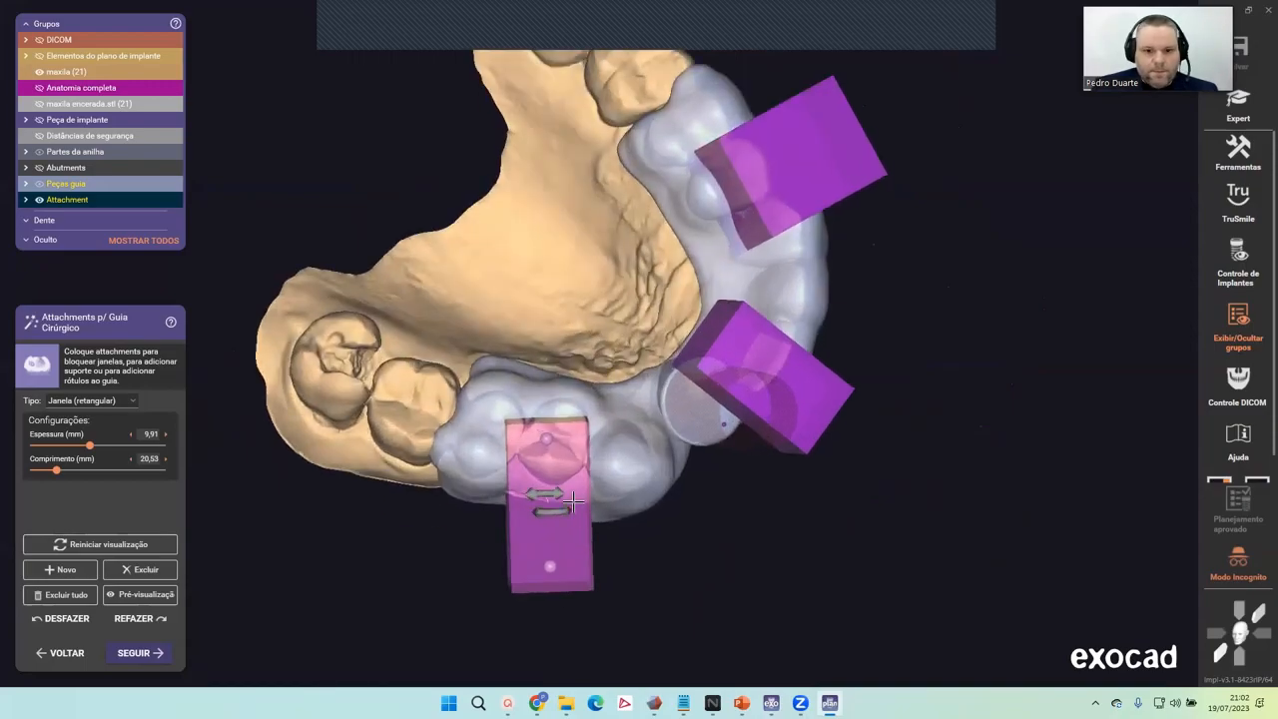
left_click_drag(577, 507, 582, 507, "shift")
left_click_drag(557, 463, 555, 476)
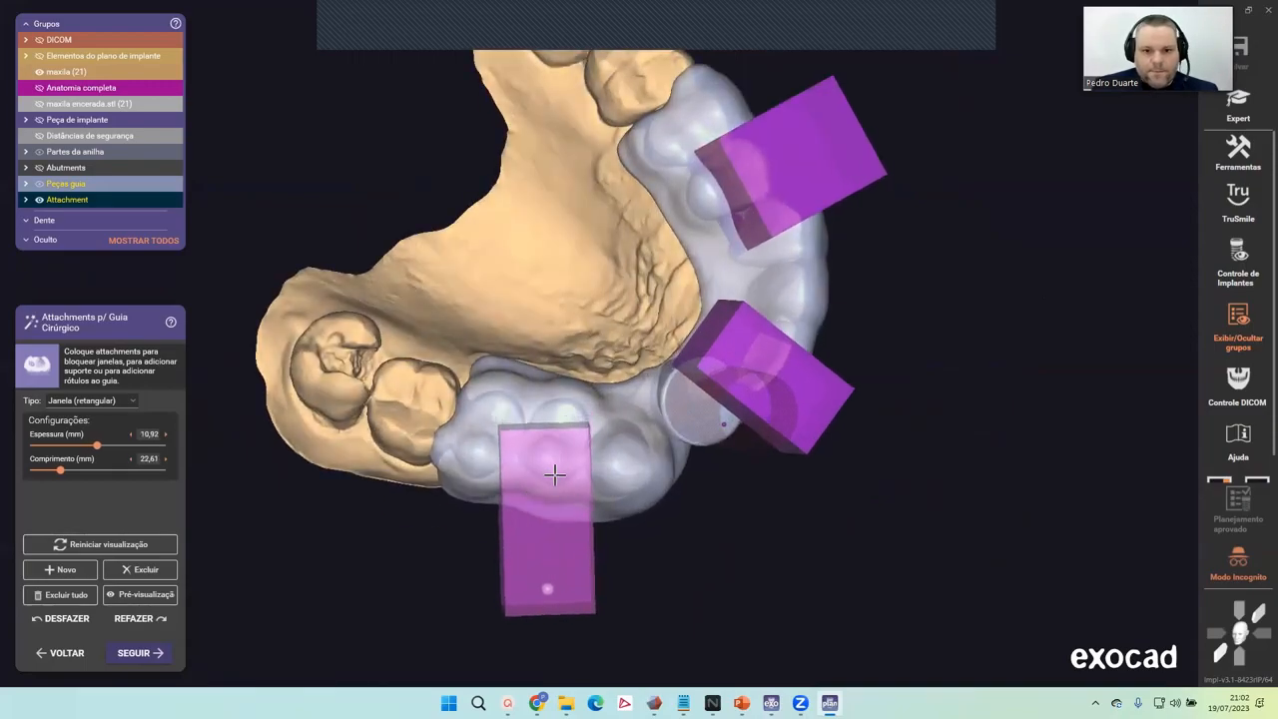
Add a 4 mm thick rectangular support bar across the palate between the guide's two premolar regions, about 40.51 mm long.
scroll(555, 475, "down", 3)
mouse_move(555, 476)
right_mouse_down()
mouse_move(645, 517)
mouse_move(620, 430)
mouse_move(559, 415)
right_mouse_up()
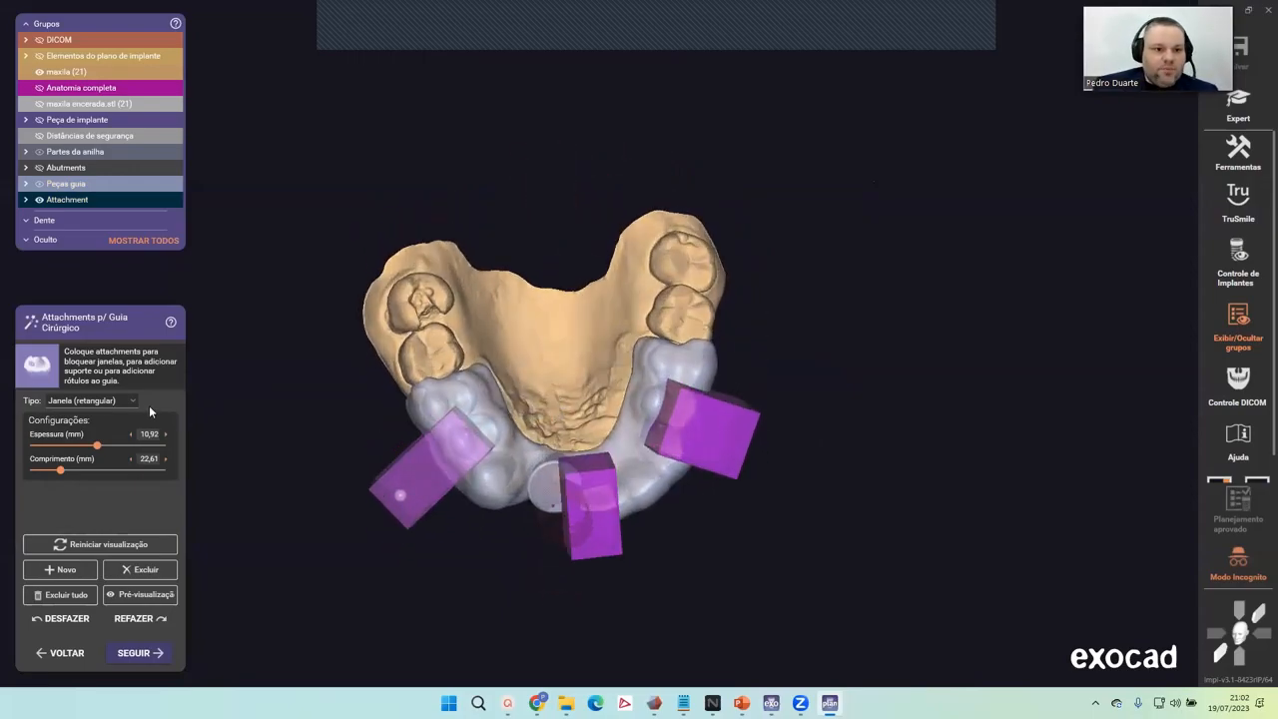
left_click(133, 401)
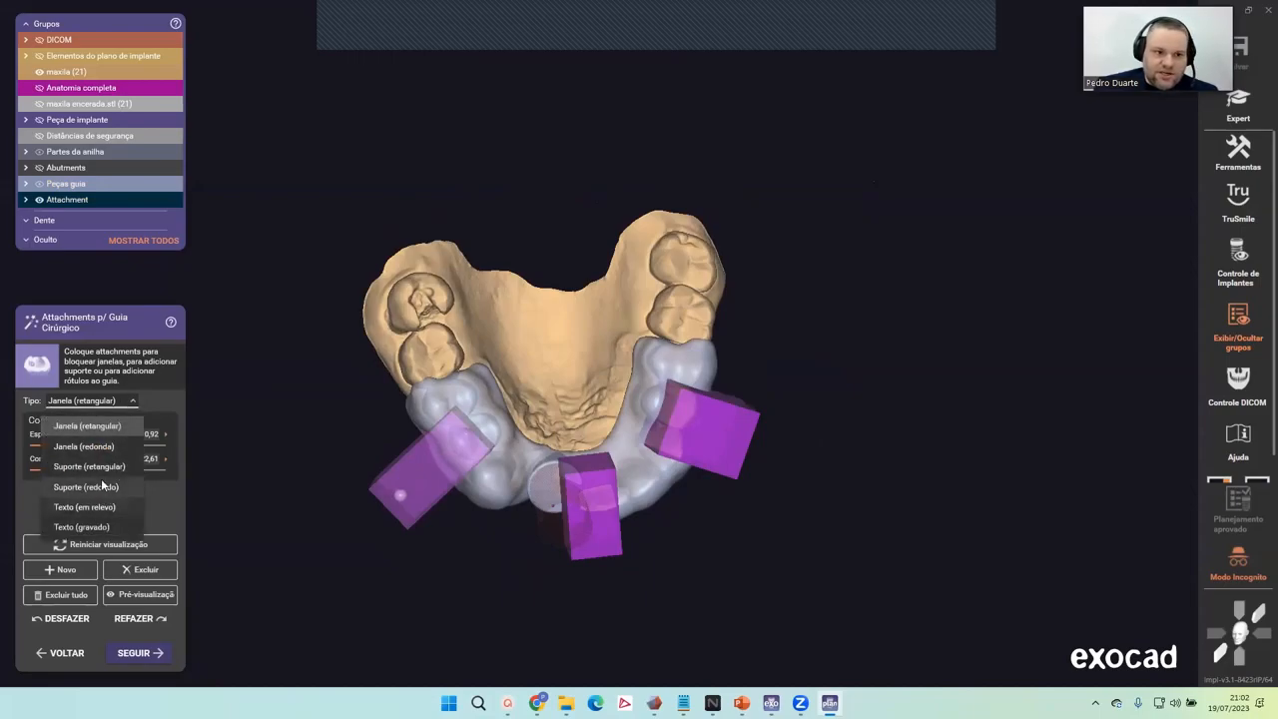
left_click(92, 467)
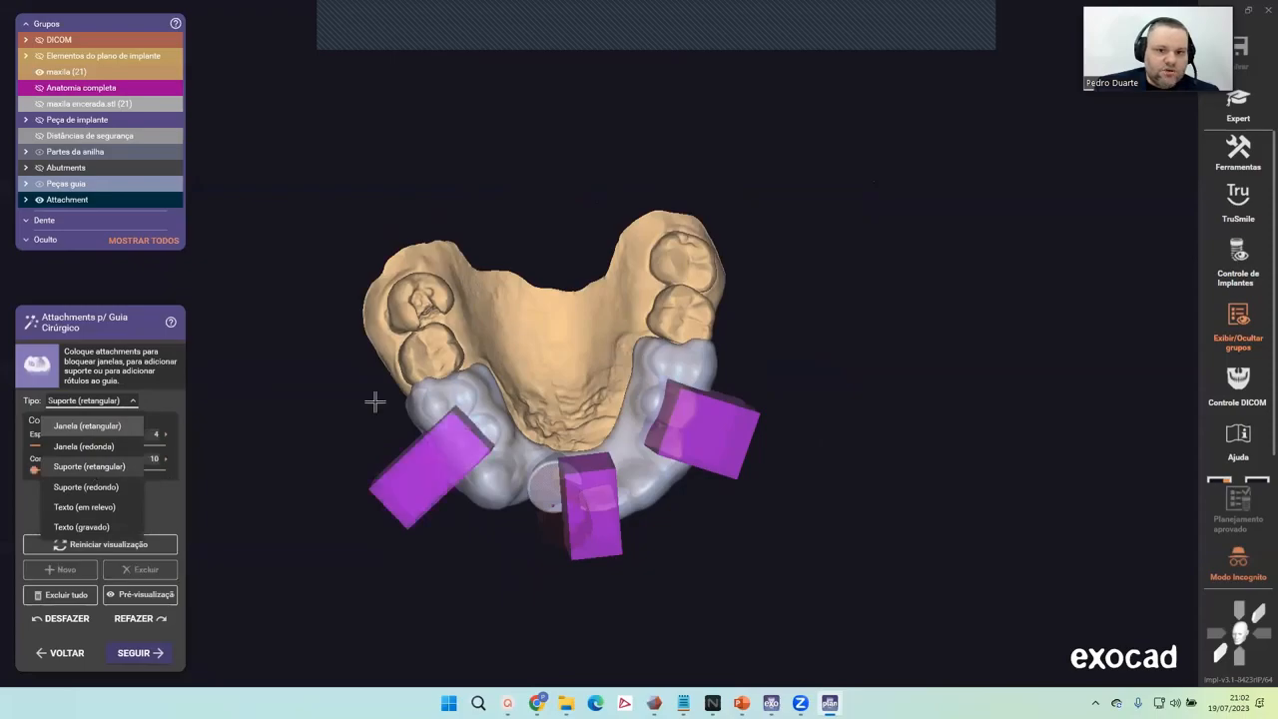
left_click(475, 412)
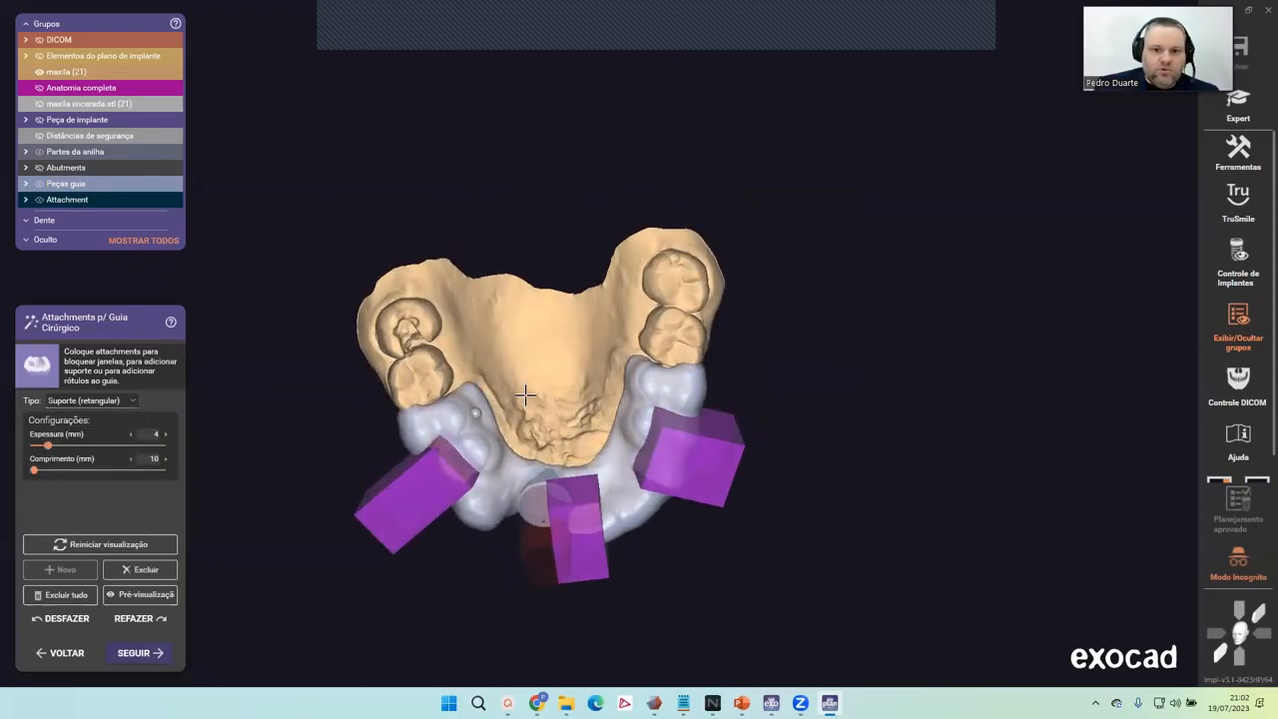
left_click(629, 397)
scroll(629, 396, "up", 3)
scroll(629, 396, "up", 2)
left_click_drag(629, 397, 660, 390)
left_click_drag(337, 426, 320, 433)
scroll(329, 419, "down", 2)
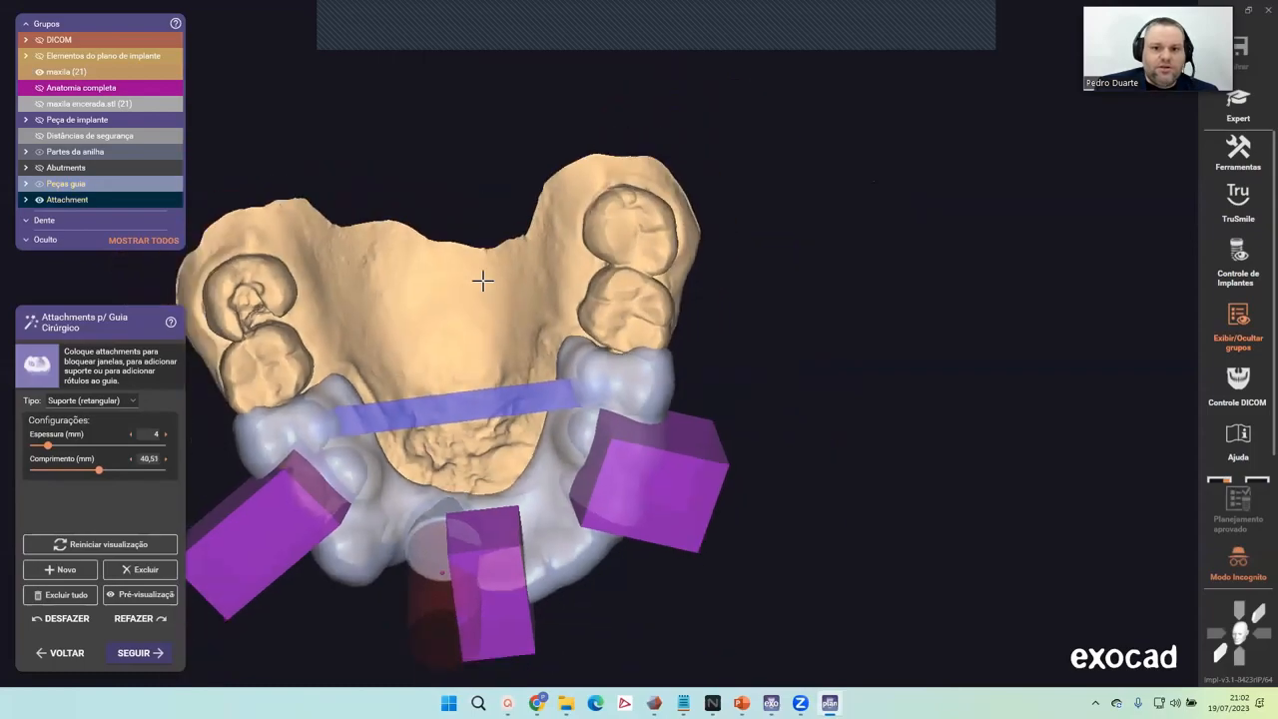
Examine the support bar and the three windows from occlusal and frontal views.
right_click_drag(483, 279, 482, 279)
middle_click_drag(482, 279, 566, 237)
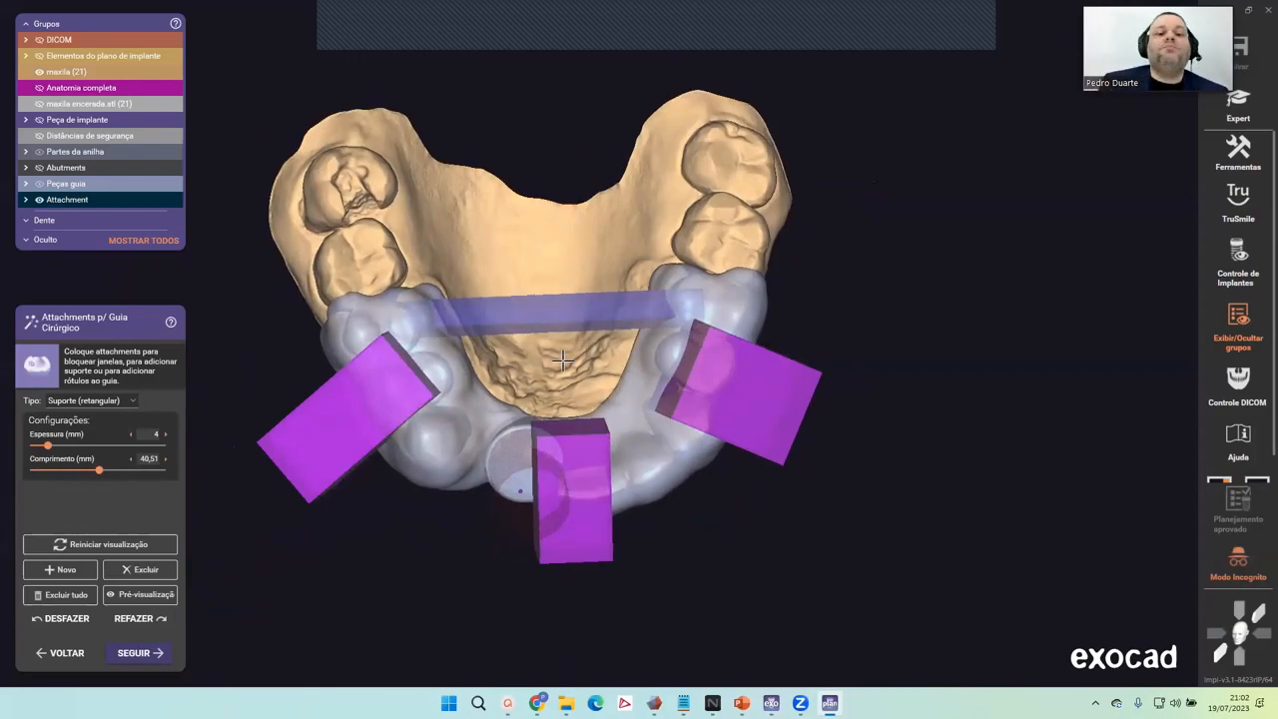
right_click_drag(576, 364, 582, 367)
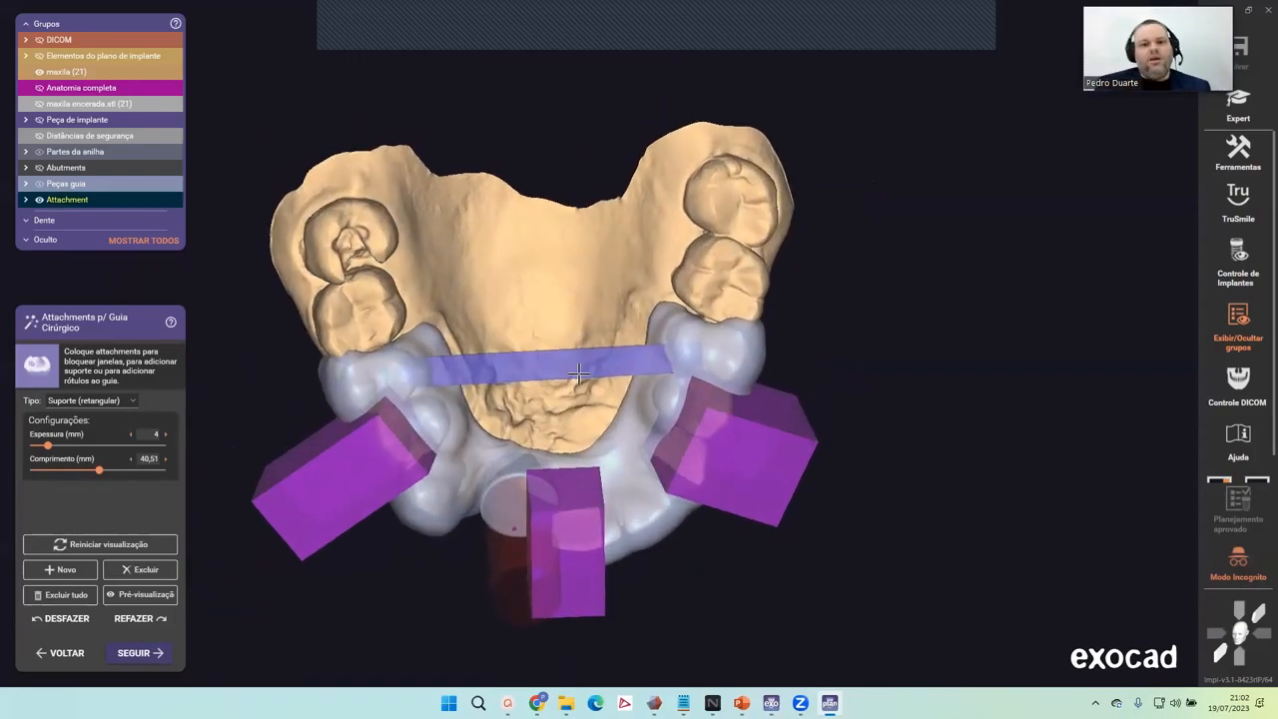
middle_click_drag(582, 367, 616, 345)
right_click_drag(616, 345, 621, 333)
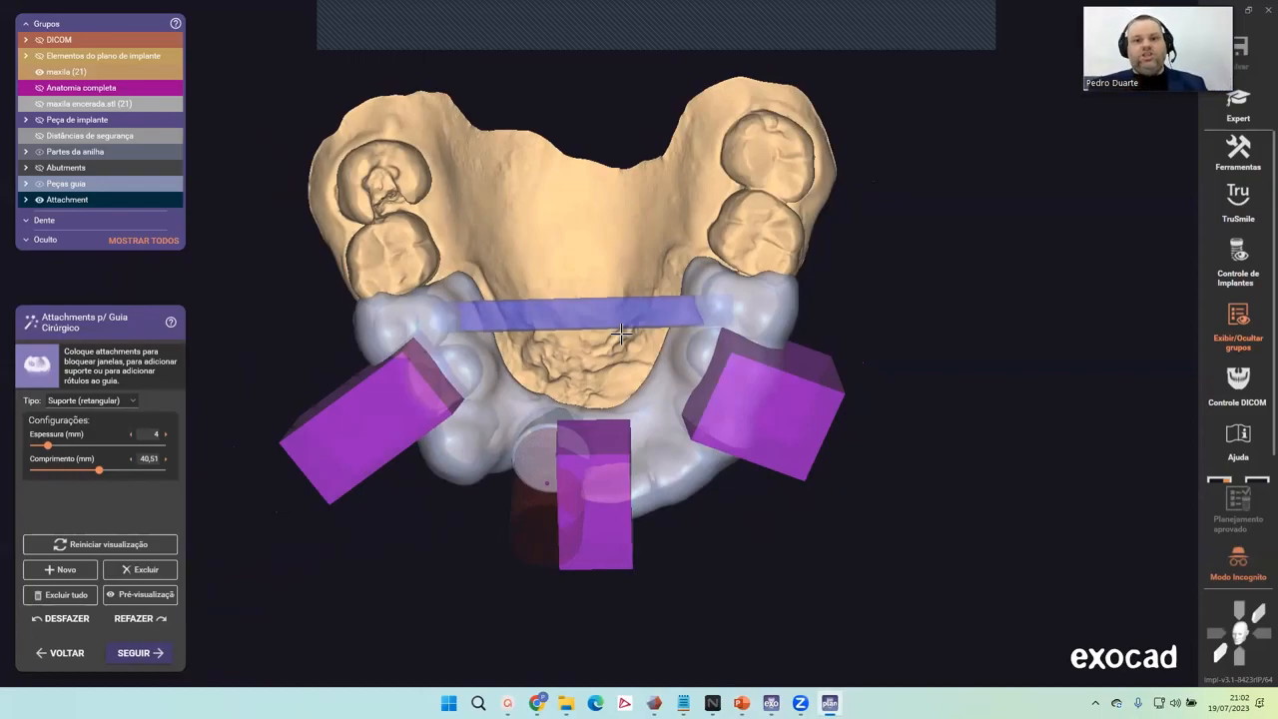
mouse_move(584, 312)
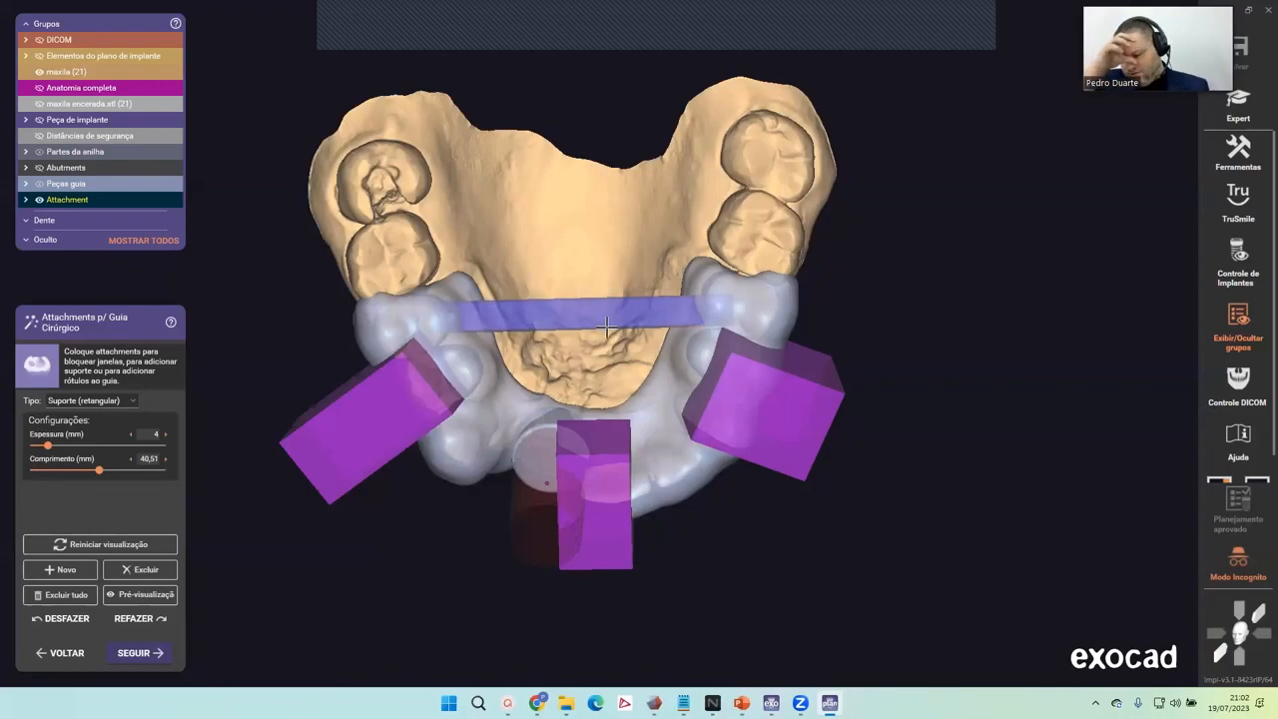
scroll(633, 365, "down", 2)
mouse_move(633, 366)
right_mouse_down()
mouse_move(633, 334)
mouse_move(633, 362)
mouse_move(627, 345)
right_mouse_up()
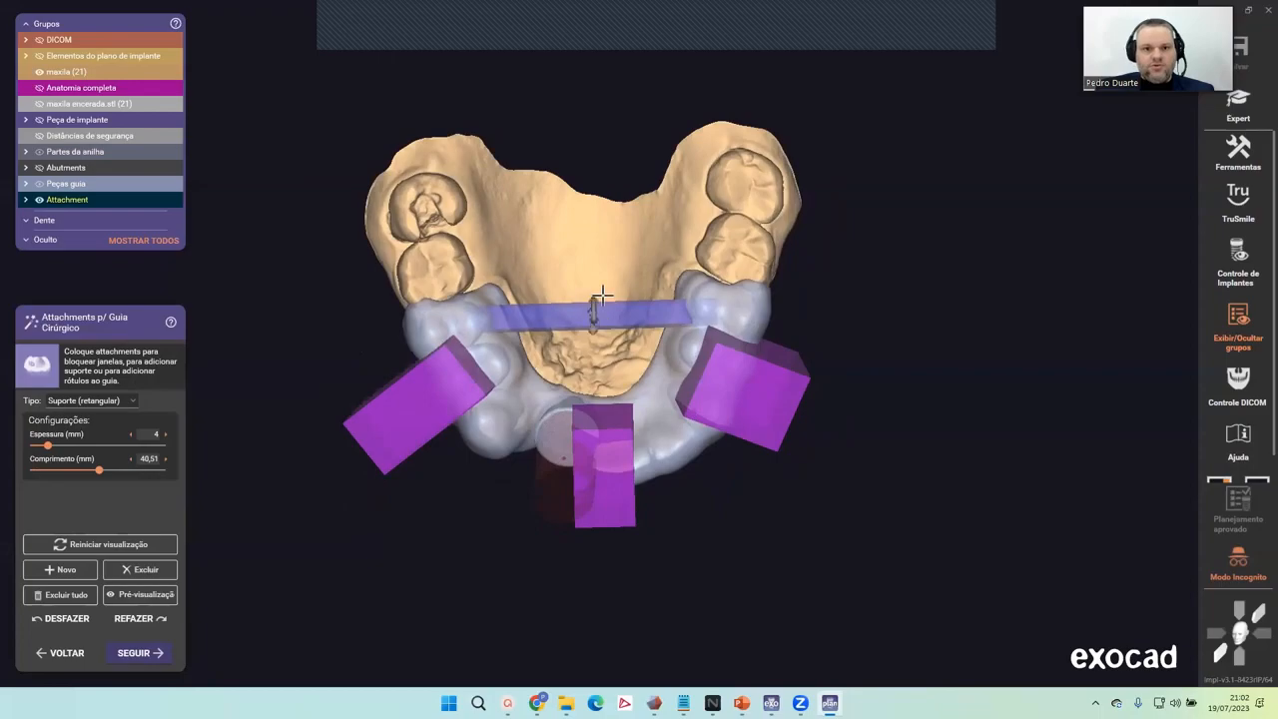
mouse_move(602, 297)
right_mouse_down()
mouse_move(628, 419)
mouse_move(608, 276)
right_mouse_up()
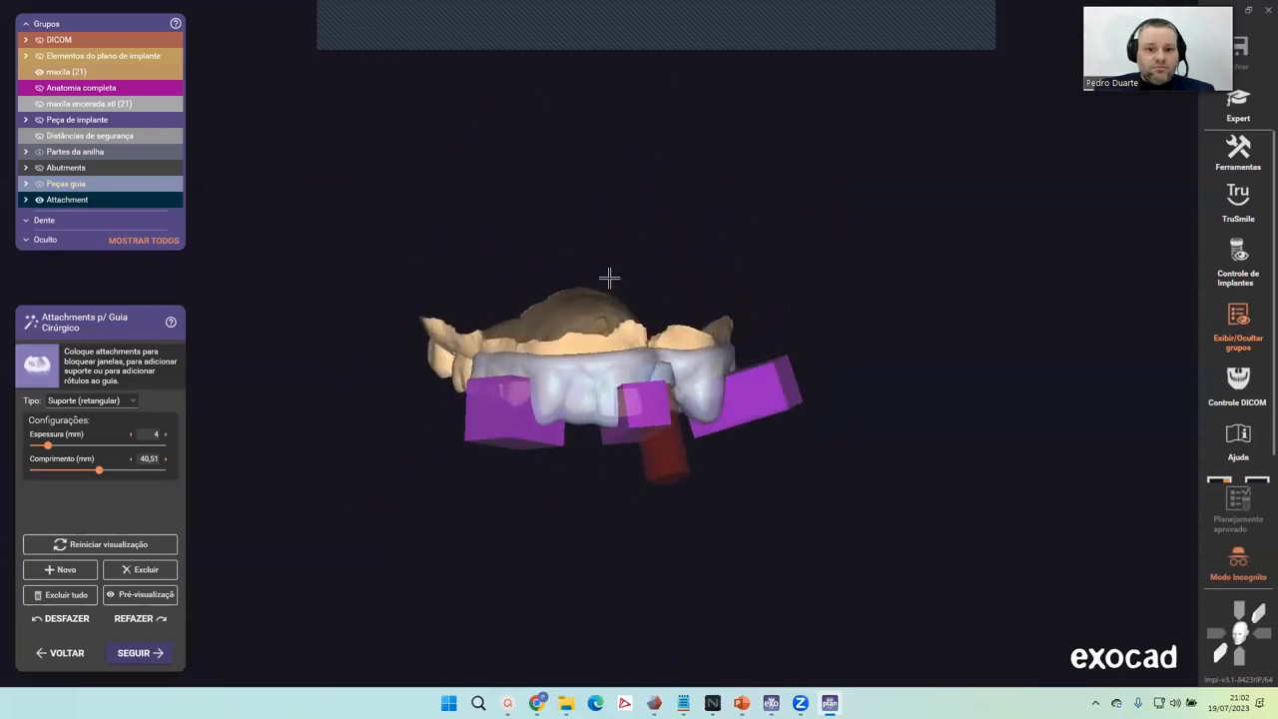
Add engraved text with the presenter's first name to the guide's front surface, 1 mm thick and 4 mm in size.
left_click(128, 401)
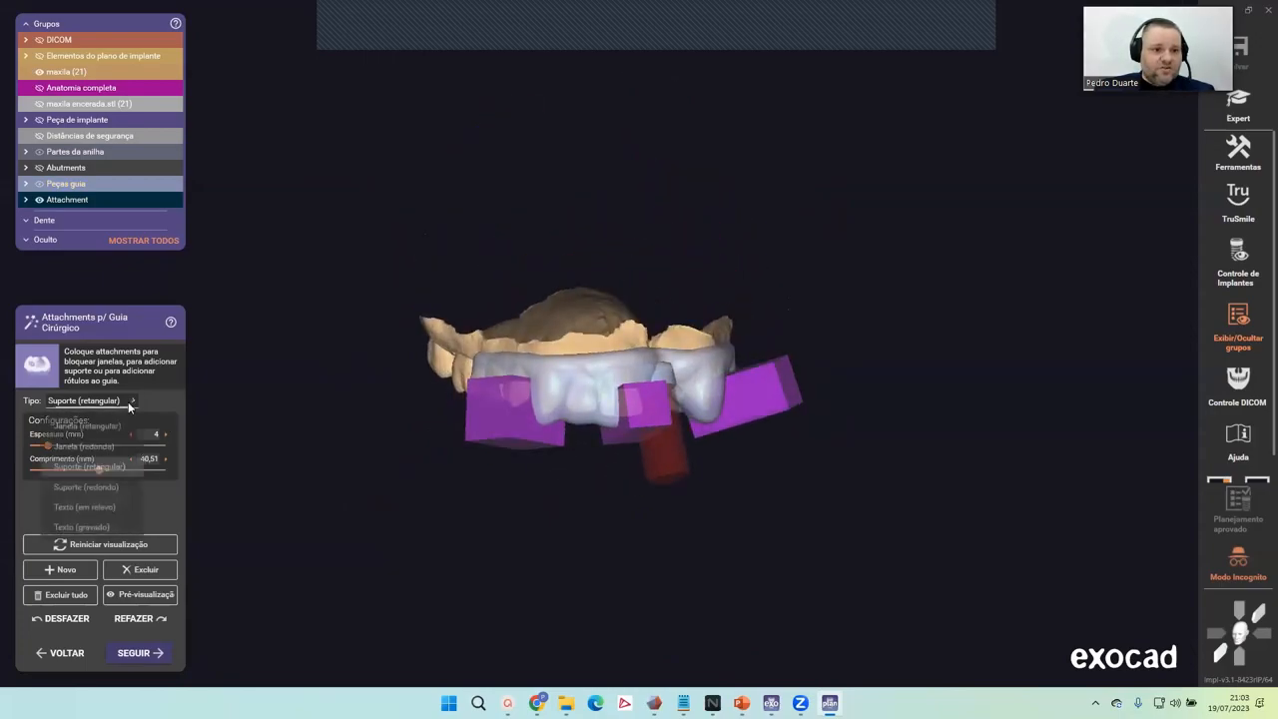
left_click(102, 524)
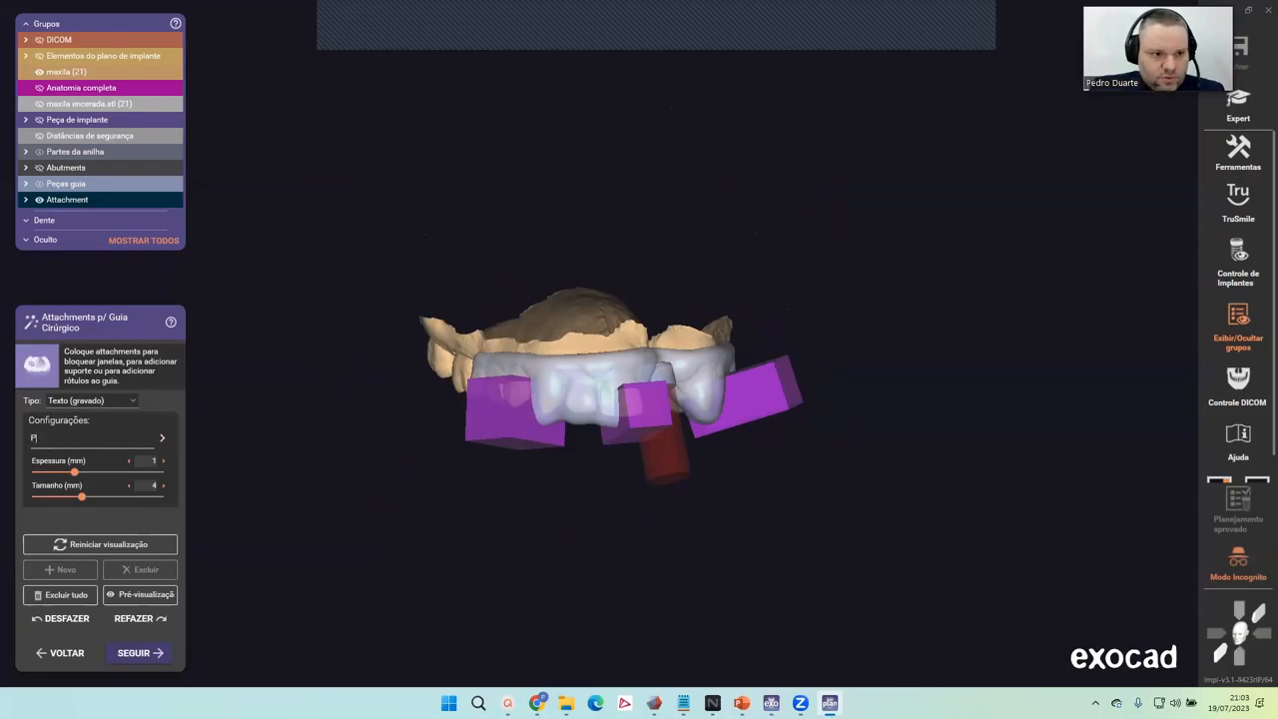
left_click(597, 385)
right_click_drag(596, 429, 540, 492)
right_click_drag(464, 466, 569, 480)
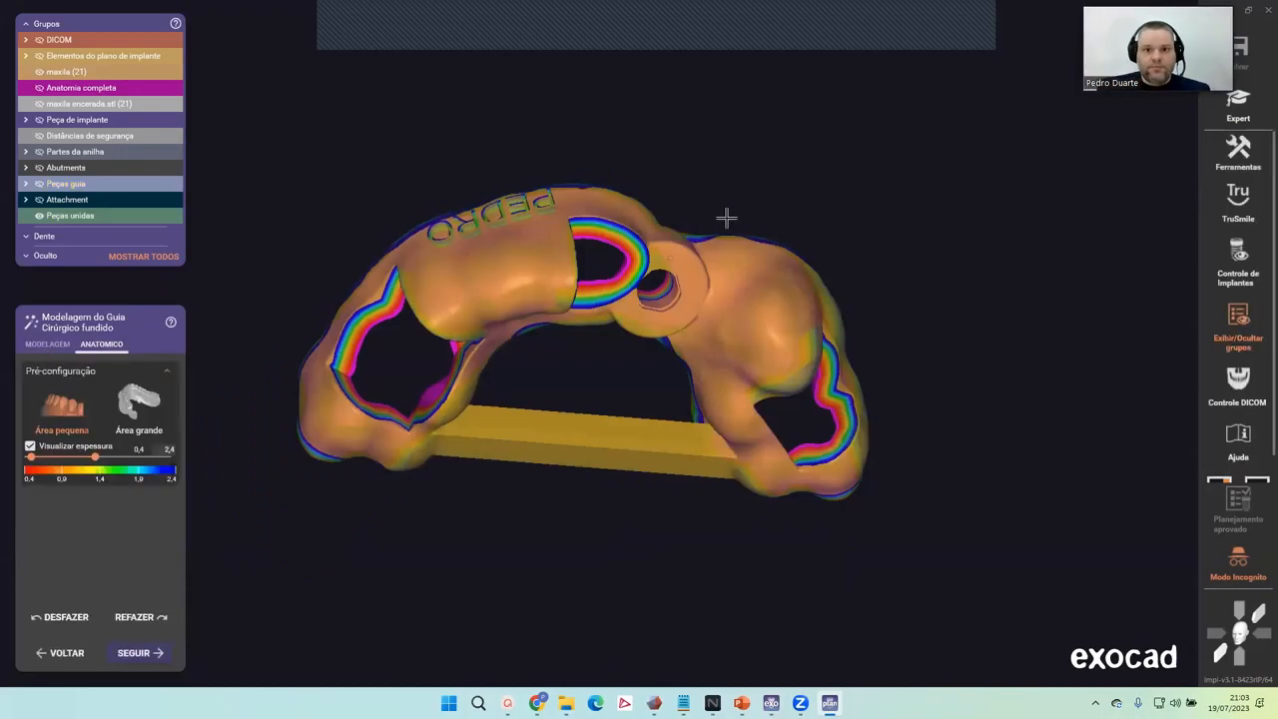
Inspect the merged guide and its freeform modelling tools, and accept the guide without edits to finish the wizard.
mouse_move(510, 576)
right_mouse_down()
mouse_move(549, 533)
mouse_move(553, 490)
mouse_move(639, 440)
mouse_move(671, 439)
mouse_move(633, 483)
right_mouse_up()
scroll(536, 551, "down", 3)
scroll(689, 419, "up", 3)
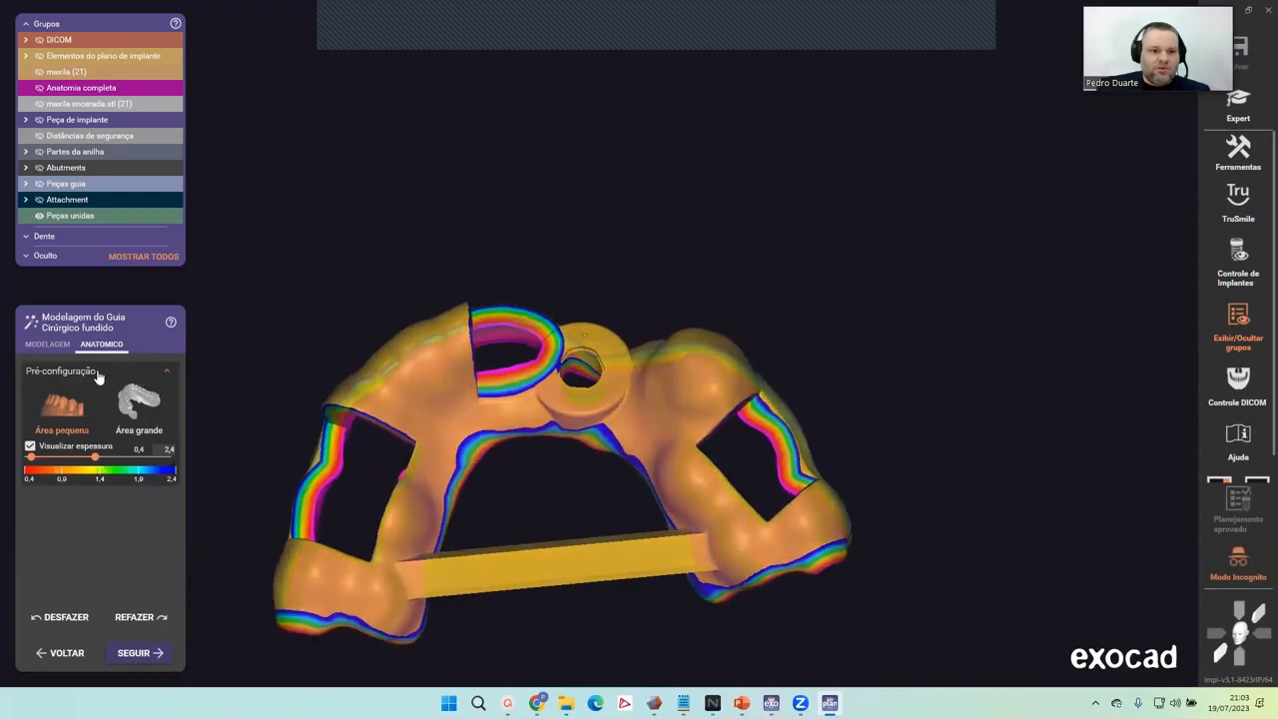
left_click(47, 344)
right_click_drag(476, 409, 656, 273)
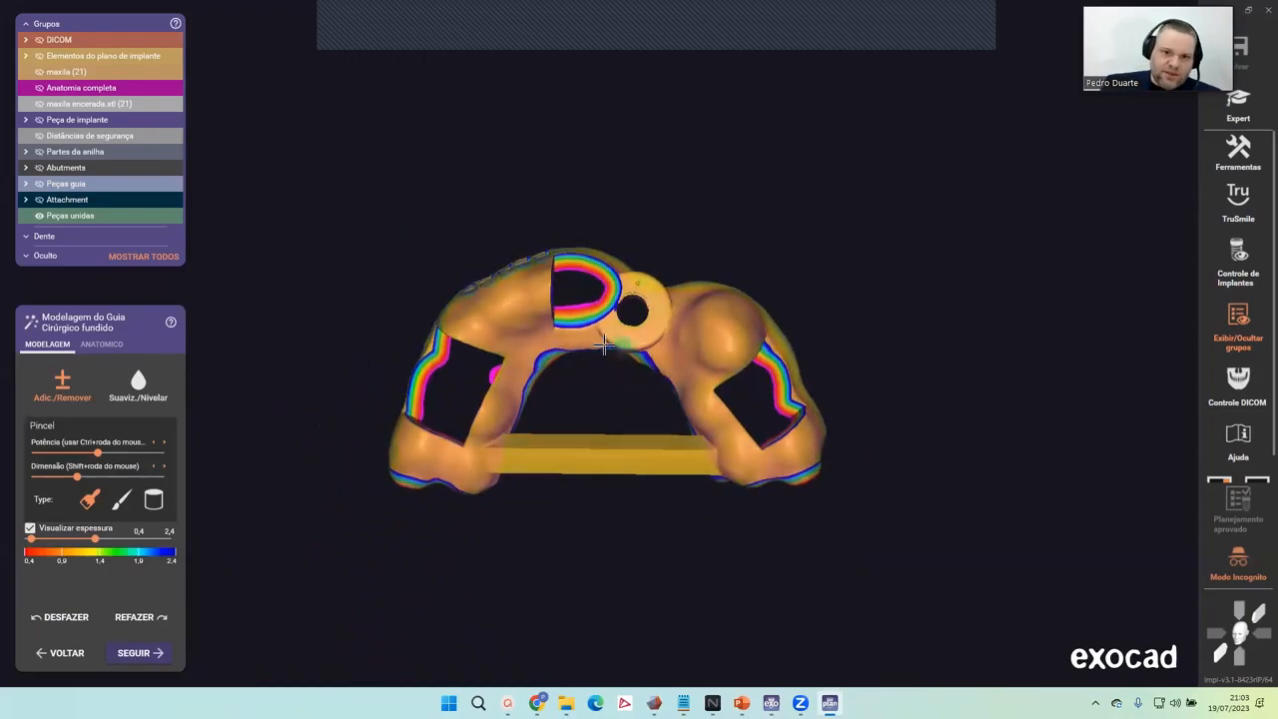
right_click_drag(605, 443, 605, 442)
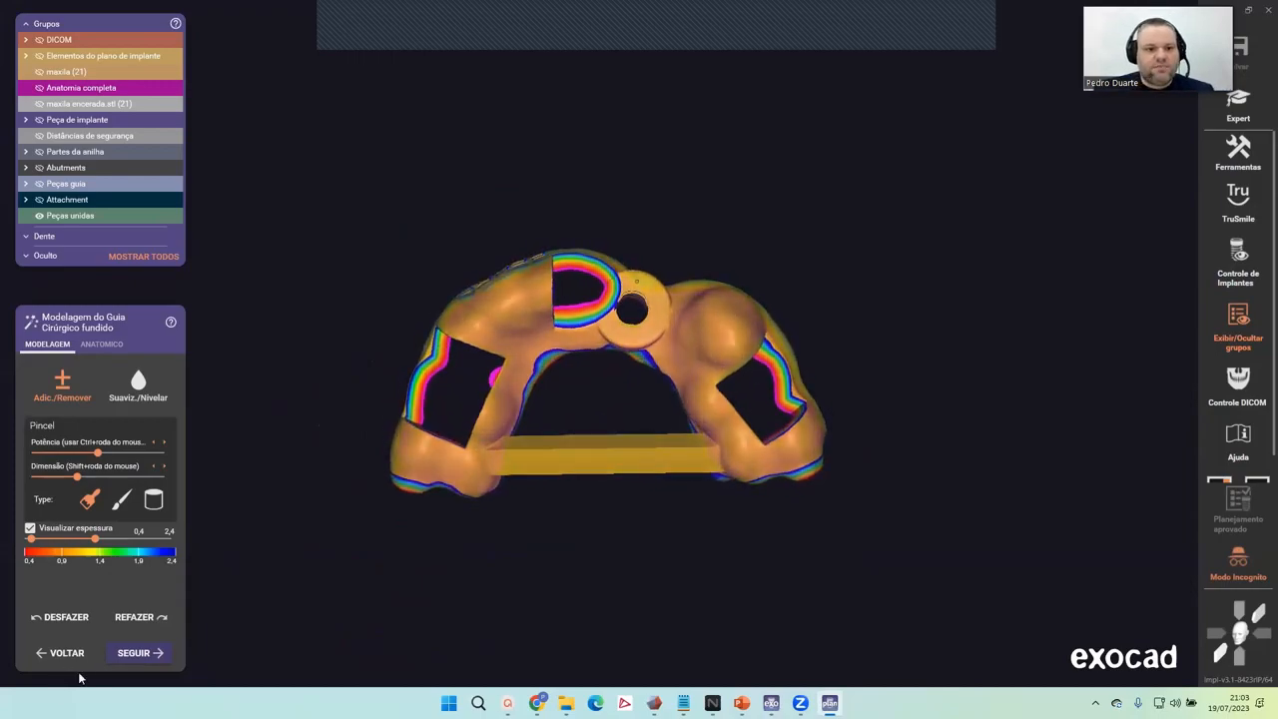
left_click(128, 652)
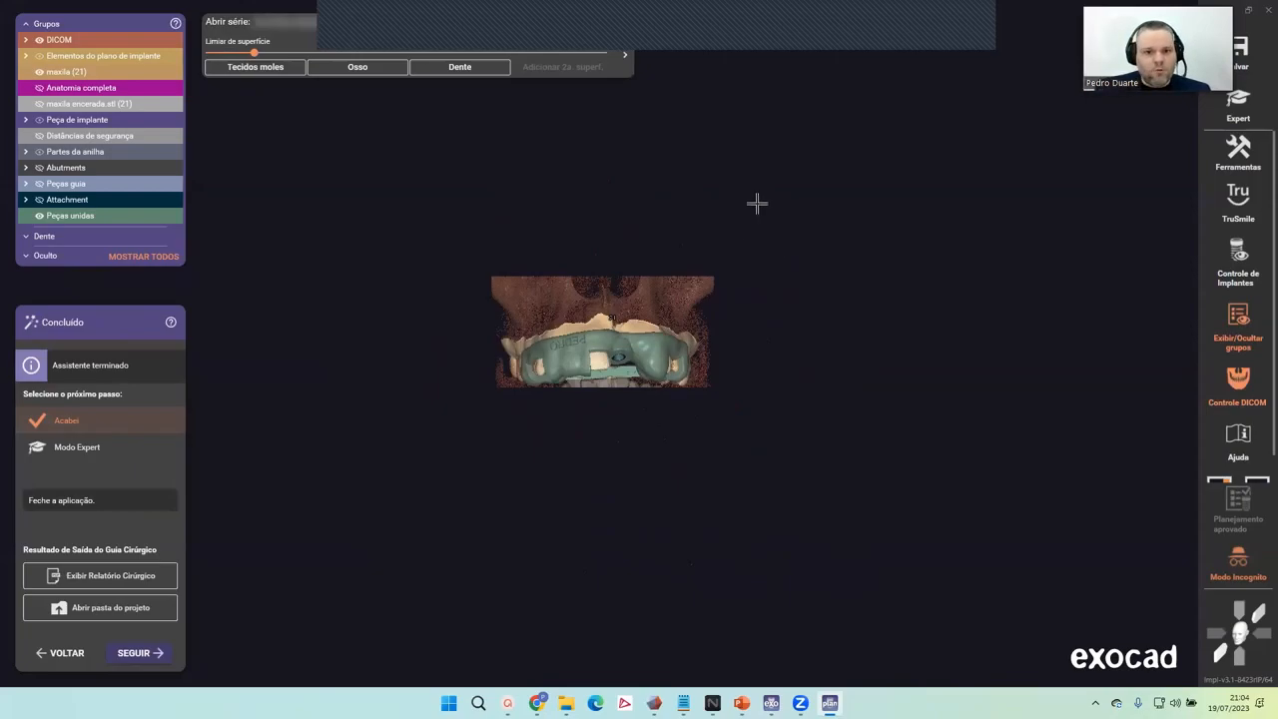
Open the surgical report and review the guide picture, sleeve diagram and signature area on its first page.
left_click(106, 578)
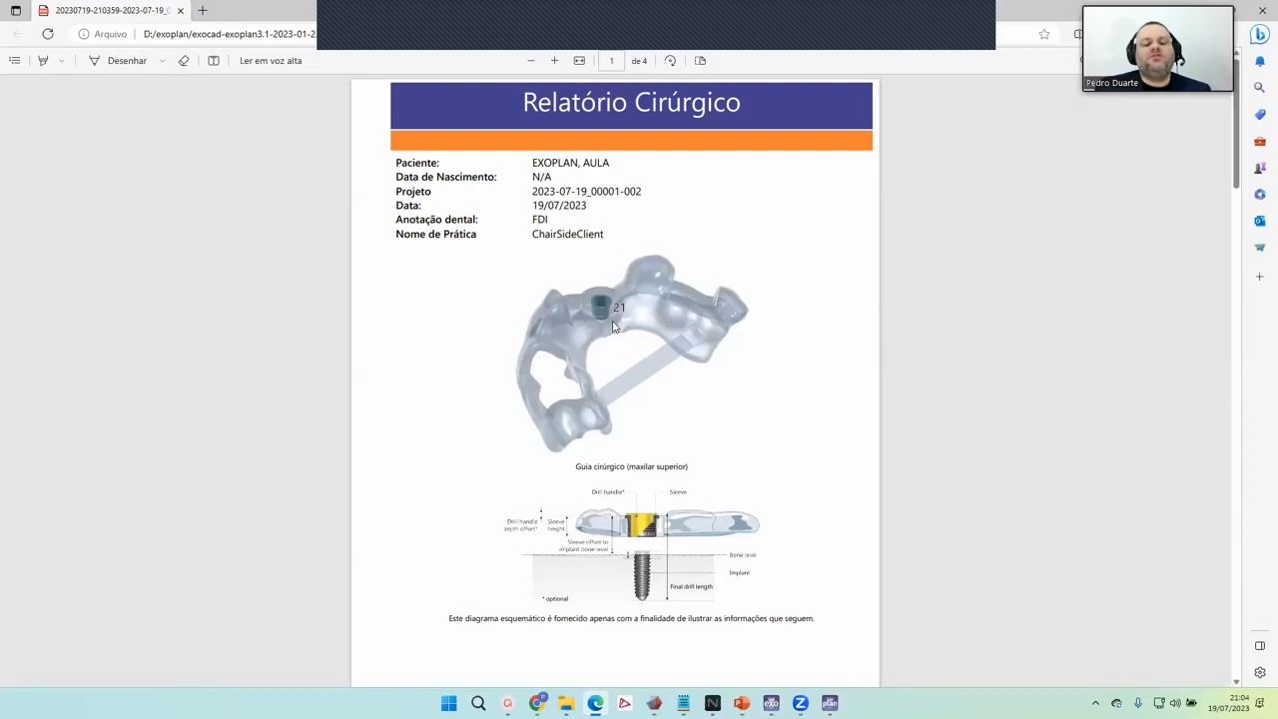
scroll(634, 319, "down", 2)
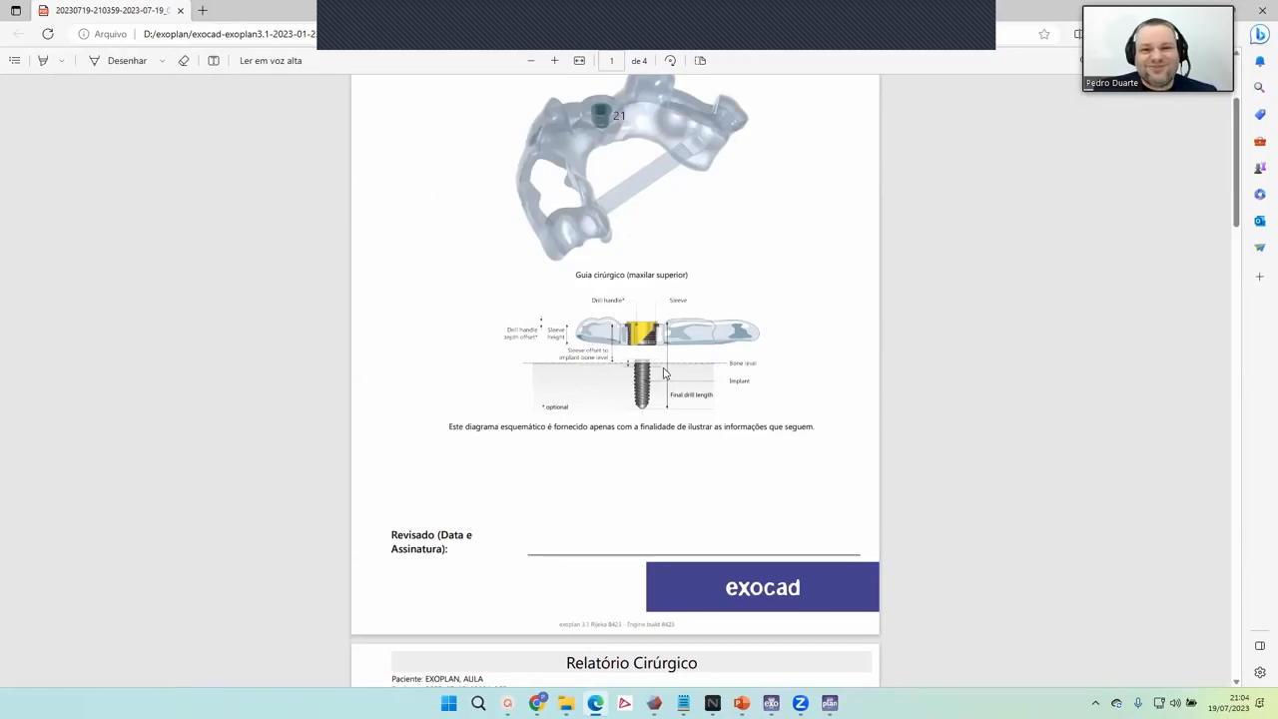
scroll(671, 365, "down", 2)
scroll(670, 364, "up", 1)
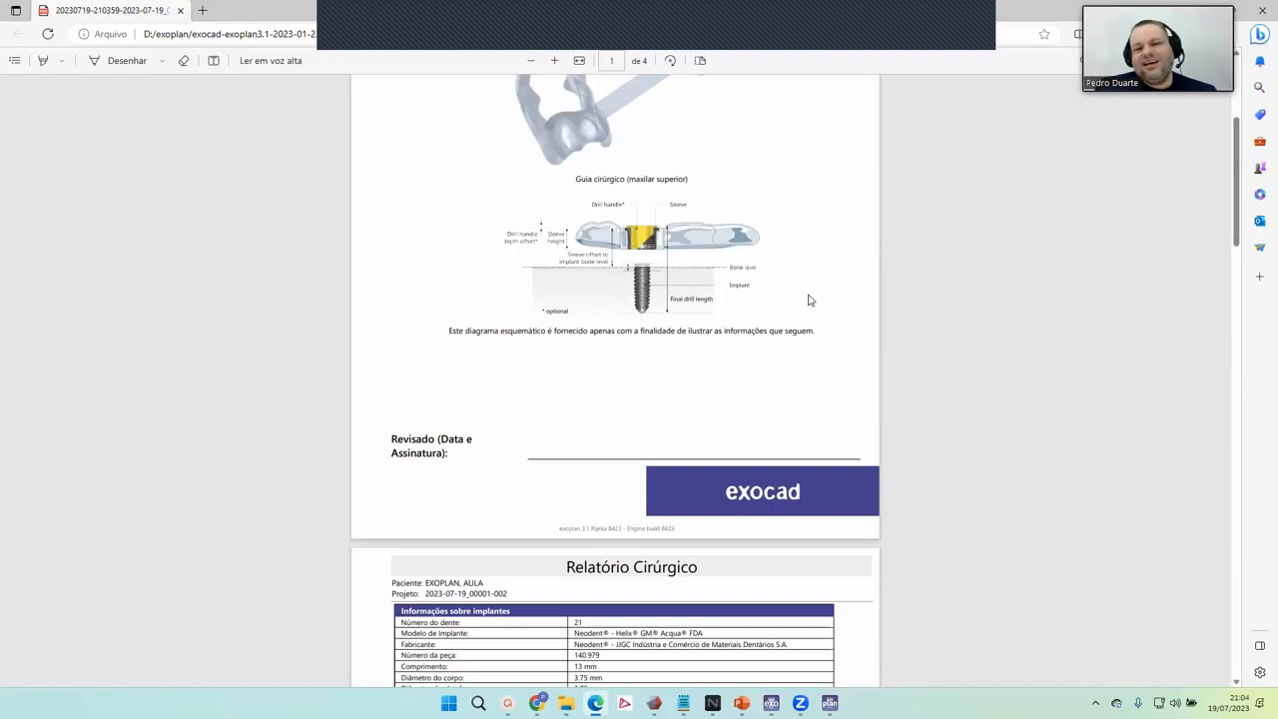
scroll(799, 295, "up", 2)
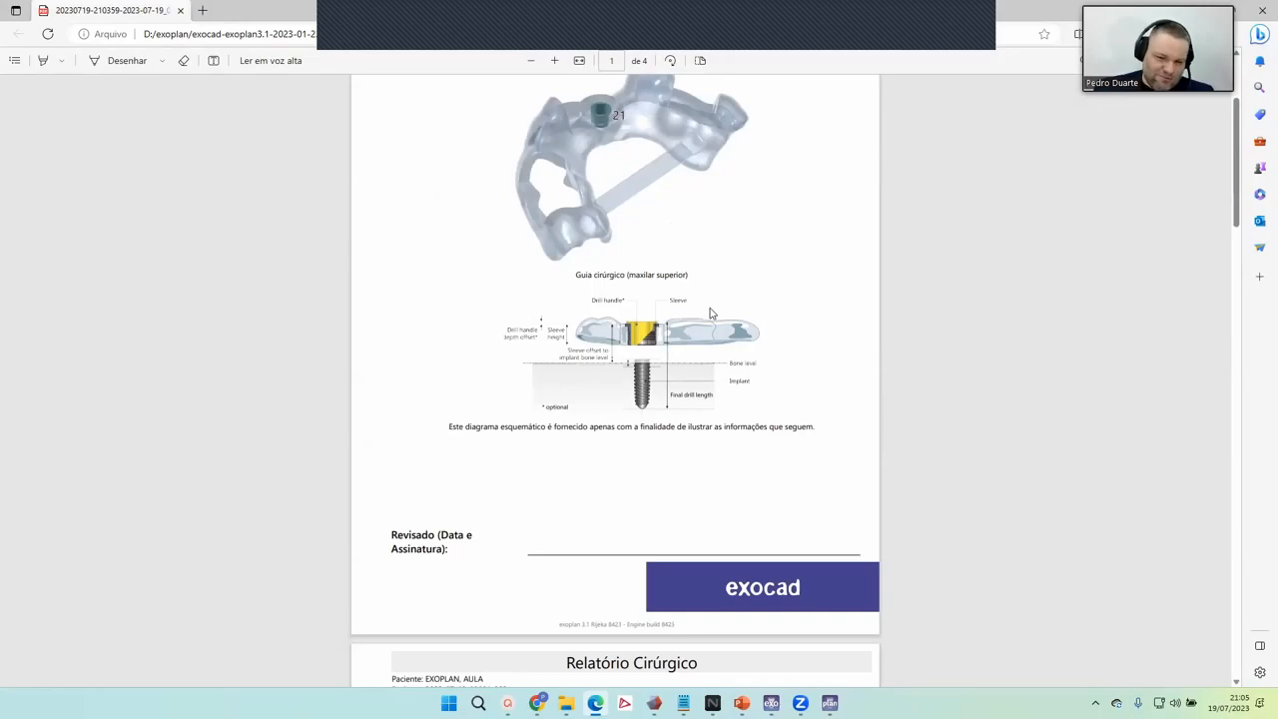
Read through the report's implant, sleeve and drill kit information as far as the liability disclaimer.
scroll(691, 333, "down", 2)
scroll(691, 334, "down", 6)
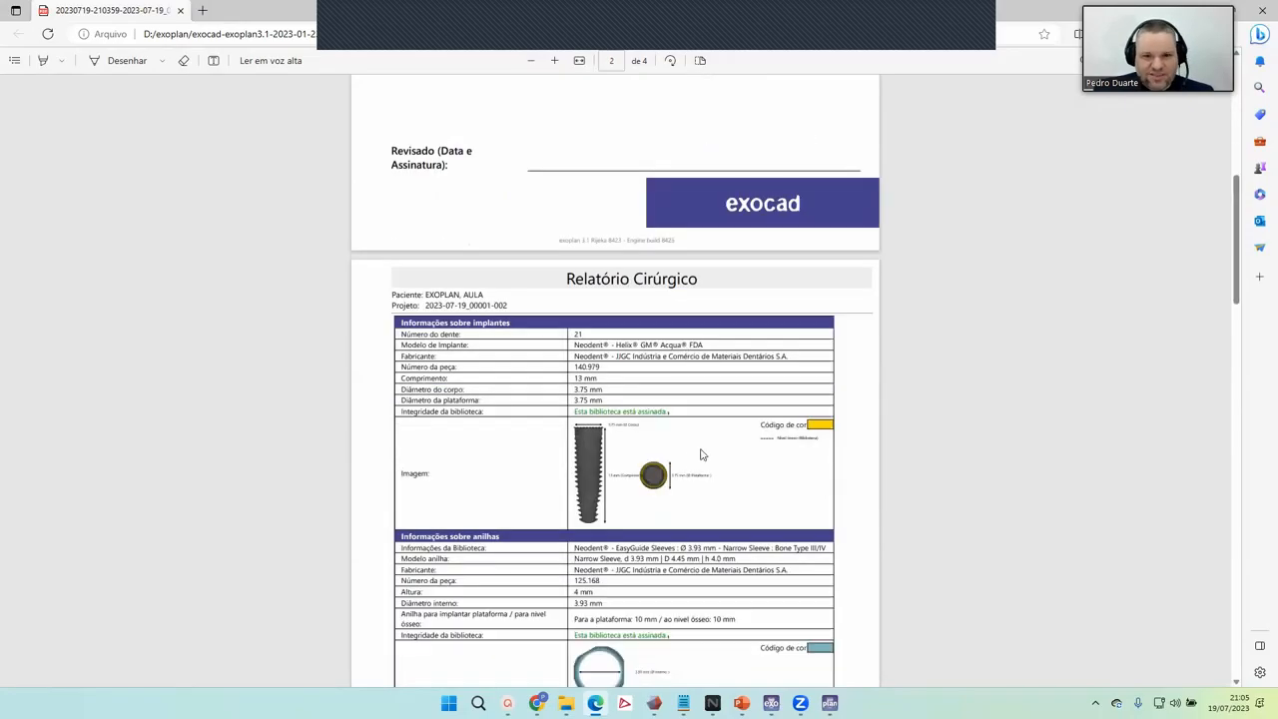
scroll(691, 436, "down", 2)
scroll(688, 371, "down", 3)
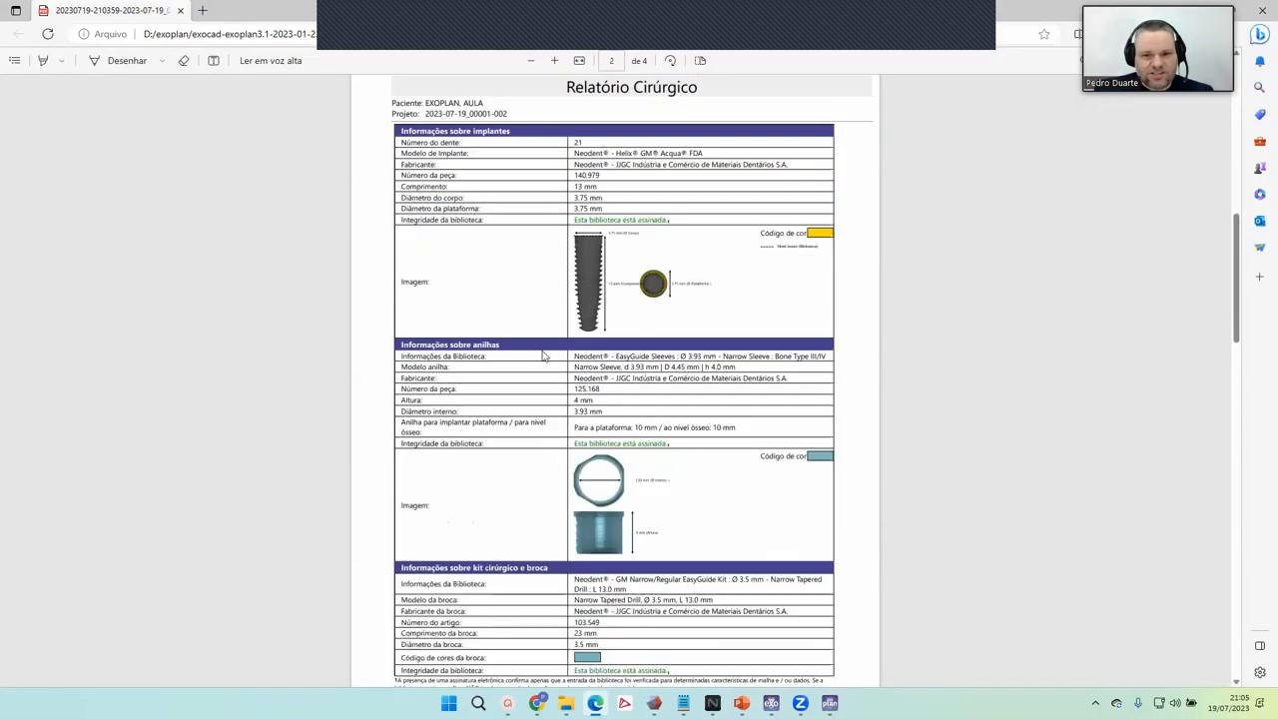
scroll(595, 351, "down", 1)
scroll(672, 410, "down", 2)
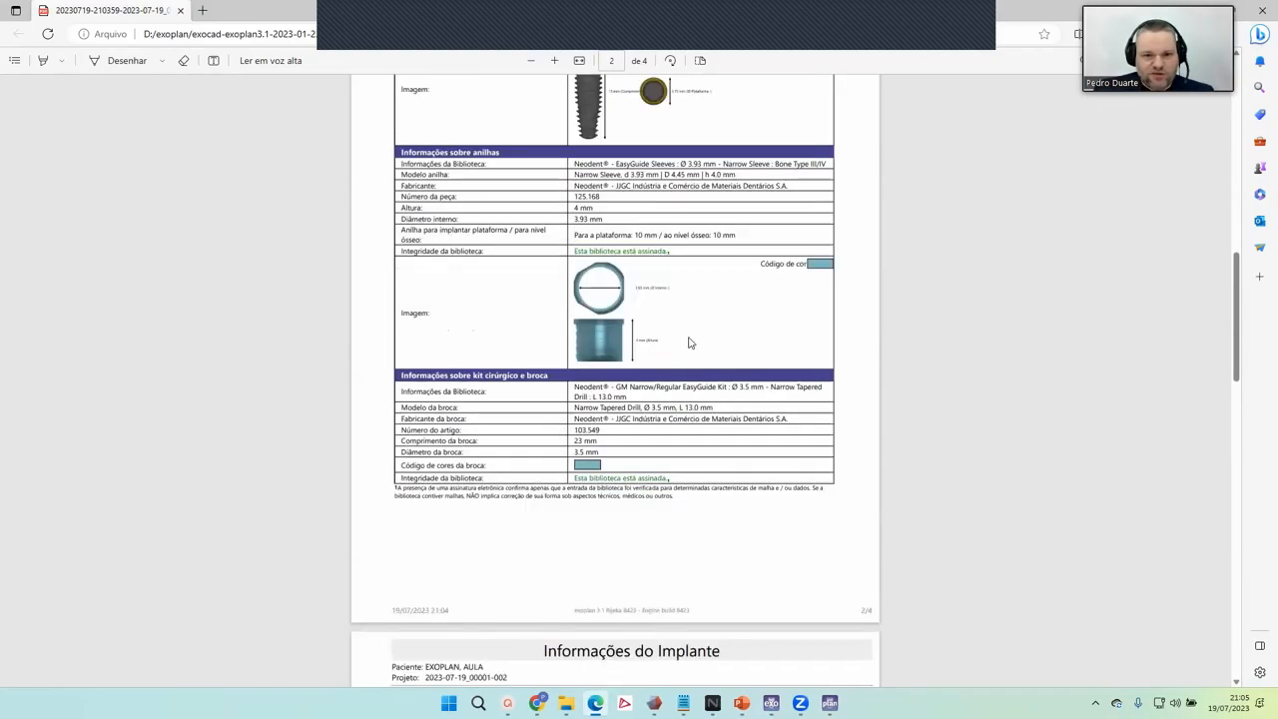
scroll(597, 428, "down", 4)
scroll(597, 427, "down", 12)
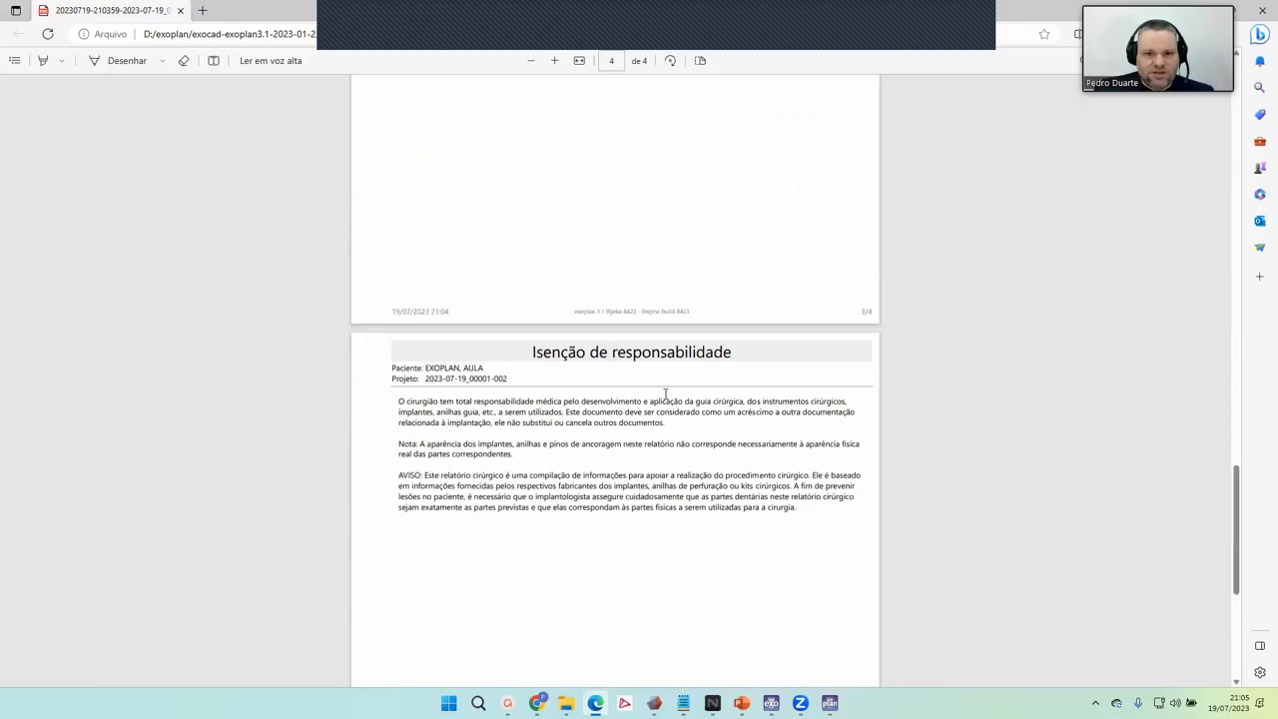
Skim the surgical report again from its first page, and close it to return to the completed plan.
scroll(663, 397, "up", 20)
scroll(663, 400, "up", 12)
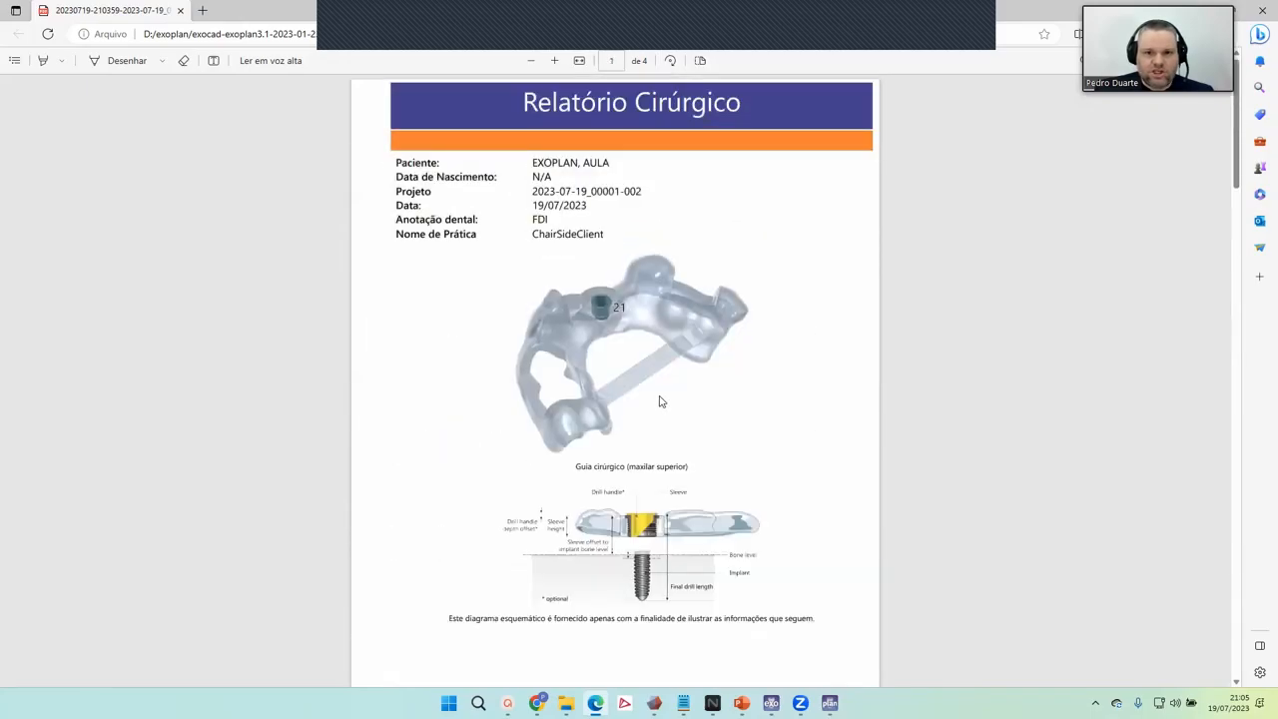
scroll(659, 401, "down", 20)
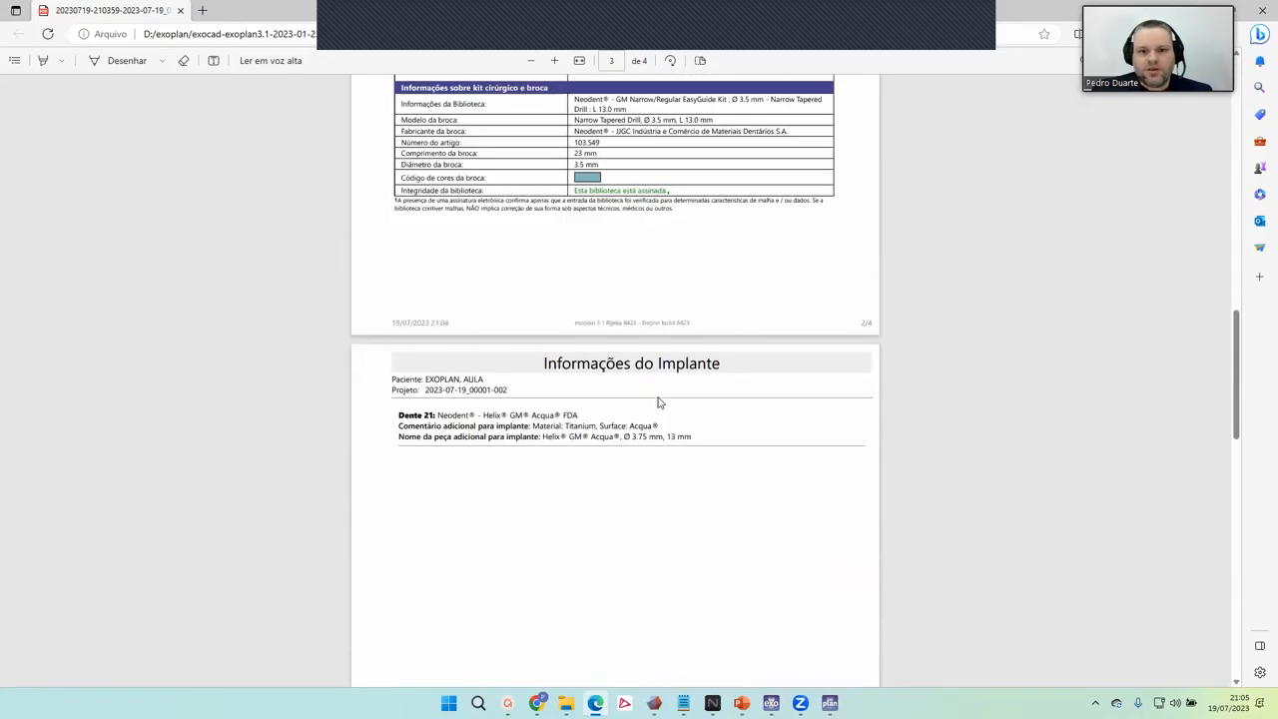
scroll(659, 402, "up", 20)
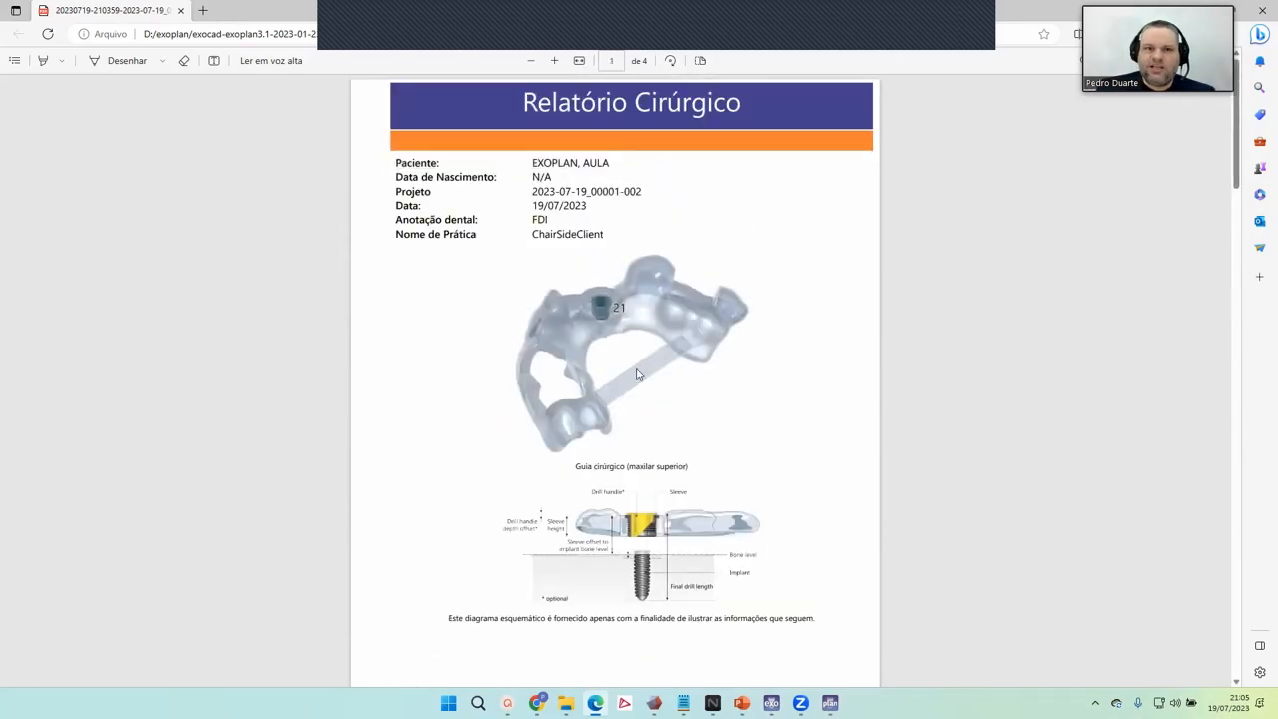
left_click(1262, 10)
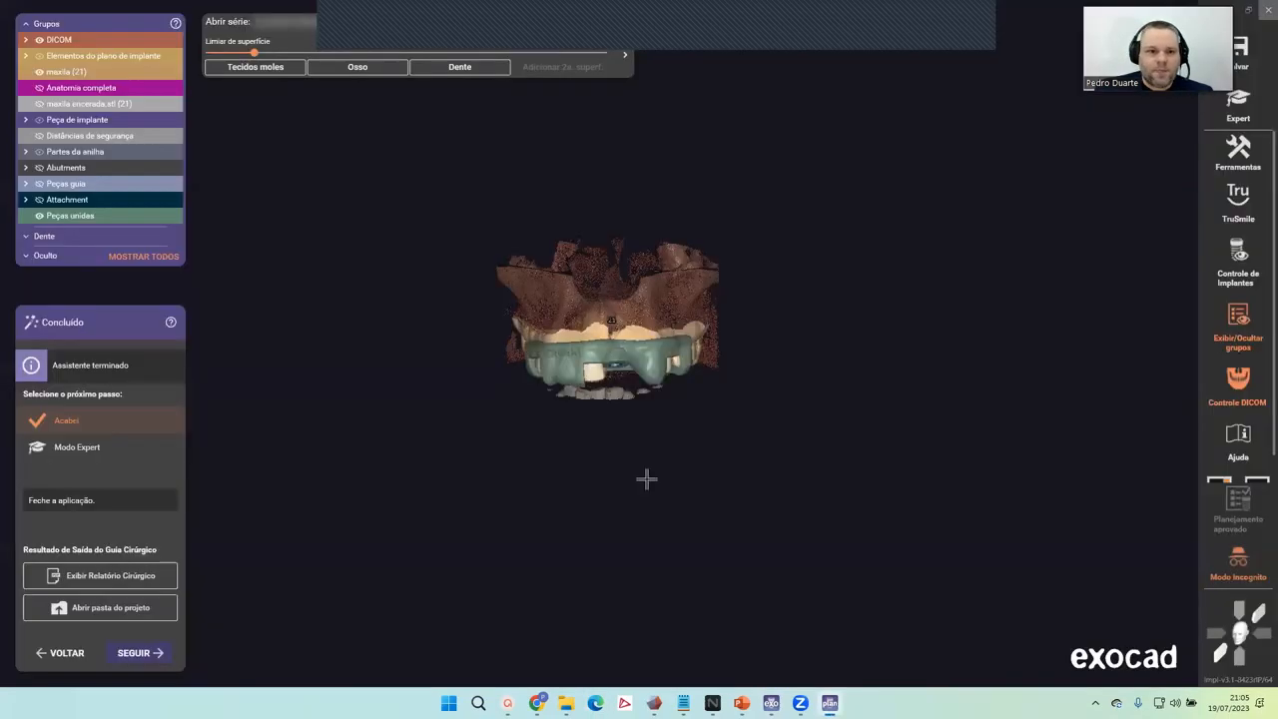
right_click_drag(647, 479, 710, 534)
Switch to the exoplan presentation in PowerPoint, start the slide show at the implant positioning slide and advance to the frontal clinical photo.
mouse_move(741, 703)
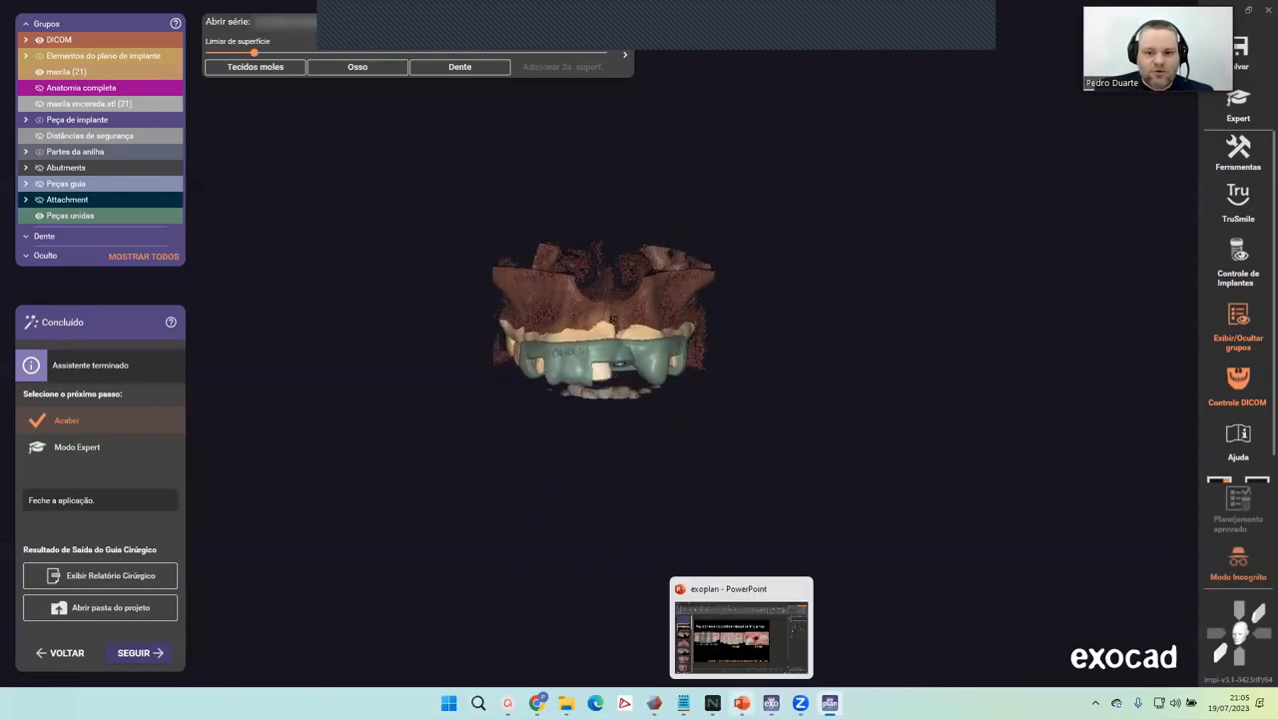
left_click(734, 649)
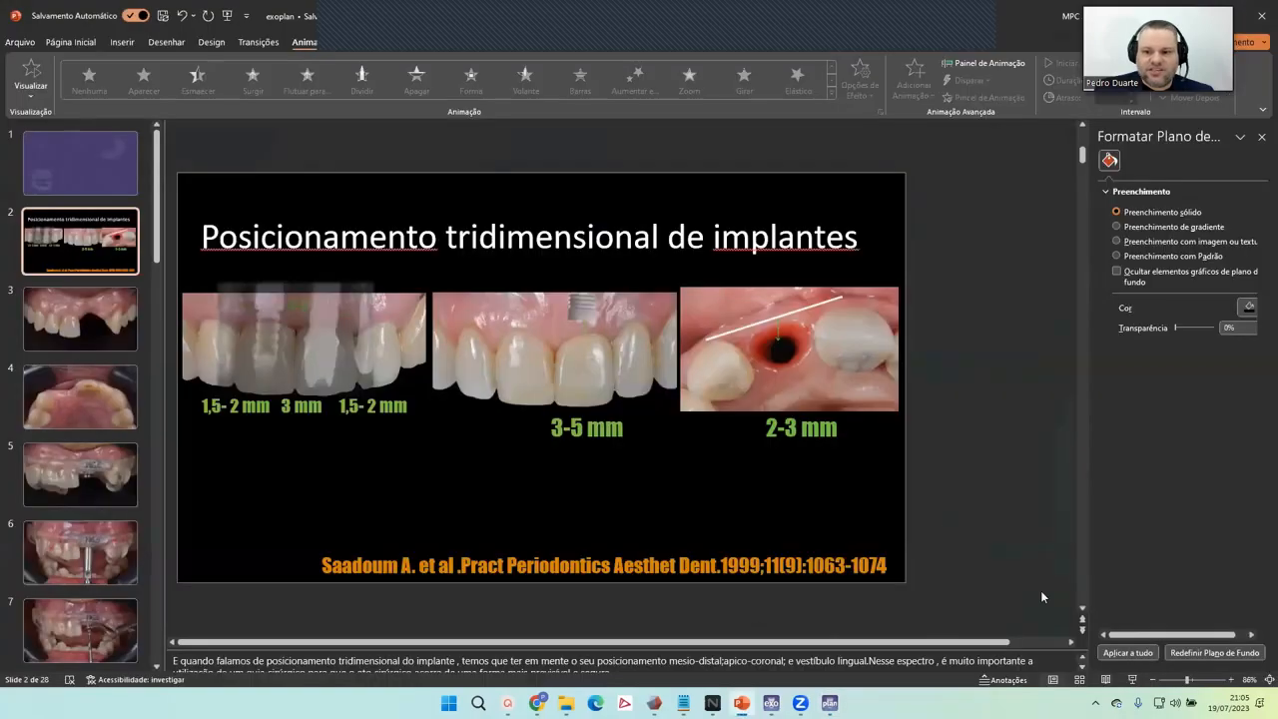
left_click(1133, 679)
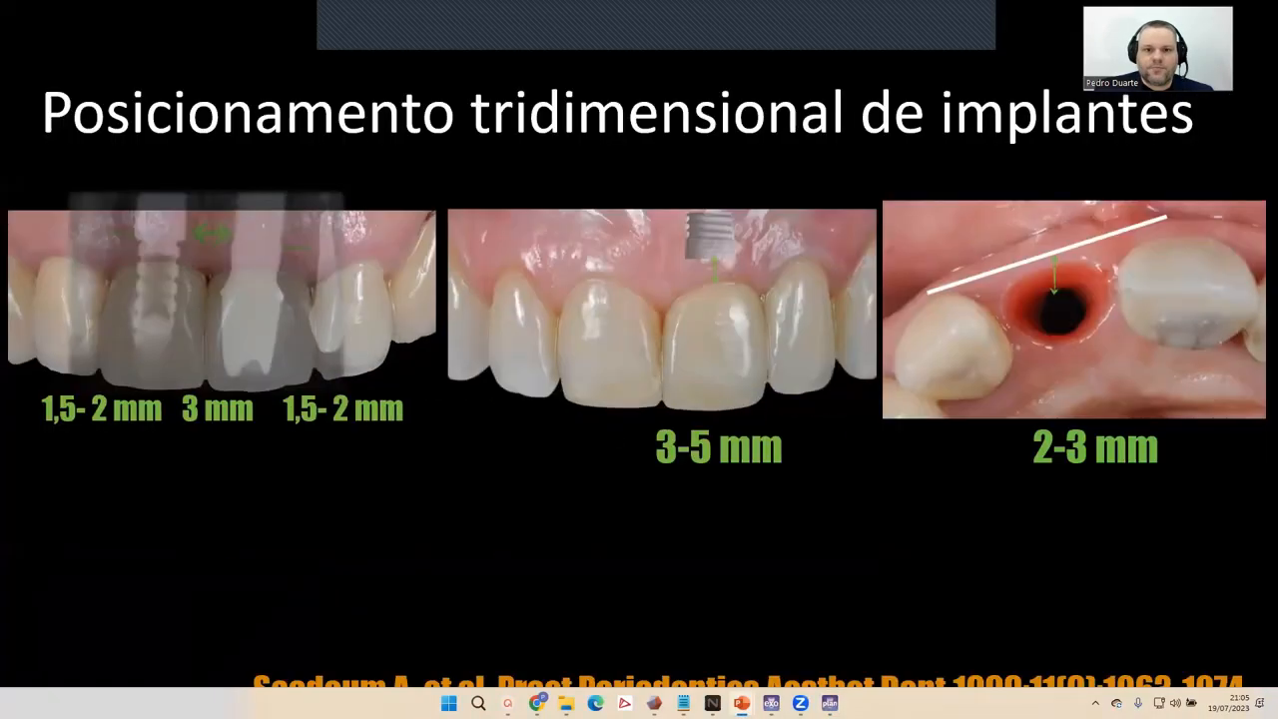
left_click(564, 502)
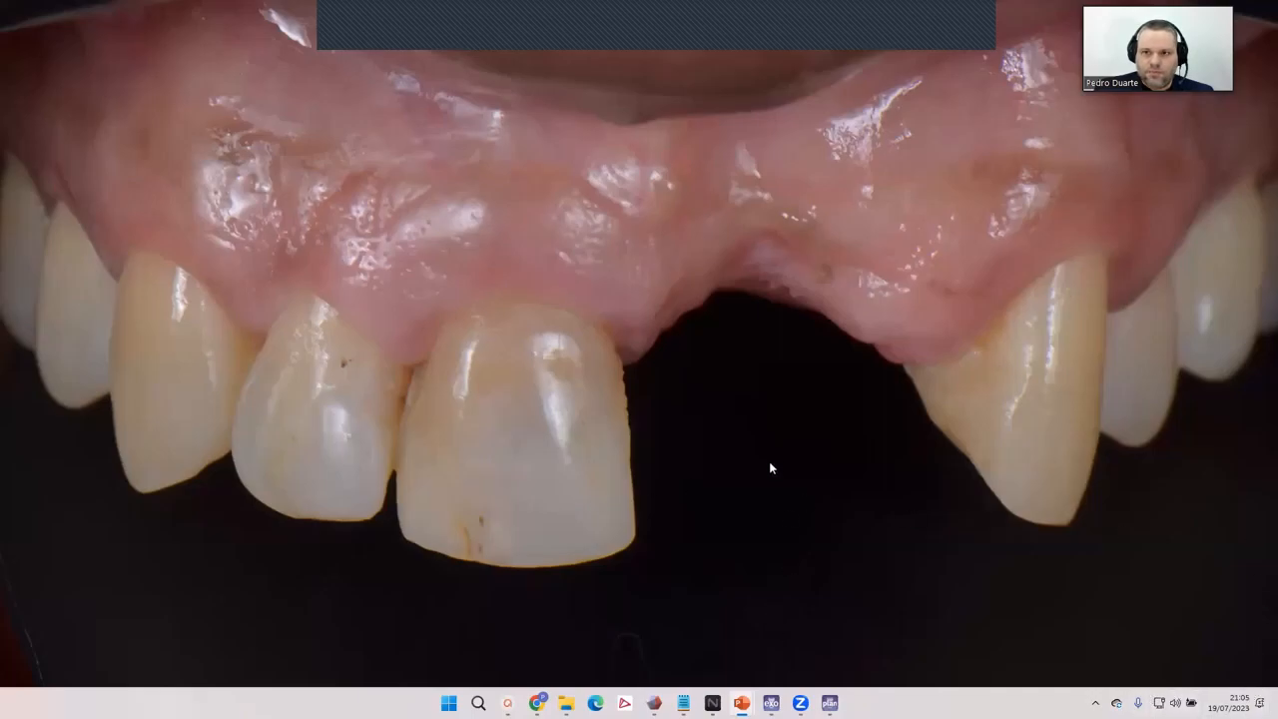
Return to the three-dimensional implant positioning slide, and advance through the clinical photos to the surgical guide seated in the mouth.
mouse_move(829, 703)
right_click(885, 699)
left_click(828, 565)
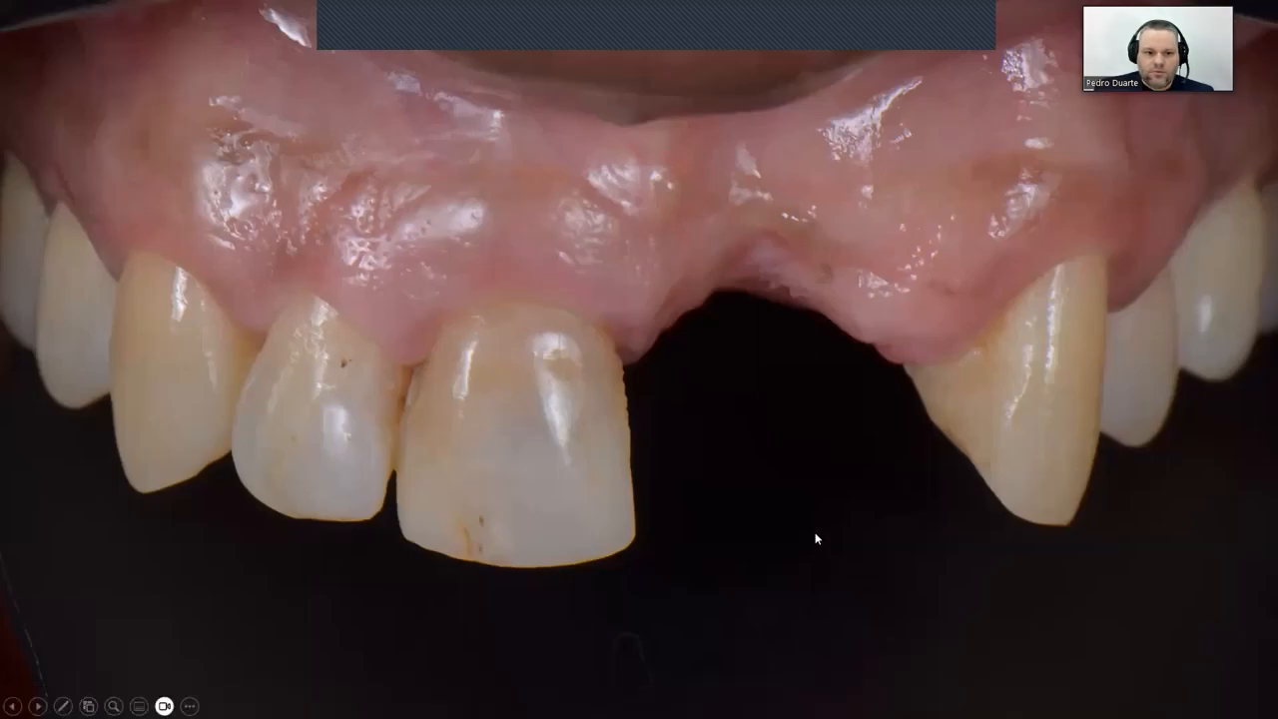
key("Left")
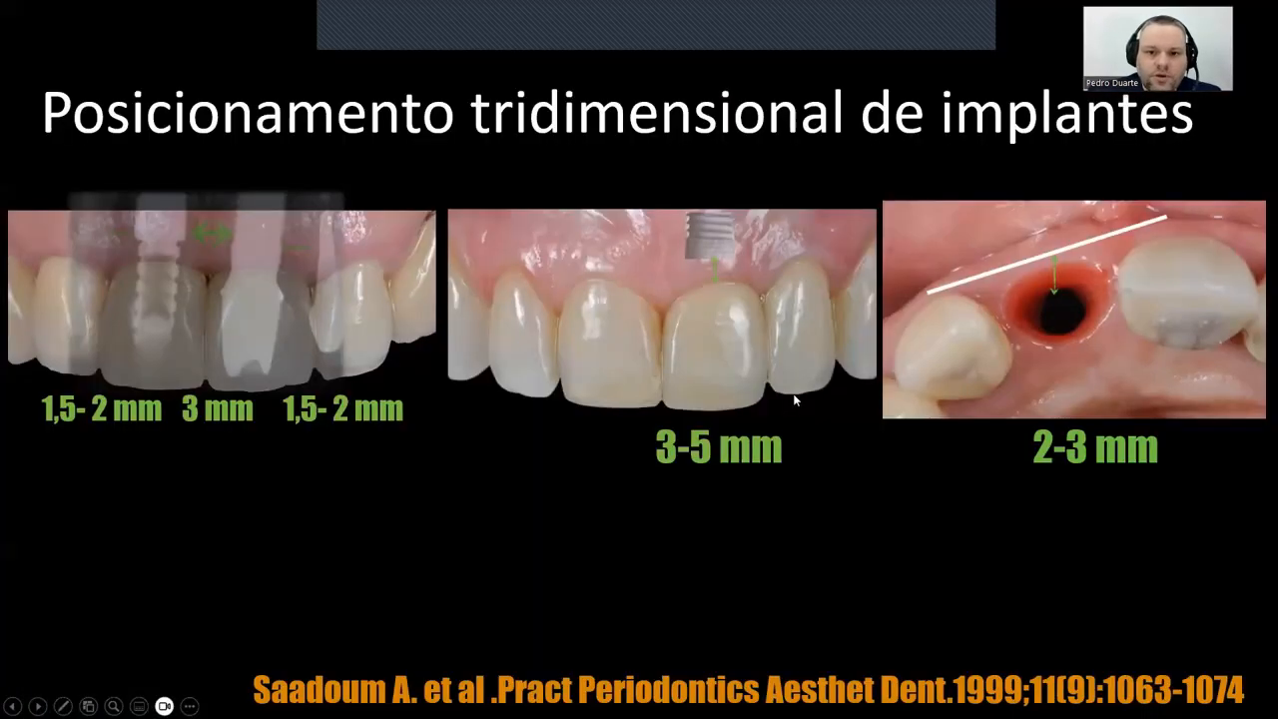
key("Right")
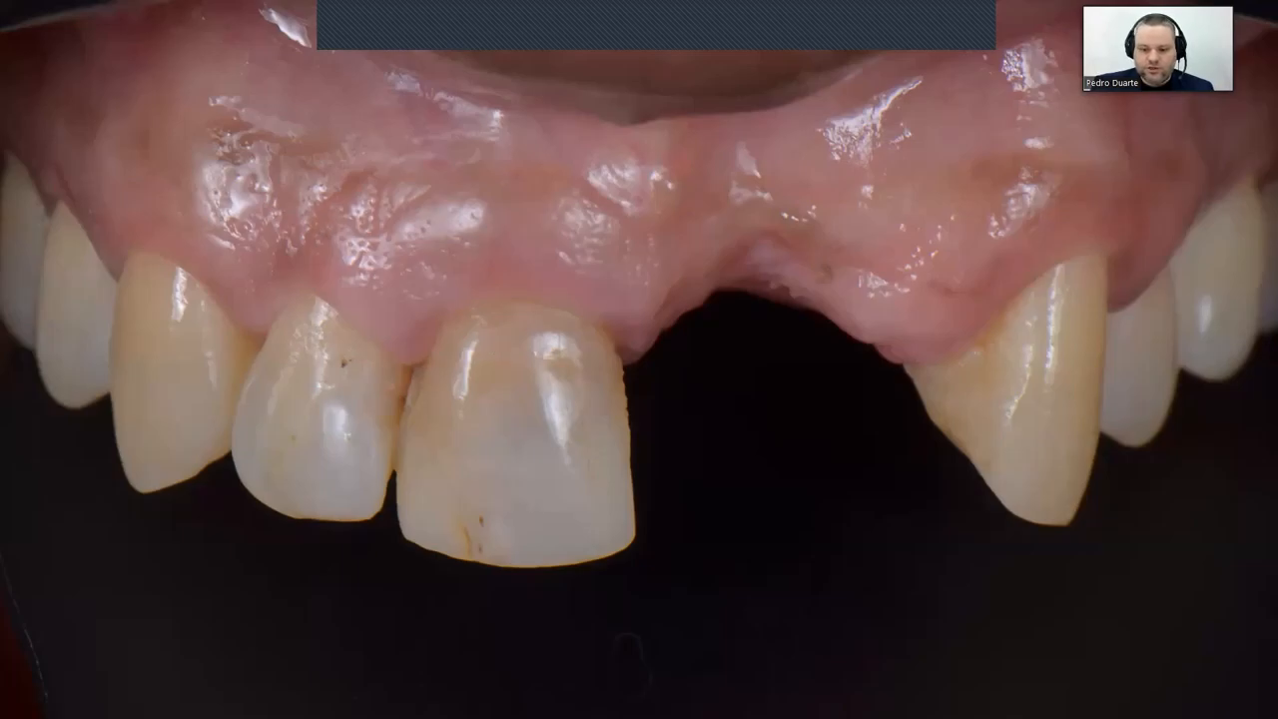
key("Right")
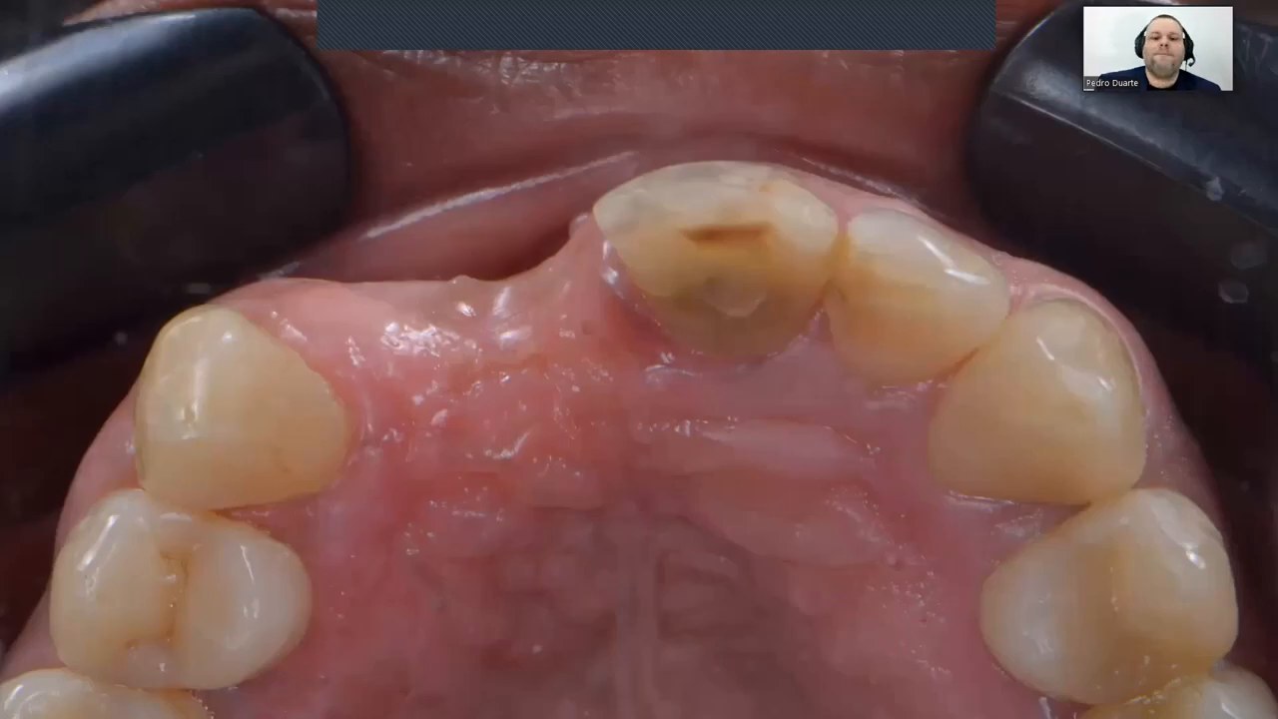
key("Right")
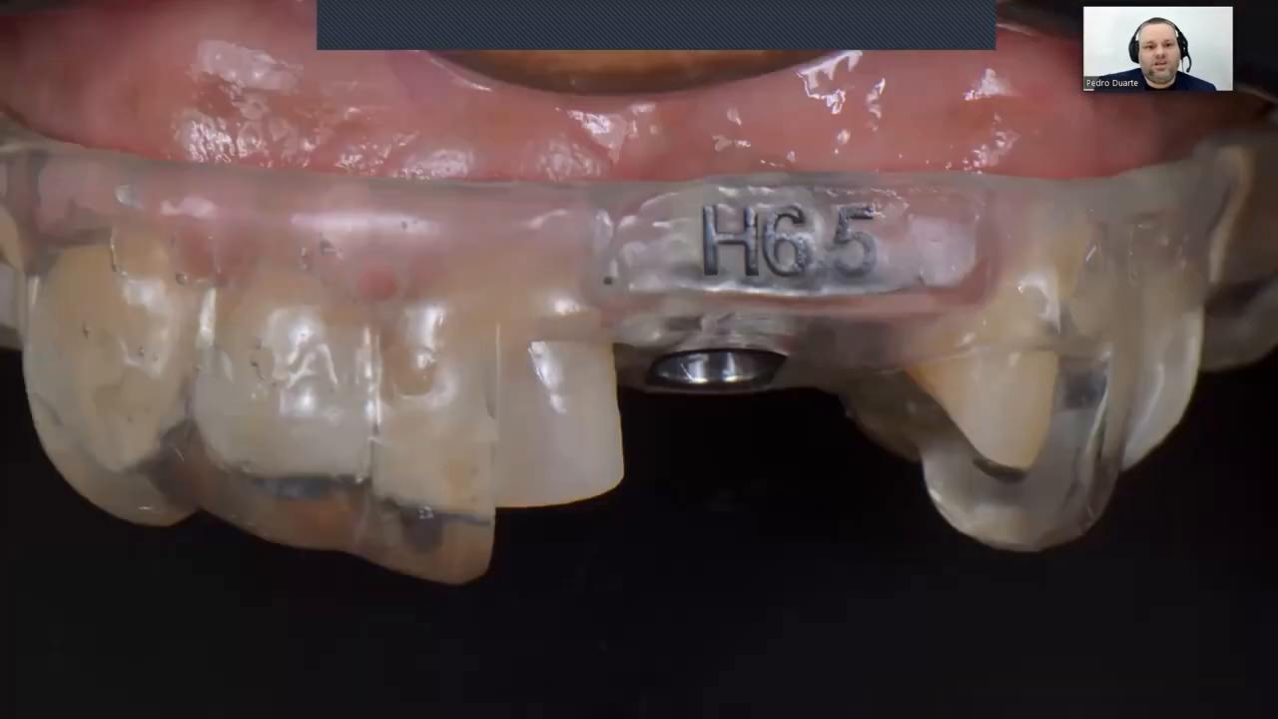